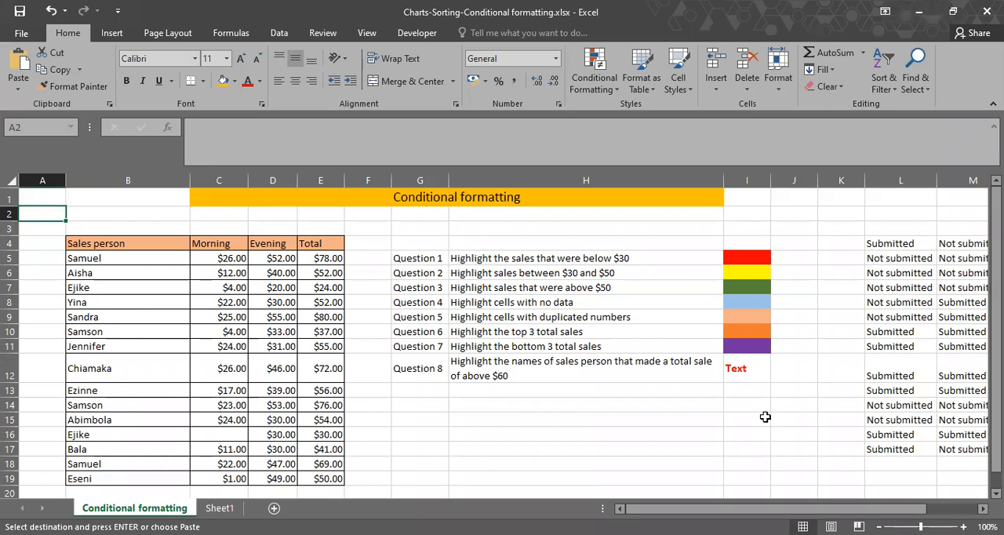
Review the sales figures in C5:E19, the eight highlighting questions beside them and the submission status list in columns L to N.
drag(205, 257, 311, 476)
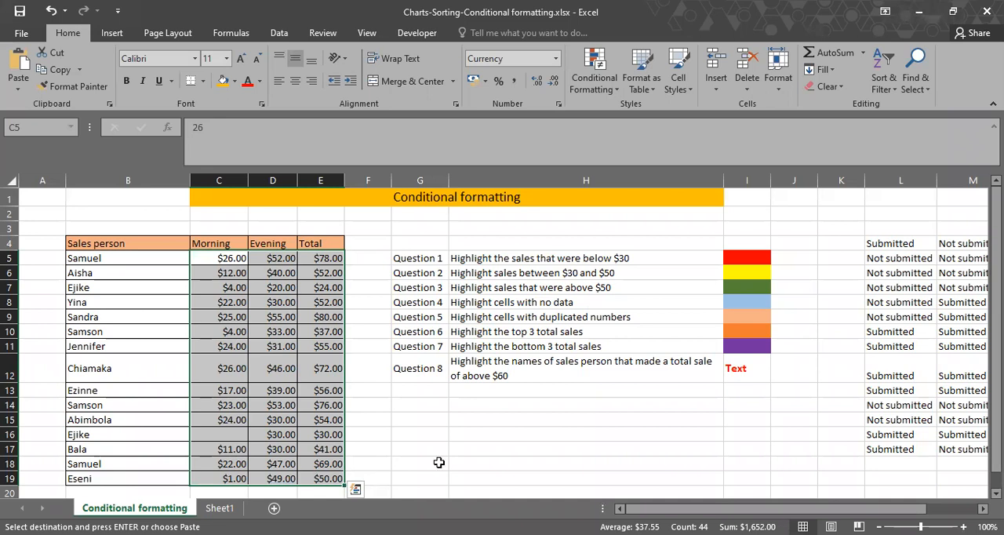
drag(659, 391, 563, 369)
drag(447, 261, 622, 369)
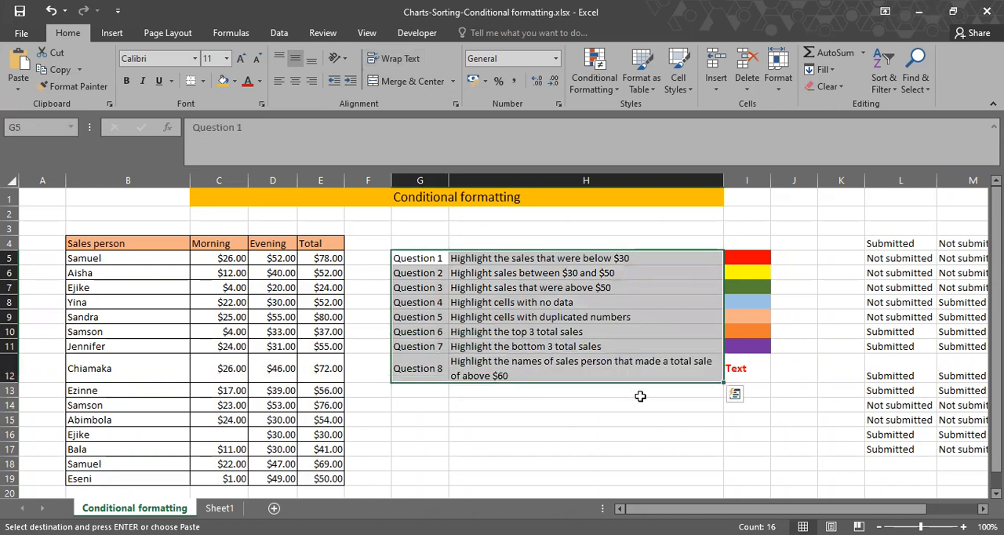
scroll(578, 242, right, 3)
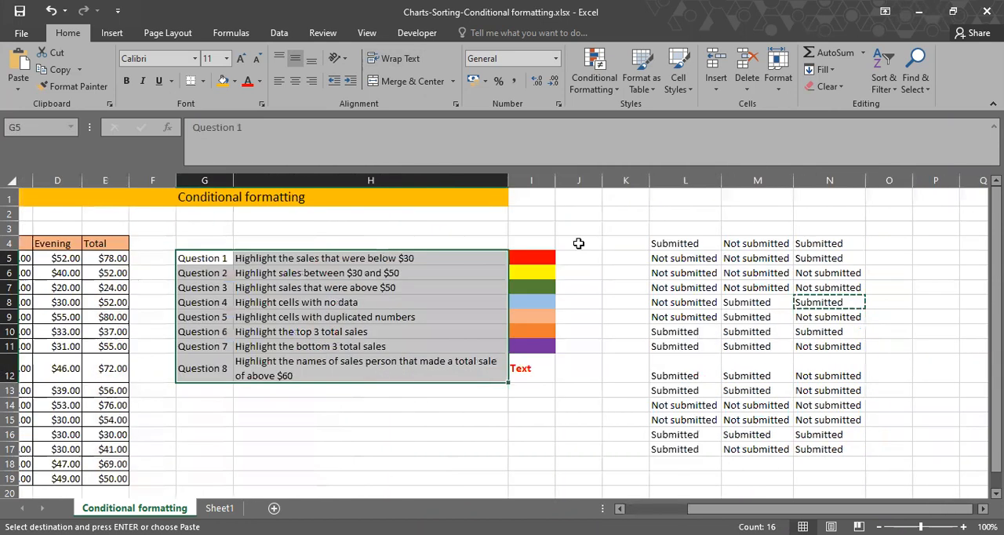
scroll(609, 269, right, 2)
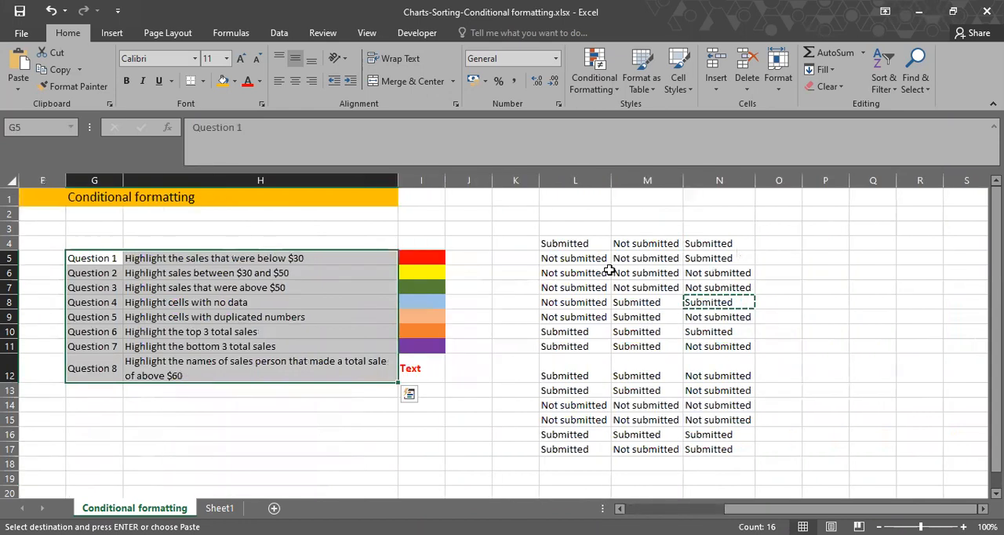
Fill the "Submitted" cells in column L (L4, L10:L13 and L16:L17) with dark green.
click(599, 249)
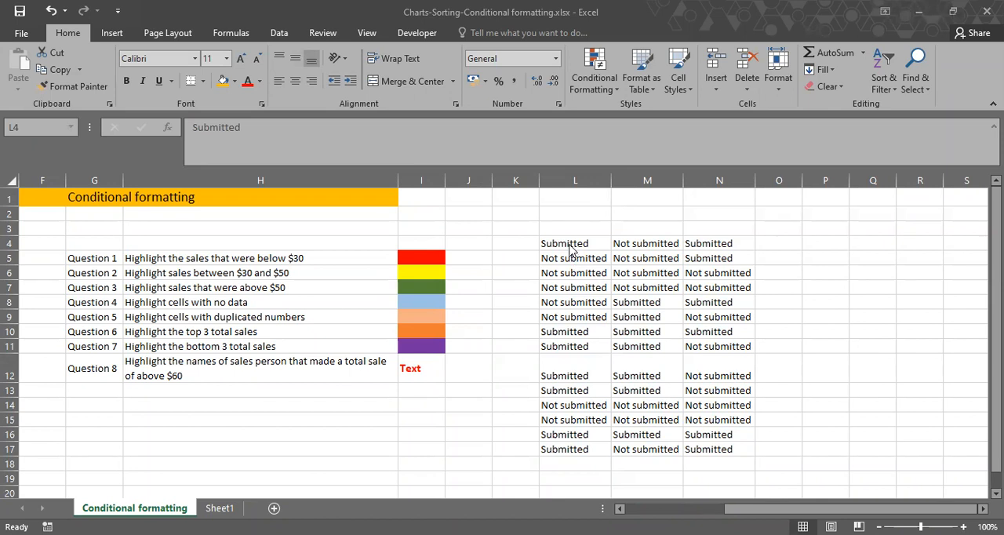
click(569, 317)
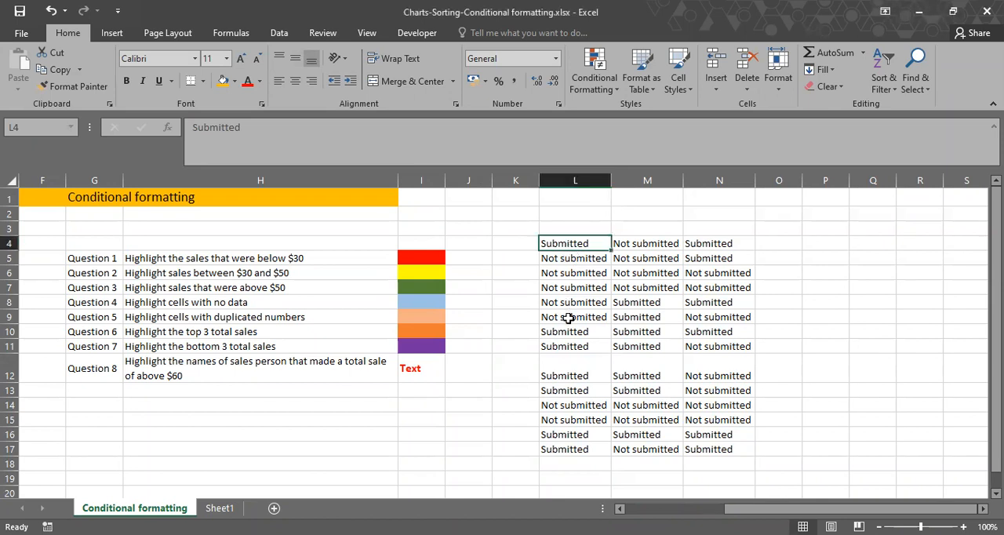
ctrl+click(572, 332)
ctrl+click(571, 353)
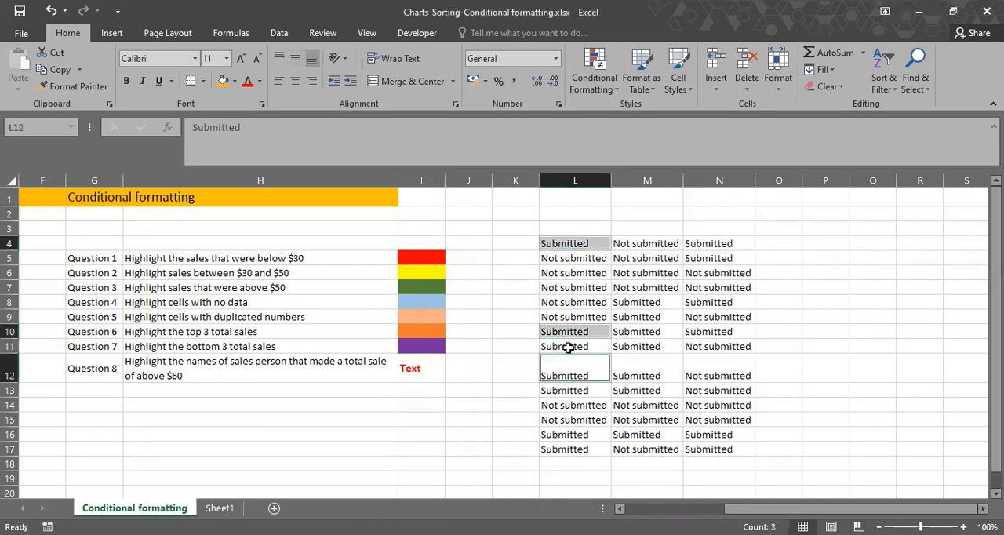
ctrl+click(565, 345)
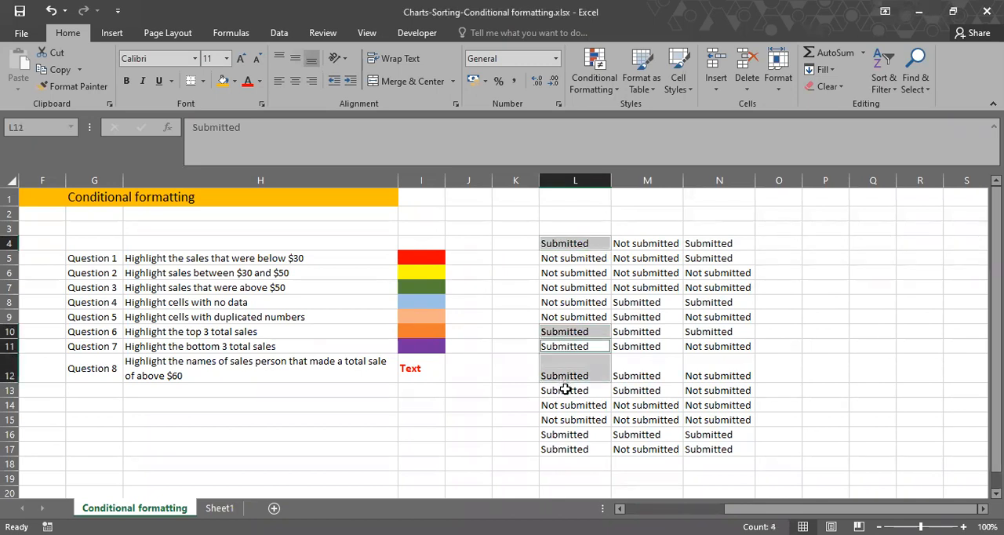
ctrl+click(565, 389)
drag(560, 426, 562, 449)
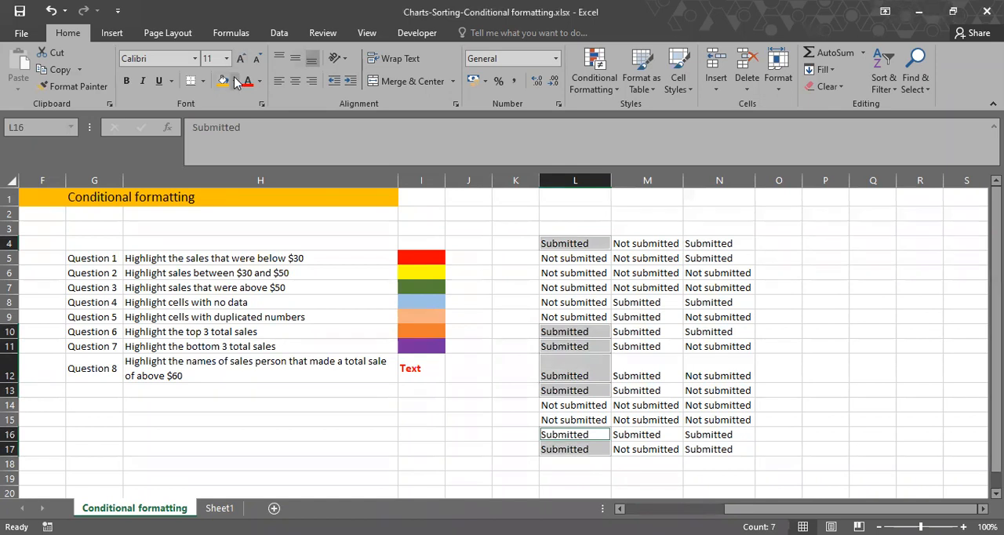
click(237, 82)
click(339, 159)
Fill the "Not submitted" cells in column L (L5:L9 and L14:L15) with standard red.
drag(554, 255, 557, 318)
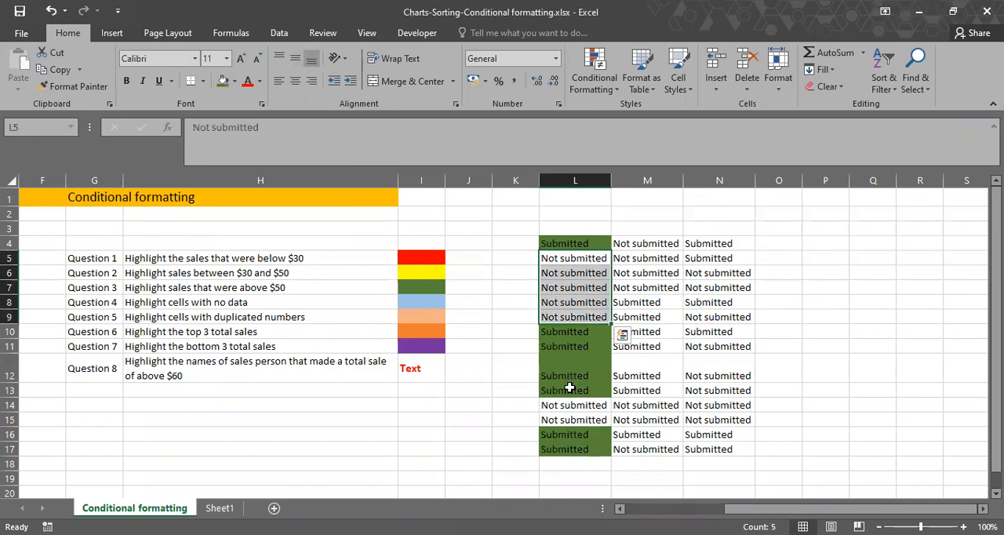
drag(569, 405, 569, 419)
click(234, 81)
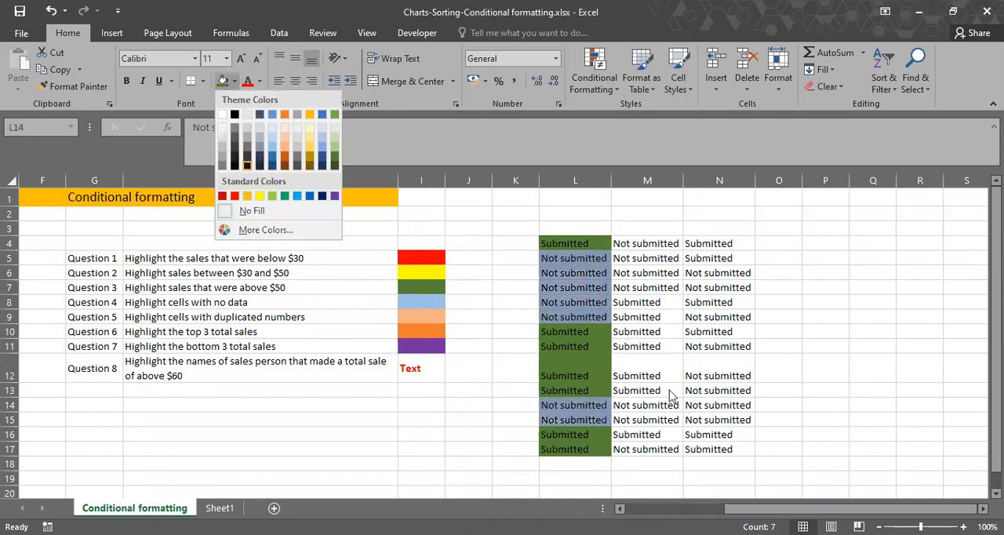
click(234, 196)
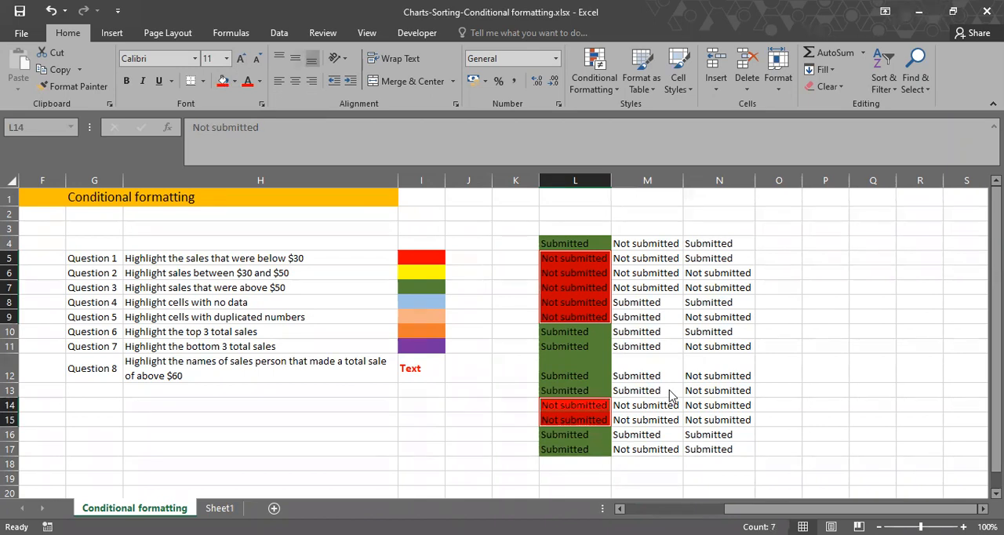
click(679, 331)
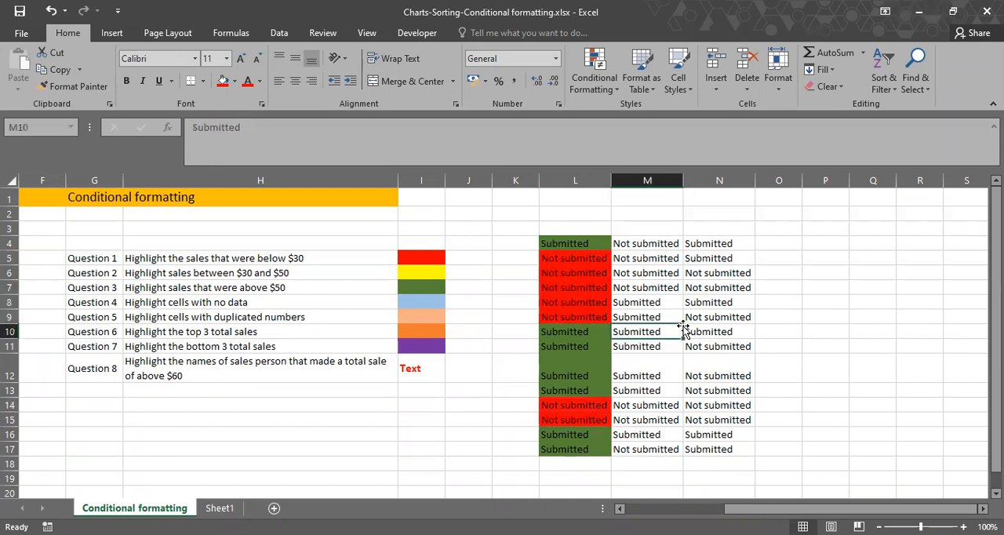
key(ctrl+Up)
key(shift+Down)
key(shift+Down)
key(shift+Down)
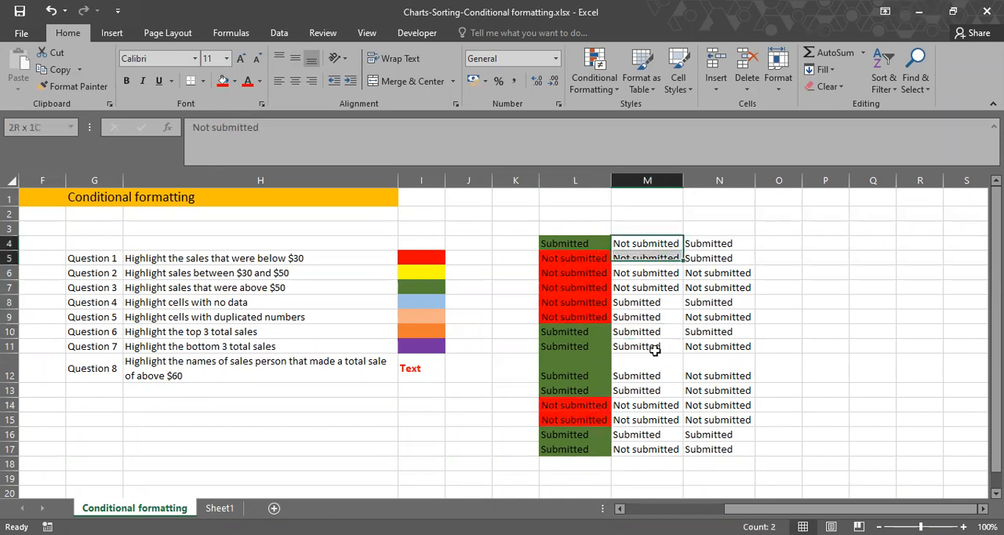
click(650, 332)
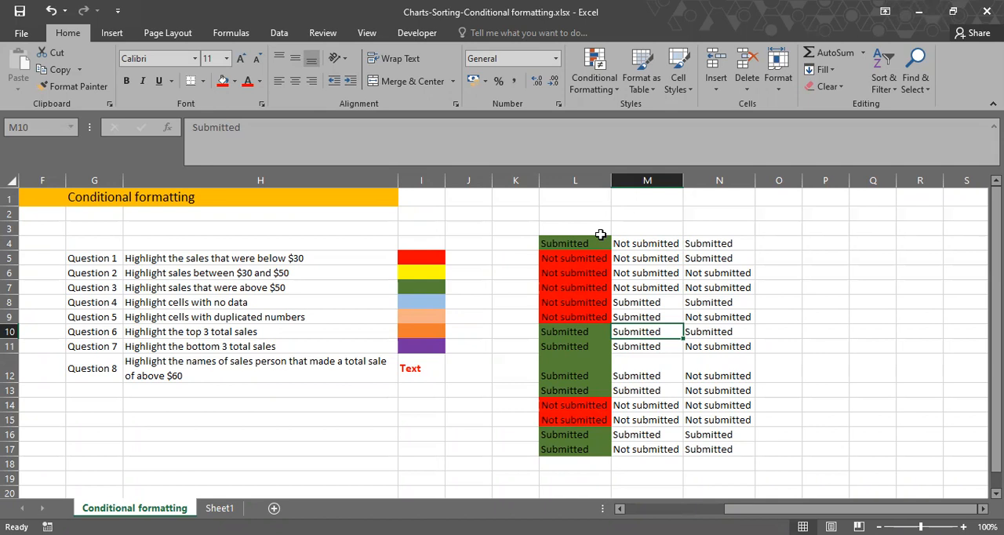
scroll(568, 230, left, 1)
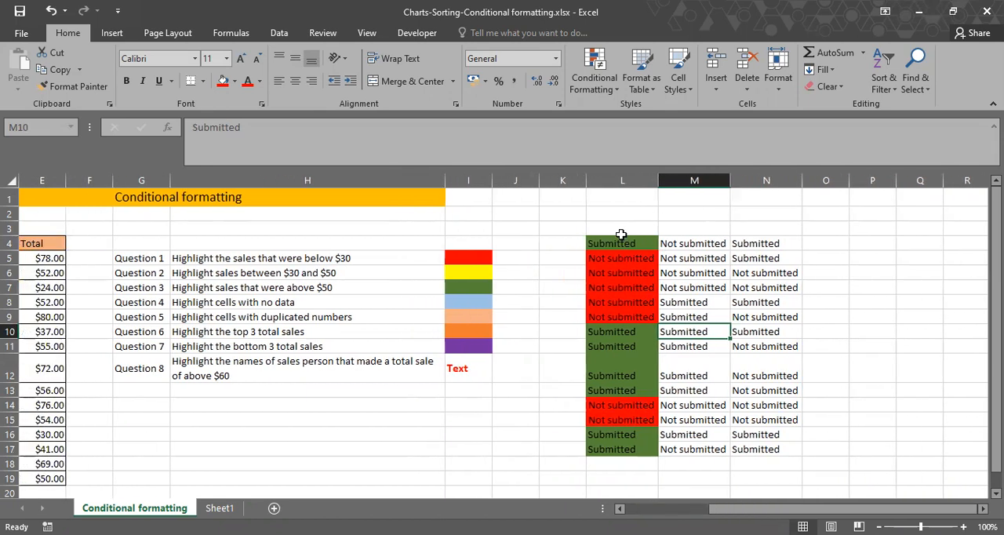
scroll(621, 234, left, 1)
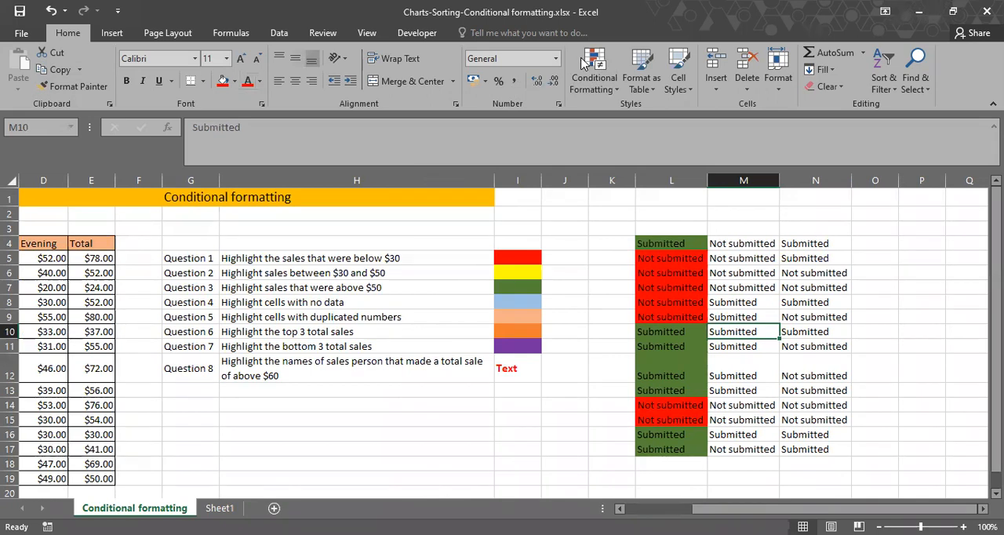
Review the Highlight Cells, Top/Bottom and Data Bars conditional formatting options, and apply blue gradient data bars to the sales figures in C5:E19.
click(612, 93)
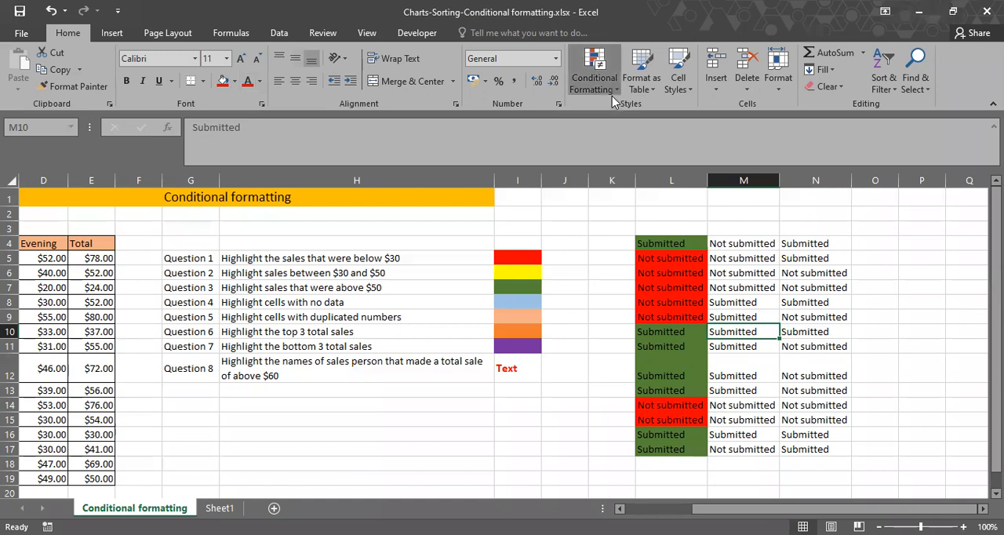
click(611, 100)
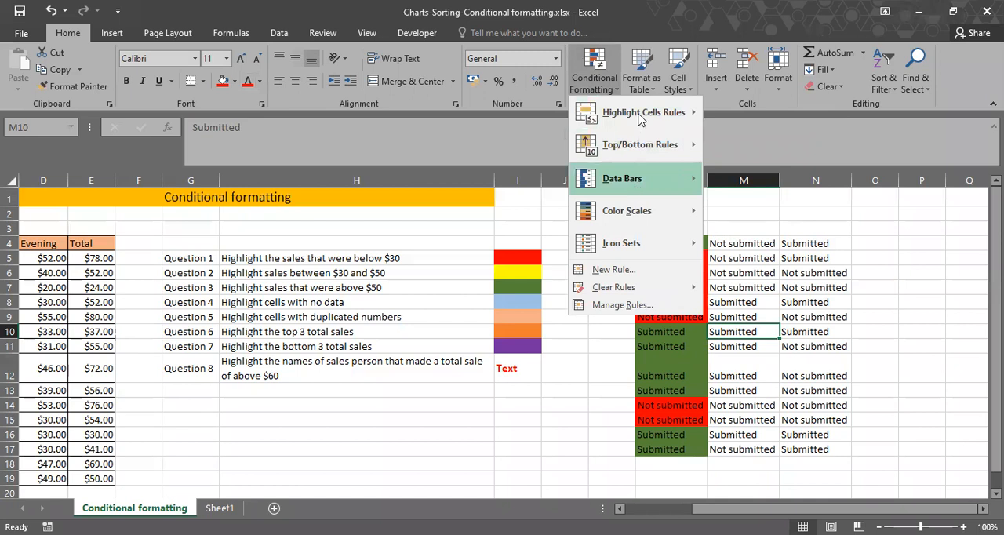
mouse_move(639, 121)
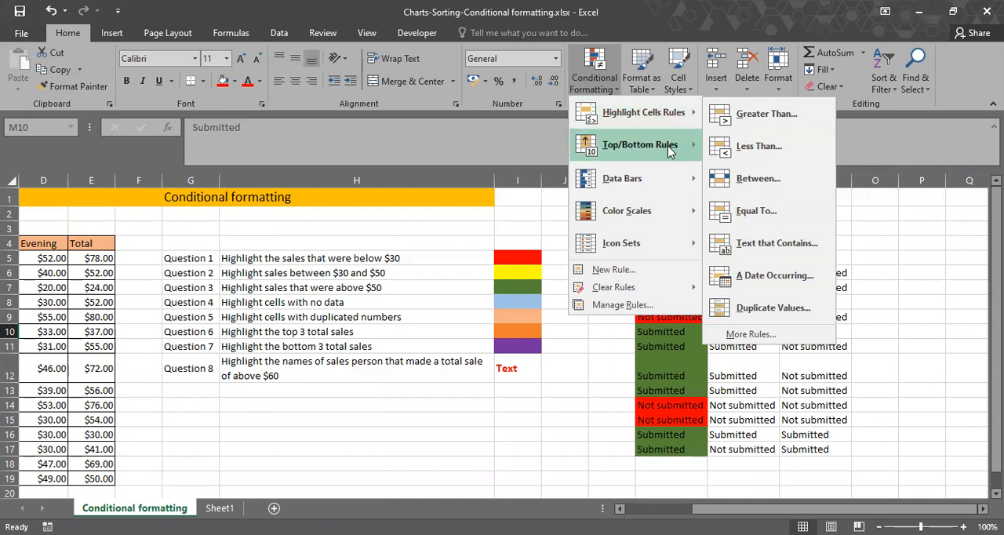
mouse_move(668, 152)
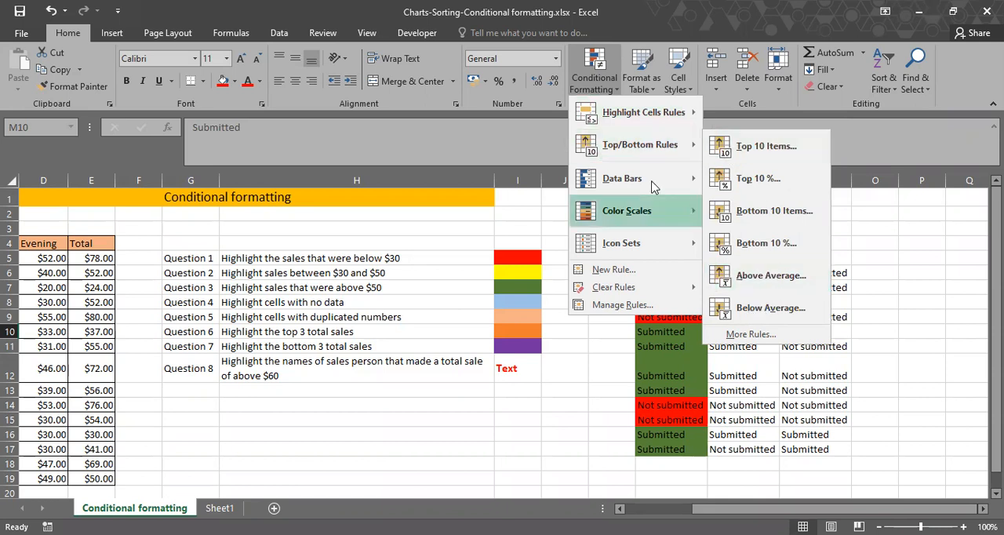
mouse_move(655, 187)
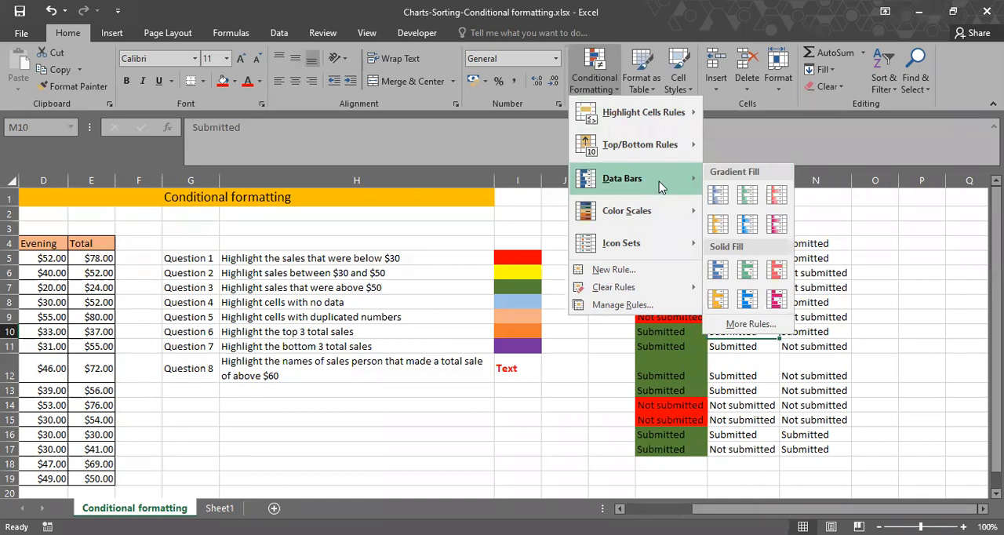
key(Down)
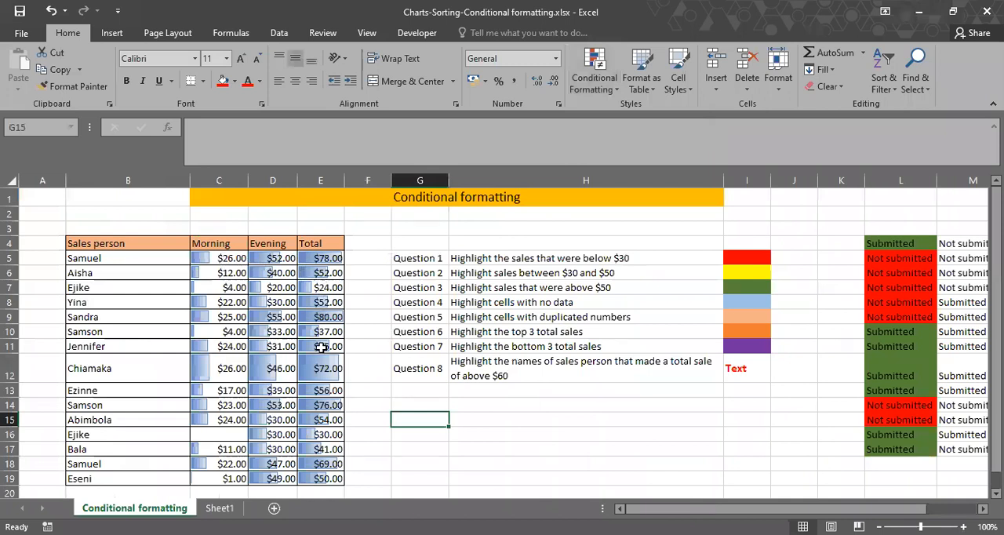
Clear the data bar rules from the sales figures in C5:E19.
drag(239, 258, 318, 477)
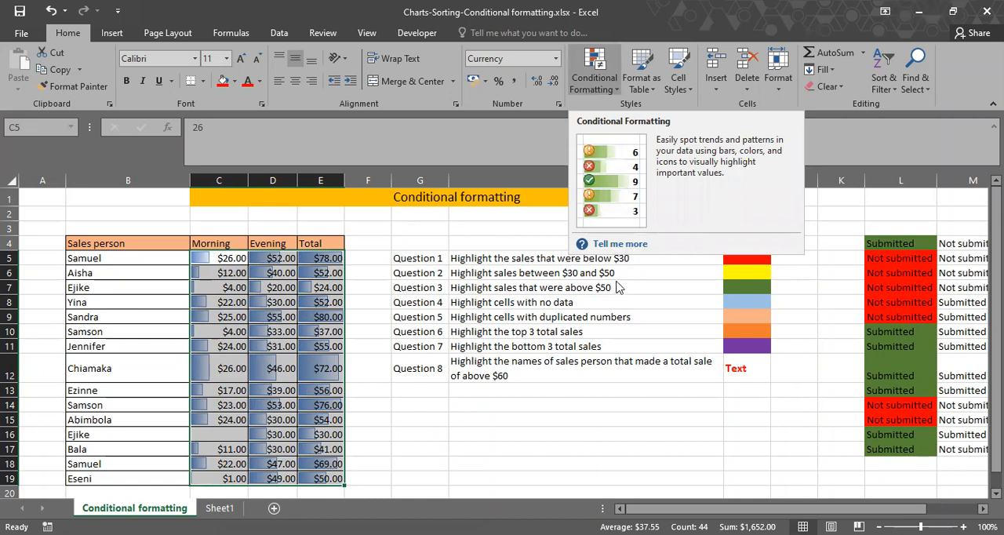
click(594, 79)
mouse_move(639, 287)
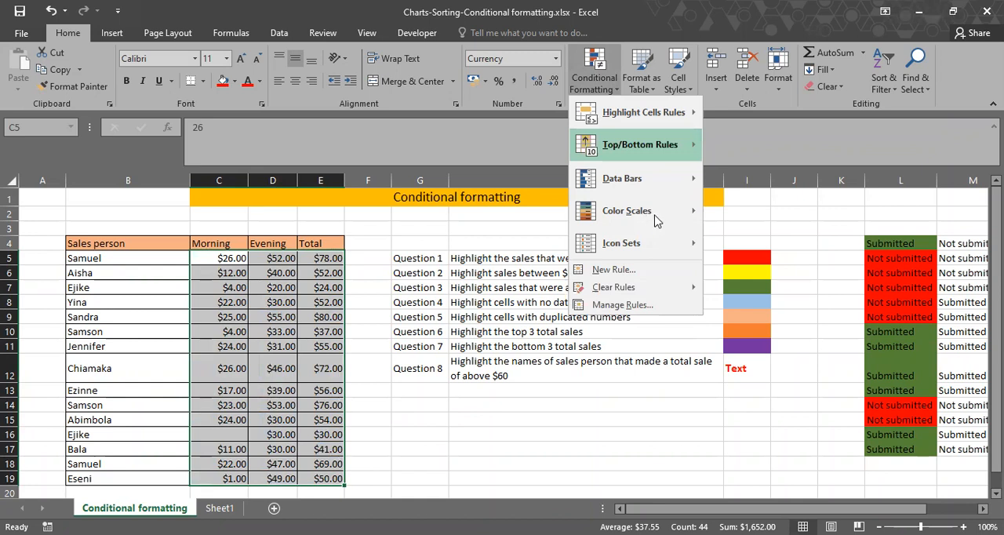
Look through the Color Scales and Icon Sets conditional formatting options for the selected sales figures without applying any.
mouse_move(665, 219)
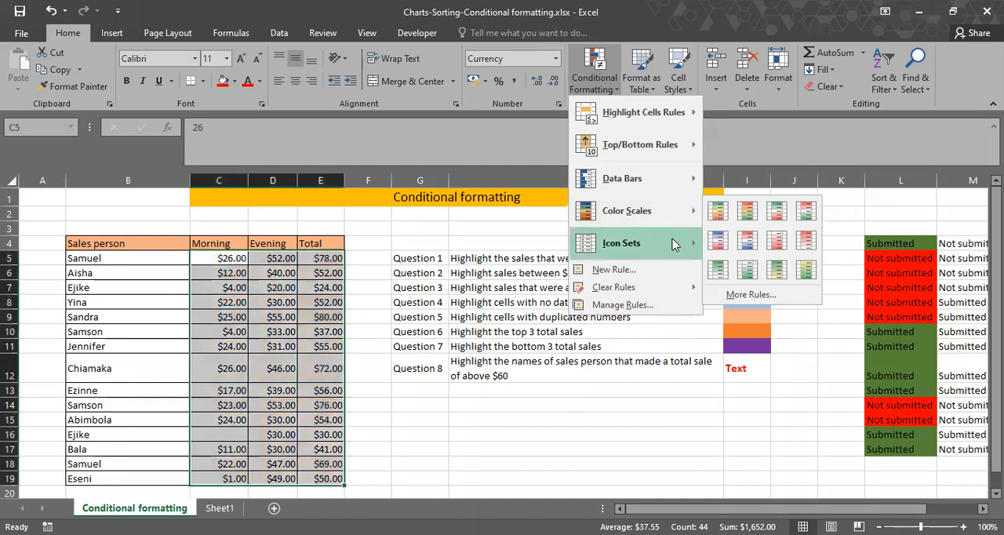
mouse_move(676, 245)
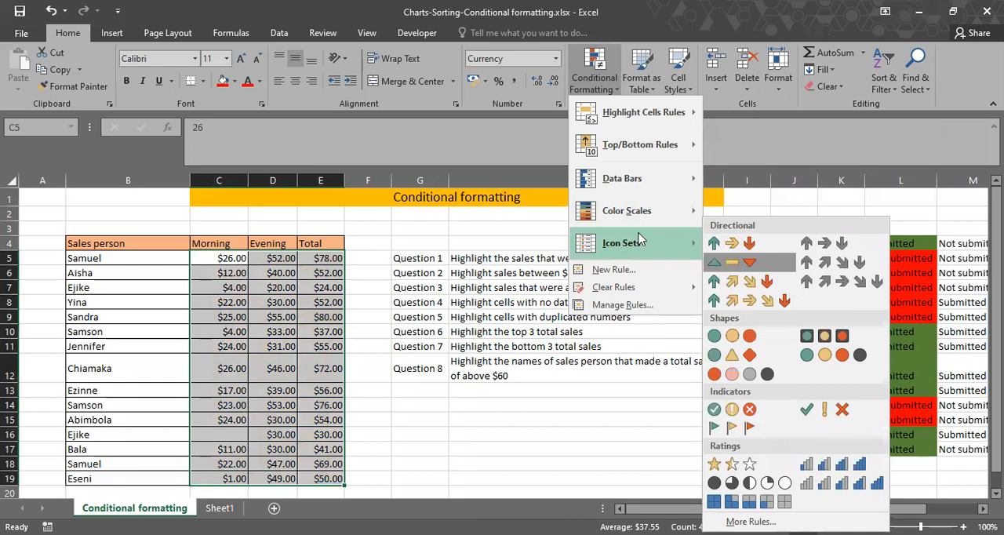
click(625, 428)
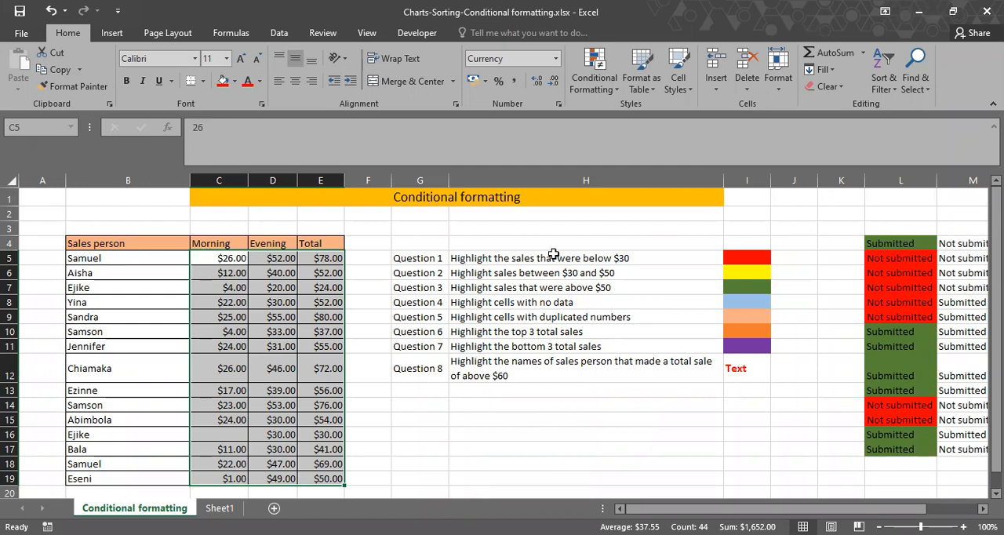
Examine the rule types offered for a new formatting rule on C5:E19, and leave without creating one.
click(607, 83)
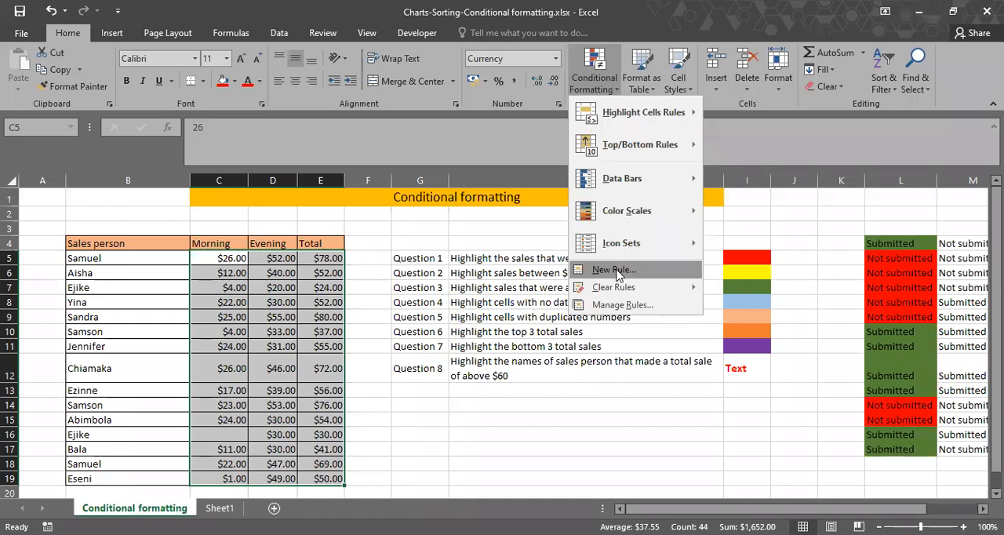
click(616, 265)
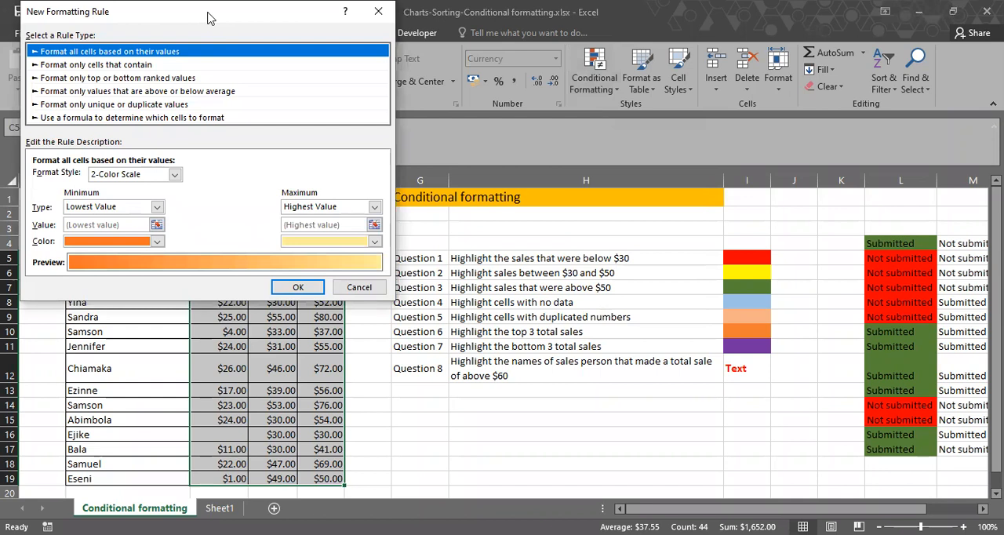
drag(208, 13, 536, 141)
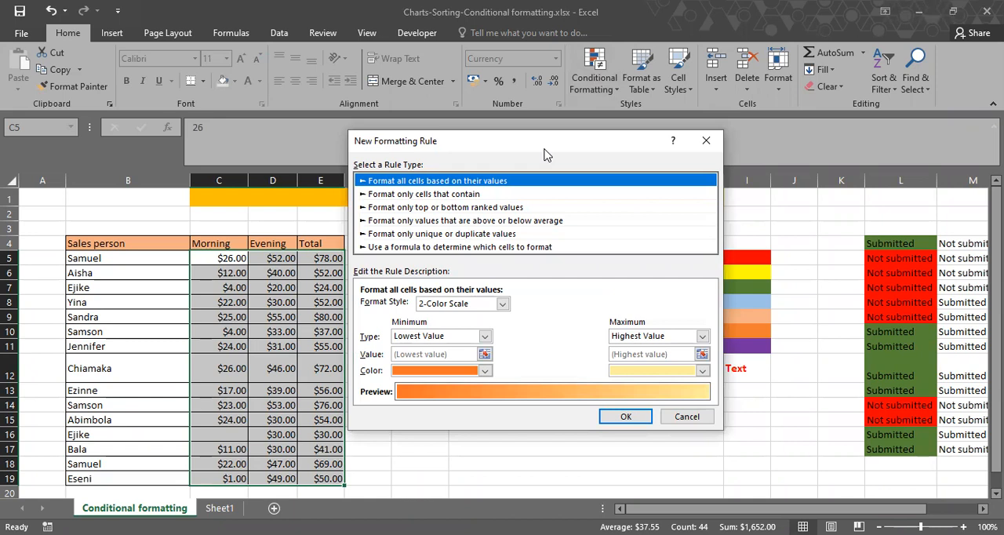
drag(546, 154, 855, 201)
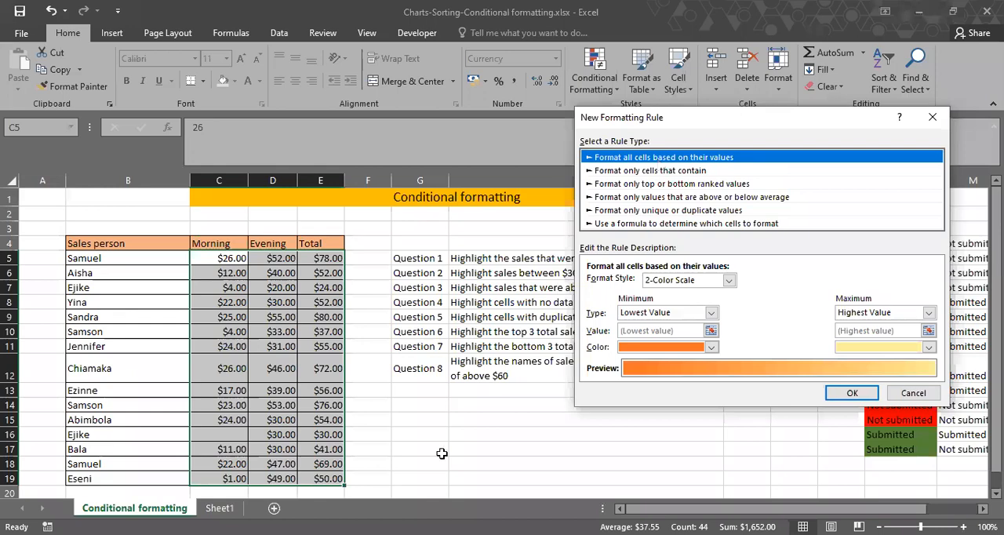
key(Escape)
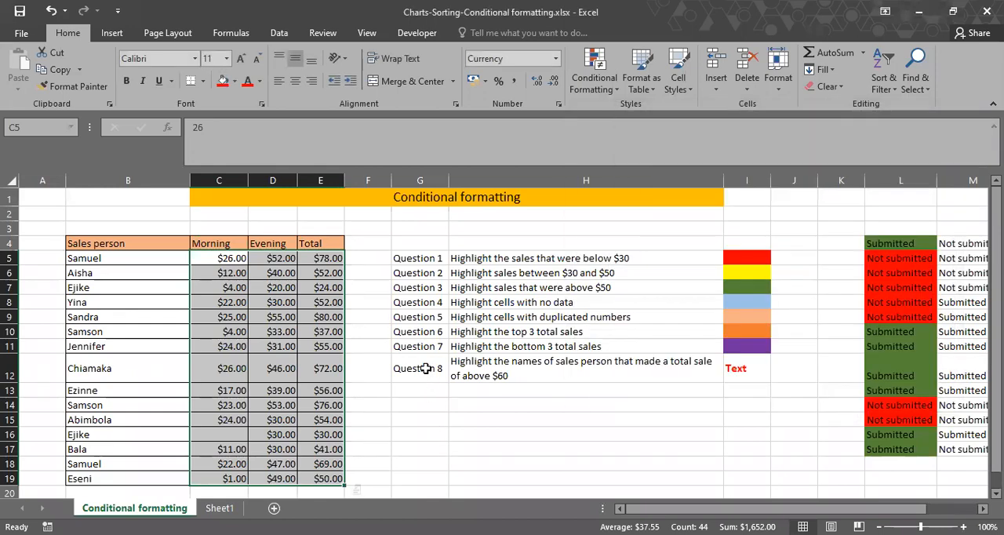
Enter 12 in cell G19 below the list of questions.
scroll(425, 368, down, 3)
click(425, 368)
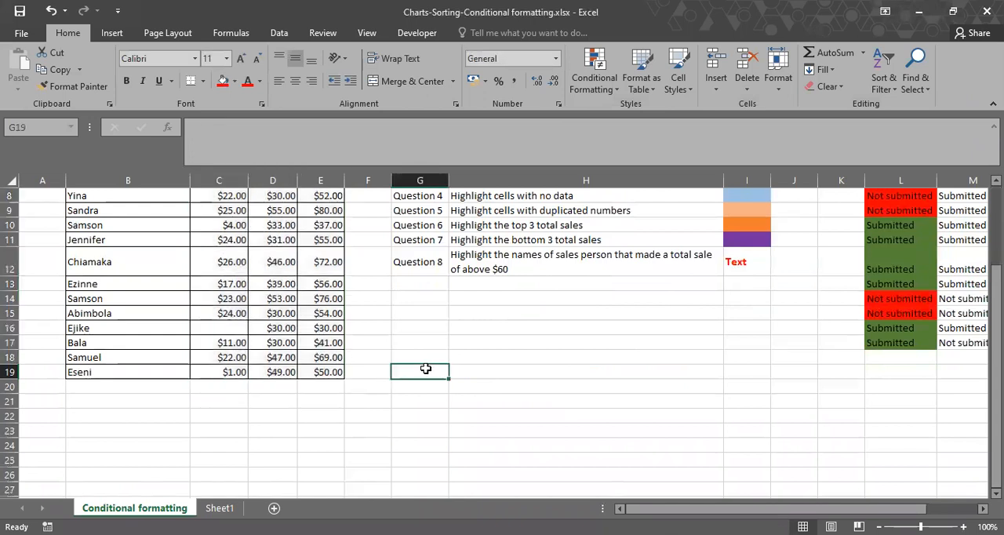
text(12)
key(Return)
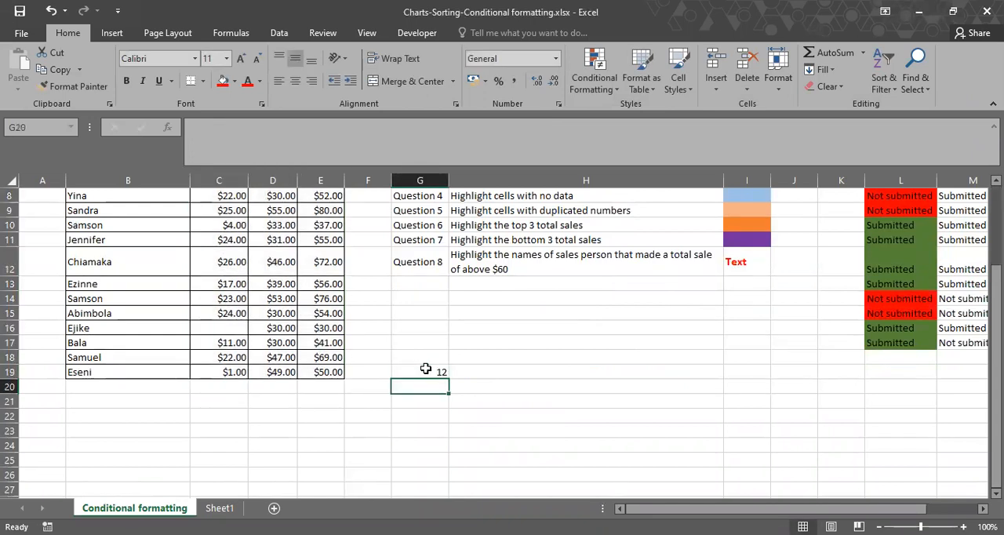
Fill G18:G28 with a number series from 0 to 100 in steps of 10.
key(Up)
text(10)
key(Return)
text(20)
key(Return)
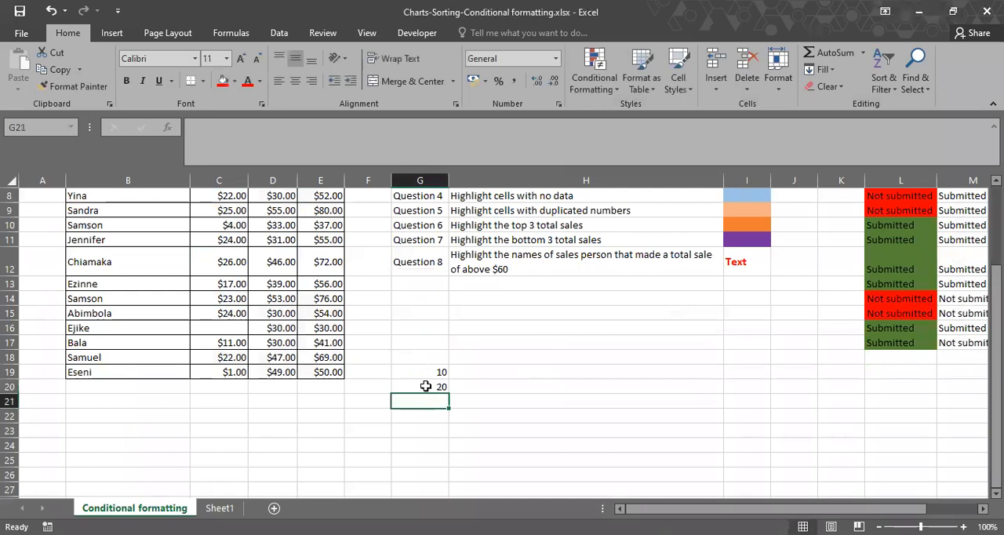
drag(426, 372, 444, 453)
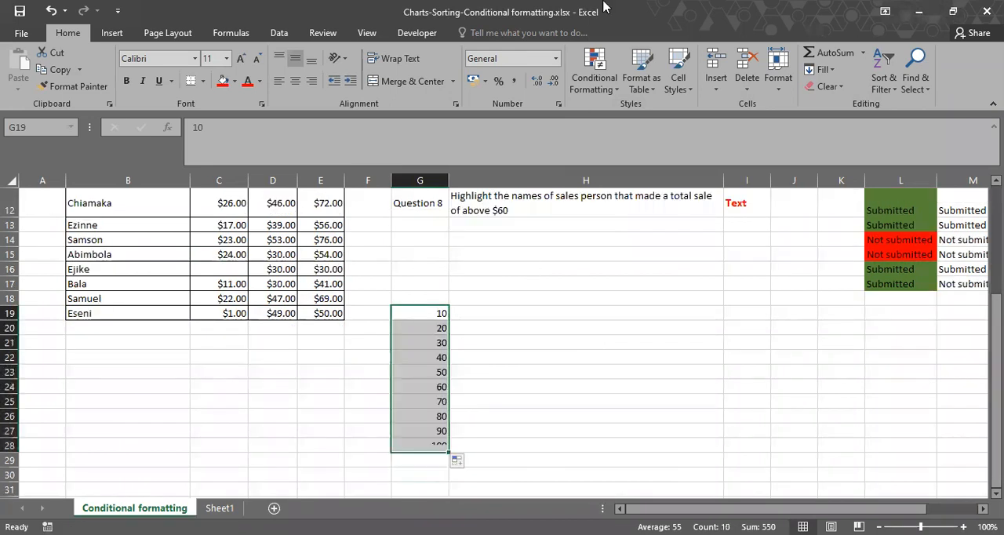
click(436, 301)
text(10)
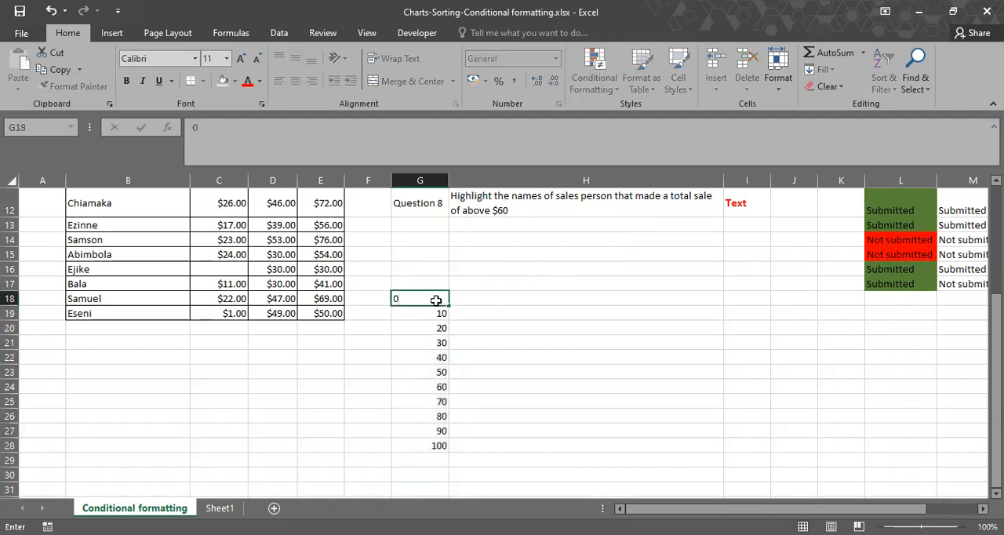
Apply a 2-color scale rule to G18:G28, with red for the lowest value and dark green for the highest value.
drag(436, 301, 424, 446)
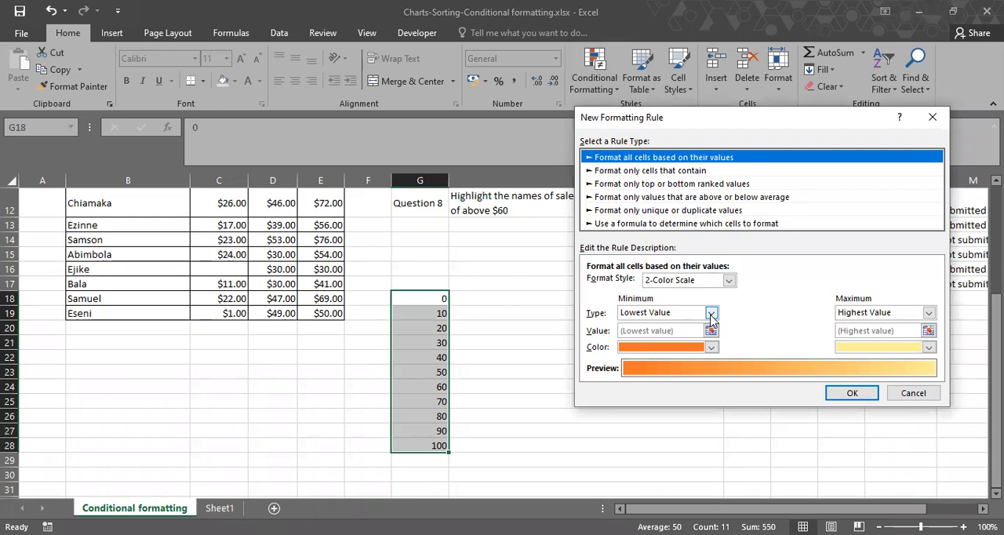
click(711, 313)
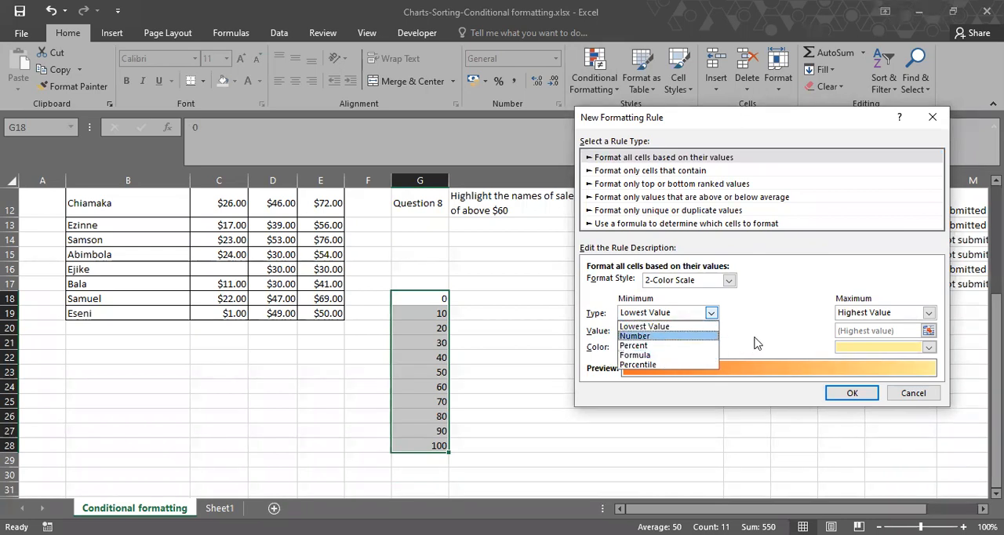
click(708, 327)
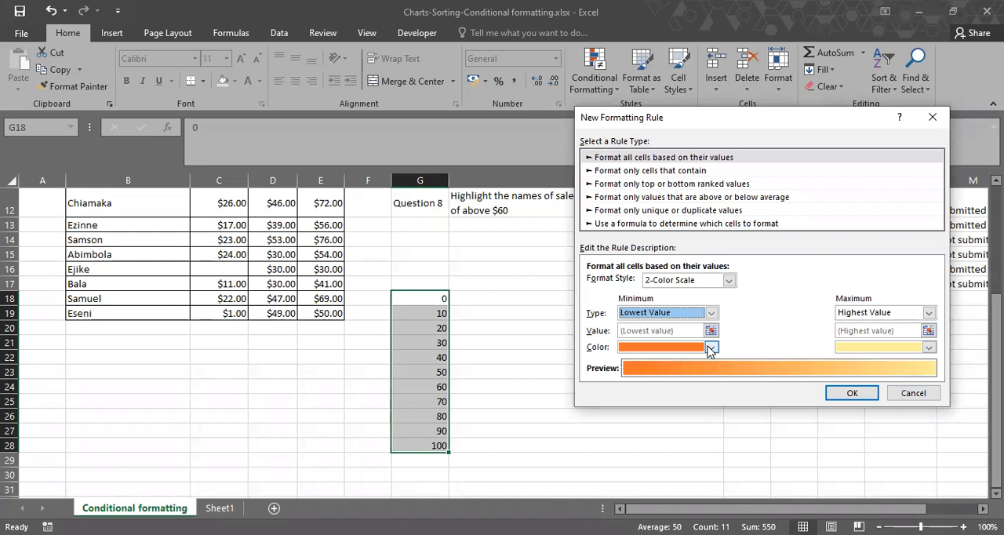
click(710, 347)
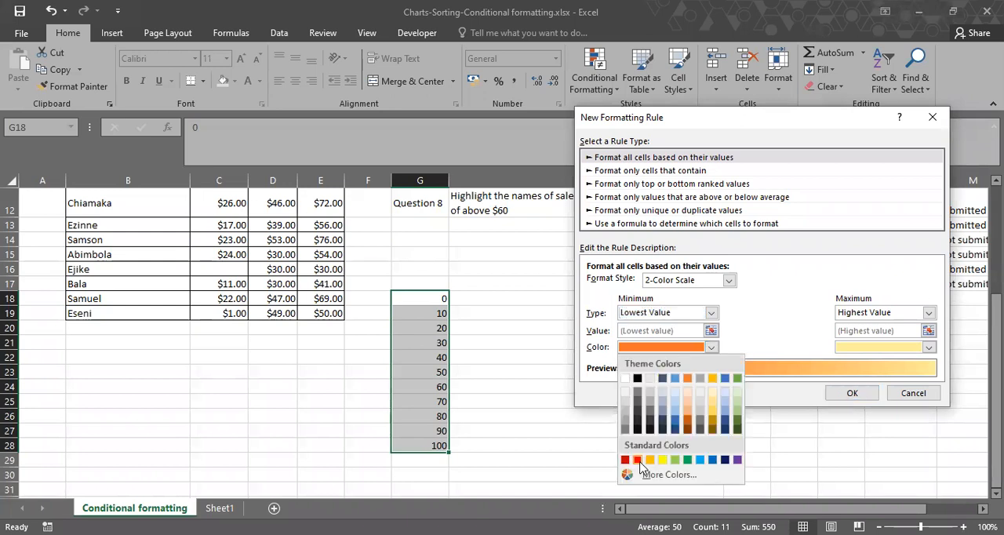
click(637, 460)
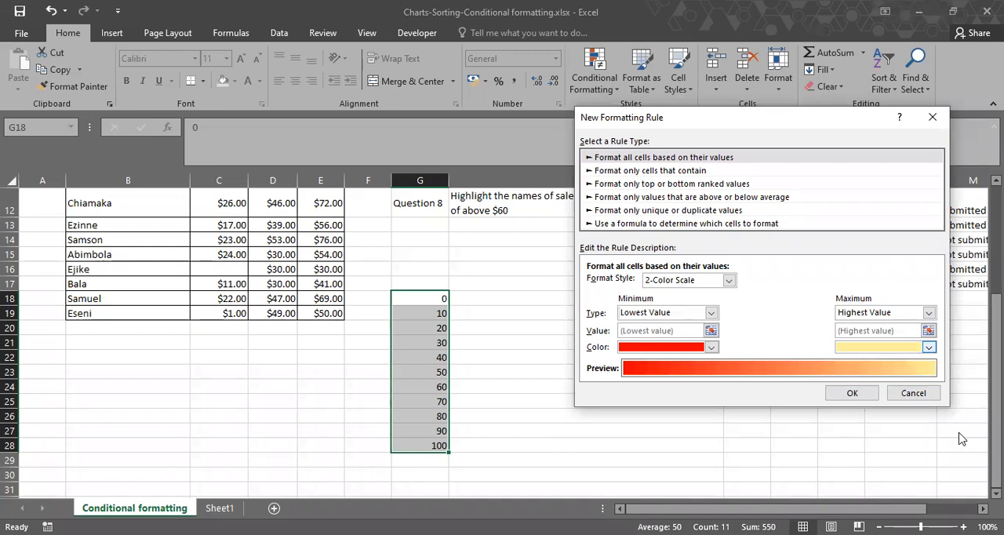
click(929, 347)
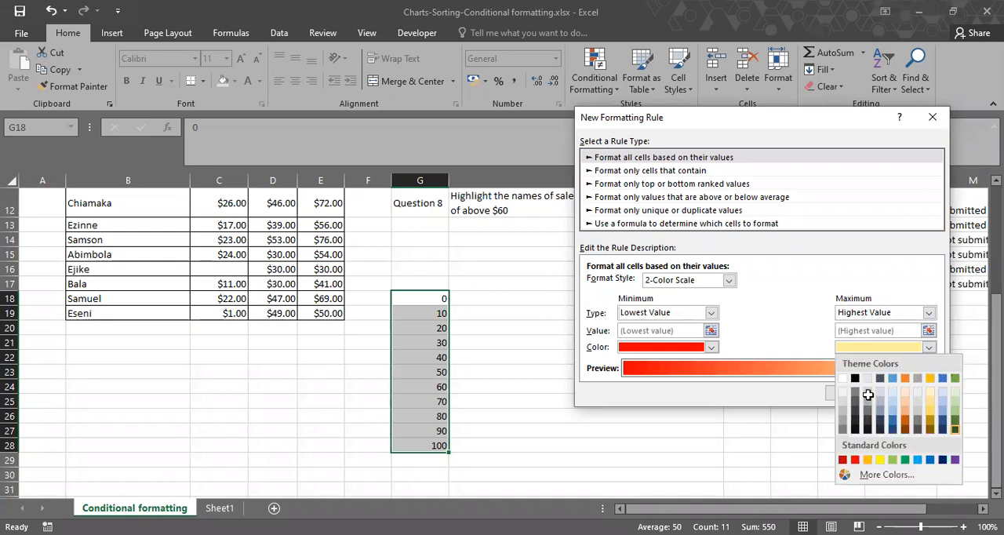
click(869, 396)
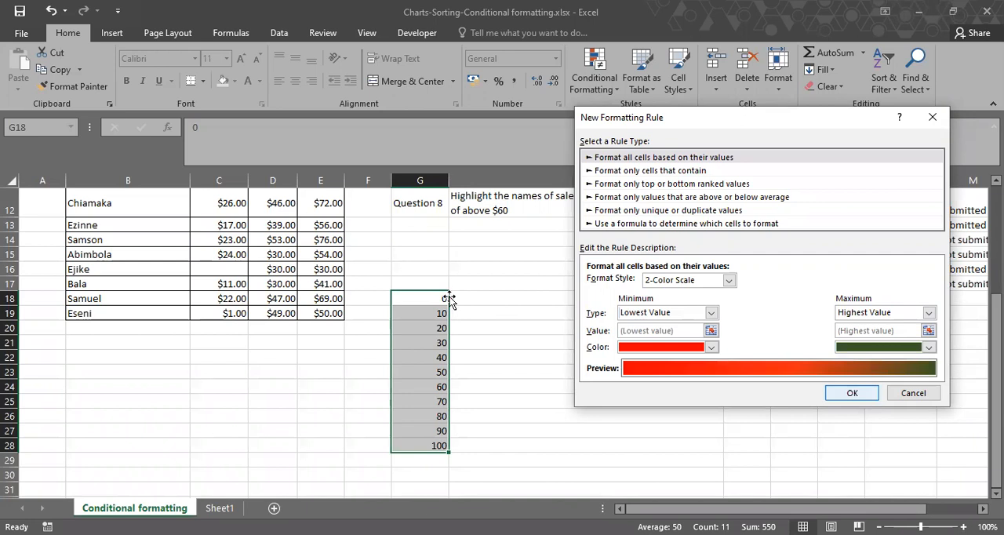
key(Return)
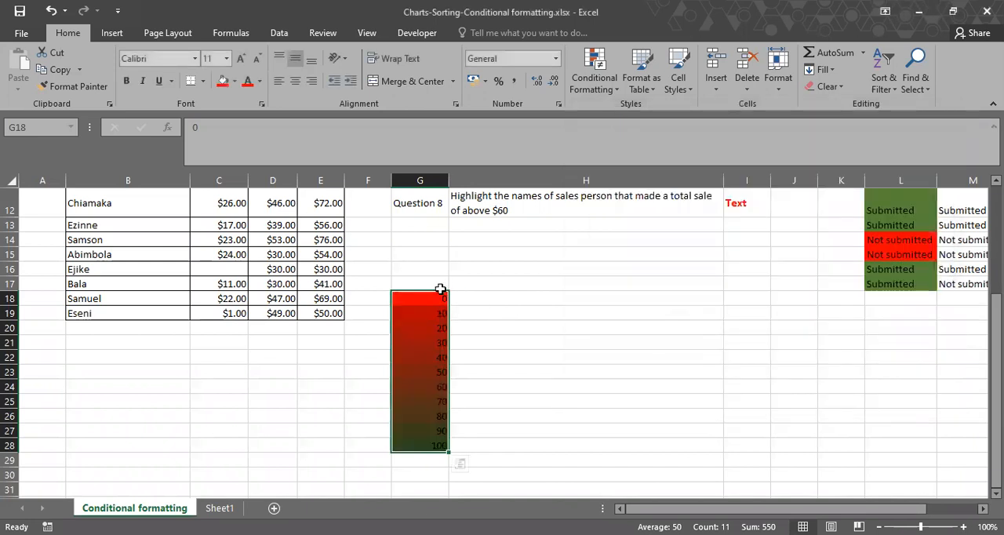
click(496, 327)
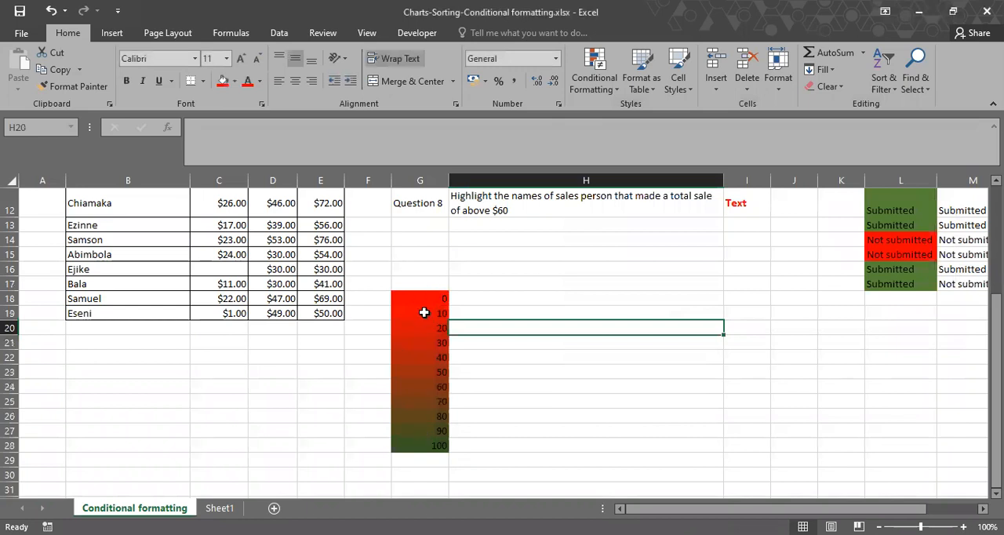
Delete the values in G18:G22 and enter 1000 in G22 to test the color scale.
drag(414, 297, 413, 357)
key(Delete)
click(541, 381)
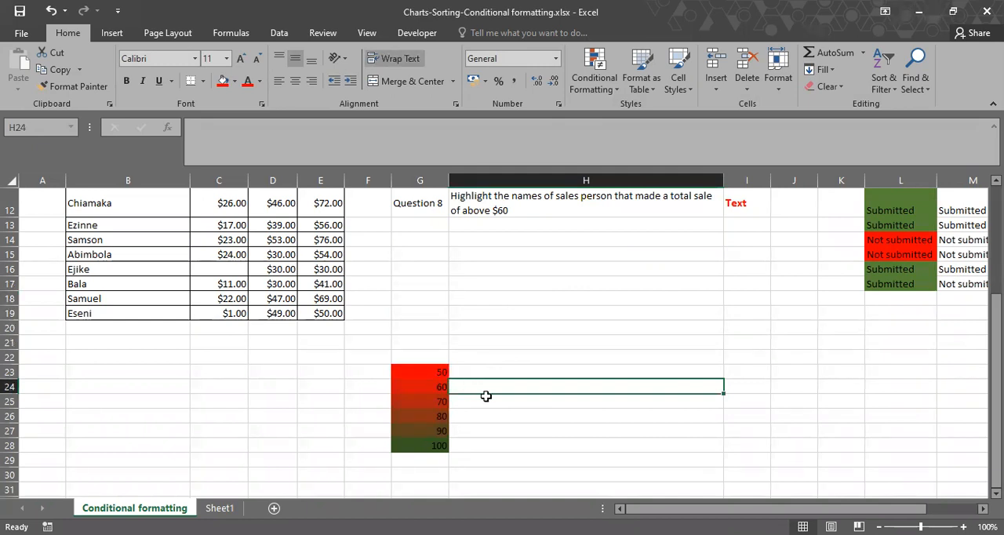
click(428, 357)
text(1000)
key(Return)
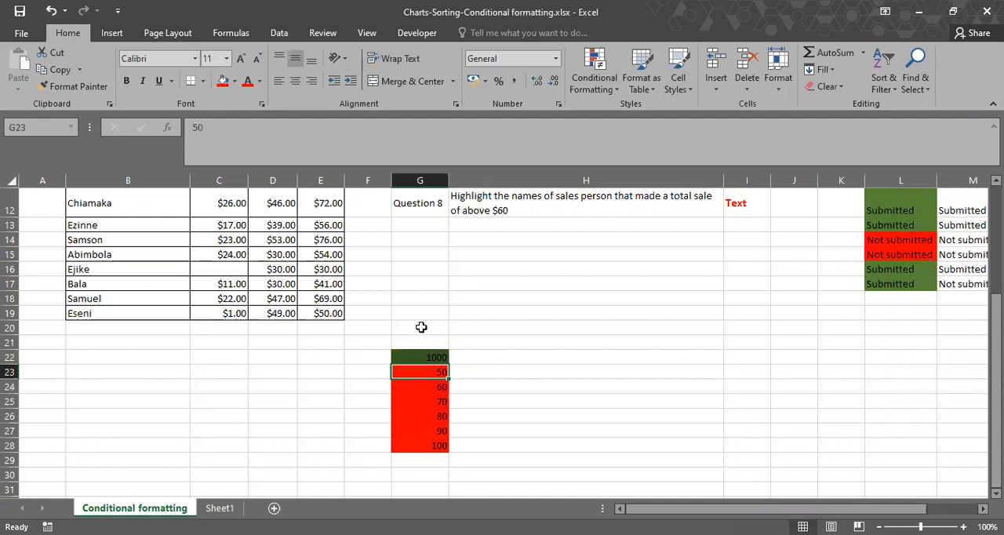
Look at the new rule options without creating one, and review the existing rule on the number list in the Rules Manager.
click(597, 87)
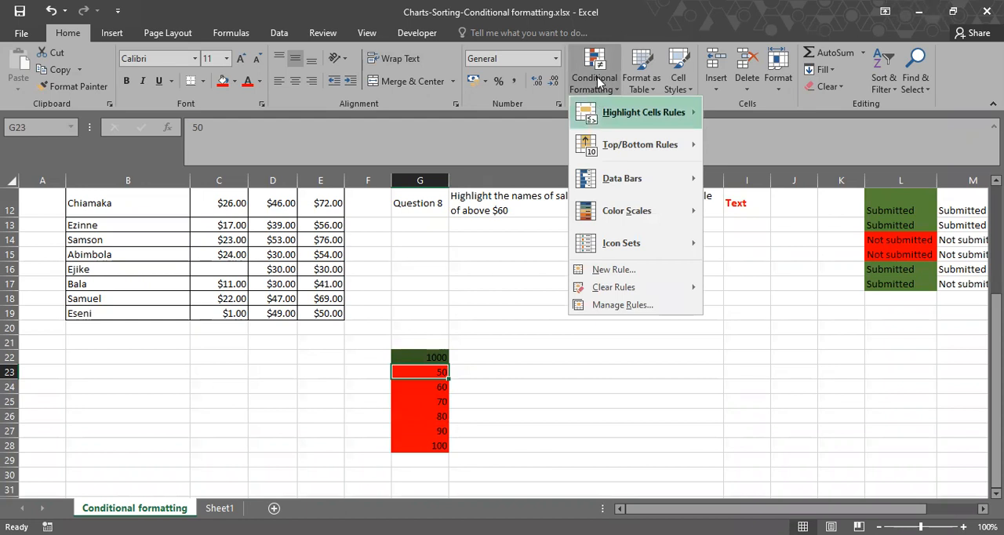
click(600, 272)
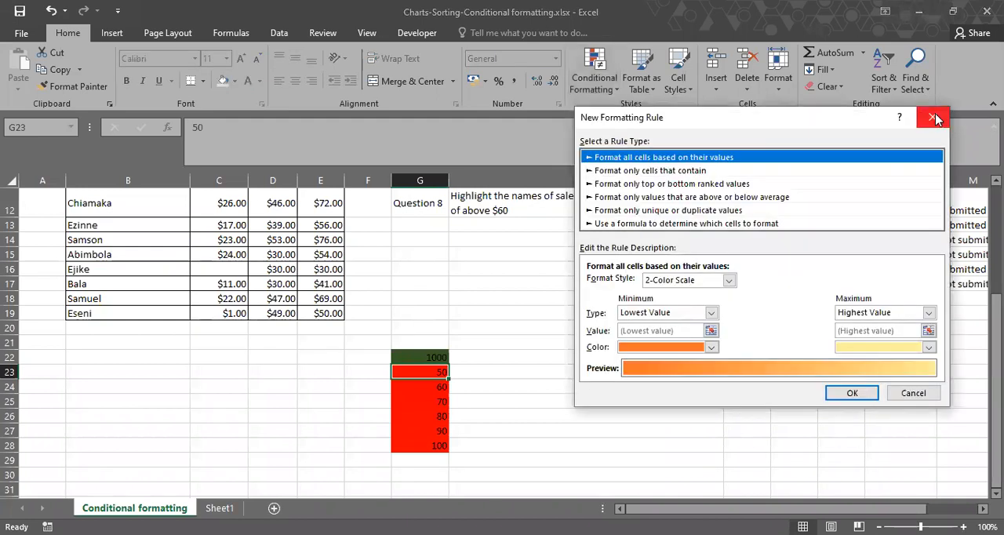
click(933, 117)
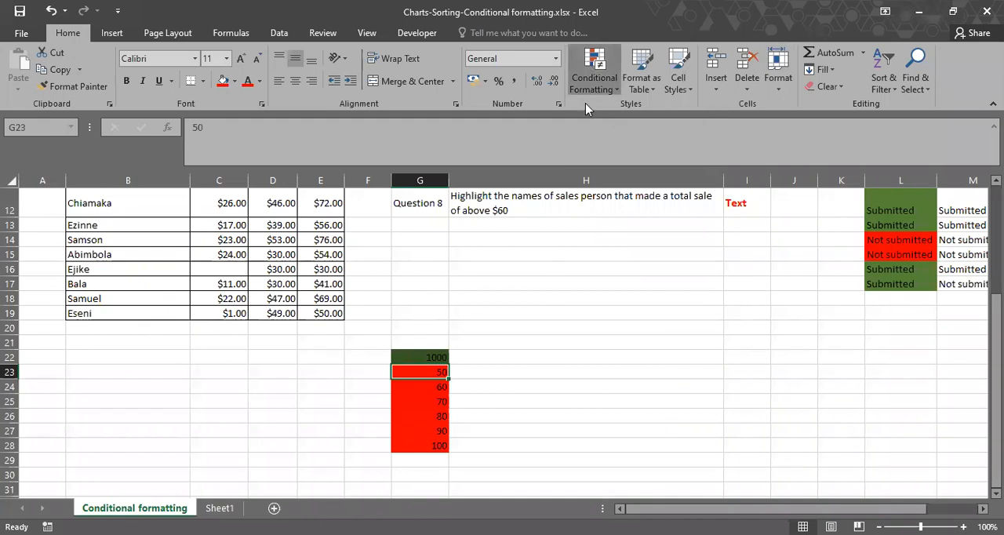
click(620, 305)
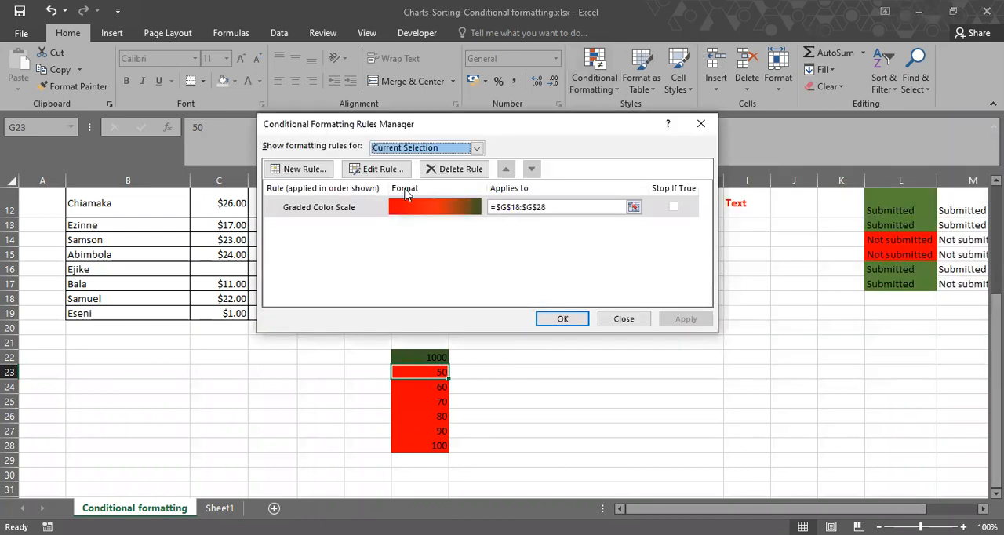
click(307, 167)
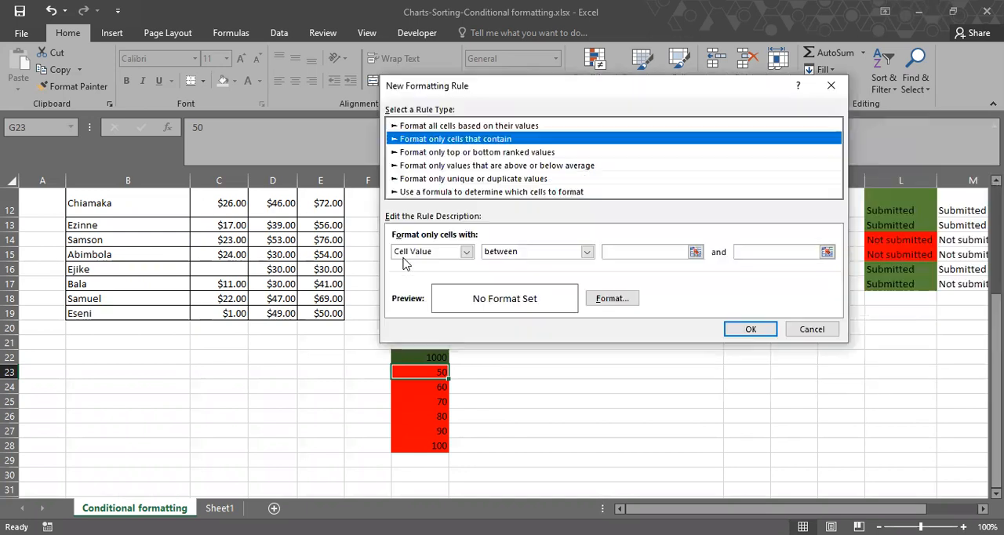
click(467, 253)
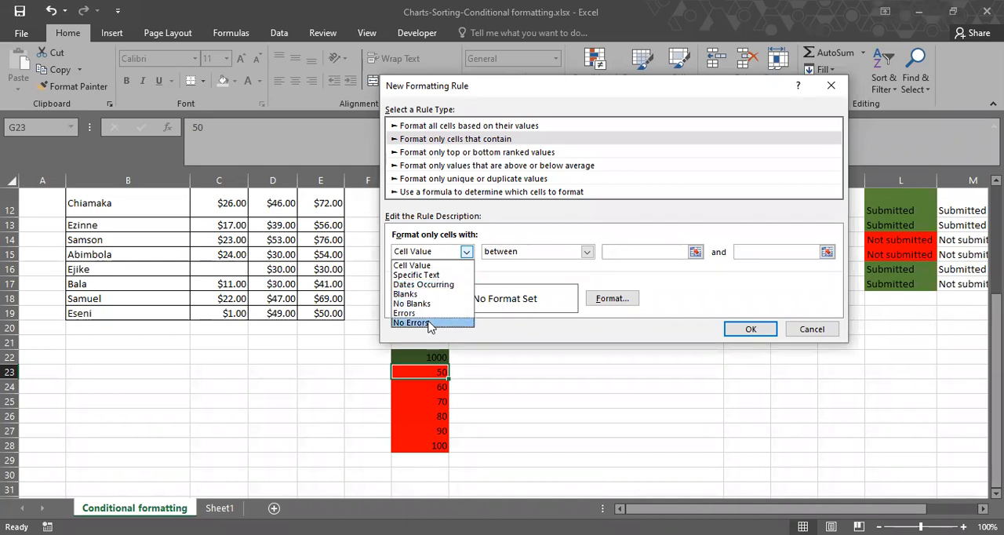
click(416, 267)
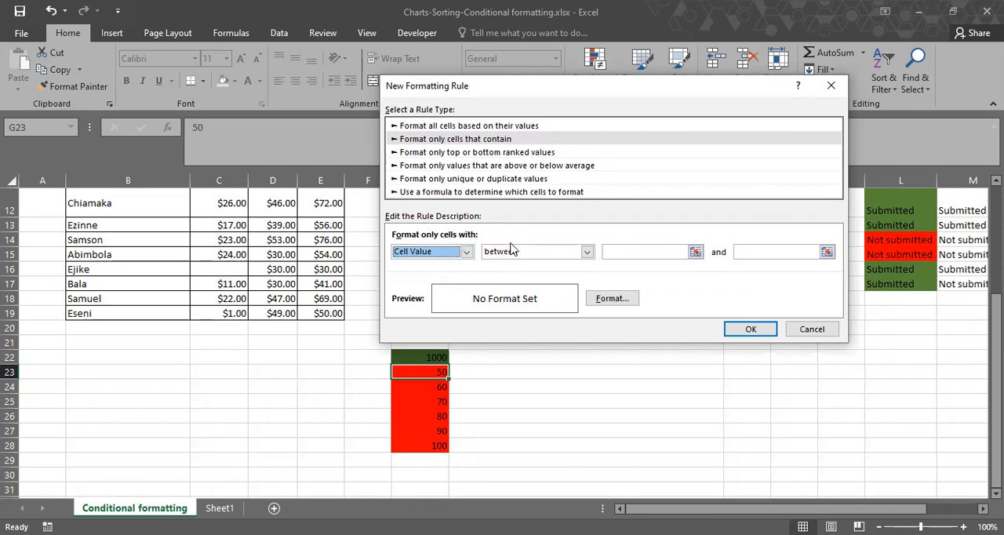
click(588, 252)
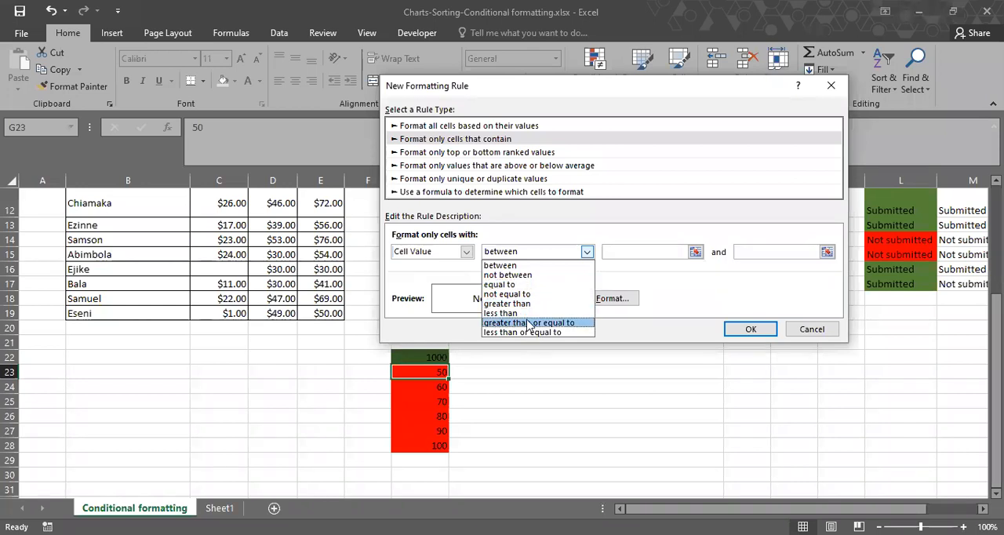
click(532, 291)
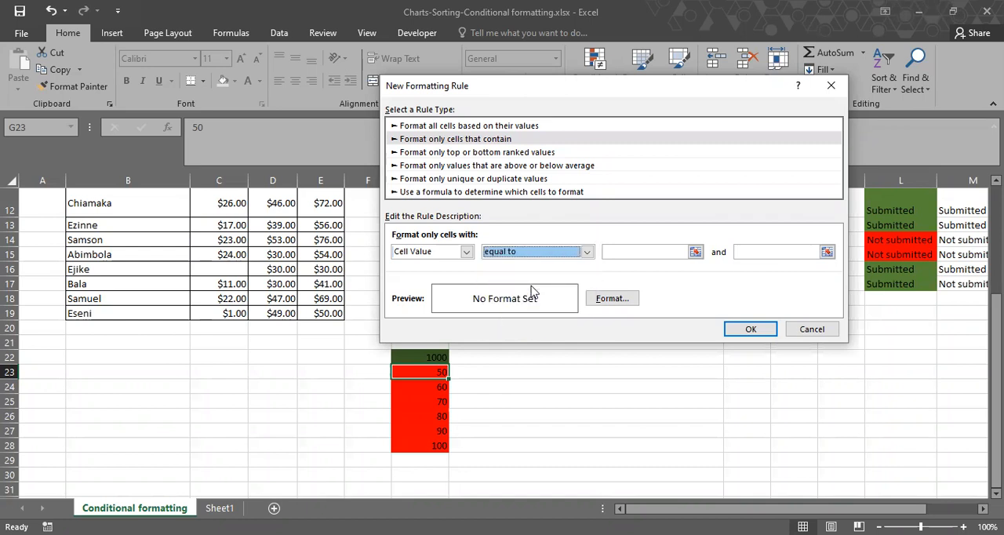
click(645, 251)
text(50)
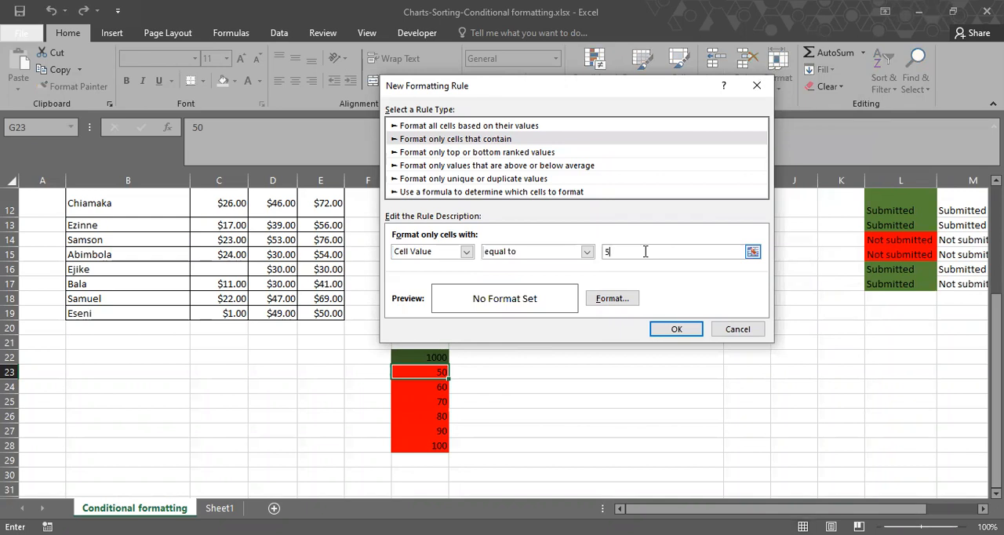
key(BackSpace)
key(BackSpace)
key(Escape)
Clear the conditional formatting rules from G22:G28 and define a new rule there for cell values equal to 50.
drag(419, 356, 421, 441)
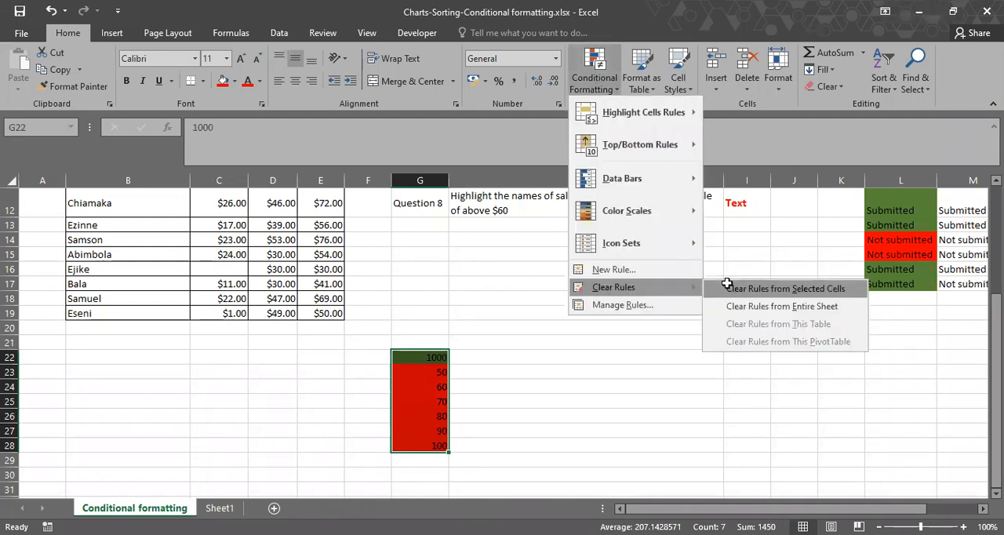
click(723, 288)
click(608, 87)
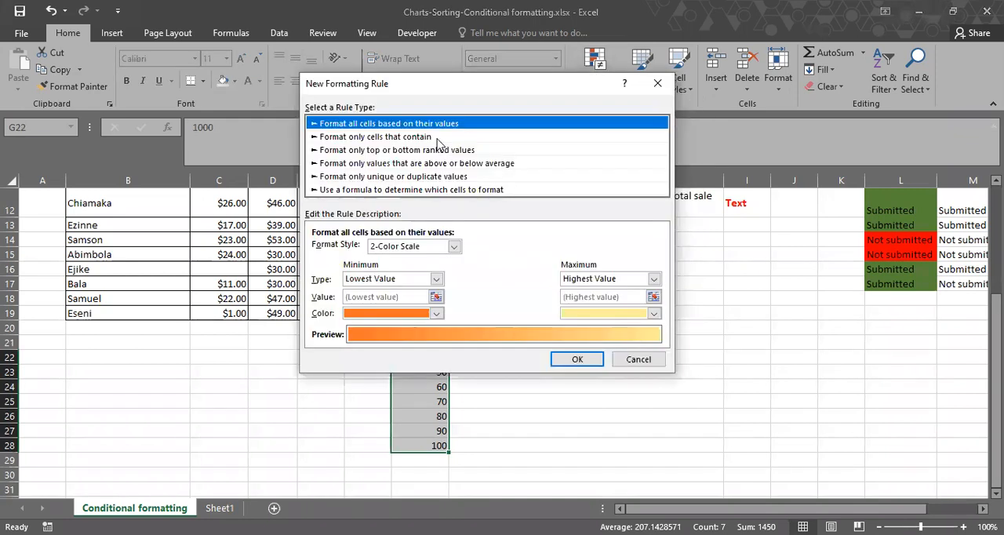
click(415, 138)
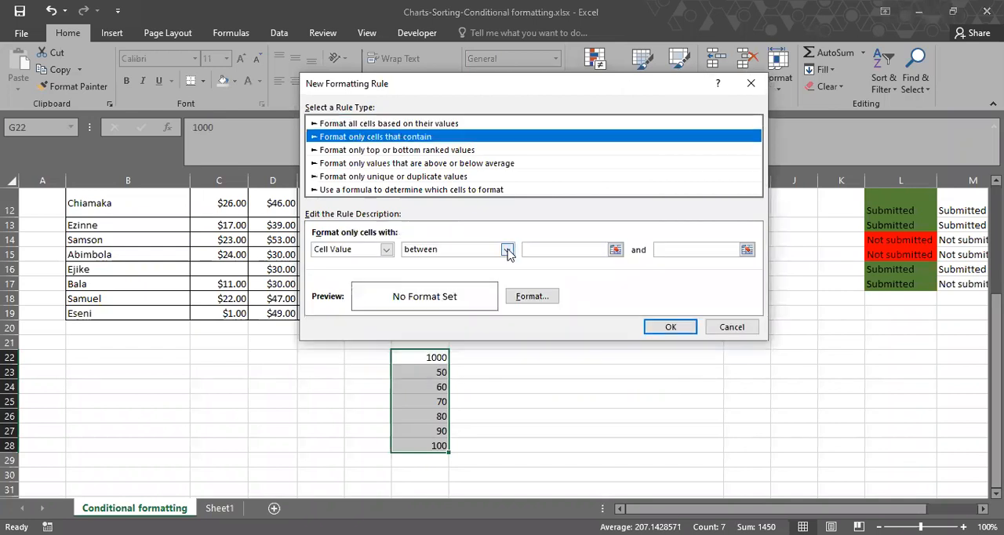
click(507, 249)
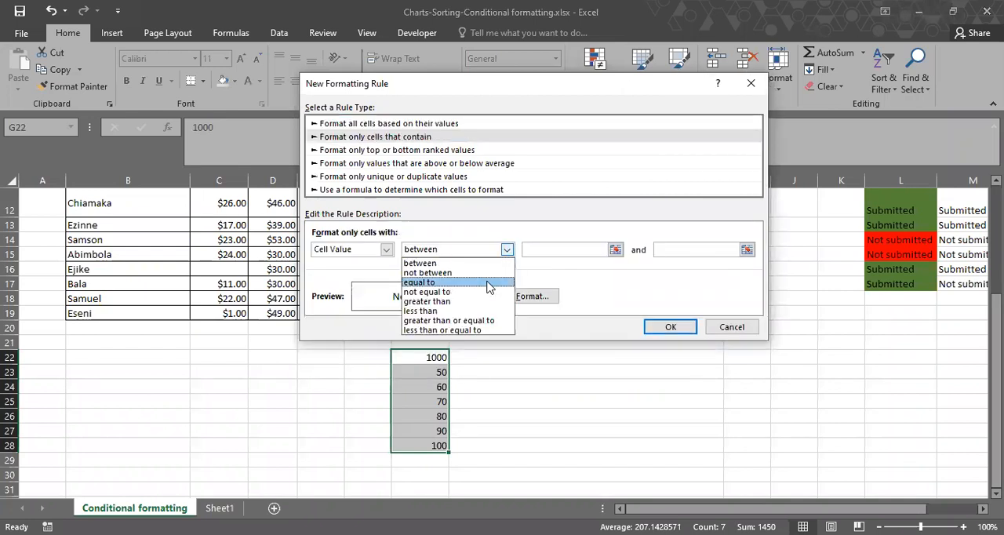
click(554, 248)
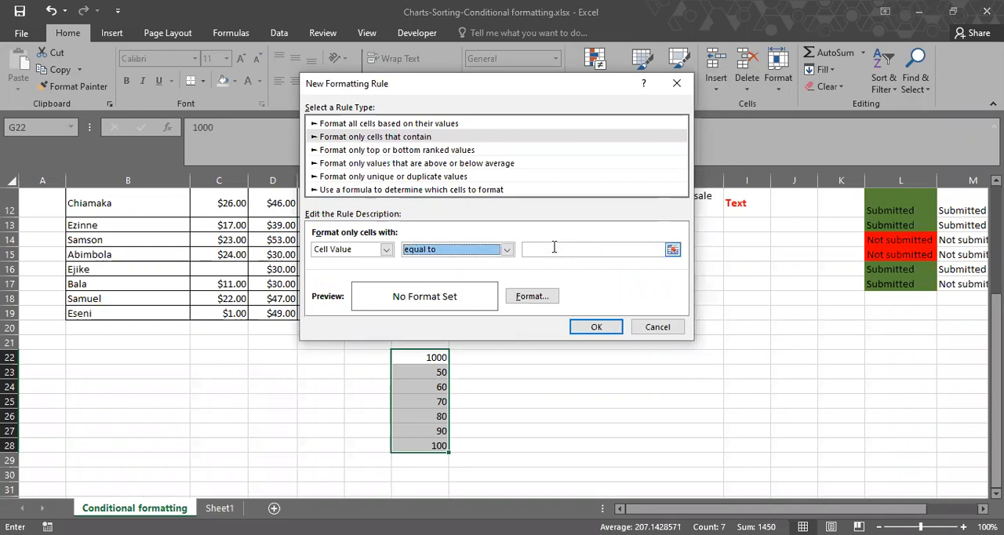
click(554, 248)
text(50)
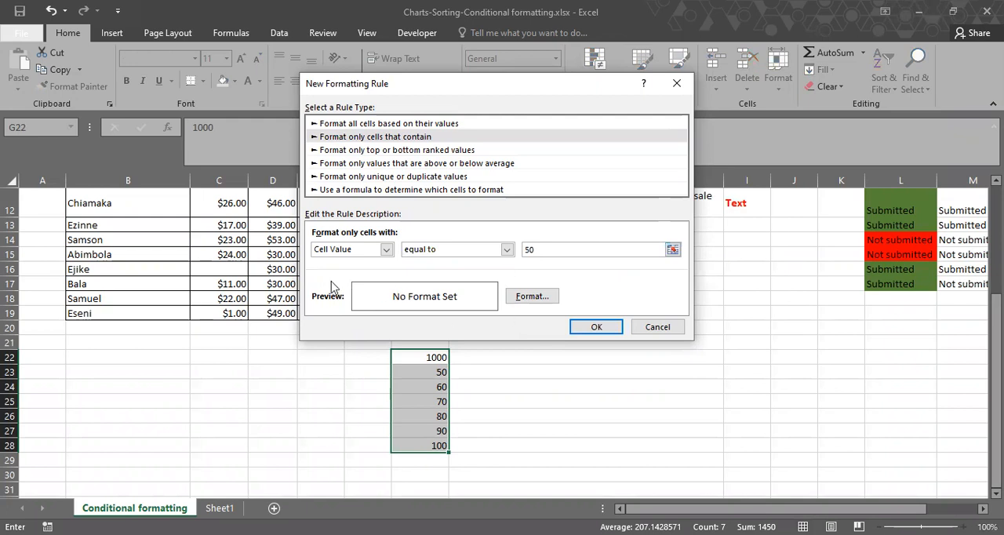
Set a yellow background fill as the format for the equal-to-50 rule.
click(530, 299)
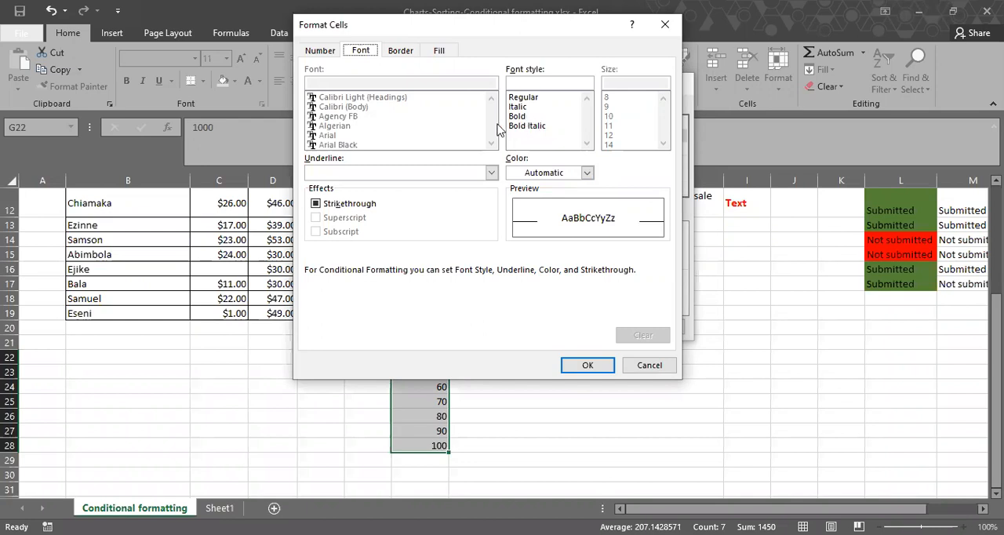
click(406, 51)
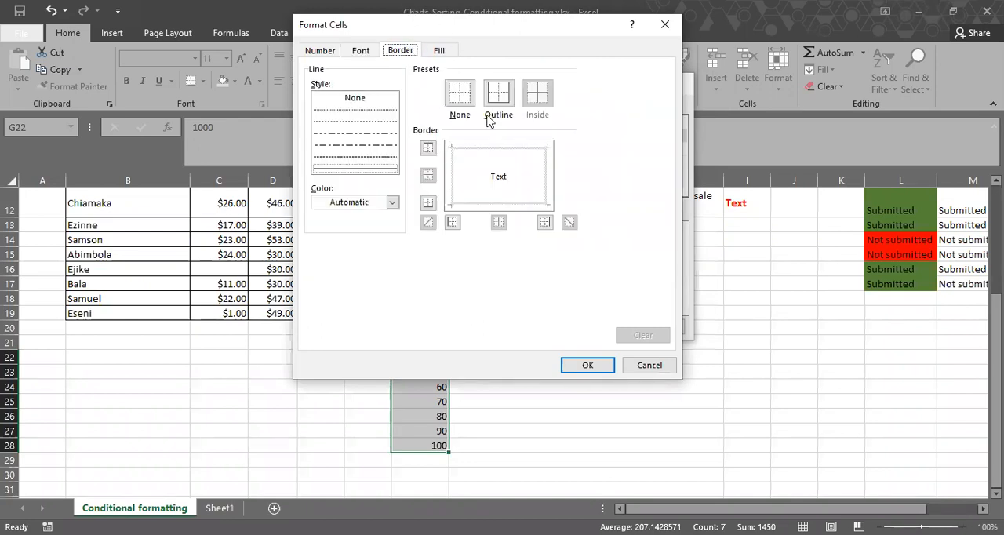
click(358, 170)
key(ctrl+Tab)
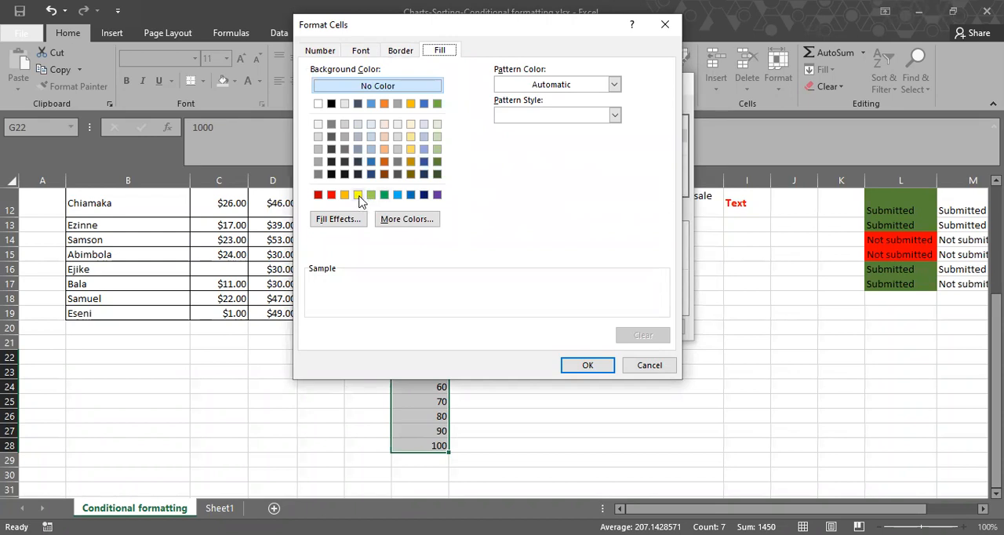
click(358, 194)
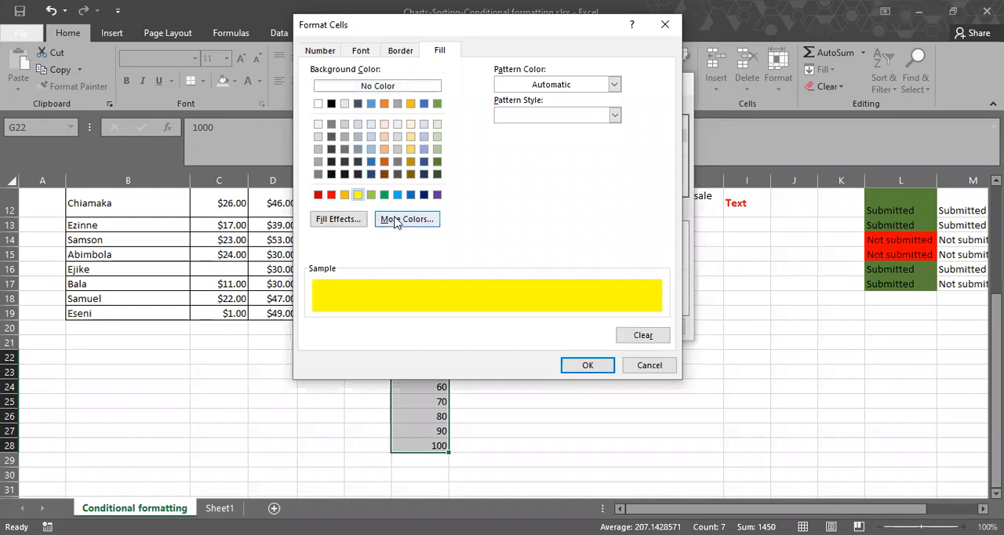
click(608, 369)
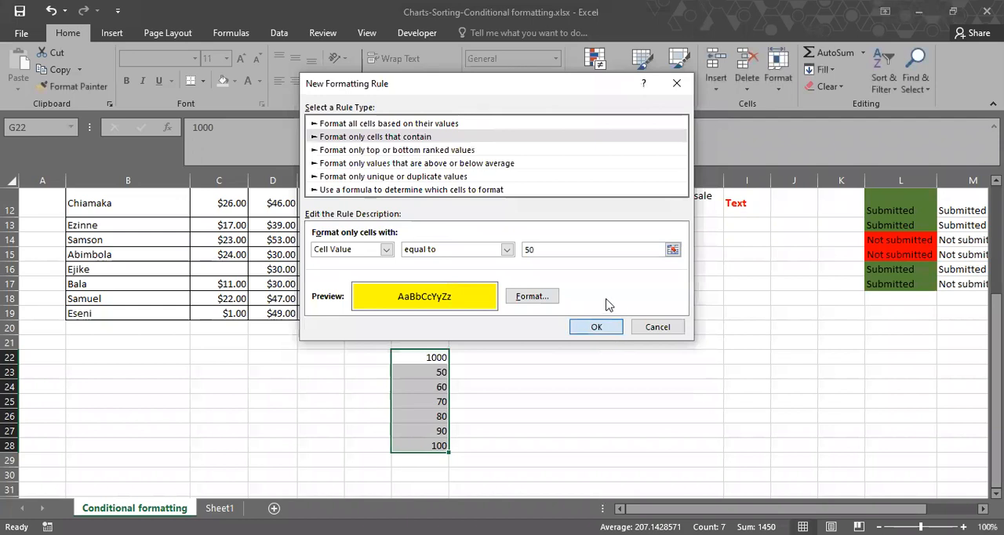
Save the equal-to-50 rule, apply it to G22:G28 and close the Rules Manager.
key(Return)
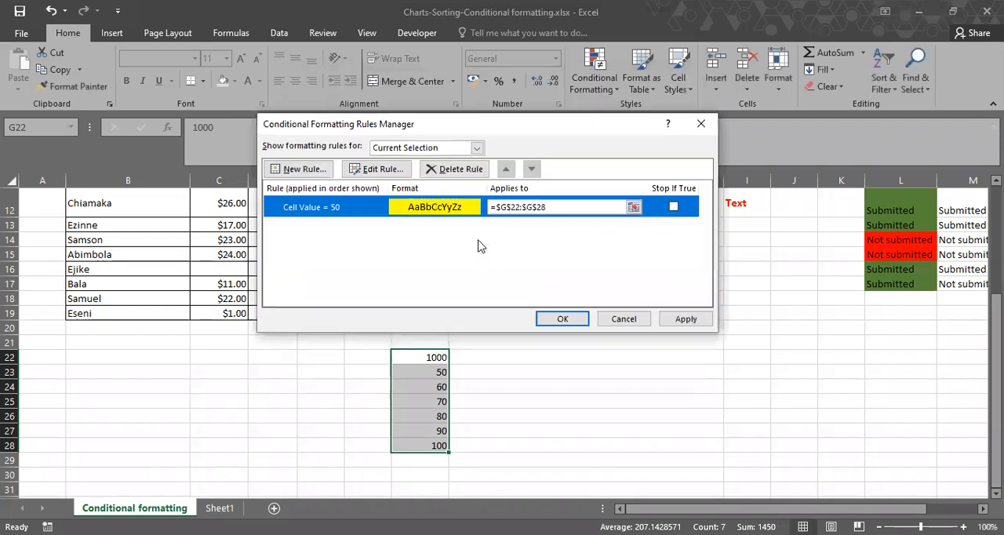
click(699, 323)
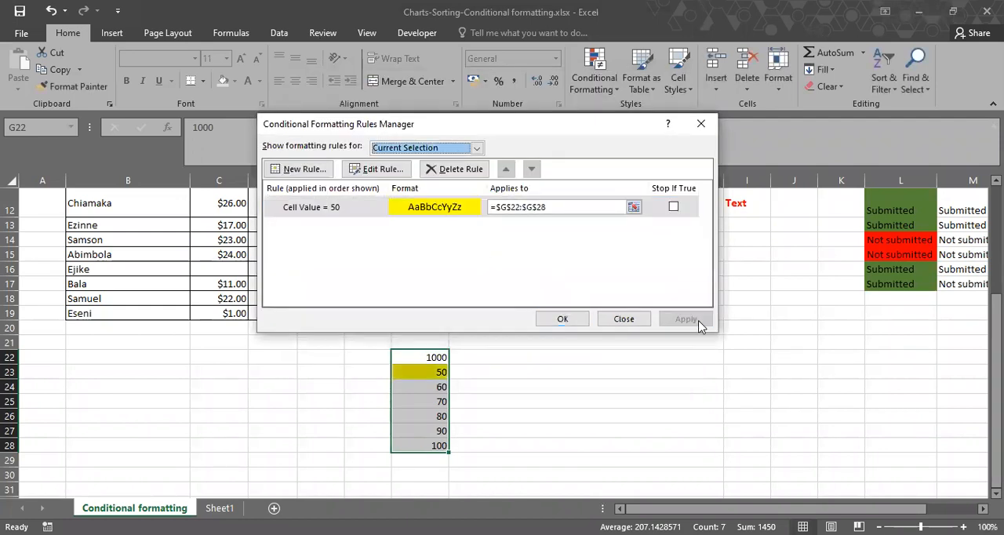
click(605, 321)
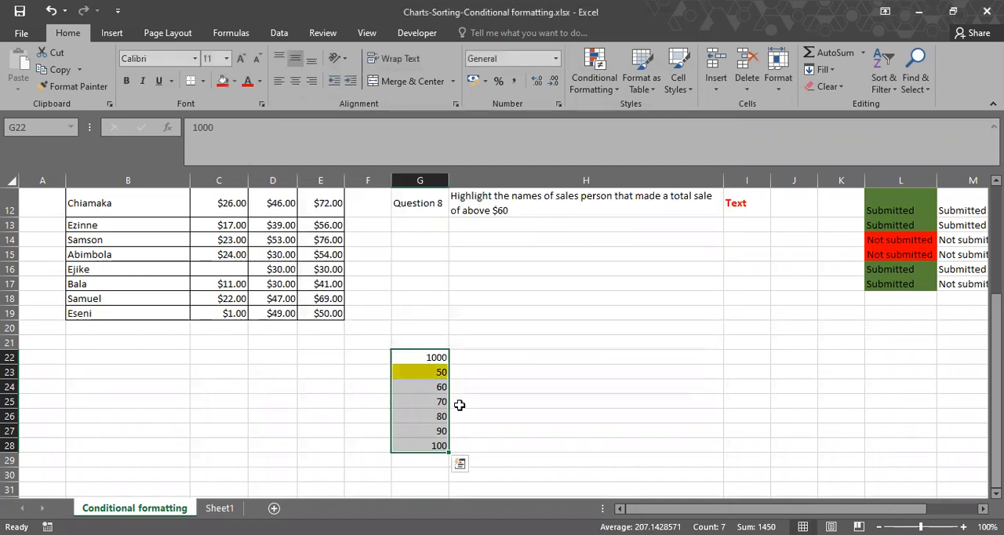
click(510, 407)
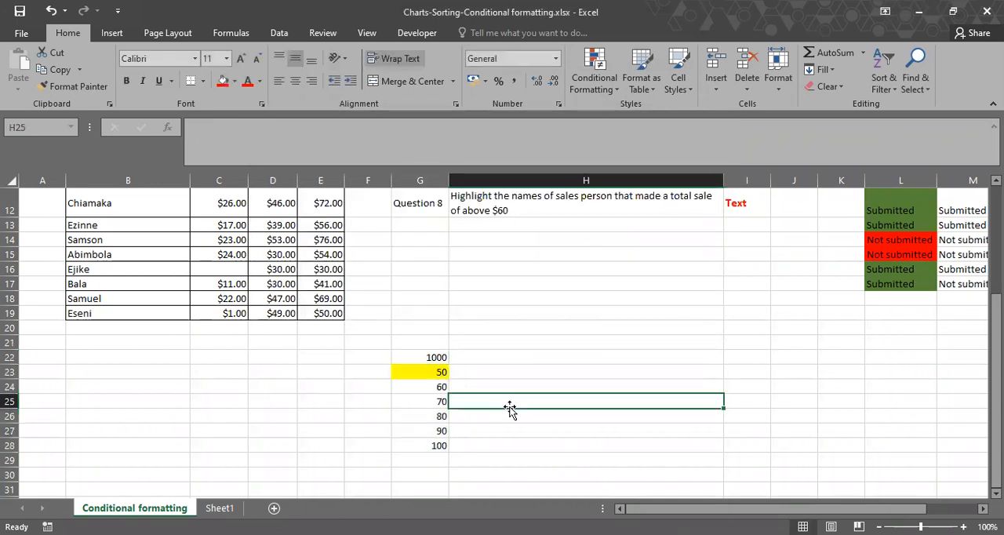
Test the equal-to-50 rule by entering 50 in G27, and first 20 and finally 50 in G25.
click(417, 429)
text(50)
key(Return)
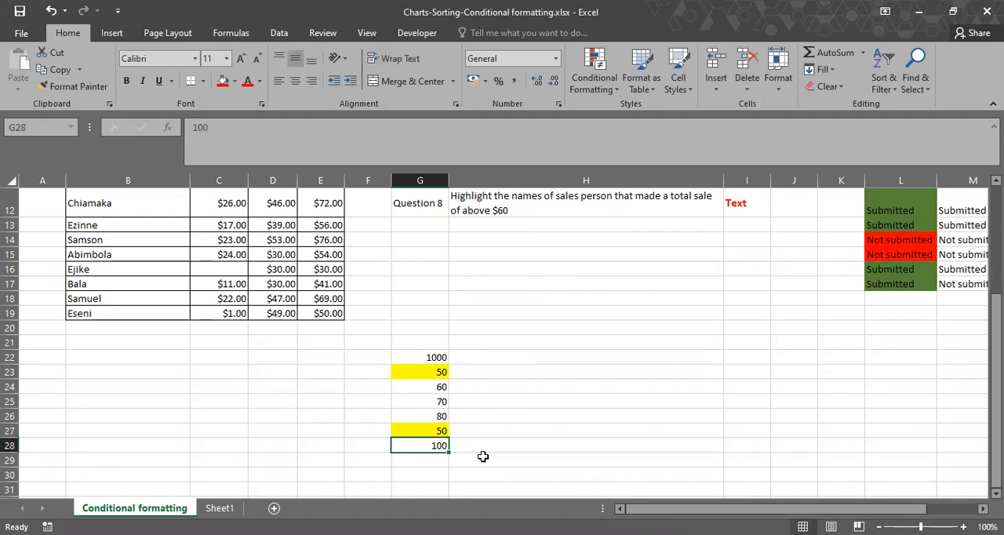
click(415, 403)
text(2)
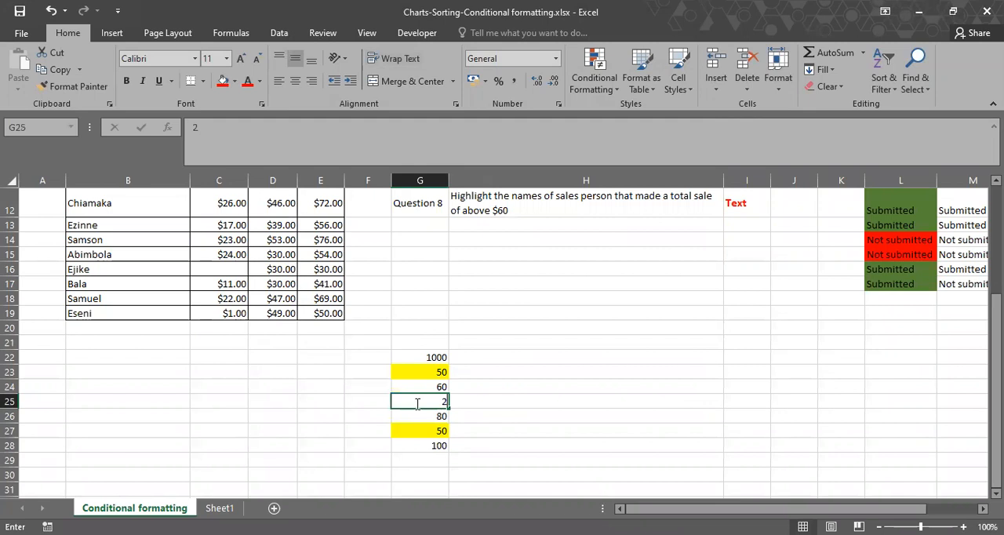
text(0)
key(Return)
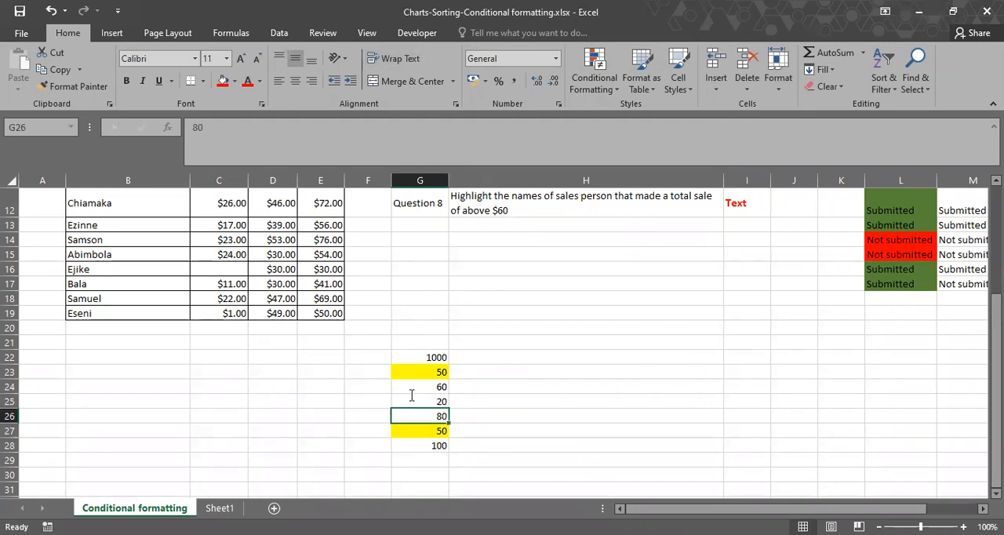
click(411, 396)
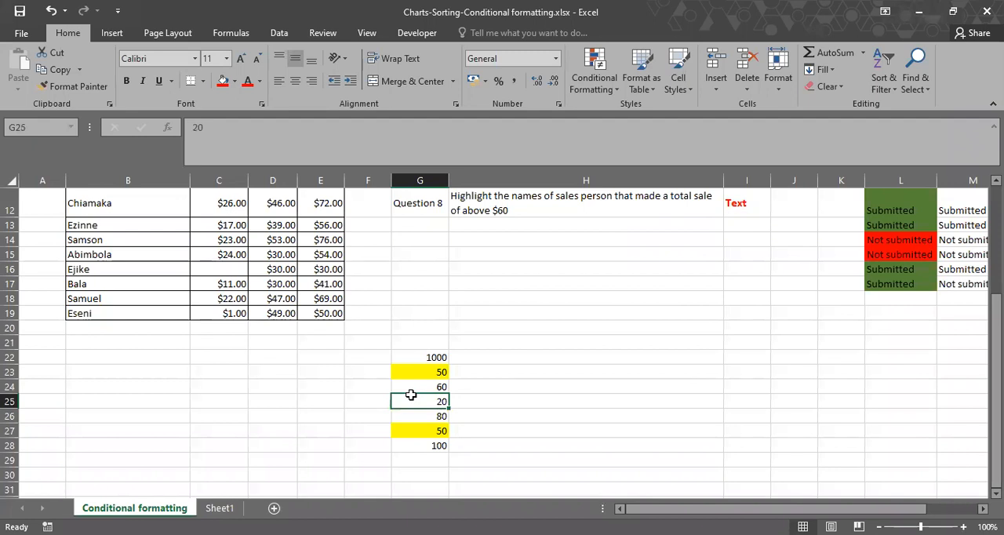
text(50)
key(Return)
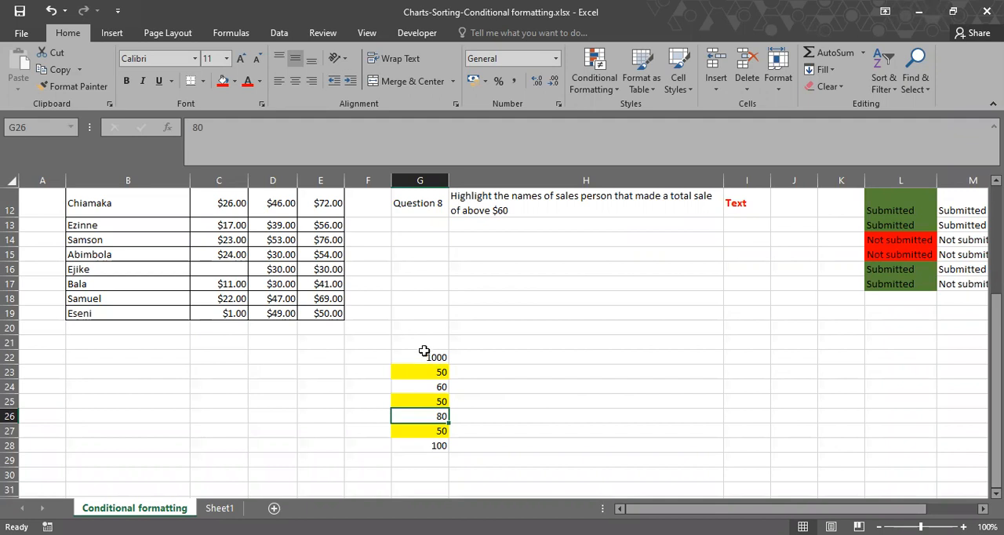
Clear the test numbers and their formatting in G22:G28 by filling the blank cell G21 down over them.
scroll(438, 366, up, 1)
click(447, 359)
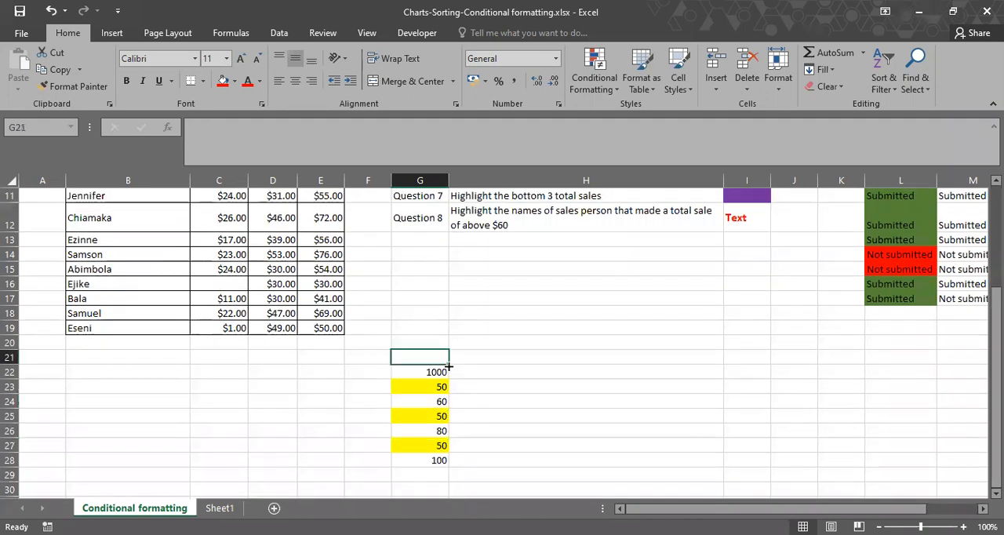
drag(449, 367, 439, 463)
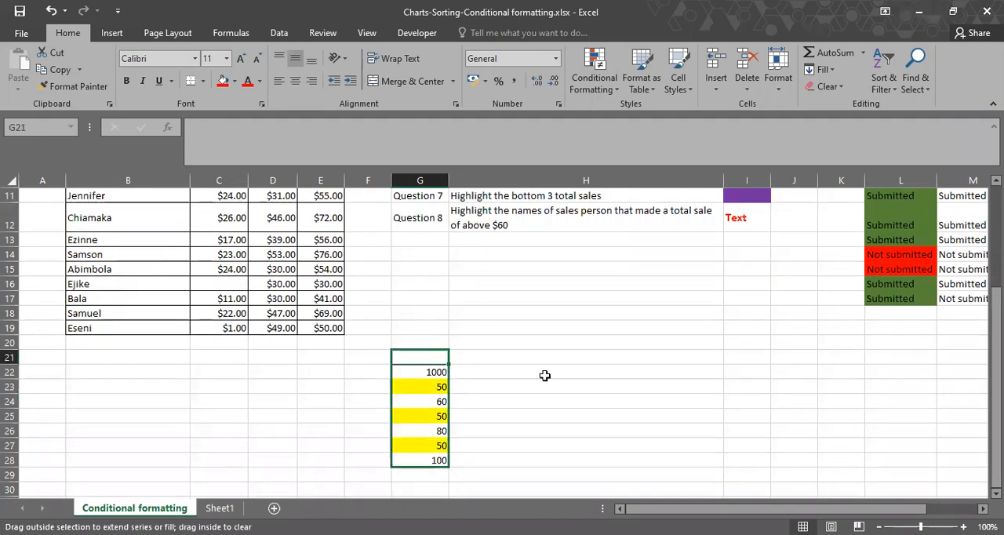
click(544, 375)
scroll(544, 375, up, 4)
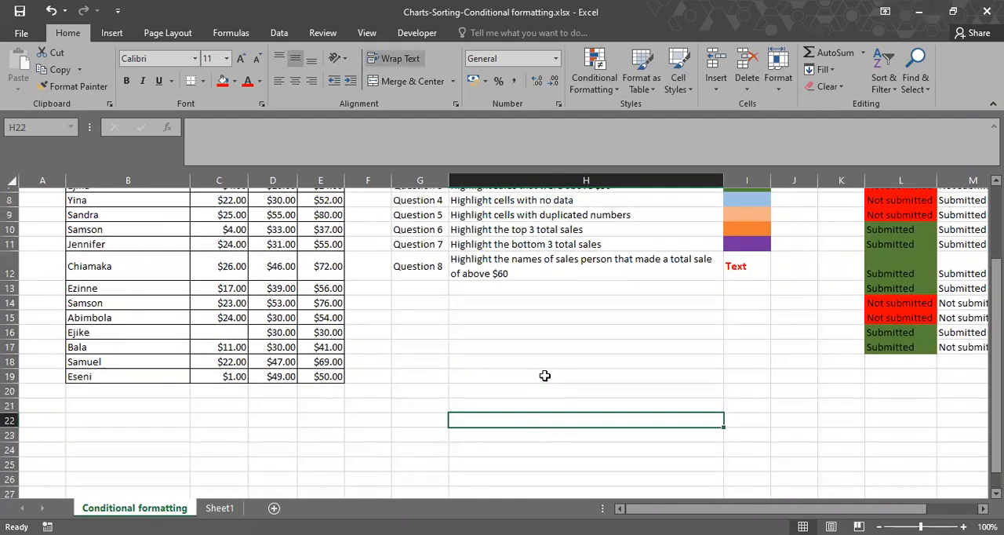
scroll(545, 374, up, 4)
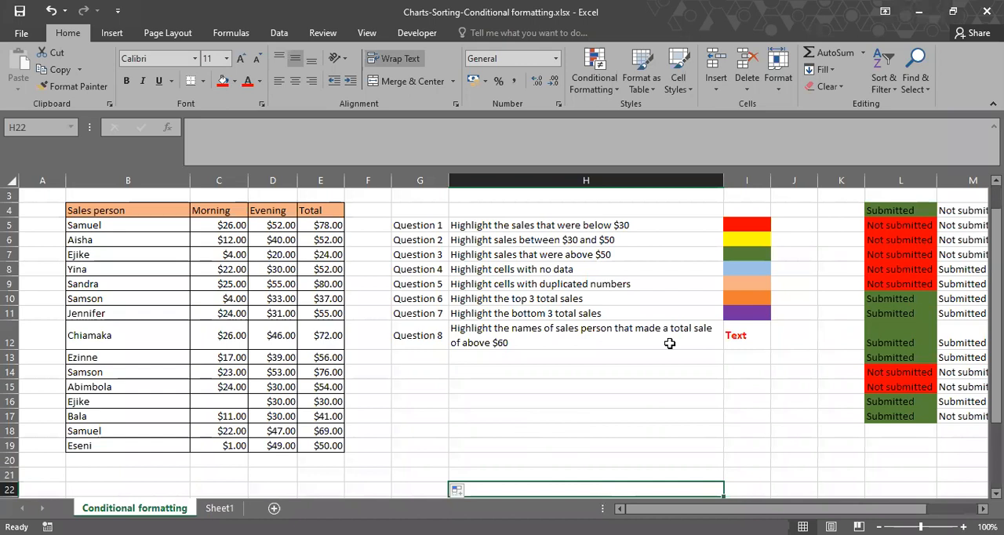
Remove the red and green fill colors from the submission statuses in L4:L17.
scroll(669, 342, right, 3)
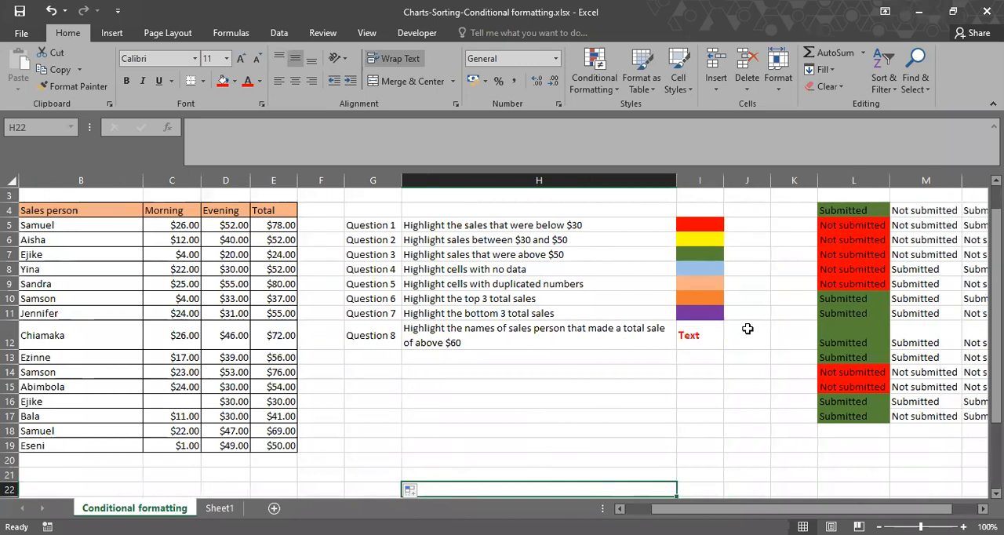
scroll(704, 347, right, 1)
drag(694, 210, 766, 416)
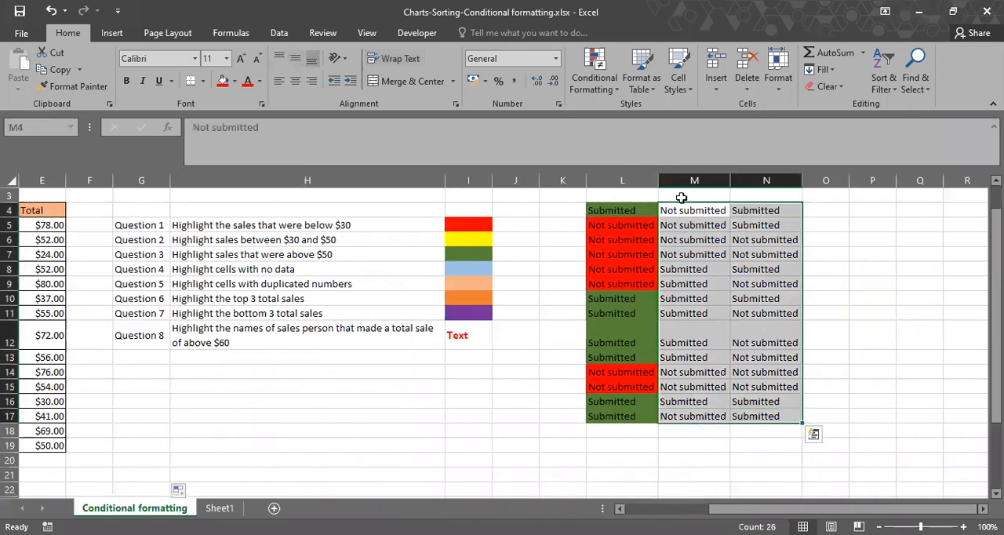
drag(620, 210, 620, 419)
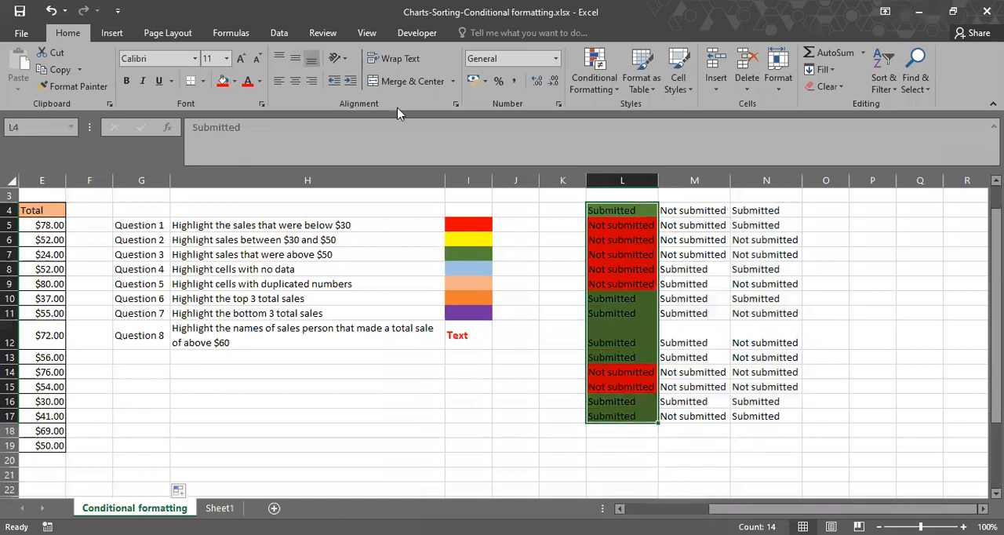
click(233, 212)
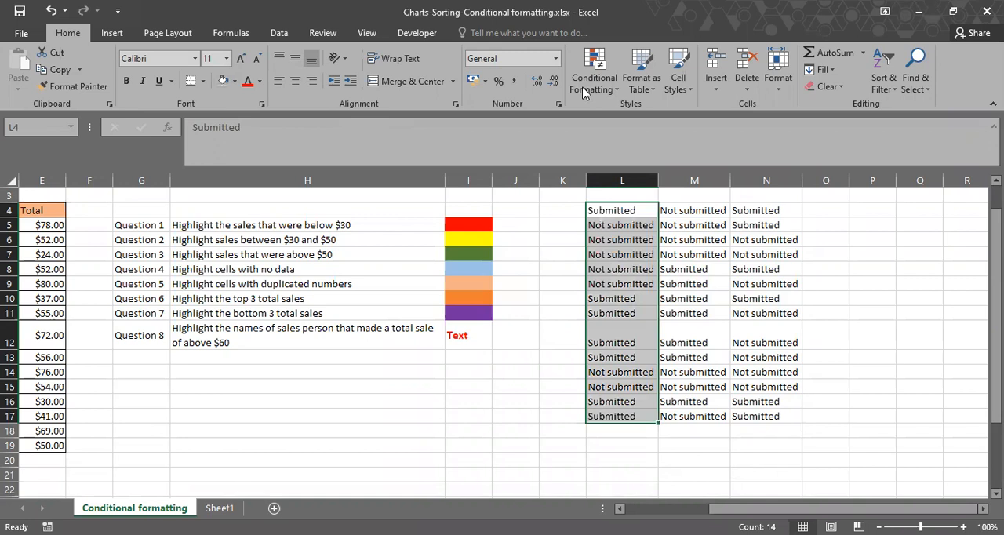
Start a new conditional formatting rule for L4:N17 of the type "Format only cells that contain".
click(628, 211)
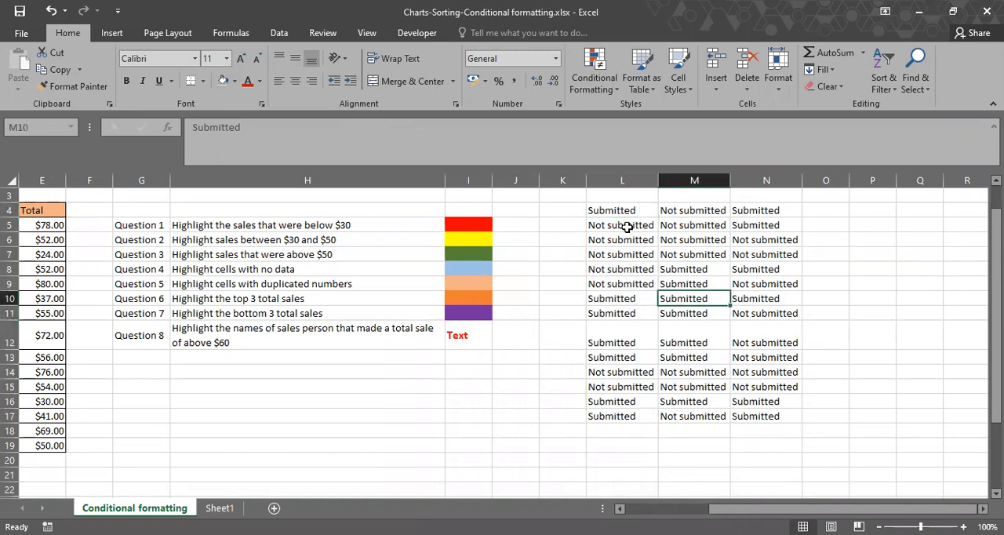
drag(636, 209, 766, 343)
drag(774, 378, 775, 415)
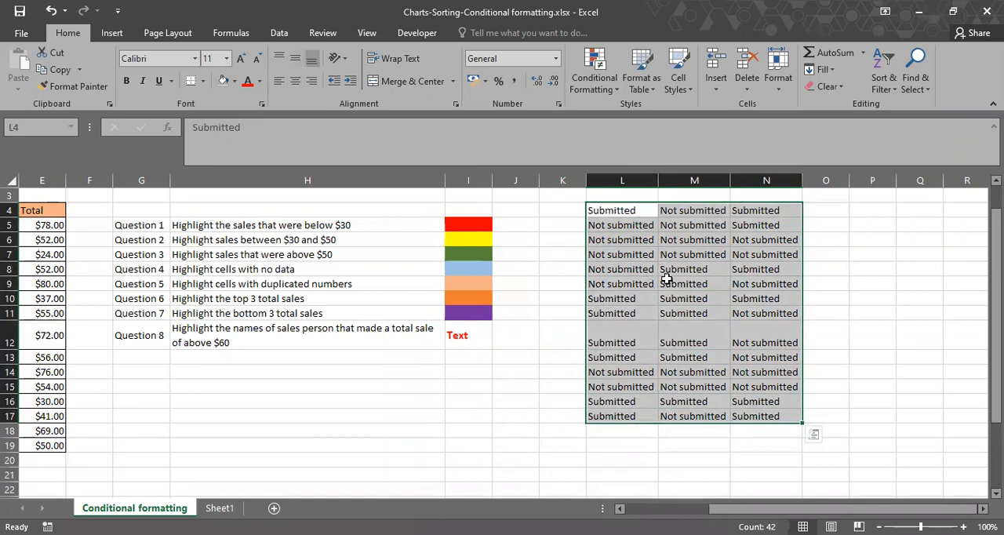
click(602, 89)
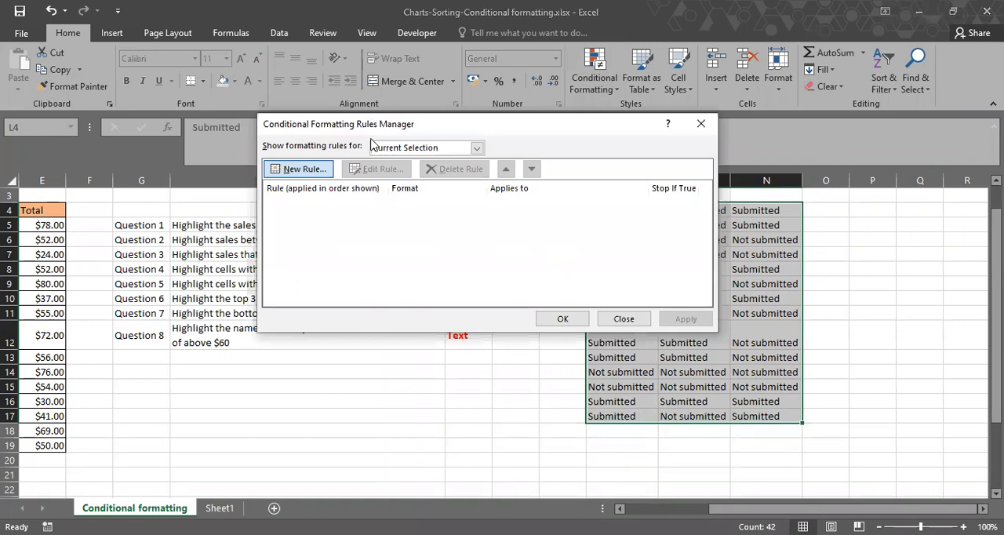
click(314, 169)
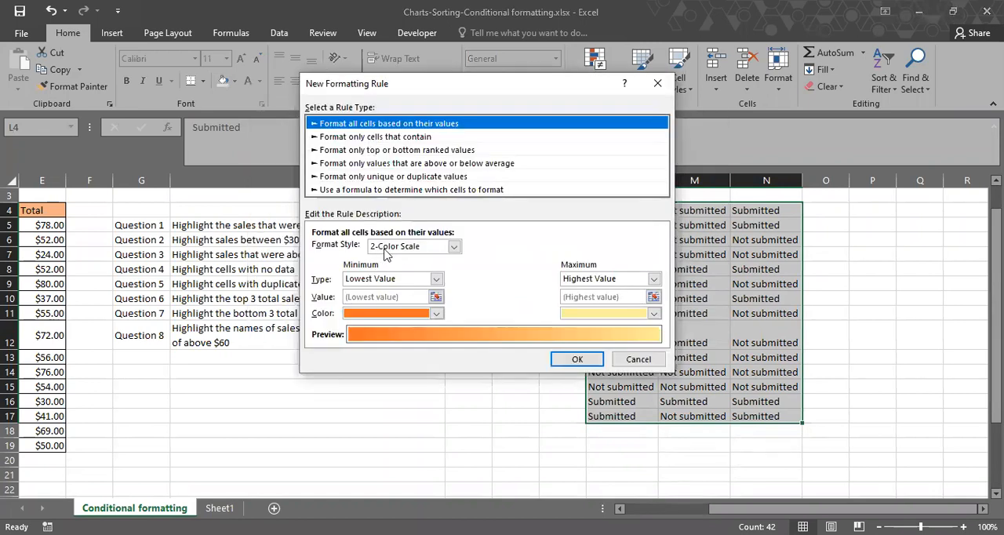
click(375, 137)
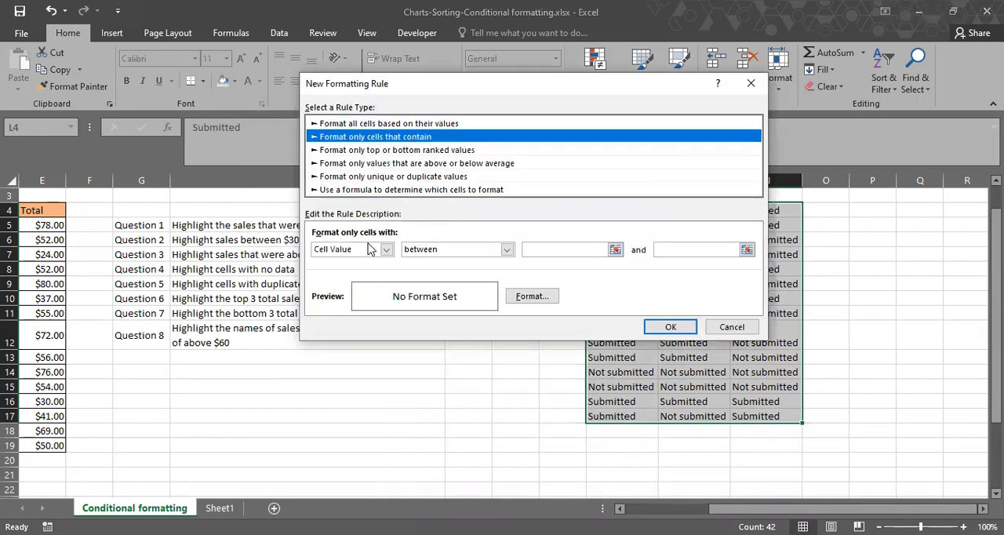
Set the rule's condition to Specific Text containing "Submitted".
click(369, 249)
key(Return)
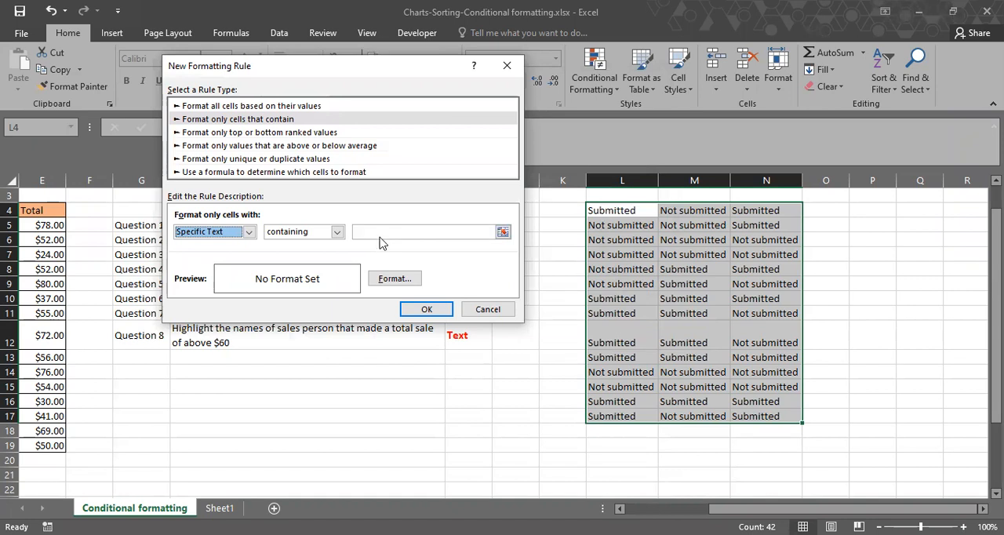
click(381, 234)
text(Su)
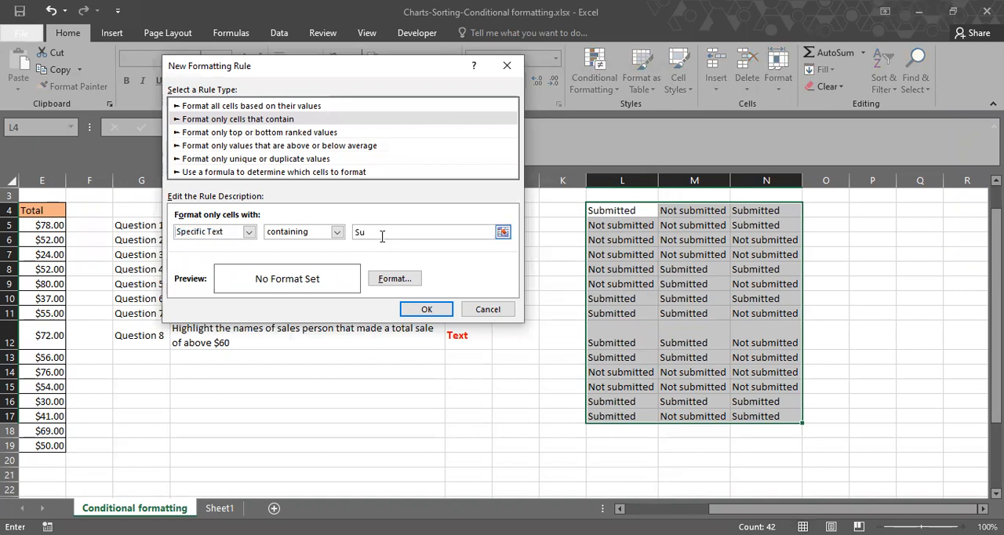
text(bmitted)
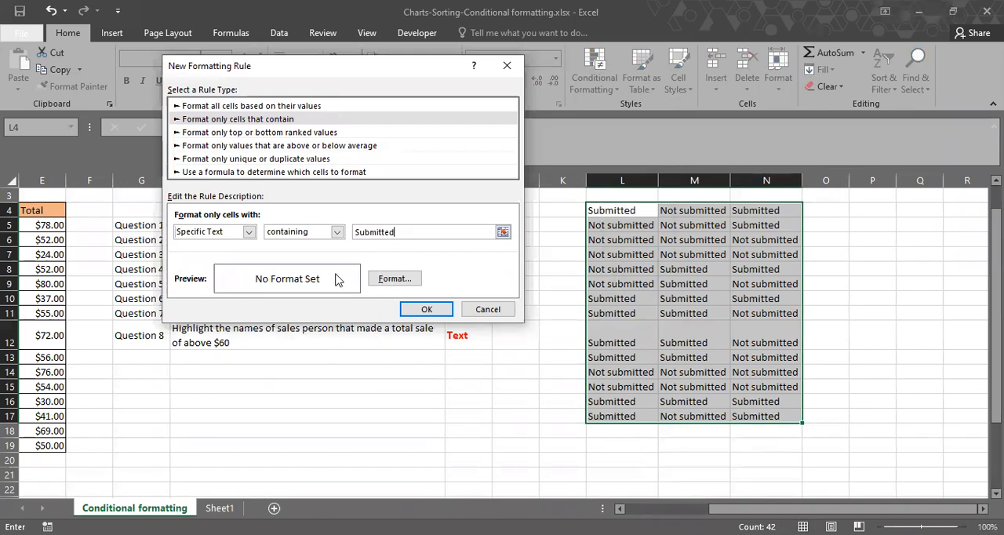
Give the "Submitted" rule a light green background fill and save the rule.
click(376, 280)
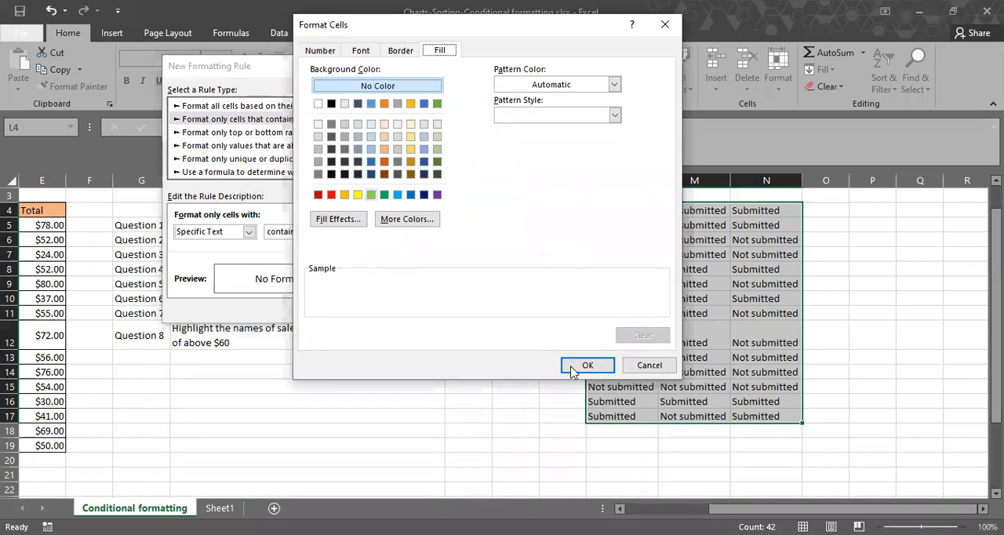
click(573, 371)
click(422, 310)
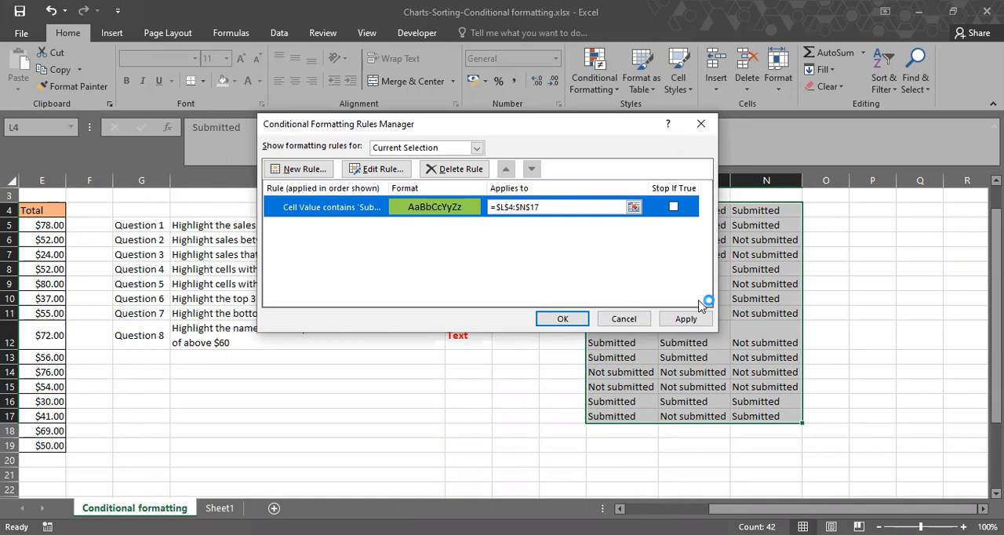
Define a second rule for L4:N17 for Specific Text containing the value of cell M4 (=$M$4).
click(297, 171)
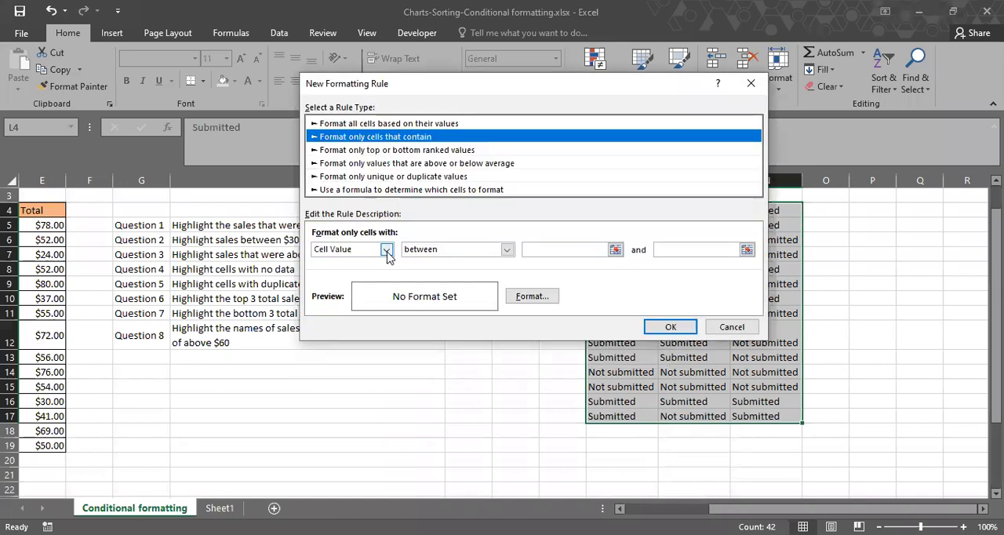
click(386, 249)
click(335, 272)
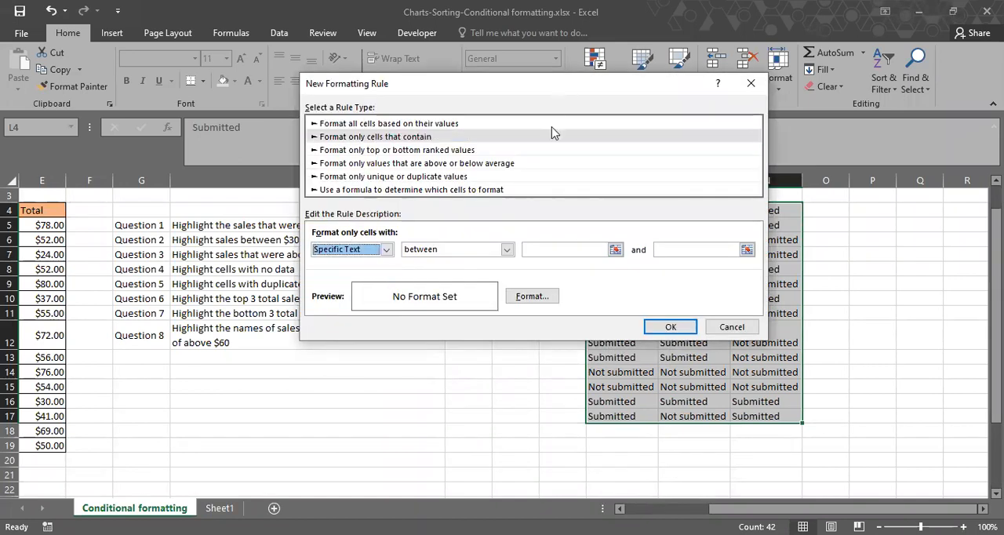
click(528, 246)
click(697, 211)
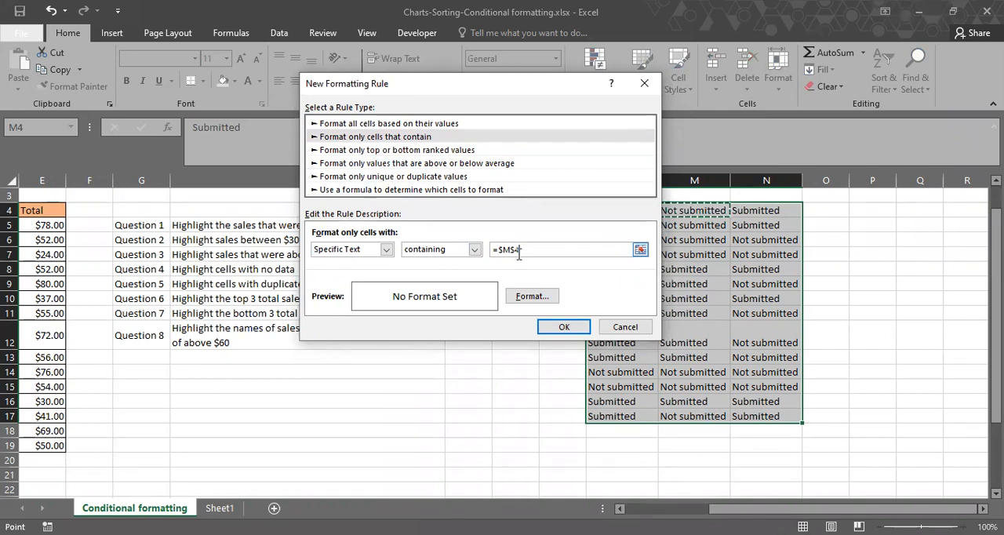
Give the =$M$4 text rule a red background fill, save it and apply both rules to L4:N17.
click(523, 298)
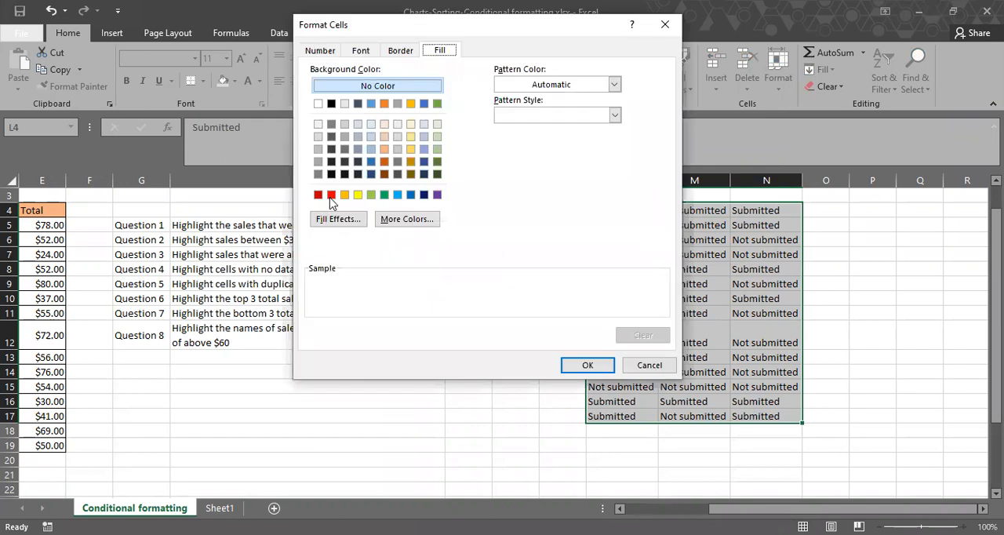
click(331, 195)
click(586, 365)
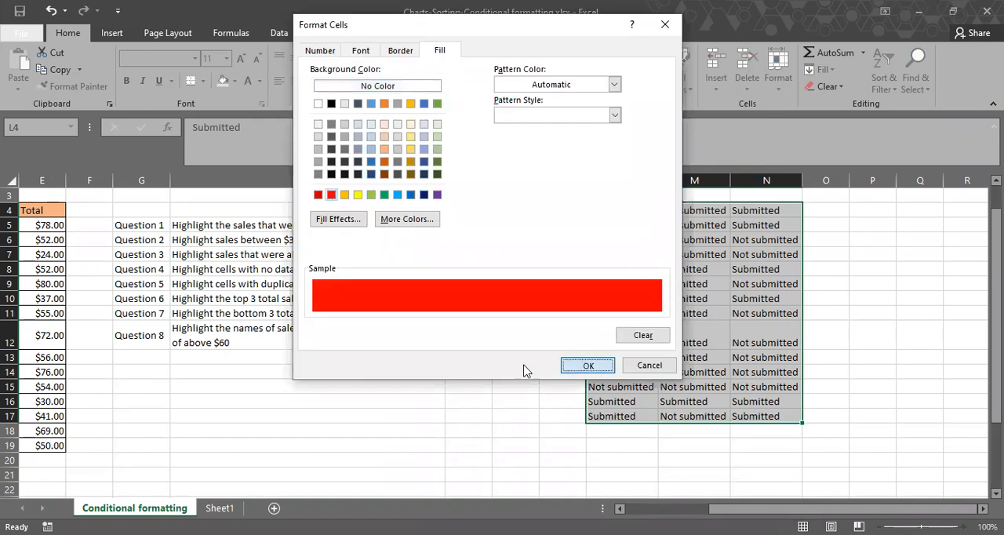
click(555, 329)
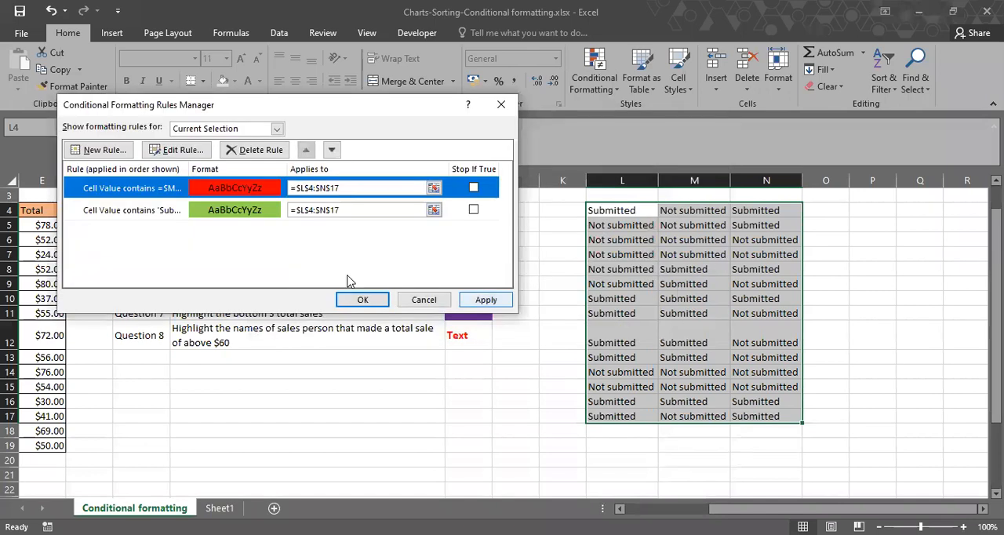
click(485, 299)
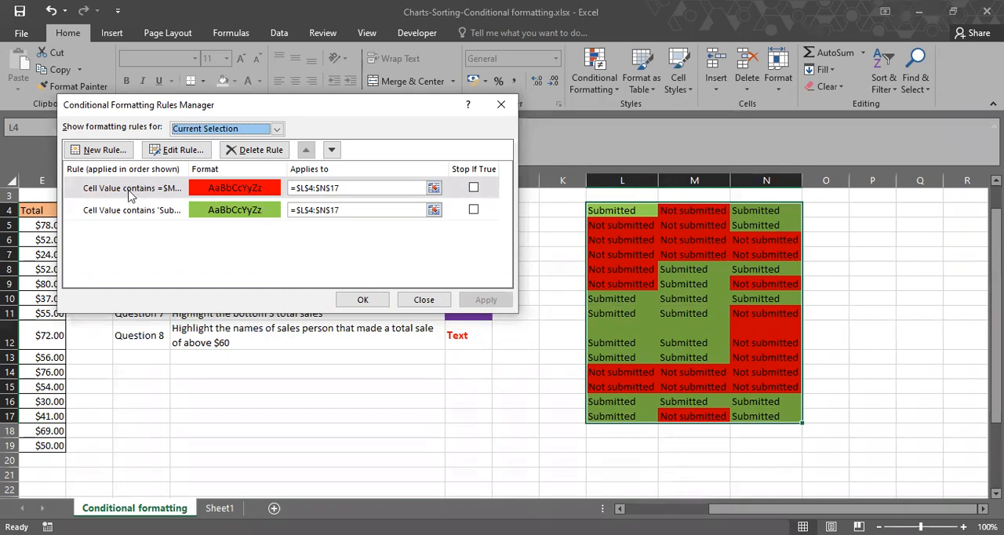
Change the =$M$4 text rule's background fill to yellow and apply it to L4:N17.
click(238, 147)
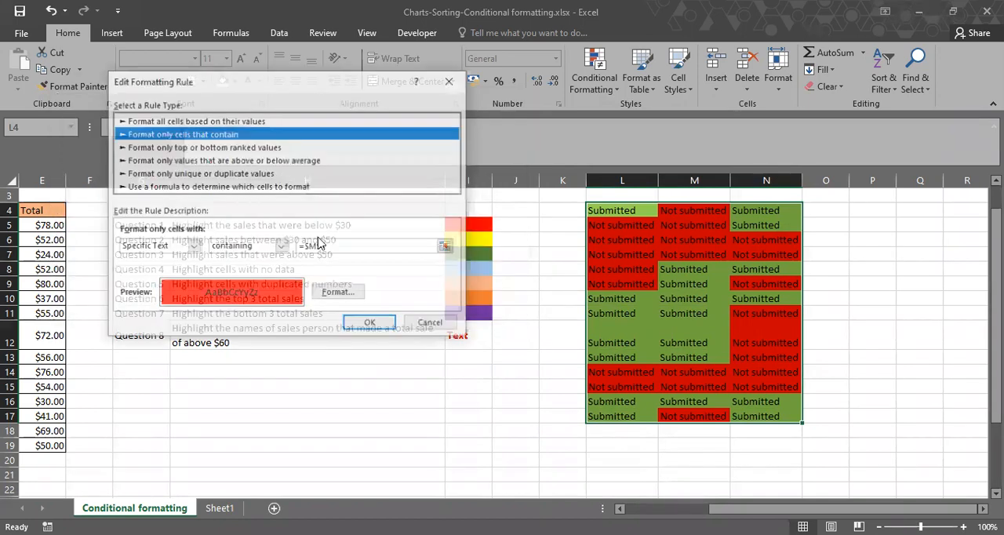
click(329, 292)
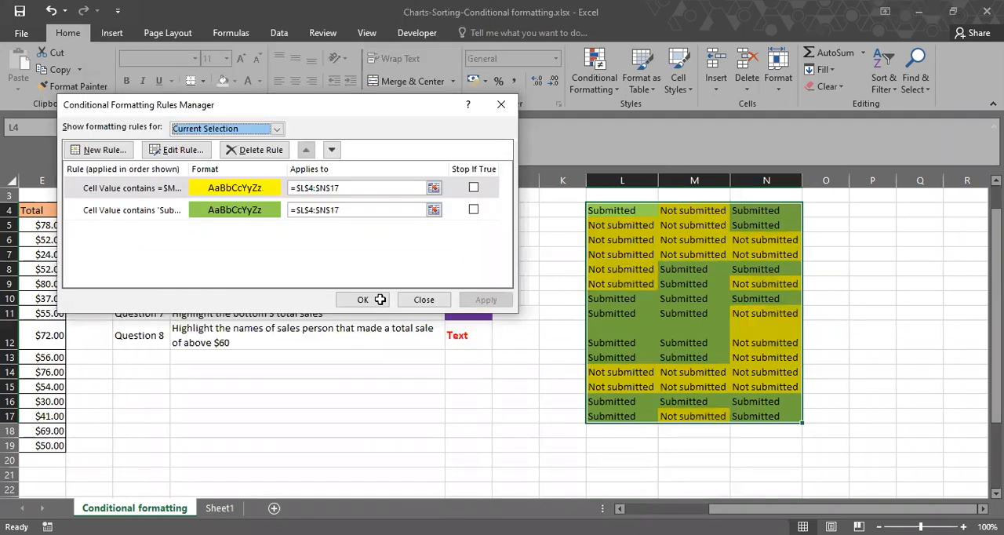
click(379, 299)
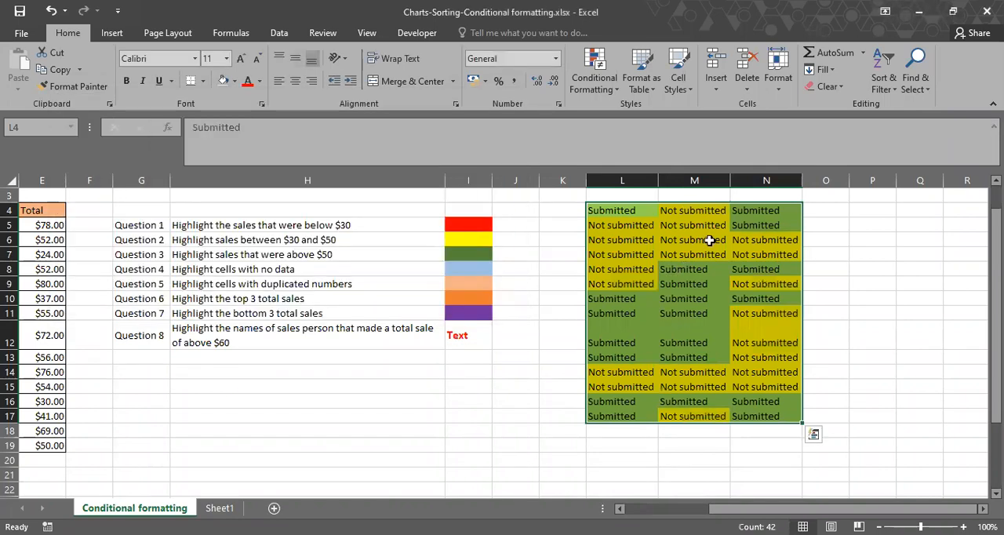
scroll(709, 240, left, 1)
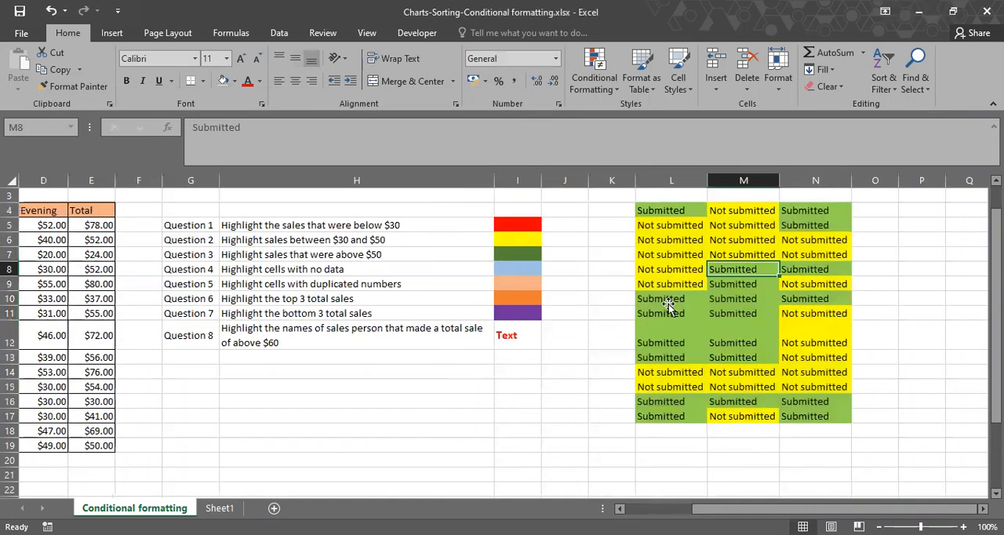
Test the text rules by changing L10 to "Not submitted" and cells M6 and N13 to "Submitted".
click(666, 306)
drag(677, 305, 679, 310)
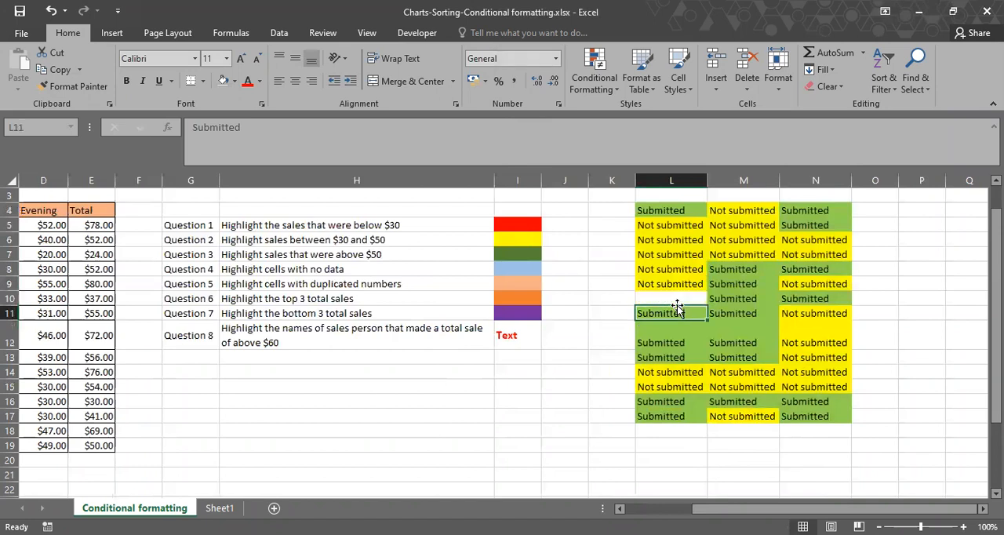
click(674, 300)
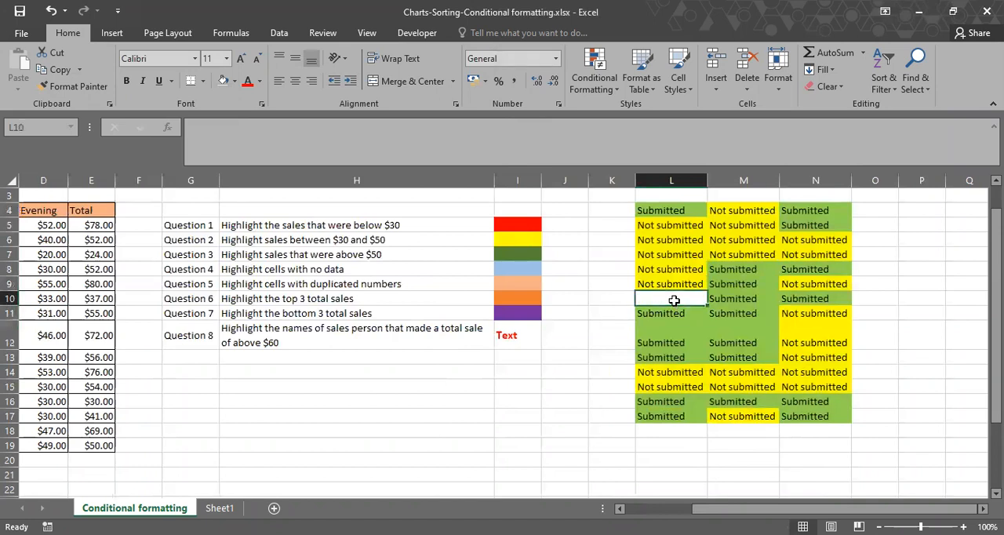
text(Not submitted)
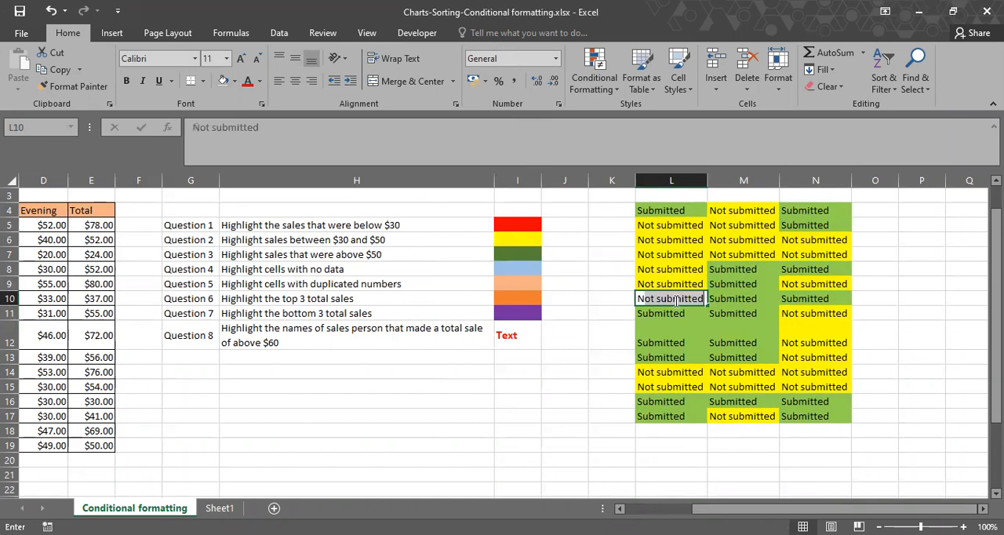
key(Return)
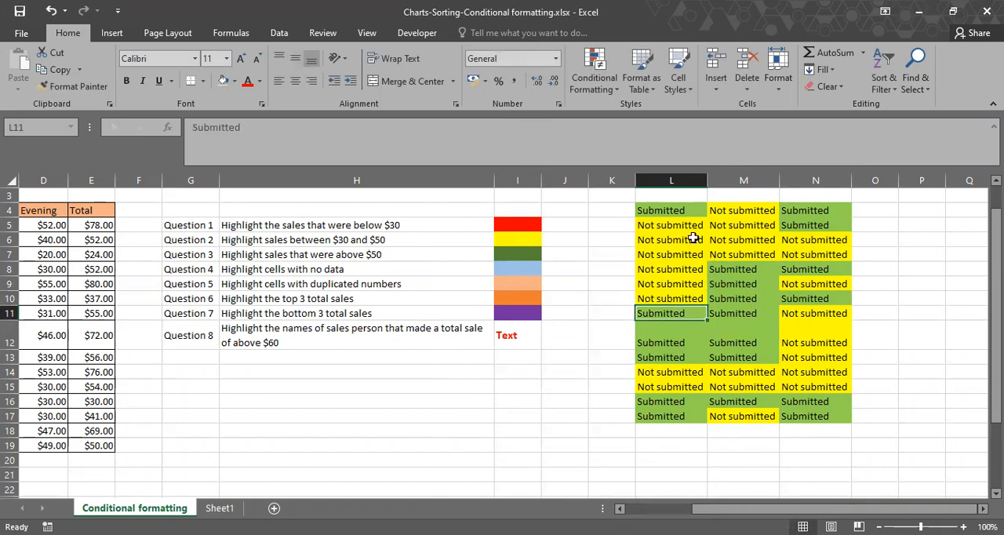
click(731, 239)
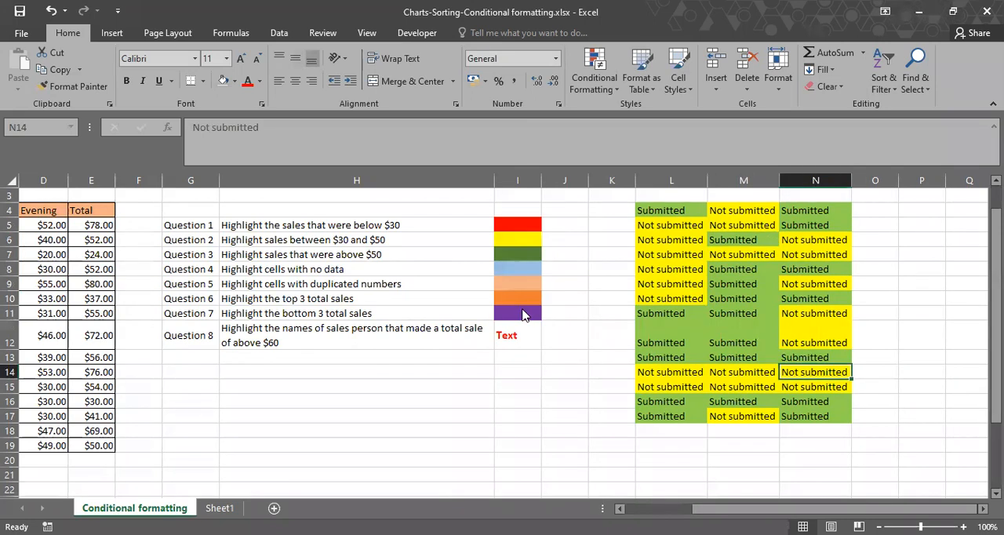
key(alt+Tab)
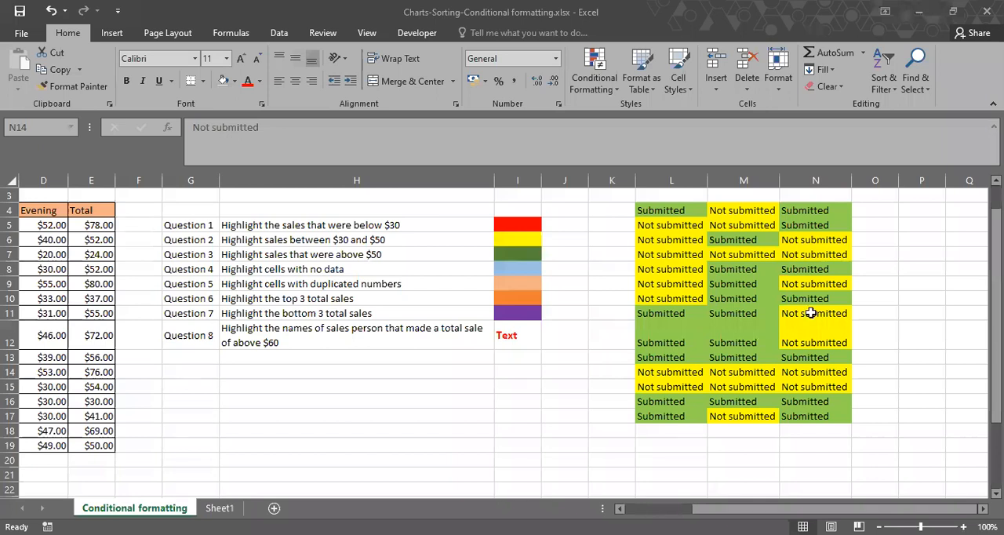
click(966, 336)
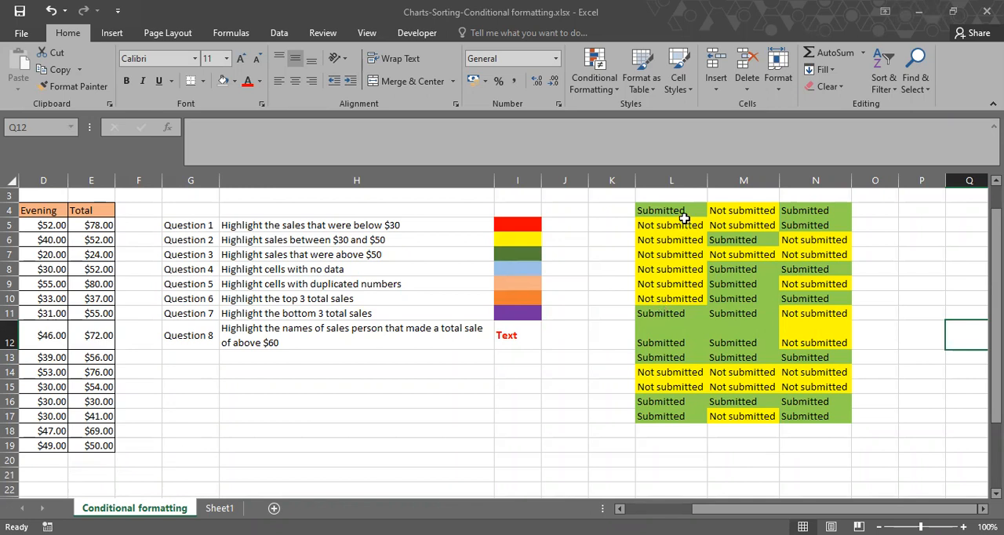
Edit the =$M$4 text rule on L4:N17 so that its font color is yellow, matching the fill.
drag(663, 210, 794, 408)
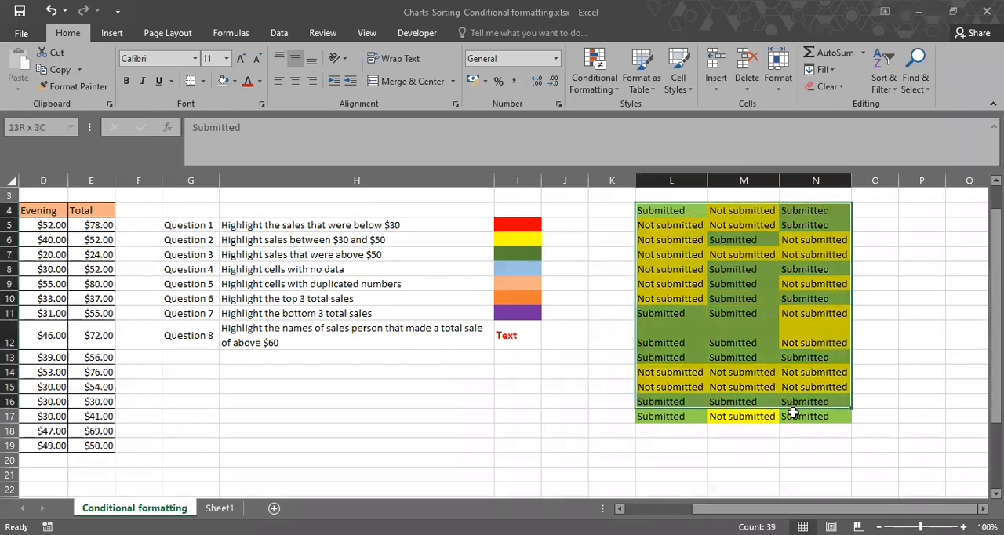
click(600, 77)
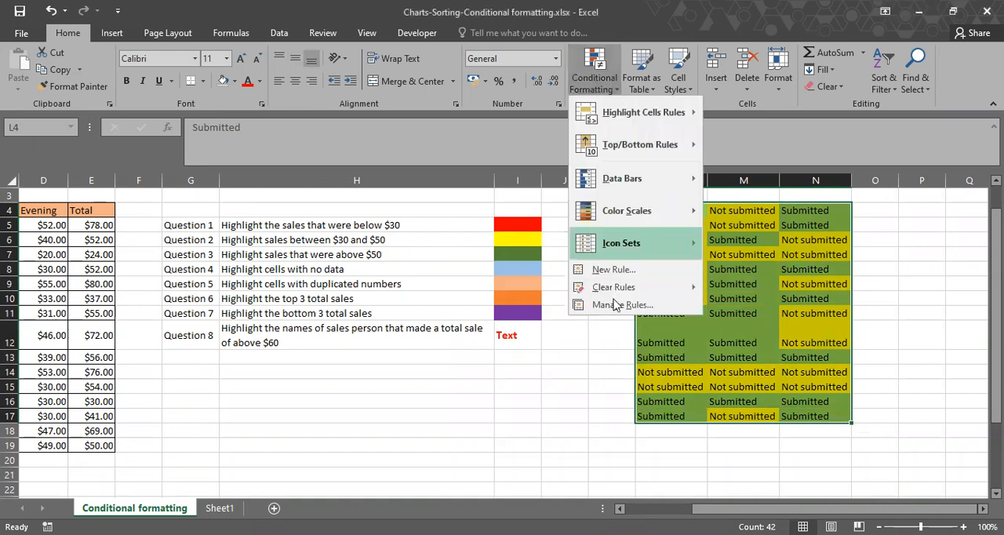
click(615, 305)
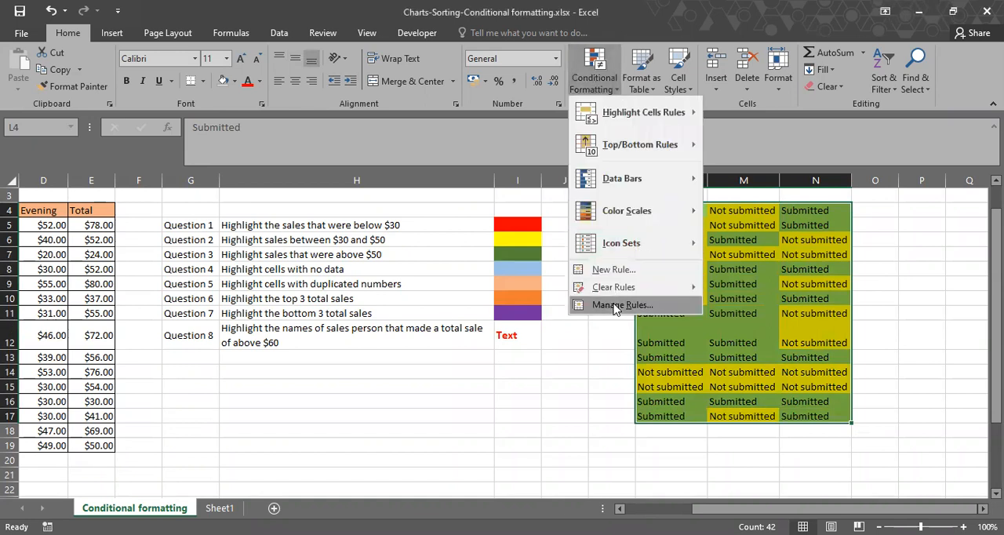
double_click(254, 196)
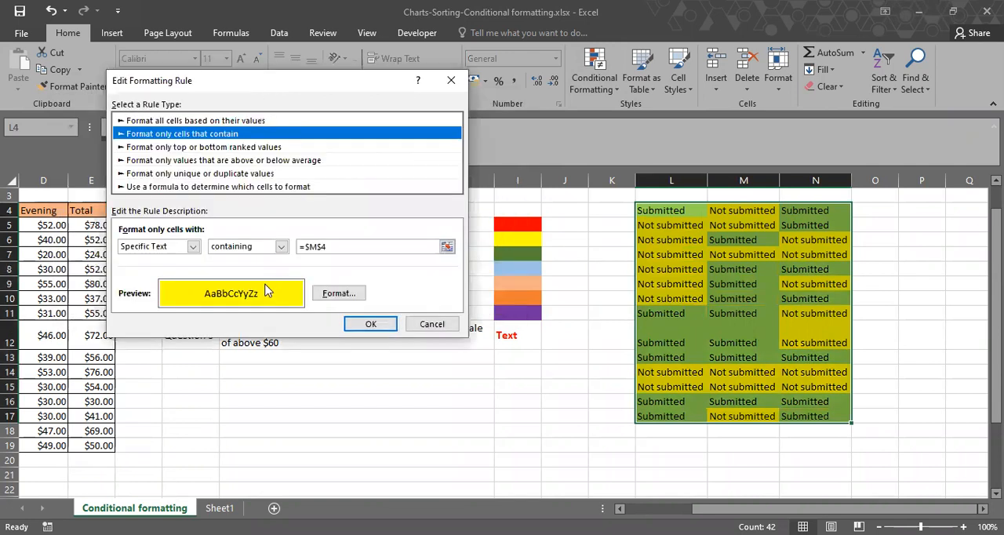
click(337, 297)
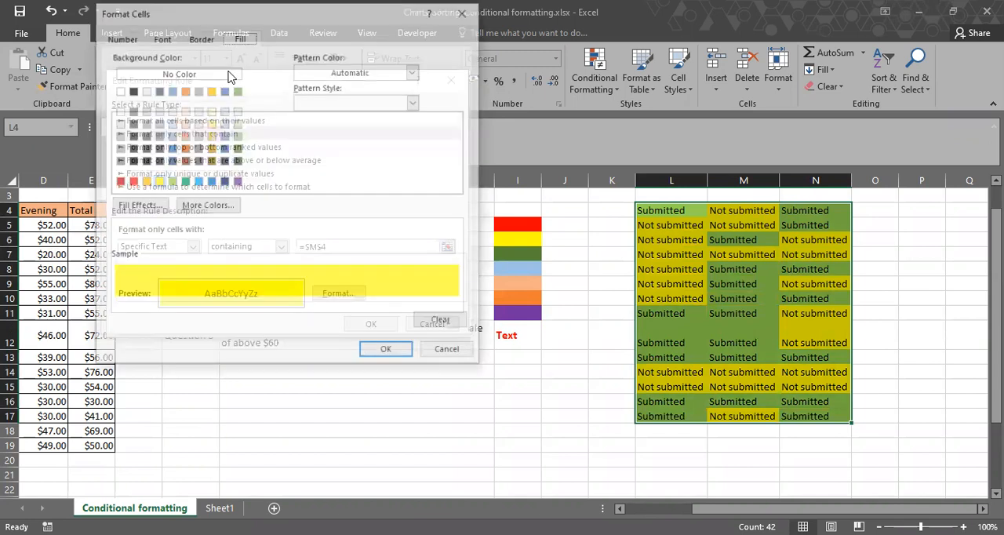
click(162, 37)
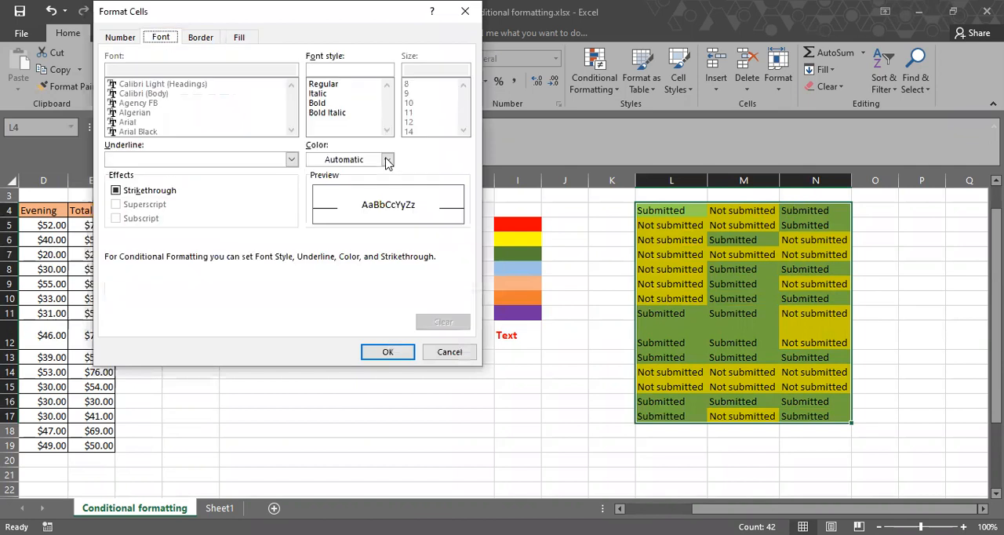
click(386, 160)
click(352, 291)
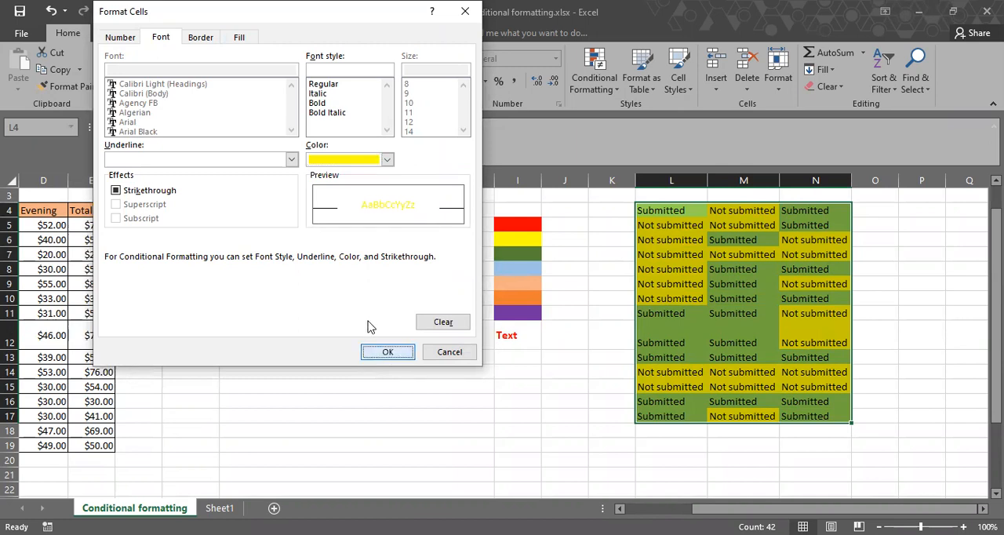
key(Return)
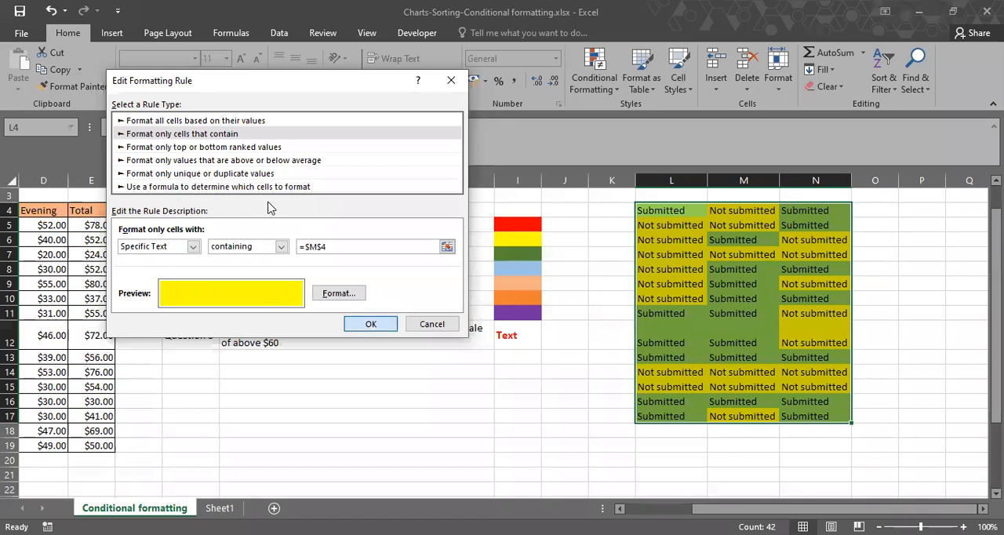
key(Return)
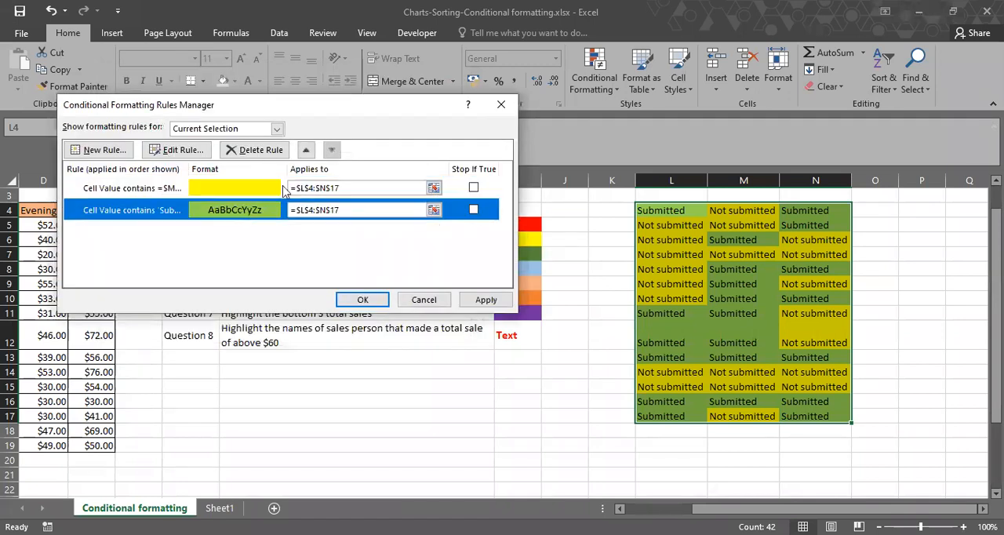
Set the "Submitted" rule's font color to light green like its fill, and apply both rules to L4:N17.
key(Return)
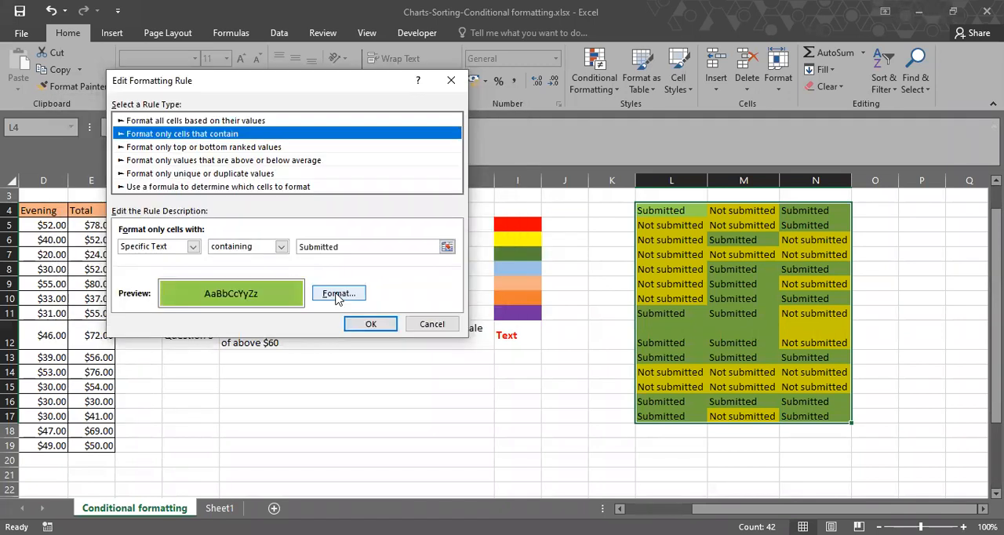
click(338, 294)
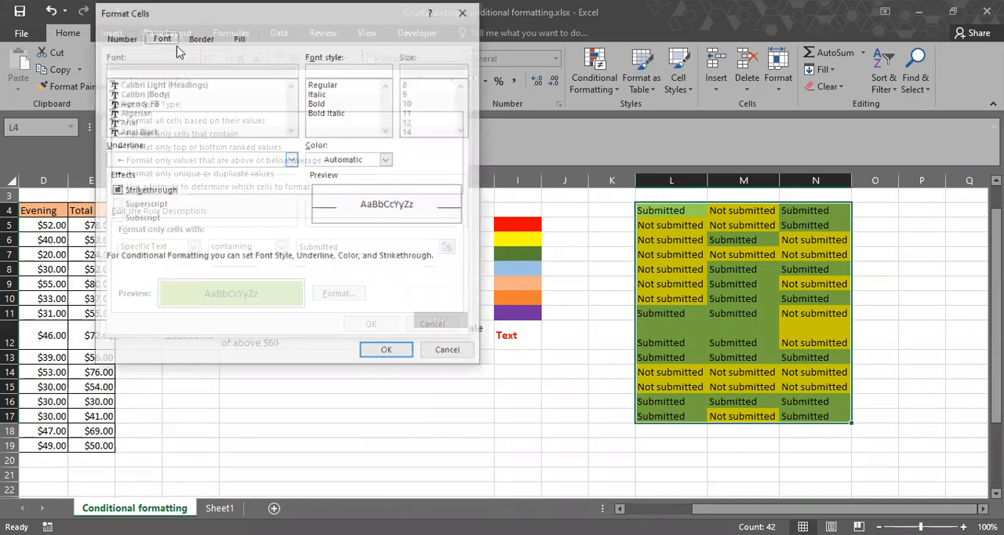
click(387, 161)
click(364, 290)
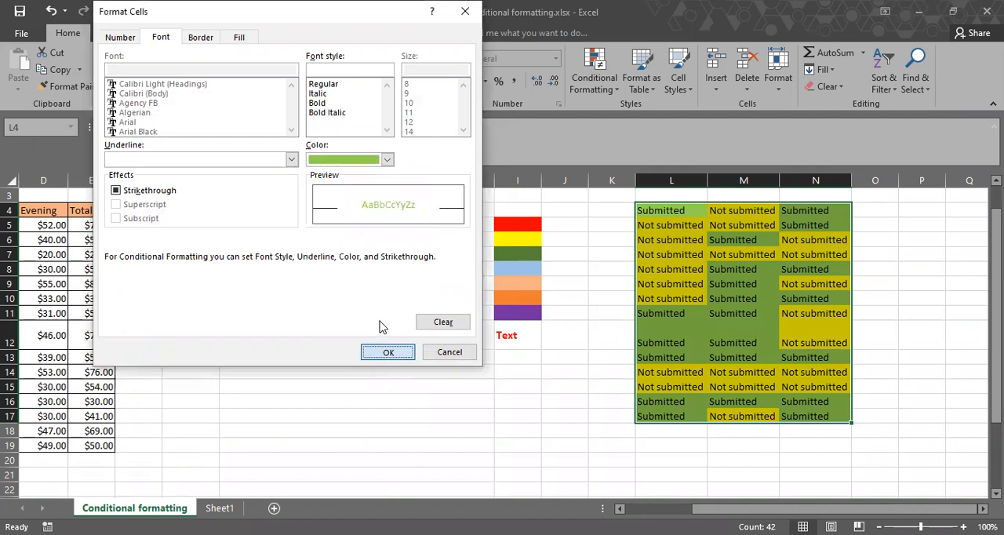
click(381, 327)
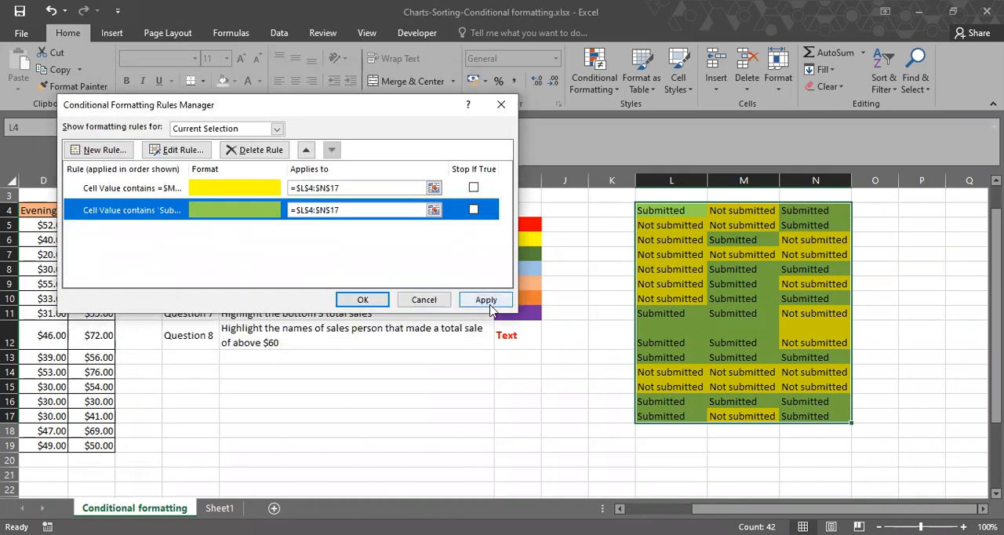
click(488, 302)
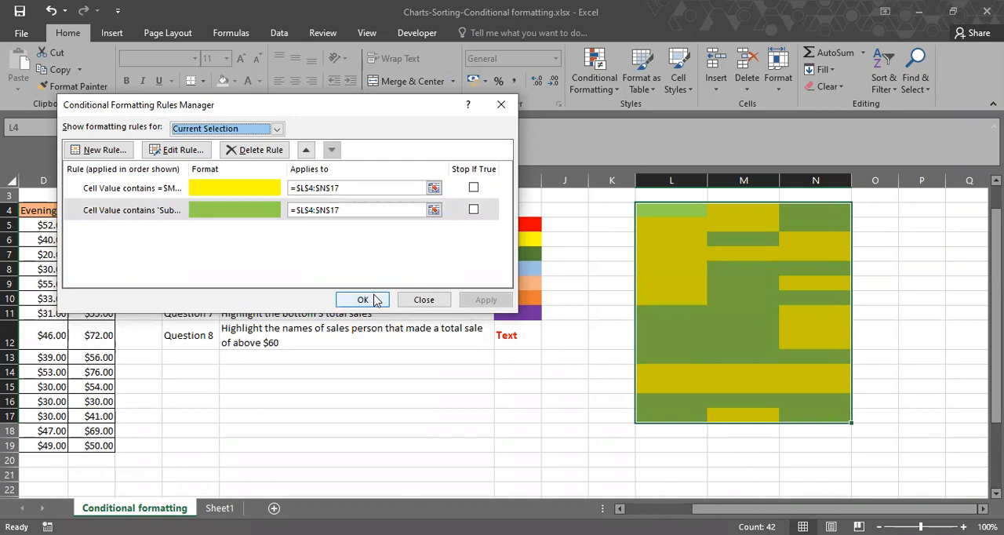
click(374, 300)
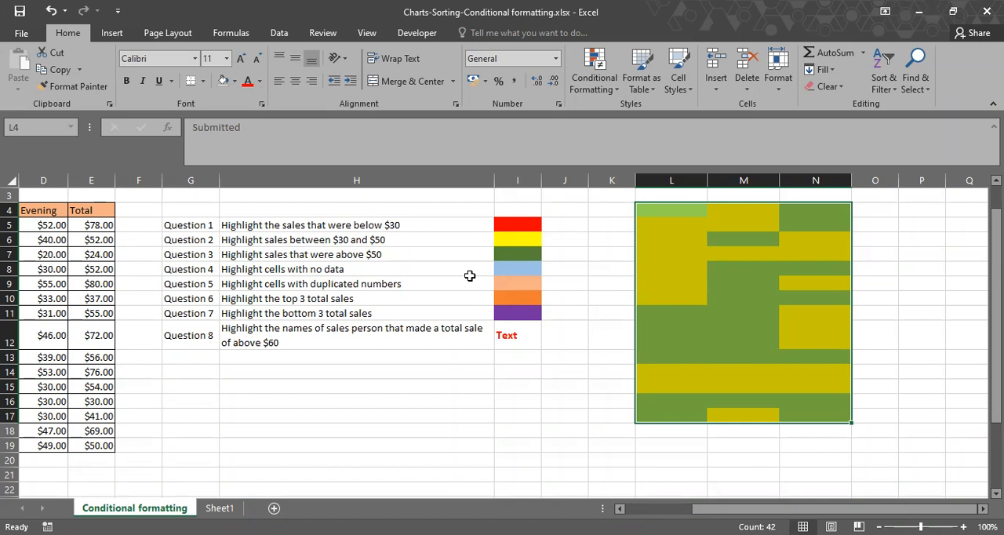
Review the highlighting questions in G5:I12, with their color key, alongside the sales table.
click(191, 330)
shift+click(519, 331)
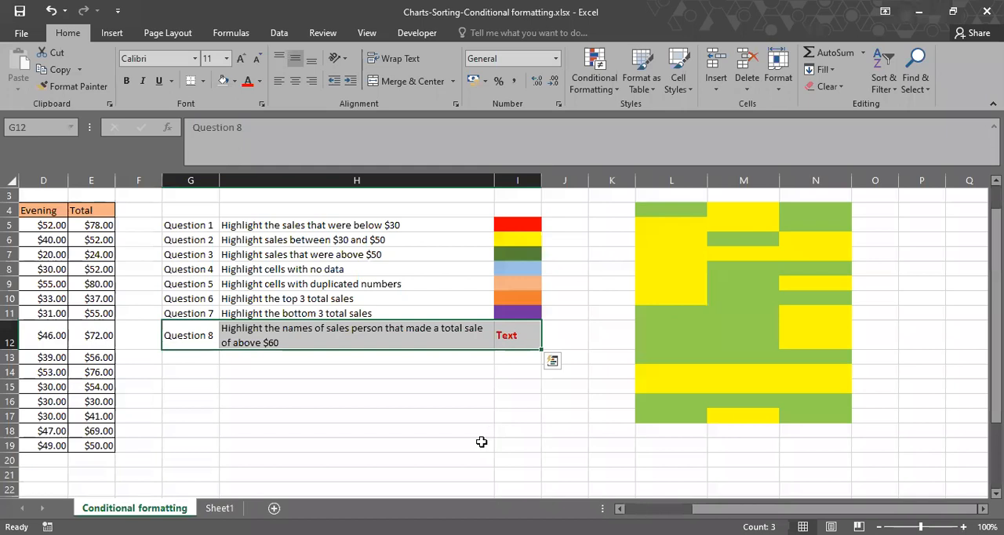
click(490, 445)
scroll(556, 376, left, 2)
scroll(558, 379, left, 1)
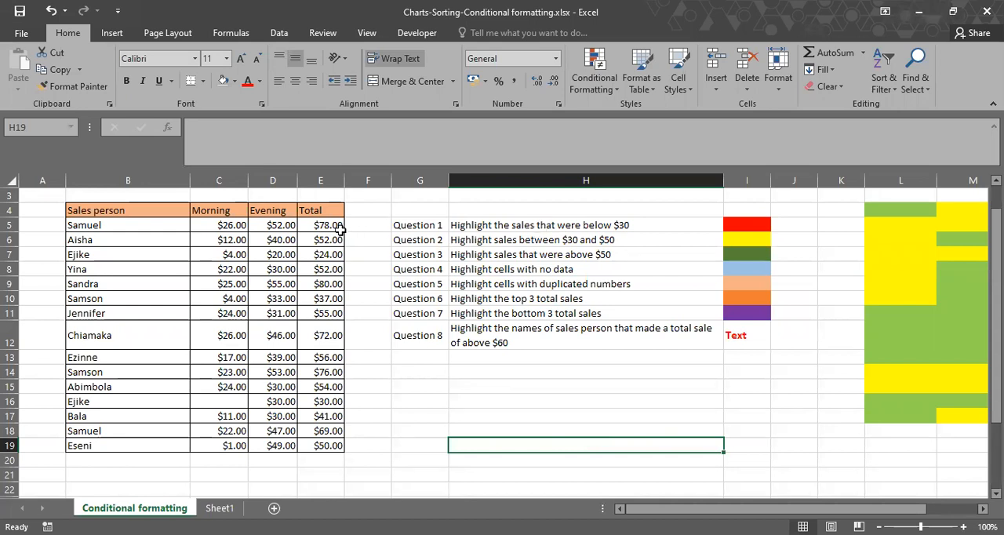
drag(427, 226, 490, 222)
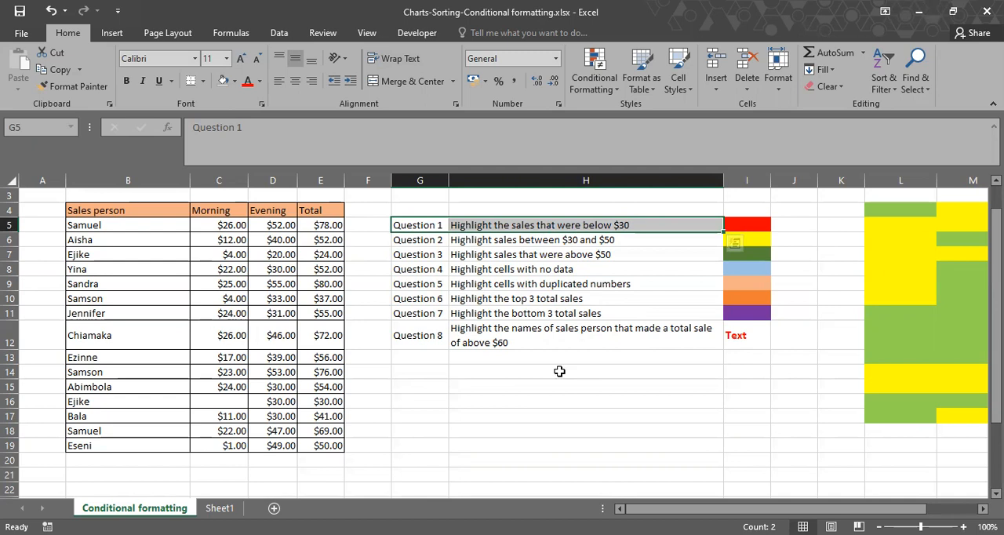
click(445, 225)
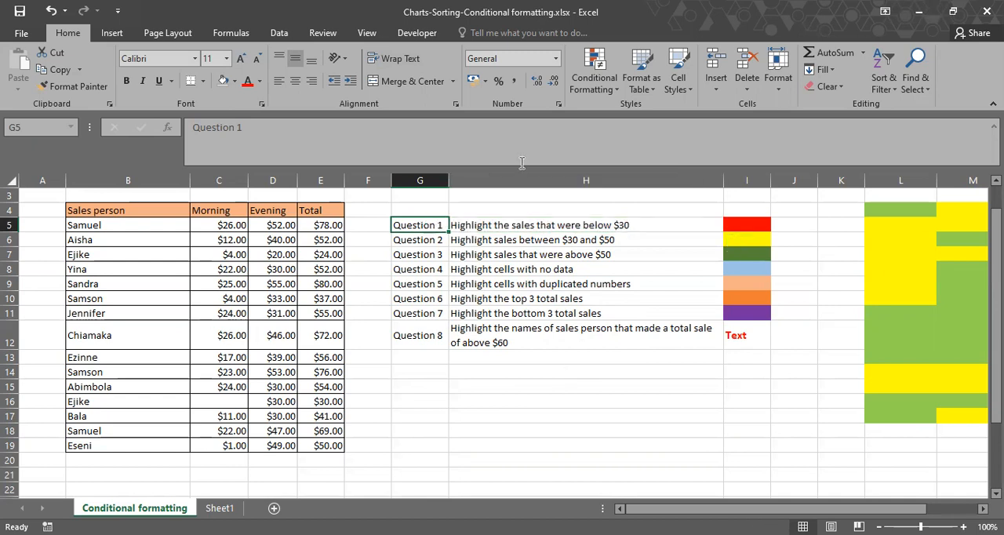
click(540, 228)
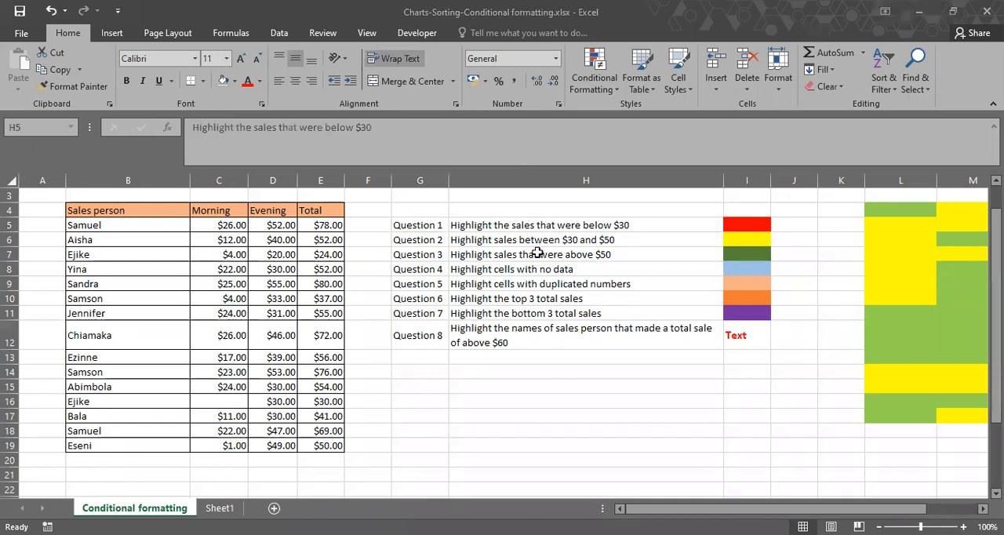
click(537, 223)
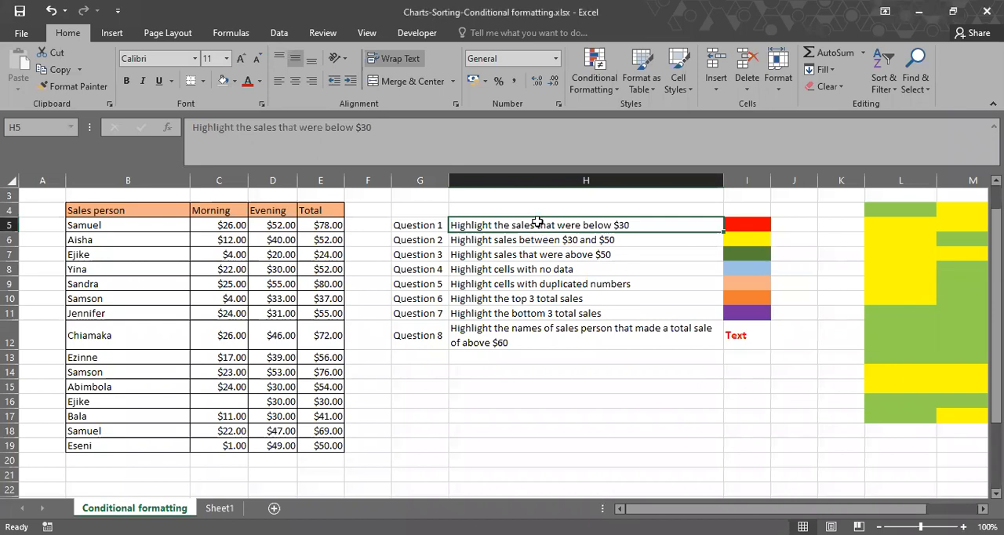
shift+click(537, 267)
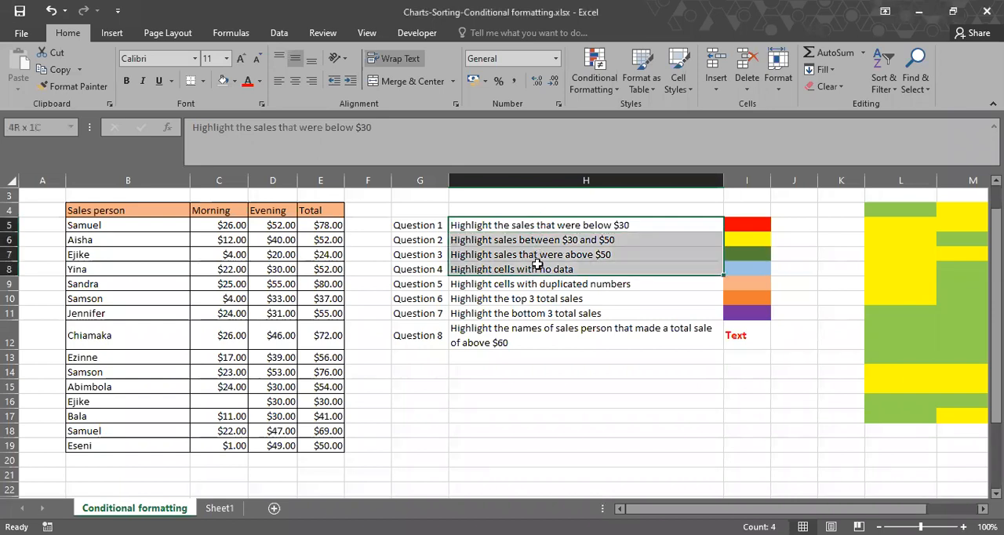
click(574, 385)
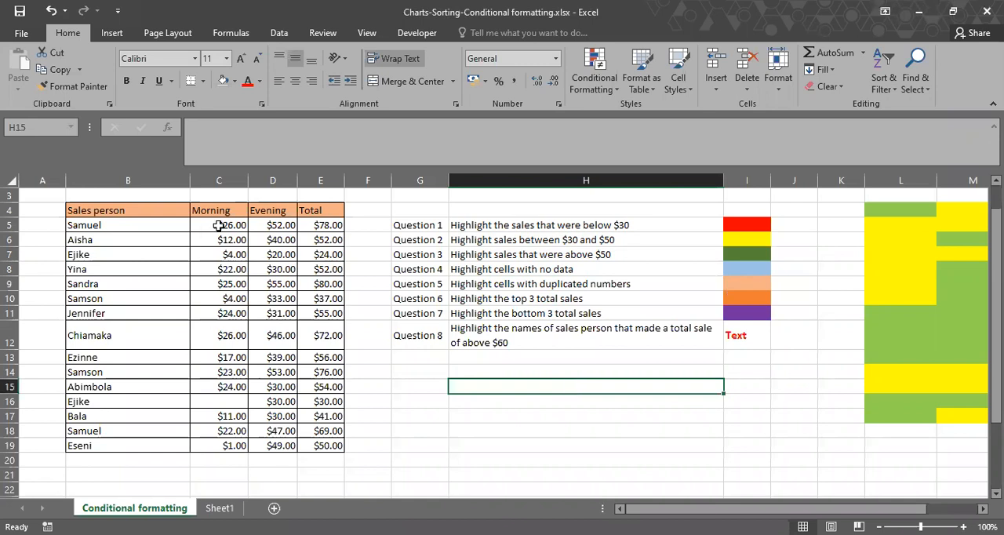
mouse_move(219, 225)
mouse_down()
mouse_move(318, 393)
mouse_move(317, 445)
mouse_up()
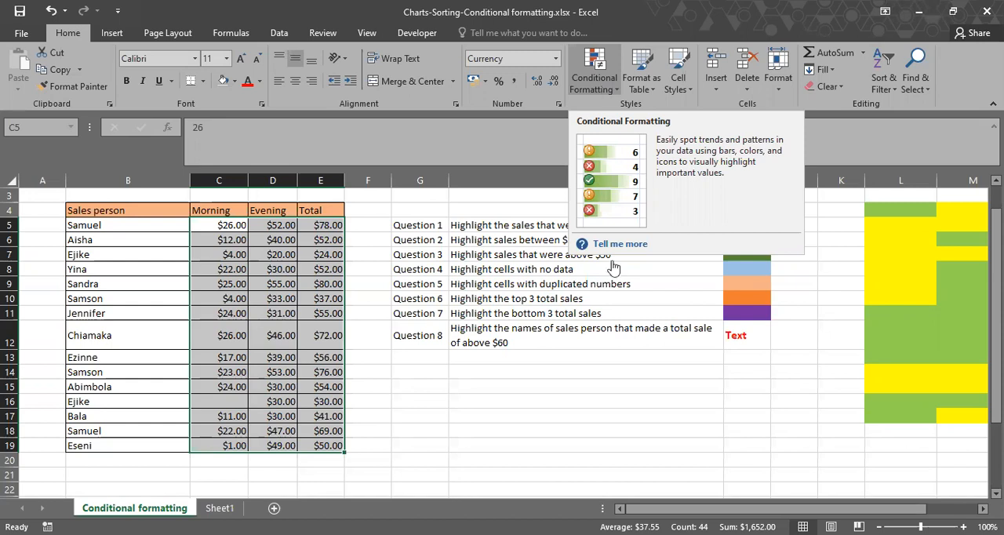
click(617, 379)
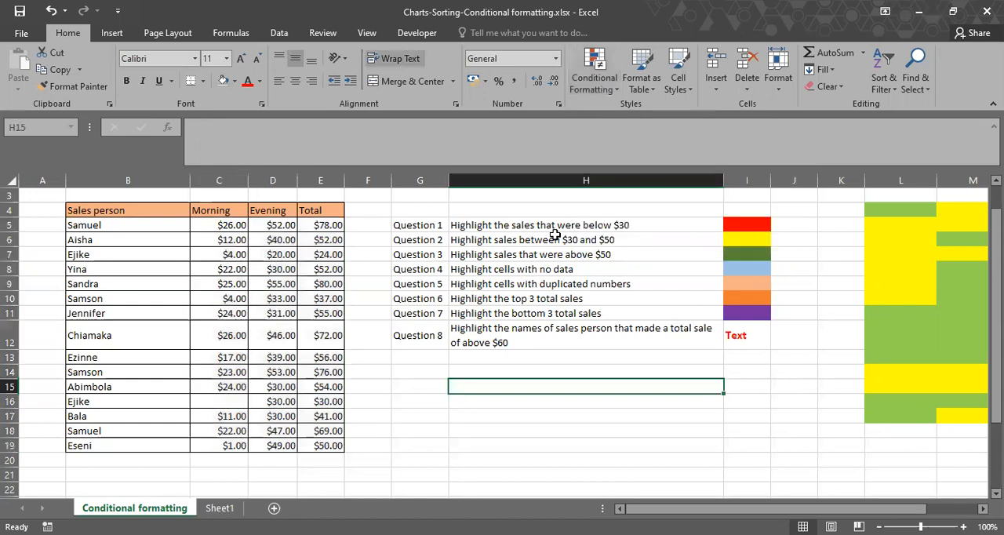
drag(554, 239, 557, 273)
click(657, 428)
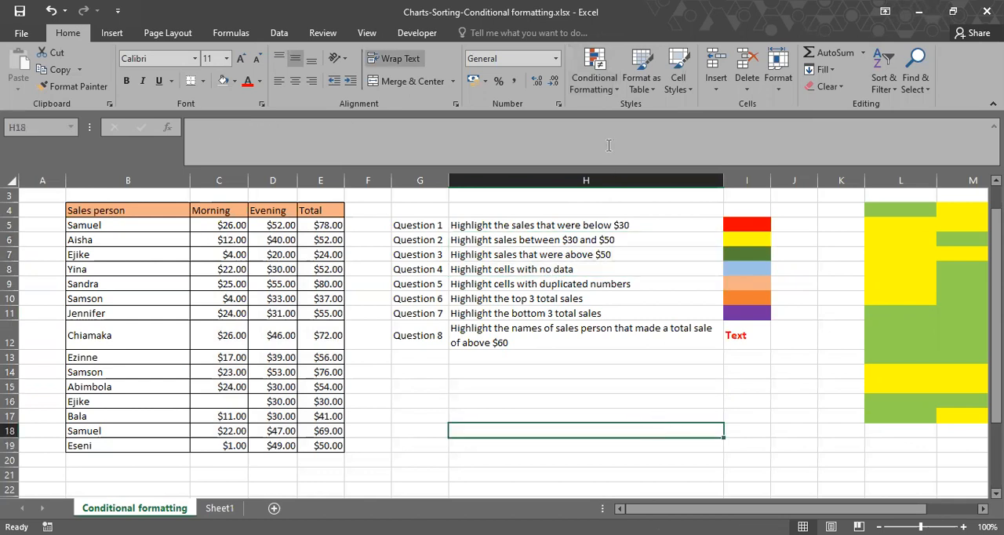
Create a conditional formatting rule for the sales figures in C5:E19 that formats only cells with a value less than 30.
drag(224, 229, 314, 273)
mouse_move(335, 429)
mouse_down()
mouse_move(334, 445)
mouse_move(340, 428)
mouse_up()
click(604, 78)
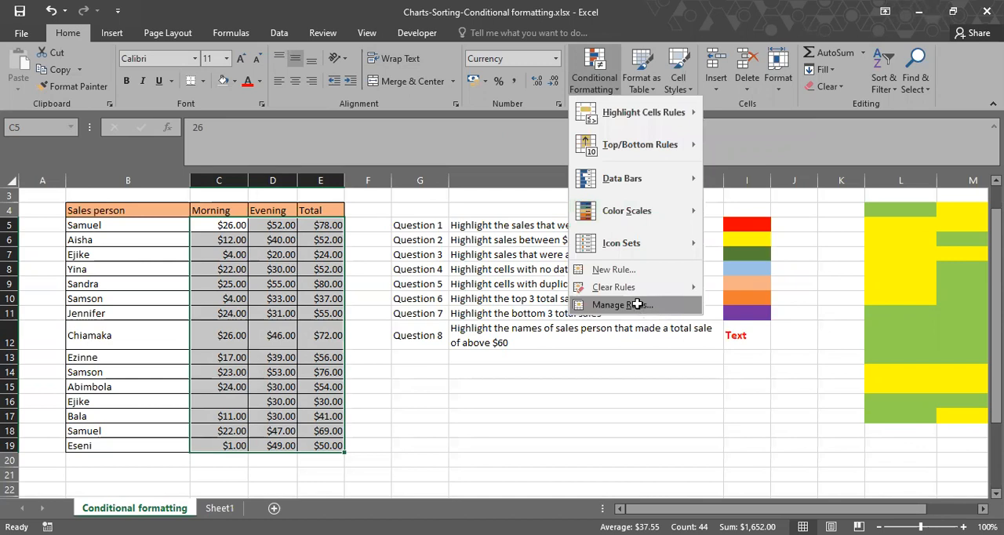
click(637, 304)
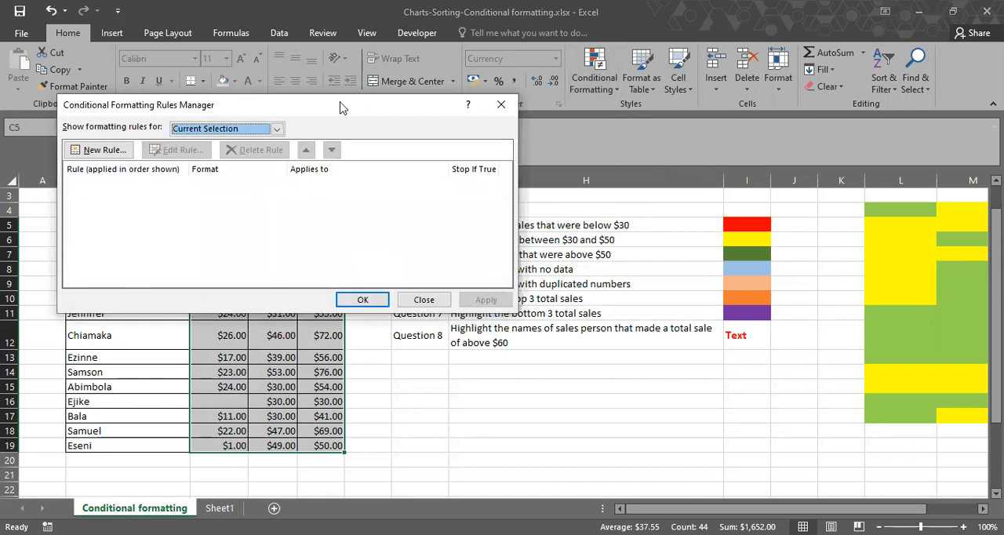
drag(340, 103, 738, 364)
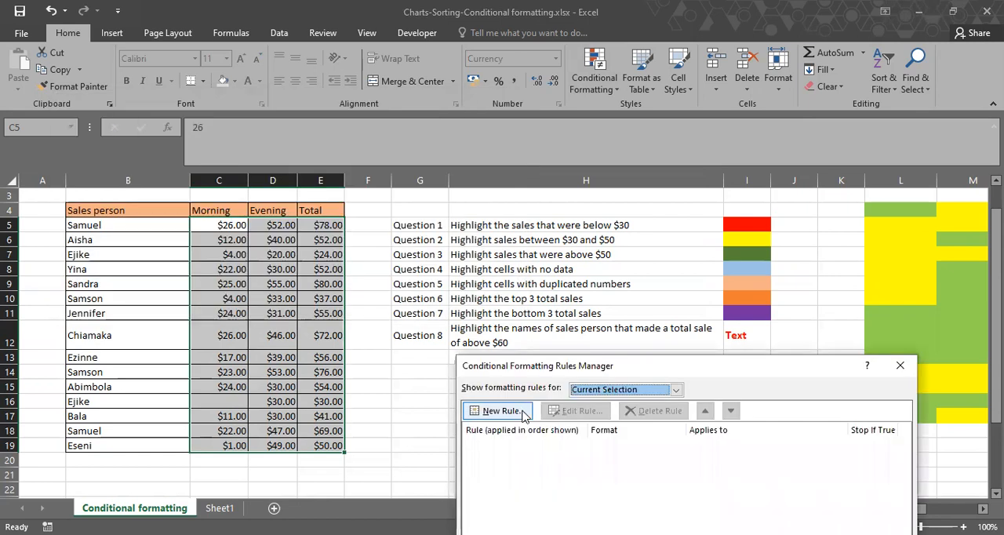
click(500, 410)
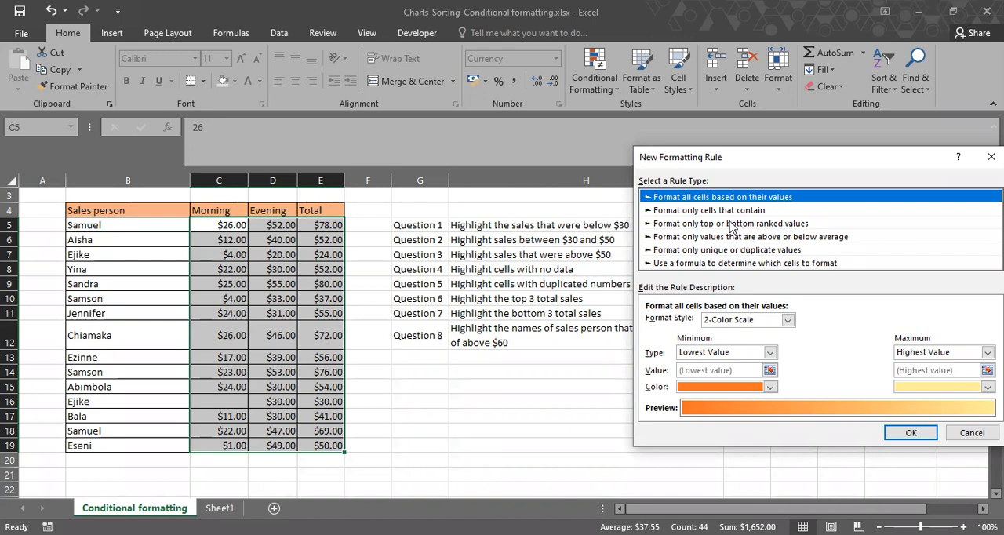
click(679, 210)
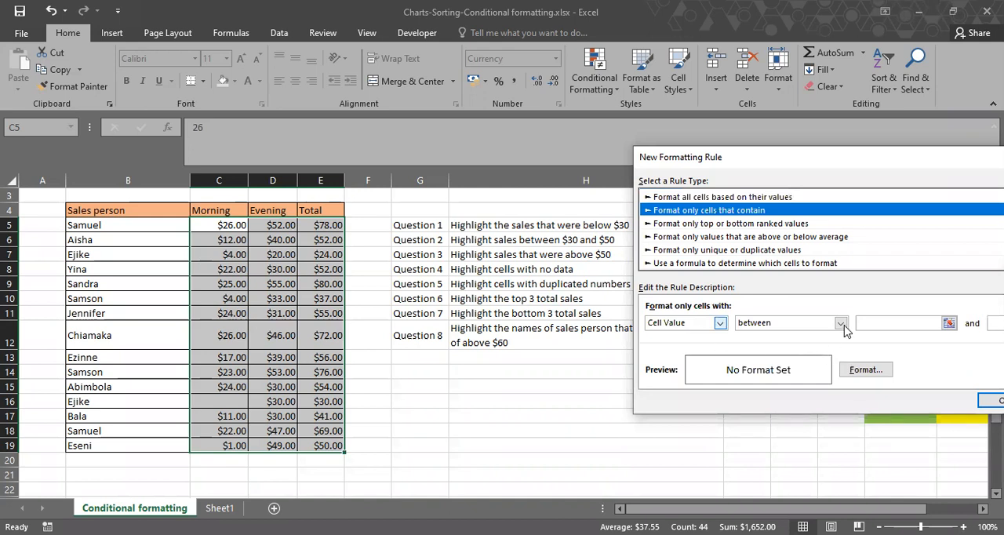
click(841, 324)
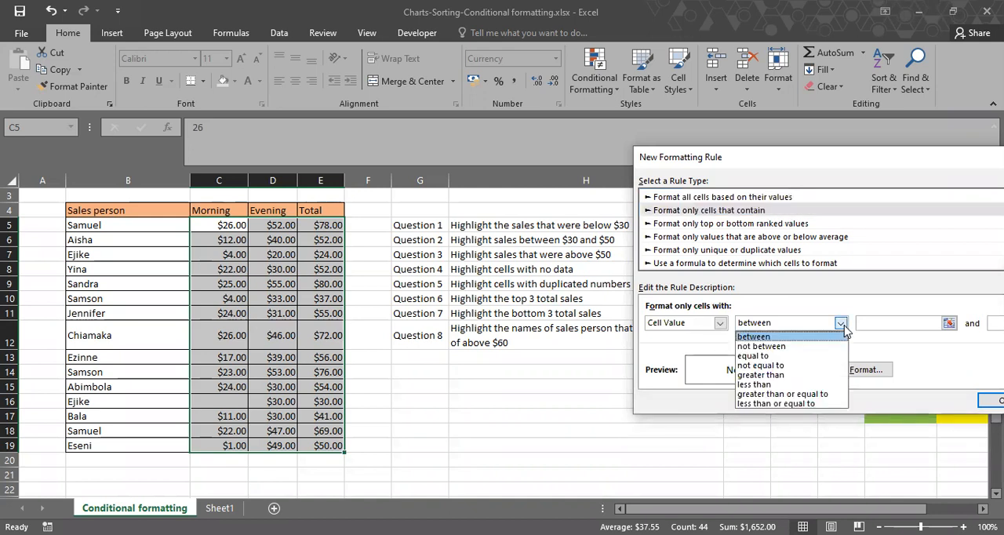
click(821, 384)
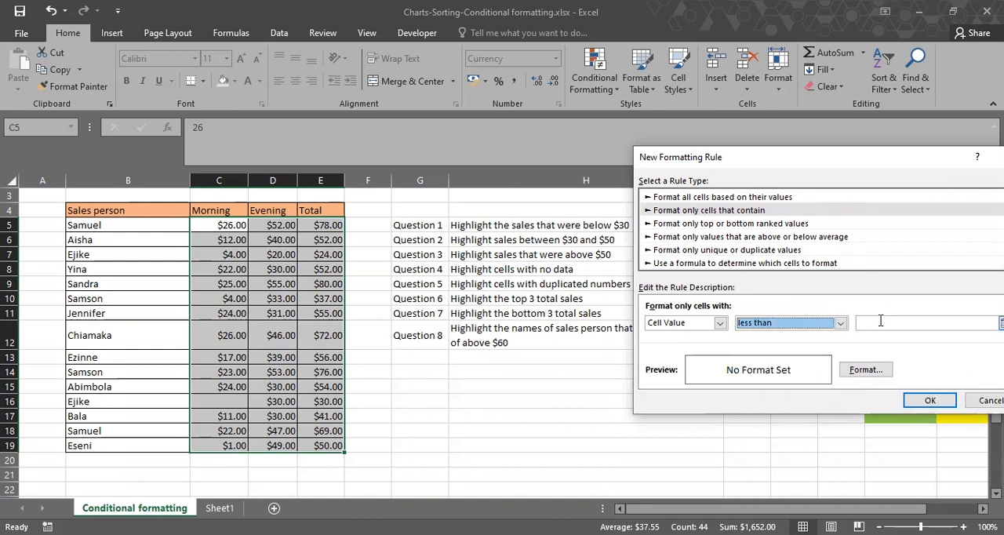
click(880, 321)
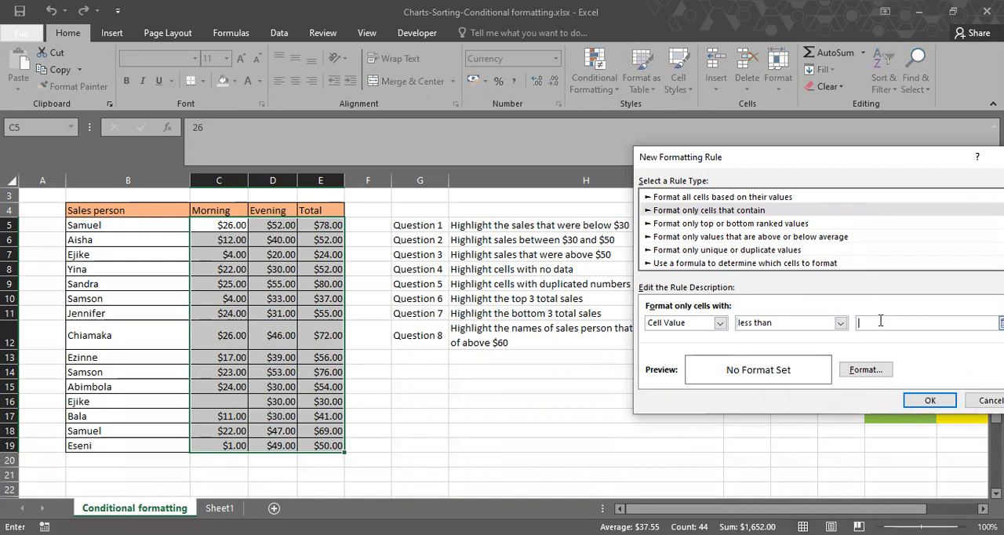
text(30)
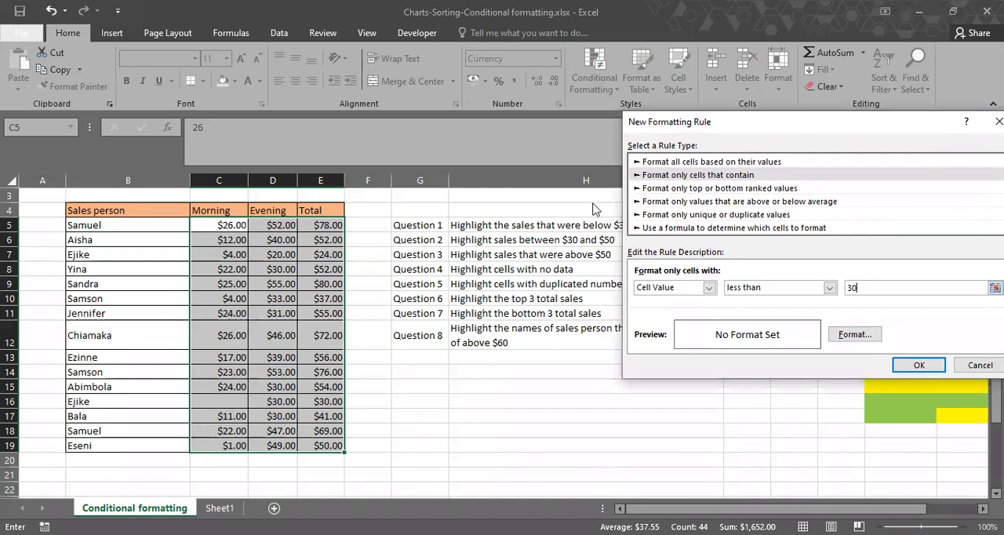
Give the less-than-30 rule a red fill and apply it to C5:E19.
click(864, 368)
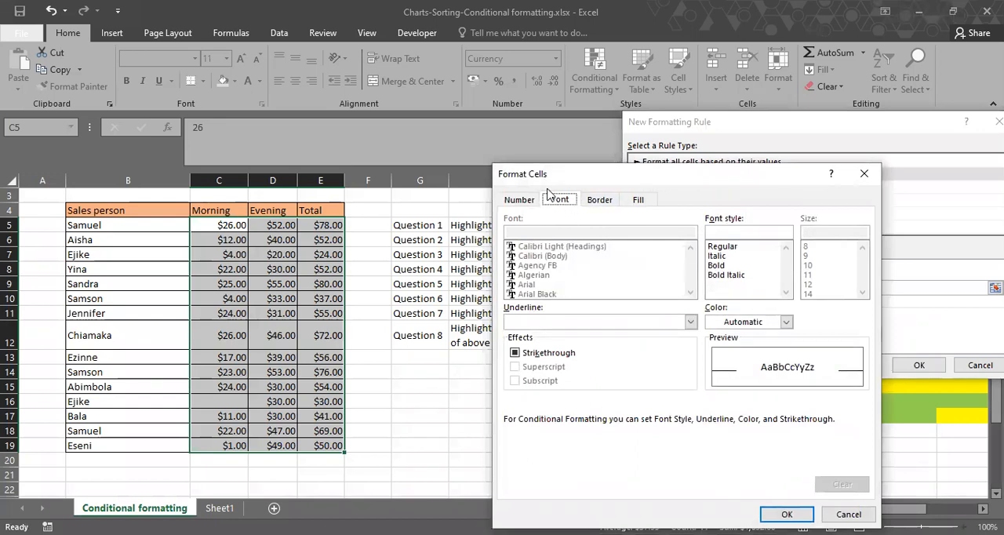
click(641, 201)
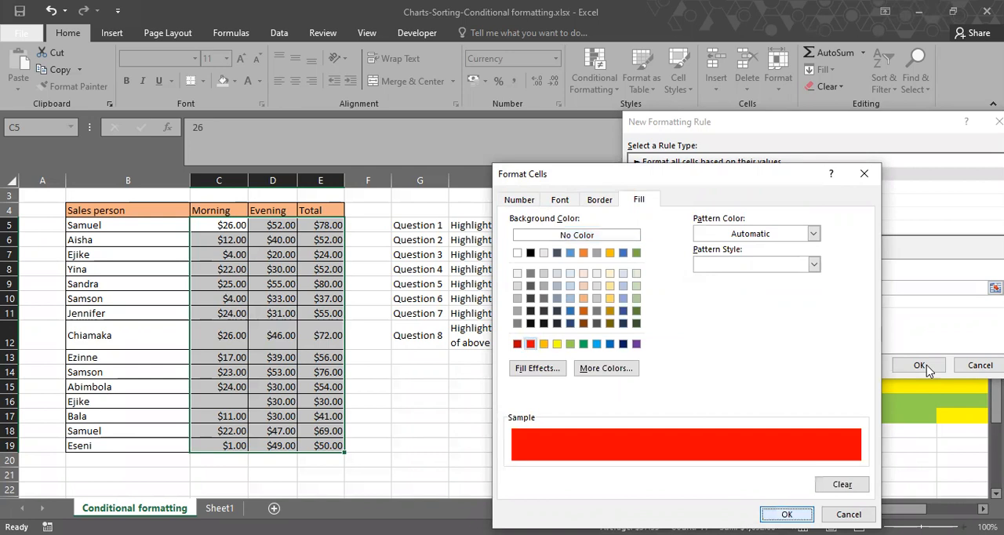
key(Return)
click(855, 363)
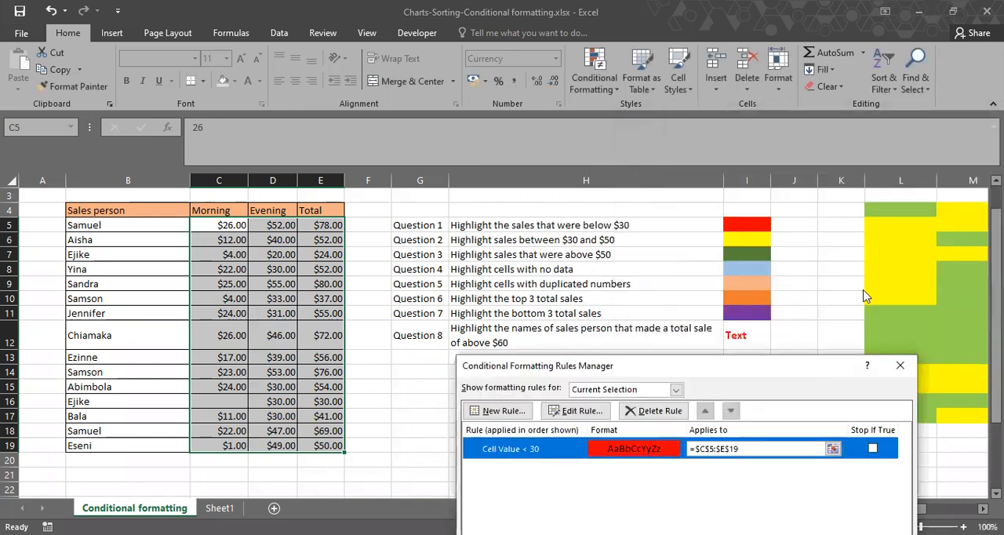
click(941, 484)
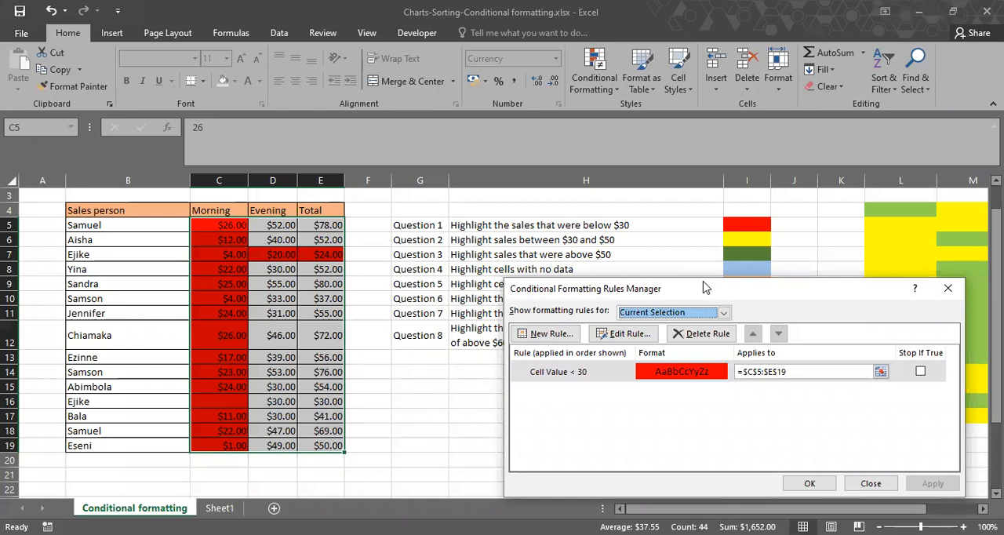
Create a second conditional formatting rule for C5:E19 that formats only cells with a value between 30 and 50.
drag(704, 287, 624, 262)
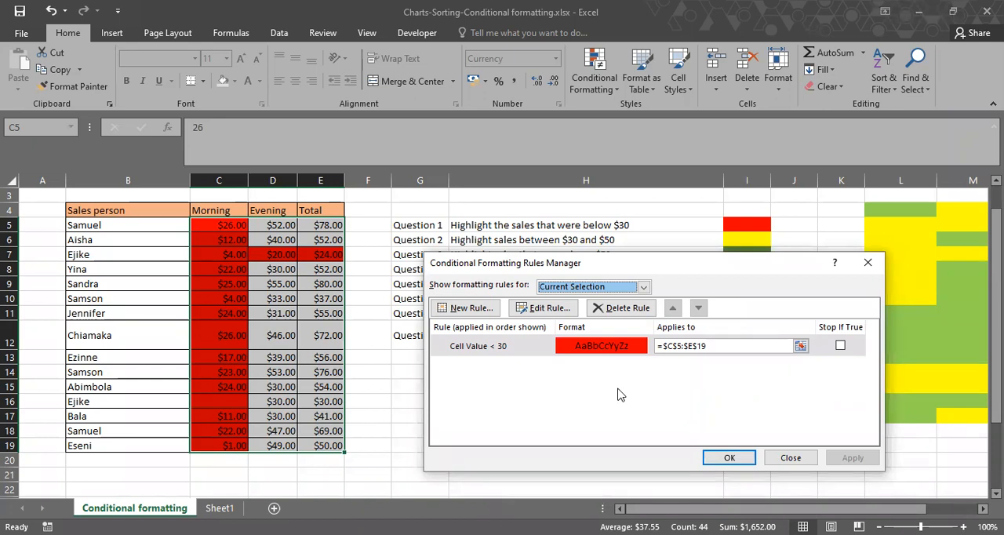
click(472, 309)
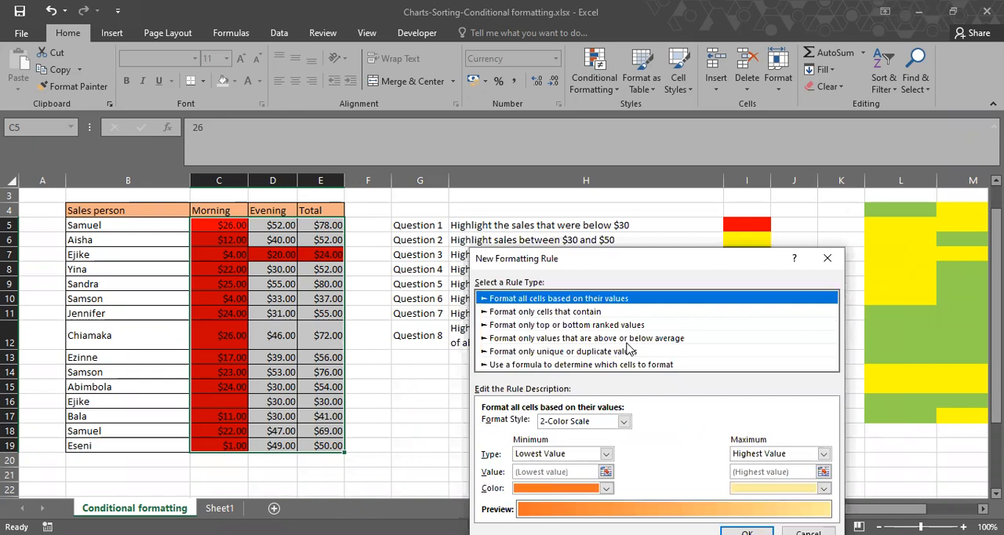
click(606, 311)
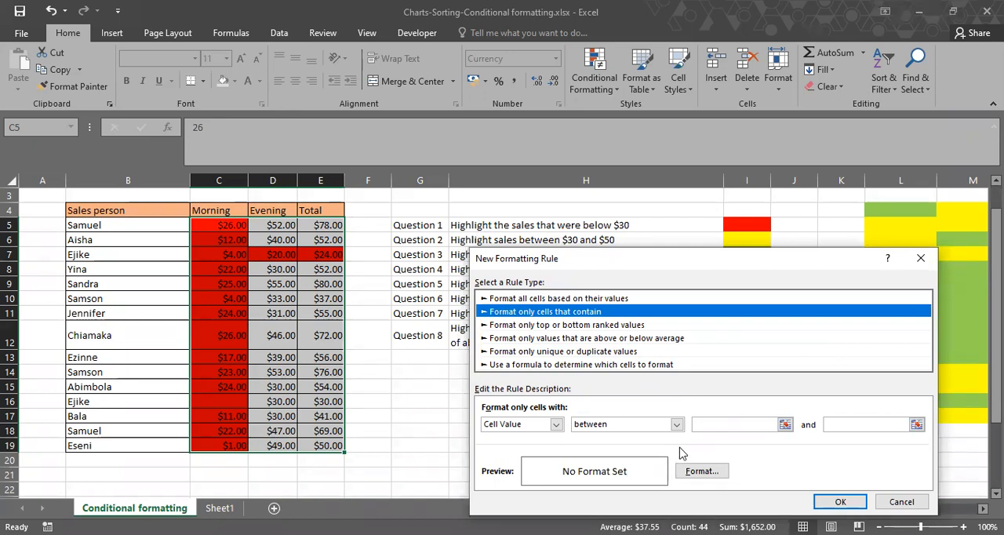
click(723, 424)
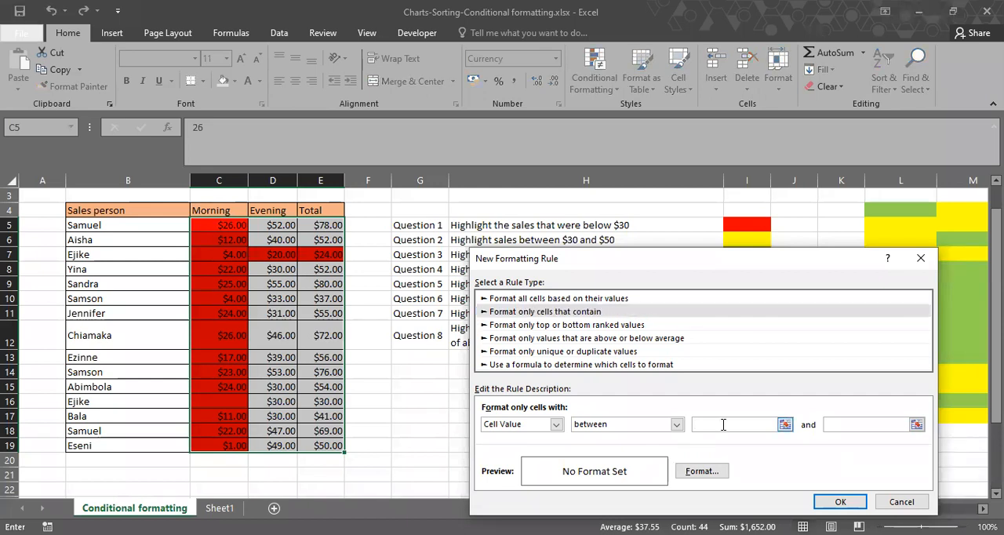
text(30)
key(Tab)
text(50)
Give the between-30-and-50 rule a yellow fill and apply it to C5:E19.
click(700, 471)
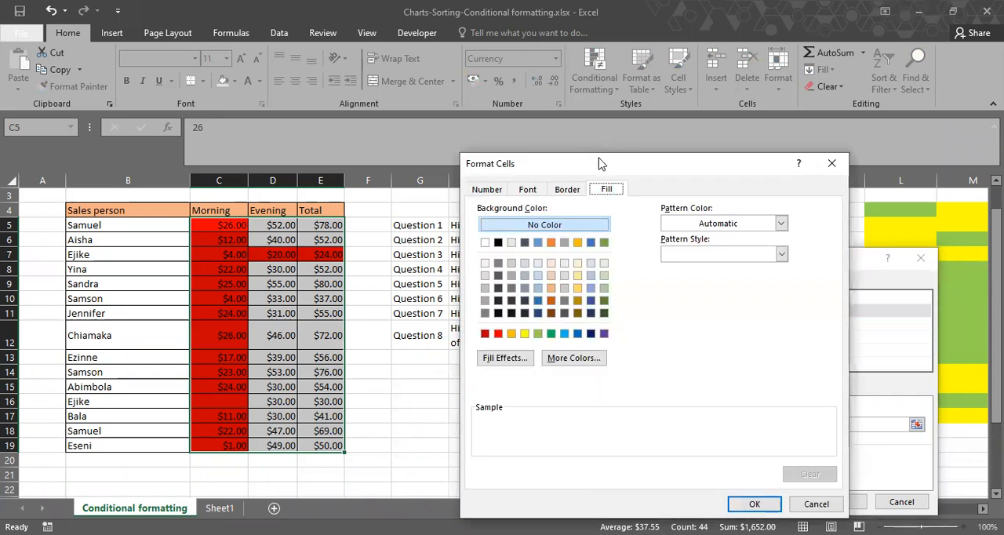
drag(533, 163, 464, 262)
click(456, 431)
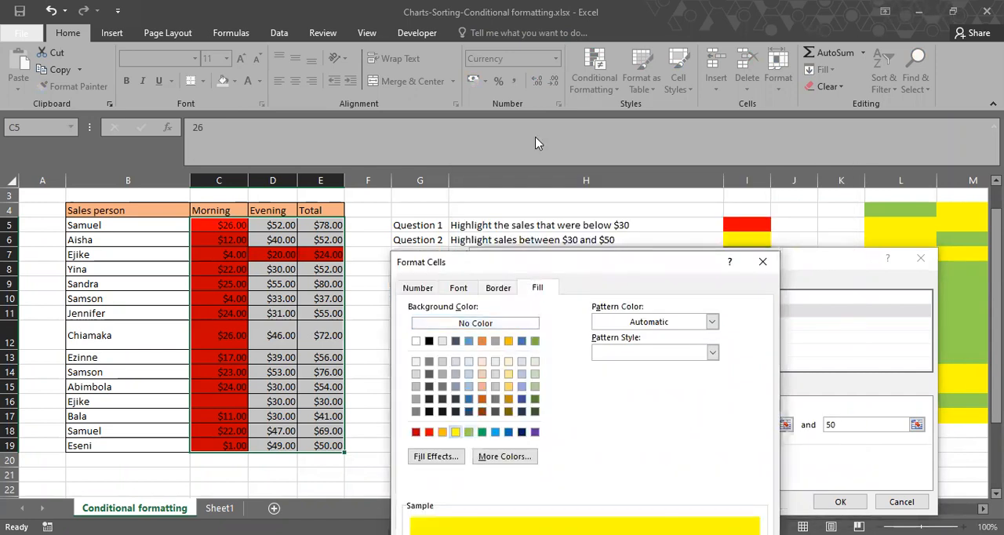
click(683, 461)
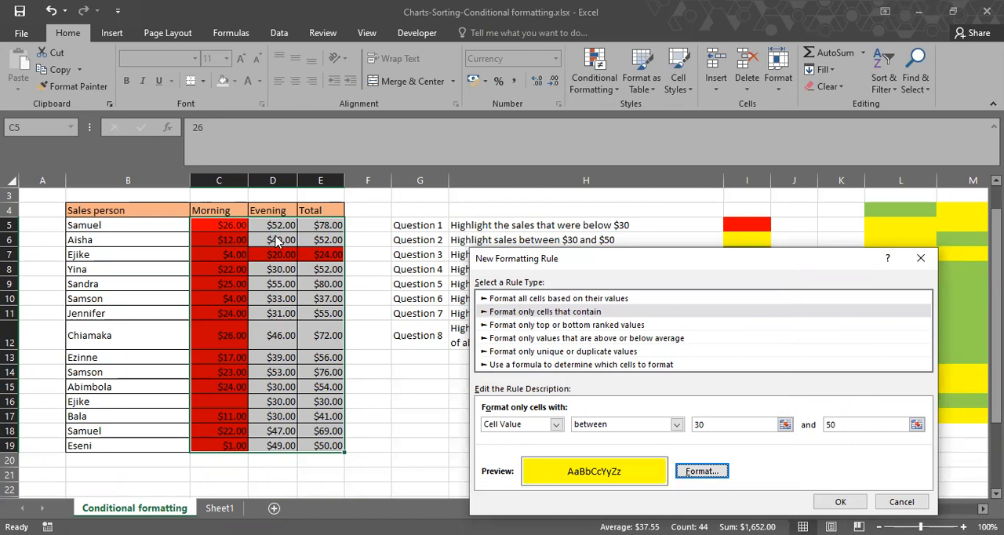
key(Return)
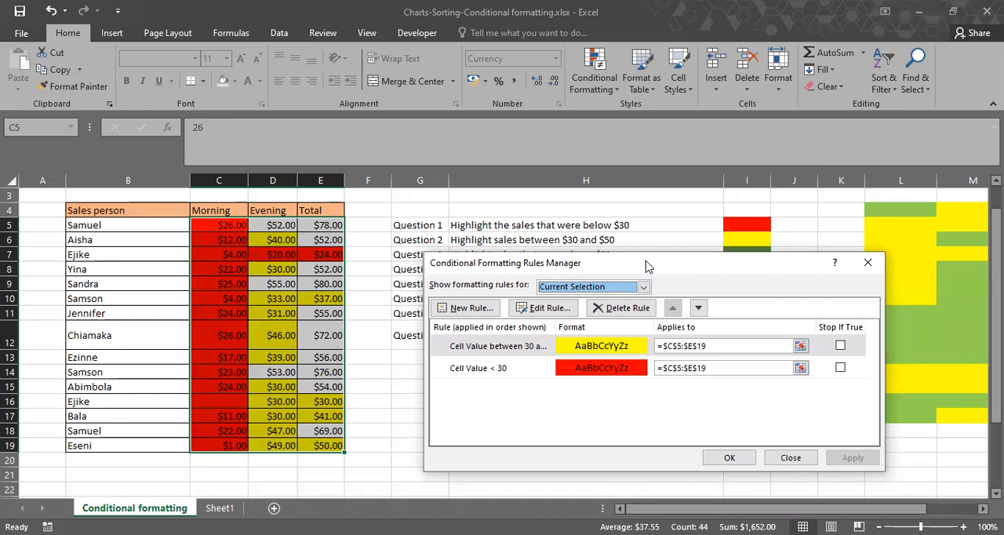
Create another rule for C5:E19 that formats only cells with a value greater than 50.
drag(645, 267, 646, 280)
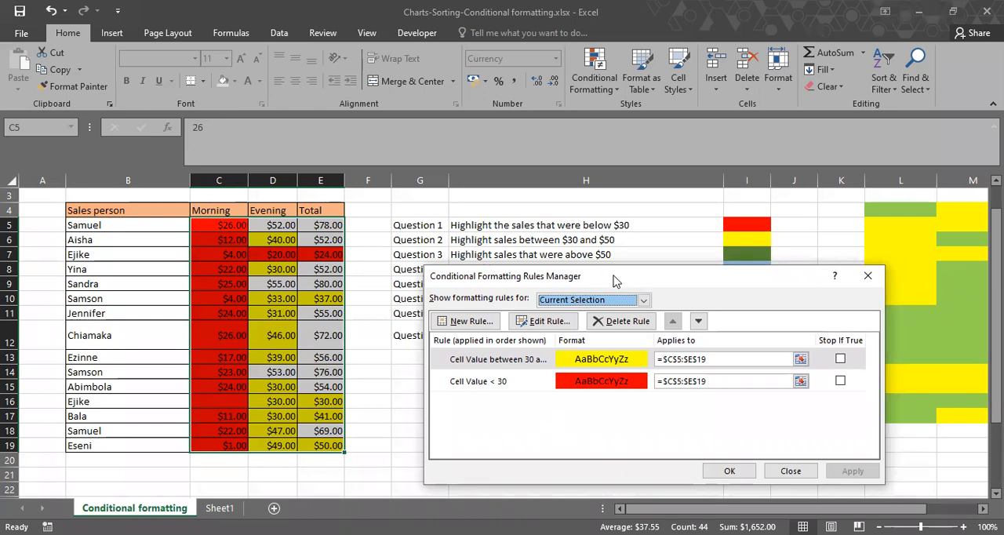
drag(614, 281, 620, 280)
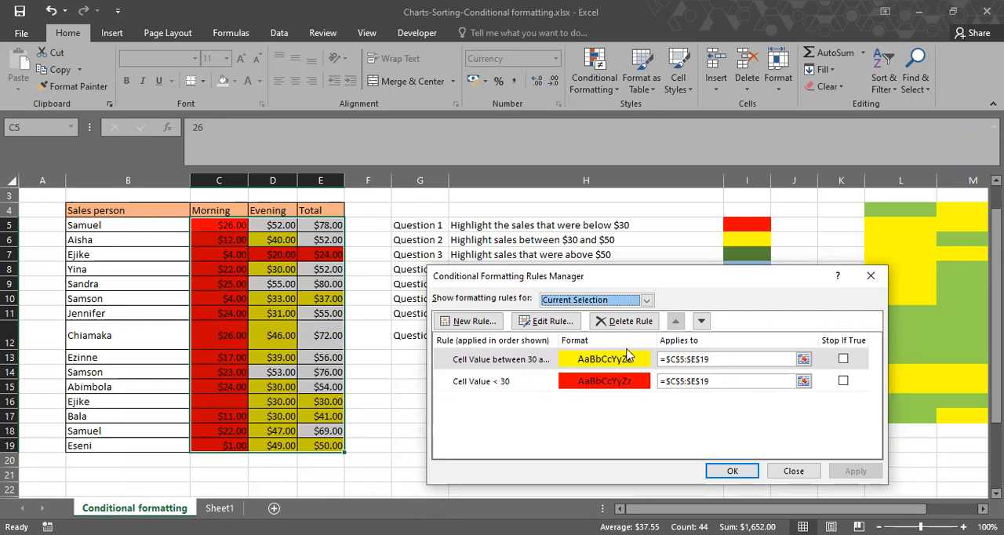
click(465, 323)
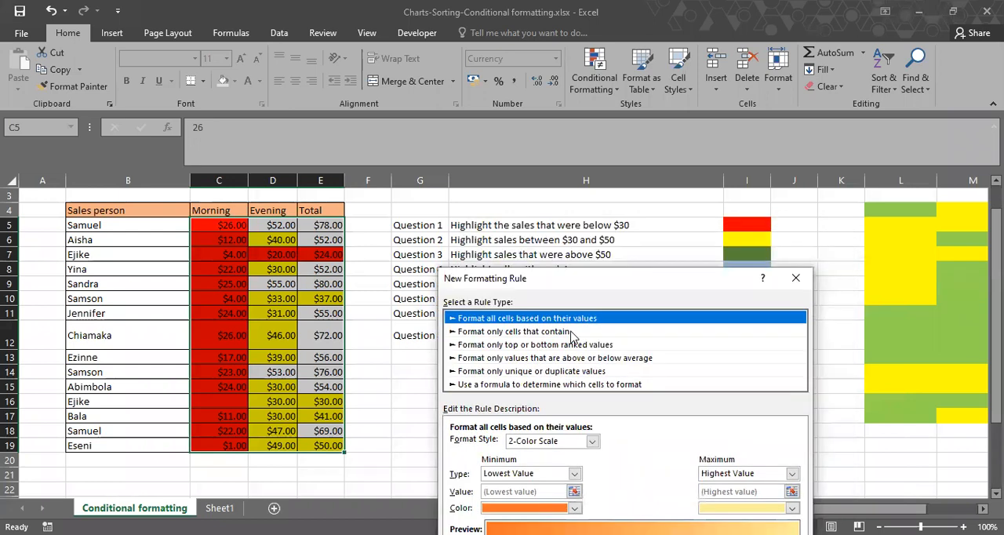
click(549, 331)
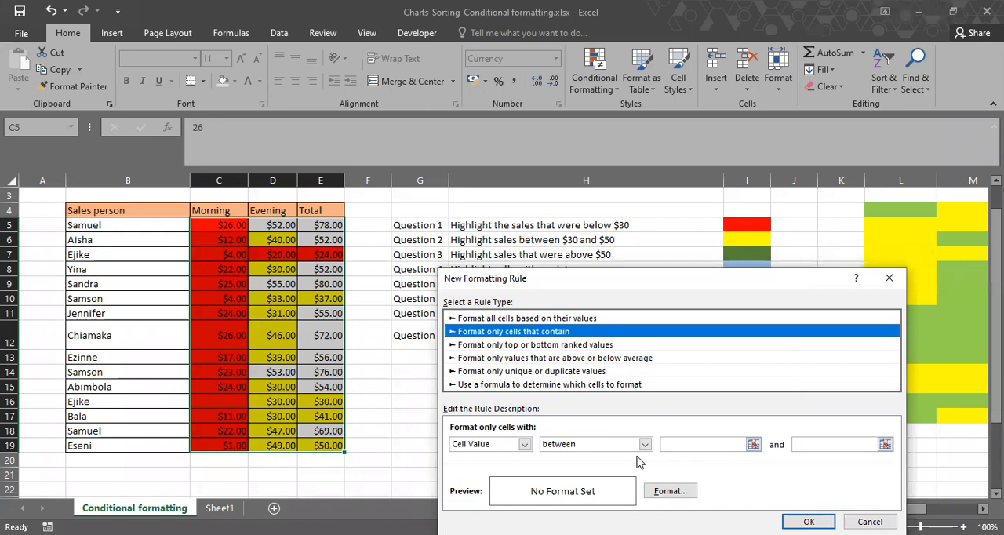
click(637, 445)
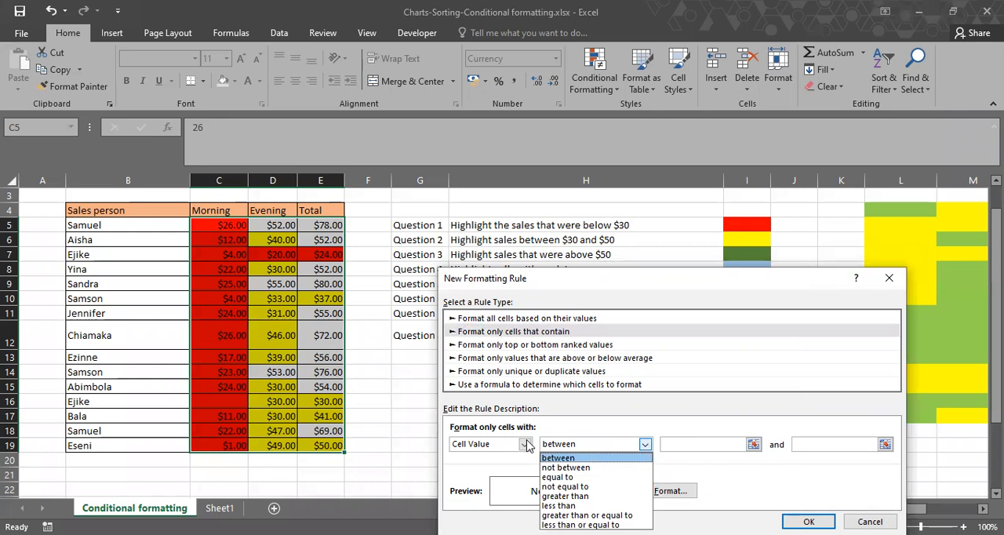
click(527, 445)
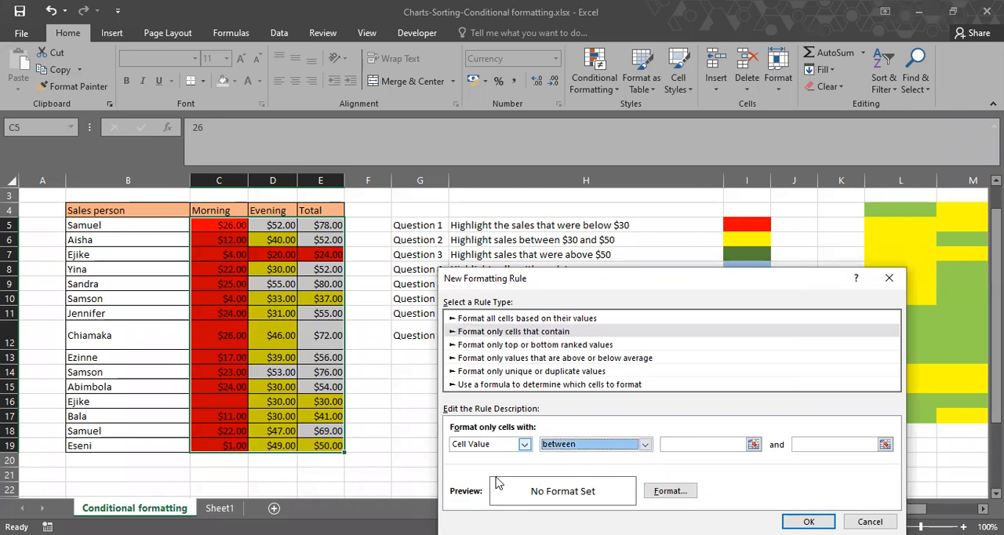
click(645, 444)
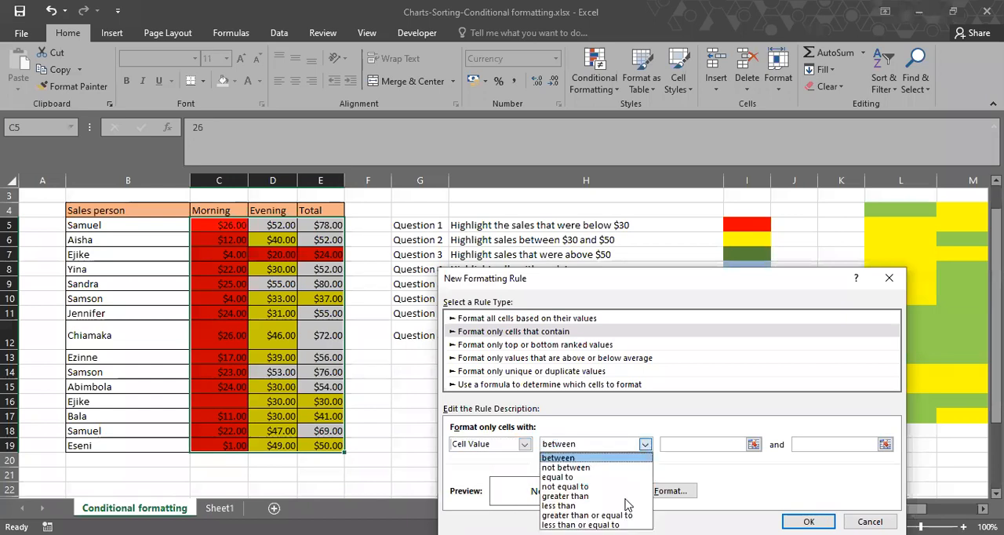
key(Return)
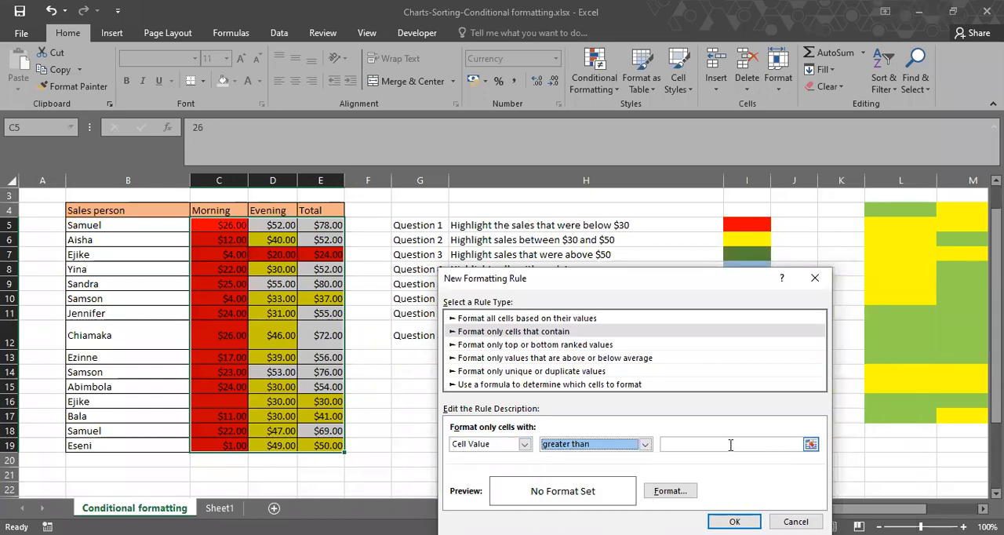
click(730, 445)
text(50)
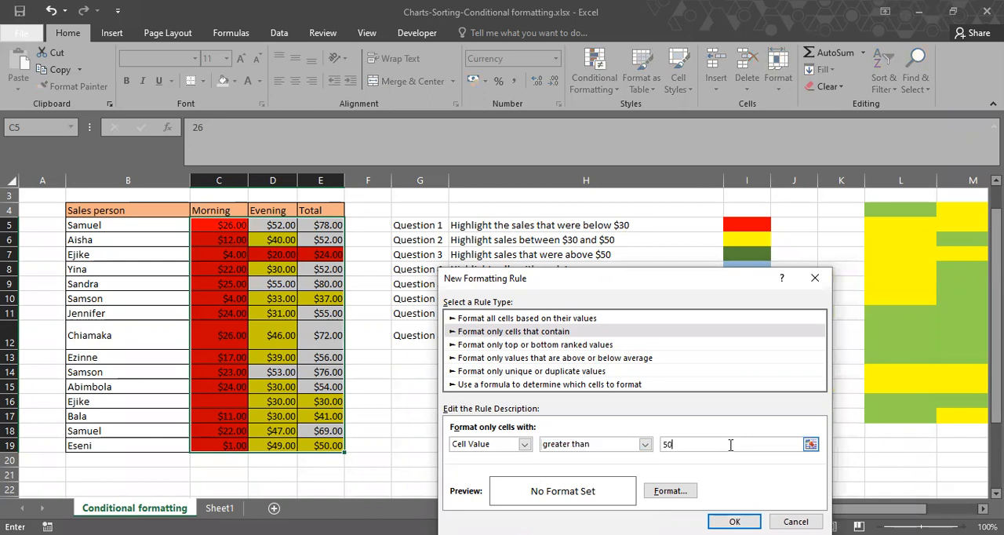
Give the greater-than-50 rule a dark green fill and apply it to the sales figures.
click(687, 490)
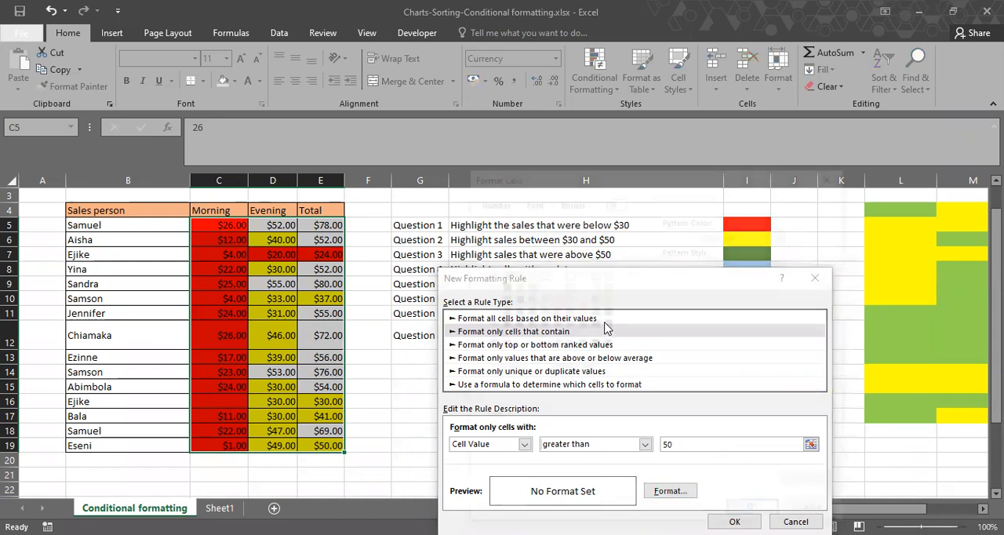
click(607, 323)
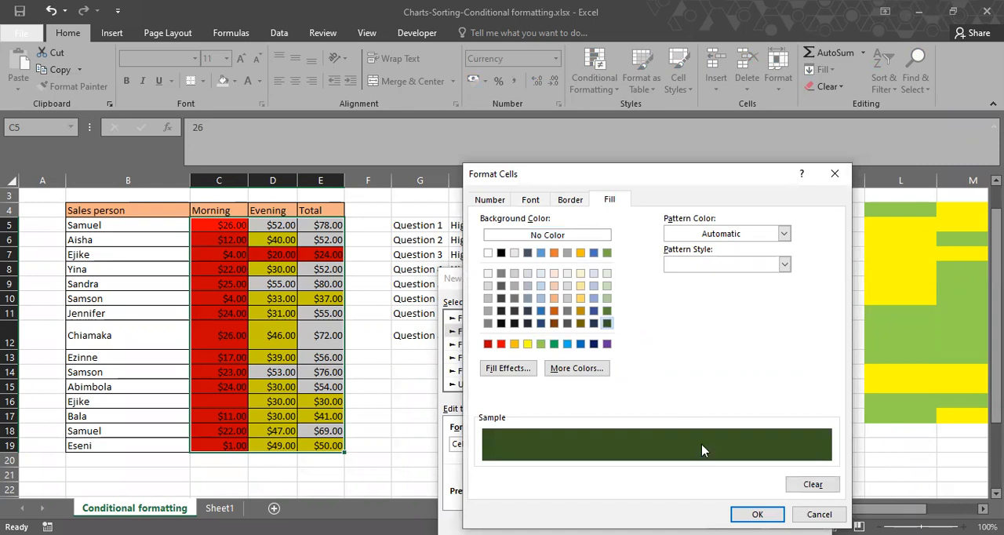
click(757, 514)
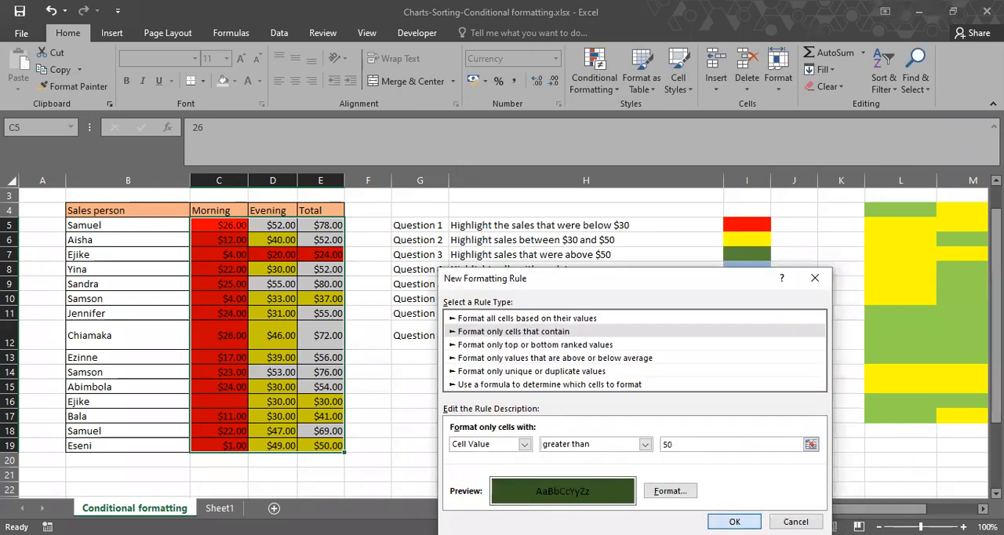
key(Return)
click(842, 470)
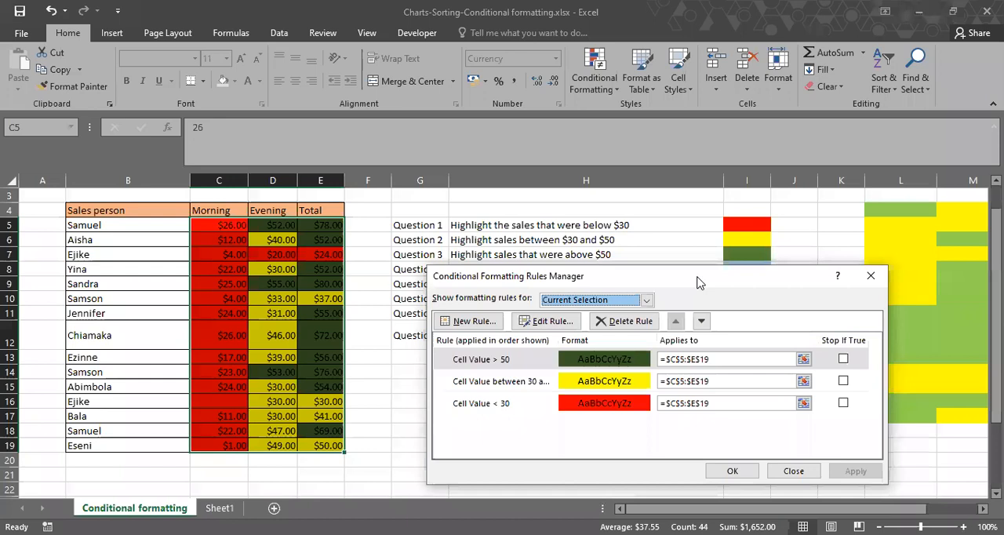
Create a rule for C5:E19 that formats only cells containing blanks.
drag(698, 282, 688, 298)
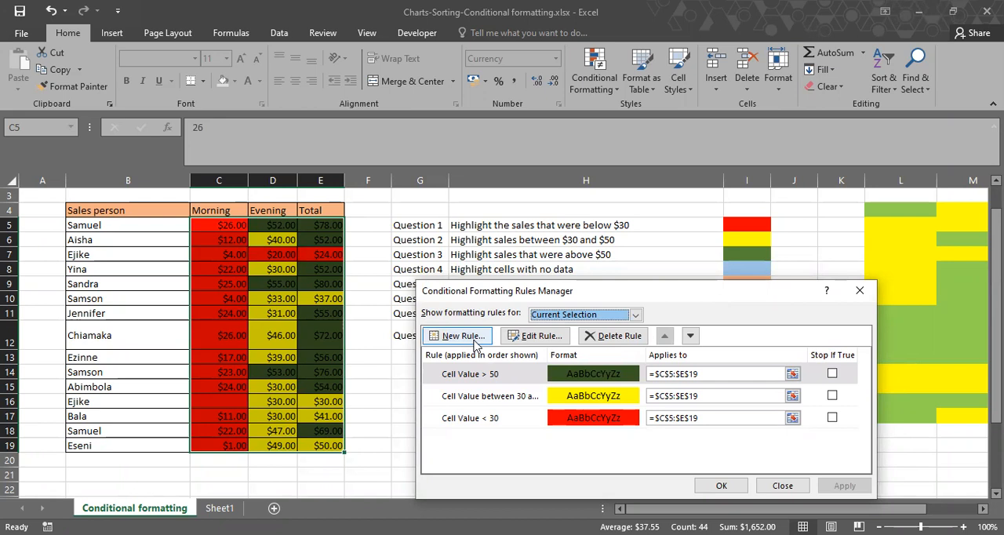
key(Escape)
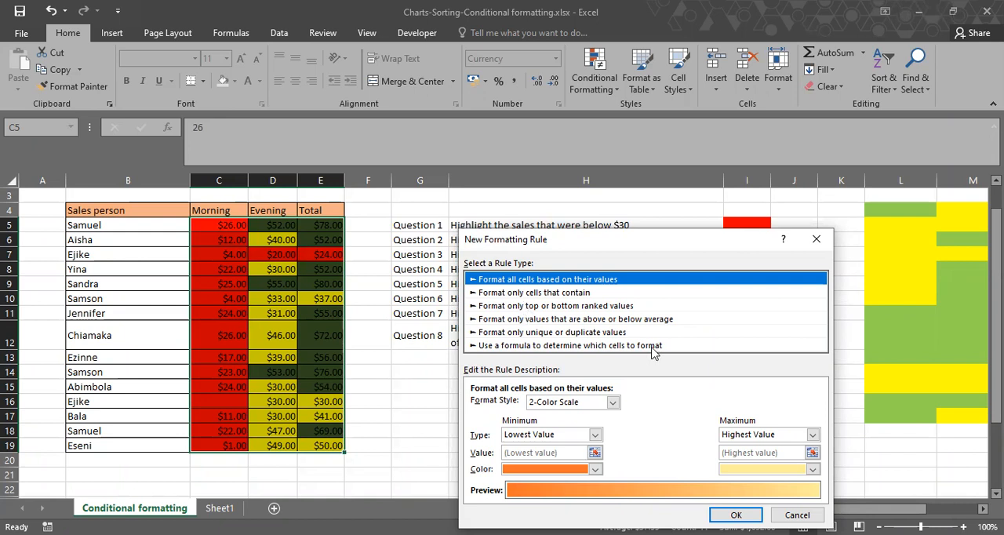
click(596, 293)
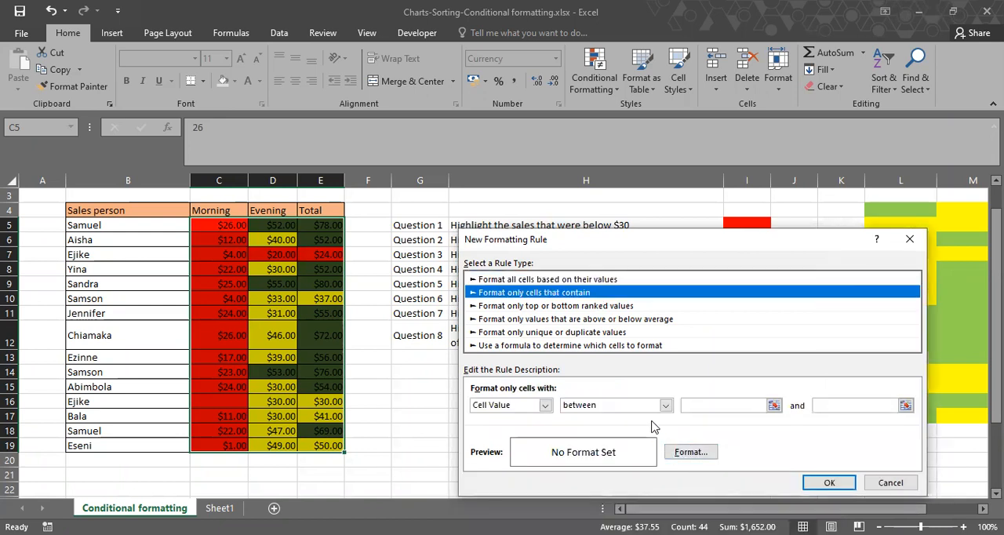
click(545, 405)
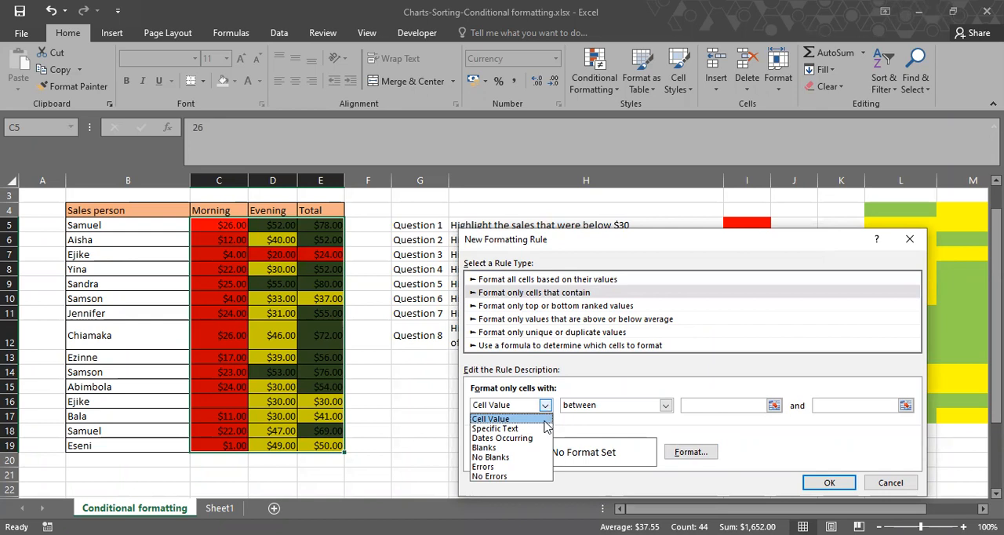
click(538, 448)
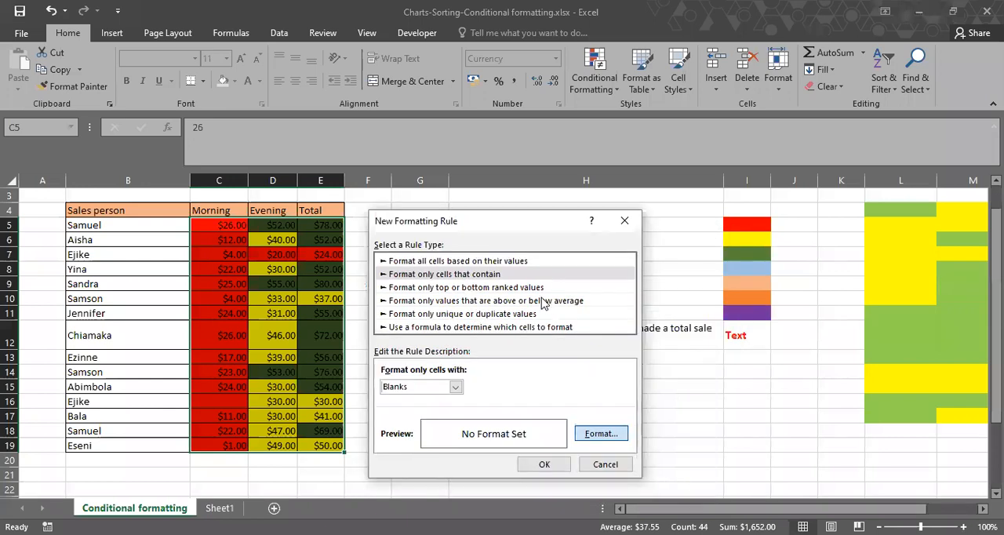
Give the blanks rule a light orange fill and apply it to C5:E19.
key(Return)
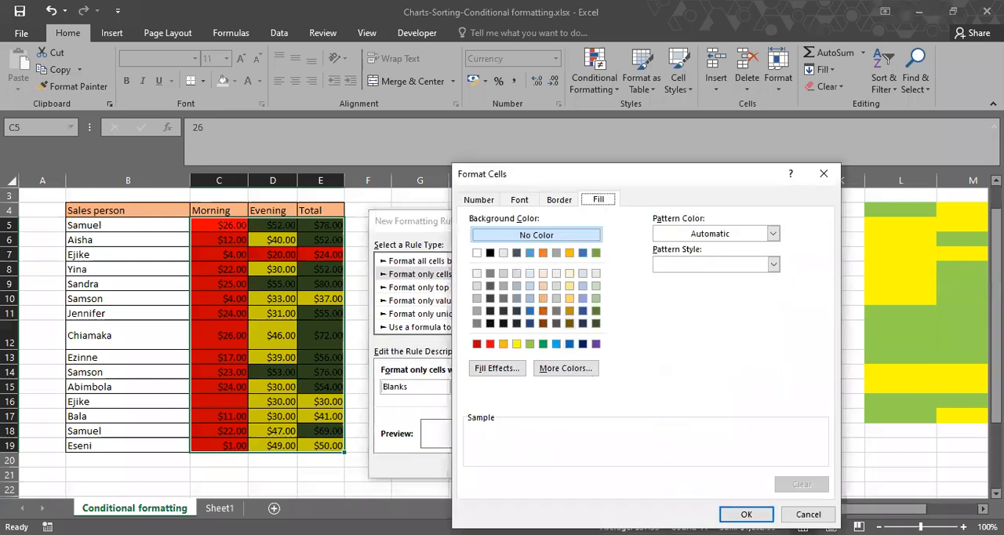
click(542, 298)
key(Return)
click(550, 466)
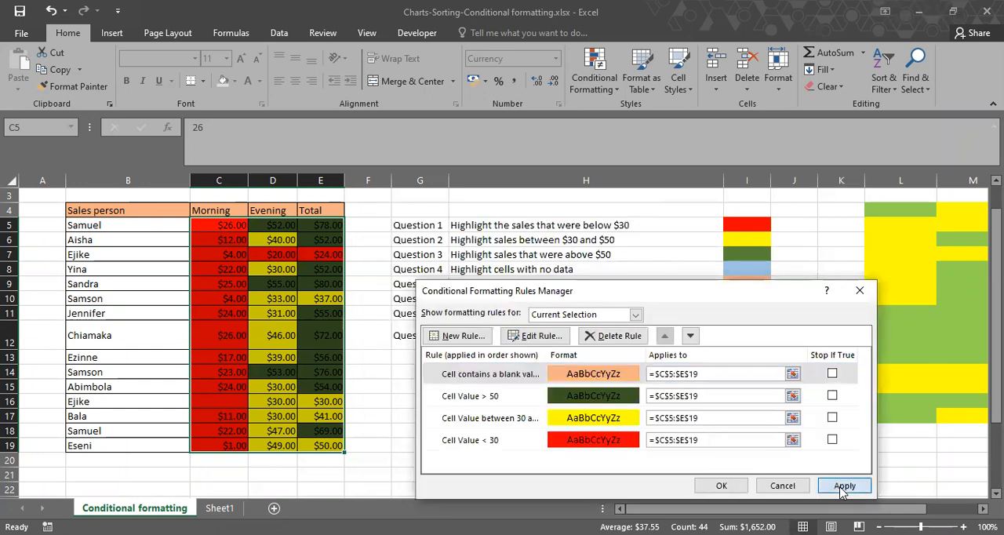
click(843, 487)
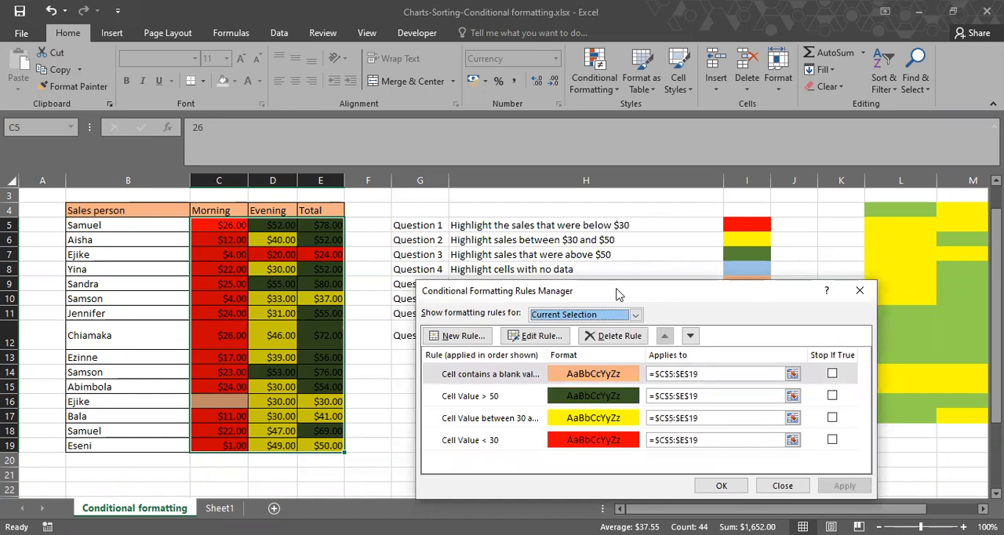
Change the blanks rule's fill to light blue, matching the color key for Question 4, and apply it.
click(563, 380)
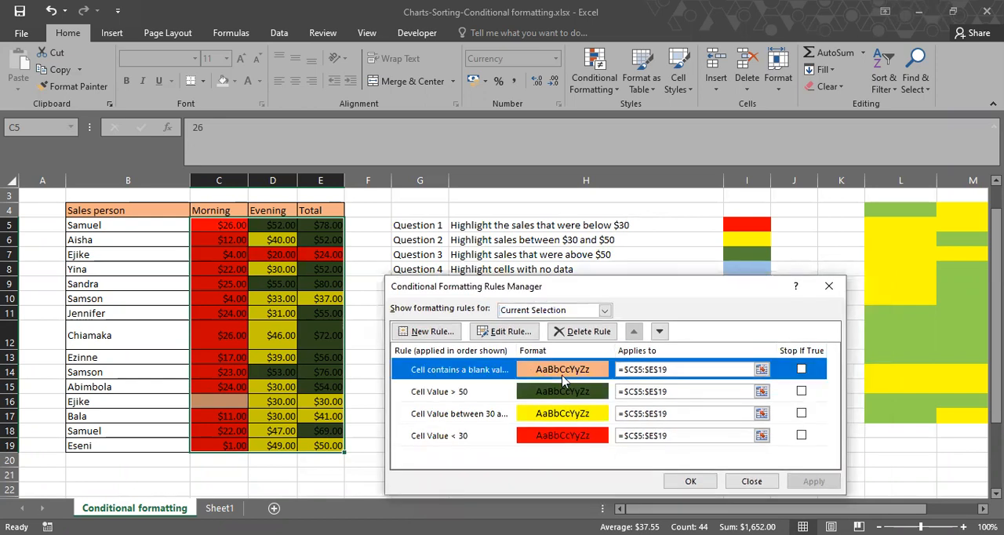
double_click(563, 380)
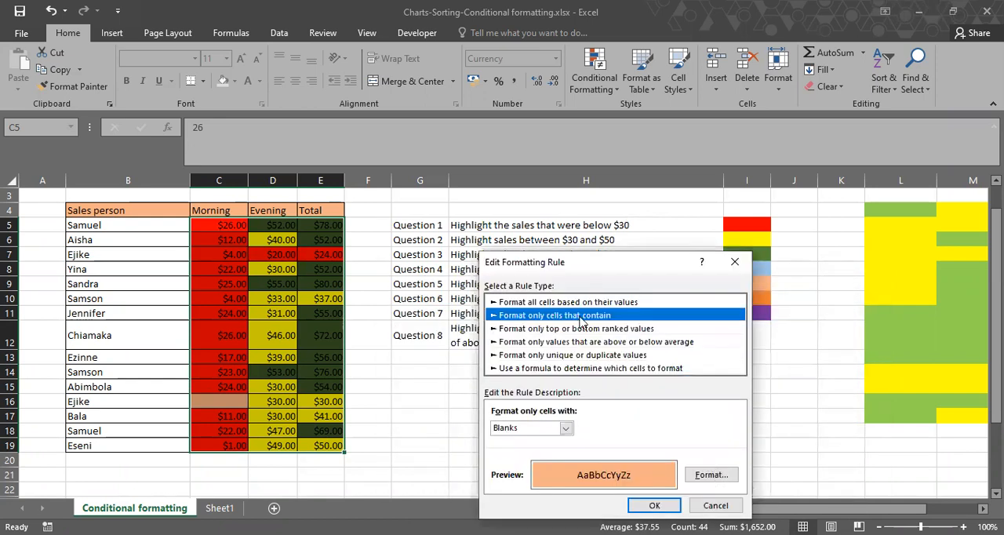
click(710, 475)
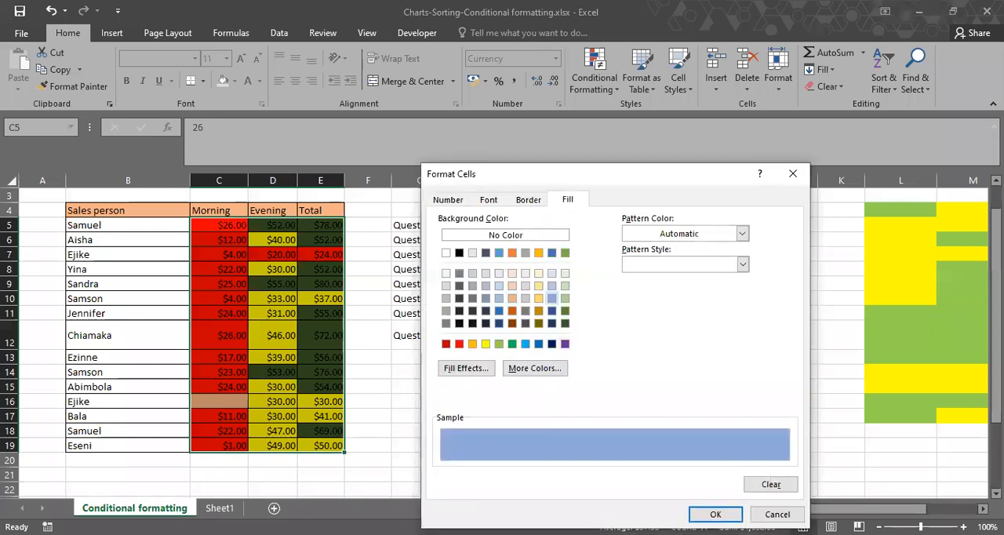
click(716, 514)
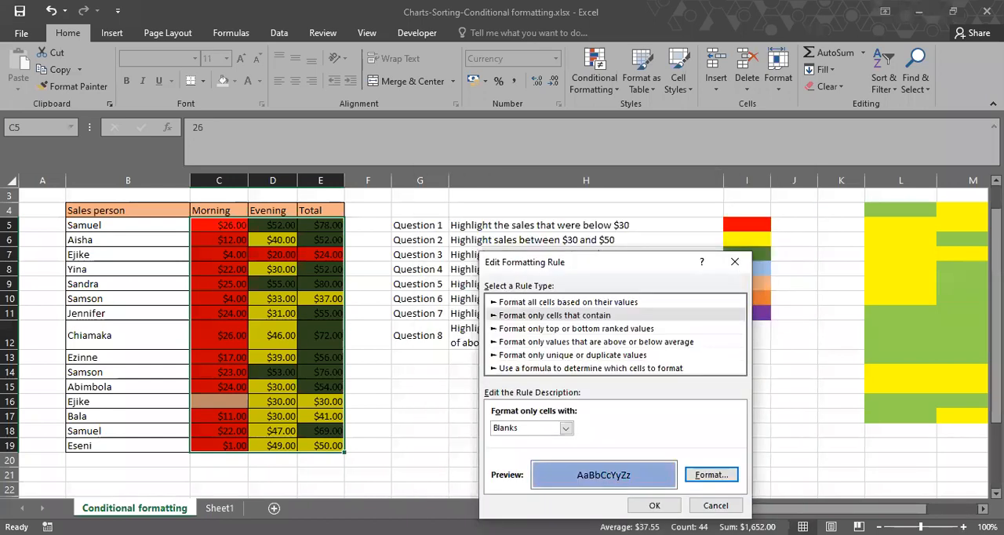
click(654, 506)
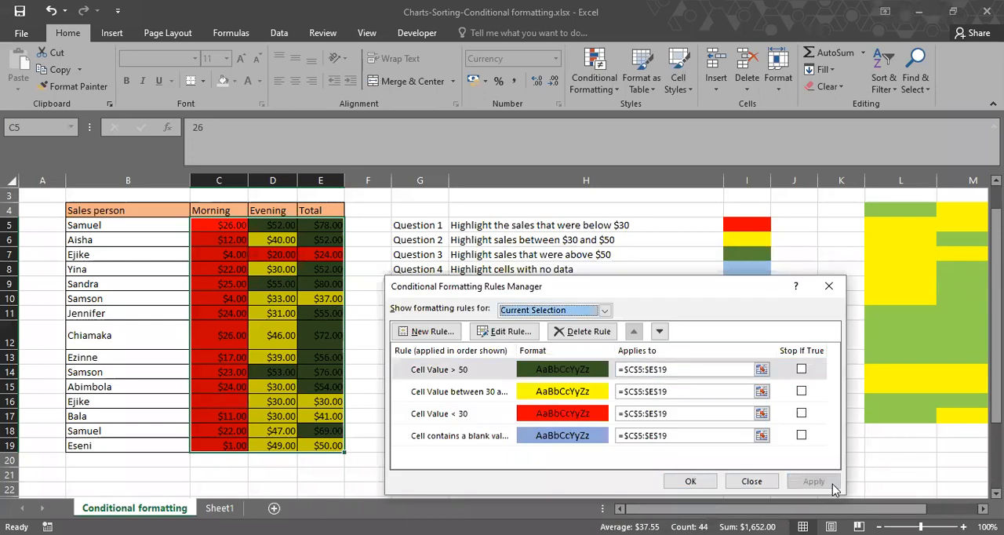
Review the blanks rule's settings for C5:E19 and reapply it to the sales figures.
click(546, 439)
double_click(545, 439)
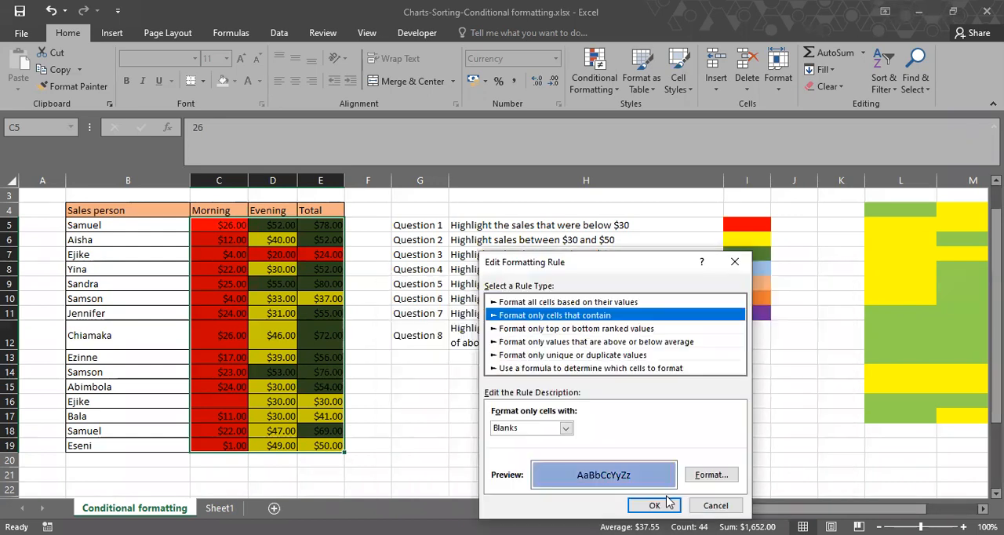
click(654, 505)
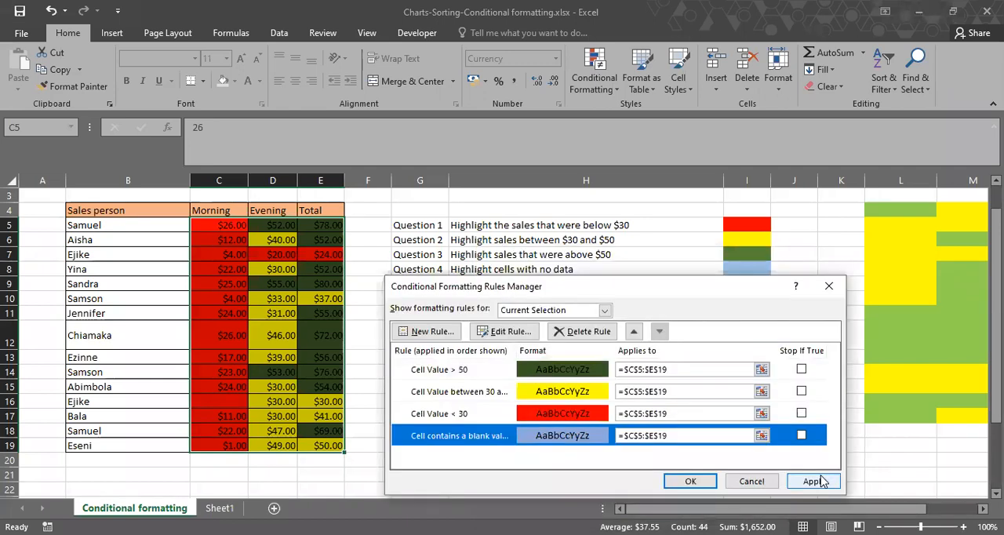
click(815, 481)
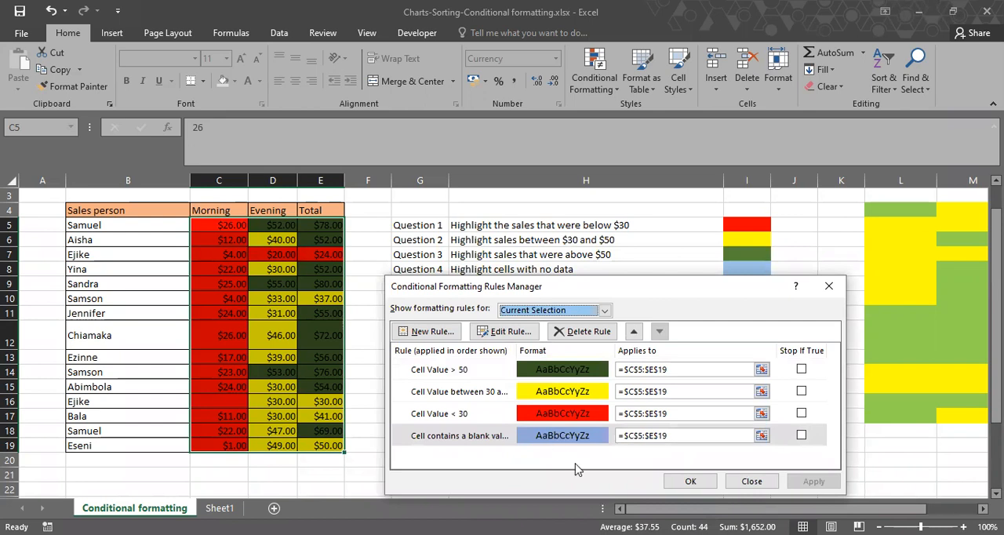
click(749, 482)
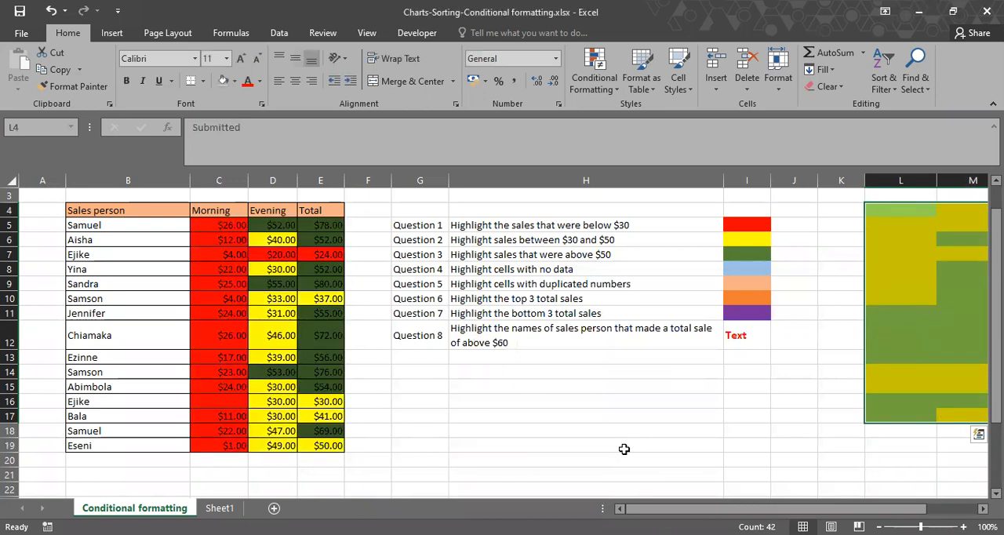
Change the blanks rule's fill to light orange and apply it to C5:E19.
click(621, 448)
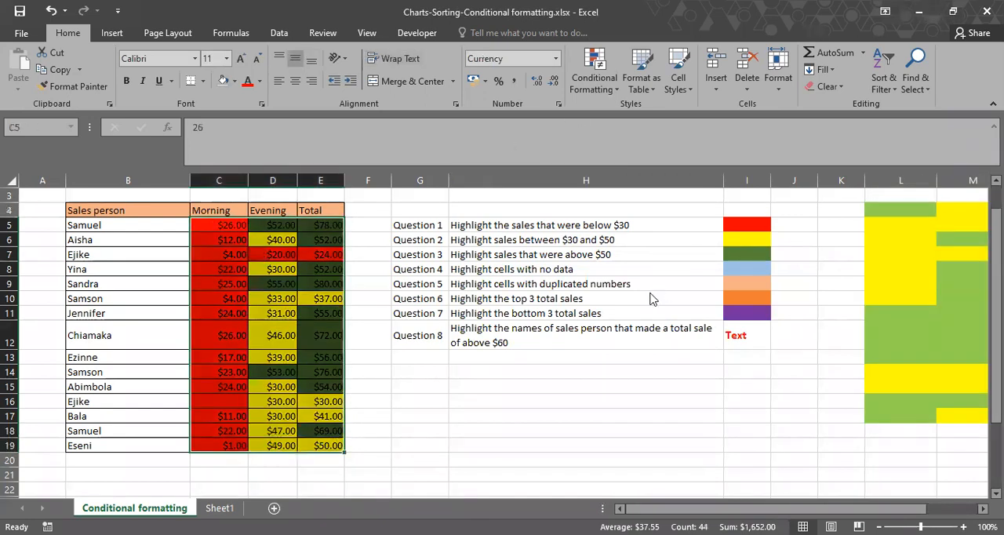
click(573, 434)
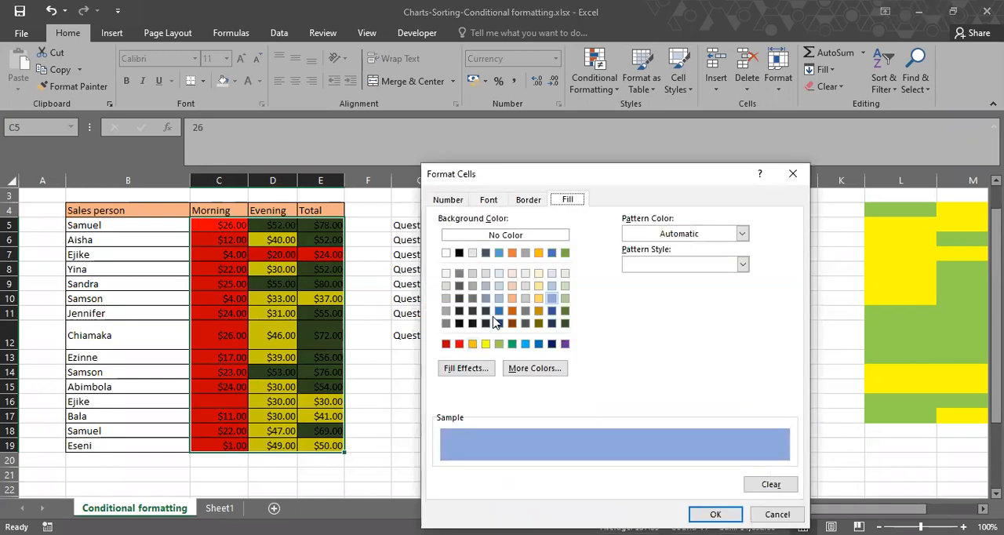
click(511, 298)
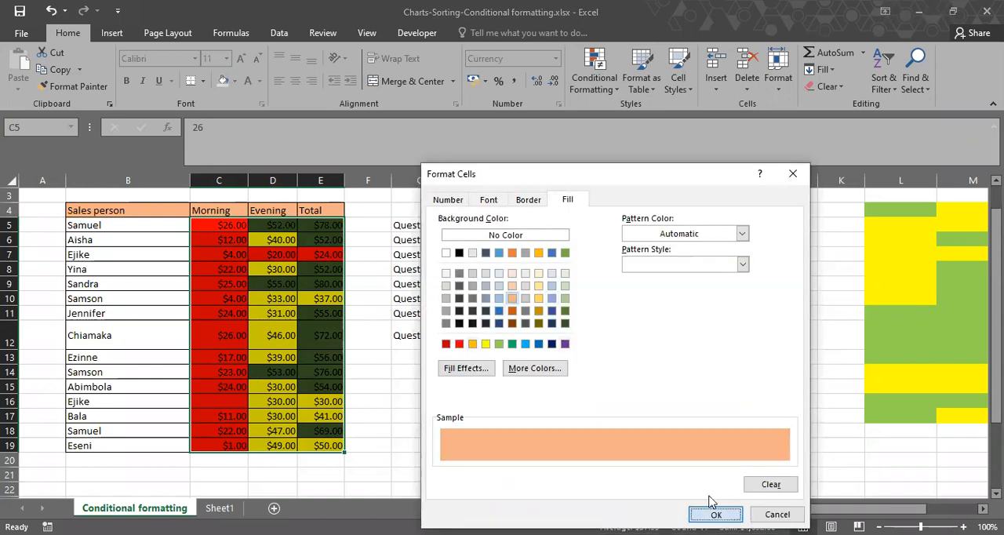
click(711, 510)
click(663, 508)
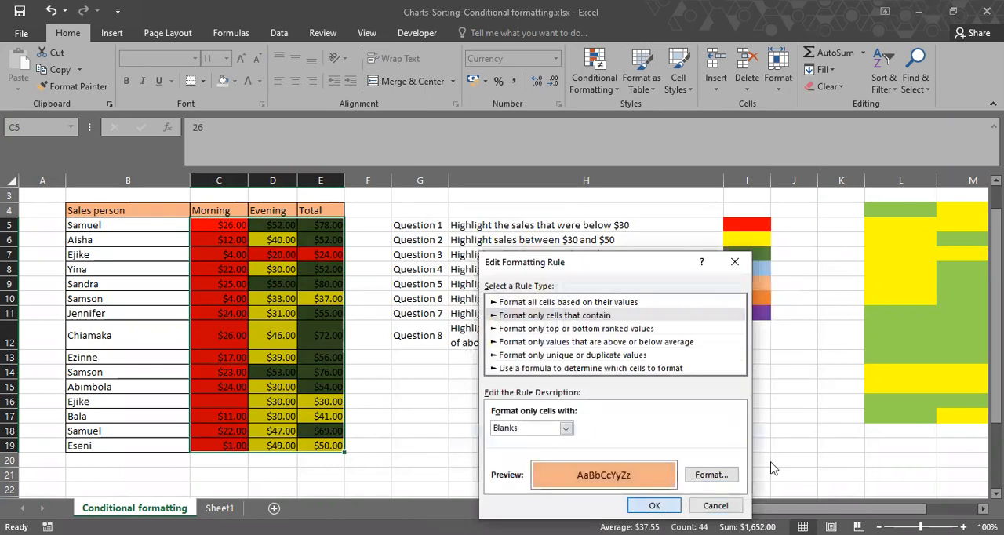
click(796, 480)
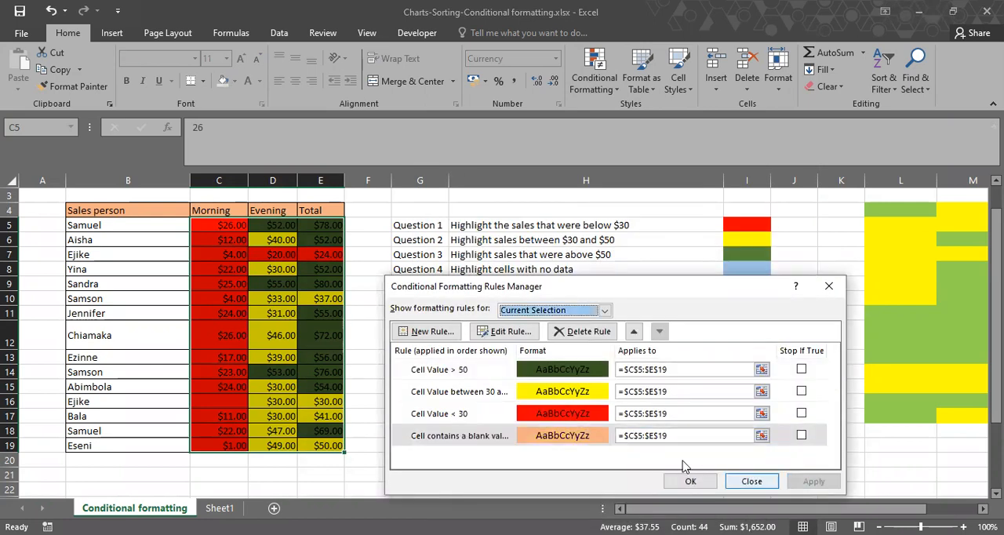
Set the blanks rule's fill back to light blue, matching the Question 4 color key, and apply it.
click(548, 442)
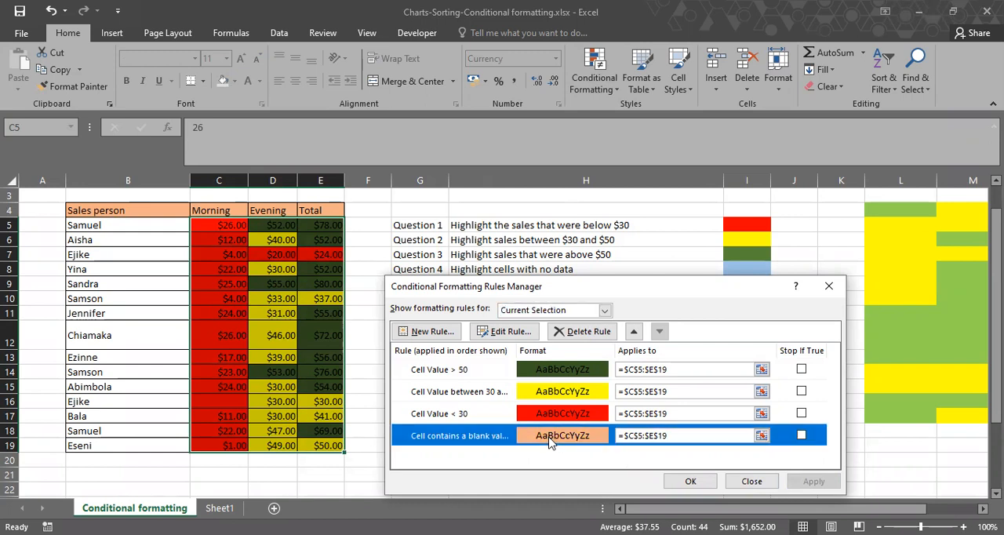
click(713, 481)
click(704, 478)
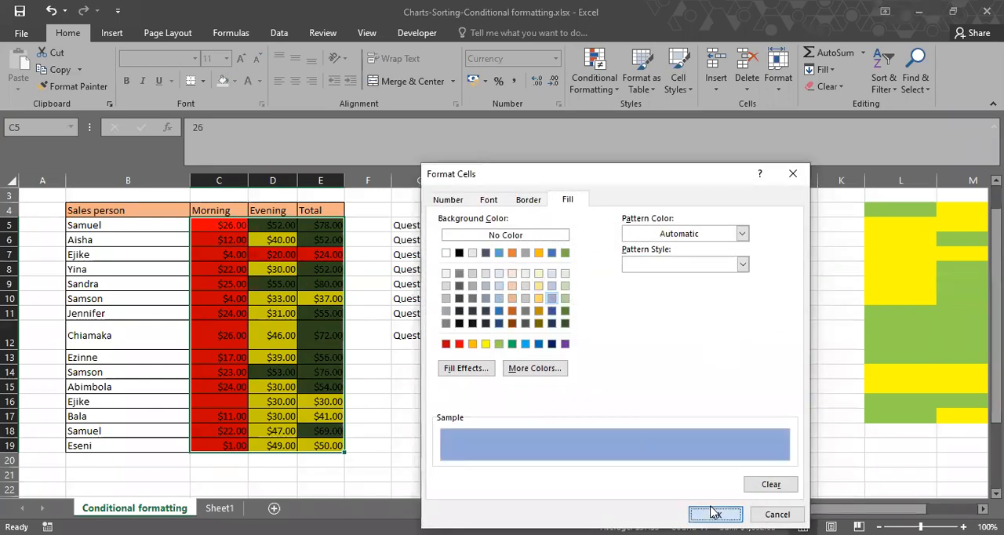
click(713, 512)
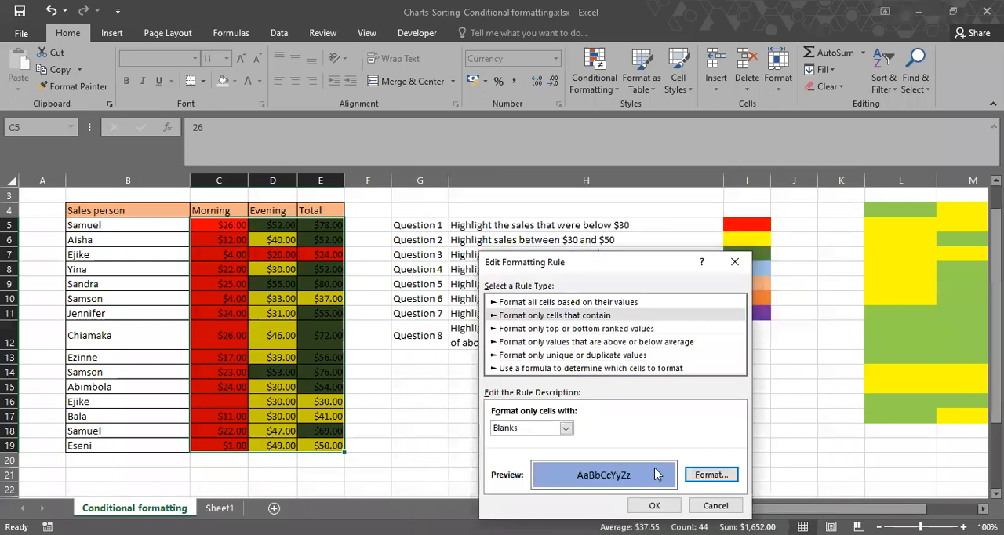
click(657, 507)
click(657, 505)
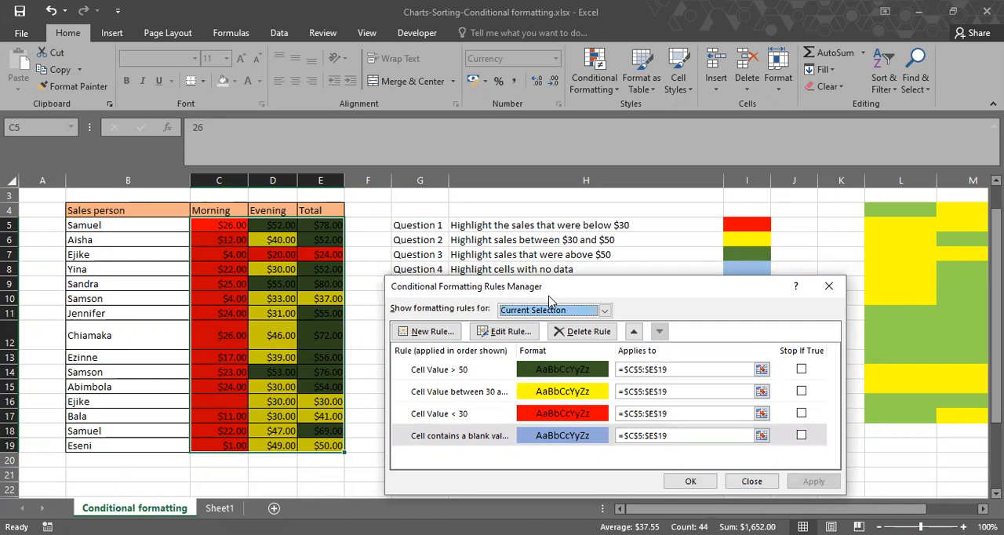
Create a new rule for C5:E19 that formats only duplicate values.
drag(537, 296, 534, 313)
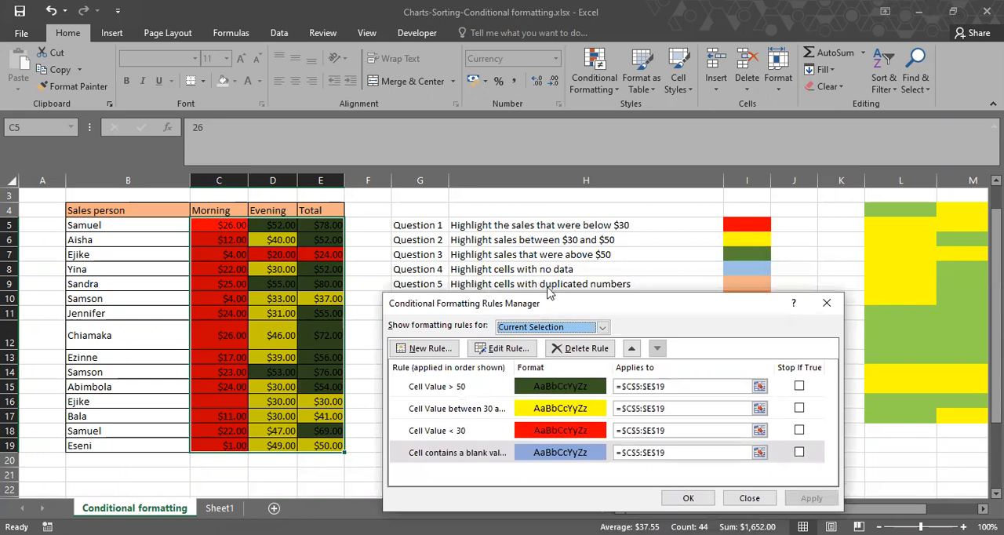
click(439, 354)
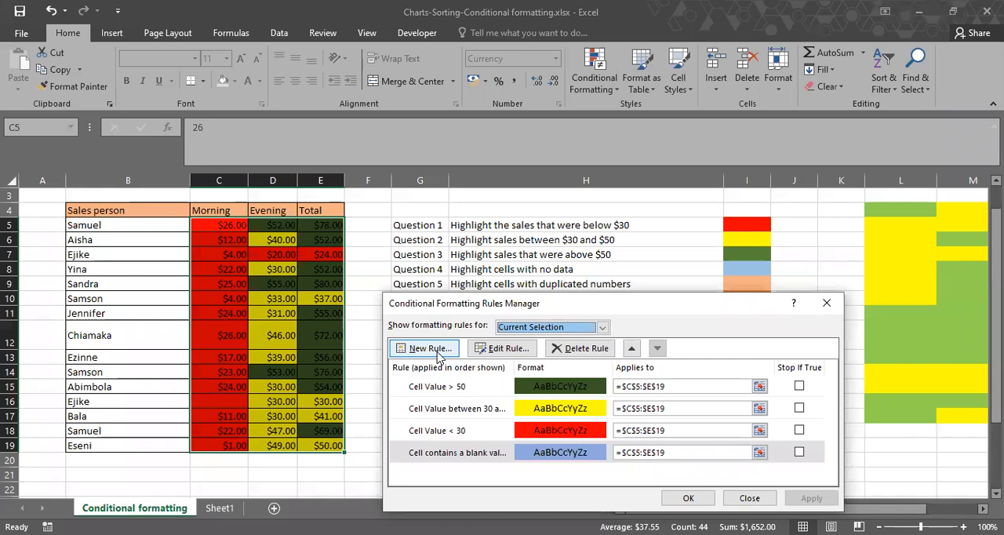
click(437, 352)
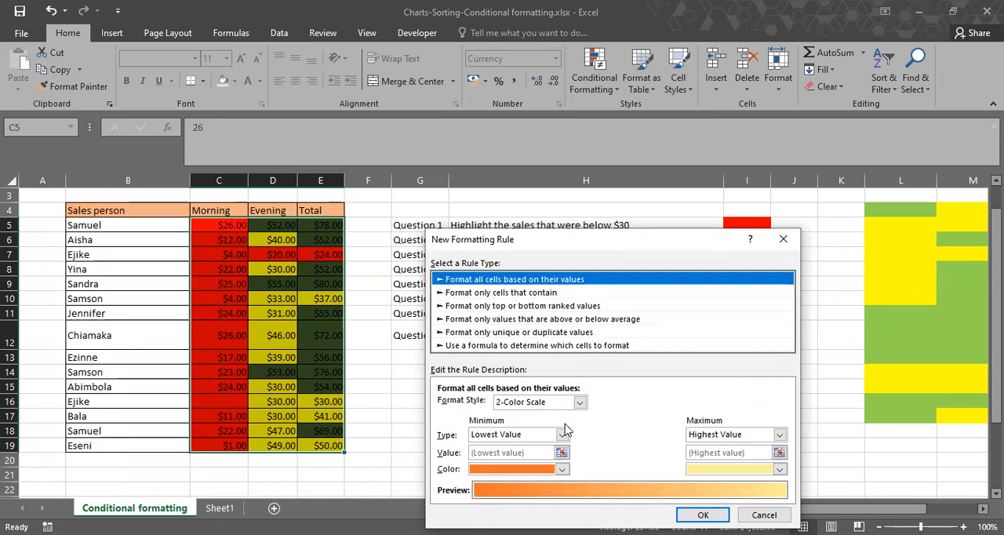
key(Down)
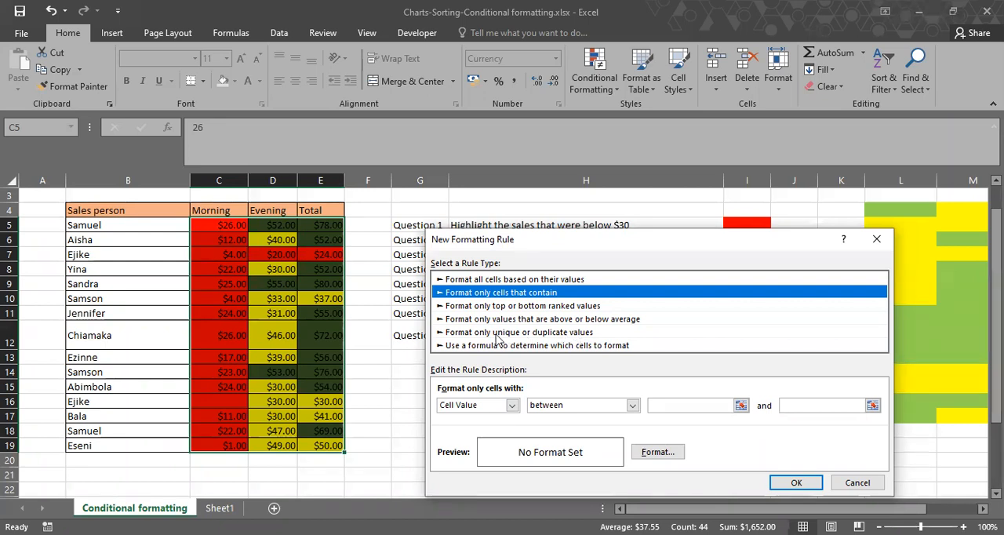
click(577, 333)
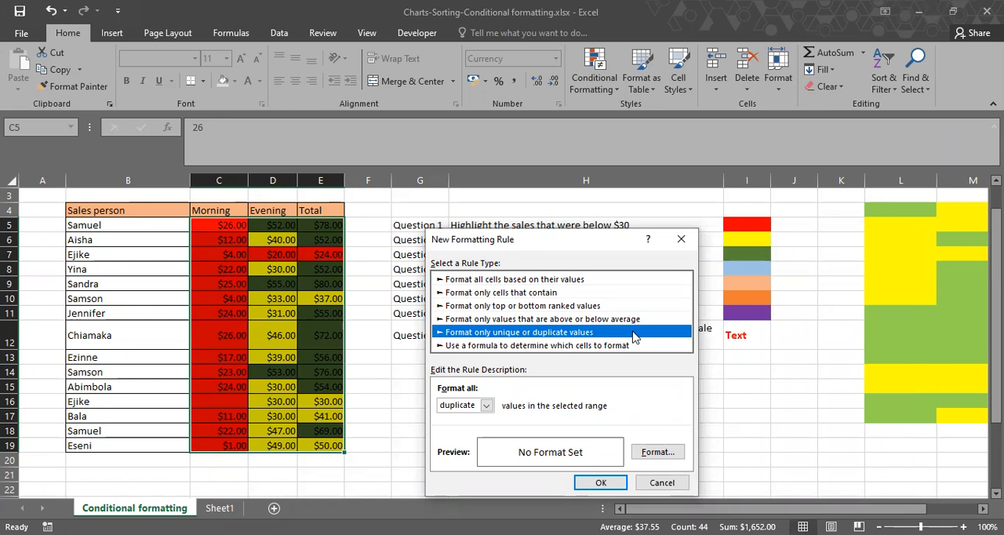
Give the duplicate values rule a light orange fill, matching the Question 5 color key, and apply it to the sales figures.
click(657, 452)
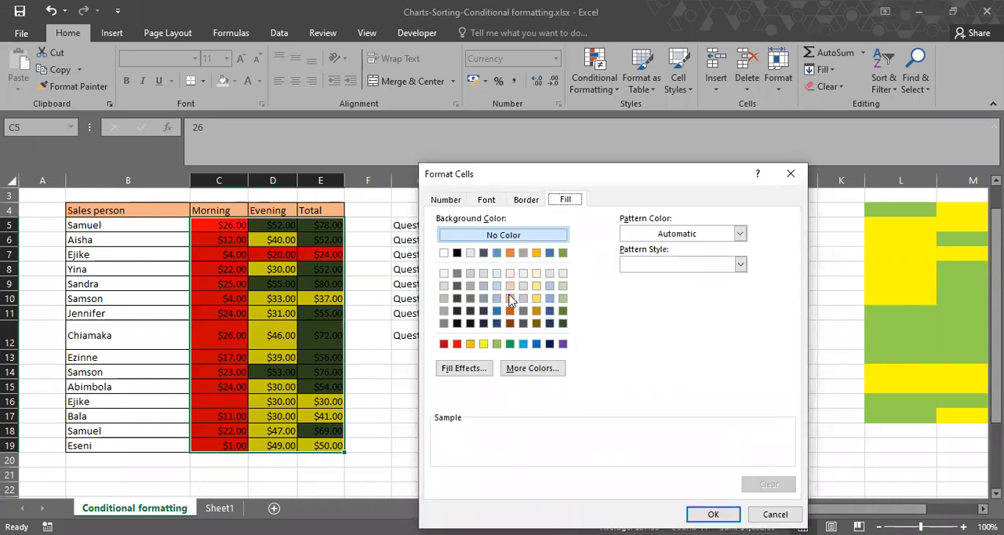
click(510, 299)
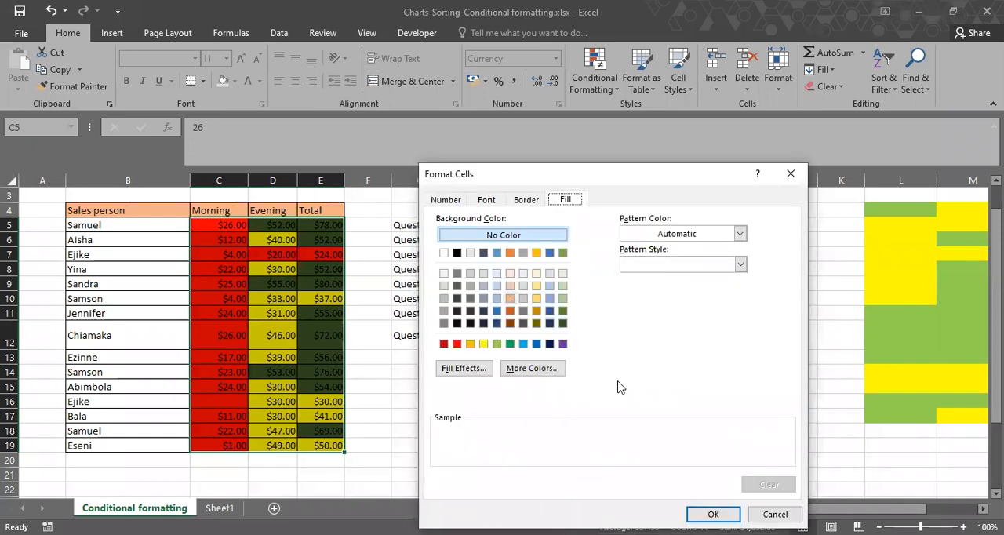
click(703, 510)
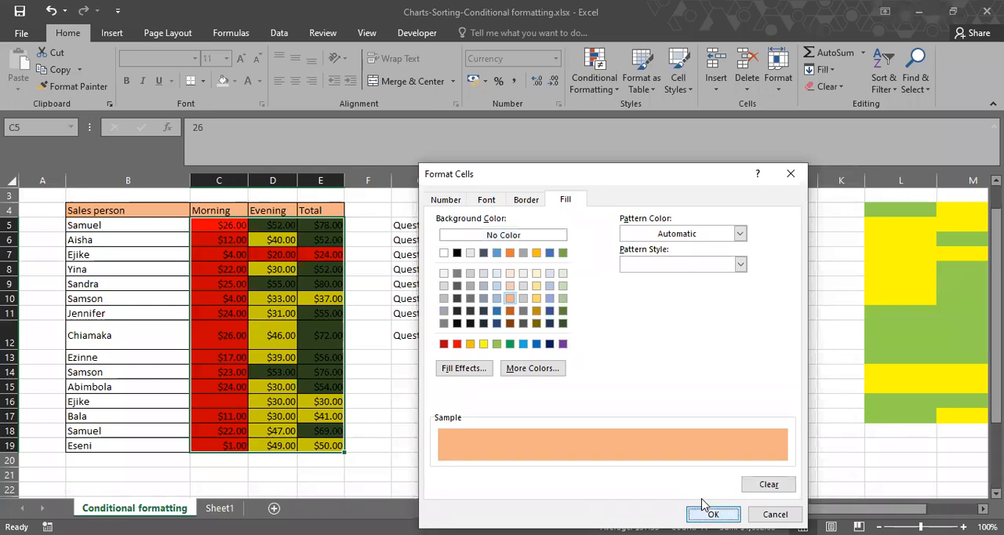
click(606, 481)
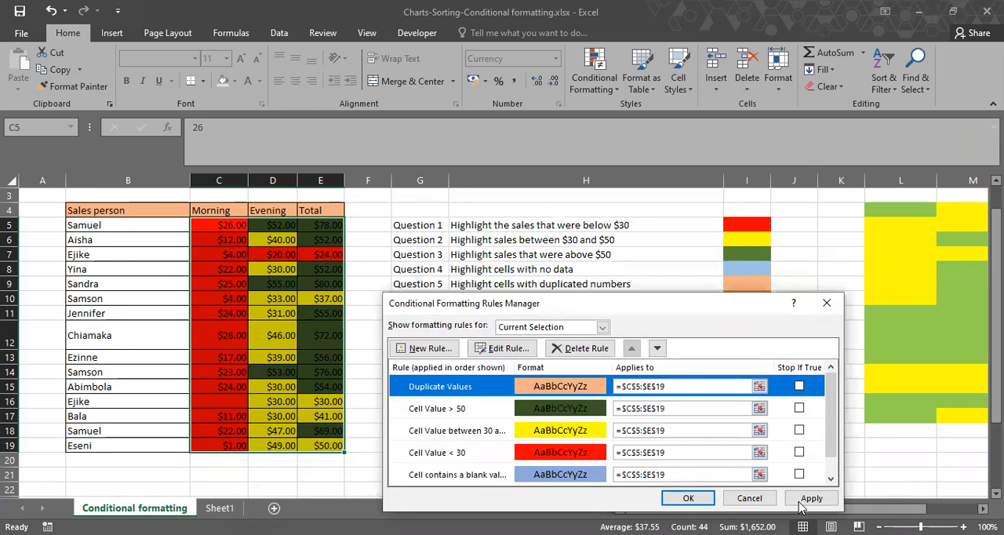
click(799, 502)
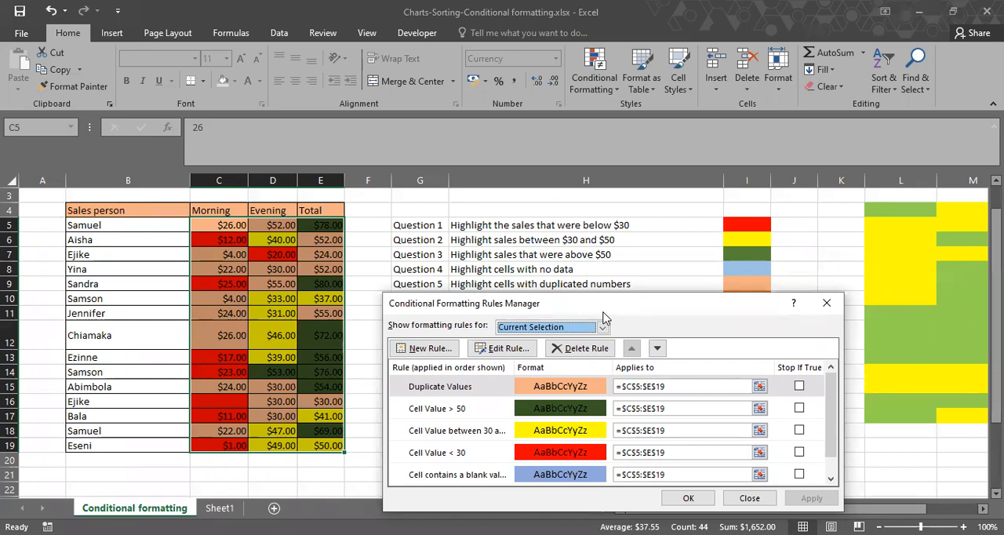
drag(604, 313, 596, 328)
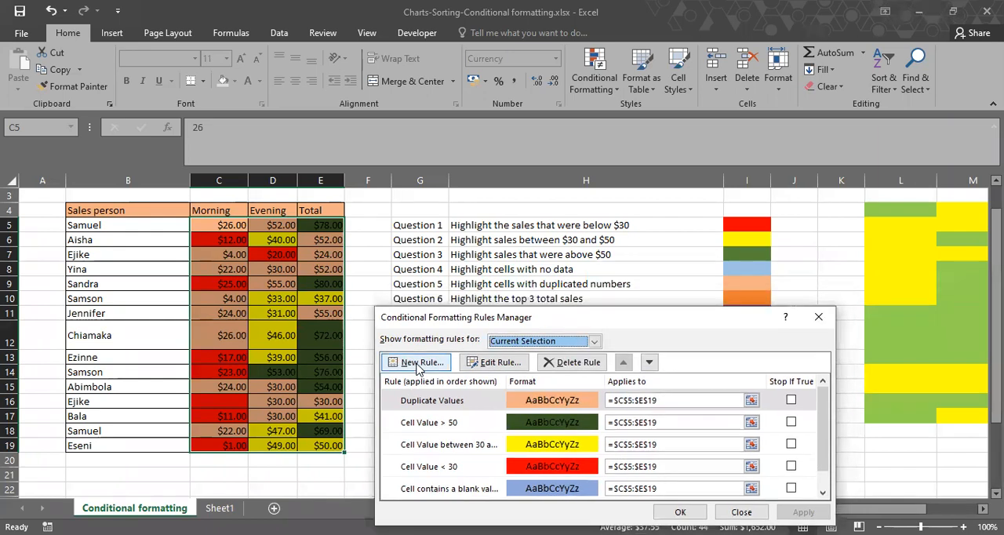
click(417, 365)
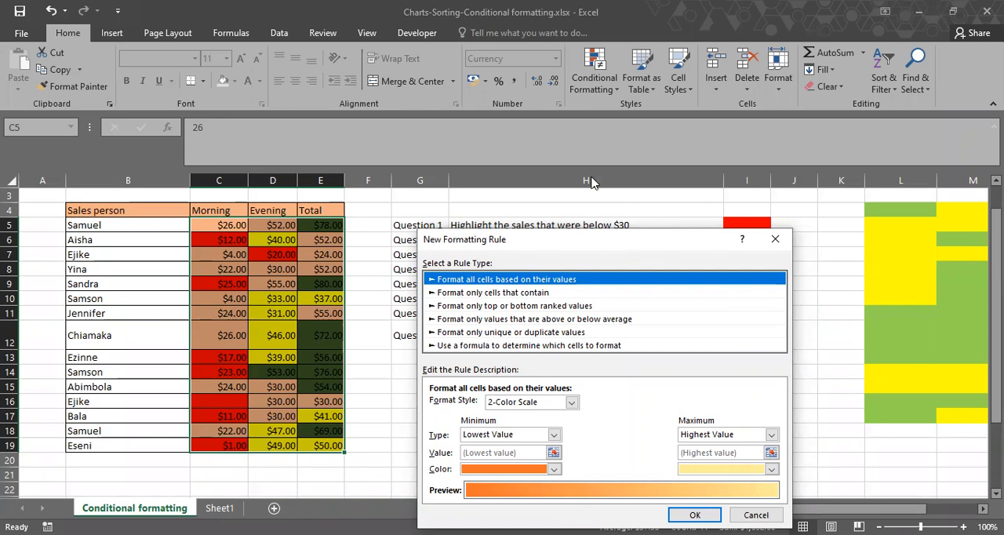
drag(554, 239, 595, 144)
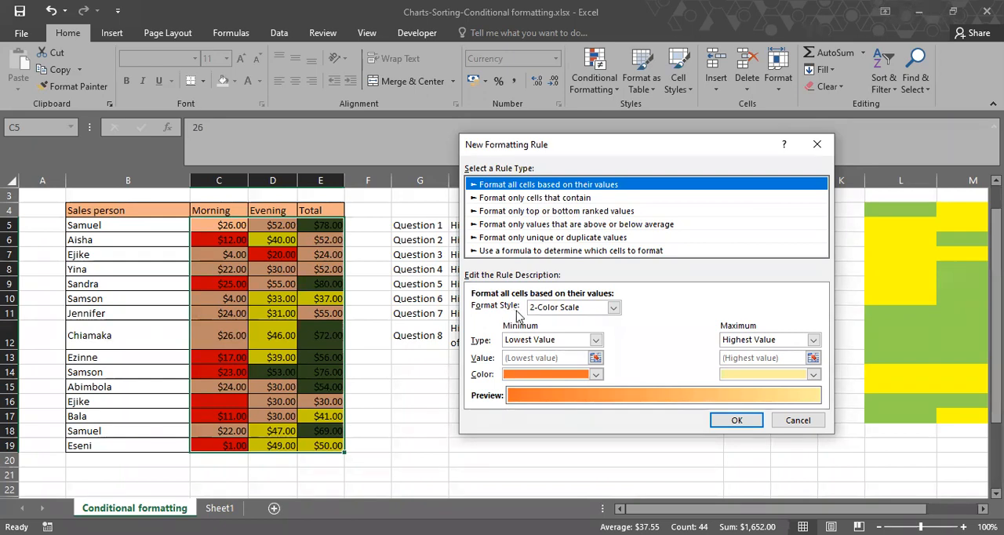
click(511, 310)
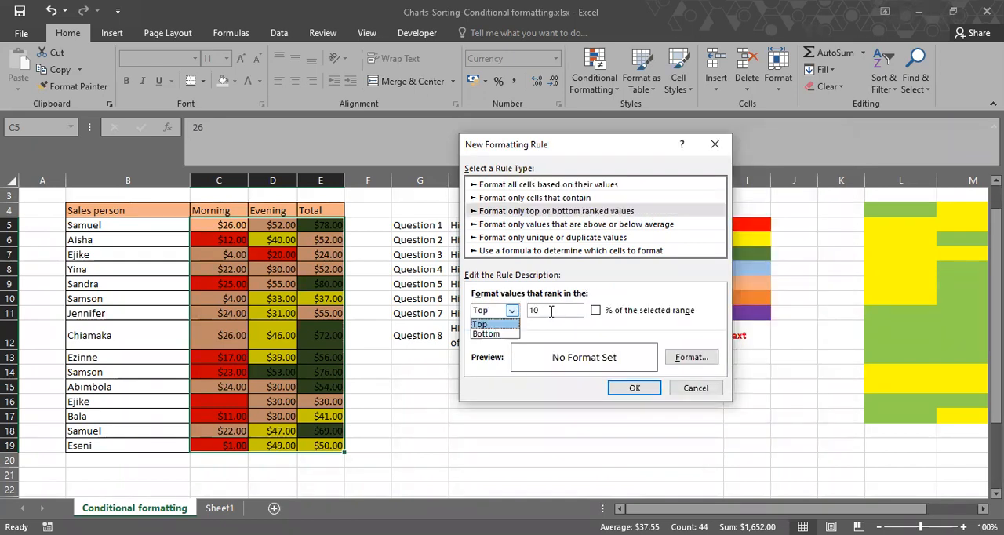
click(551, 311)
click(552, 311)
key(BackSpace)
key(BackSpace)
text(3)
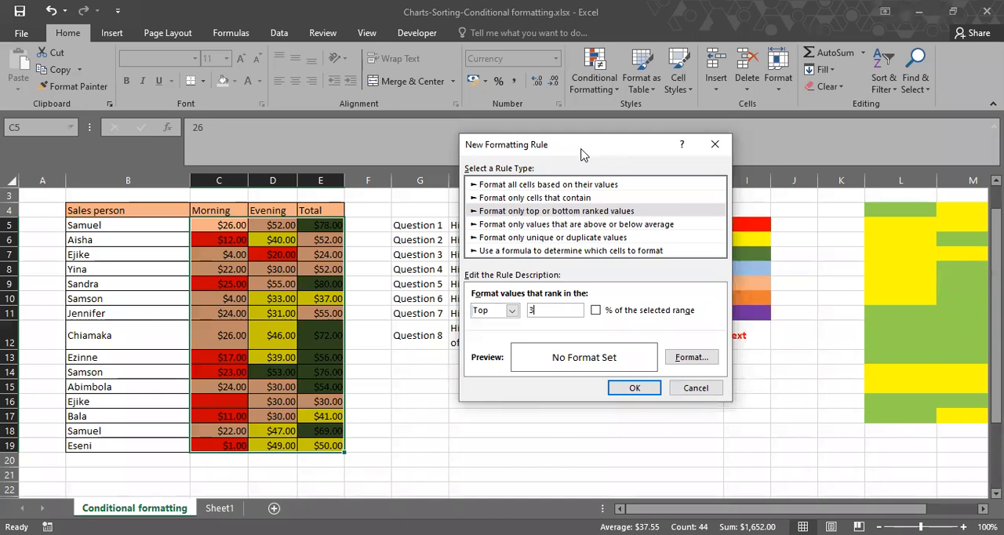
drag(581, 153, 264, 176)
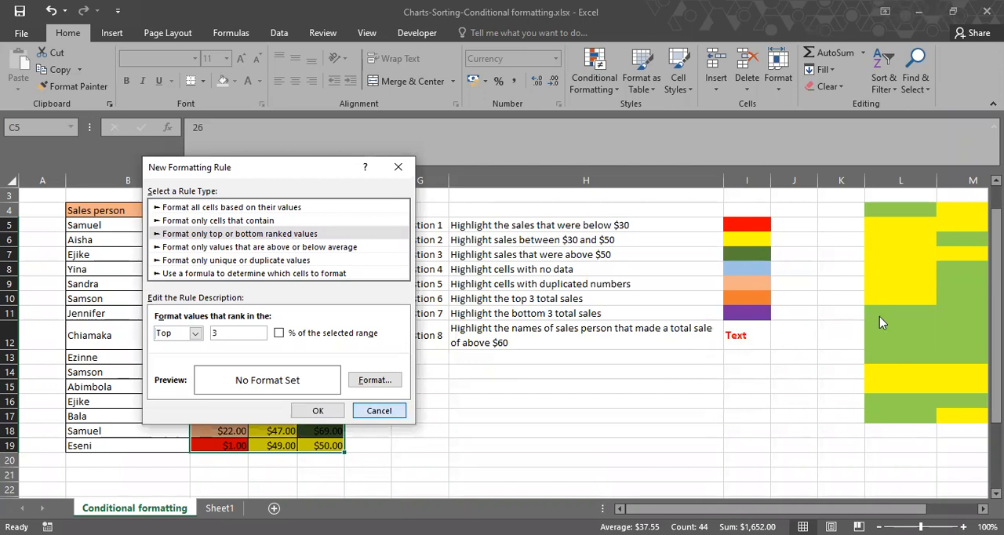
key(Escape)
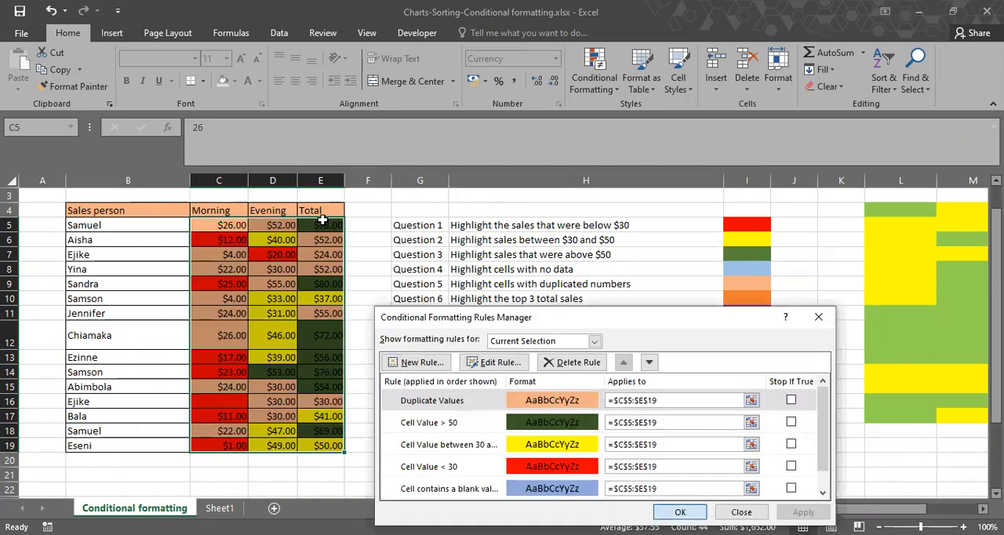
key(Escape)
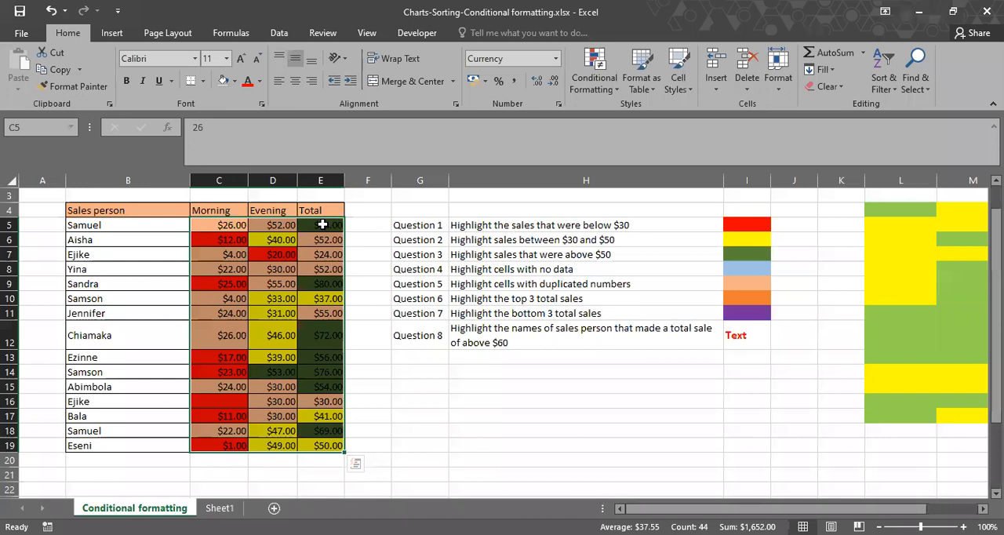
Create a new rule for the totals in E5:E19 that formats only the top 3 ranked values.
drag(322, 225, 322, 444)
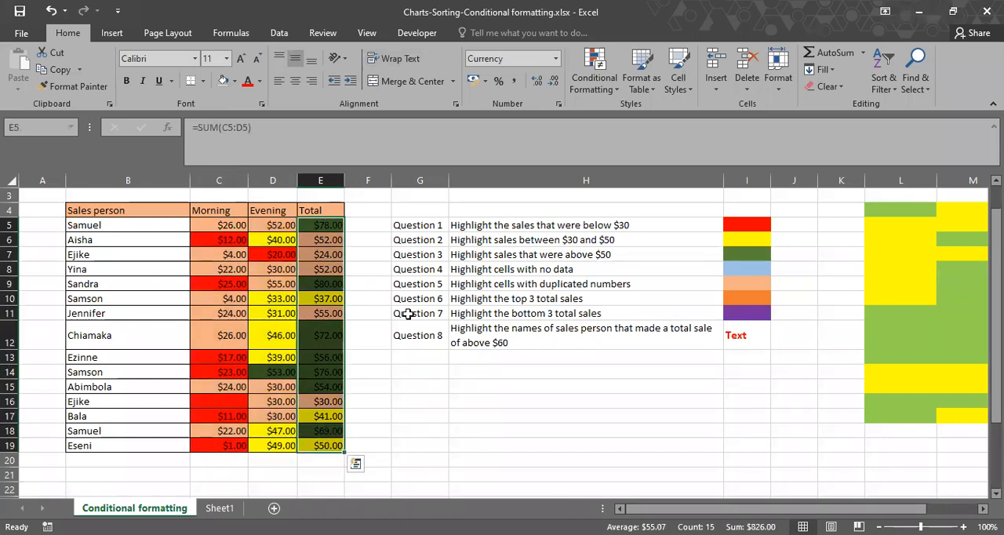
click(609, 85)
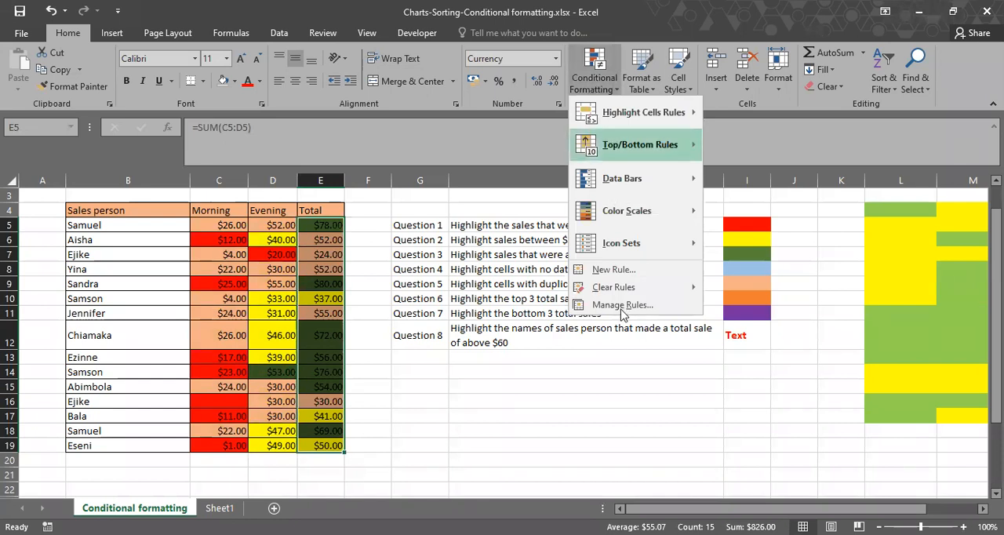
key(Up)
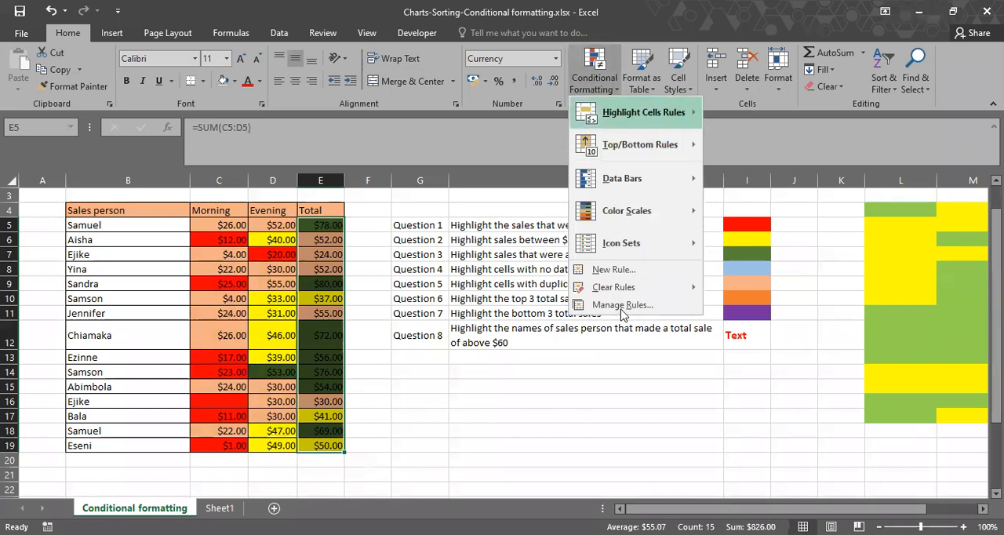
click(622, 305)
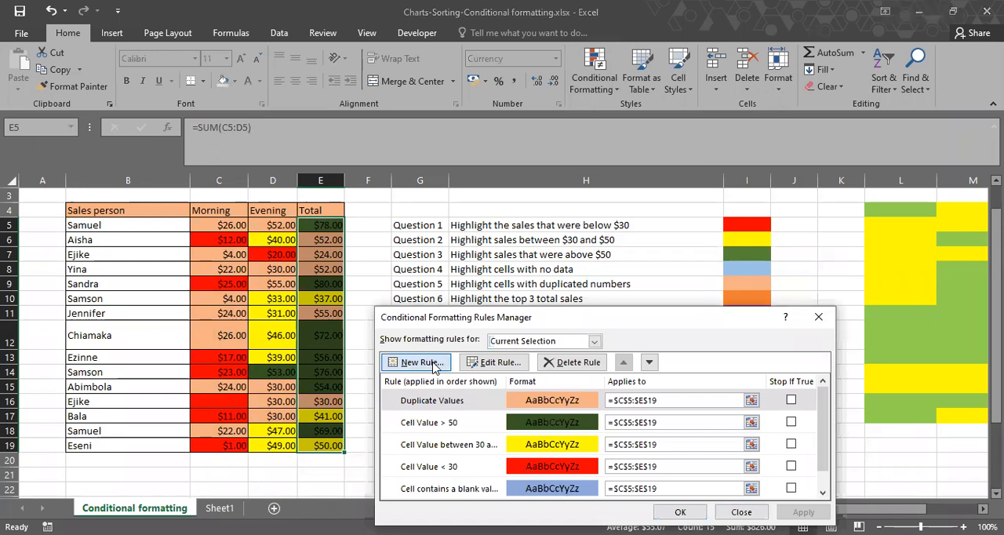
click(424, 364)
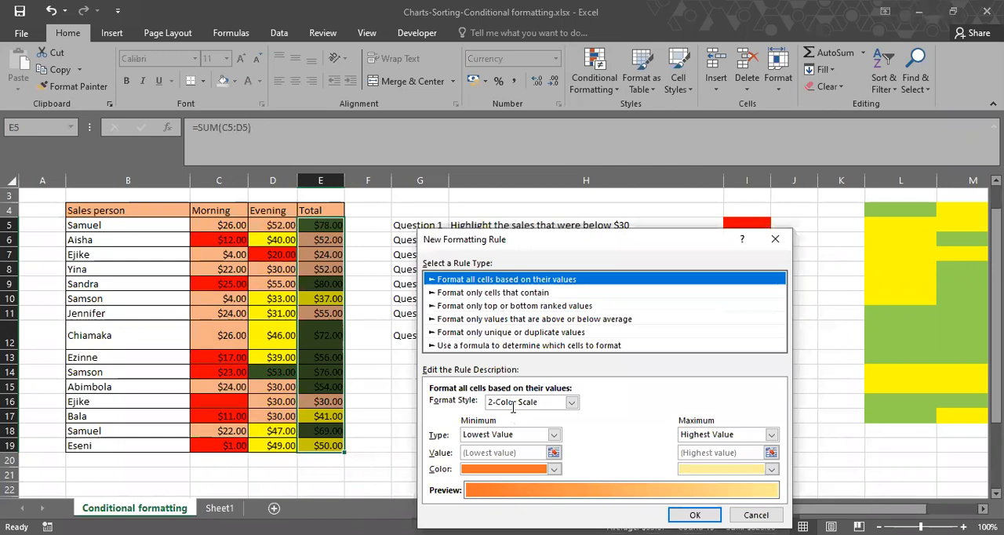
click(514, 305)
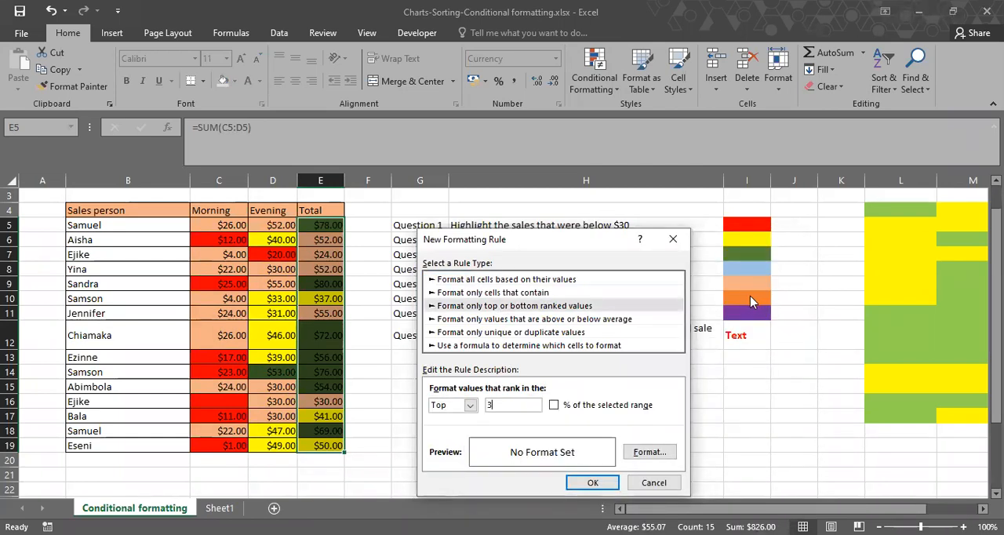
Give the top 3 rule an orange fill, matching the Question 6 color key, and apply it to the totals.
click(637, 461)
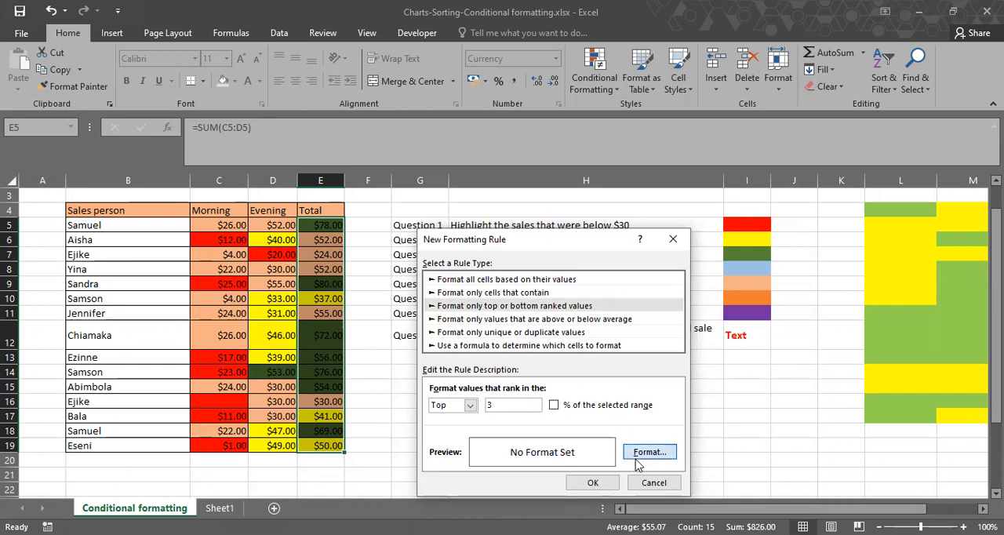
click(649, 451)
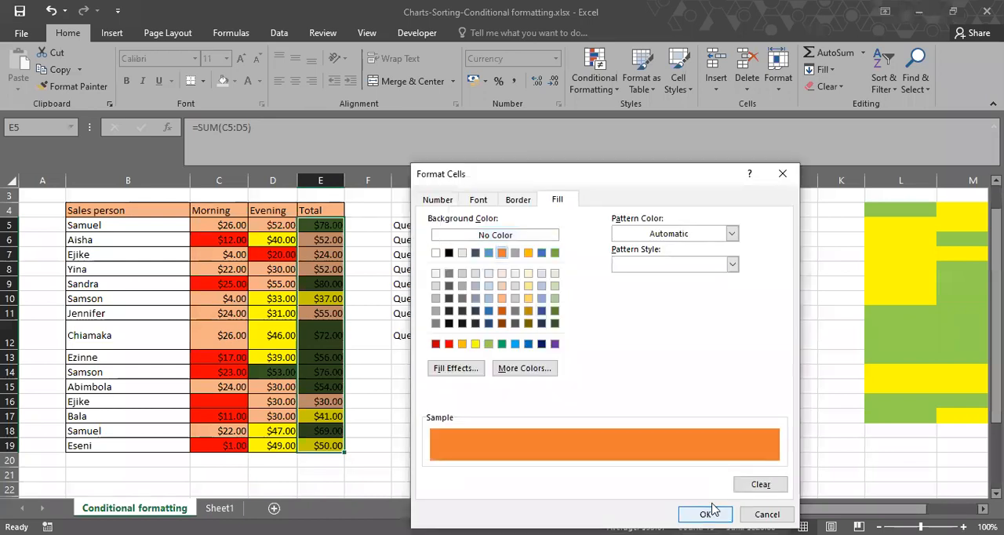
click(705, 514)
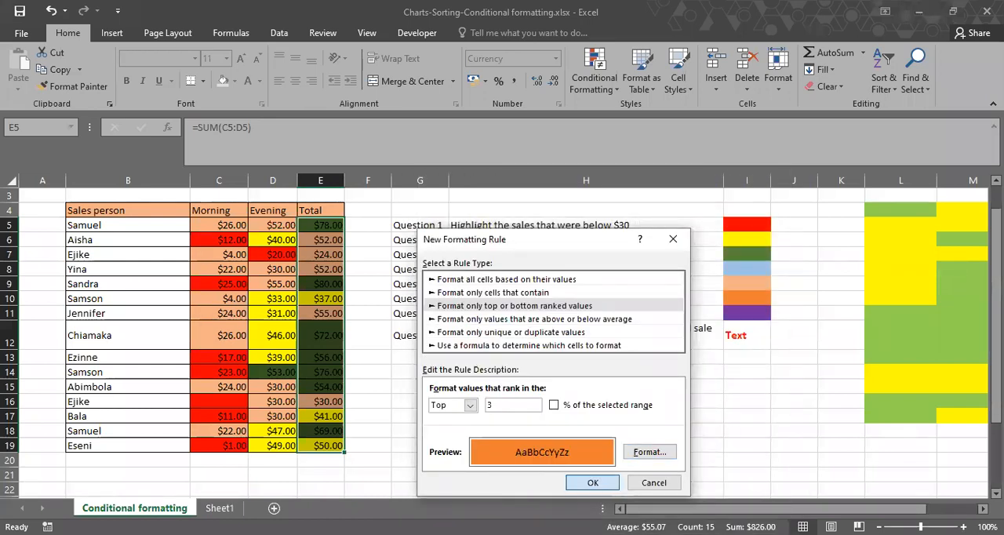
click(592, 483)
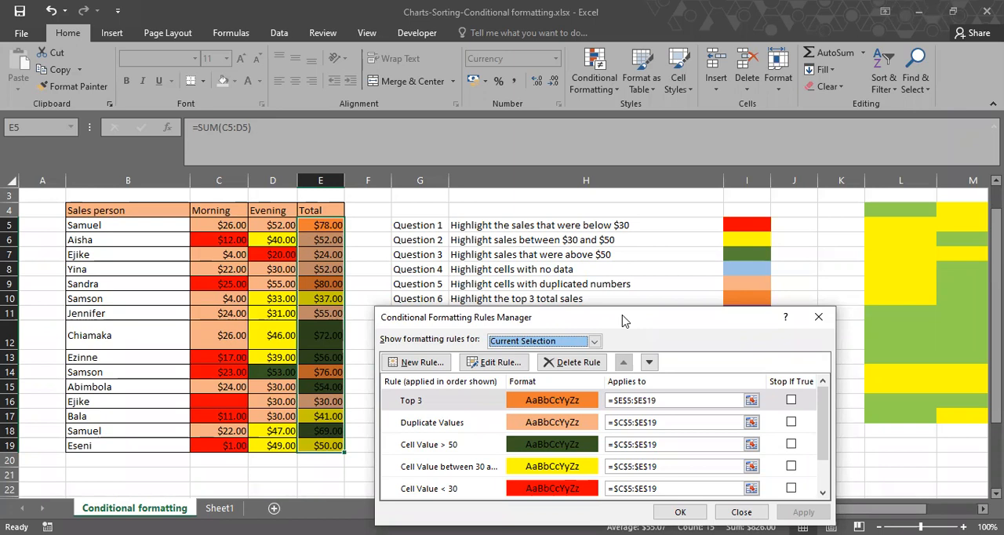
Create another rule for the totals in E5:E19 that formats only the bottom 3 ranked values.
drag(621, 321, 723, 84)
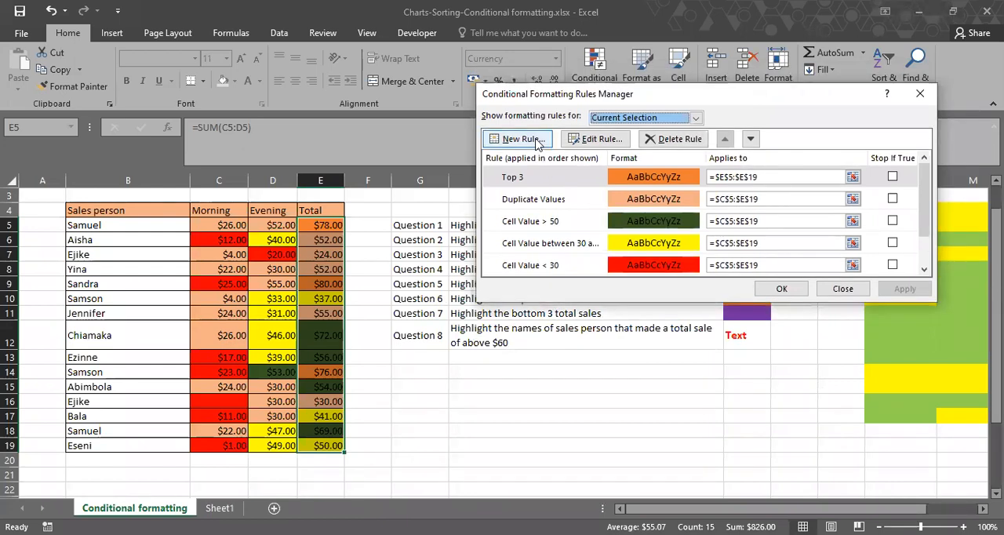
click(536, 139)
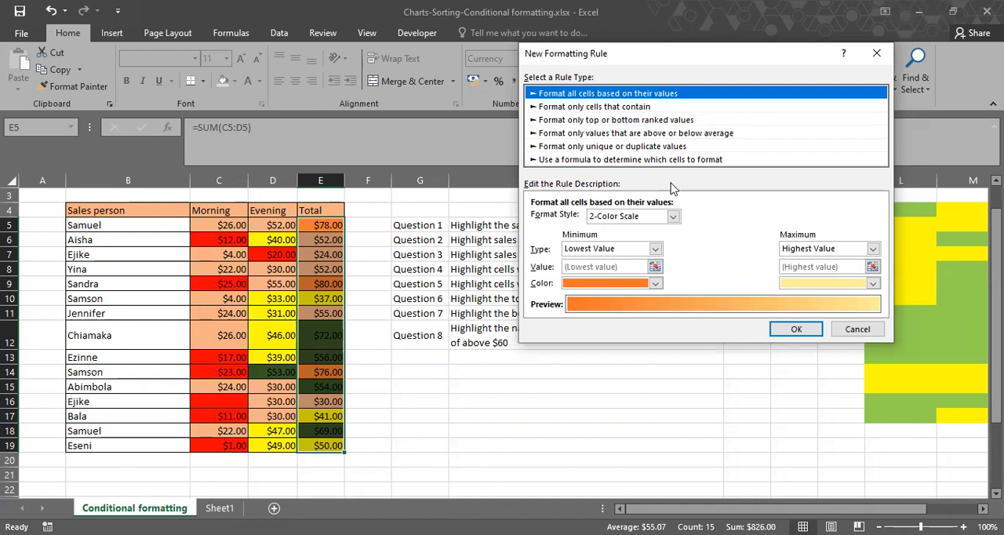
key(Down)
key(Down)
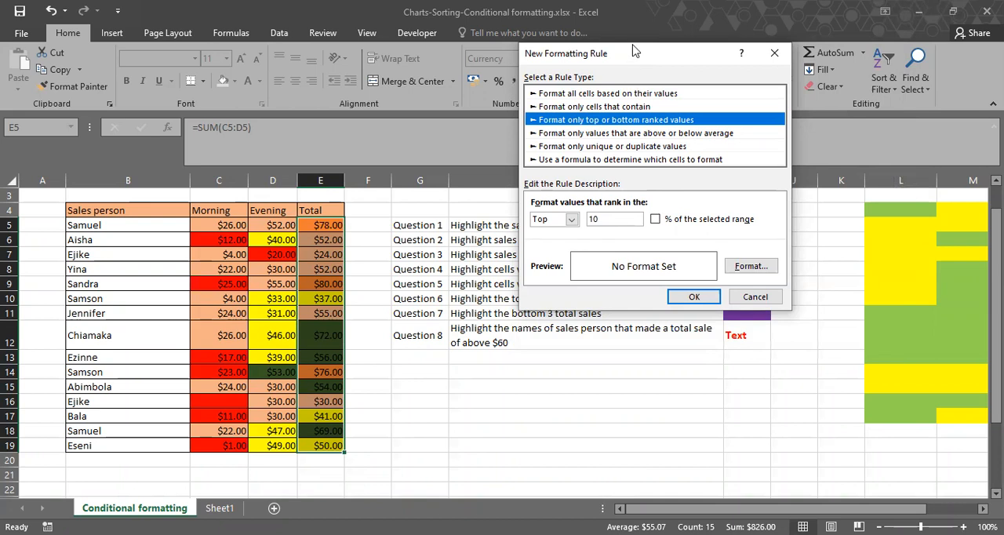
drag(635, 51, 629, 35)
click(549, 202)
click(563, 229)
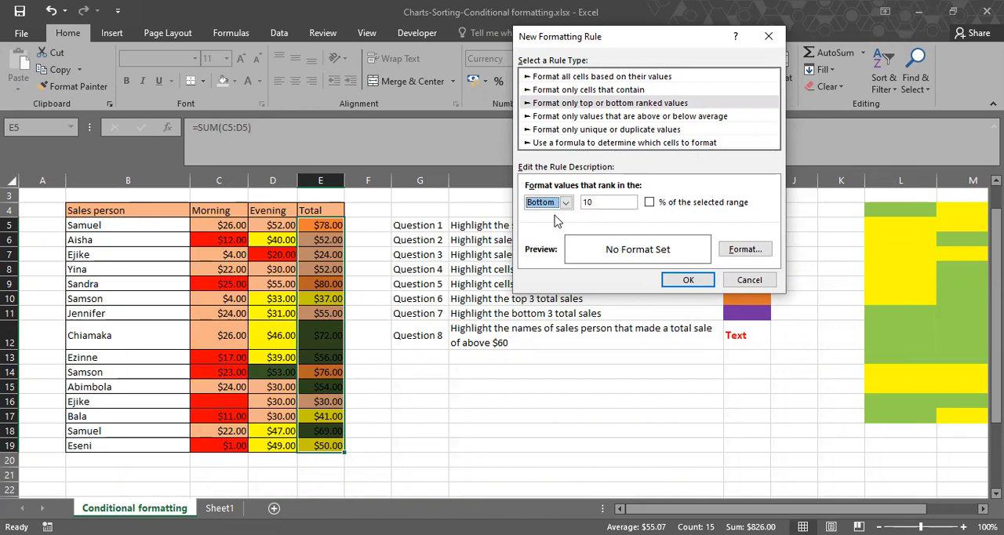
click(606, 202)
key(BackSpace)
key(BackSpace)
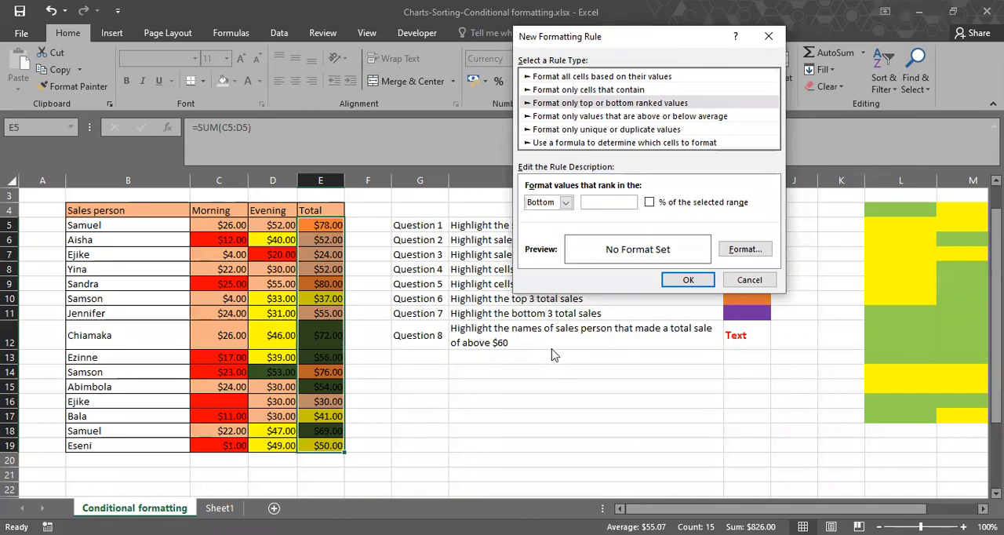
text(3)
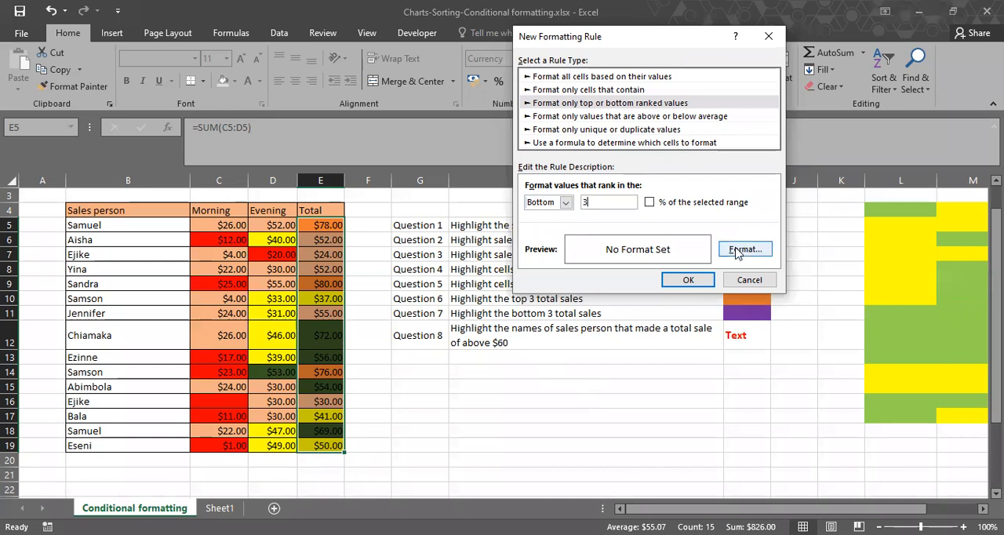
Give the bottom 3 rule a purple fill, matching the Question 7 color key, and apply it to the totals.
click(736, 251)
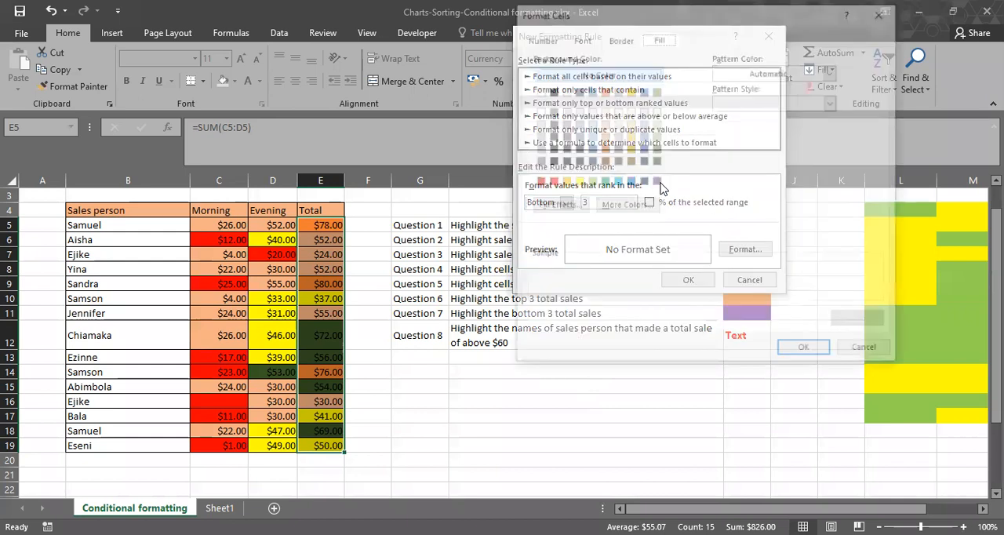
click(658, 182)
click(807, 353)
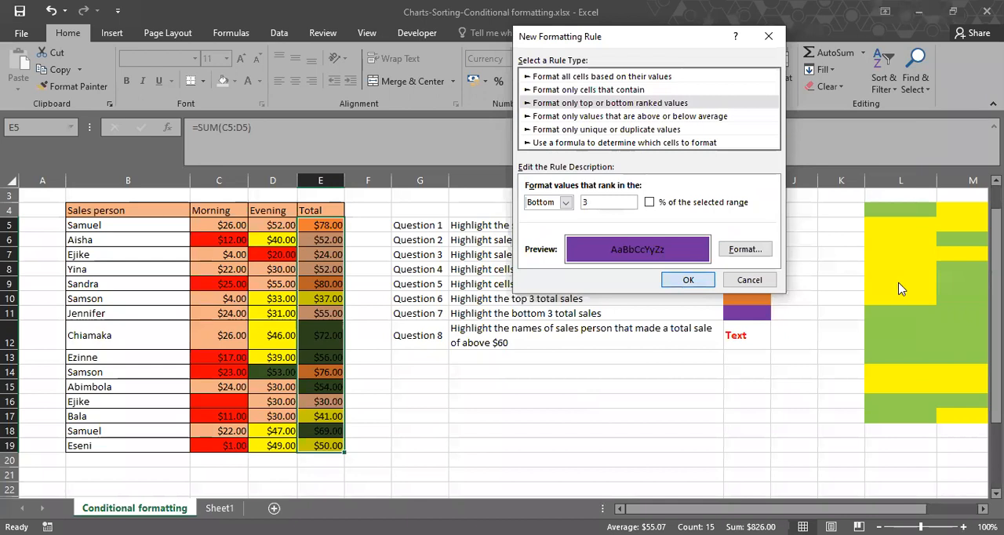
key(Return)
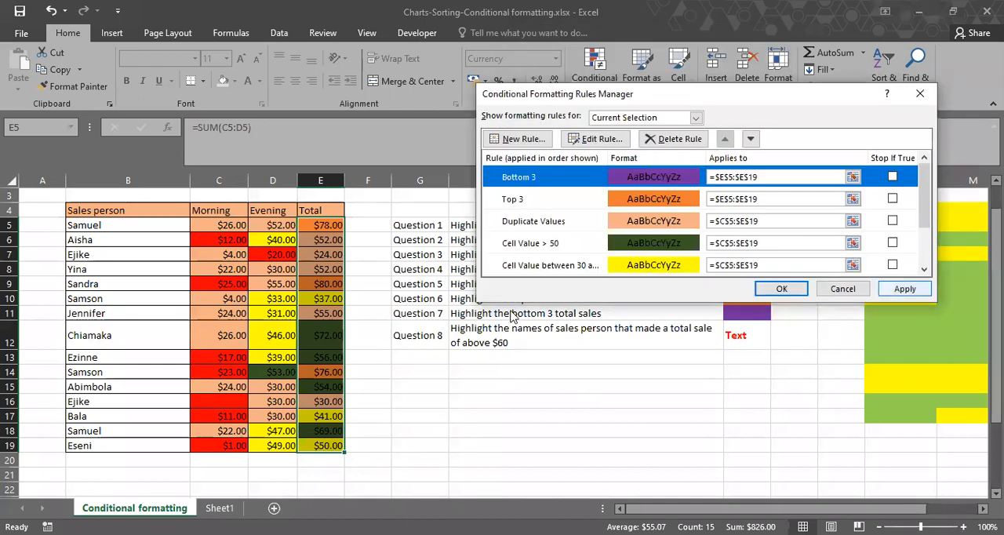
key(Return)
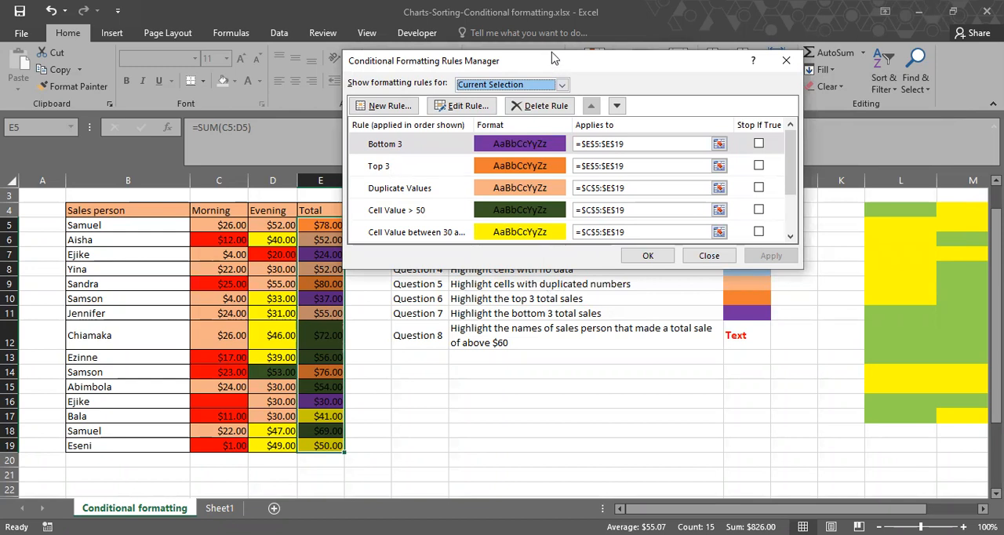
Review the condition and fill format of the blanks rule at the end of the rule list.
drag(553, 58, 546, 48)
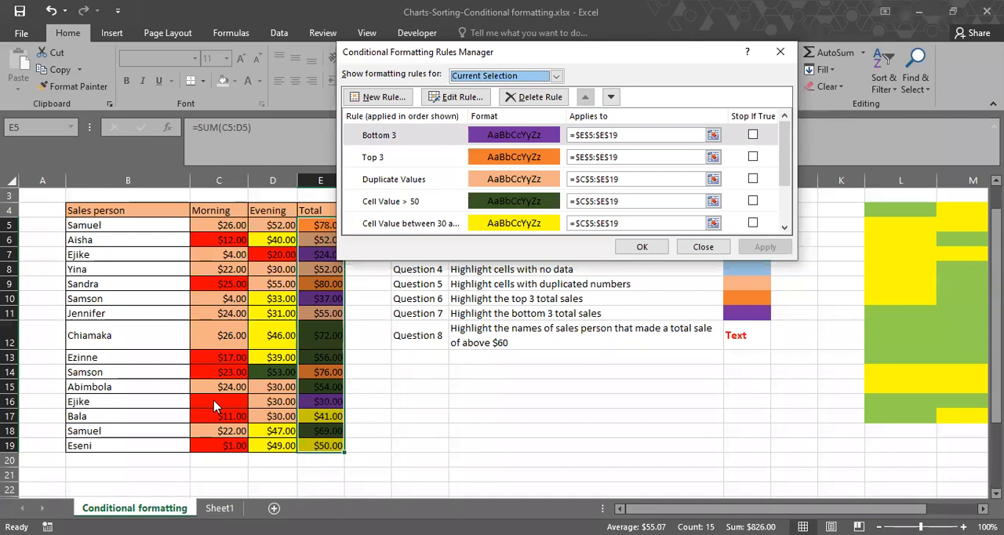
scroll(527, 200, down, 1)
double_click(527, 199)
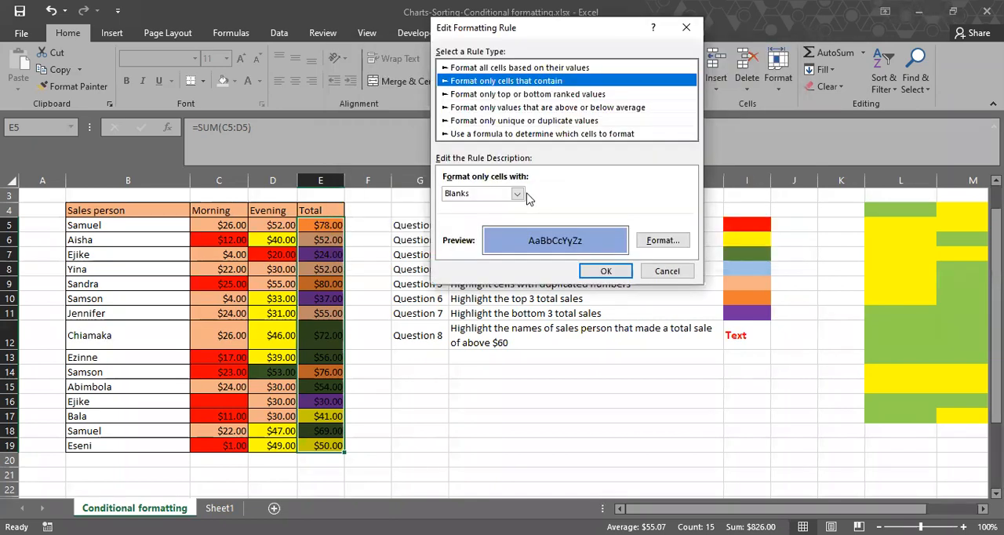
click(673, 241)
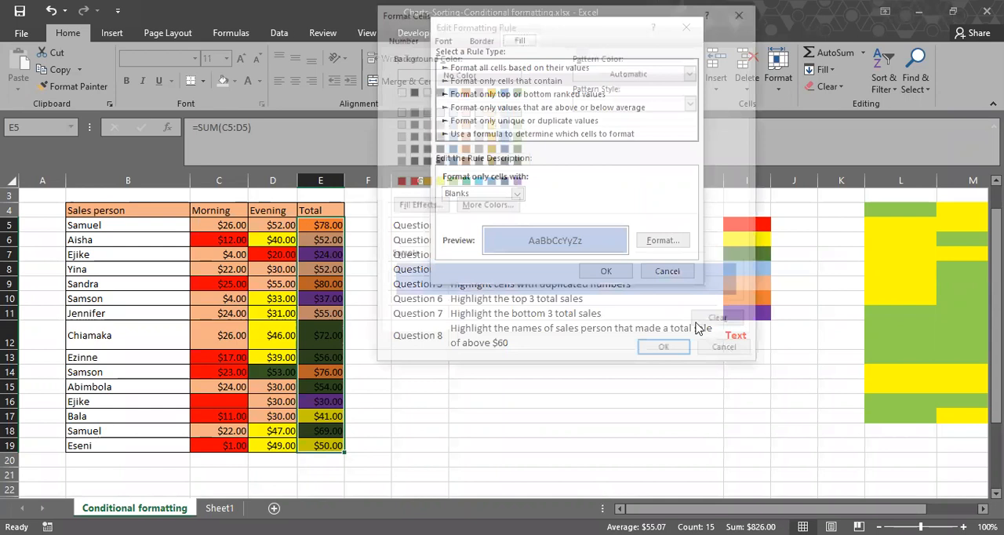
click(727, 353)
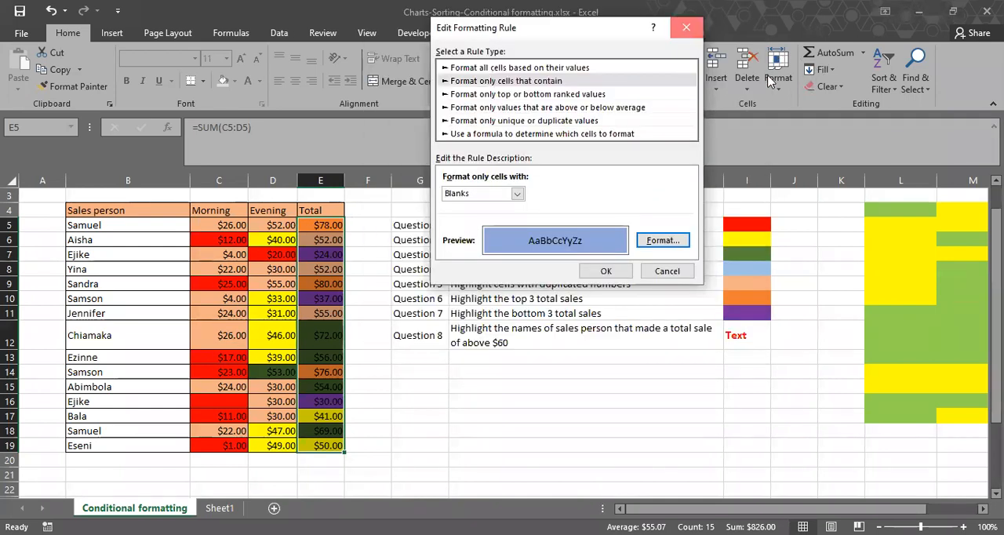
key(Return)
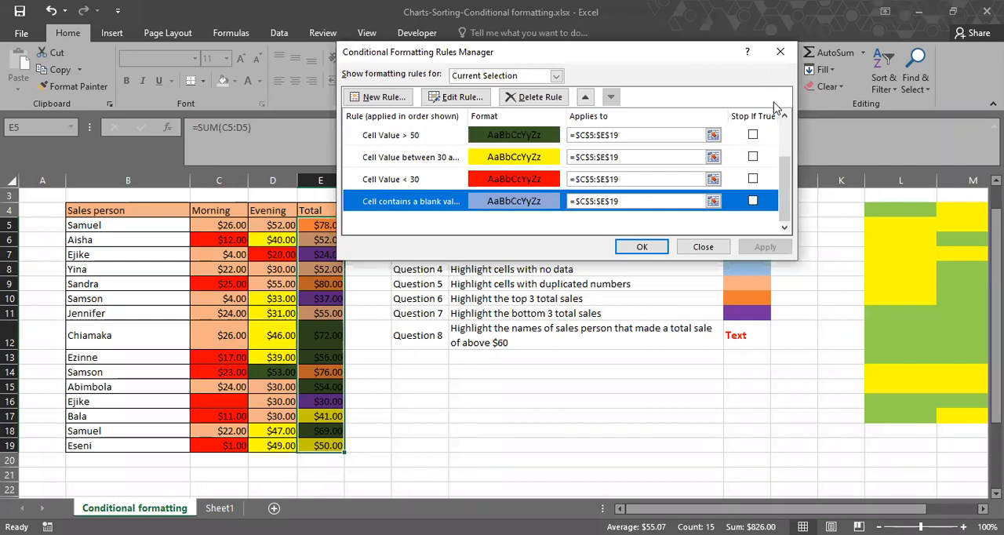
Move the blanks rule to first place in the rule order and apply the new precedence.
click(585, 96)
click(586, 97)
click(586, 97)
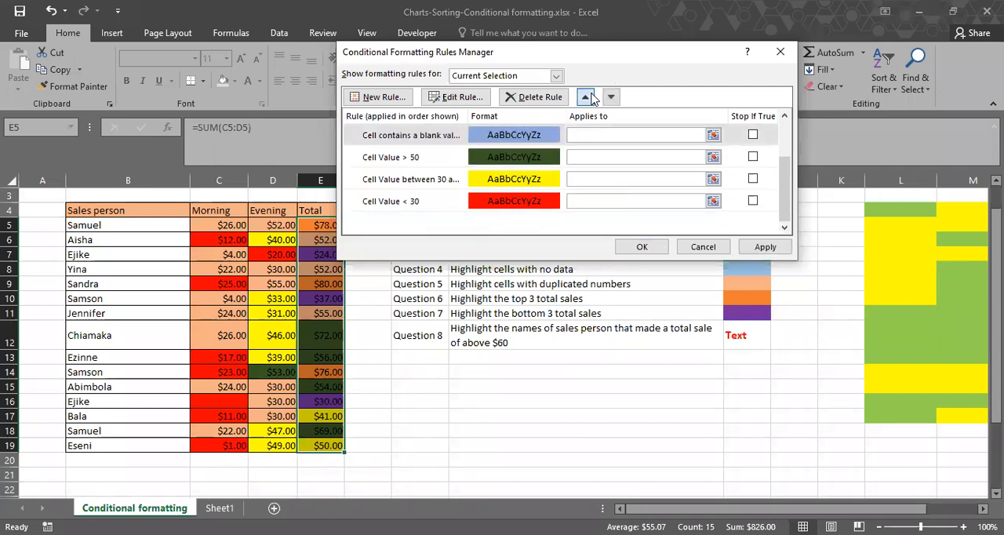
click(586, 96)
click(586, 97)
click(586, 96)
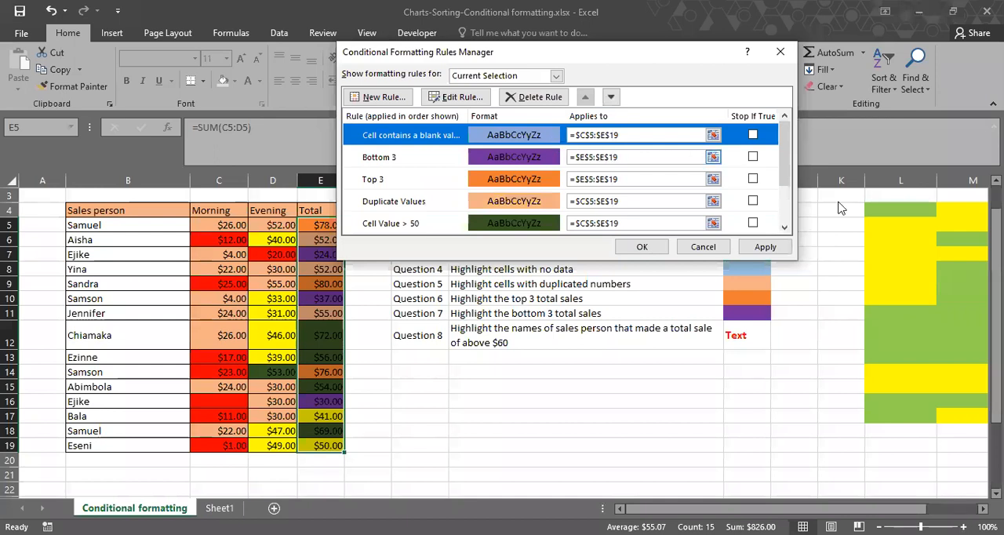
click(772, 247)
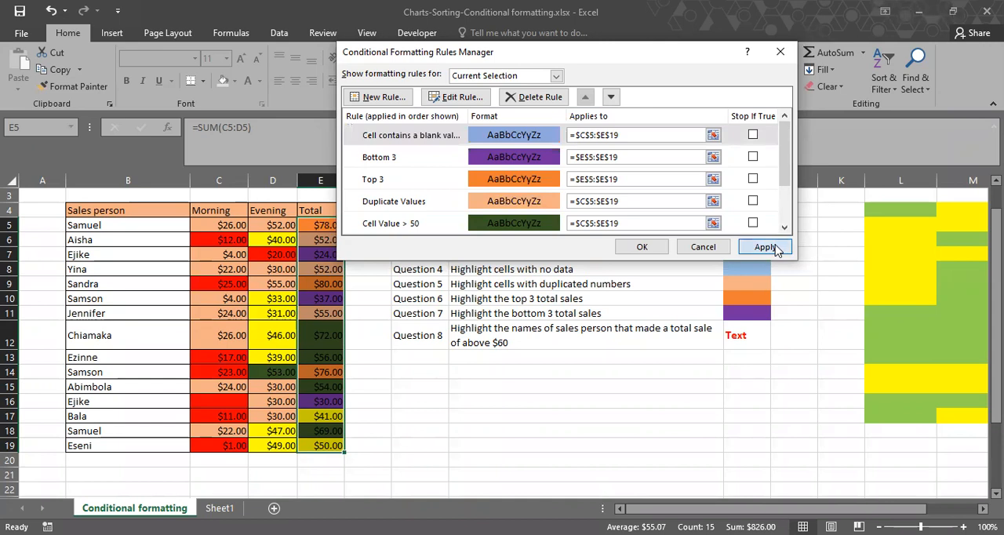
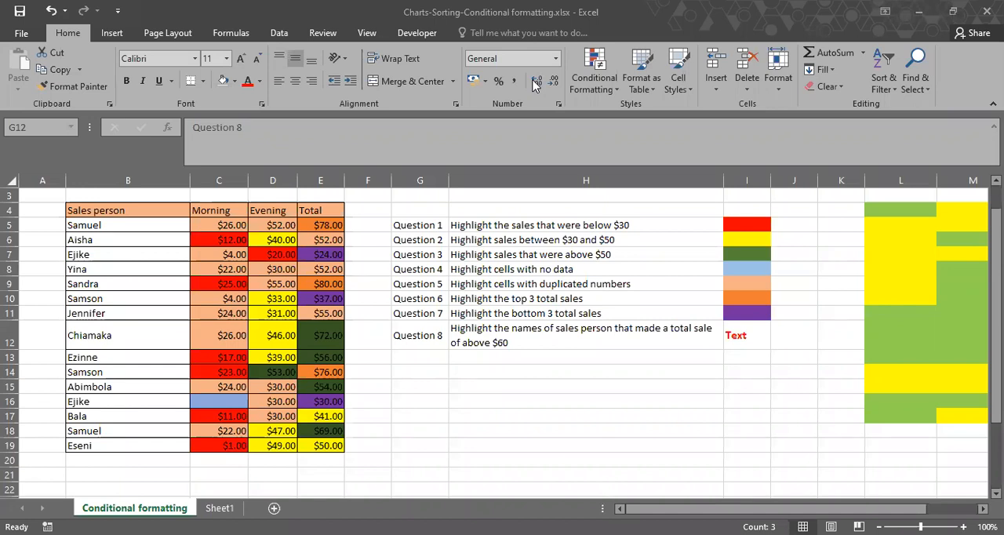
Fill cells G15:G23 with random whole numbers using the formula =RANDBETWEEN(10,50).
click(536, 82)
click(571, 223)
click(426, 388)
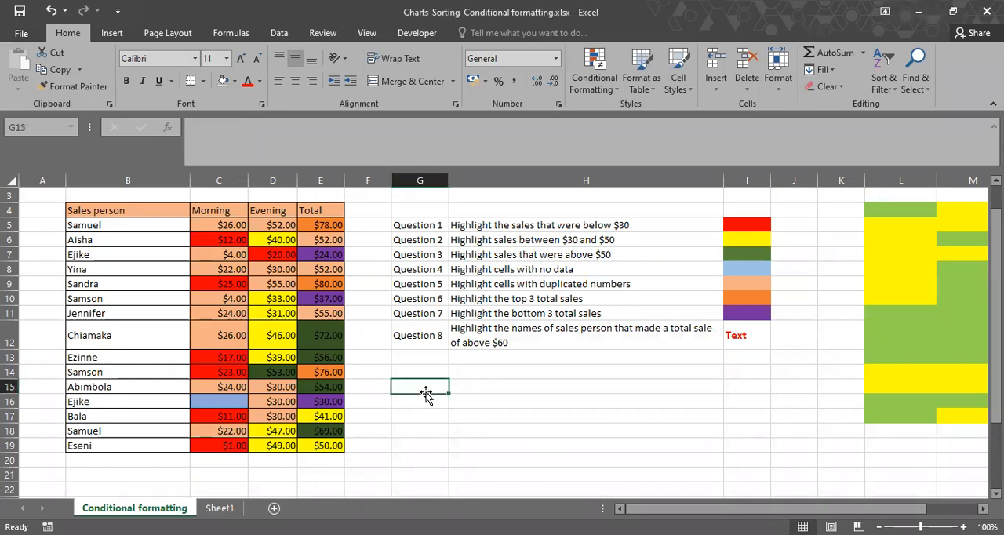
text(=r)
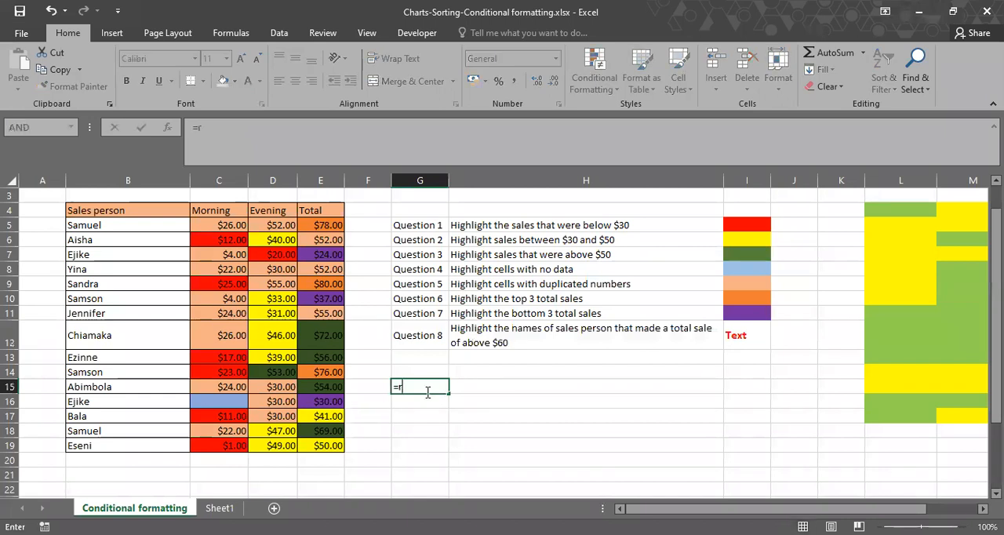
text(ANDBETWEEN(1)
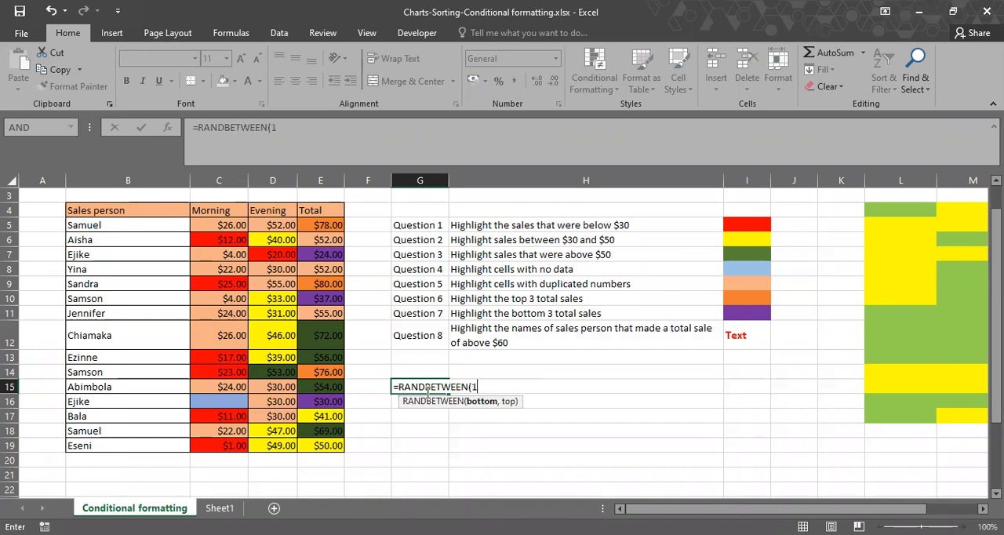
text(0,50)
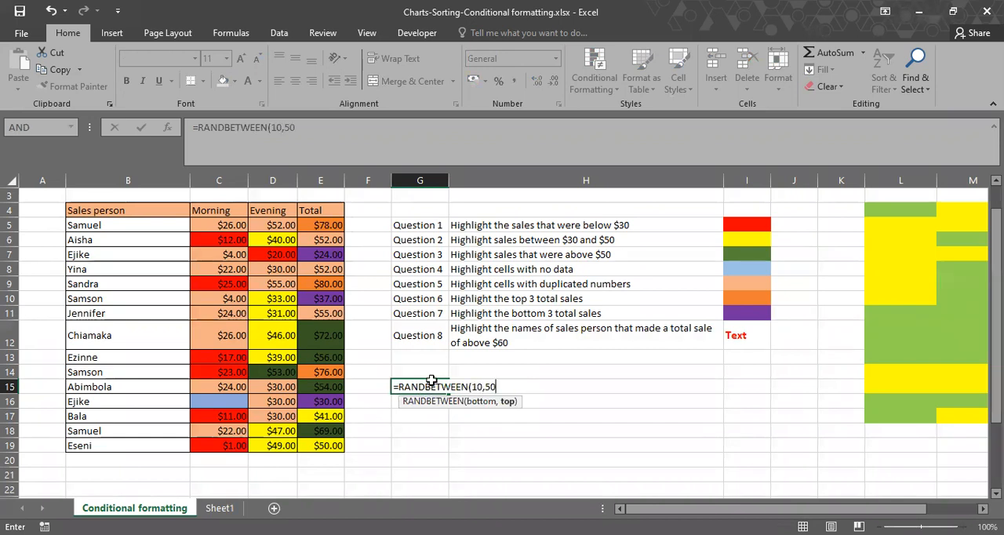
key(ctrl+Return)
drag(448, 393, 460, 374)
Replace the random-number formulas in G15:G23 with their static values.
key(ctrl+c)
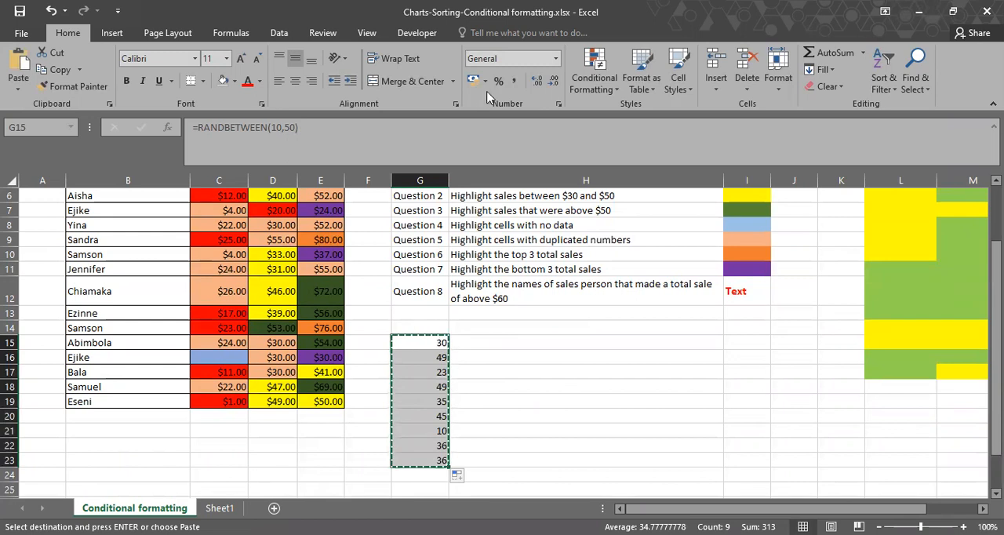
drag(419, 342, 419, 459)
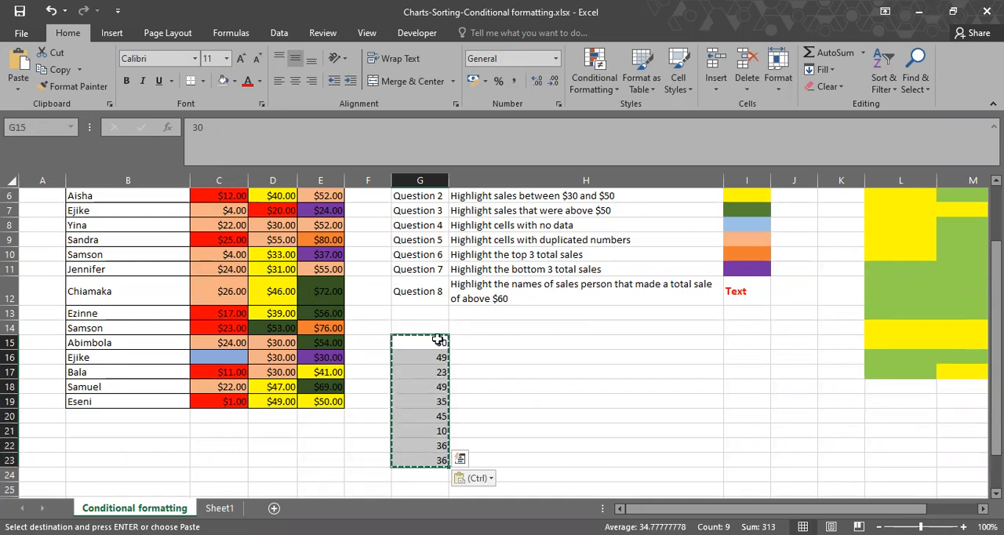
key(Escape)
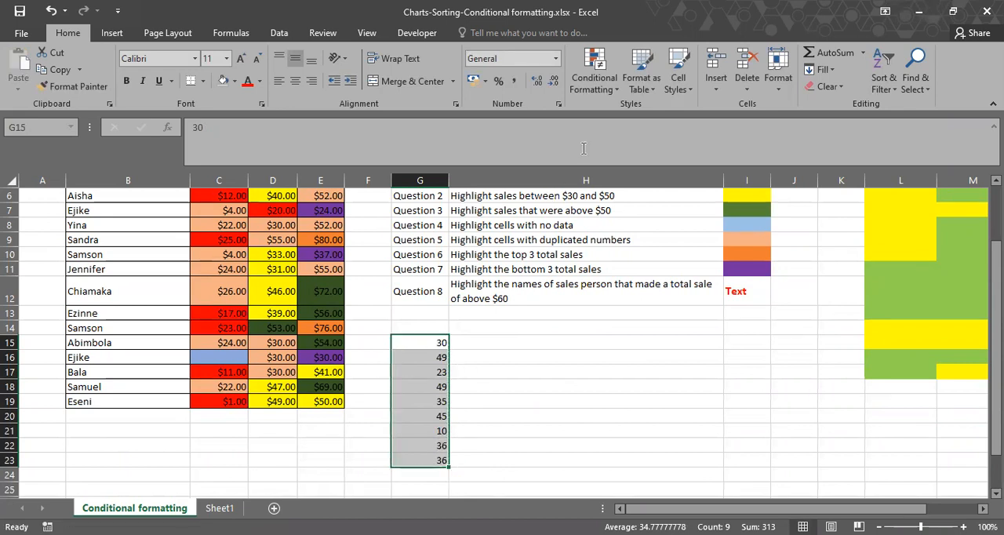
Create a conditional formatting rule for G15:G23 that formats only cell values less than 30.
click(590, 72)
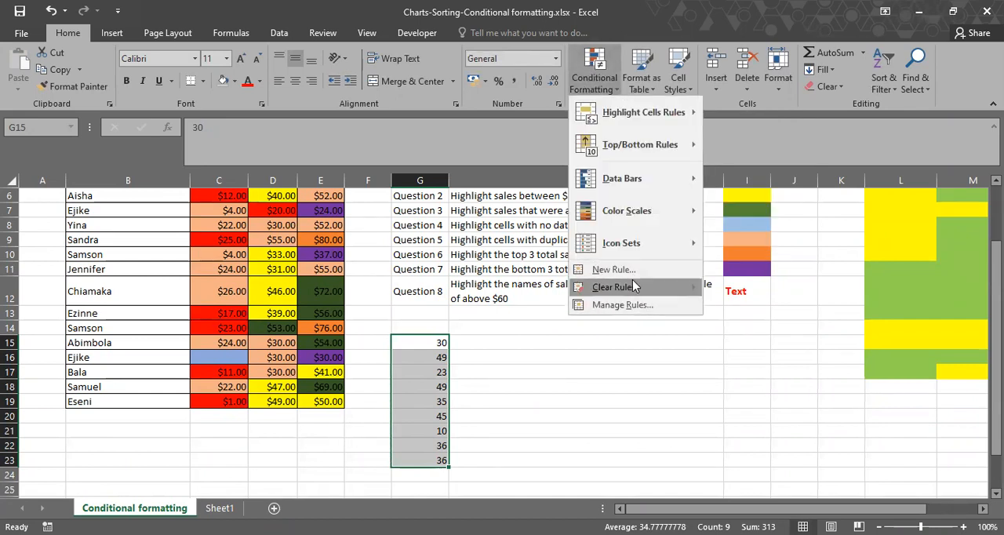
click(639, 311)
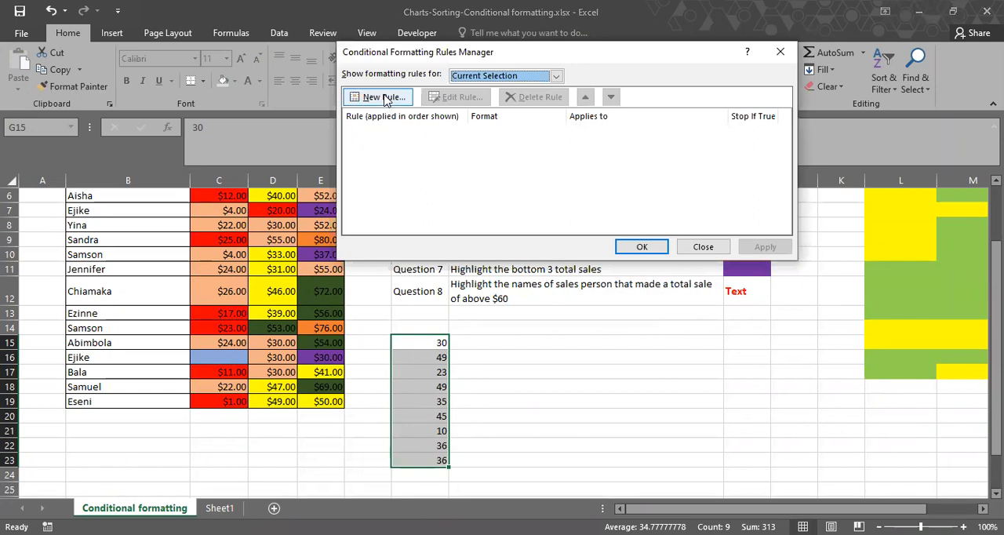
click(398, 95)
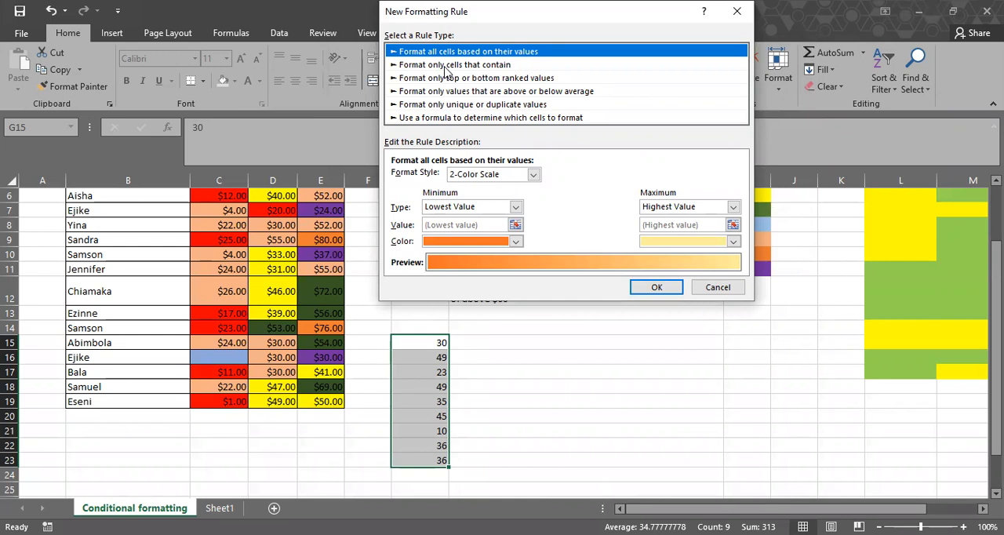
click(446, 66)
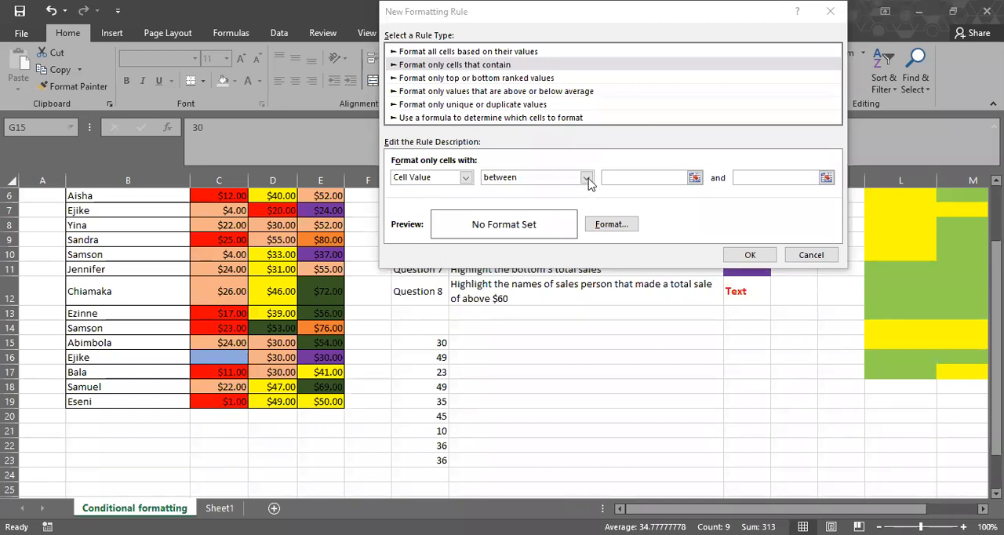
click(541, 179)
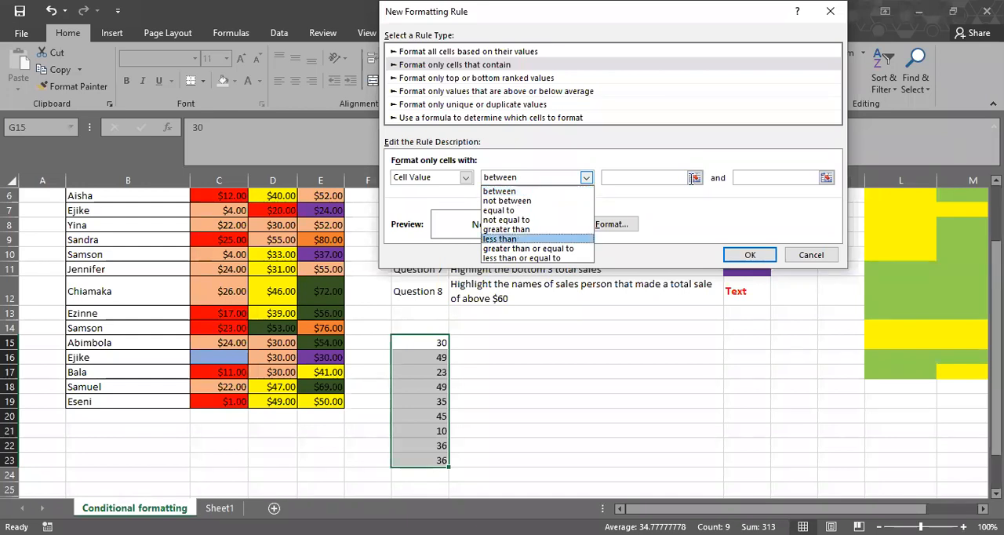
click(522, 239)
click(688, 179)
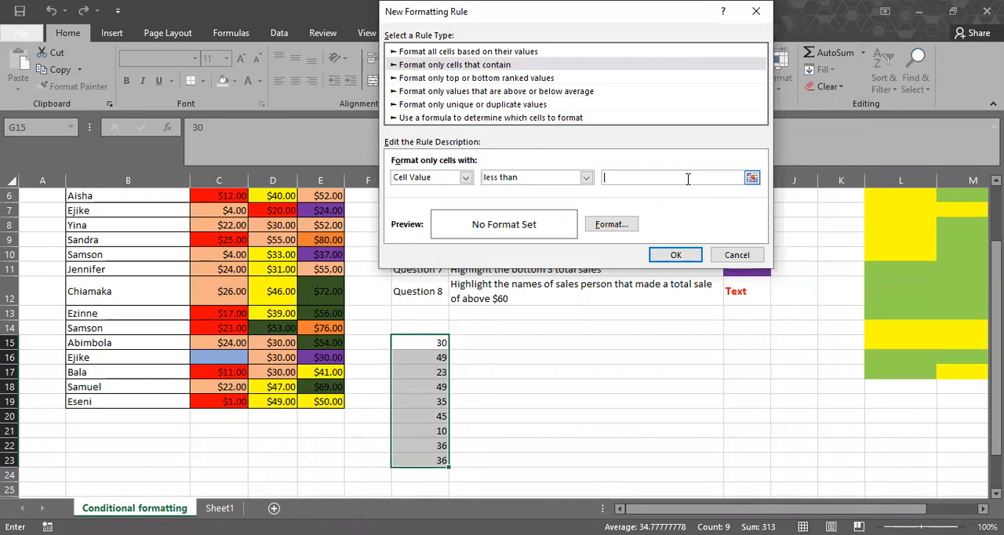
text(30)
Give the less-than-30 rule a red fill and apply it to G15:G23.
click(605, 224)
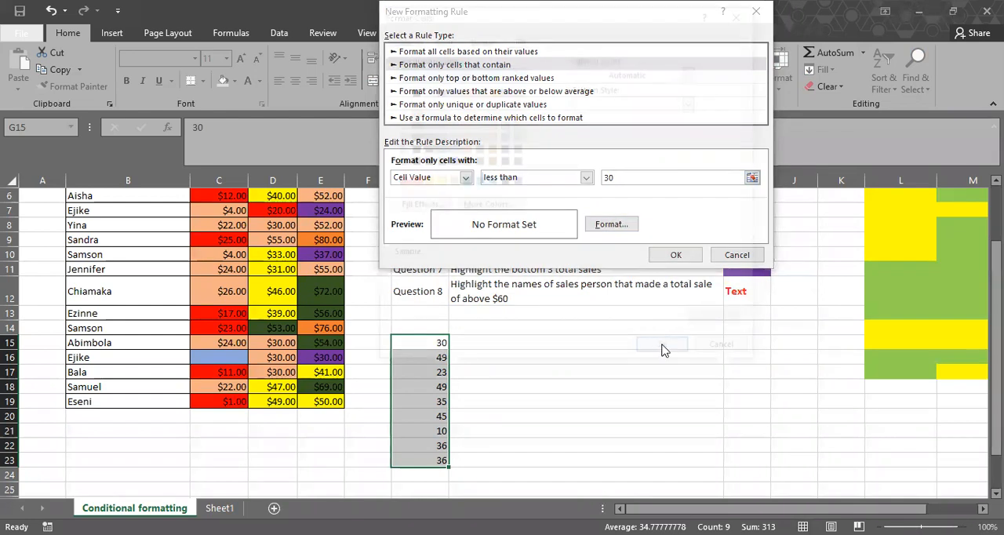
click(661, 350)
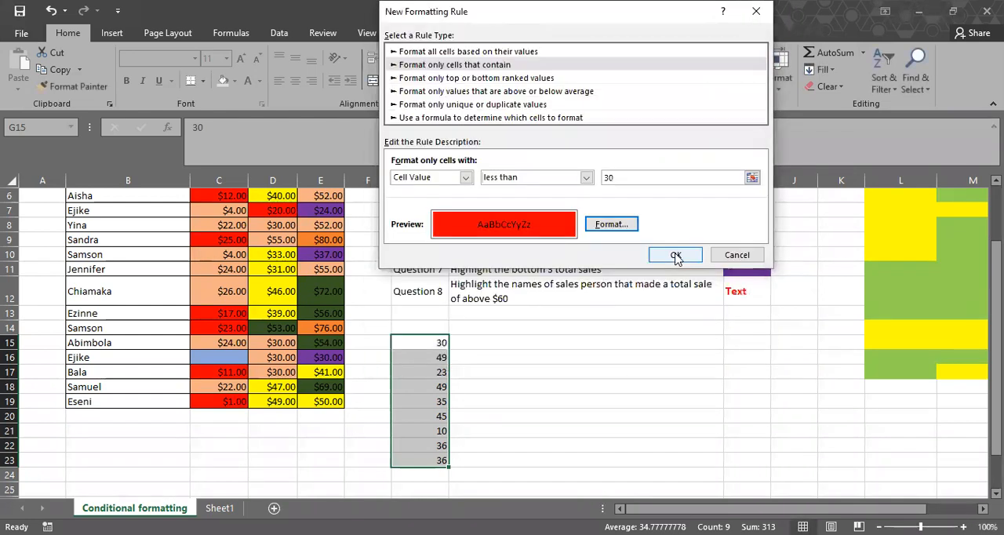
click(663, 254)
click(763, 246)
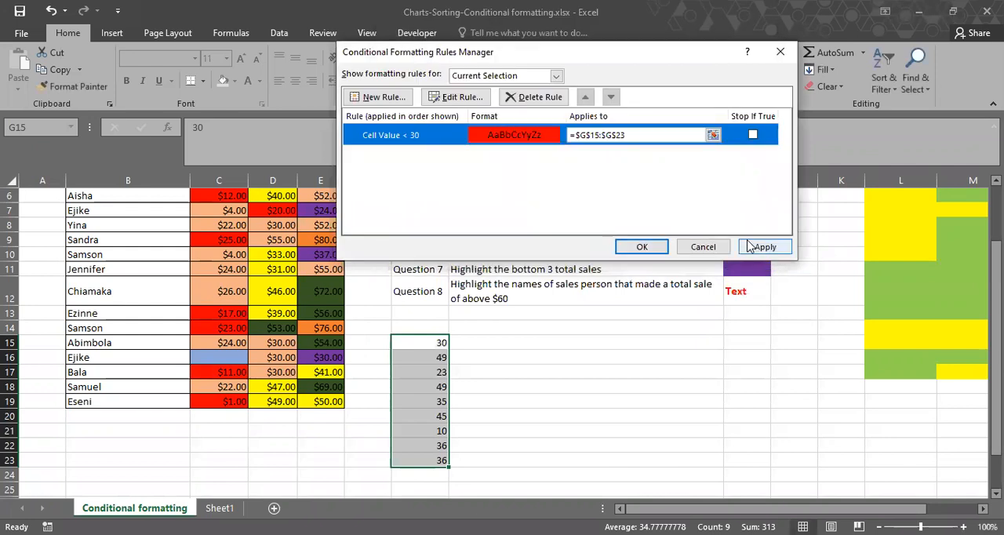
click(642, 247)
click(764, 247)
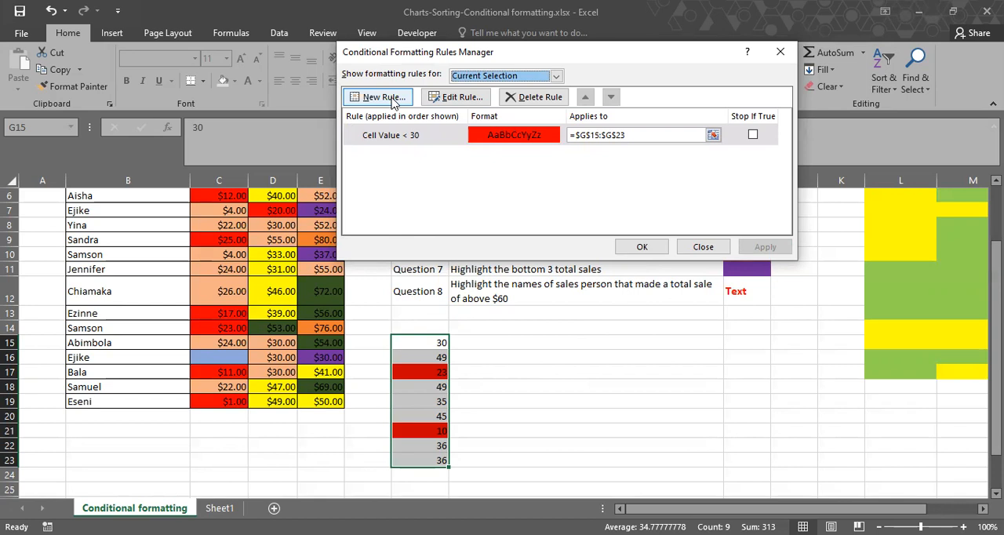
Add a second rule for G15:G23 that formats only cell values greater than 45.
click(384, 97)
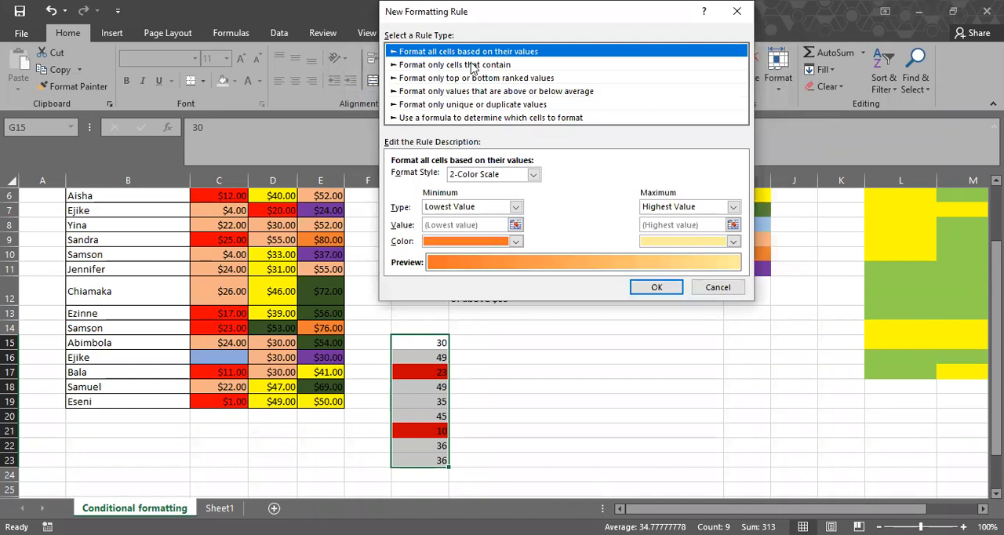
click(473, 67)
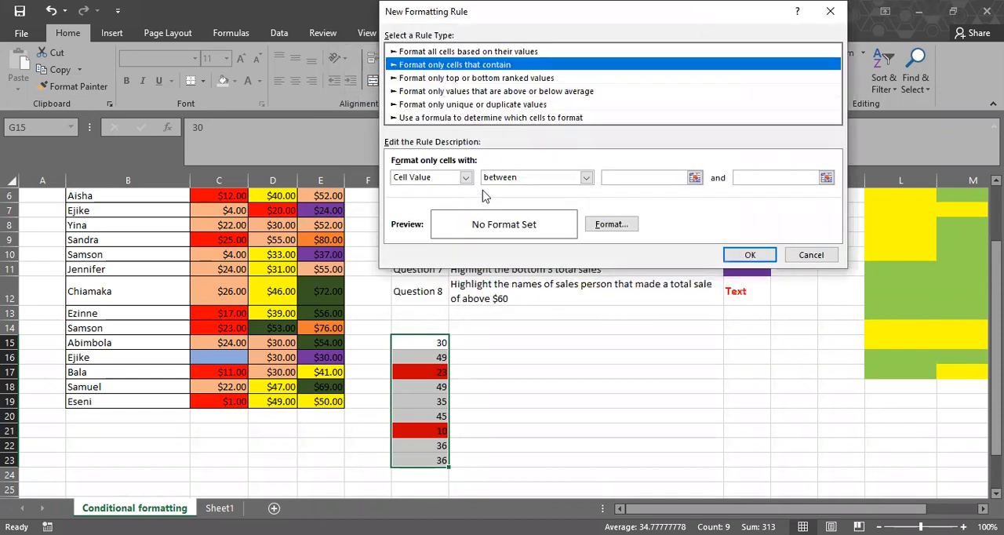
click(587, 178)
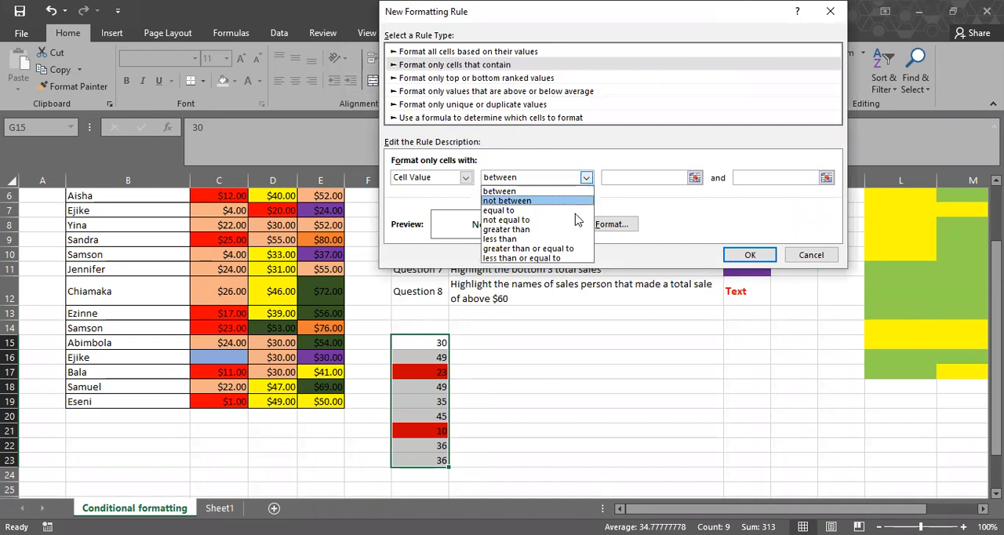
click(577, 229)
click(634, 178)
text(45)
Give the greater-than-45 rule a light green fill and apply it to G15:G23.
click(610, 225)
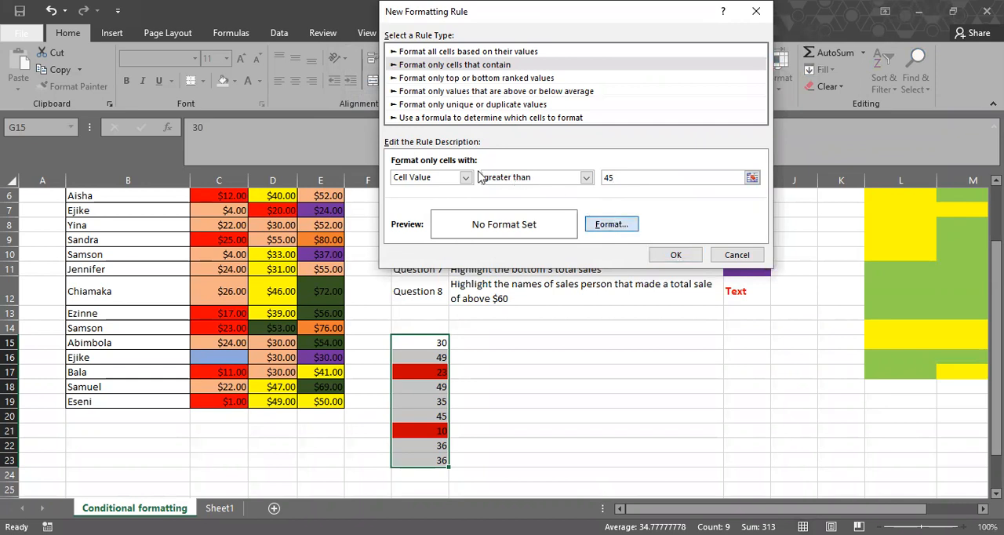
click(450, 181)
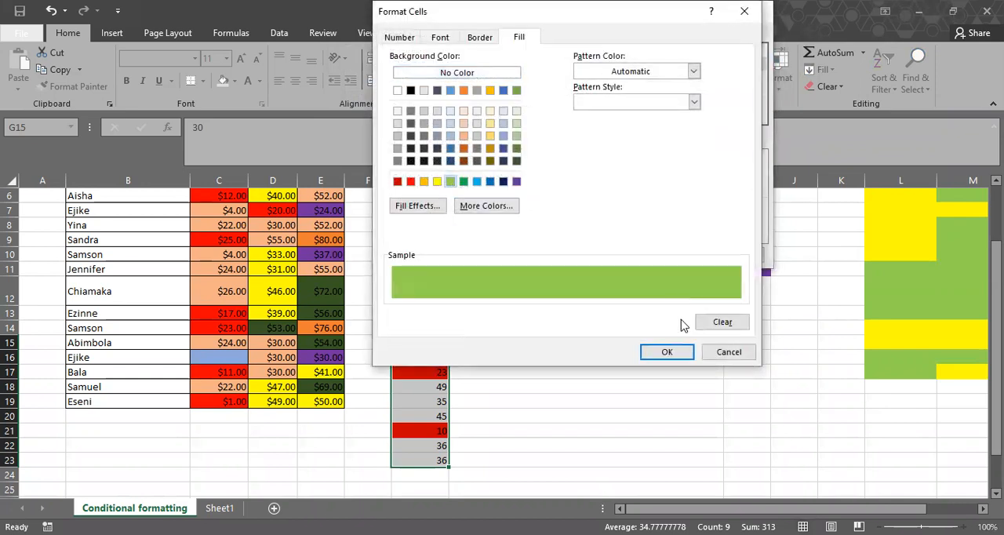
click(666, 352)
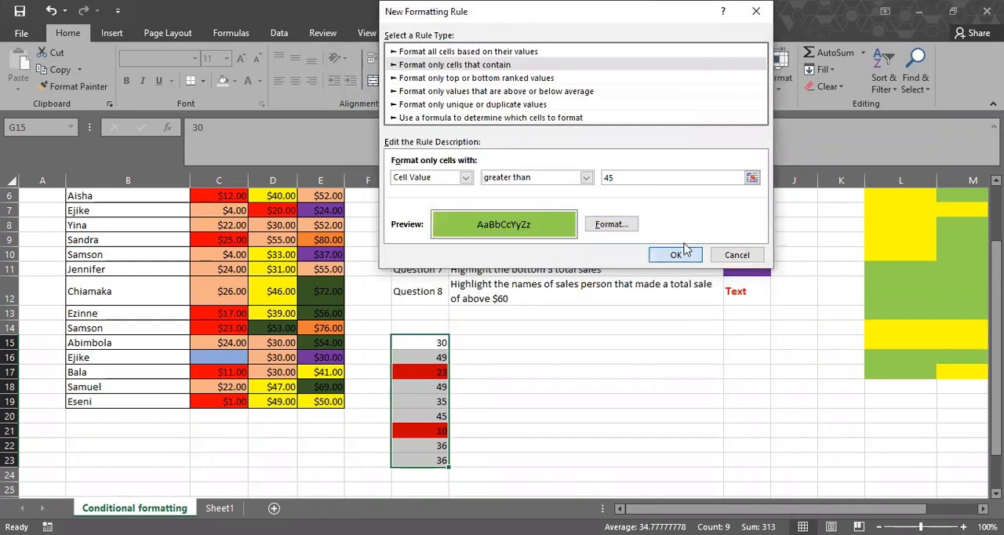
click(676, 254)
click(759, 248)
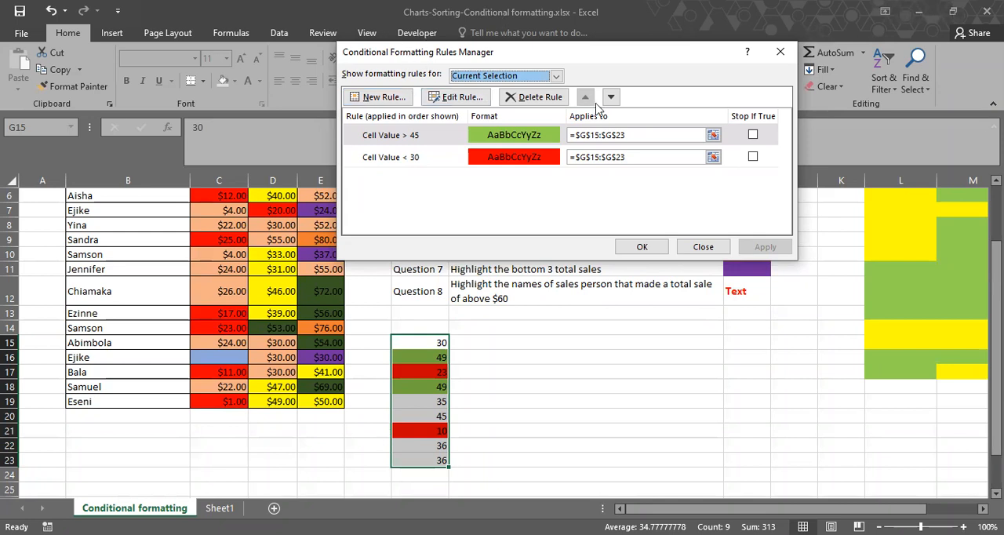
Add a third rule for G15:G23 that formats only cell values between 30 and 45.
click(394, 102)
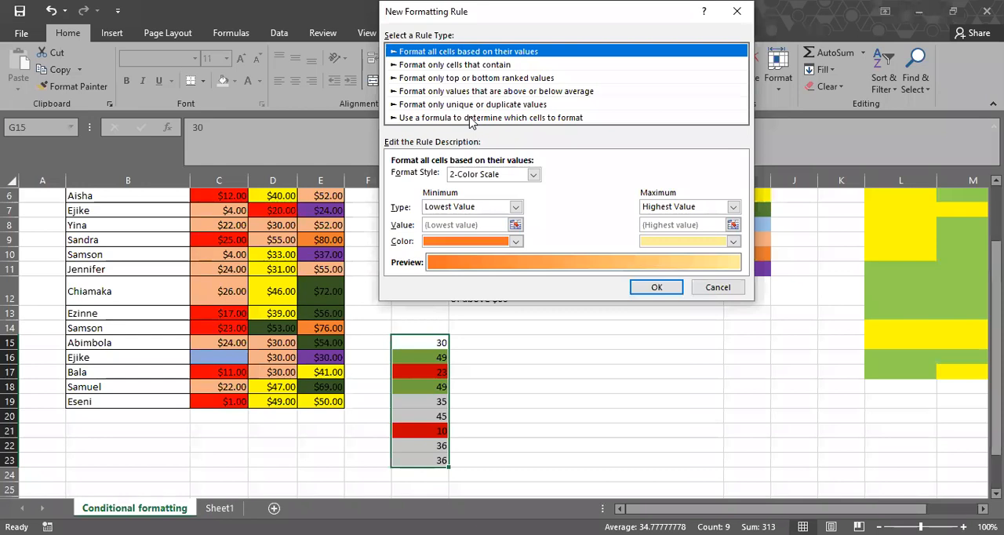
click(469, 67)
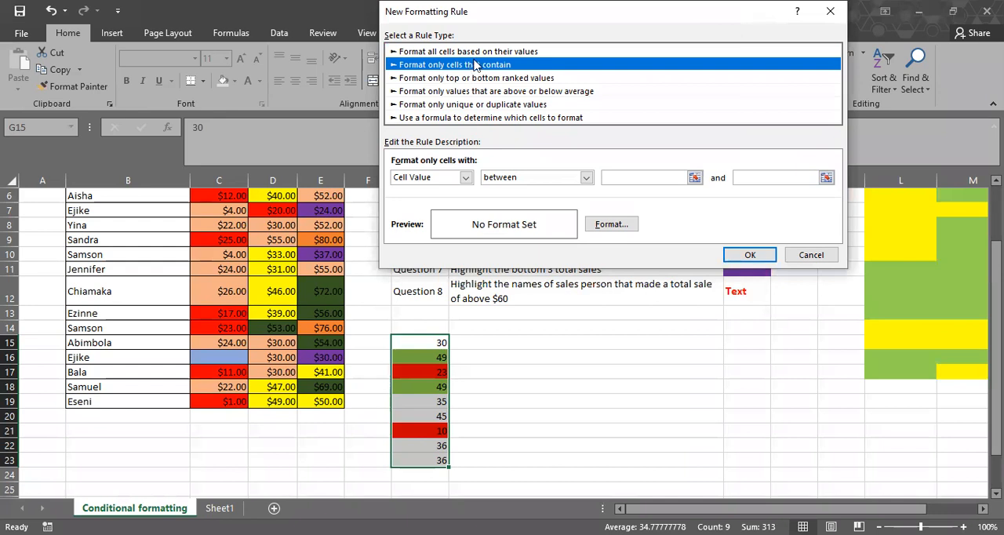
click(616, 177)
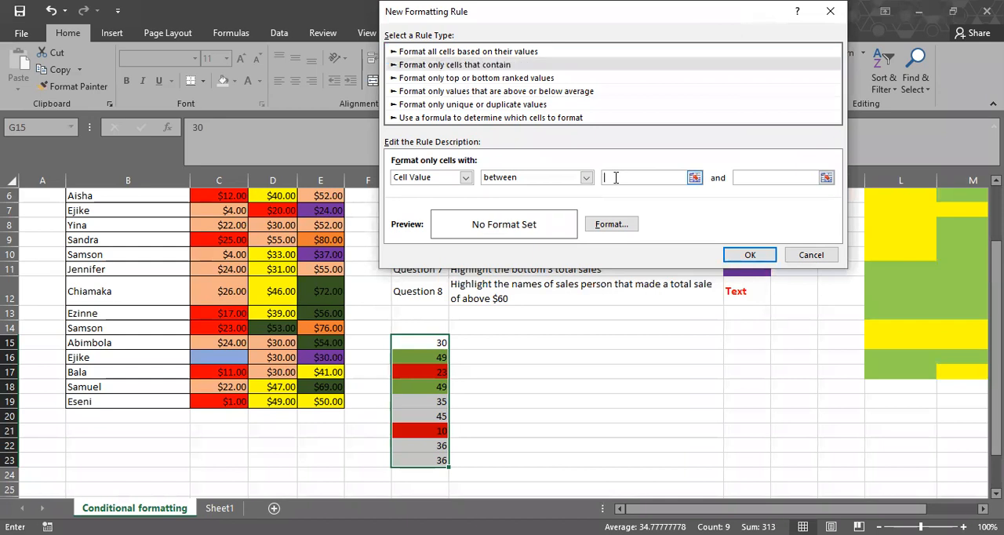
text(30)
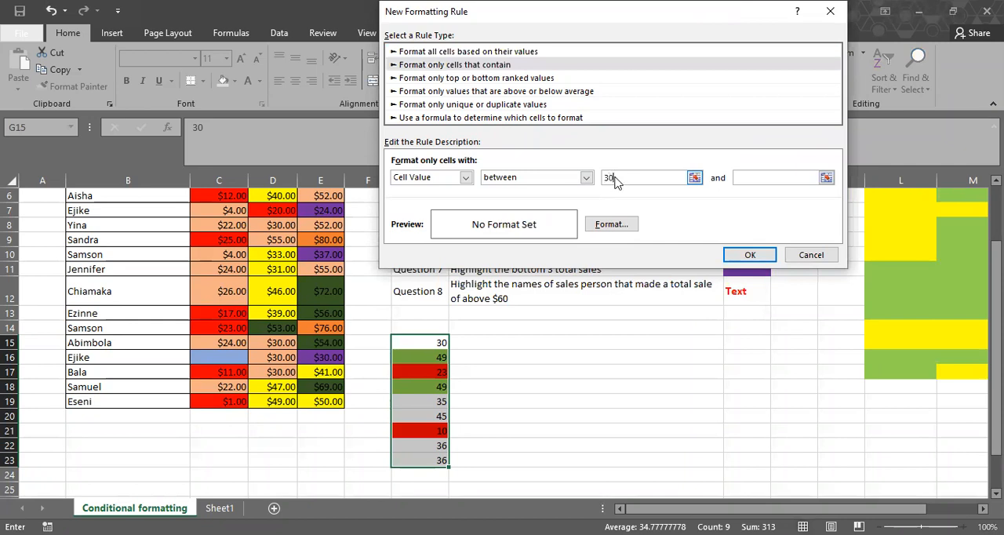
key(Tab)
text(45)
Give the 30-to-45 rule a yellow fill, apply it to G15:G23 and close the rules manager.
click(608, 226)
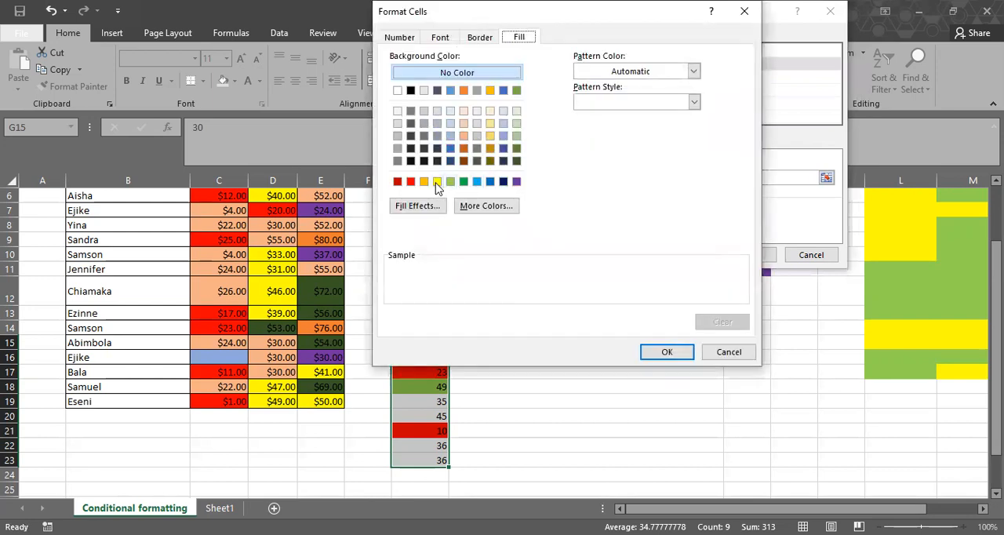
click(436, 181)
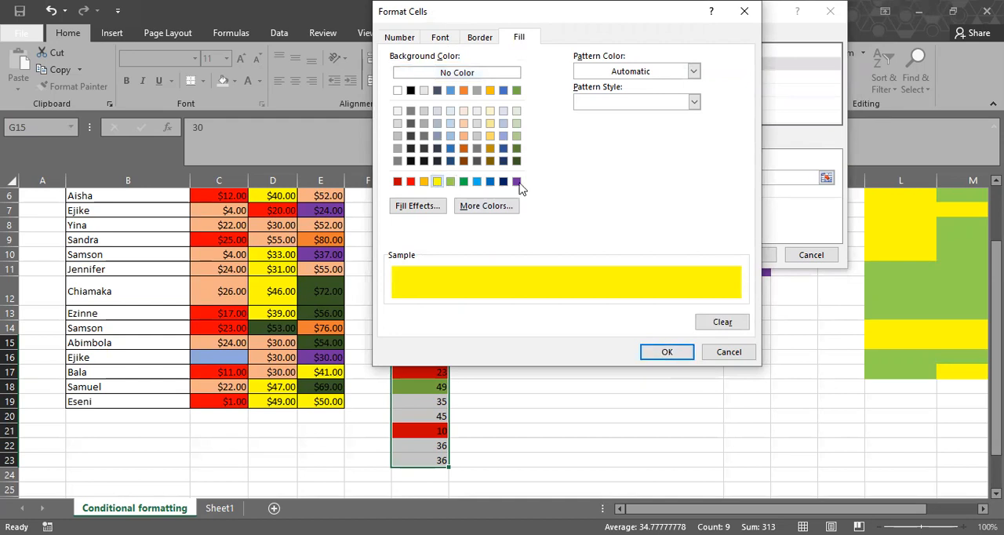
click(691, 358)
click(701, 254)
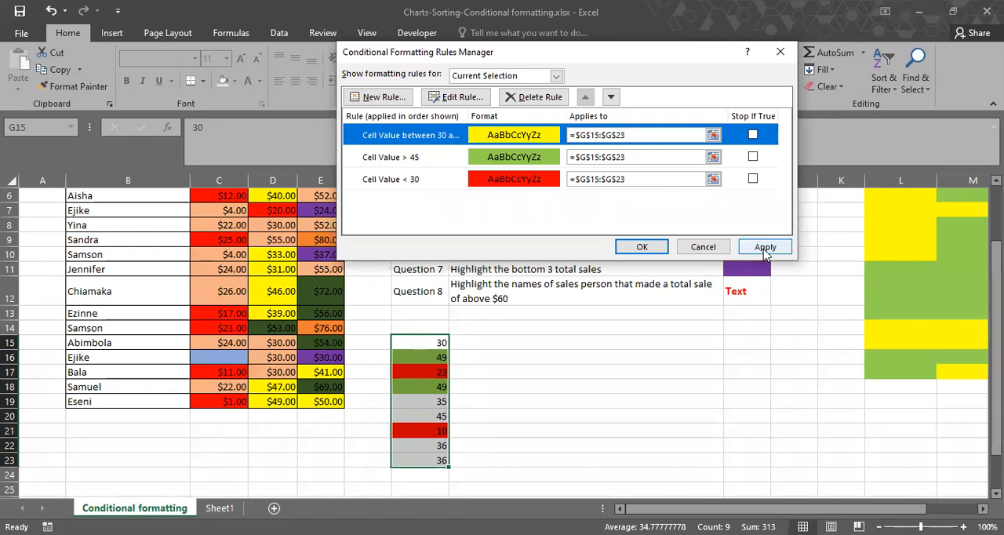
click(765, 248)
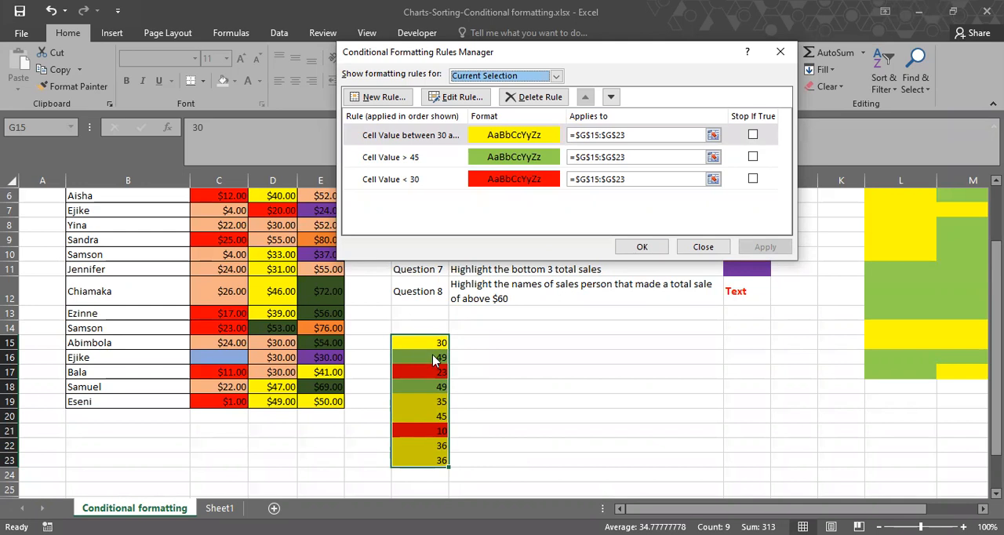
click(704, 246)
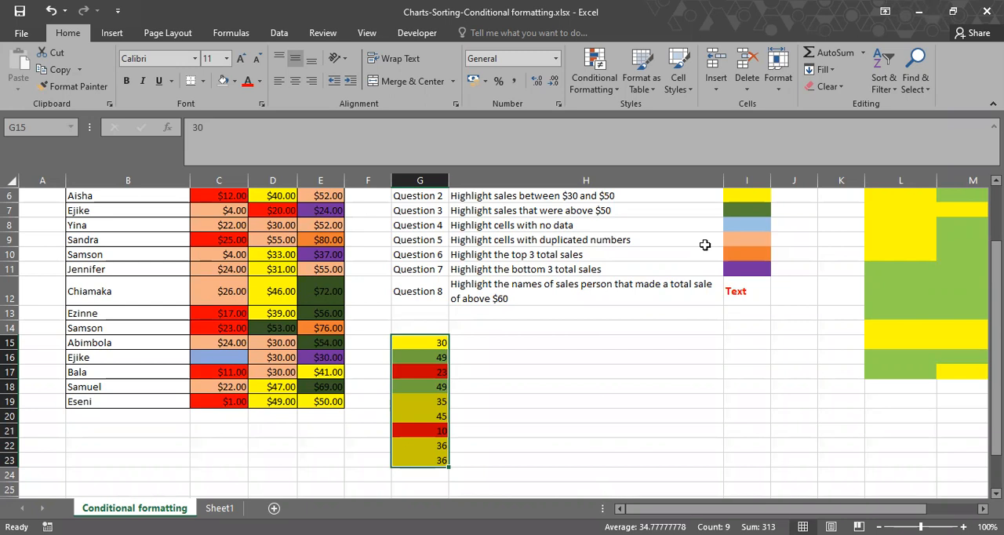
Select the Question 8 row, G12:I12, to review its task and text color key.
click(533, 313)
drag(443, 293, 734, 295)
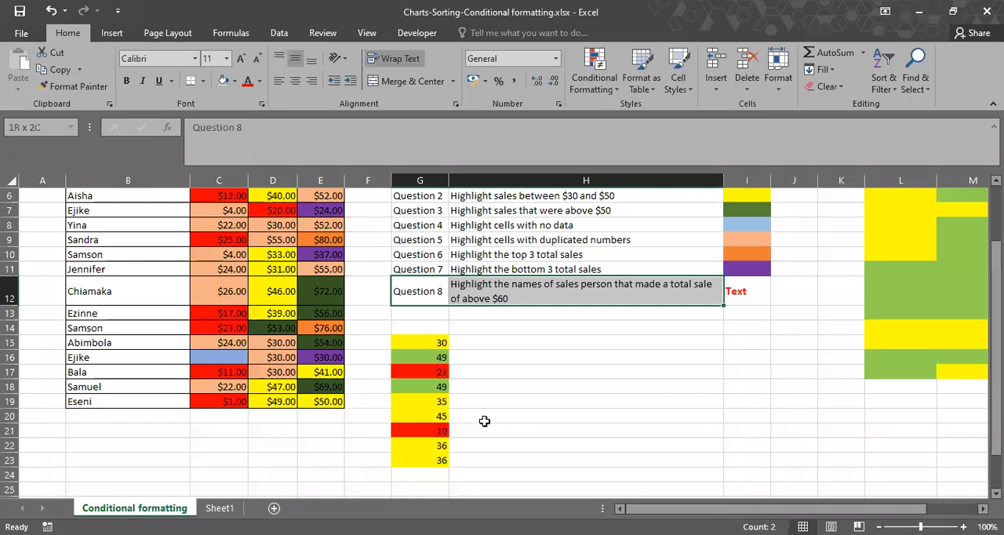
key(shift+Right)
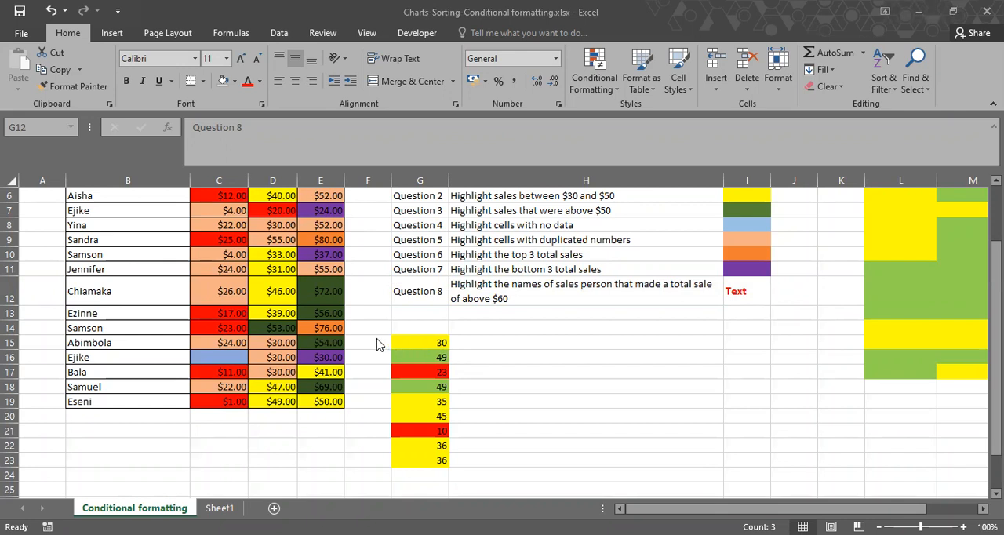
Examine the totals in E5:E19 against the sales person names in B5:B19 for Question 8.
drag(376, 330, 458, 329)
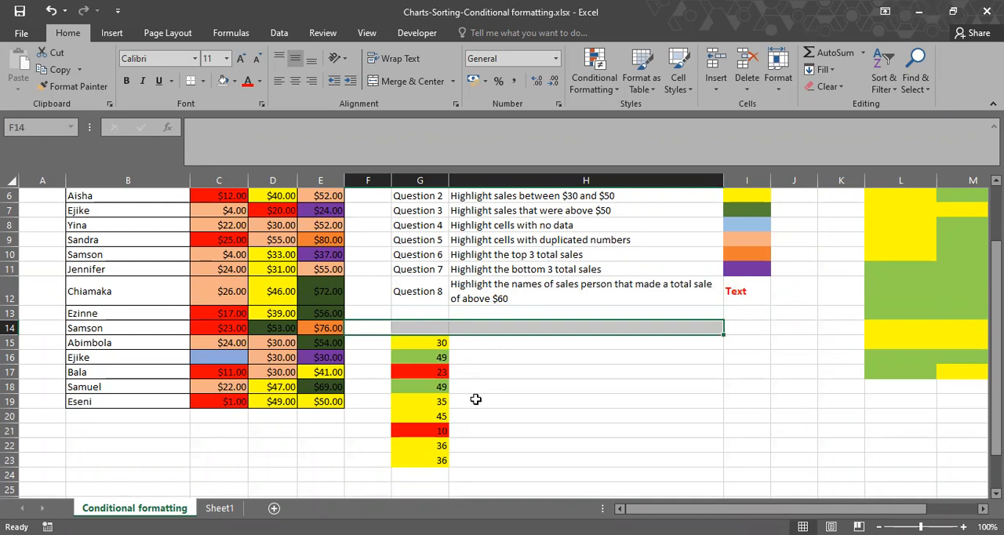
click(475, 400)
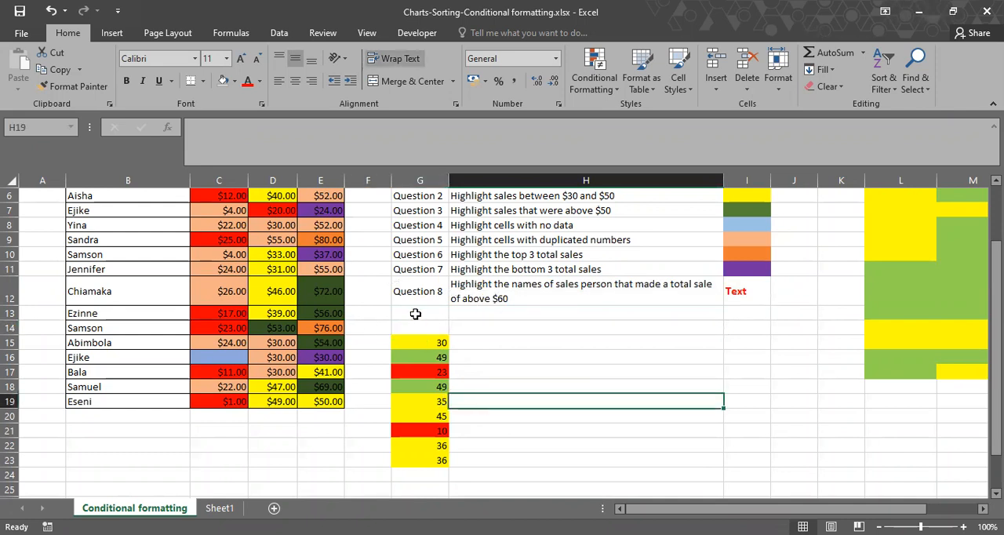
scroll(410, 312, up, 1)
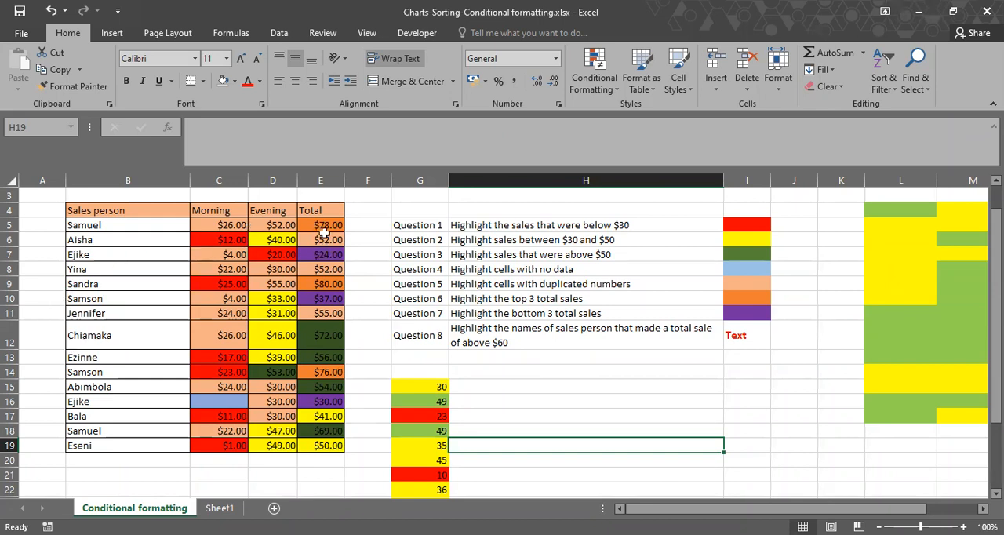
click(324, 226)
drag(324, 227, 312, 456)
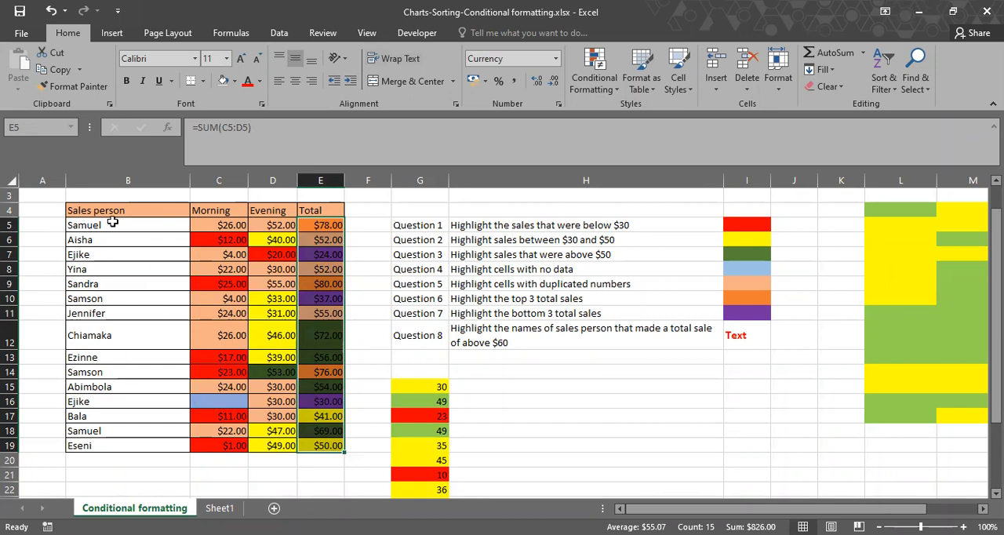
drag(94, 224, 76, 449)
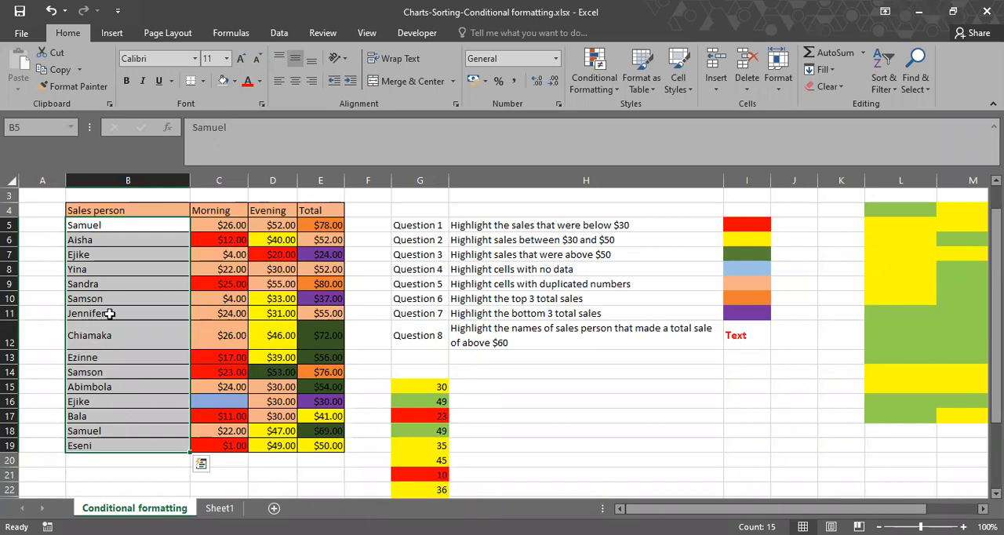
click(318, 179)
click(331, 227)
drag(330, 237, 325, 447)
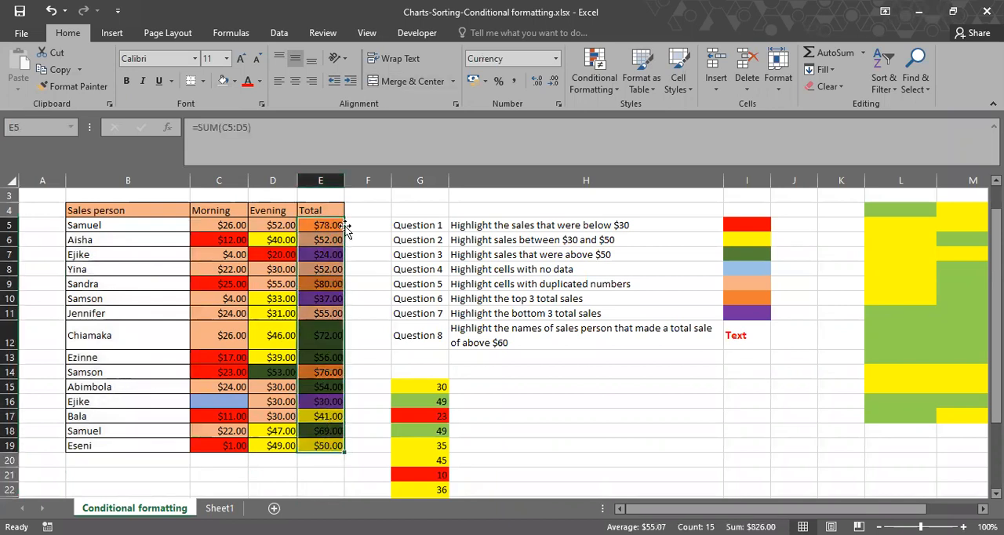
click(320, 181)
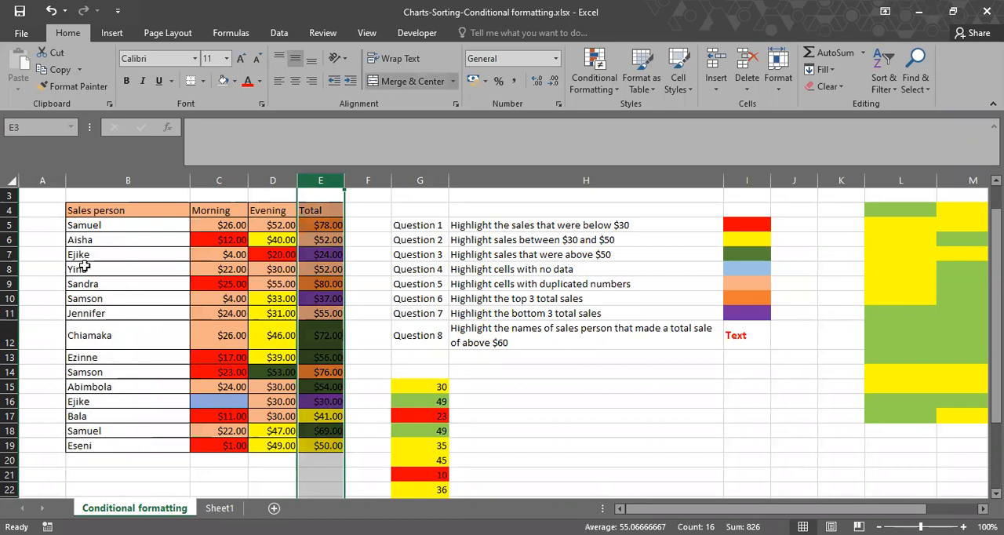
click(121, 226)
drag(231, 228, 337, 446)
click(320, 254)
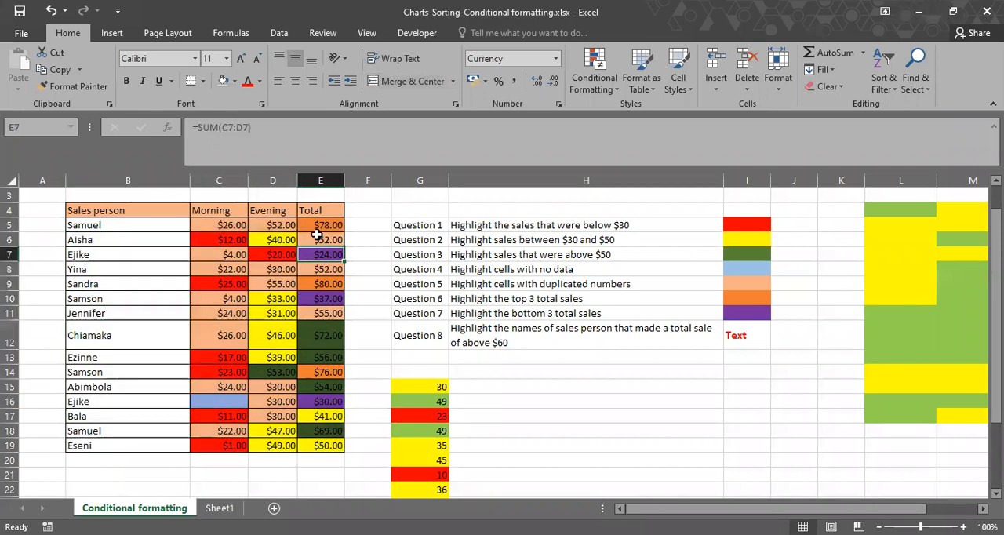
Create a formula-based conditional formatting rule for the totals in E5:E19 with the formula =E5>70.
drag(317, 232, 330, 442)
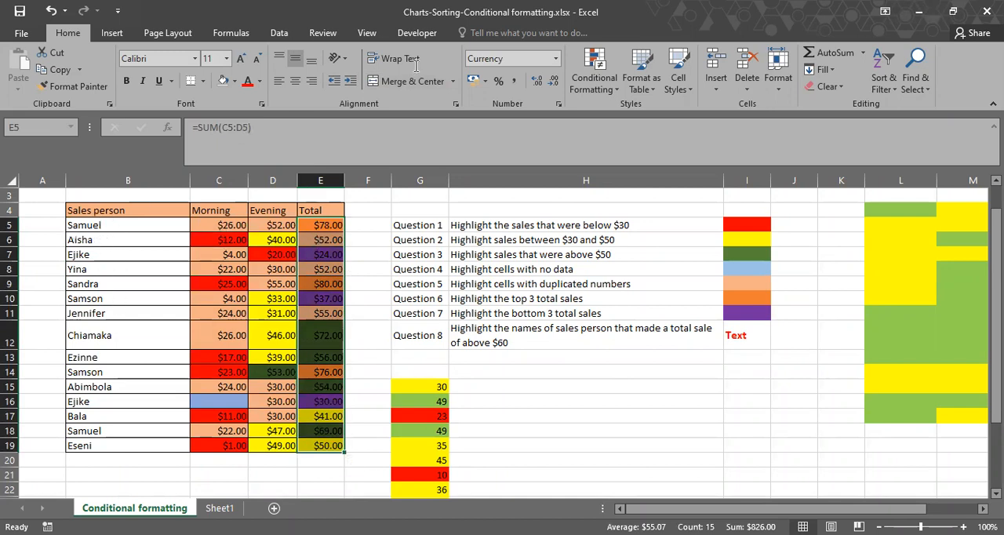
click(603, 70)
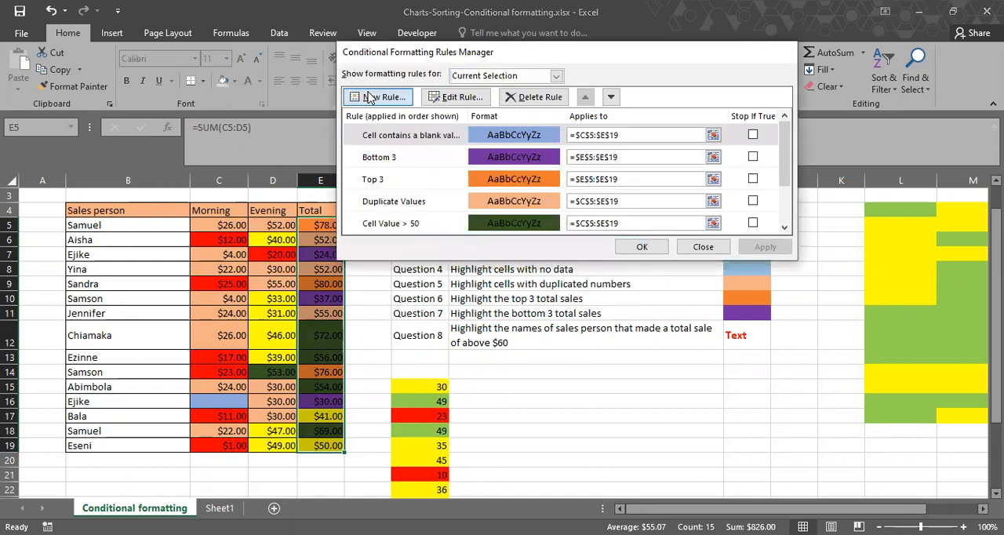
click(368, 97)
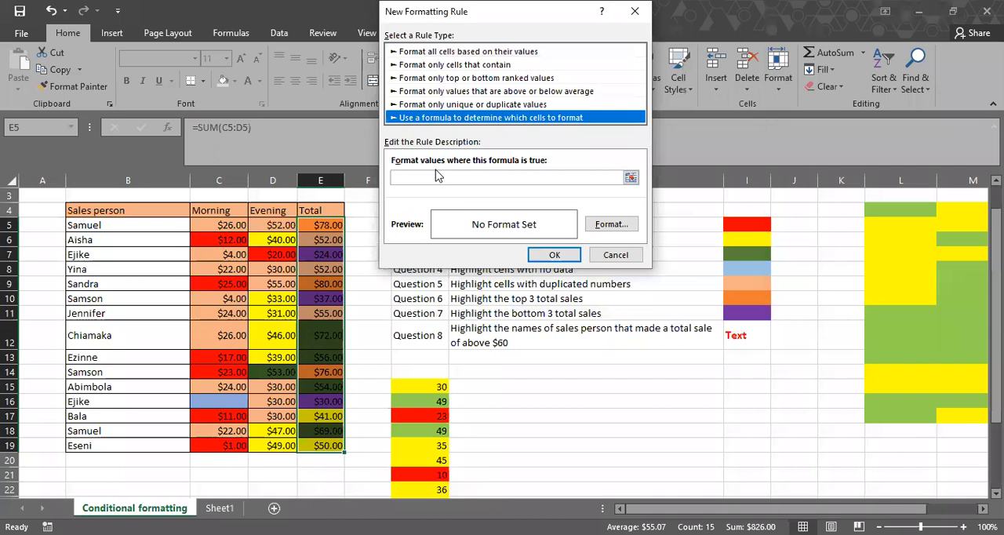
click(395, 177)
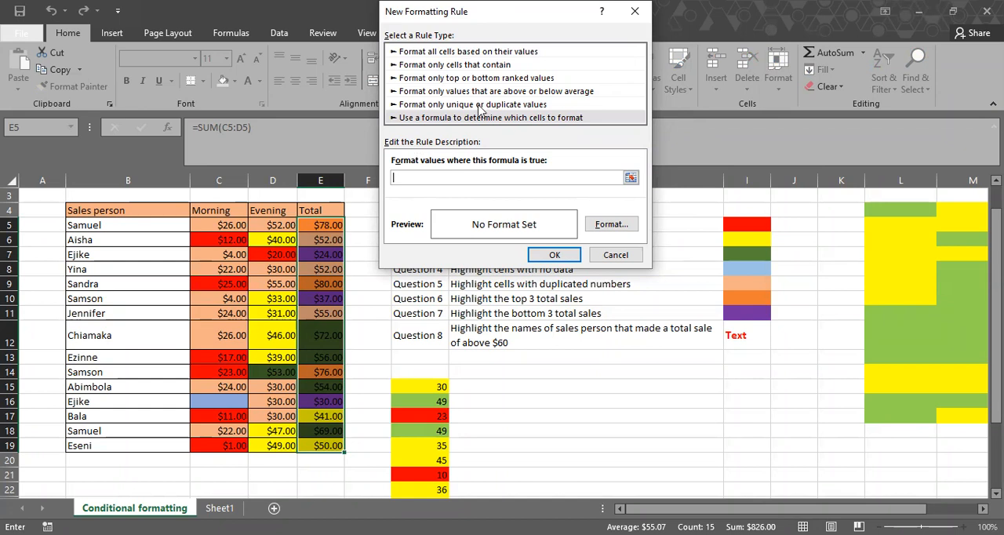
drag(553, 19, 609, 36)
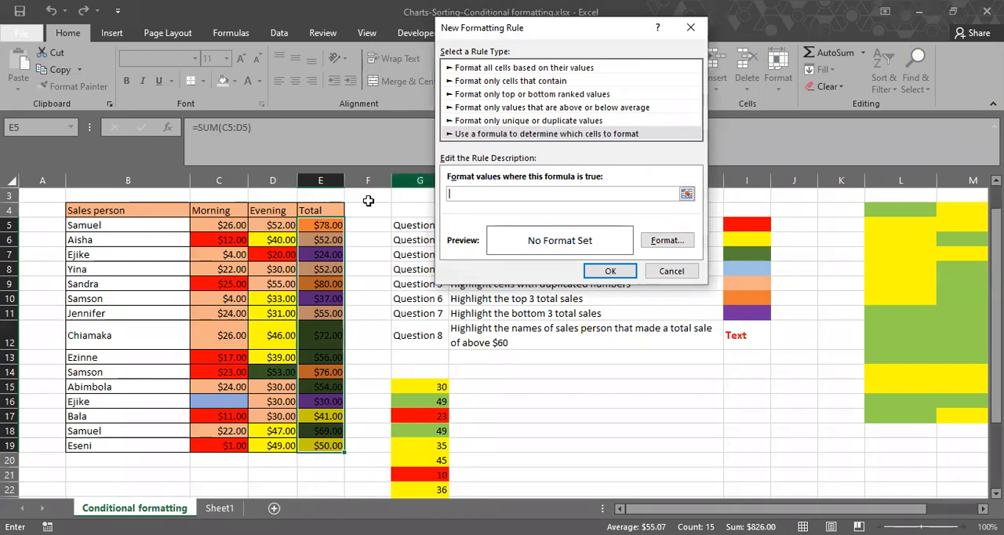
click(325, 227)
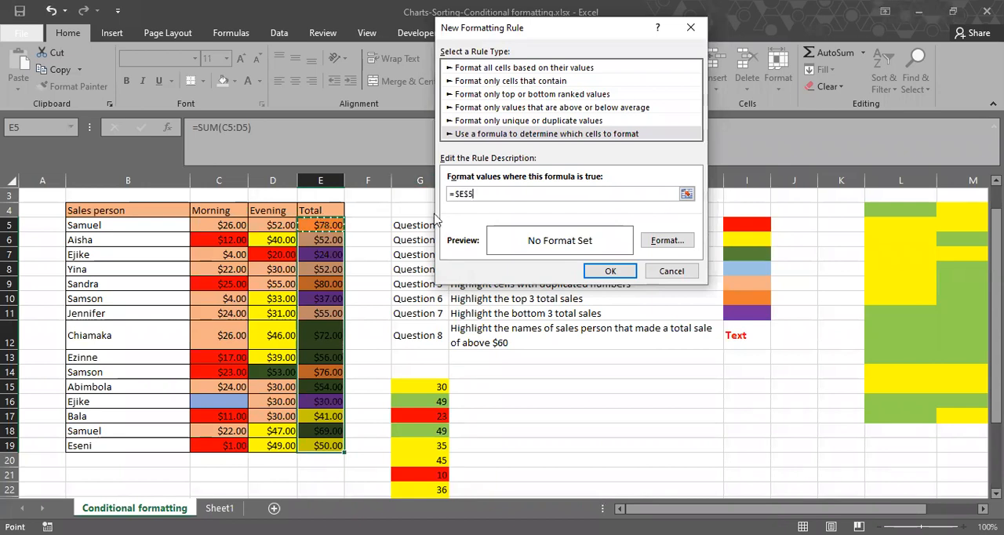
click(474, 194)
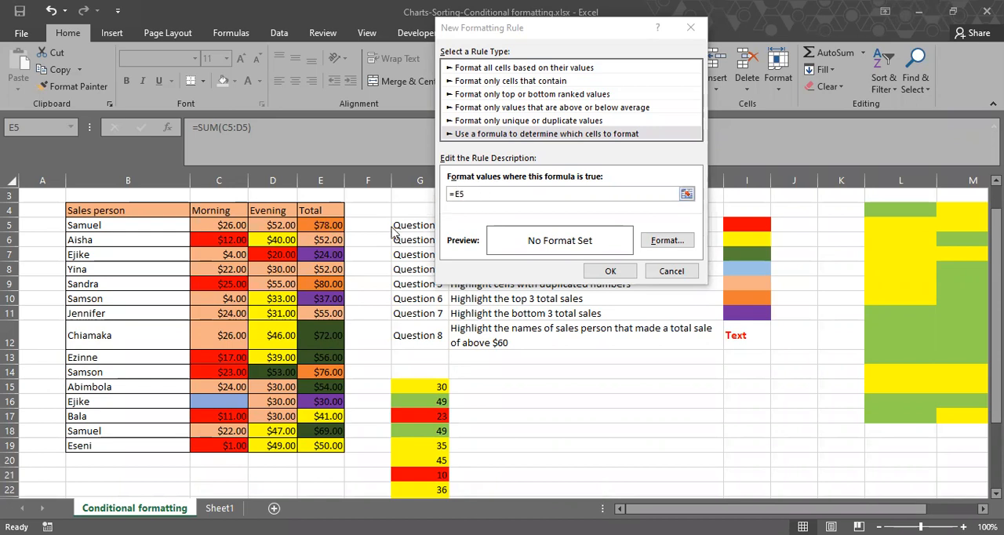
click(477, 193)
text(>70)
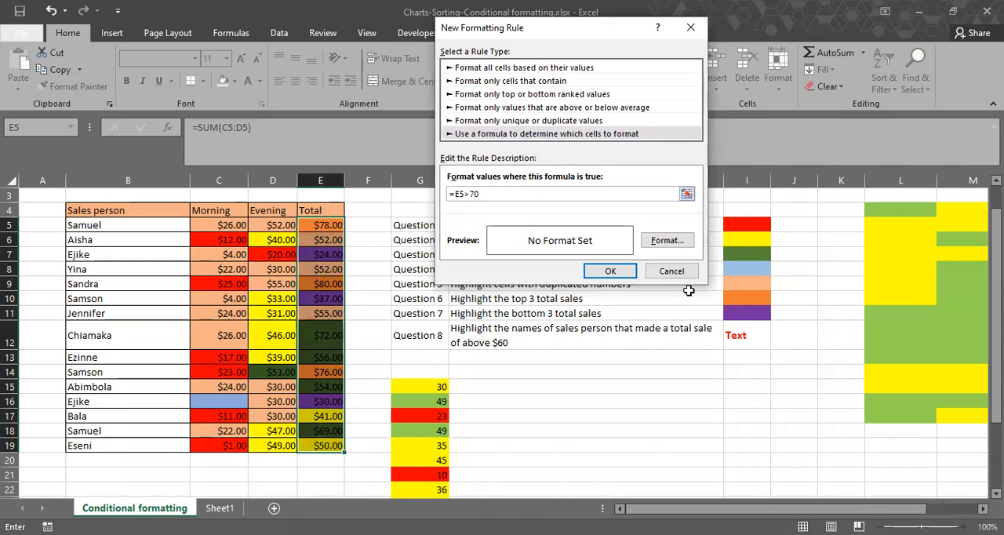
Give the =E5>70 rule a bold red font and add it to the rules list.
click(667, 240)
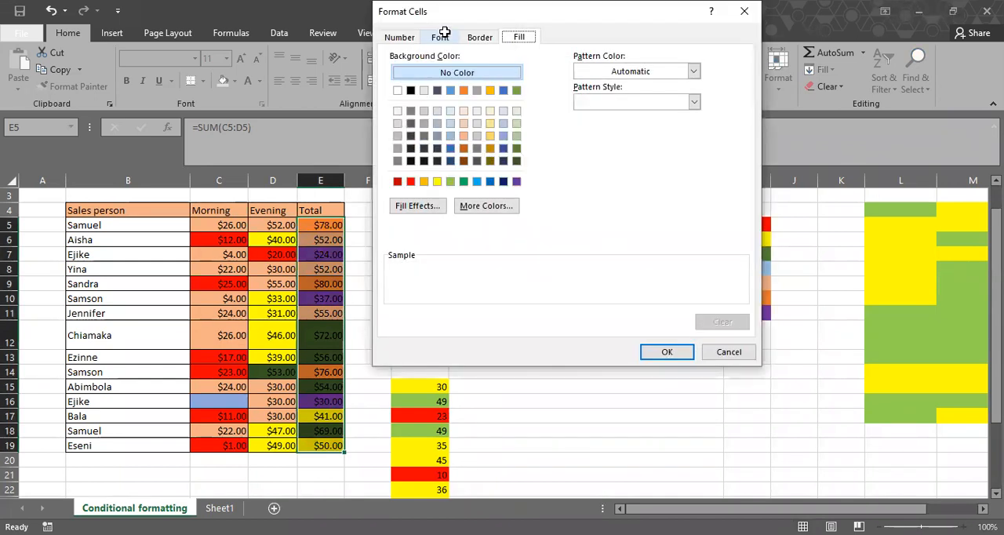
click(444, 32)
click(666, 159)
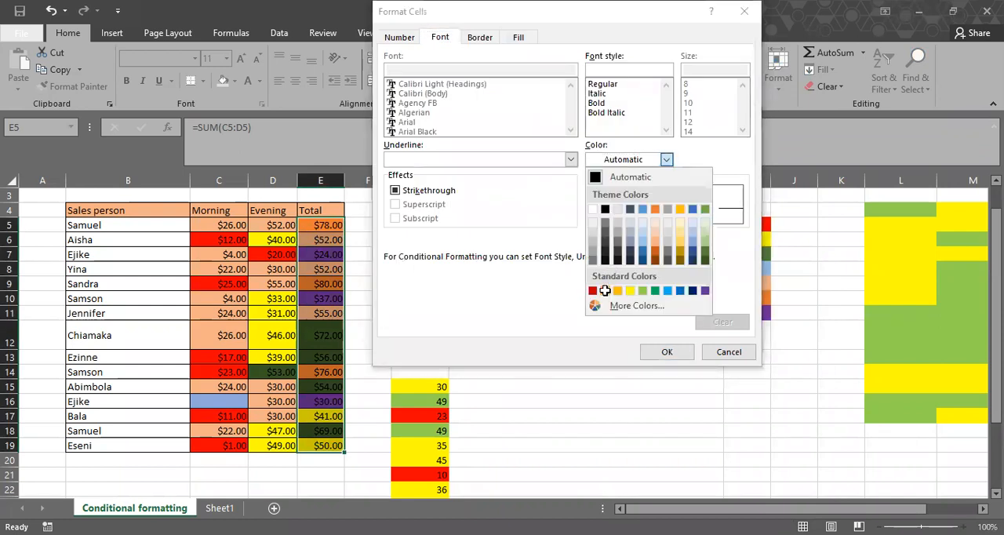
click(605, 290)
click(664, 348)
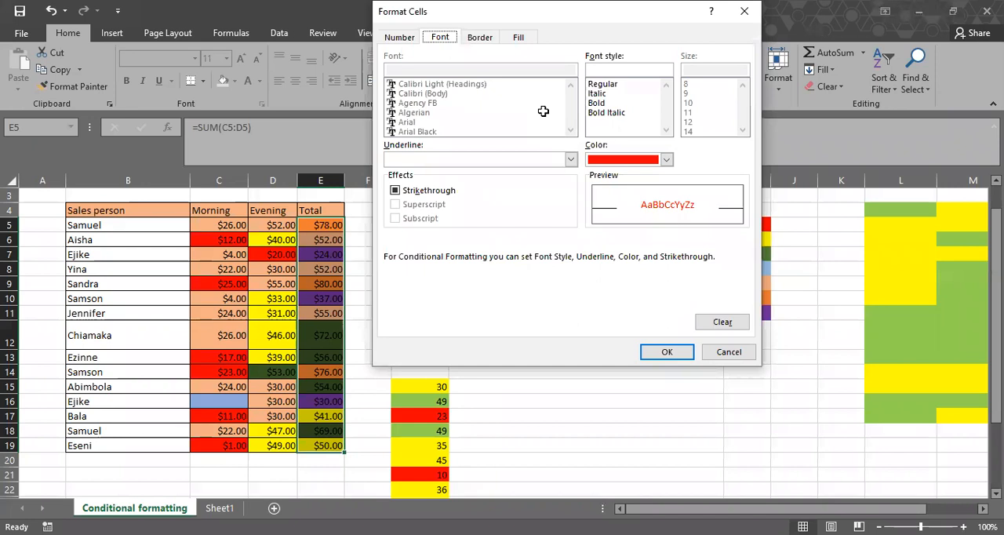
click(610, 102)
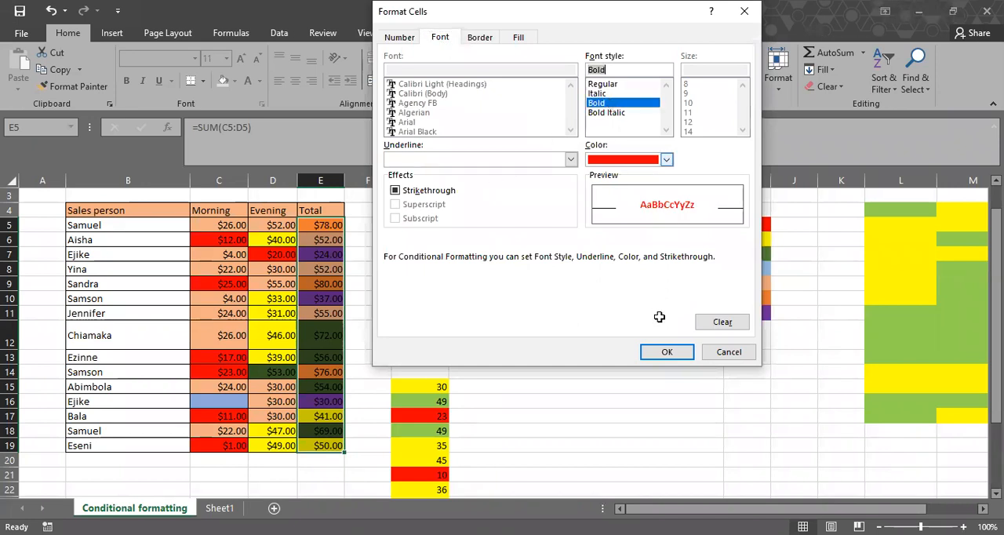
click(663, 351)
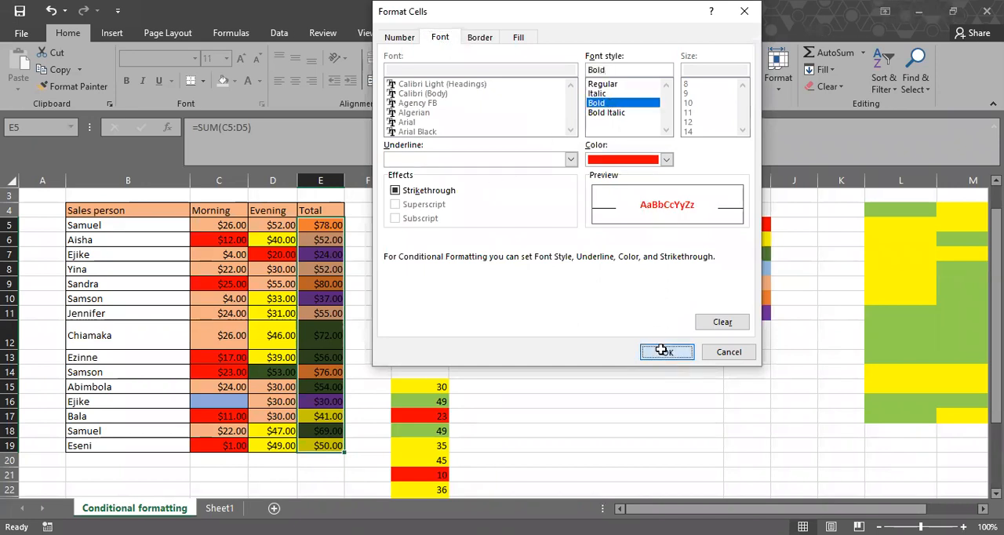
click(628, 269)
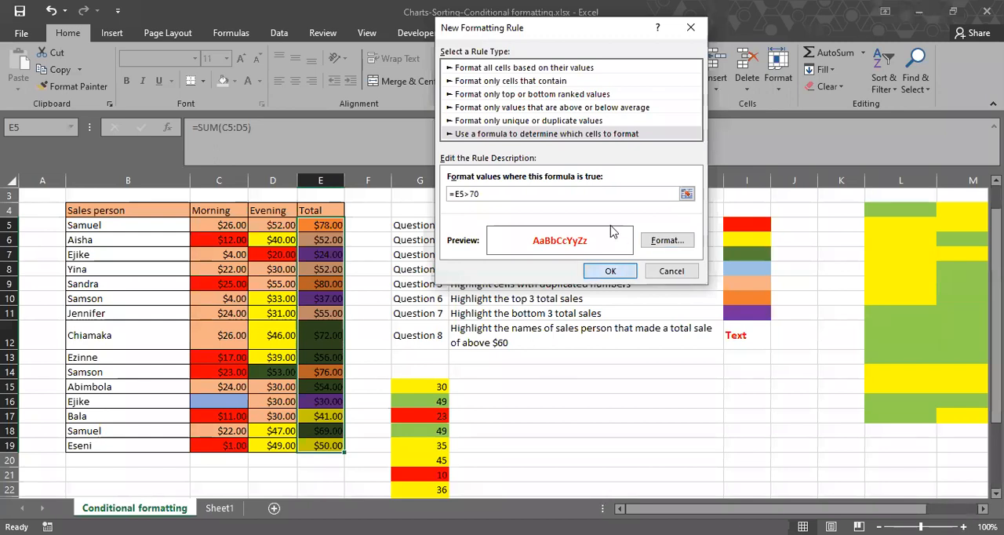
key(Return)
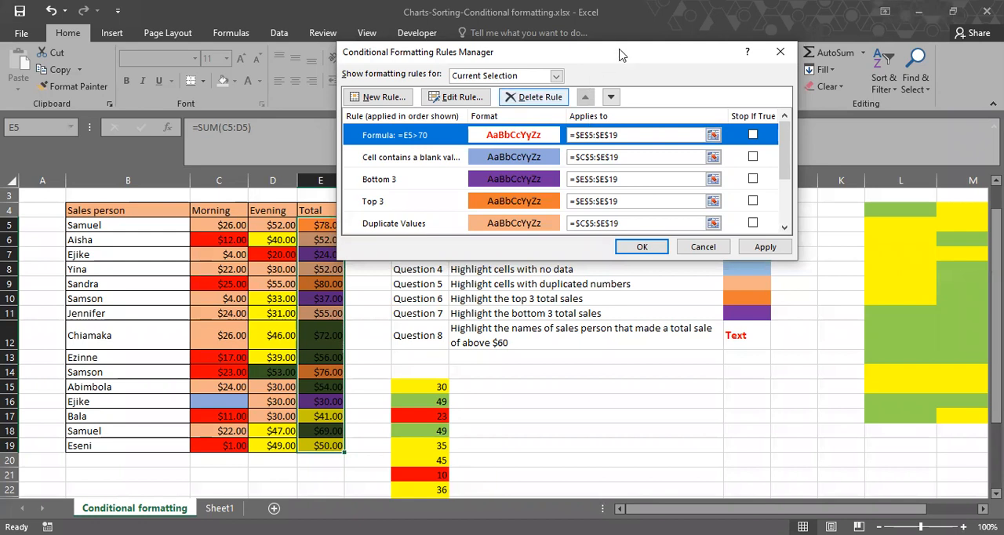
Change the range of the =E5>70 rule to the sales person names in B5:B19 and apply it.
drag(620, 51, 704, 39)
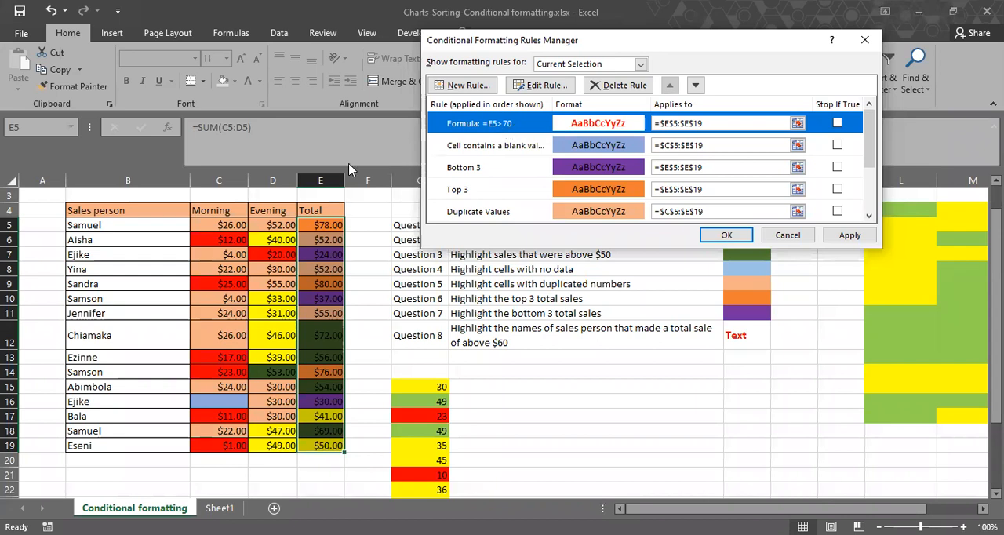
drag(659, 123, 636, 124)
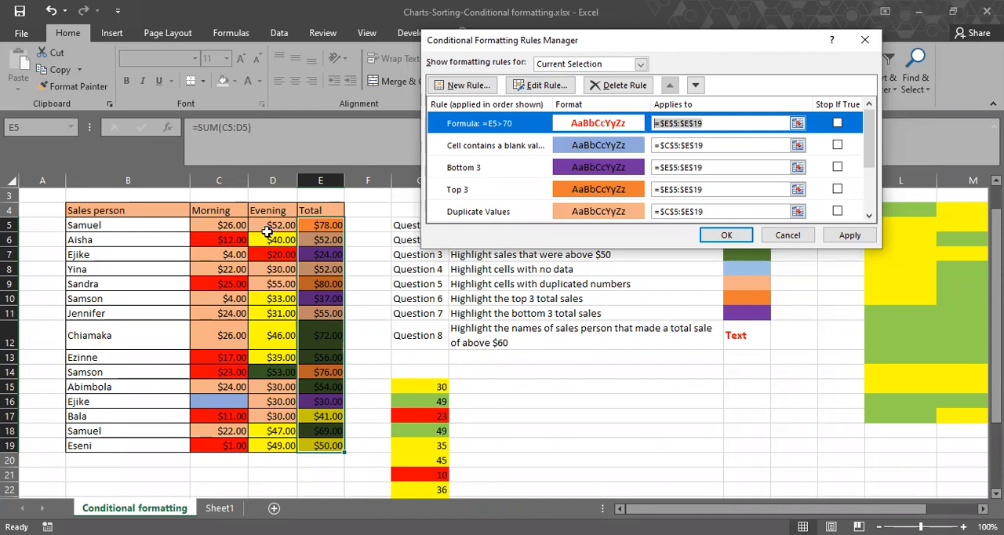
key(BackSpace)
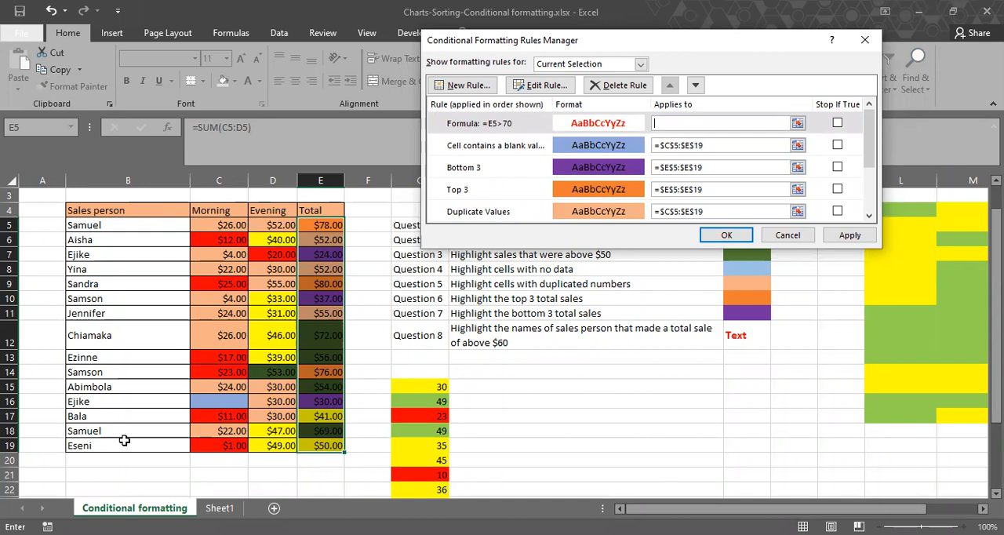
drag(135, 437, 125, 225)
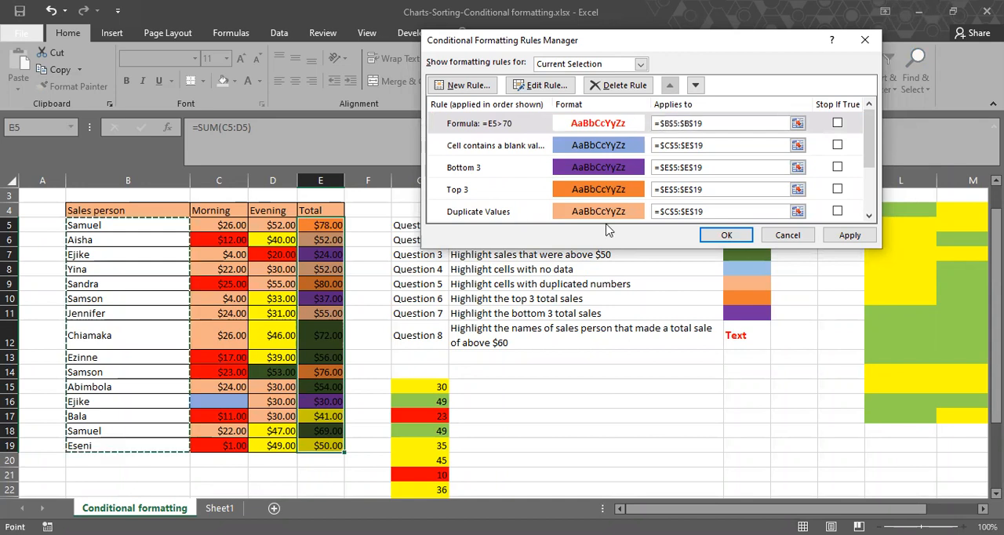
click(848, 235)
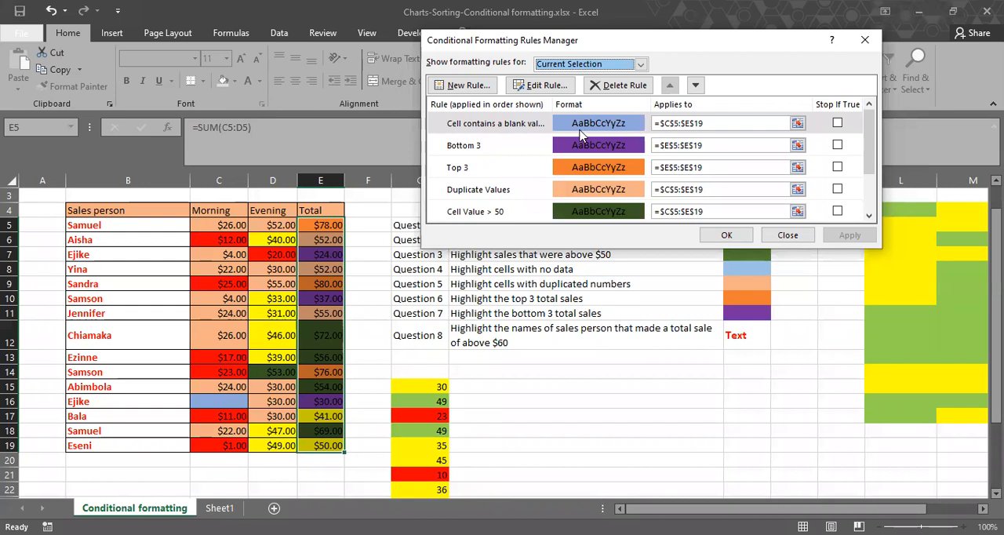
Look through the current selection's rules and list the formatting rules for the whole worksheet instead.
scroll(578, 135, down, 1)
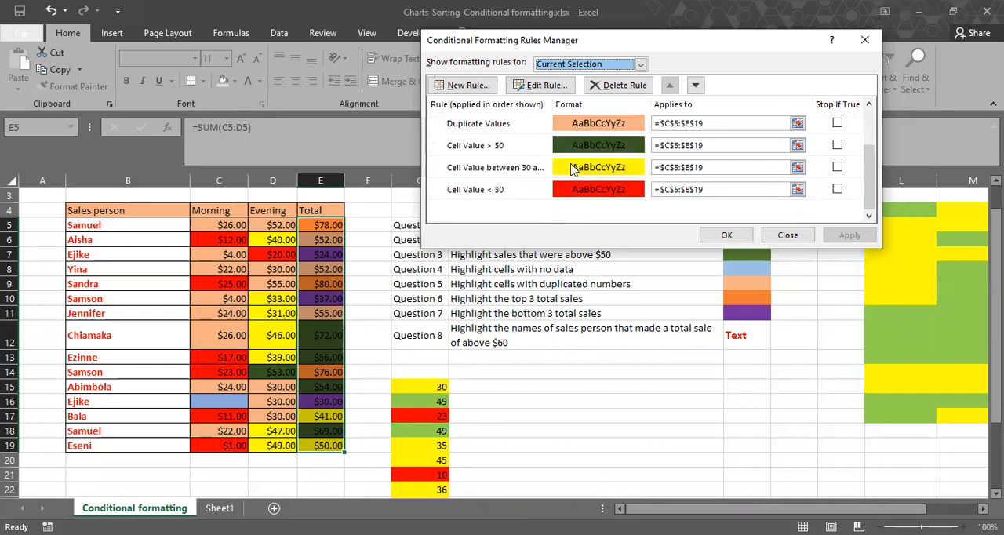
scroll(571, 169, up, 1)
key(Down)
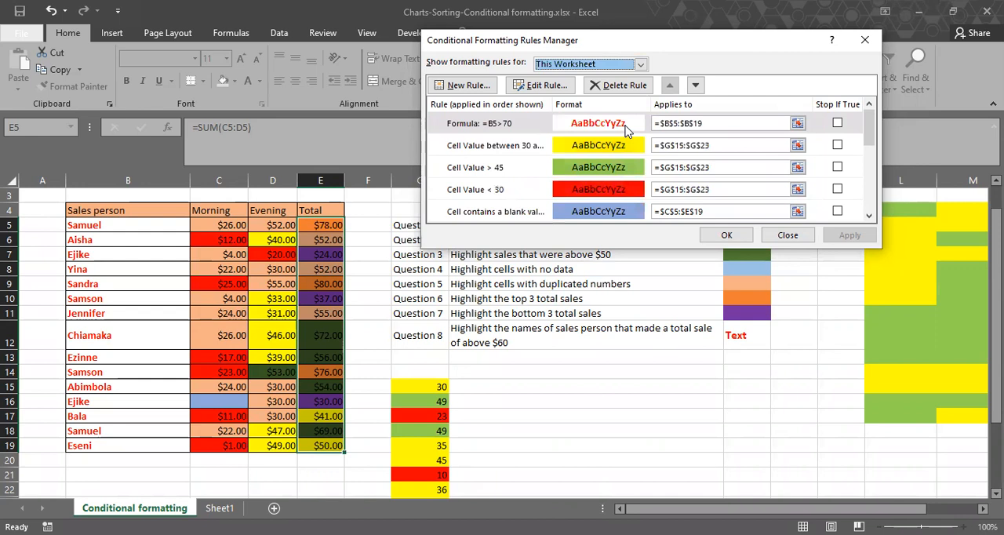
Change the formula of the red-text rule for B5:B19 to =$E$5:$E$19>70 and apply it.
double_click(625, 131)
click(559, 181)
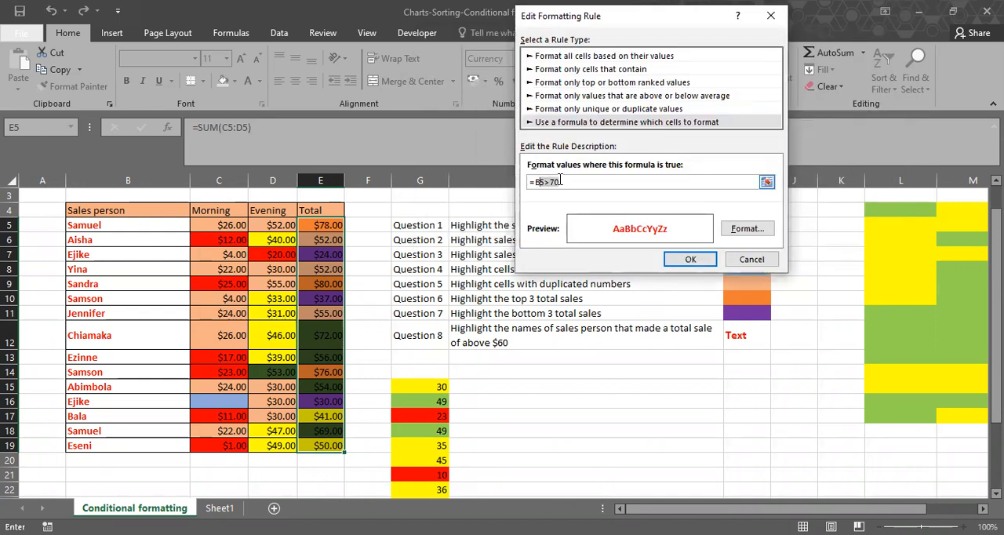
click(541, 182)
key(BackSpace)
click(311, 226)
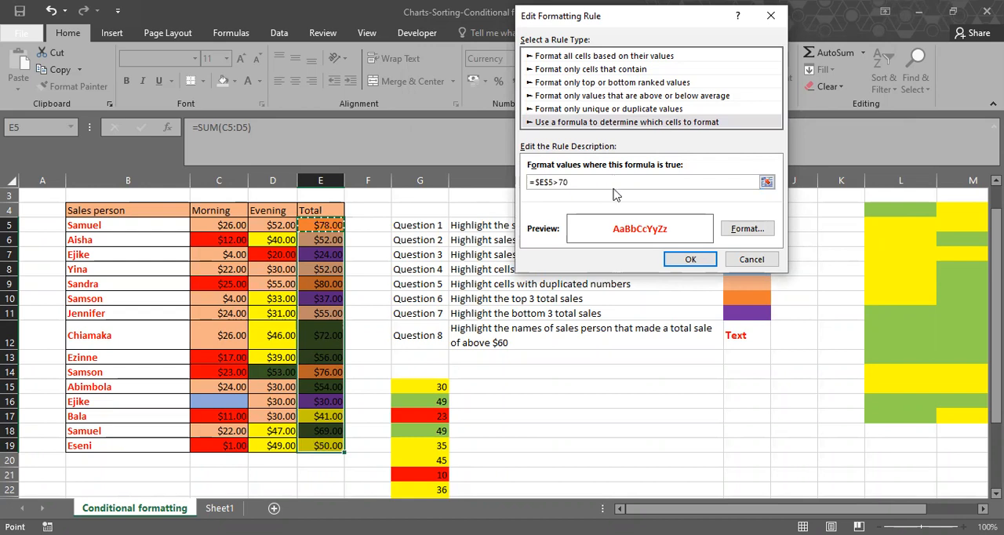
key(ctrl+shift+Down)
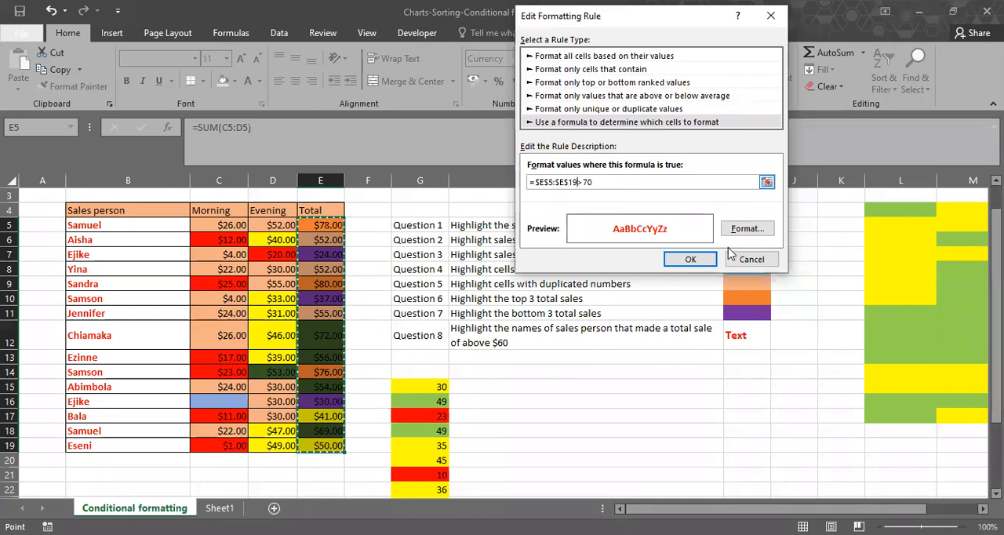
click(712, 255)
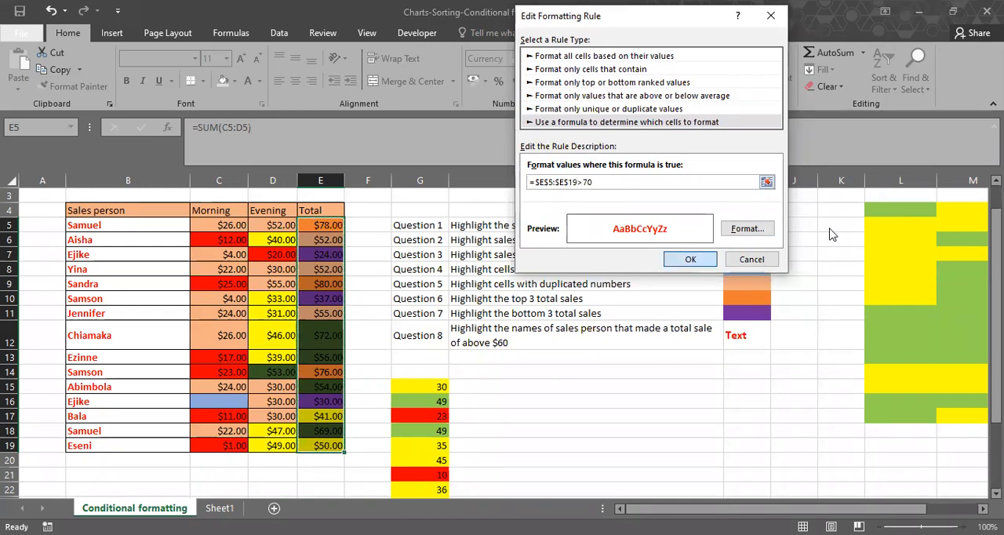
click(833, 235)
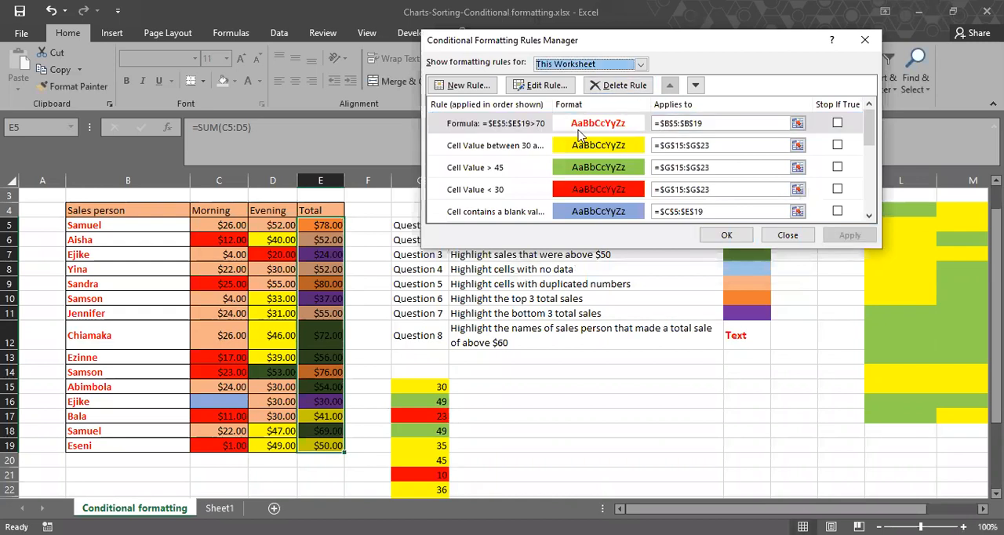
Delete the =$E$5:$E$19>70 red-text rule applied to B5:B19, apply the deletion and close the rules manager.
click(580, 130)
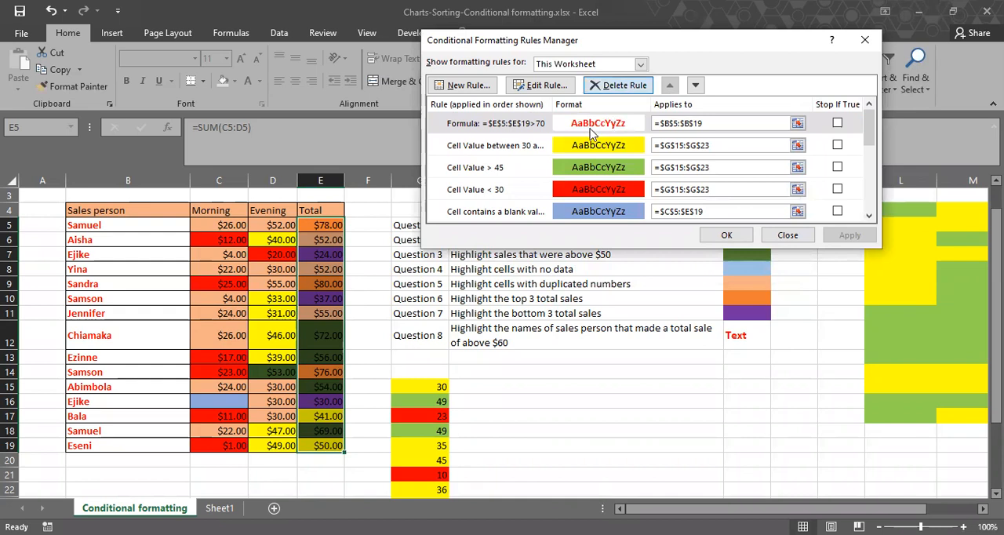
click(613, 87)
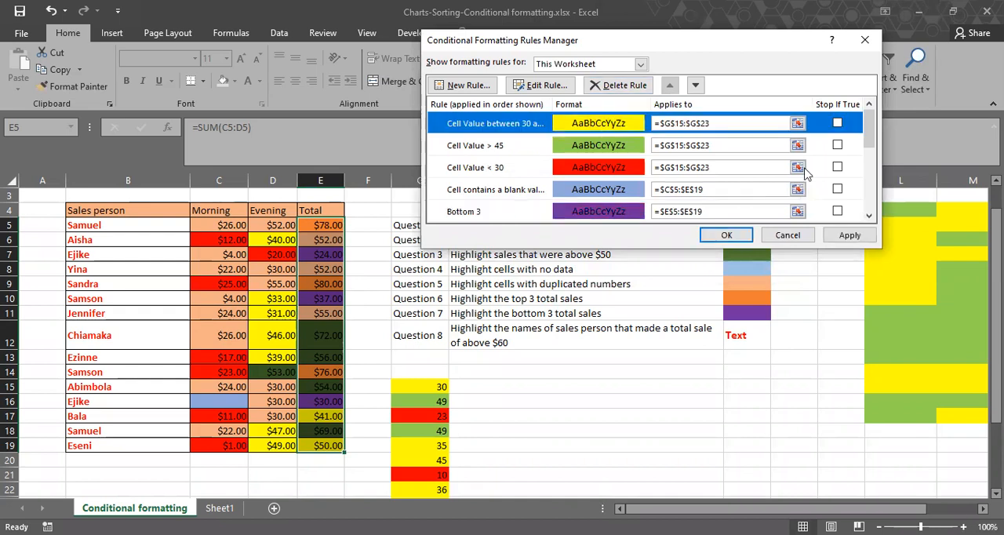
click(847, 238)
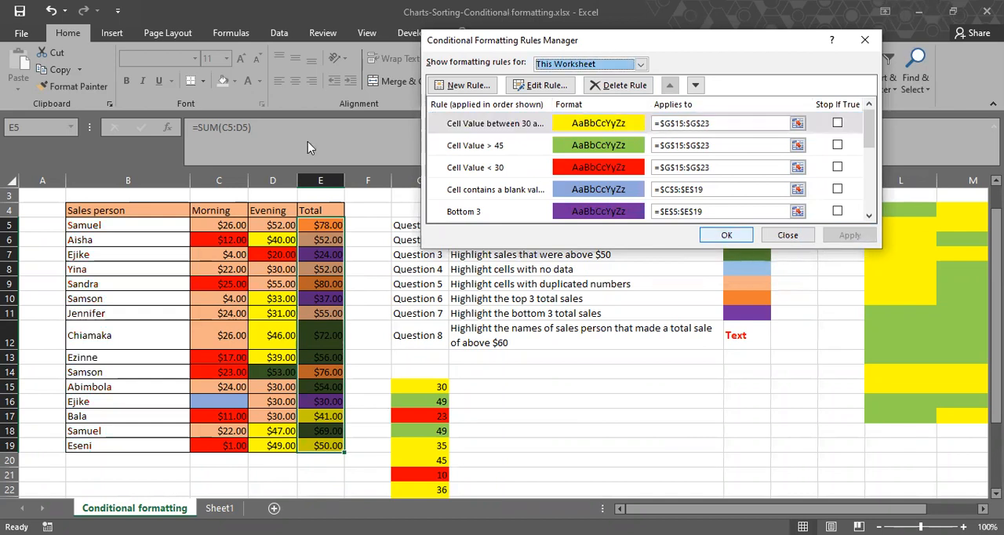
click(726, 234)
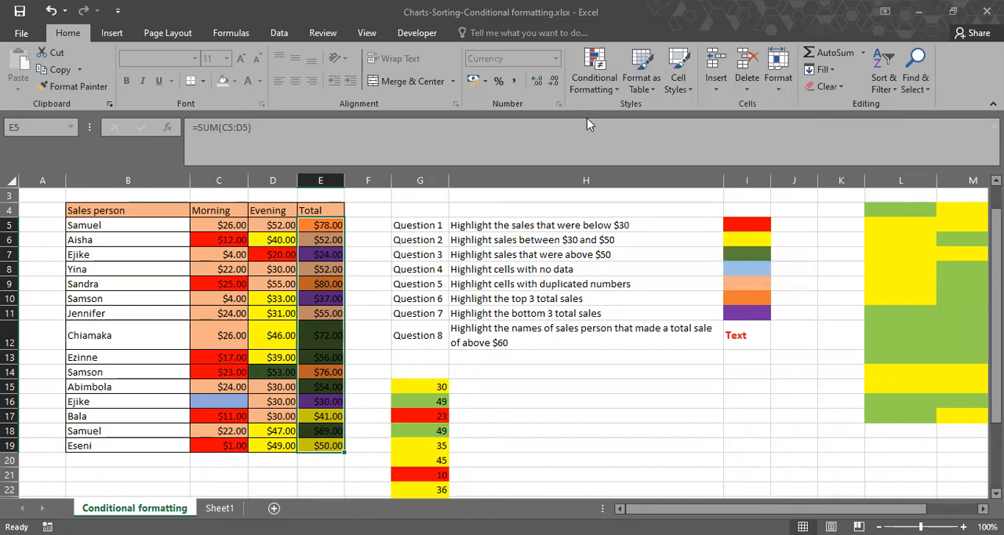
Start a new conditional formatting rule for the selected totals that uses the formula =E5>70.
click(587, 118)
click(578, 177)
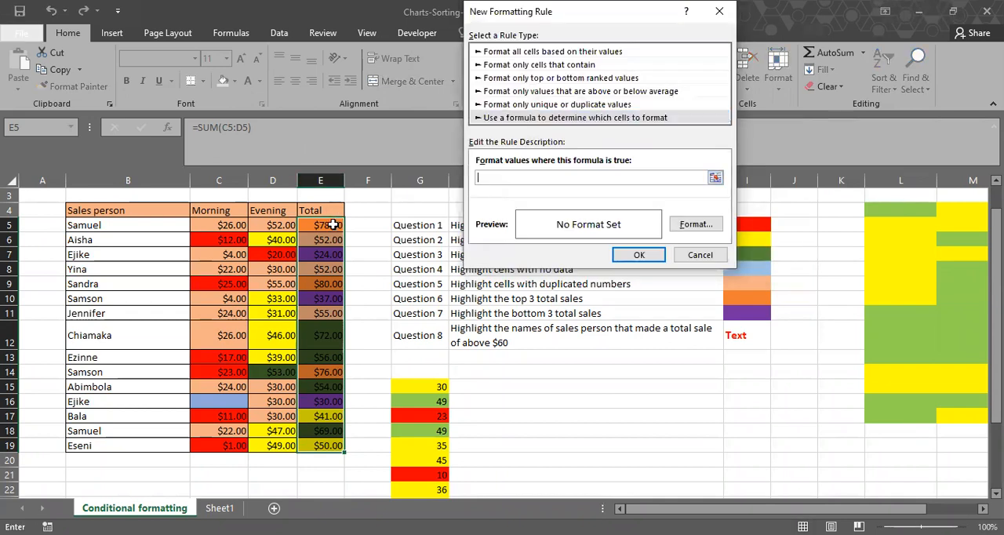
click(332, 225)
key(F4)
key(F4)
key(F4)
text(>)
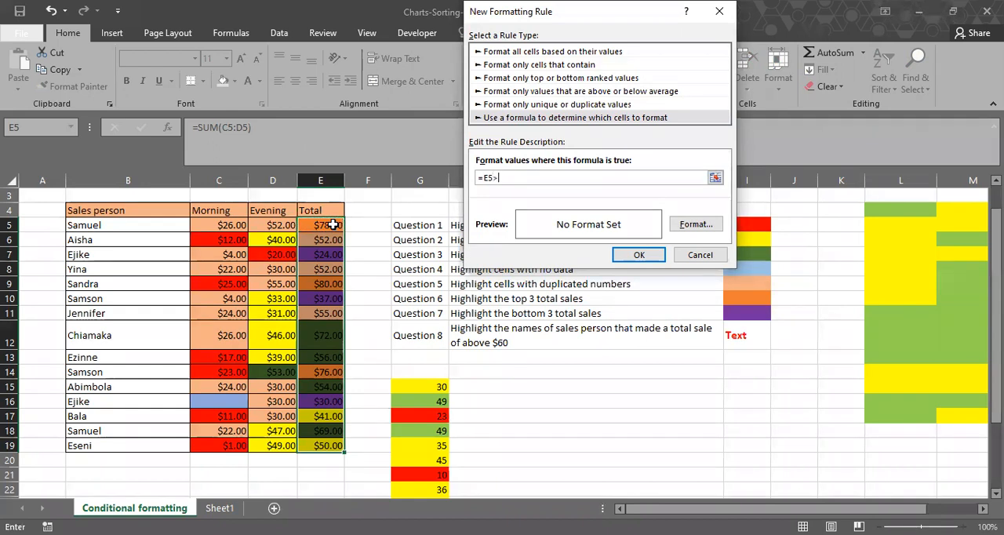
text(70)
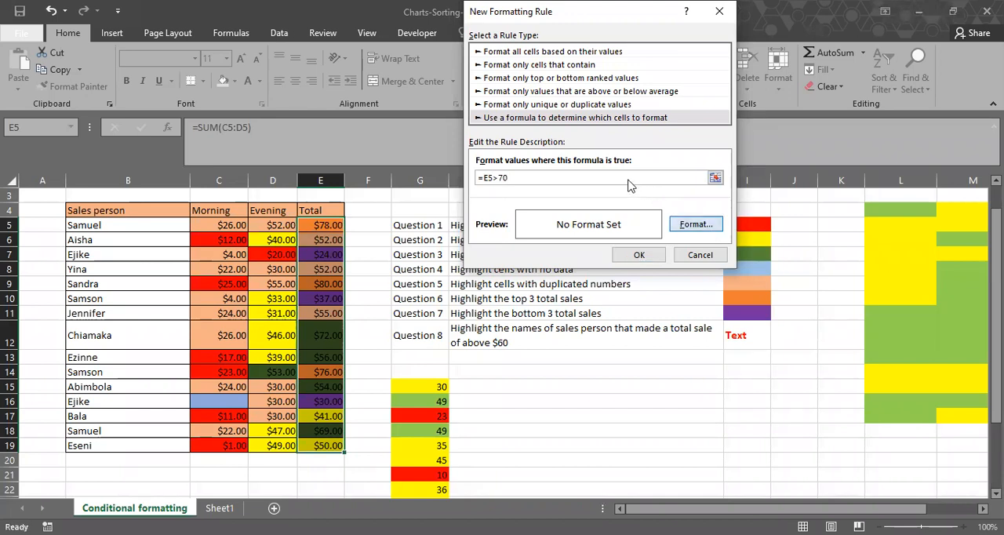
Give the =E5>70 rule a bold red font and apply it to the sales person names in B5:B19.
click(692, 224)
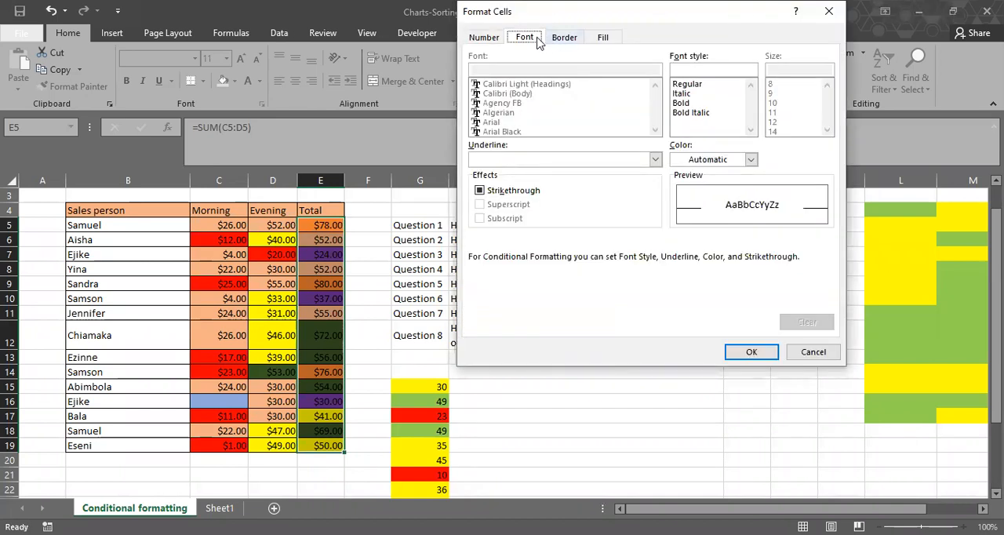
click(751, 160)
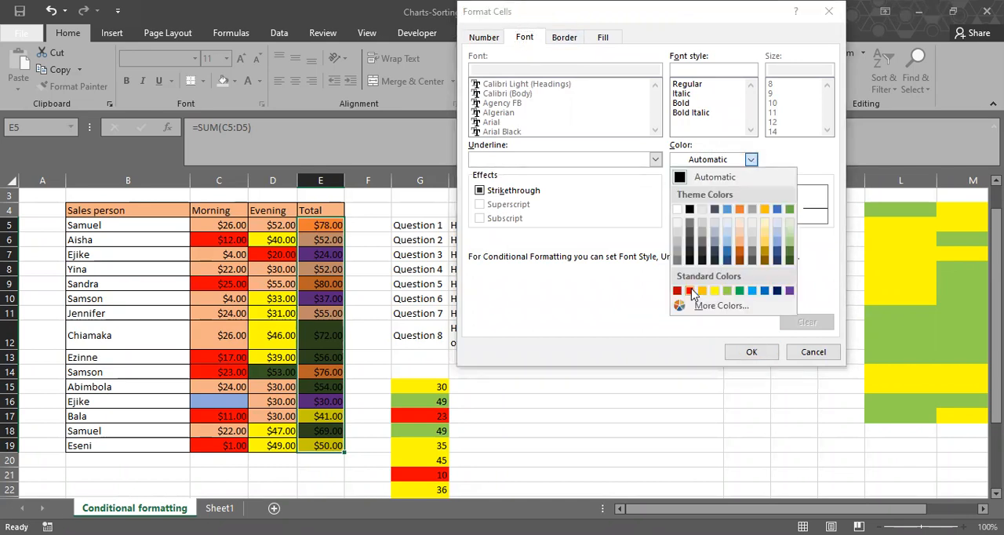
click(708, 103)
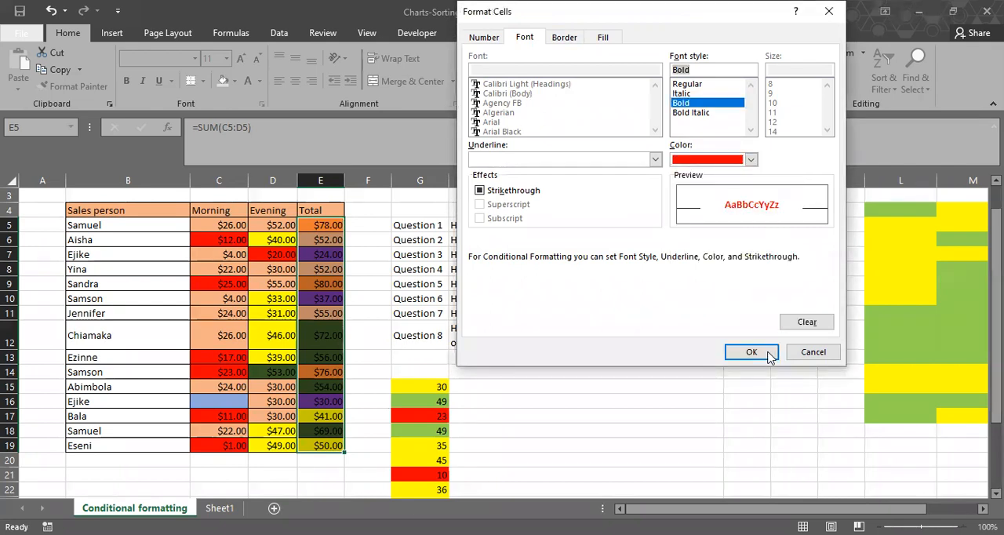
click(768, 356)
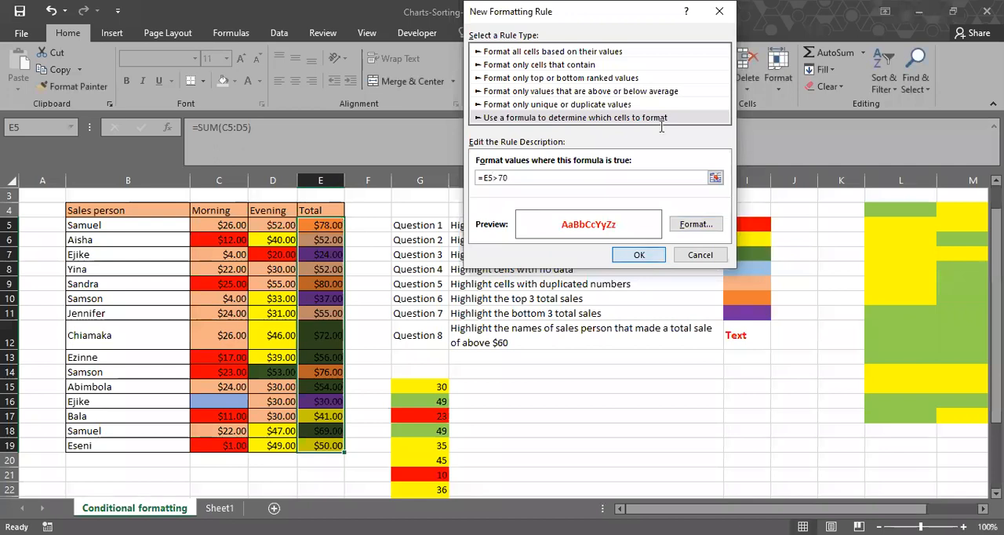
key(Return)
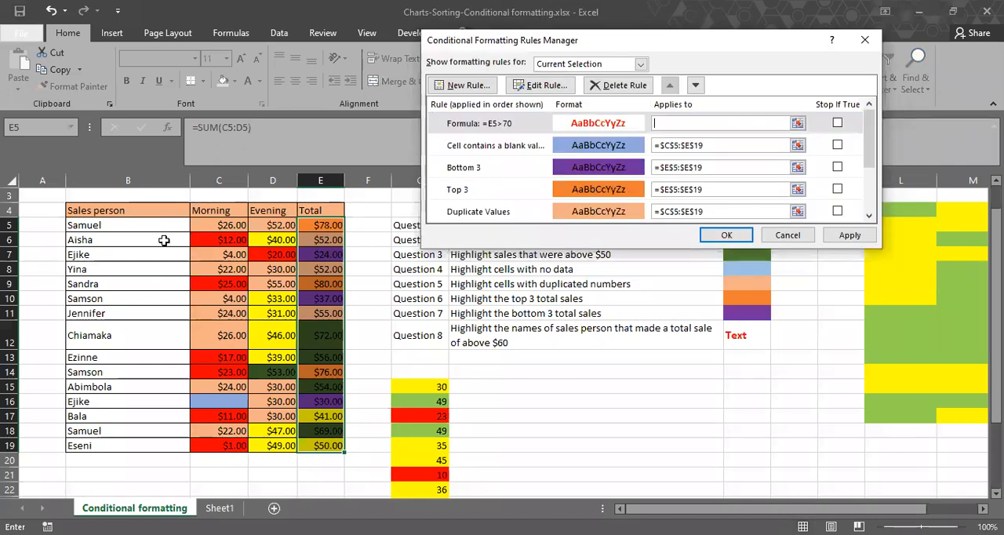
drag(162, 226, 161, 442)
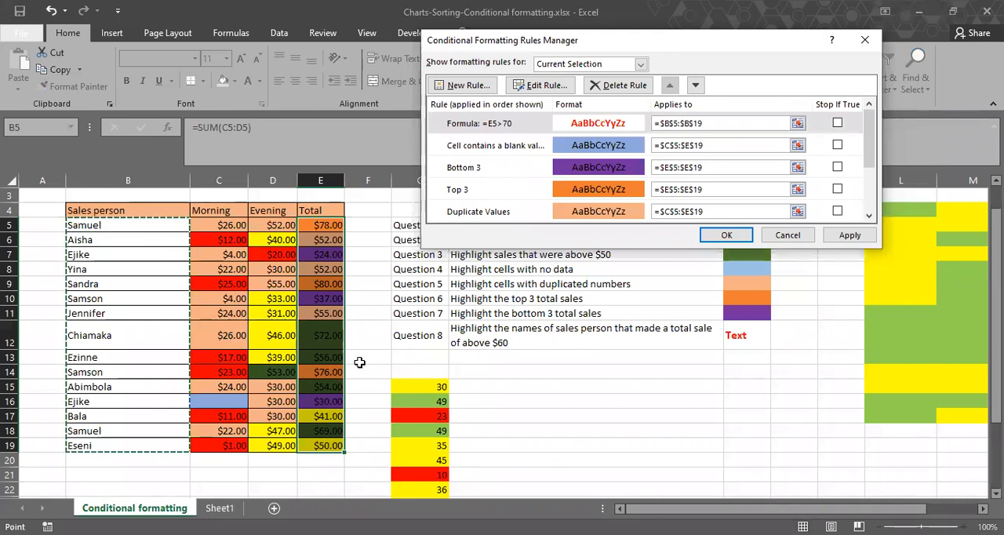
click(845, 235)
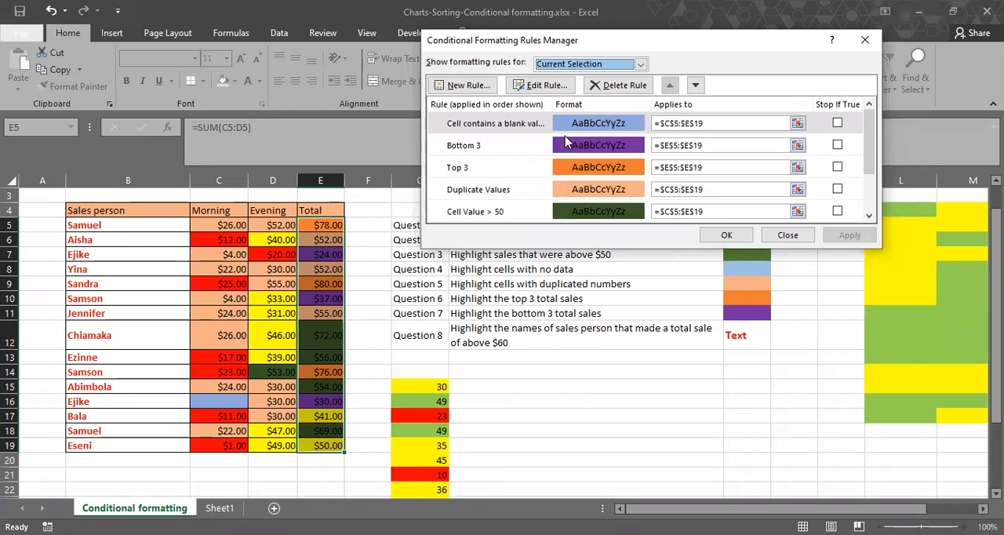
List the whole worksheet's rules, change the formula of the red-text rule for B5:B19 to =$E$5:$E$19>70 and apply it.
click(641, 64)
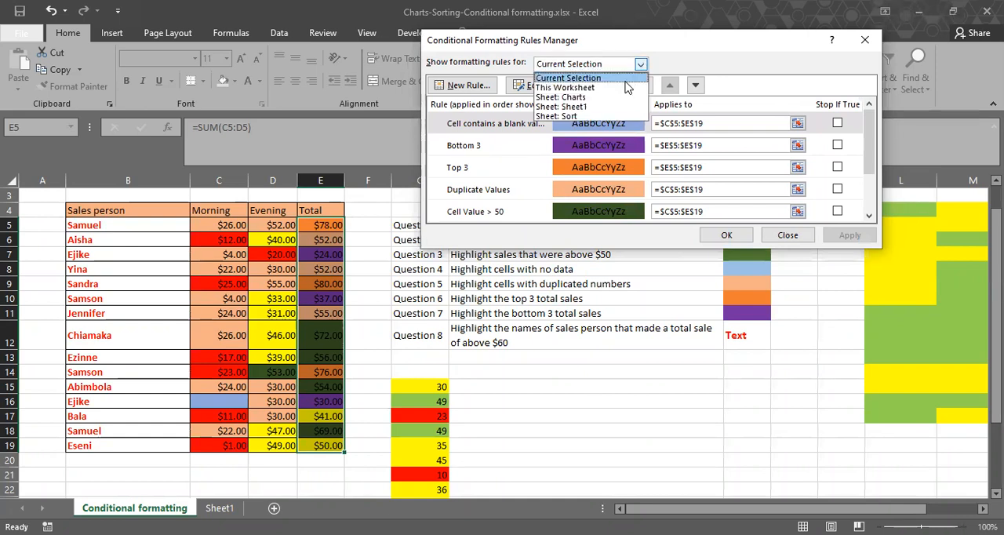
click(626, 87)
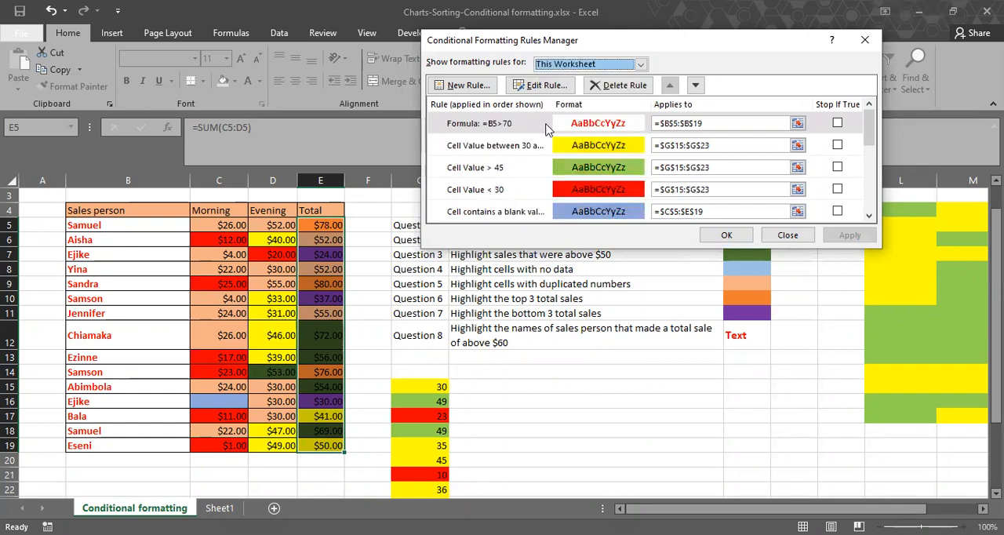
double_click(547, 125)
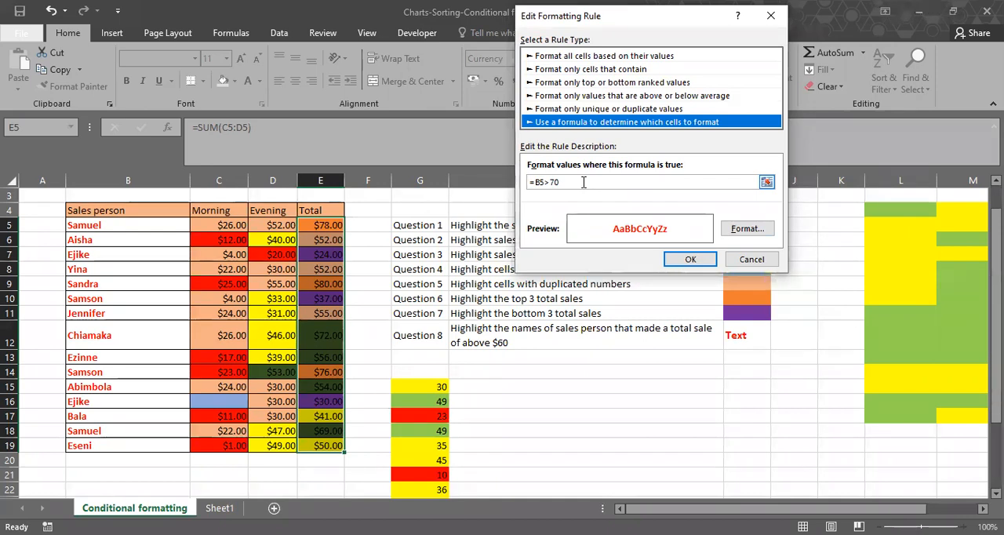
click(577, 182)
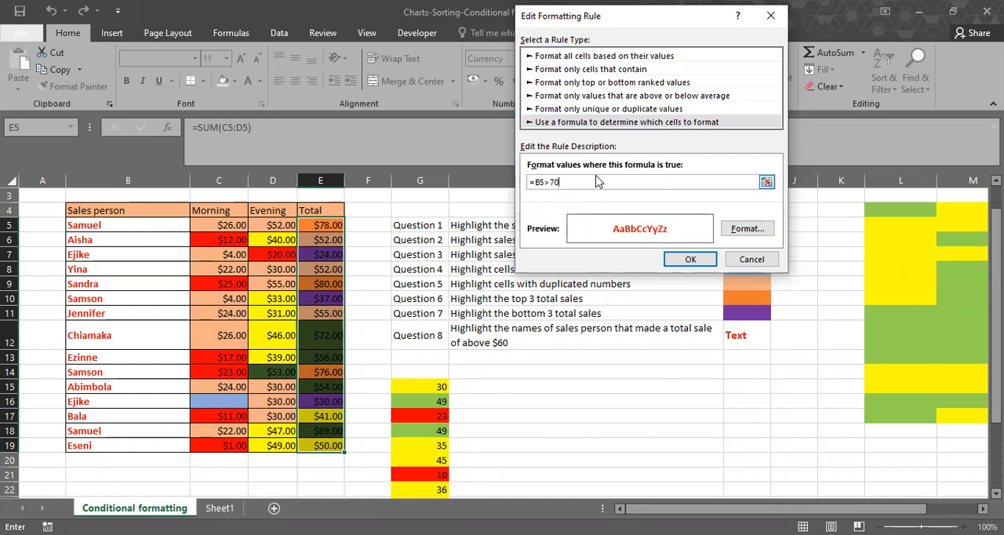
key(BackSpace)
key(BackSpace)
key(BackSpace)
key(BackSpace)
key(BackSpace)
click(328, 226)
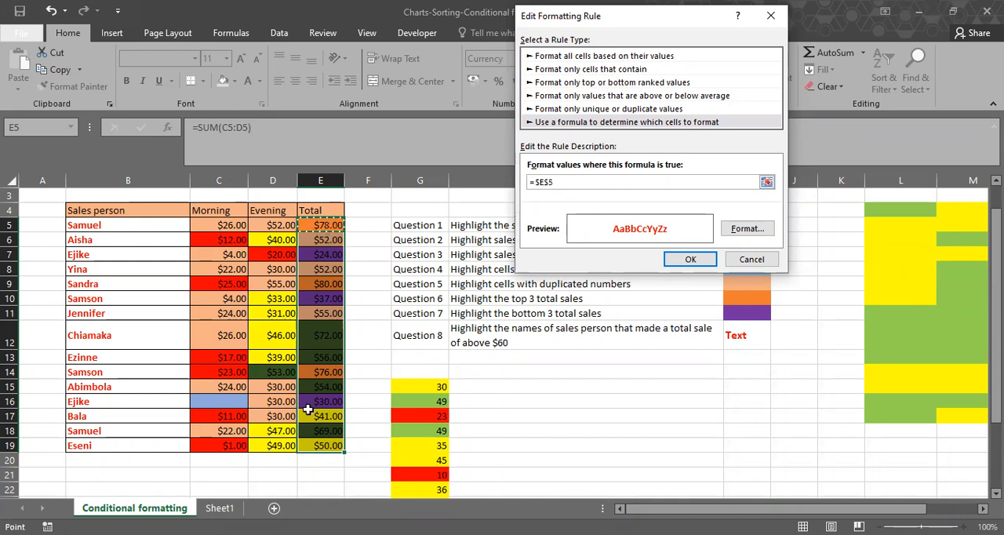
key(ctrl+shift+Down)
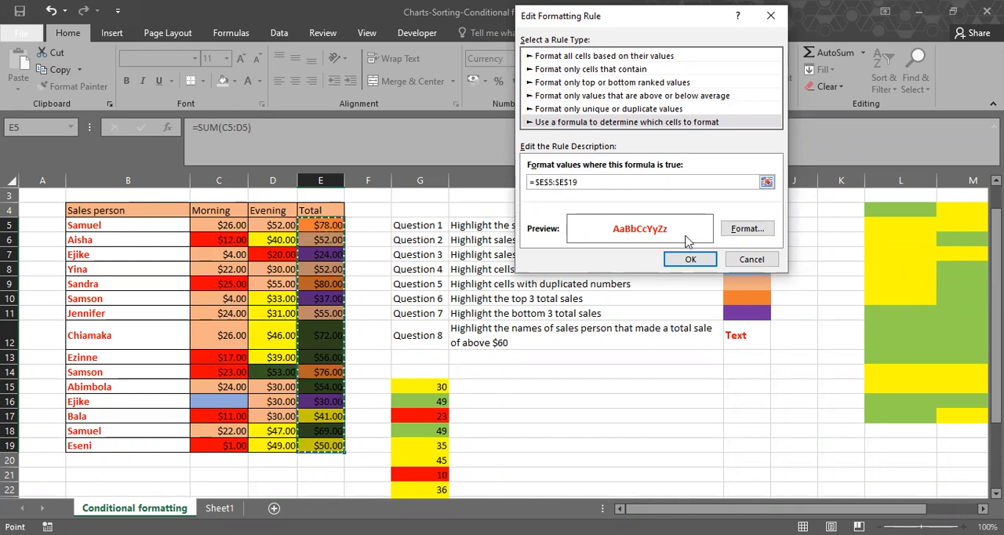
text(>70)
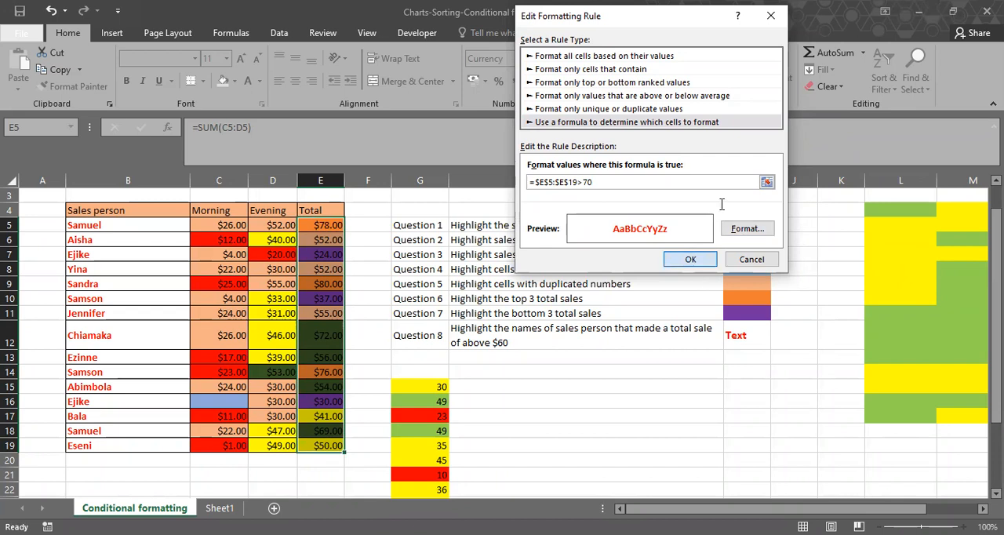
key(Return)
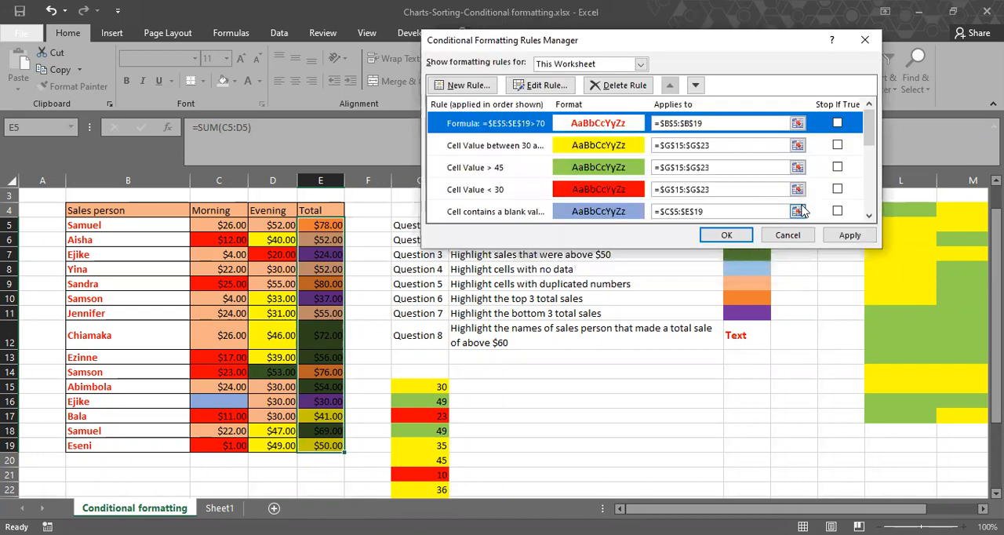
click(845, 236)
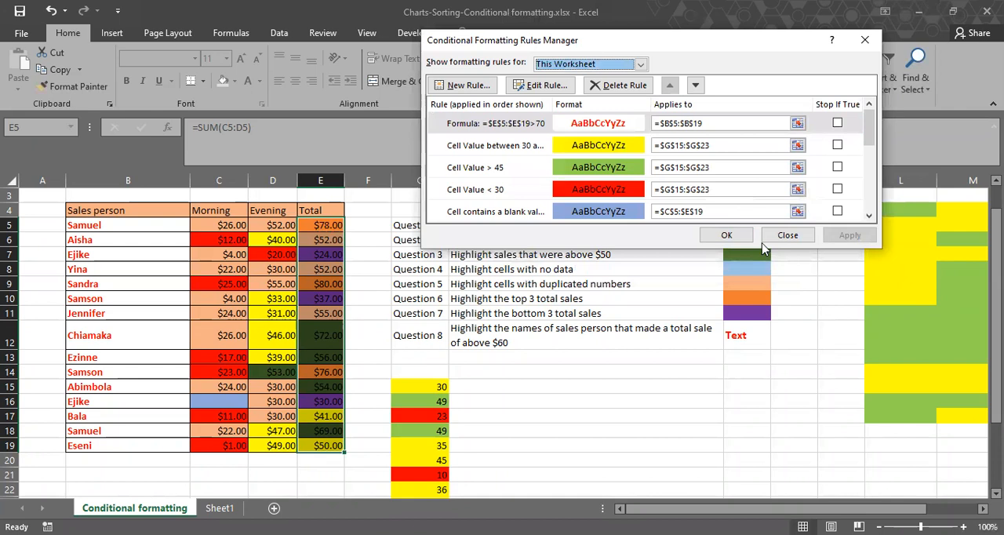
Create another formula rule, =$E$5:$E$19>70, with a bold red font for the selected totals.
click(600, 86)
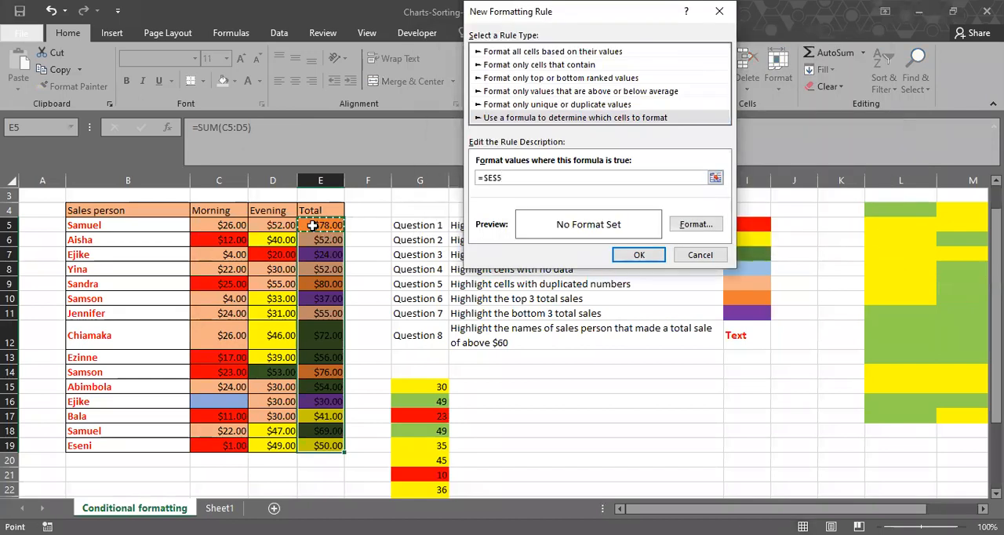
text(:$E$19>70)
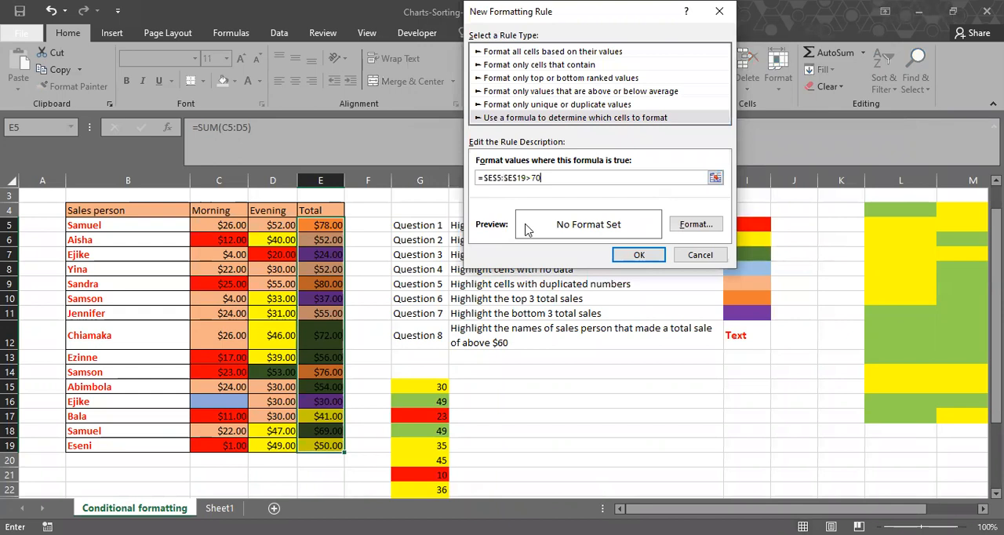
click(673, 228)
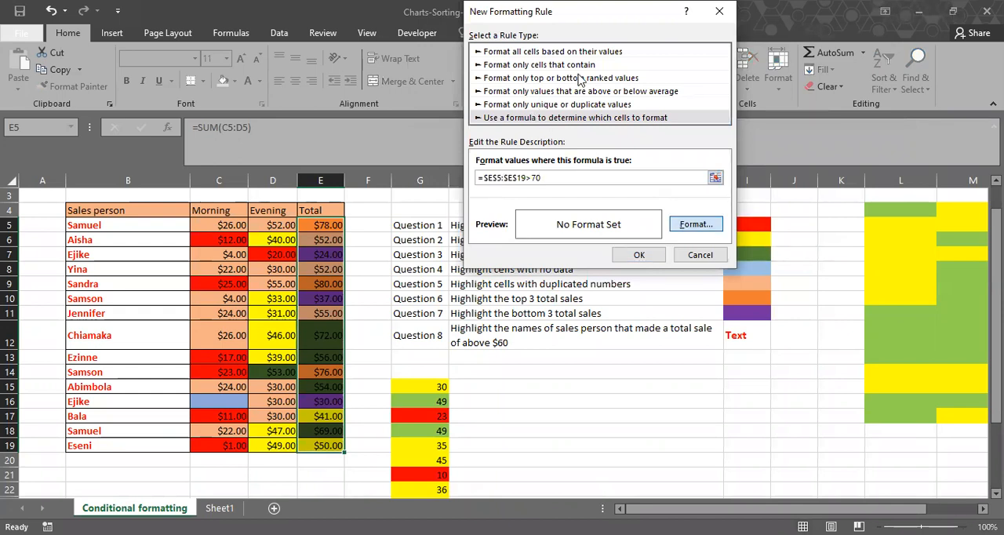
click(706, 159)
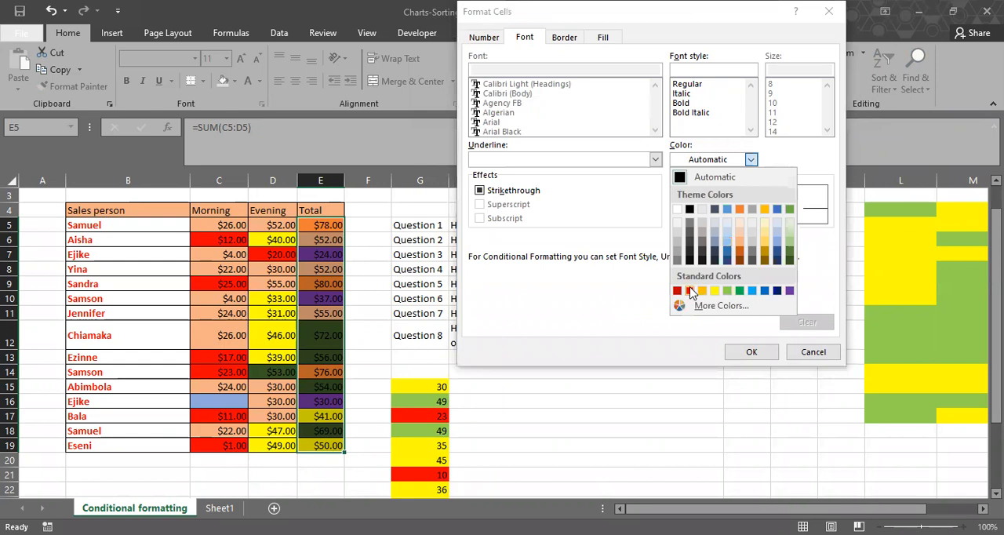
click(760, 350)
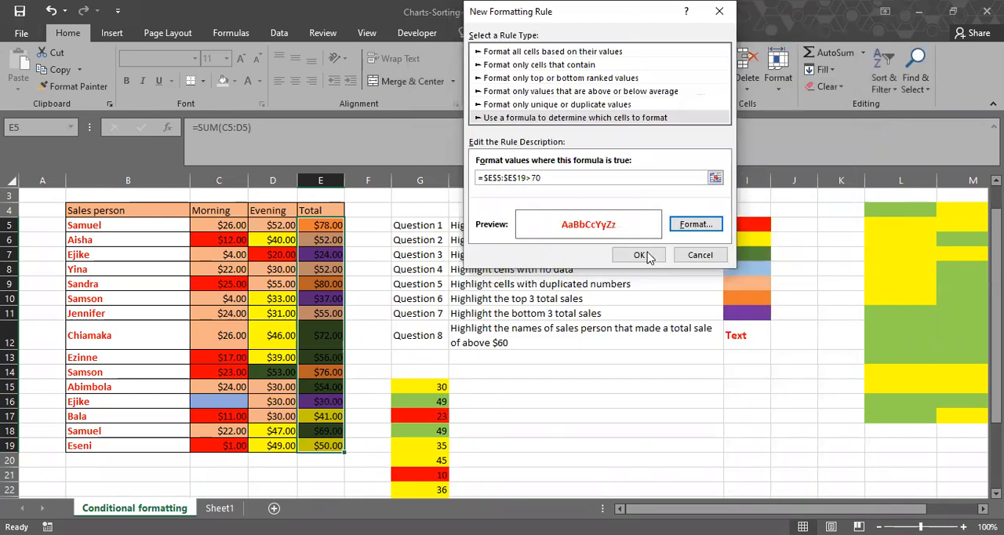
click(644, 256)
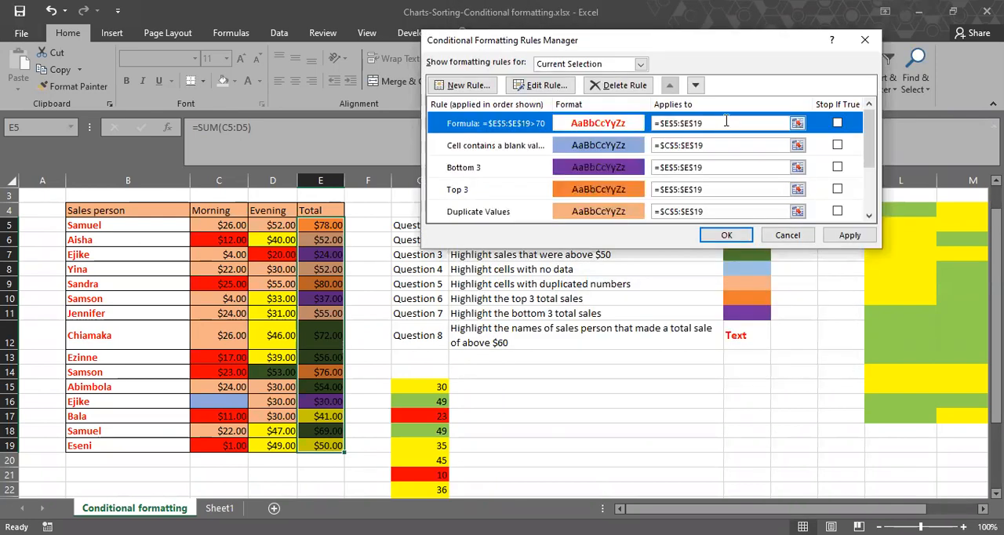
Replace the new rule's range with the sales person names, apply it and close the rules manager.
drag(720, 123, 647, 130)
key(BackSpace)
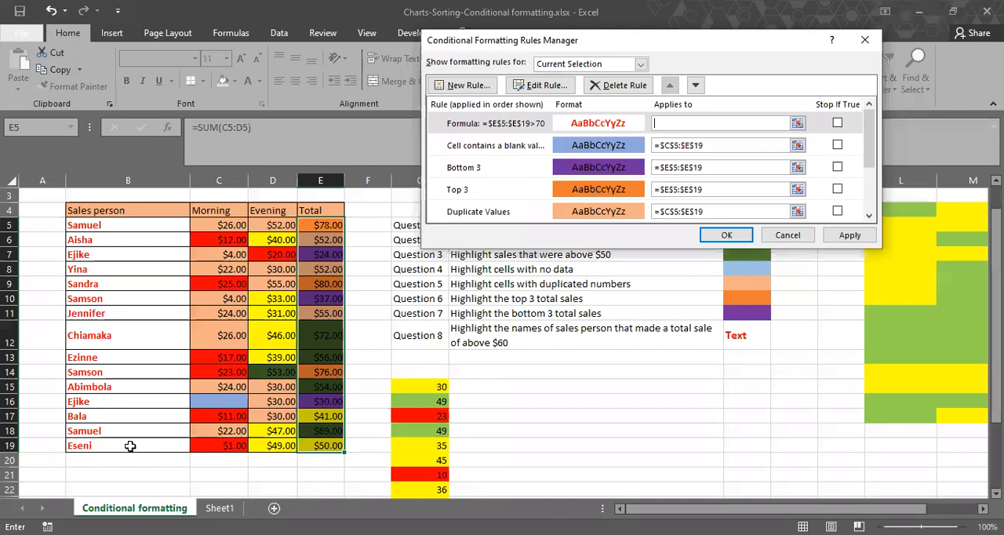
click(867, 239)
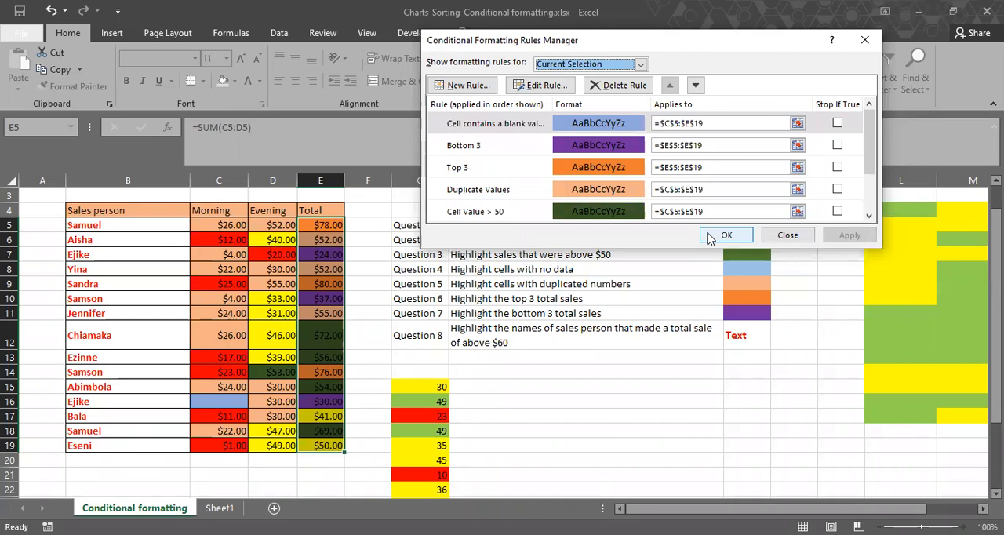
click(708, 236)
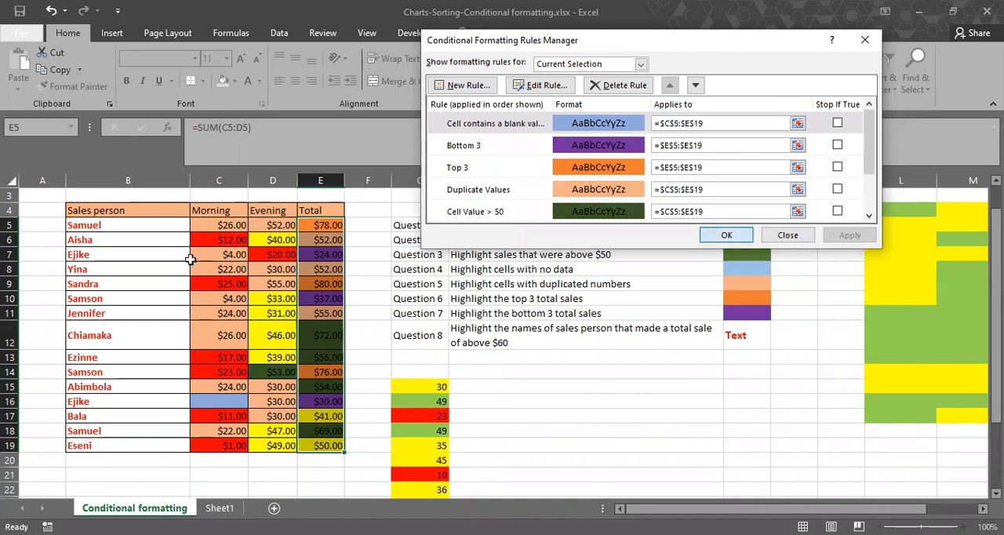
Clear all conditional formatting rules from the sales table cells B5:E19.
drag(131, 225, 338, 367)
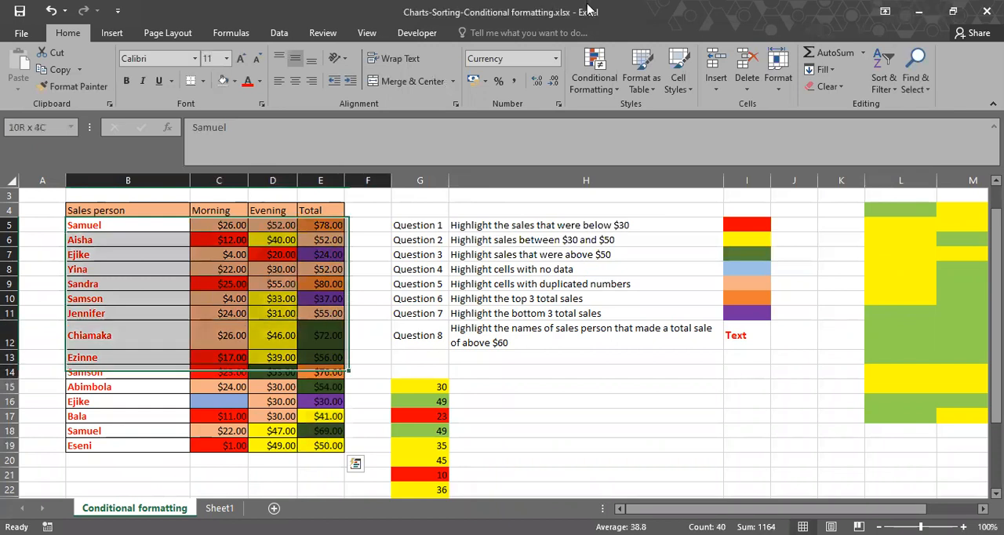
click(605, 85)
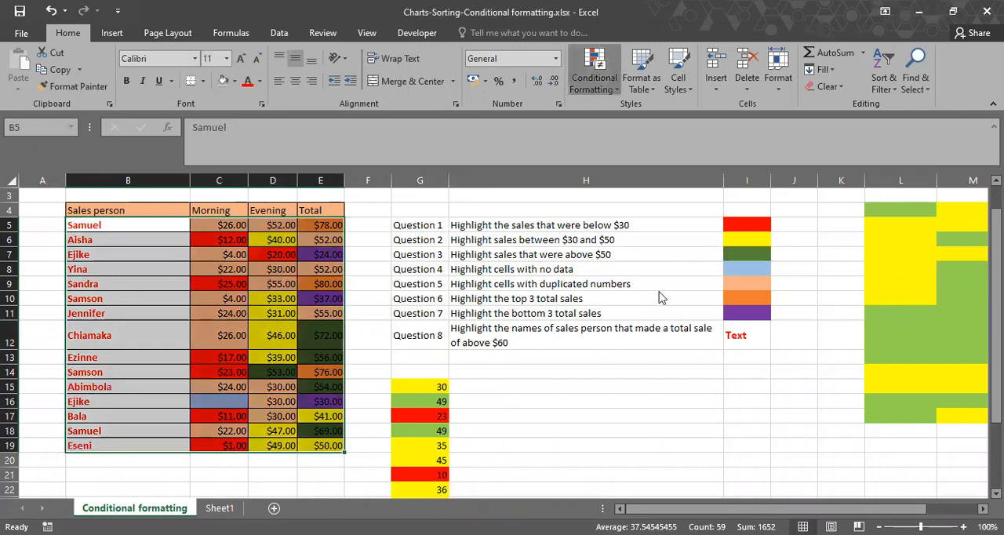
mouse_move(660, 292)
click(724, 289)
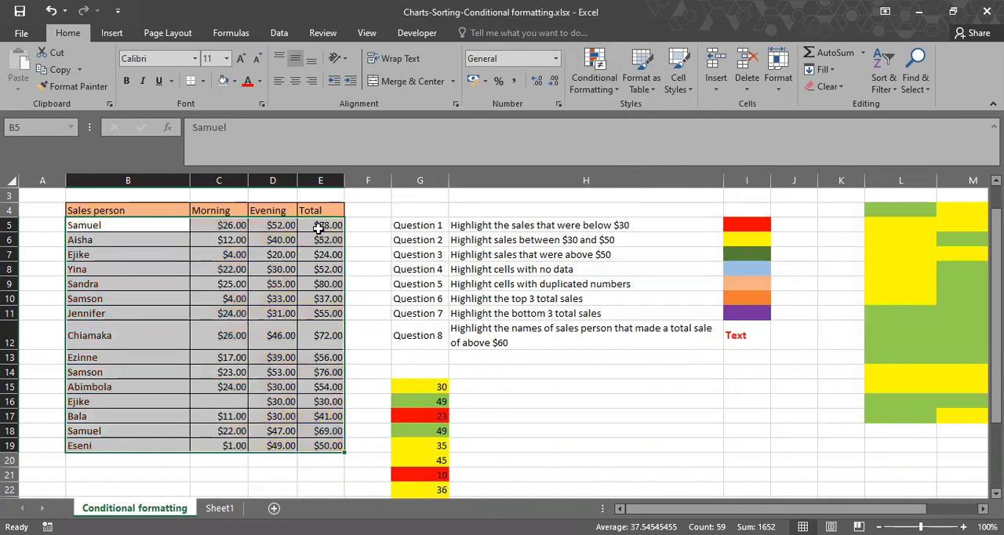
Start a new formula-based conditional formatting rule for the totals E5:E19 with the condition =E5>70.
drag(317, 227, 320, 445)
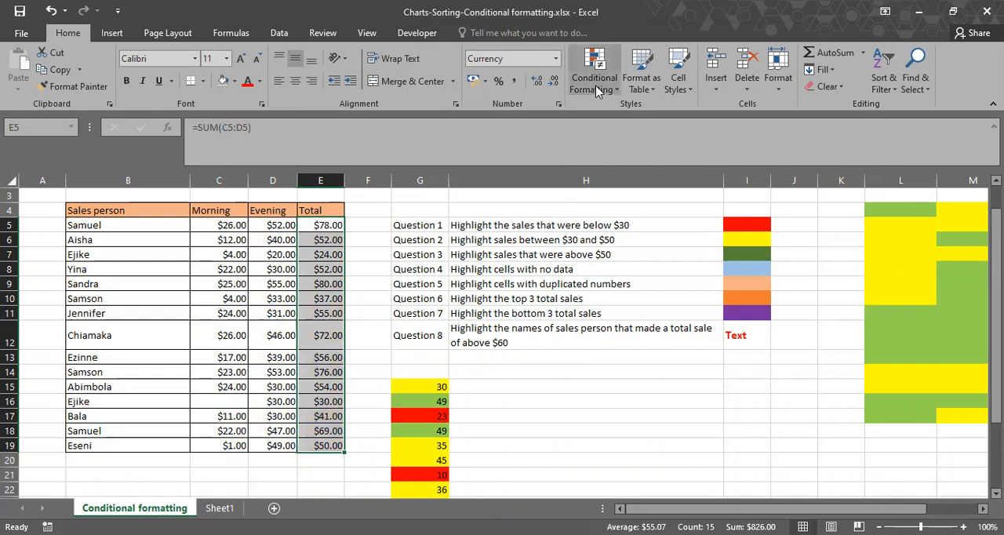
click(327, 225)
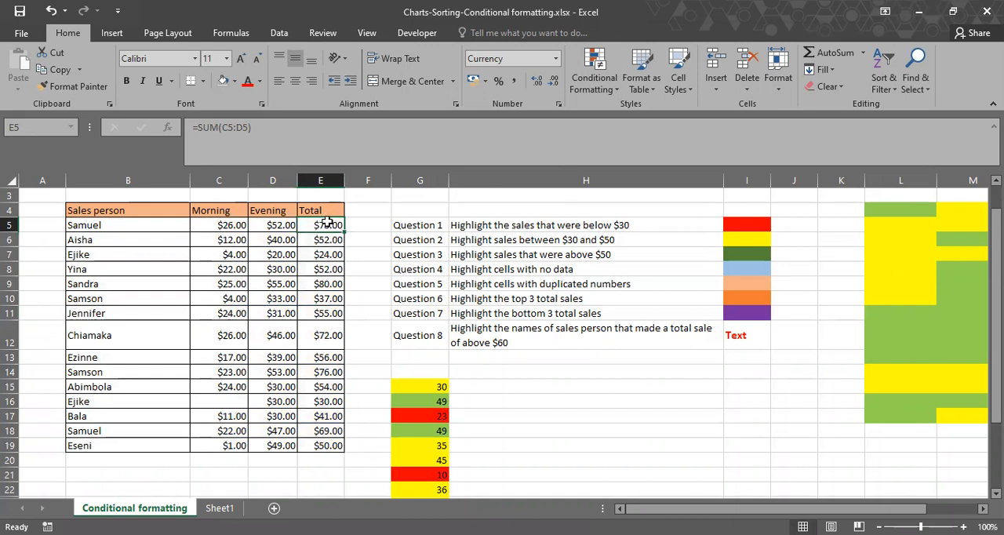
drag(327, 224, 320, 446)
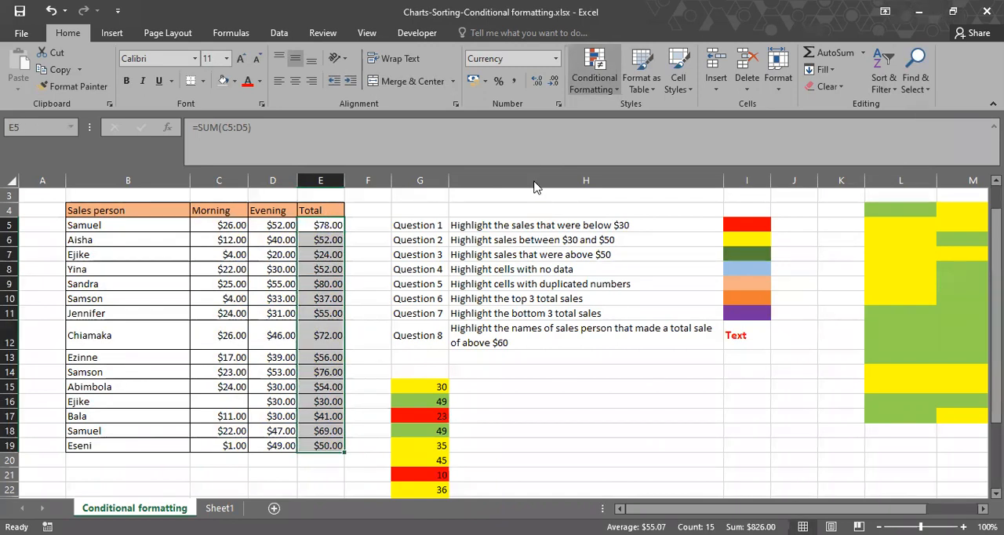
click(461, 84)
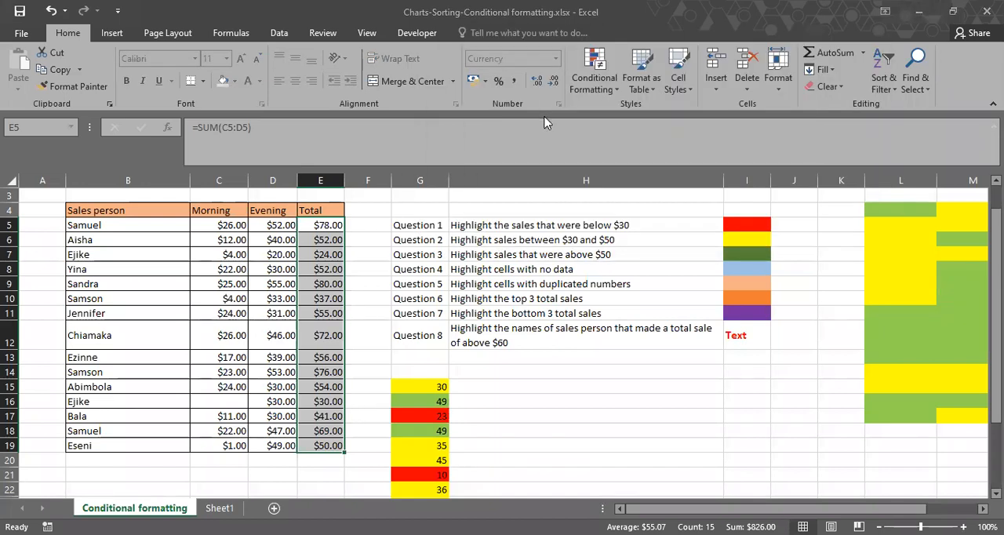
click(544, 117)
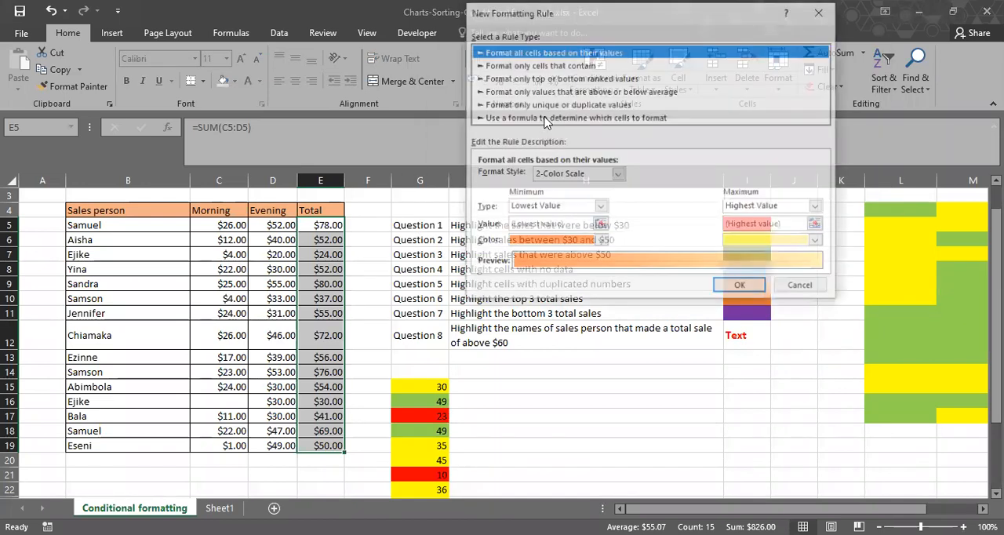
click(544, 117)
text(=)
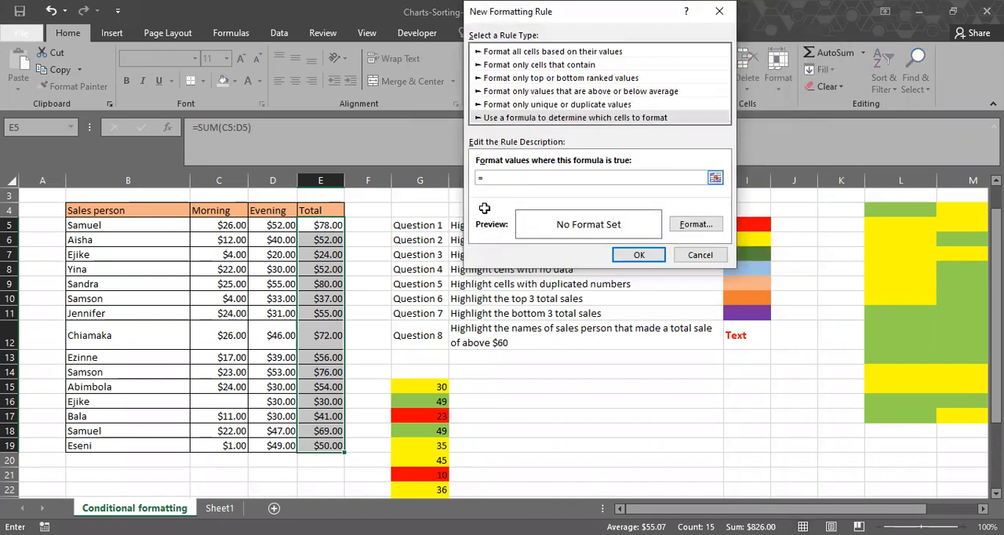
click(321, 226)
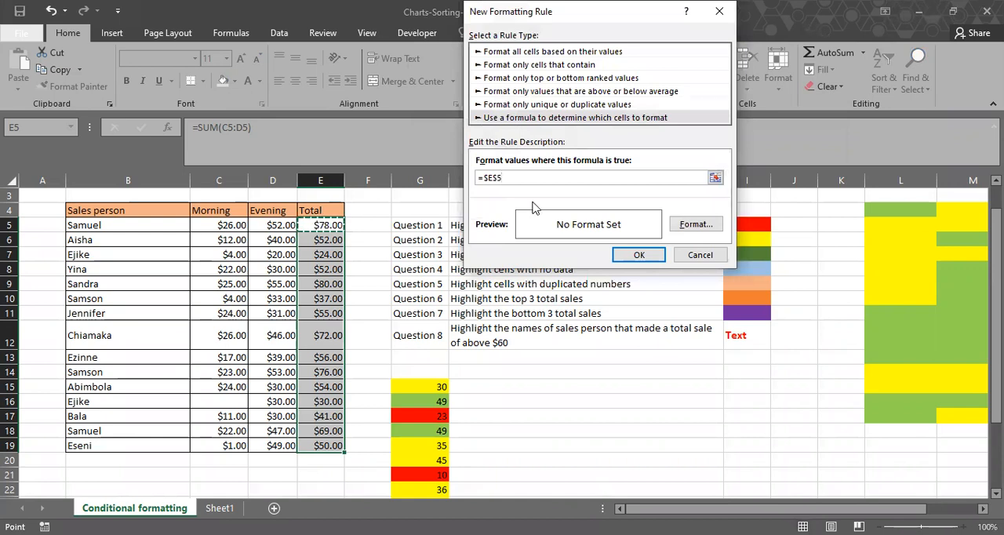
key(F4)
key(F4)
key(F4)
text(>70)
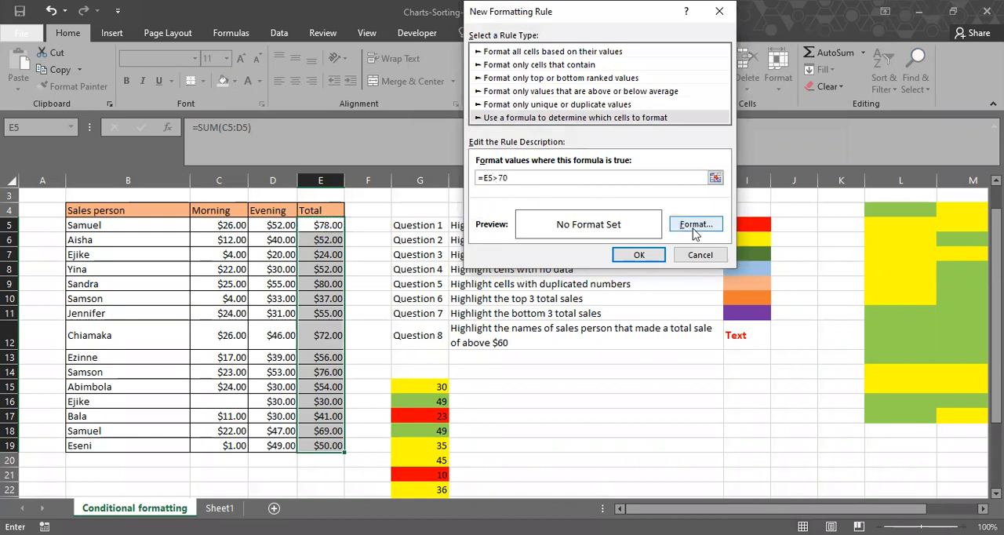
Format the new rule with no fill and a bold red font, and add it to the rules list.
click(695, 231)
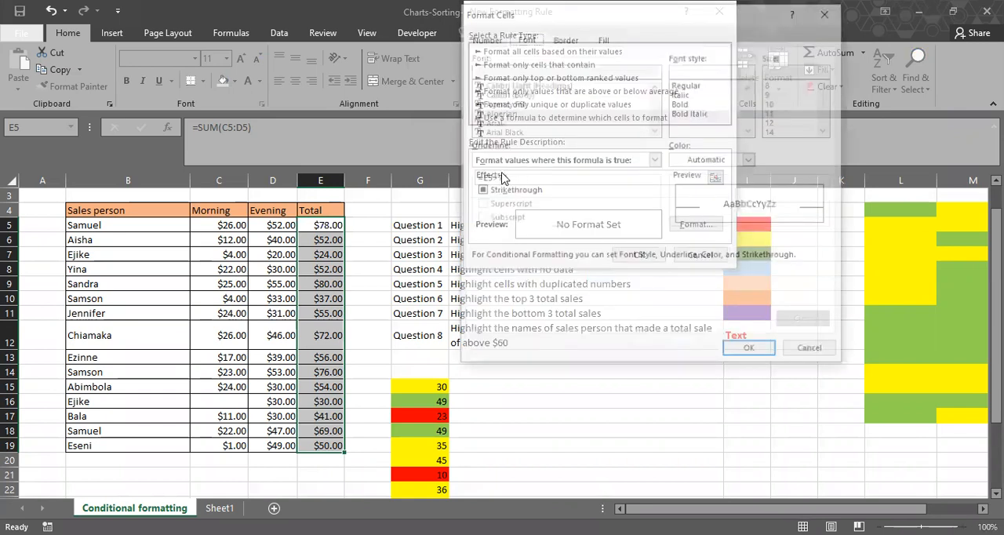
click(494, 181)
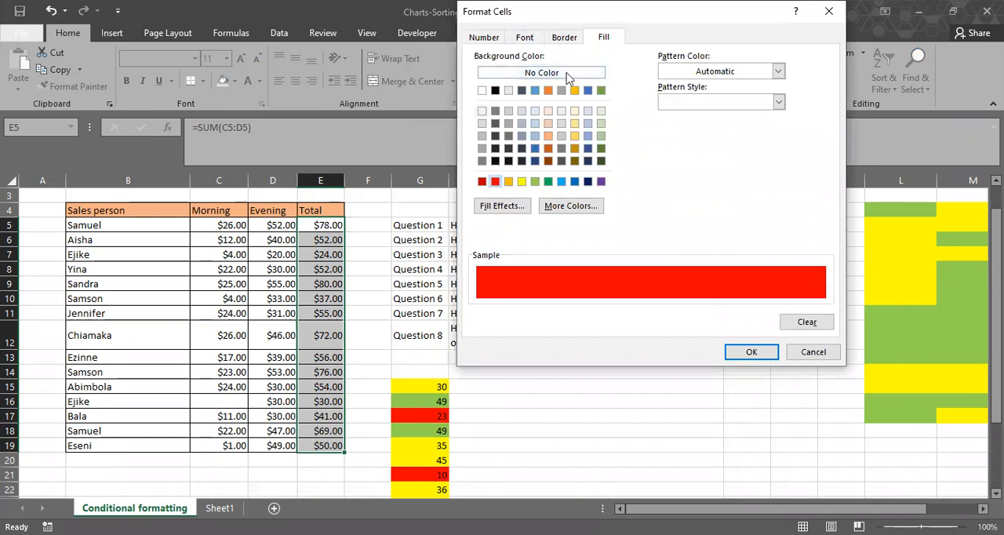
click(508, 73)
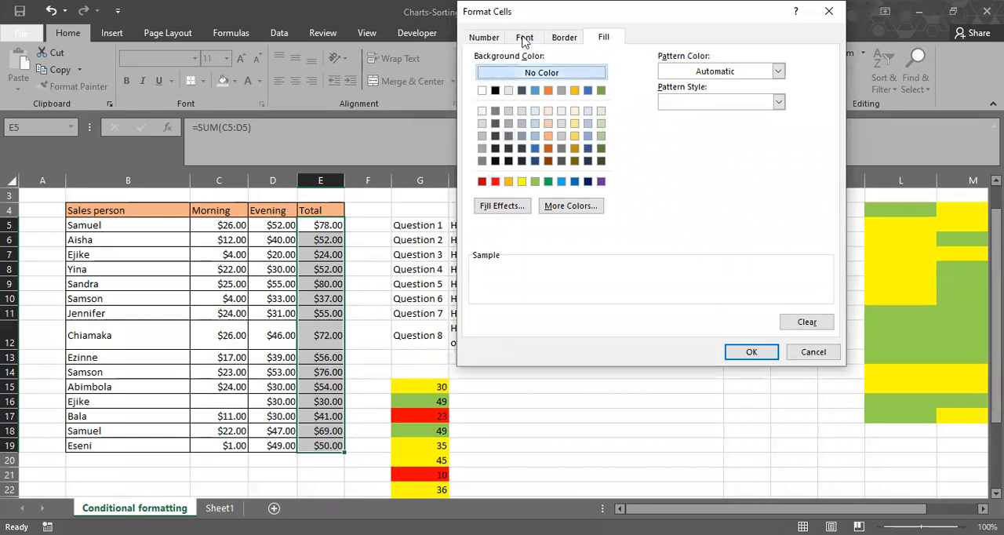
click(525, 38)
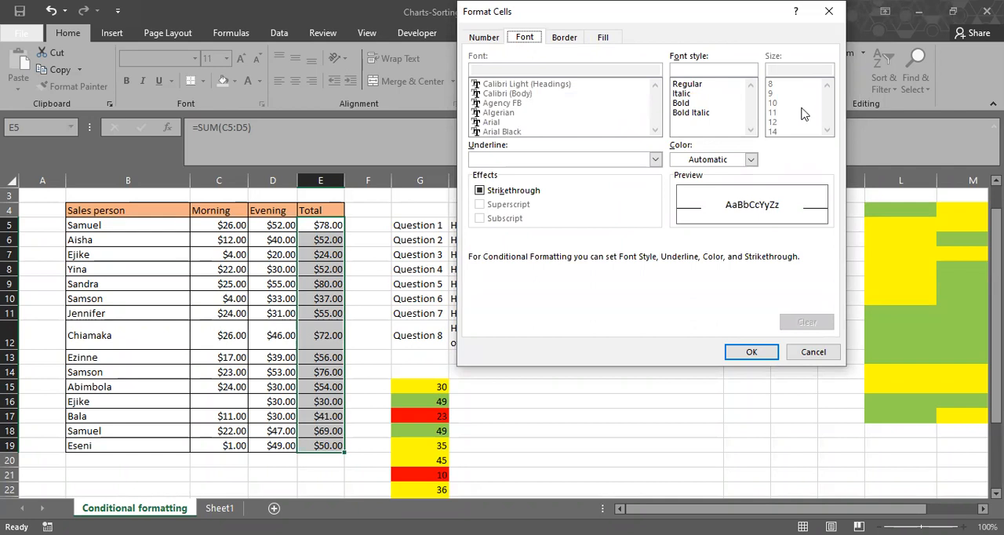
click(750, 160)
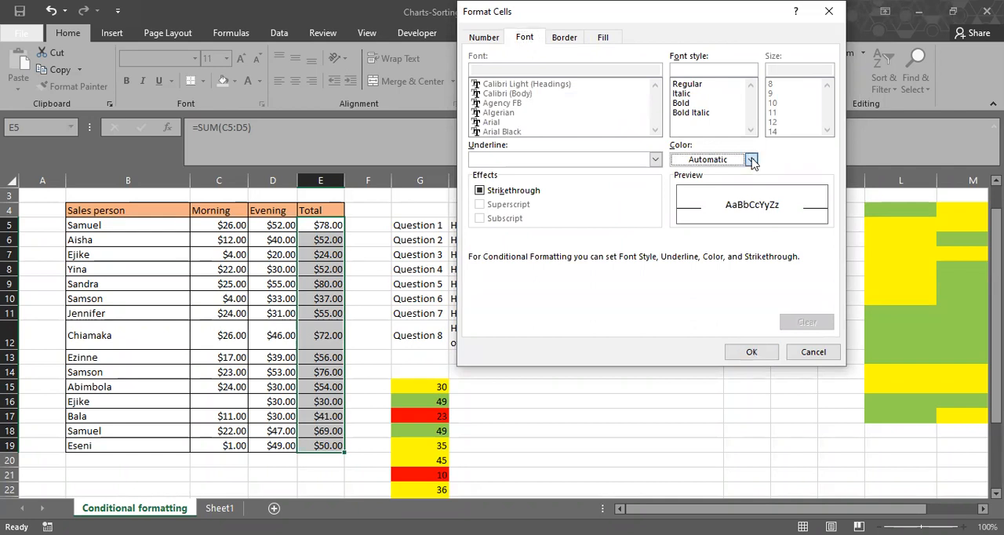
click(694, 291)
click(703, 104)
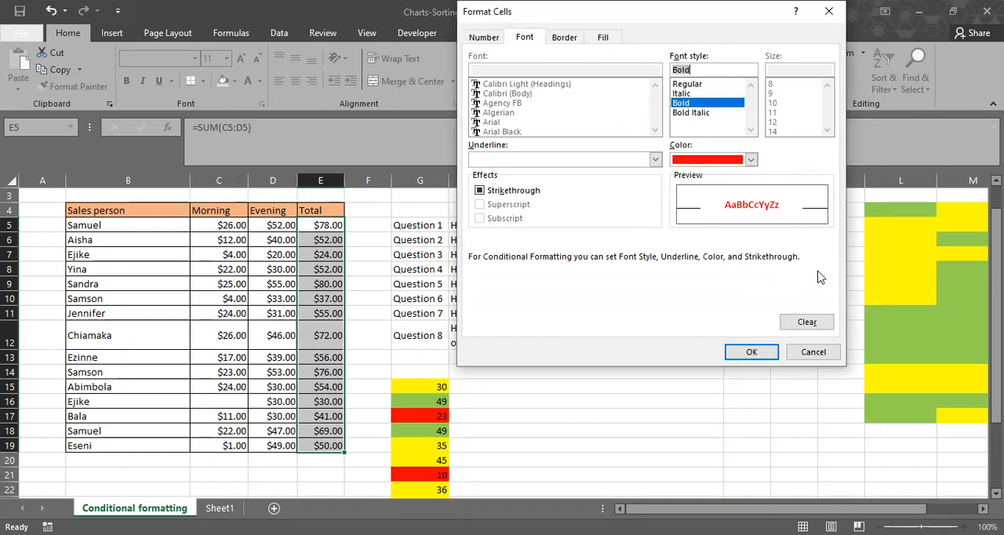
click(757, 352)
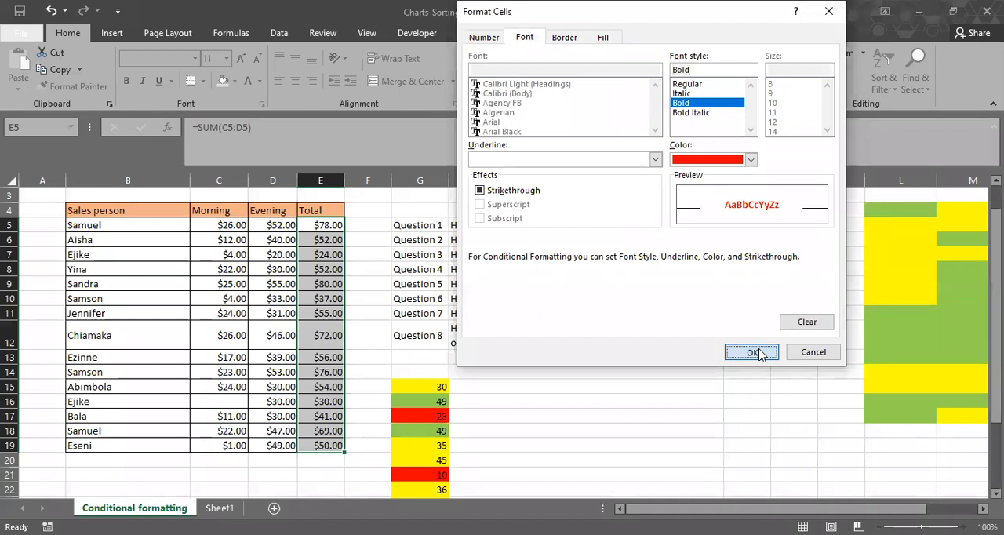
click(633, 254)
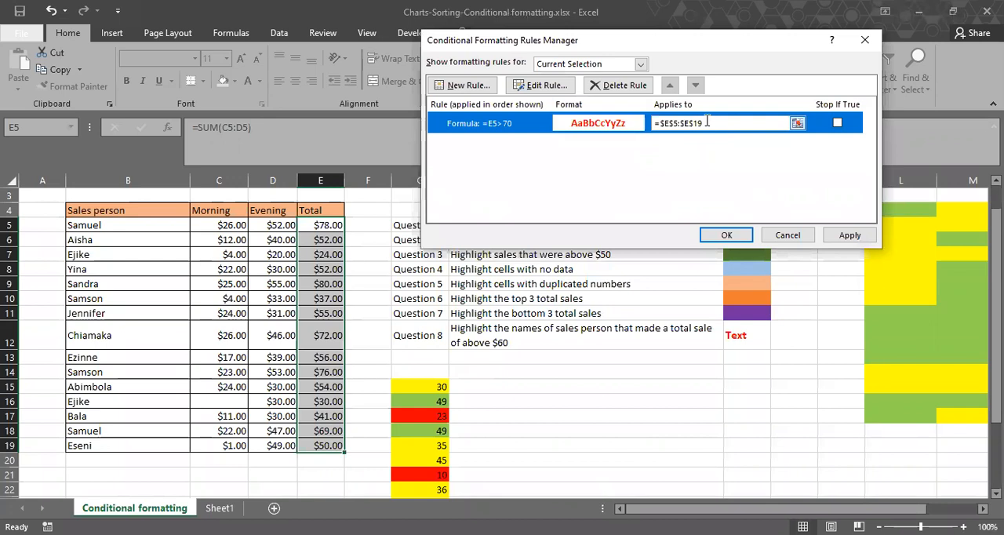
Replace the =E5>70 rule's range with the sales person names B5:B19 and apply it.
drag(707, 122, 631, 124)
key(BackSpace)
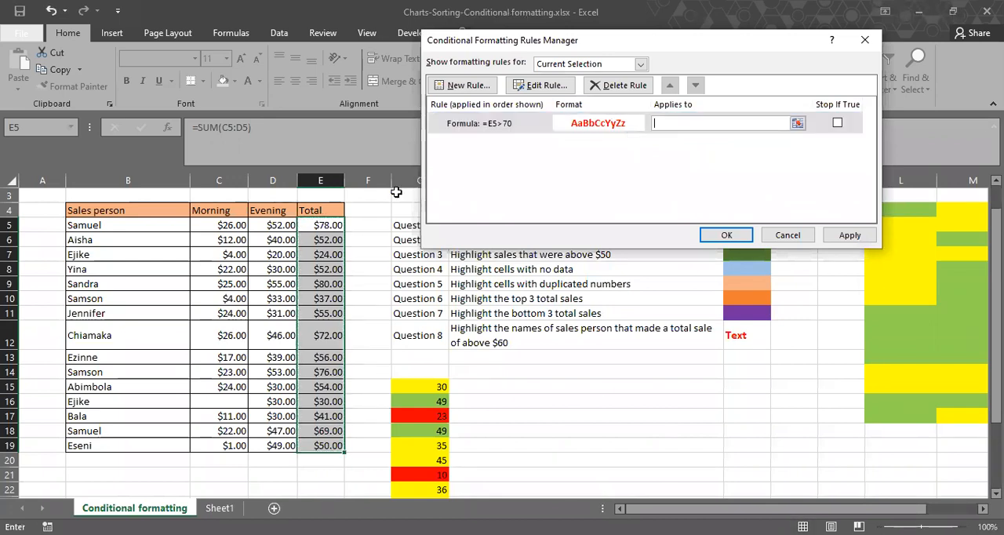
click(144, 227)
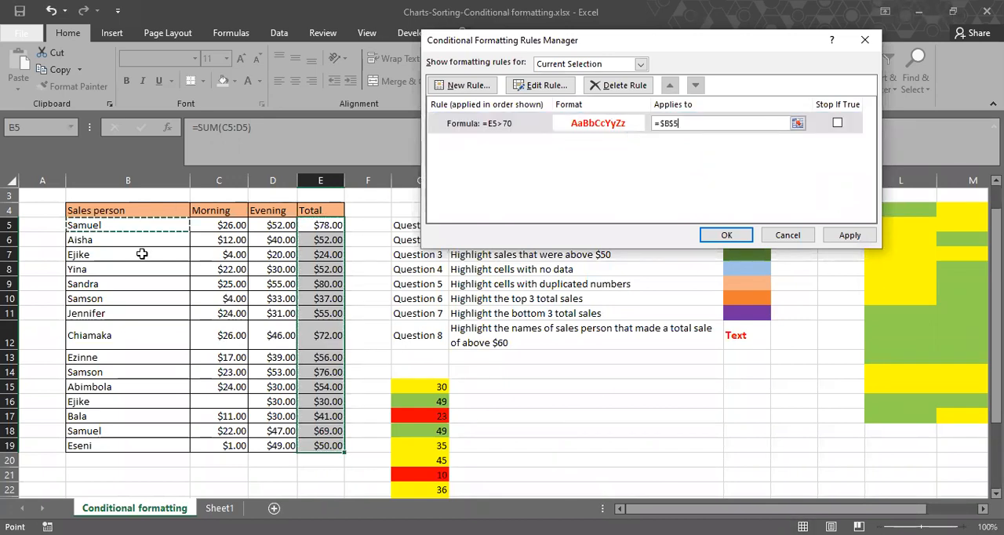
shift+click(135, 440)
key(Return)
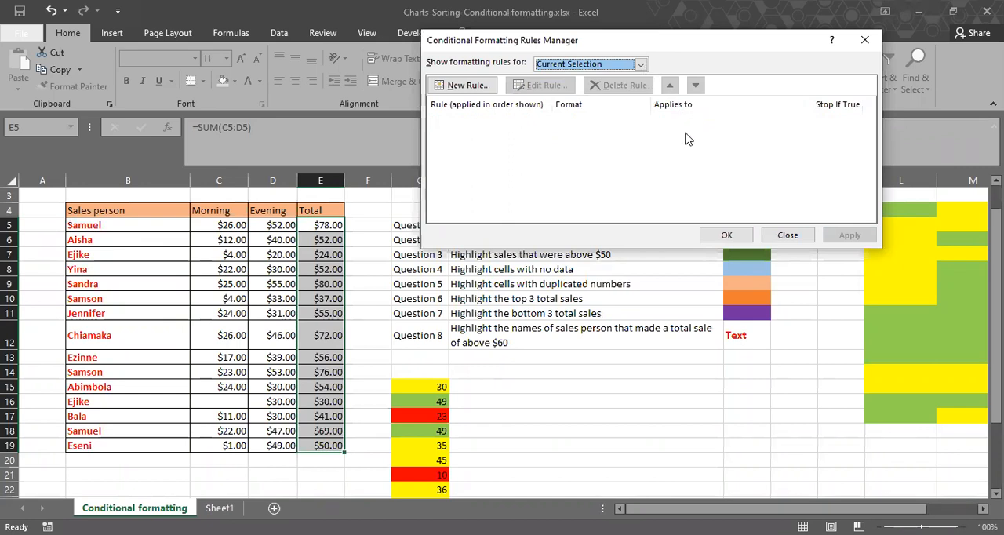
List the whole worksheet's rules, delete the red-text formula rule for B5:B19 and apply the deletion.
key(alt+Down)
key(Down)
key(Return)
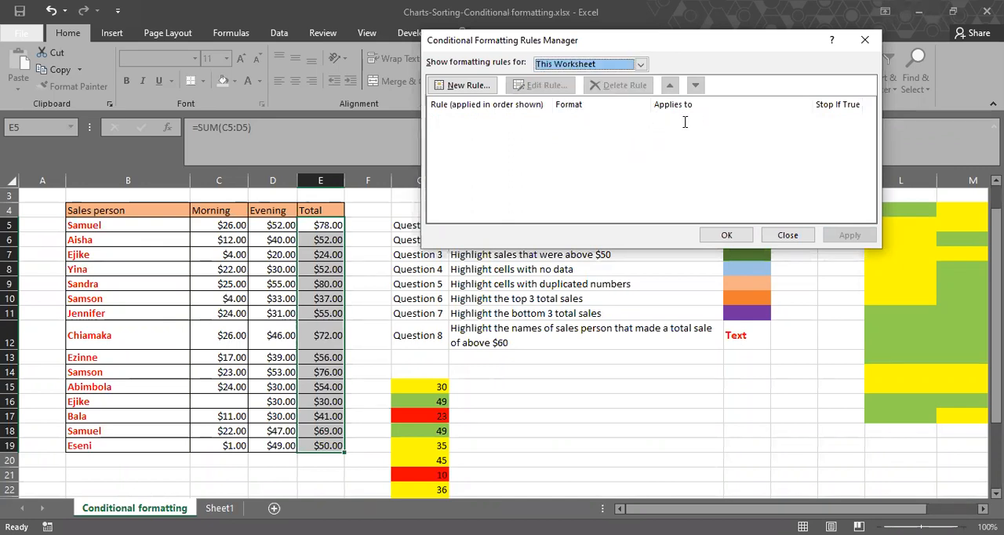
click(636, 125)
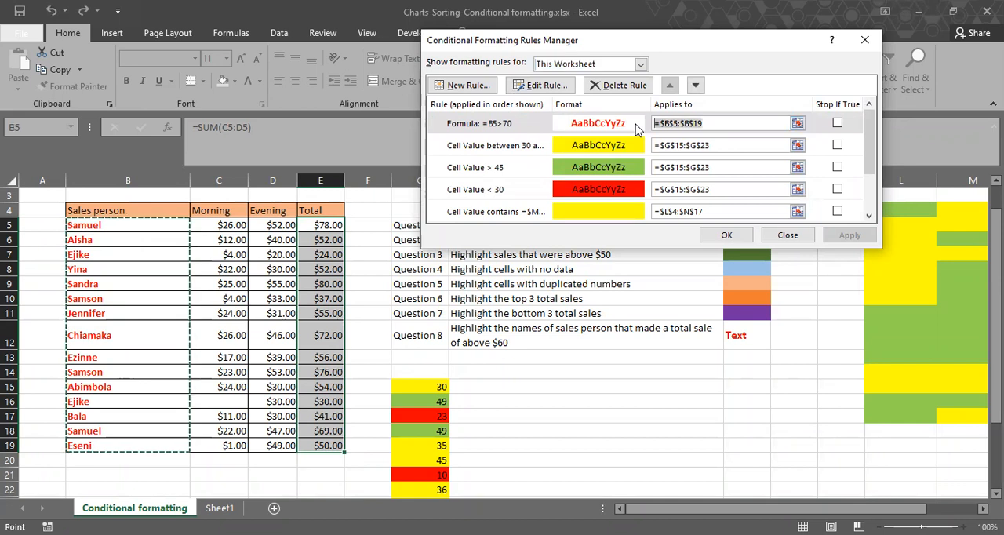
key(Delete)
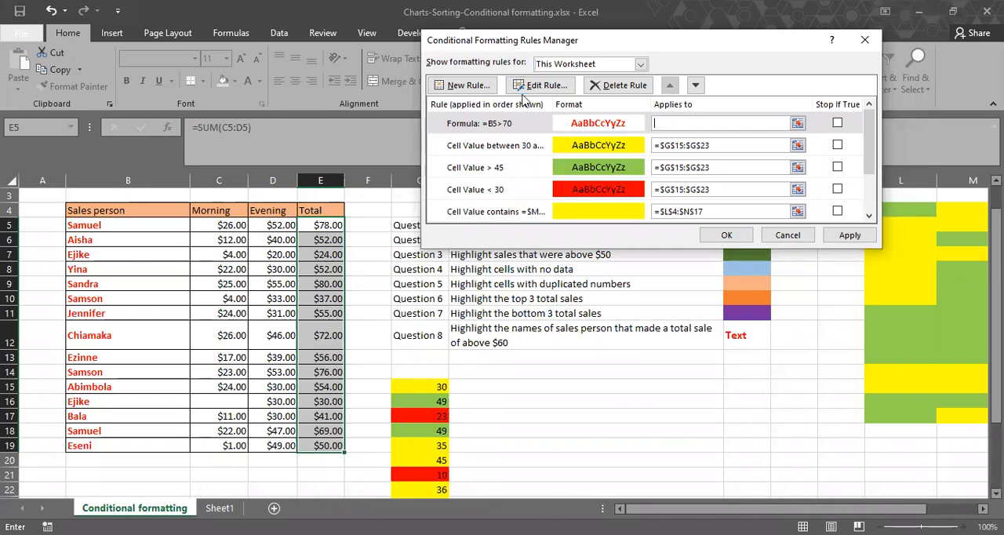
click(506, 124)
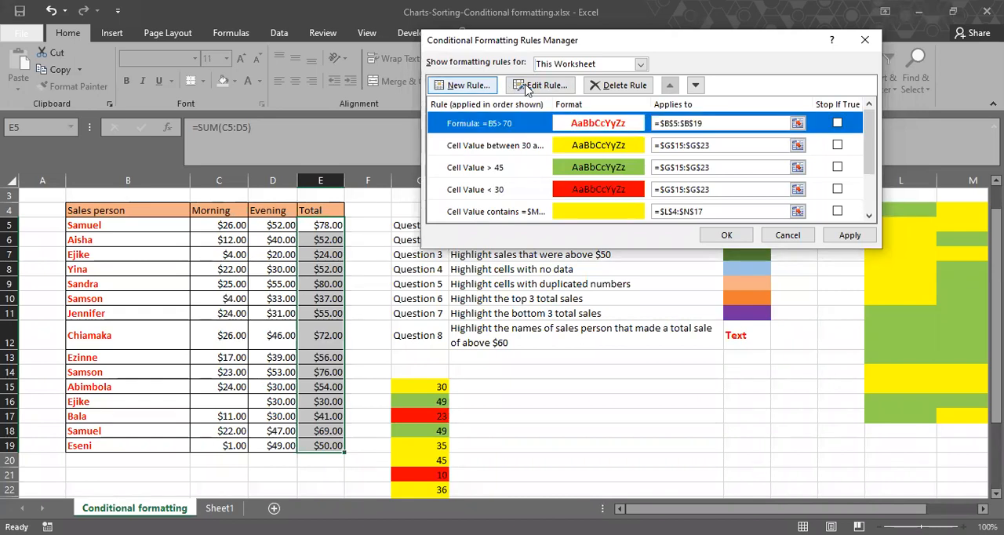
click(611, 88)
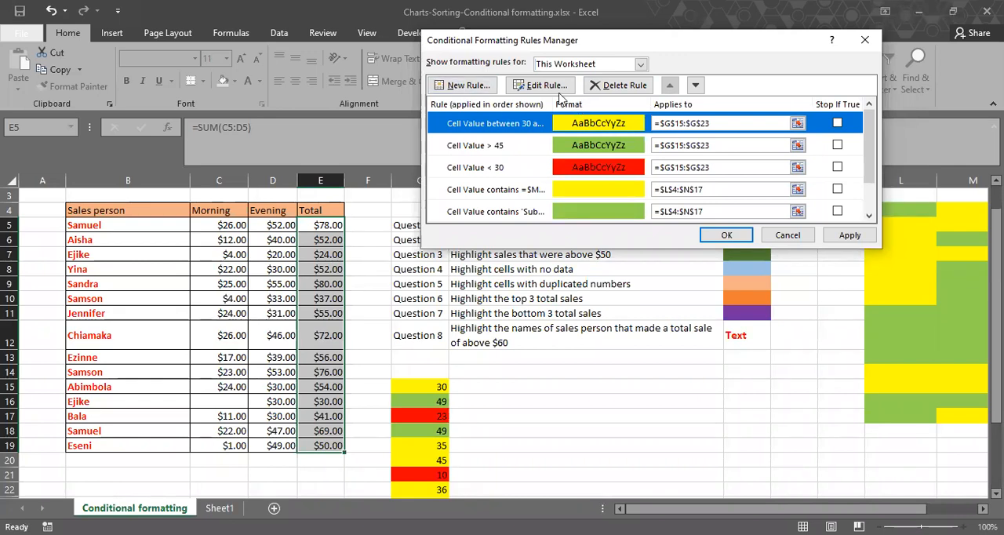
click(470, 87)
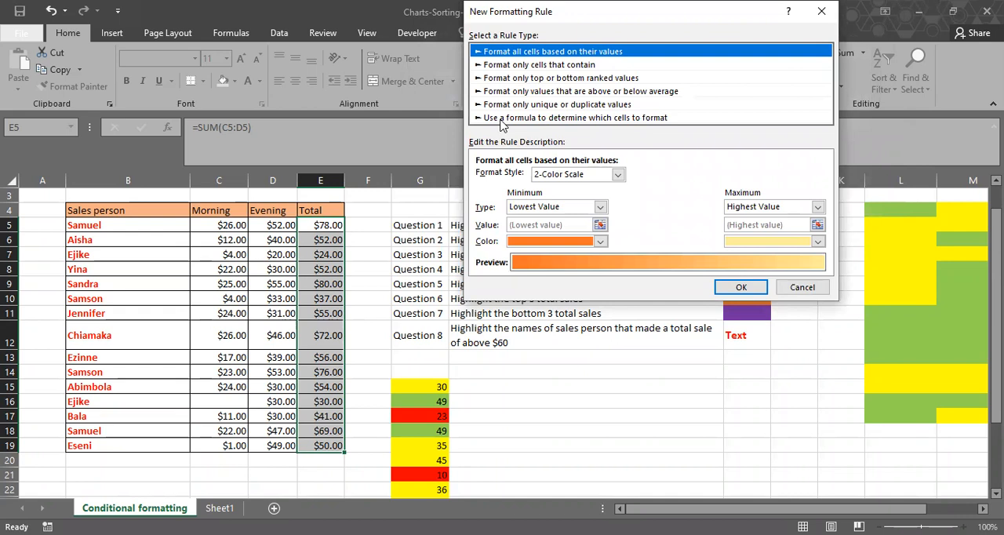
click(808, 294)
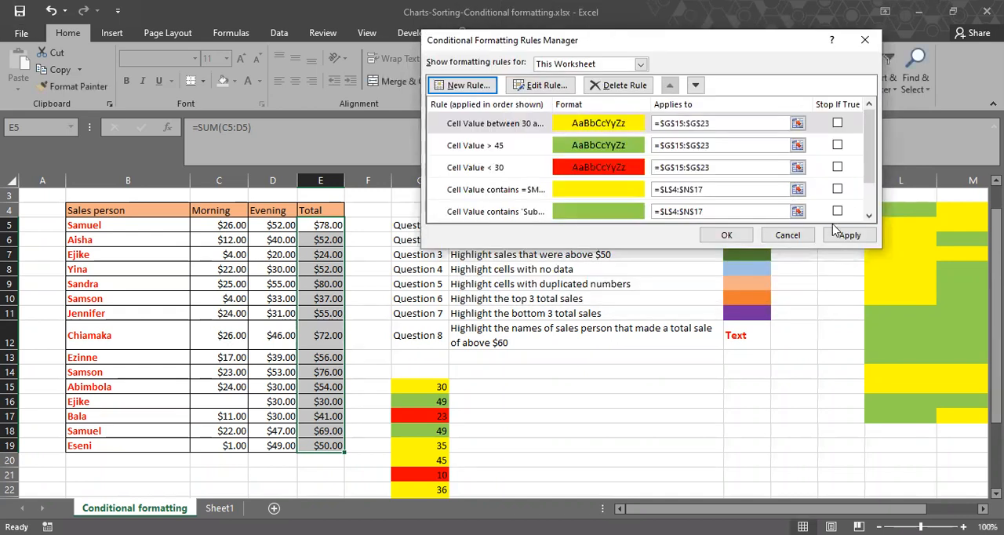
key(shift+Tab)
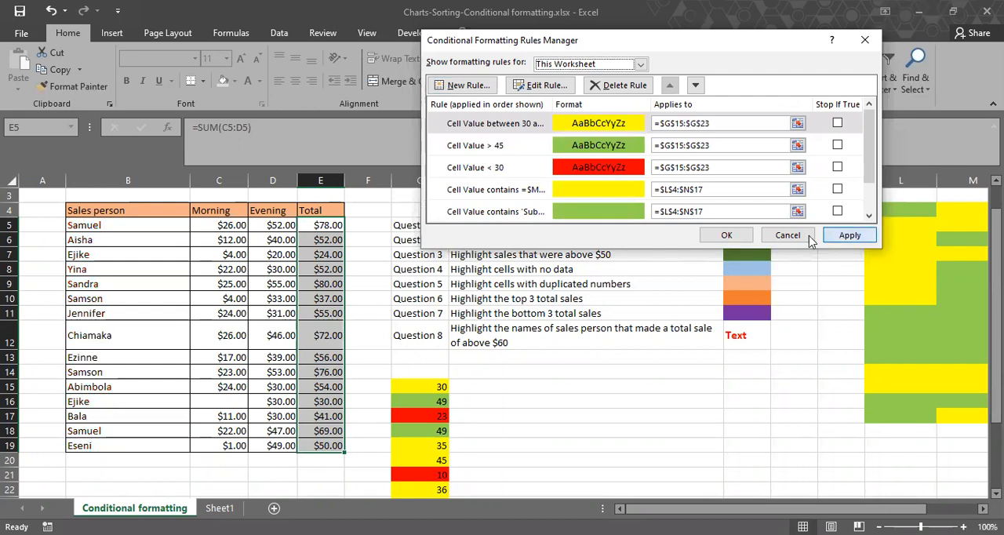
key(Return)
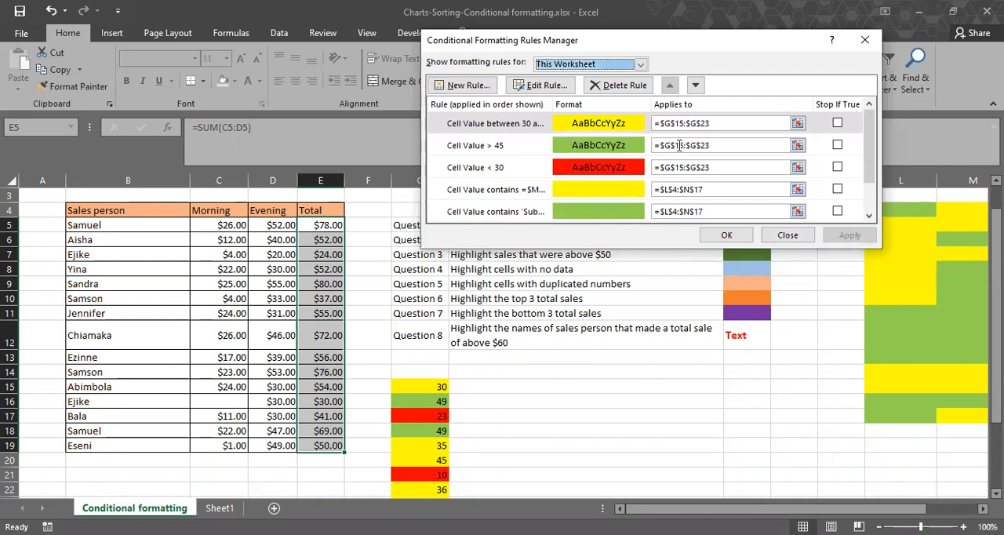
Start another formula-based rule for the selected totals with the relative-reference condition =E5>70.
click(466, 88)
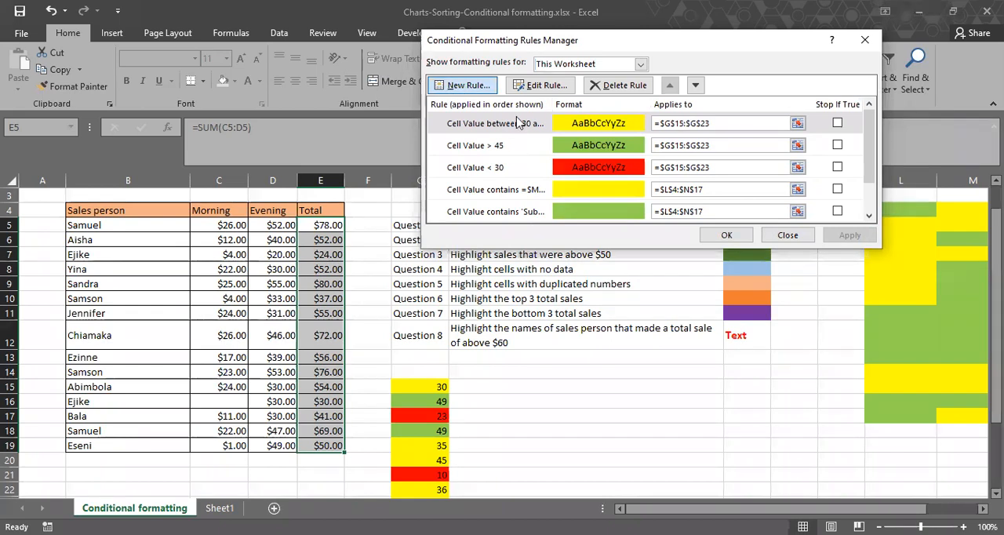
click(588, 119)
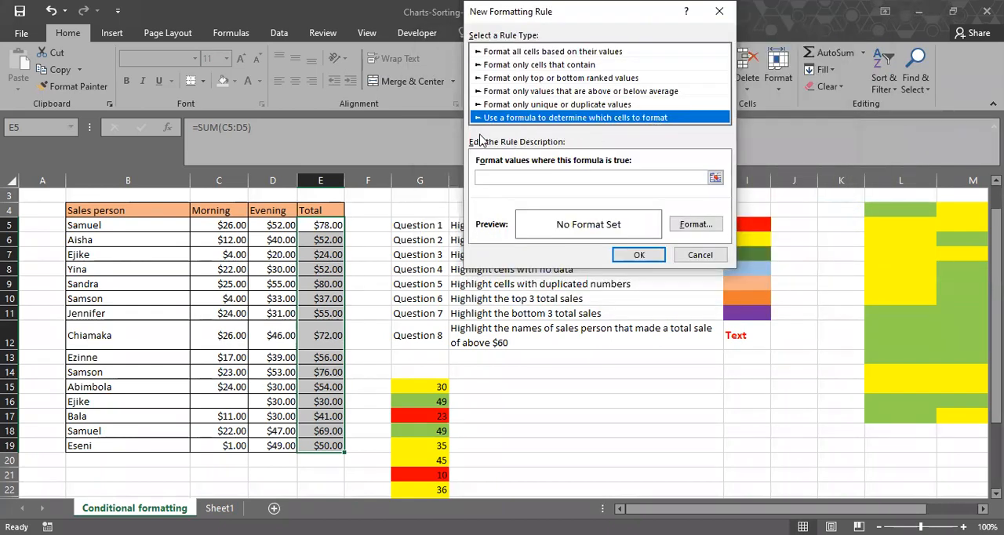
click(507, 179)
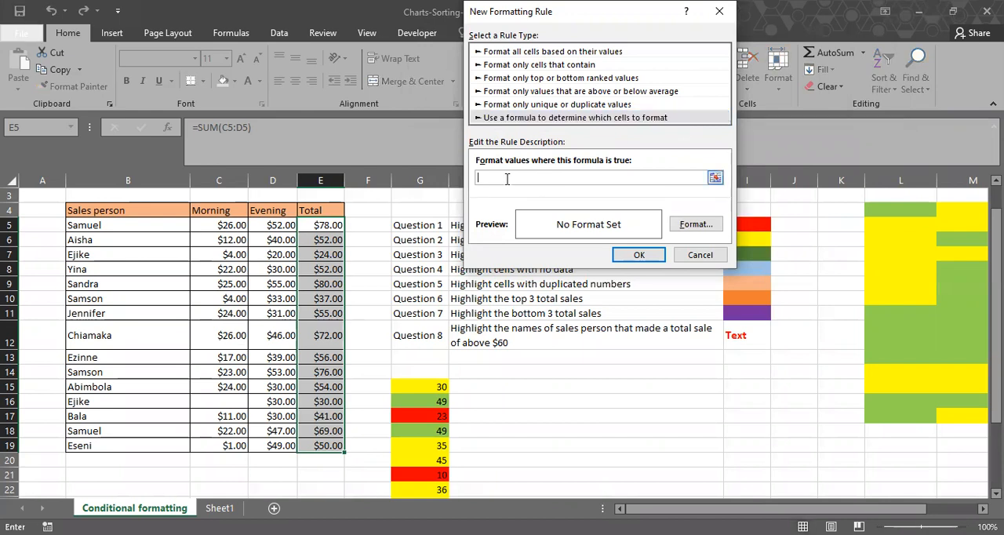
click(335, 223)
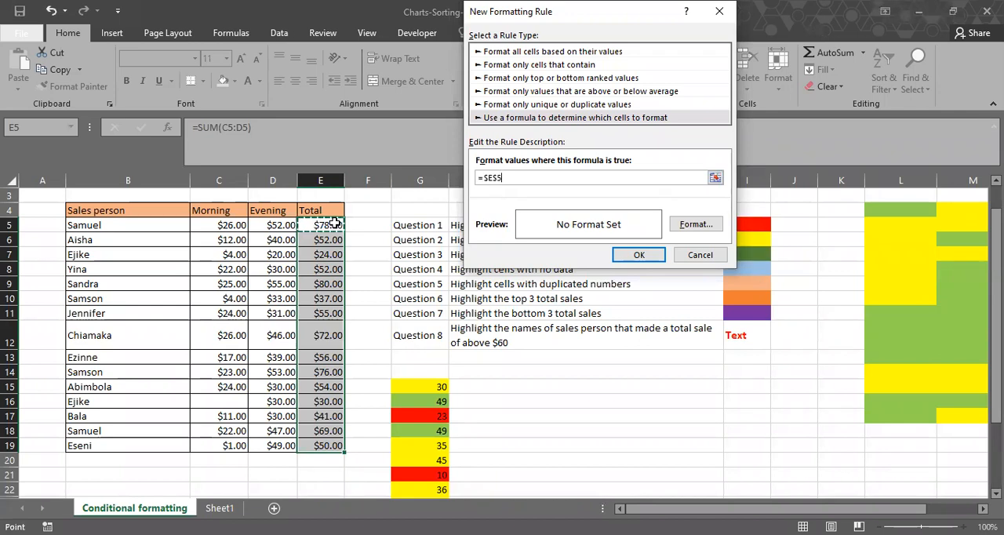
text(>70)
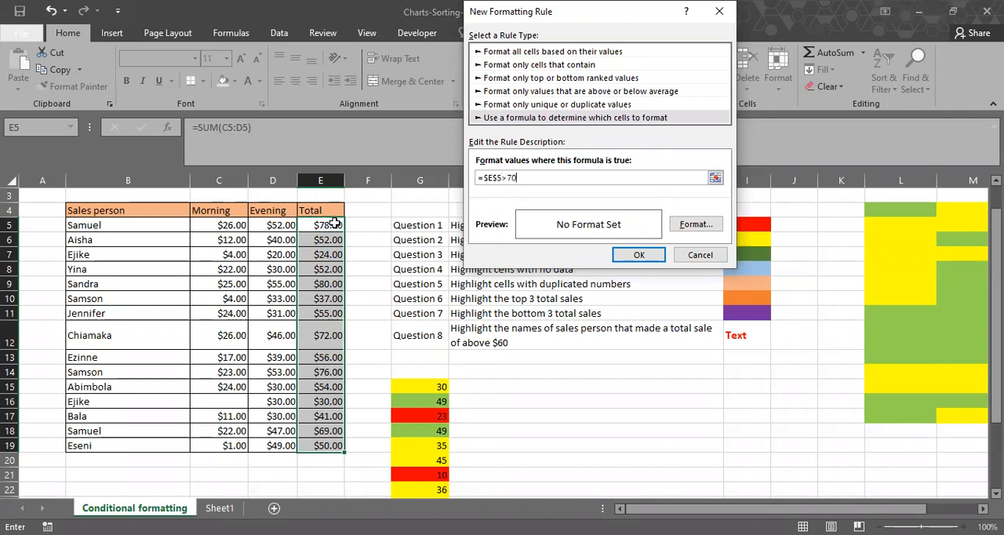
click(487, 178)
key(BackSpace)
key(Right)
key(Delete)
click(517, 177)
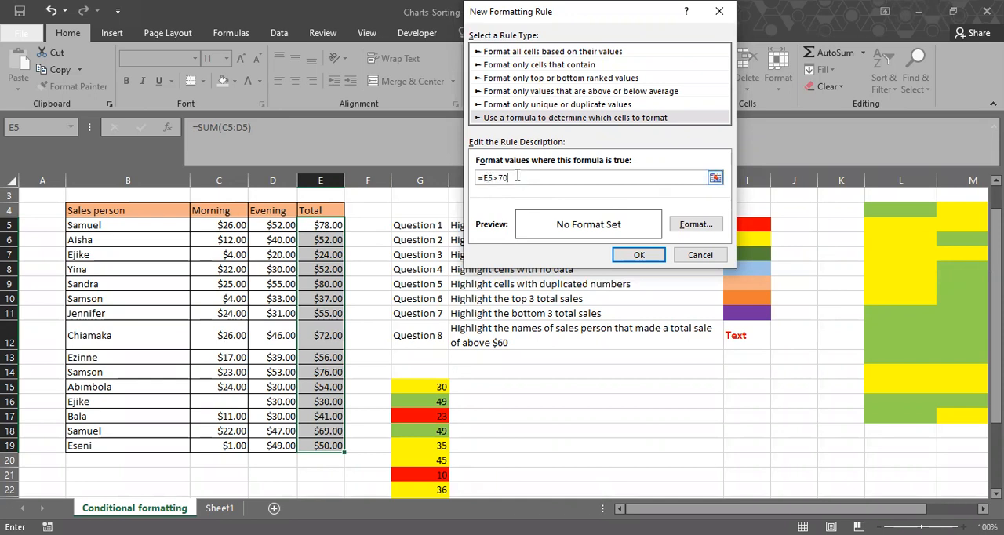
Give the =E5>70 rule a bold red font and add it to the rules list.
click(687, 226)
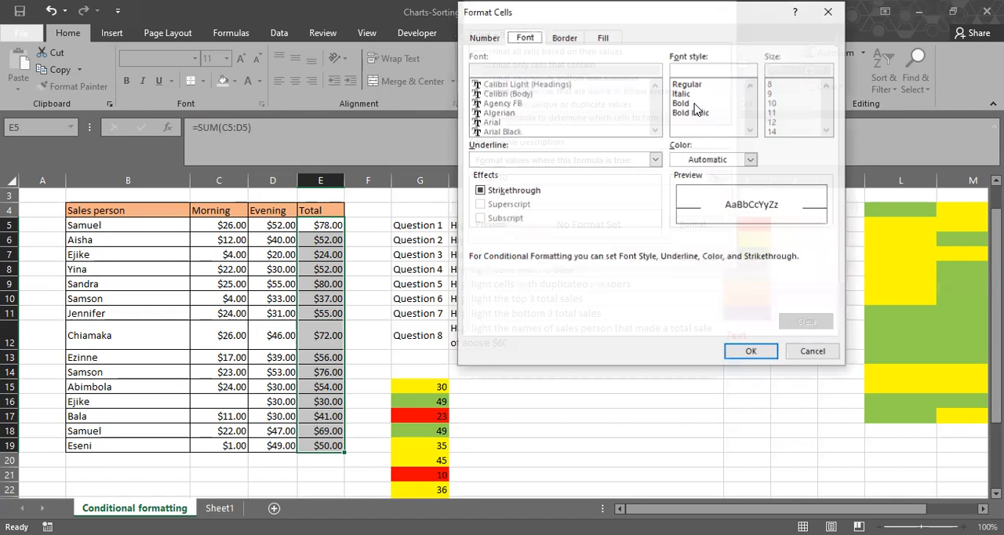
click(694, 105)
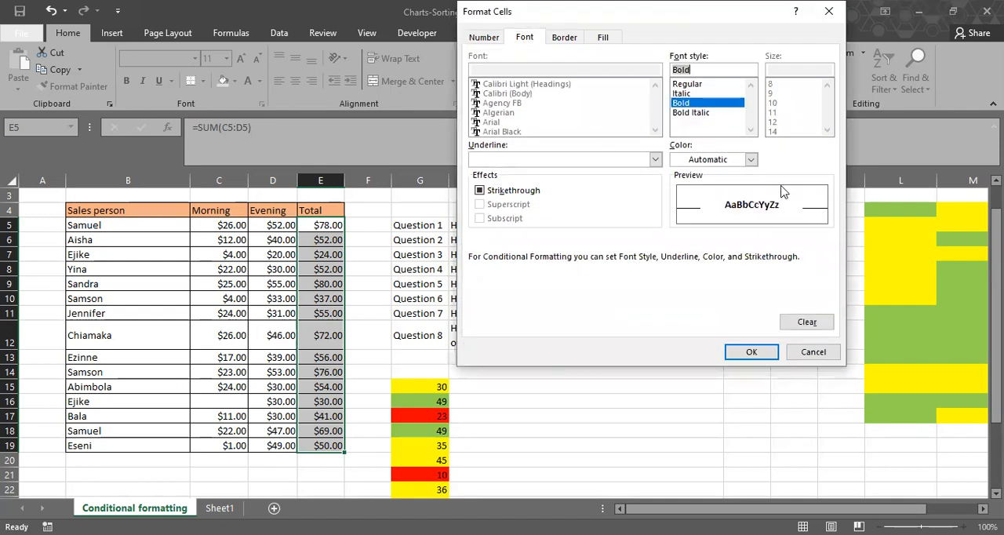
click(751, 160)
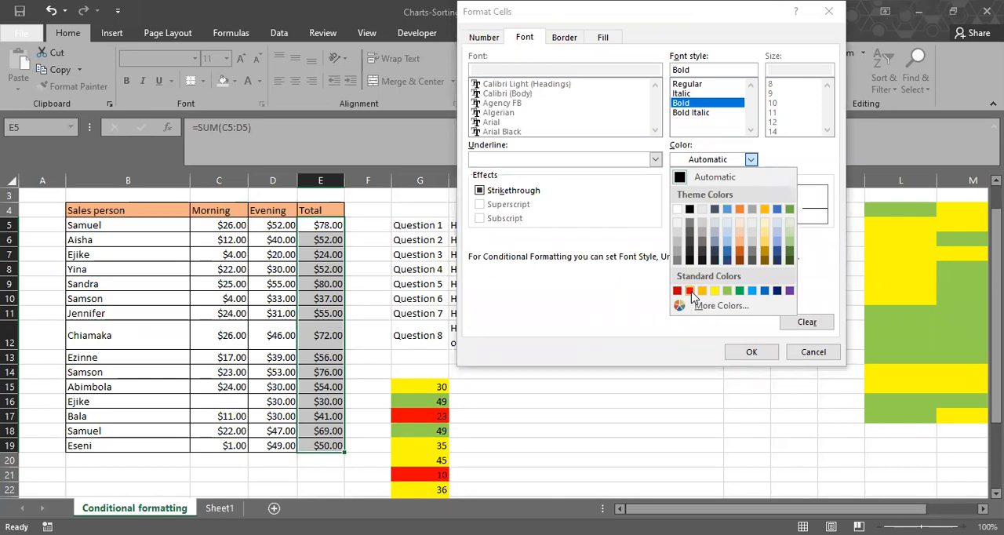
click(689, 291)
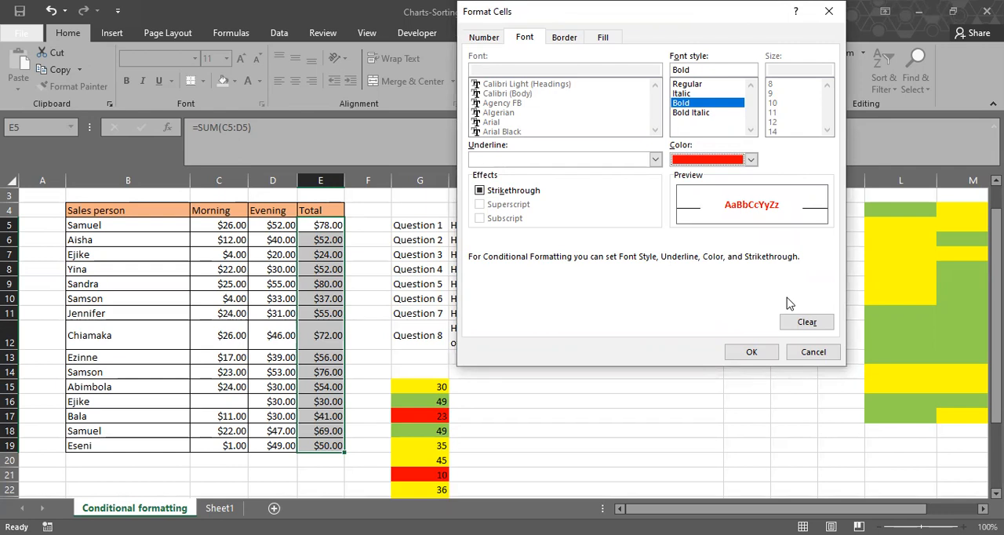
click(752, 352)
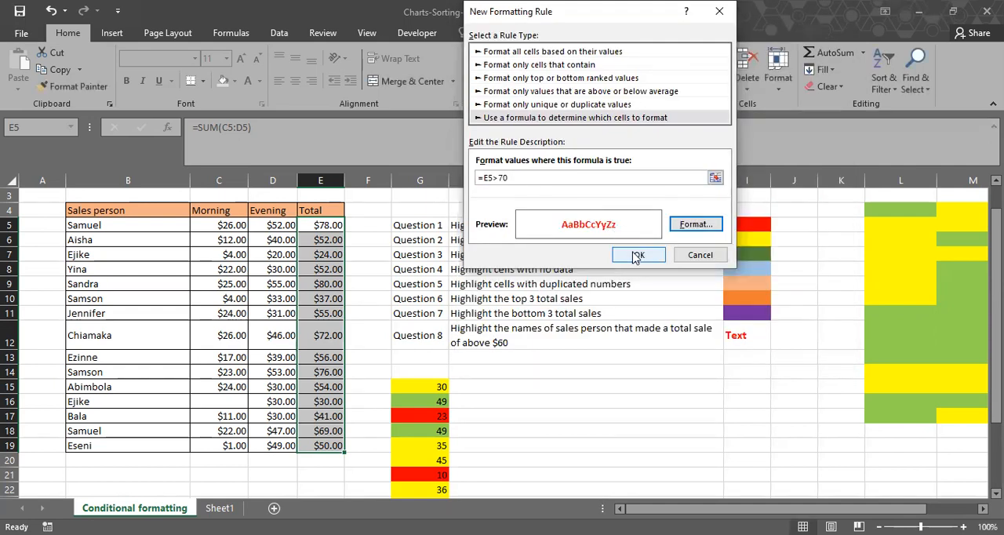
click(637, 255)
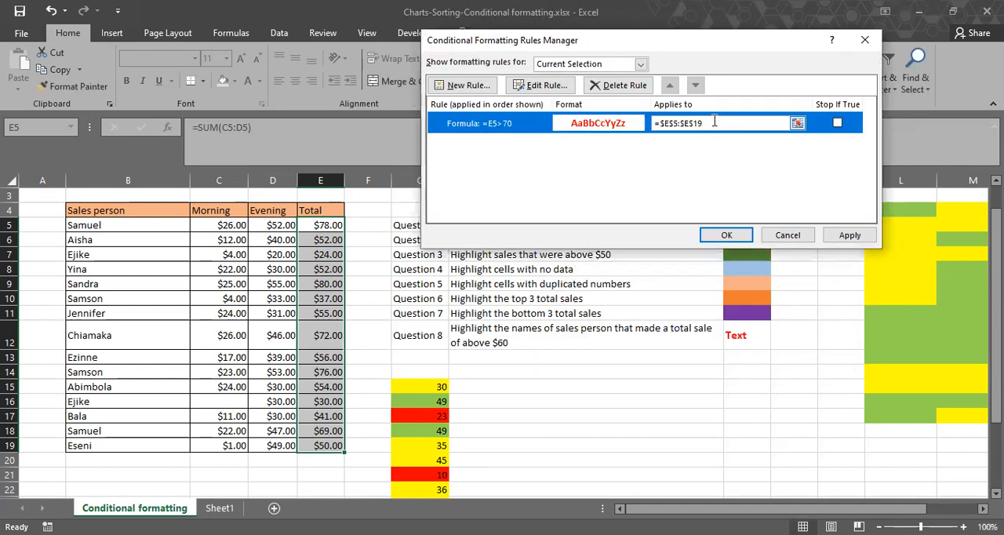
Replace the red-text rule's range with the sales person names B5:B19 and apply it.
drag(714, 122, 655, 126)
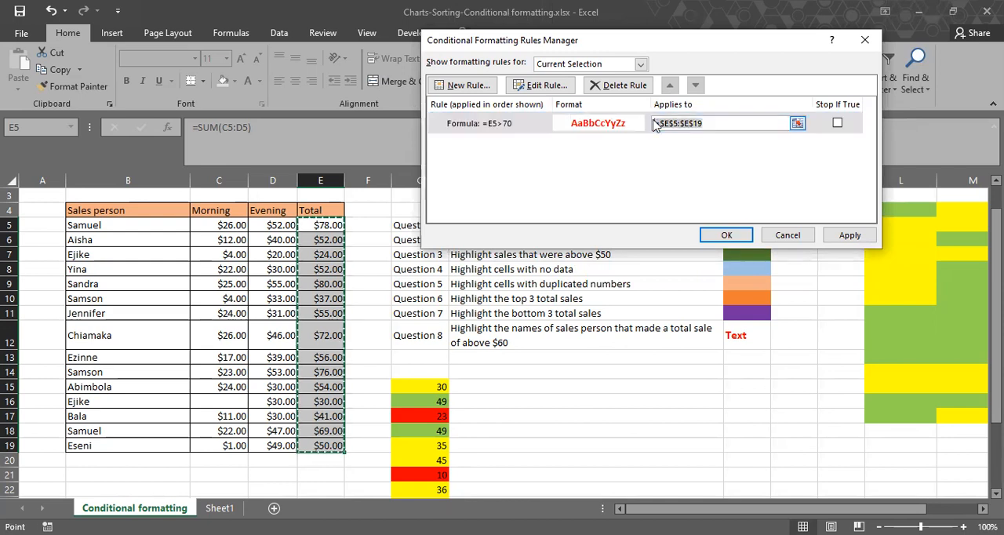
key(BackSpace)
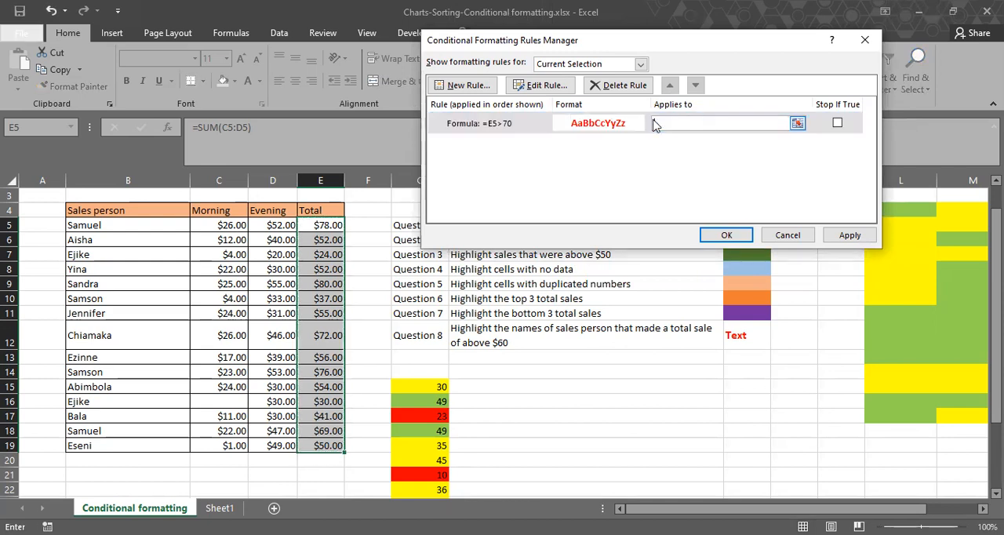
click(142, 225)
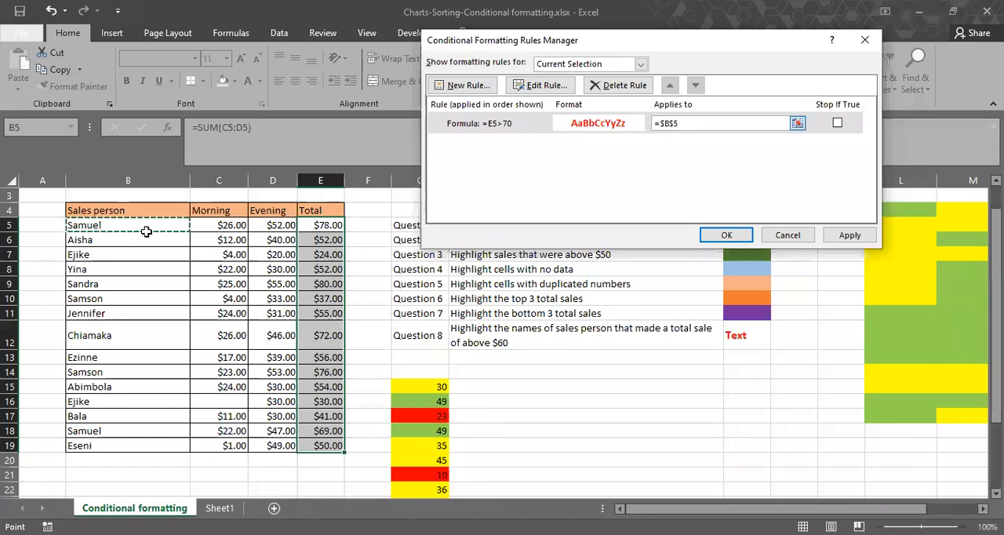
shift+click(133, 442)
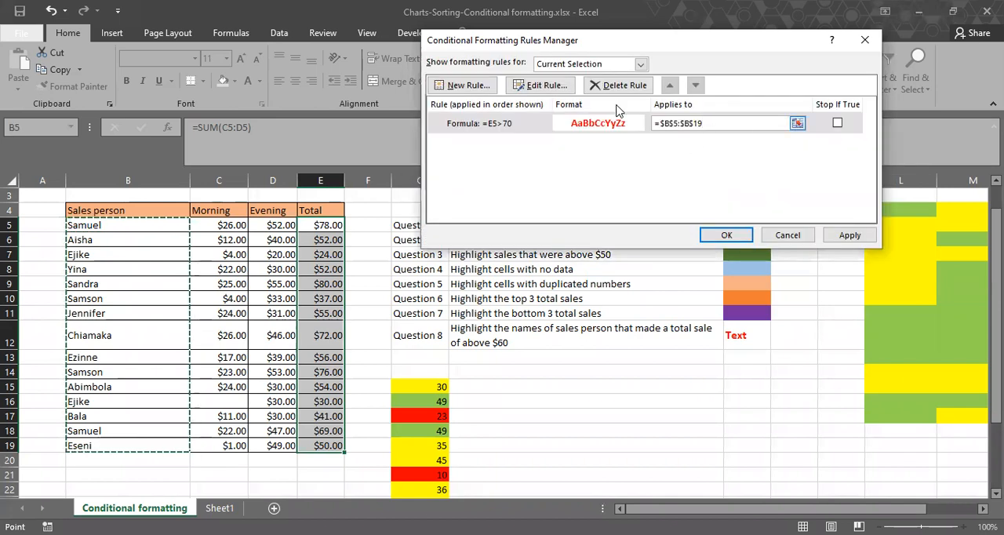
click(850, 235)
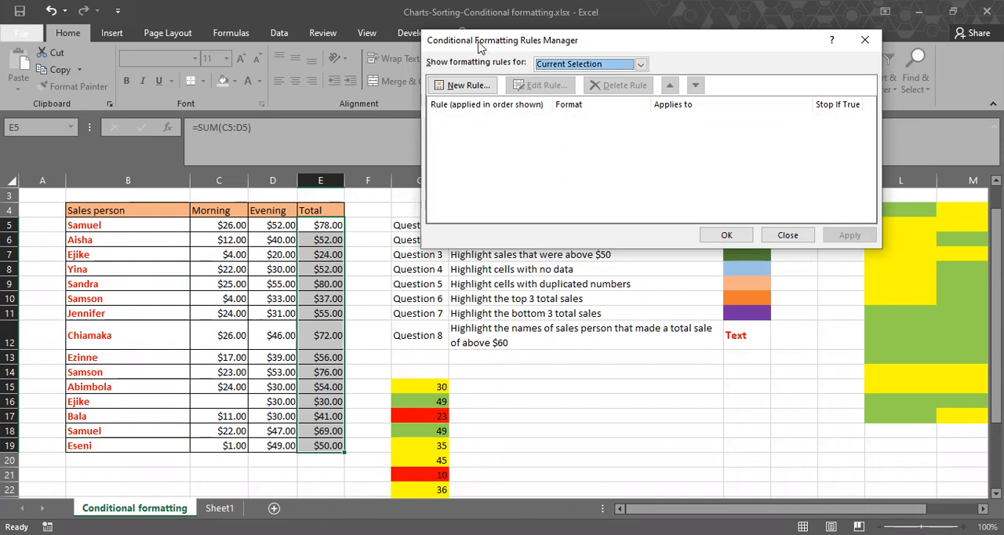
List the whole worksheet's rules and inspect the formula of the red-text rule applied to B5:B19.
click(617, 67)
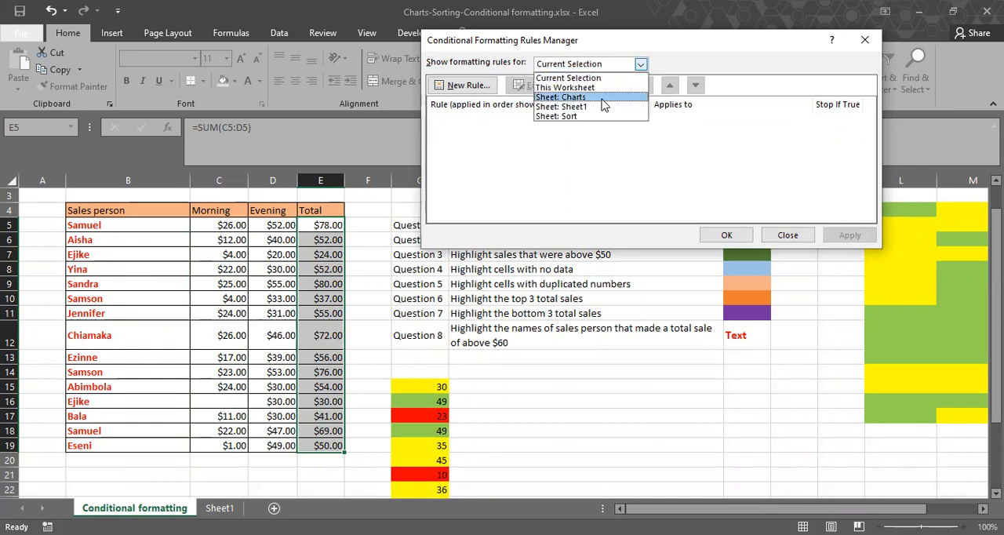
click(594, 89)
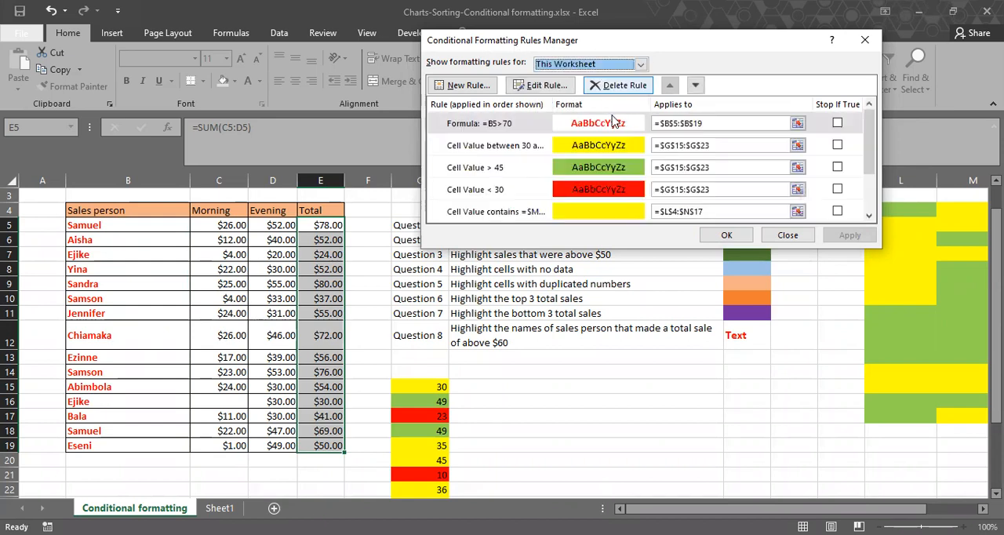
click(616, 126)
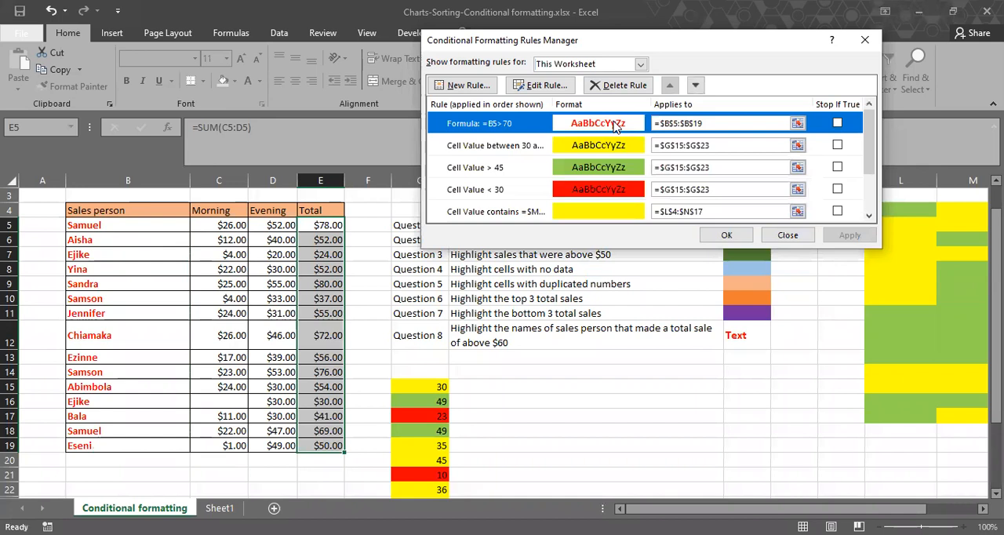
click(539, 90)
click(544, 182)
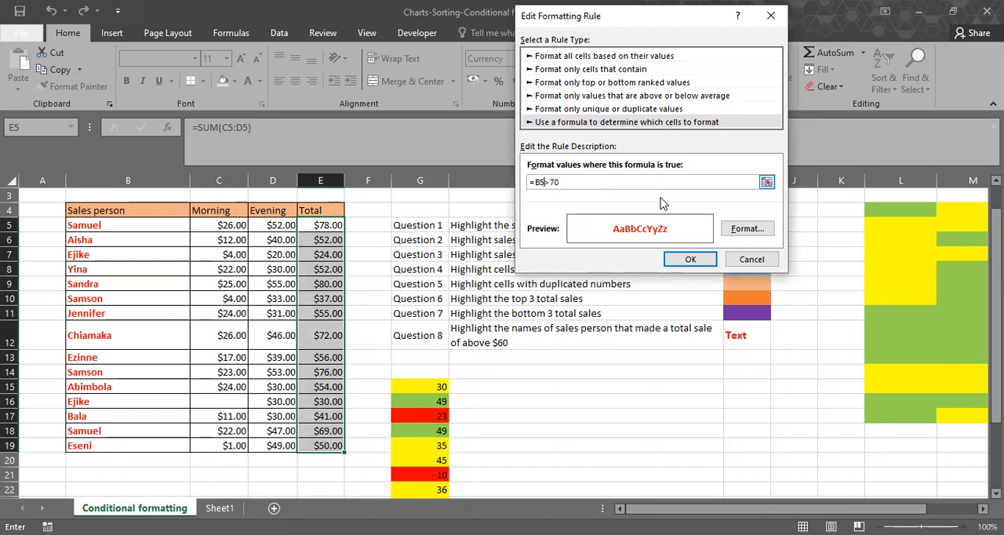
click(751, 259)
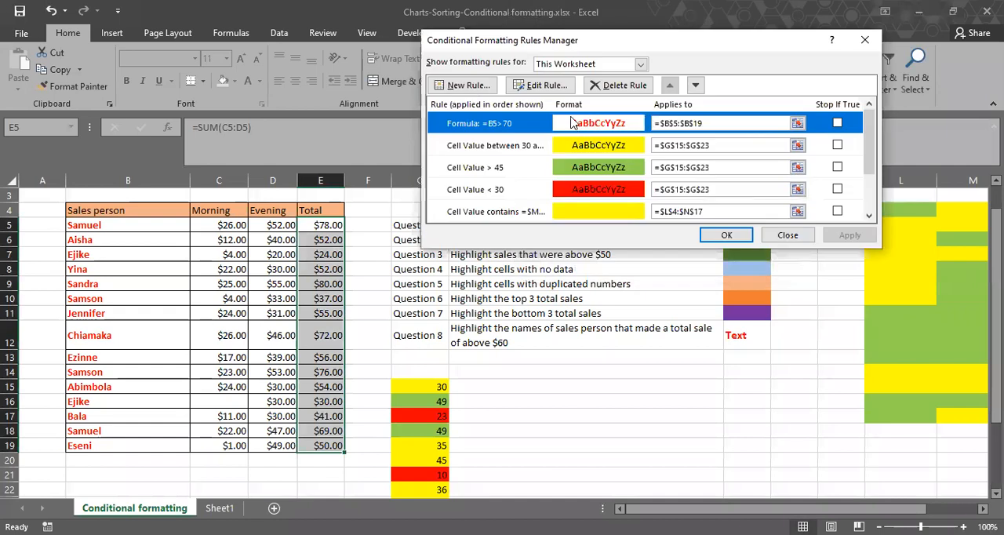
Delete the red-text formula rule for B5:B19 and apply the deletion.
key(Delete)
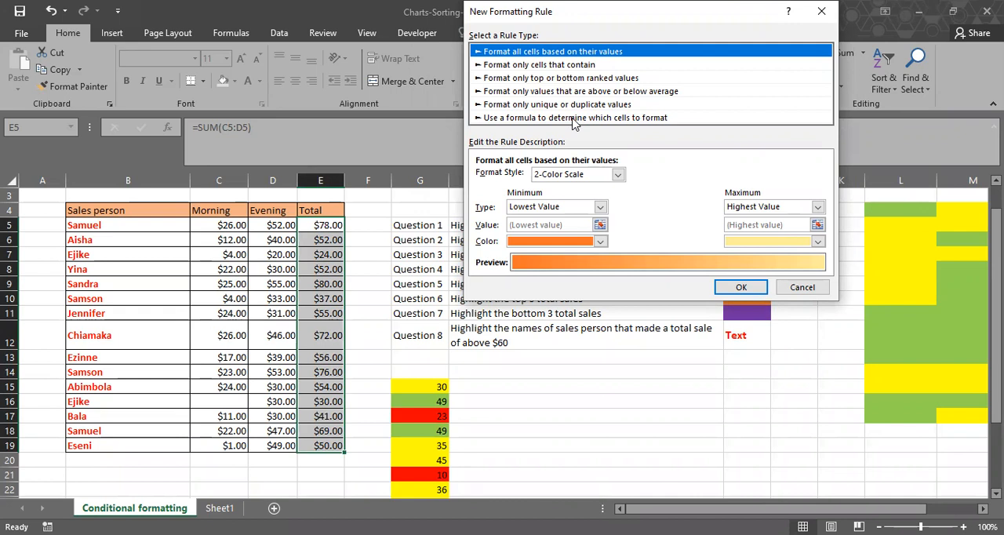
click(573, 117)
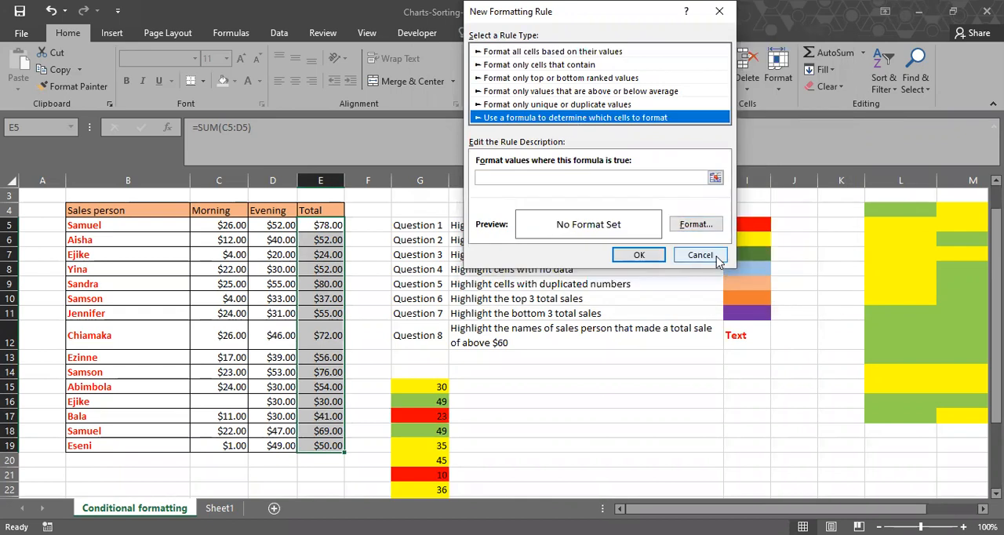
click(716, 257)
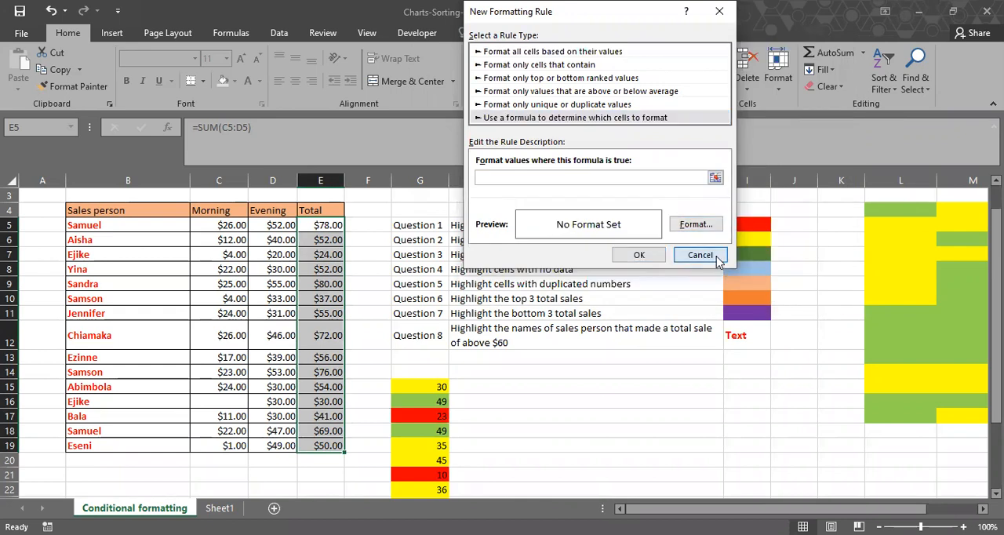
click(847, 236)
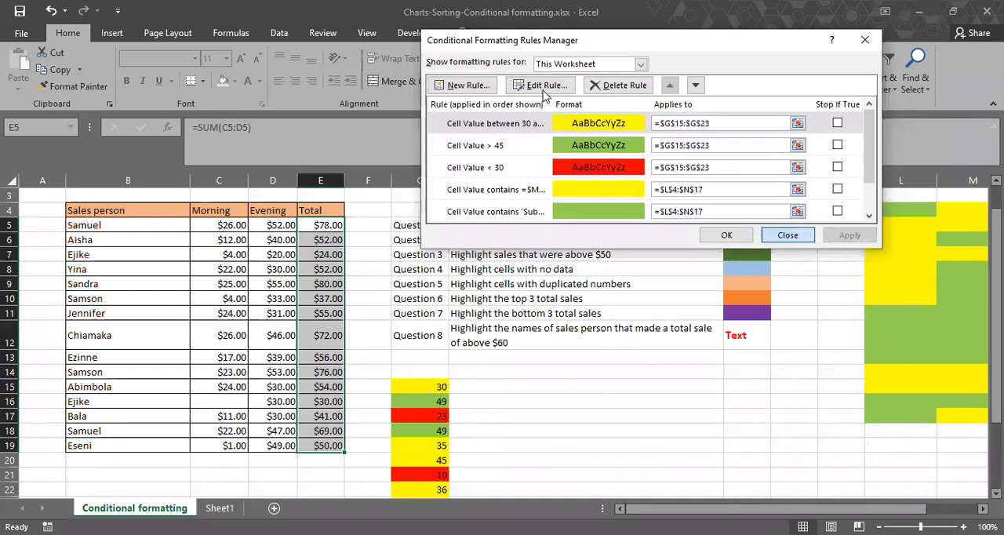
key(Escape)
Start a formula-based rule for the single total cell E5 with the relative-reference condition =E5>70.
click(593, 91)
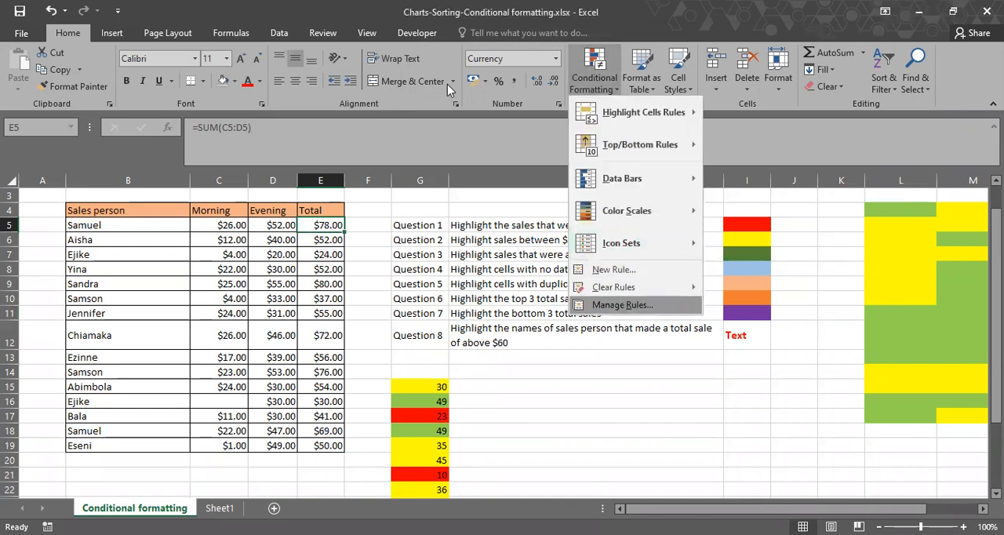
click(620, 305)
key(Escape)
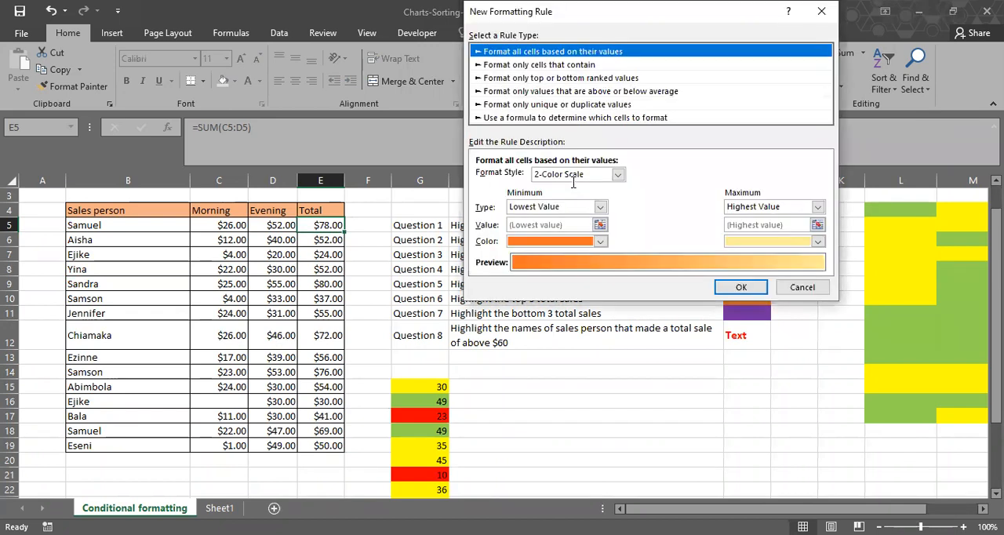
click(575, 118)
click(573, 182)
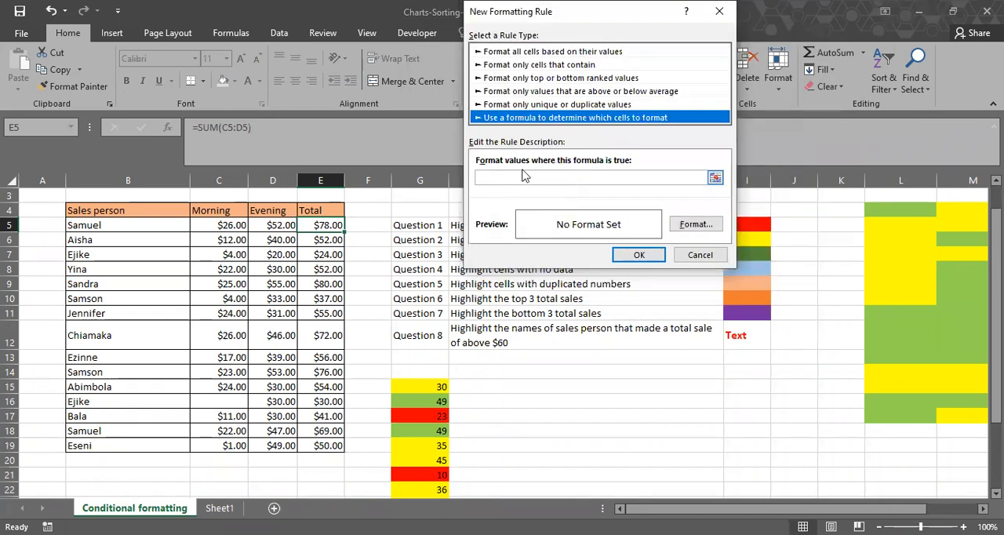
click(320, 225)
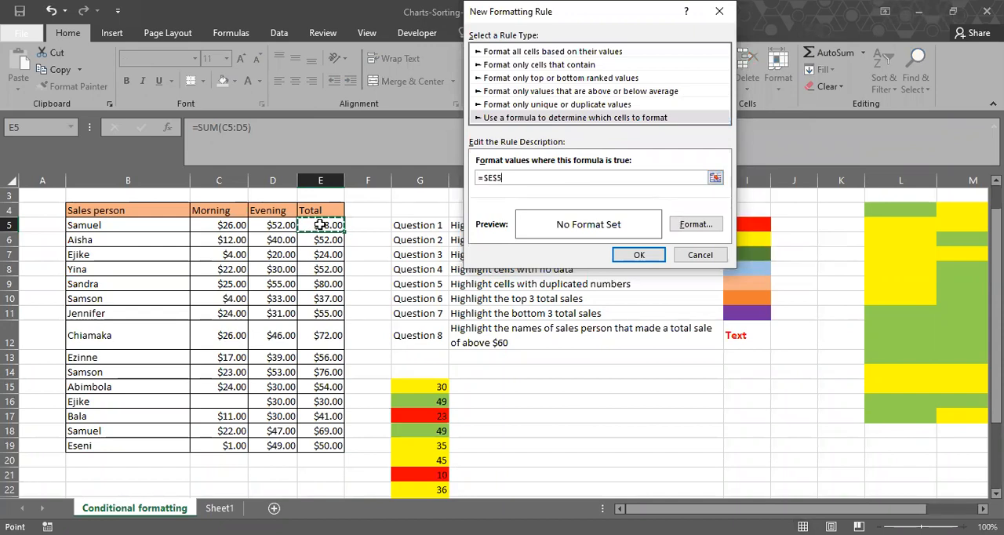
key(F4)
key(F4)
key(F4)
key(F8)
key(BackSpace)
key(BackSpace)
key(BackSpace)
key(BackSpace)
key(BackSpace)
key(F4)
key(F4)
key(F4)
text(>70)
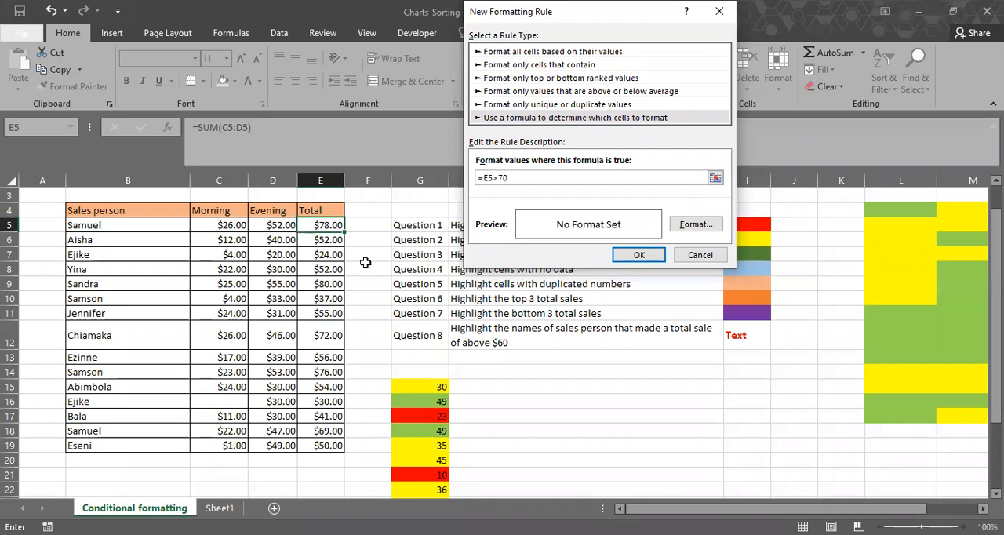
Format the single-cell rule with a bold red font and add it to the rules list.
click(679, 227)
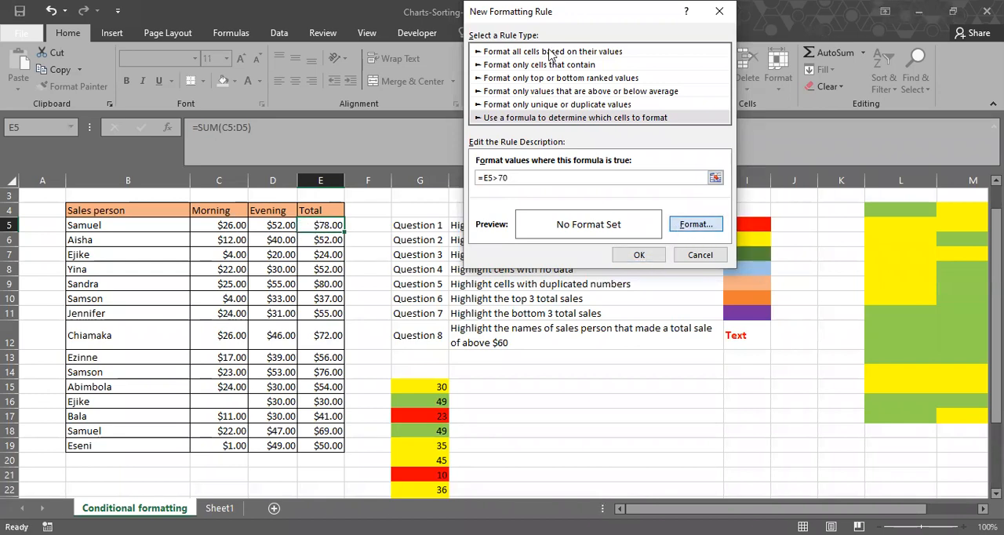
click(750, 159)
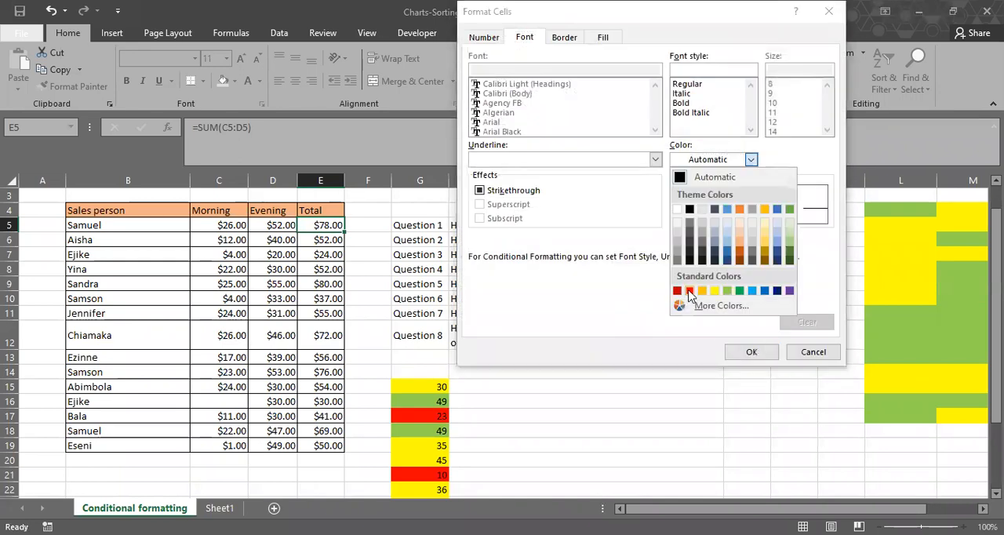
click(689, 291)
click(694, 112)
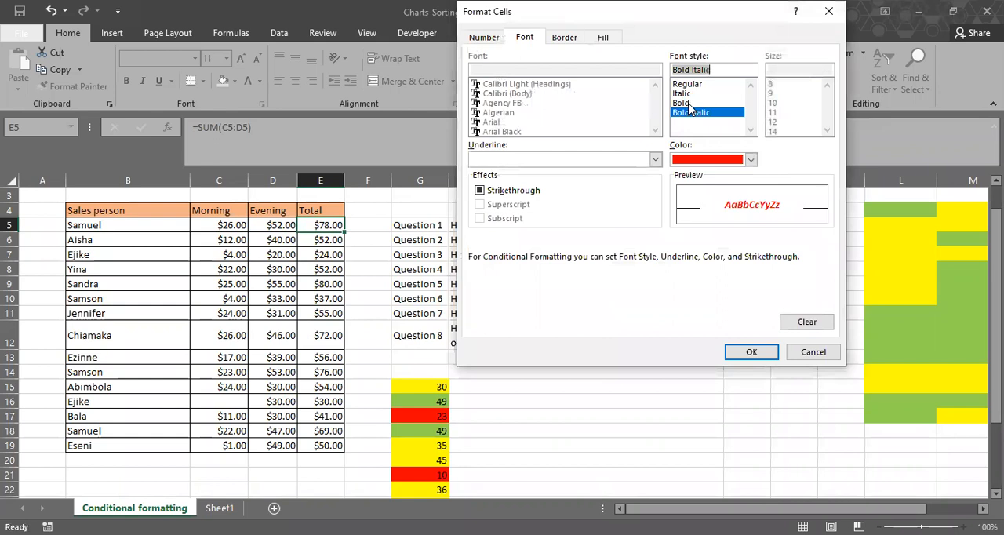
click(690, 103)
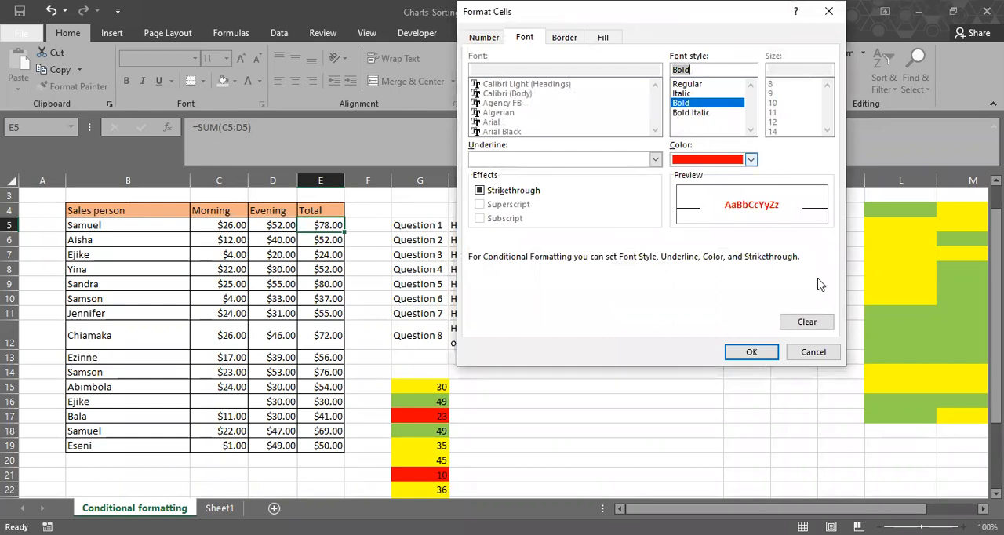
click(767, 360)
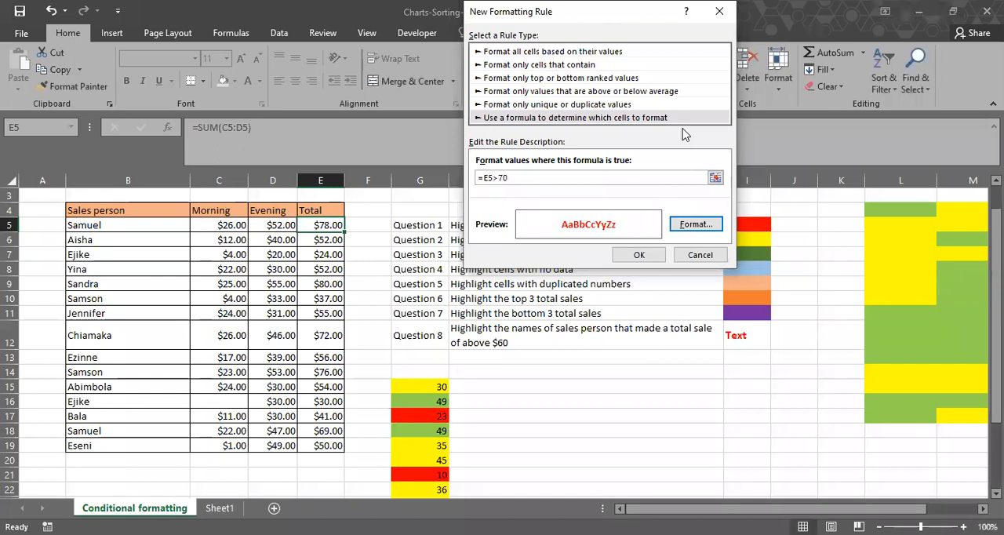
key(Return)
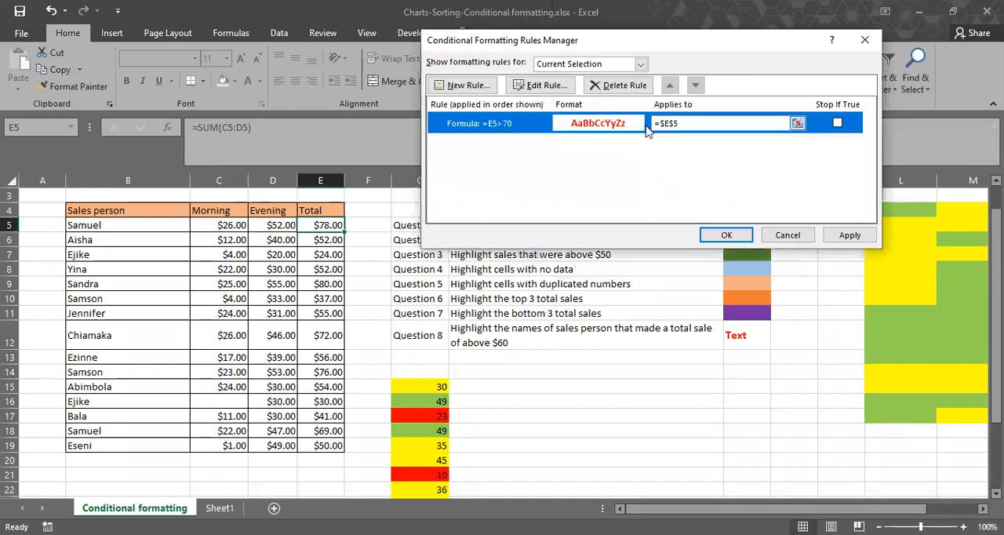
Change the new rule's range to the first sales person name, B5, and apply it.
click(653, 123)
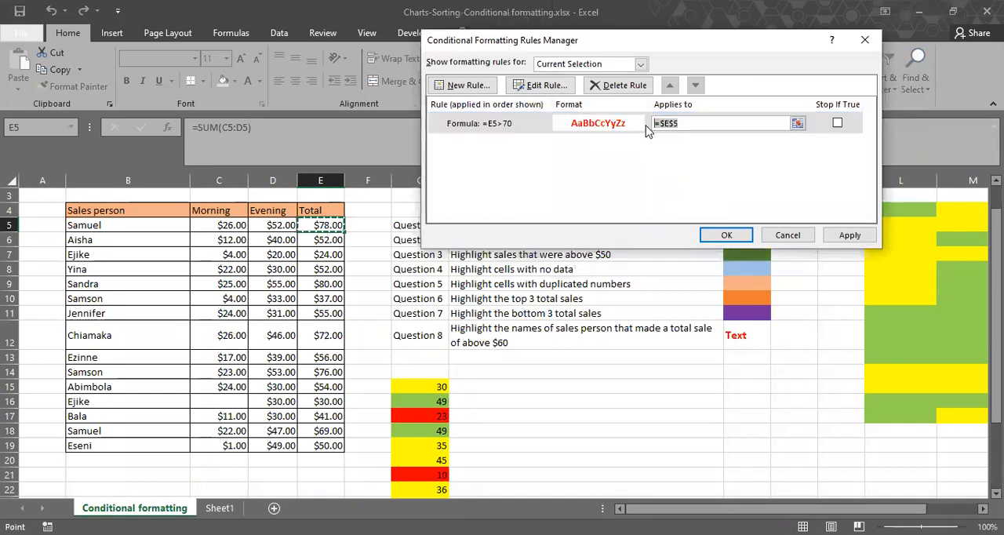
key(BackSpace)
click(151, 226)
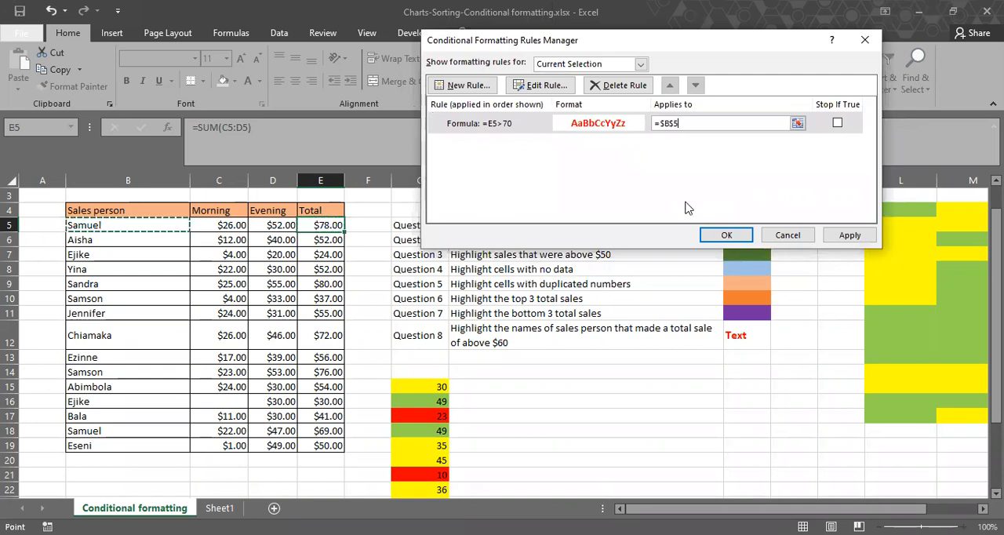
click(845, 235)
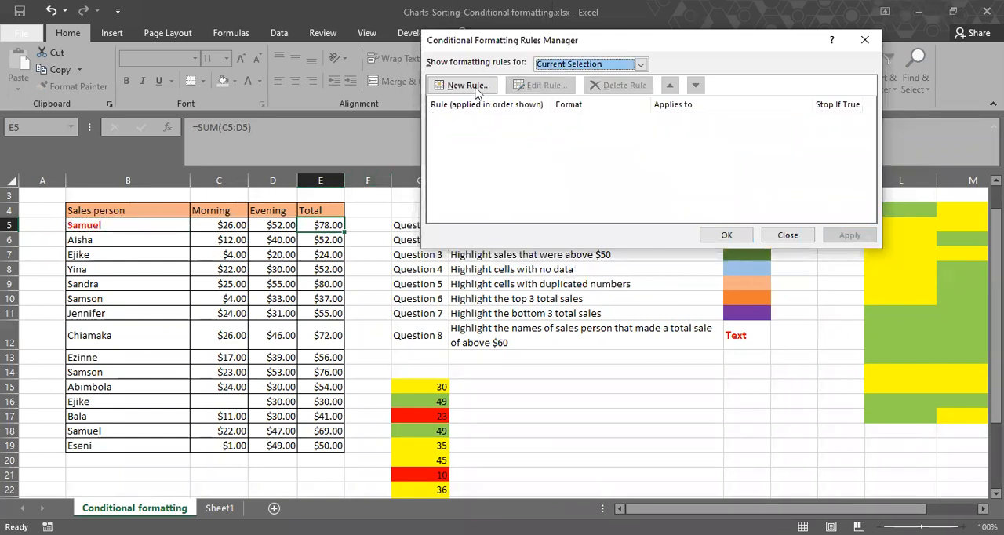
List the whole worksheet's rules, extend the red-text rule's range from B5 to B5:B19 and apply it.
click(641, 65)
click(620, 87)
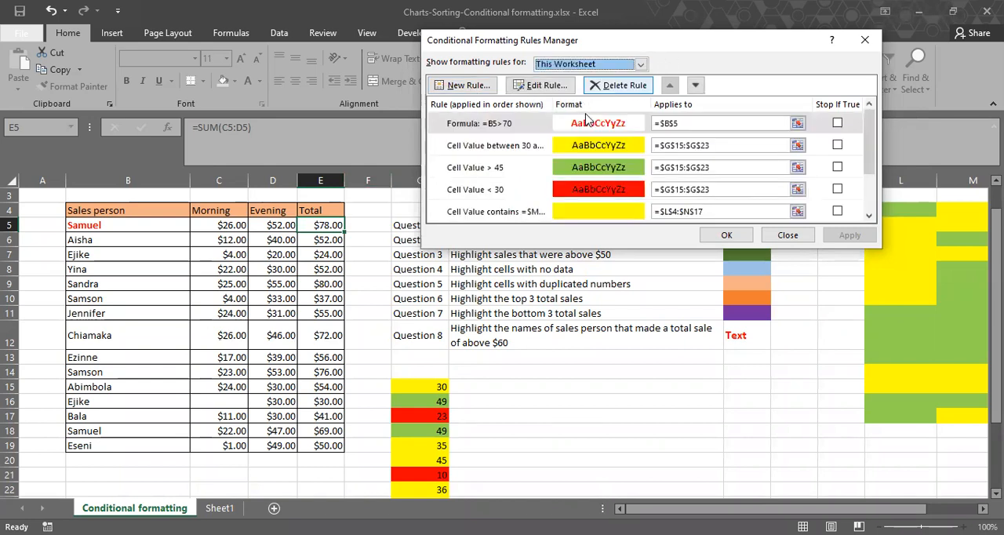
click(694, 121)
click(695, 122)
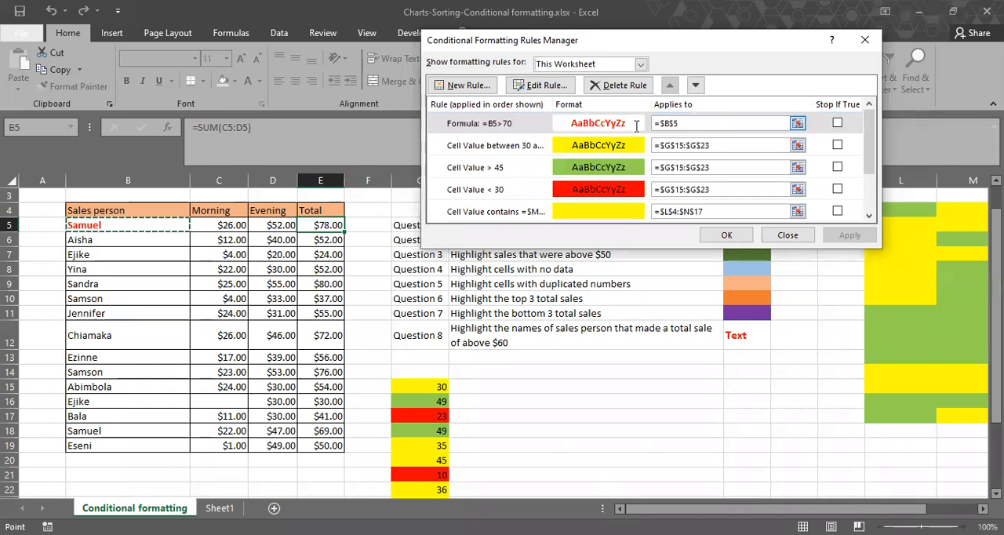
key(BackSpace)
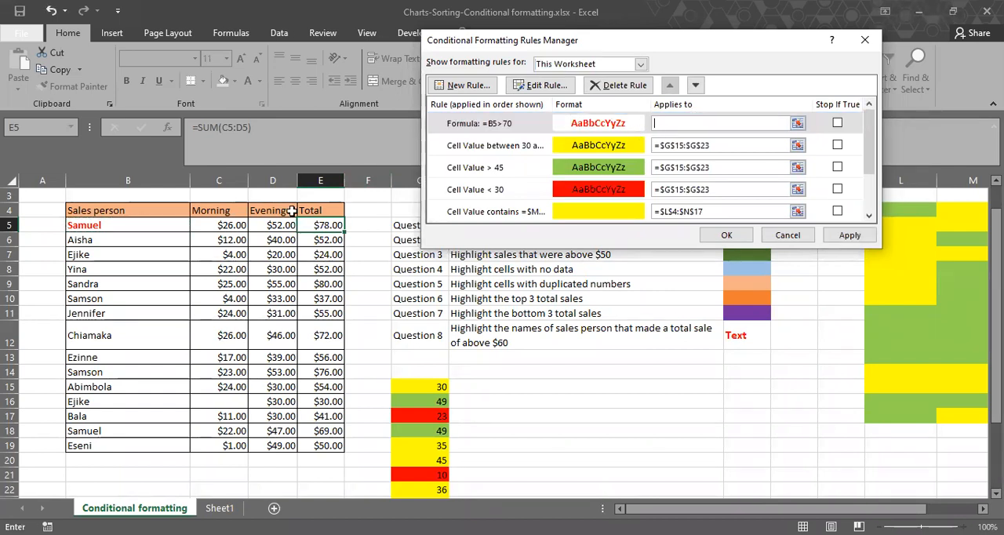
click(171, 228)
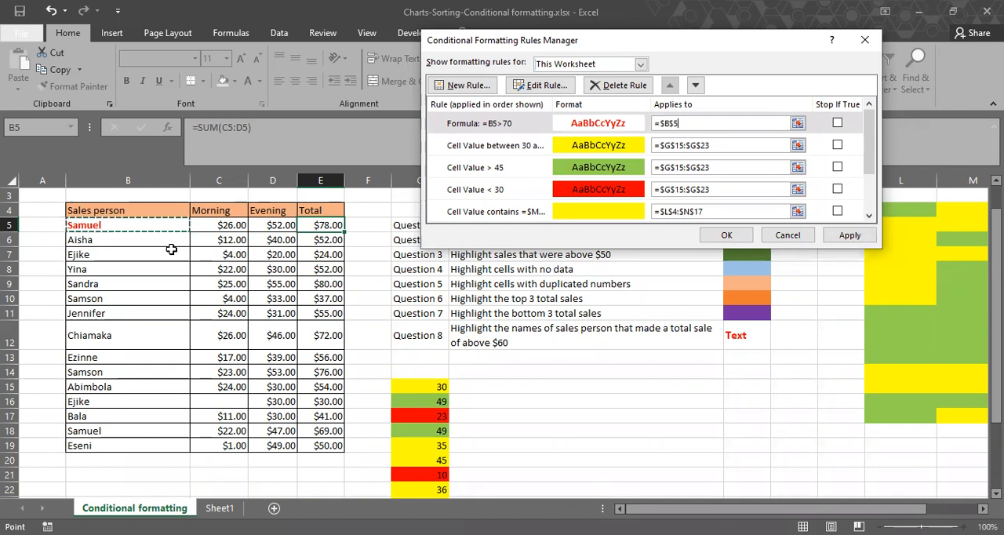
shift+click(172, 440)
click(839, 237)
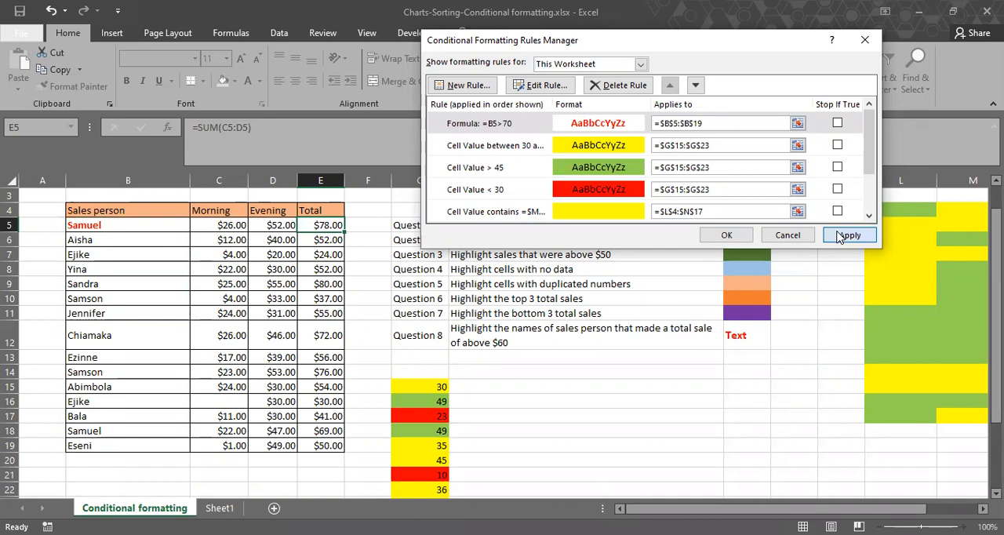
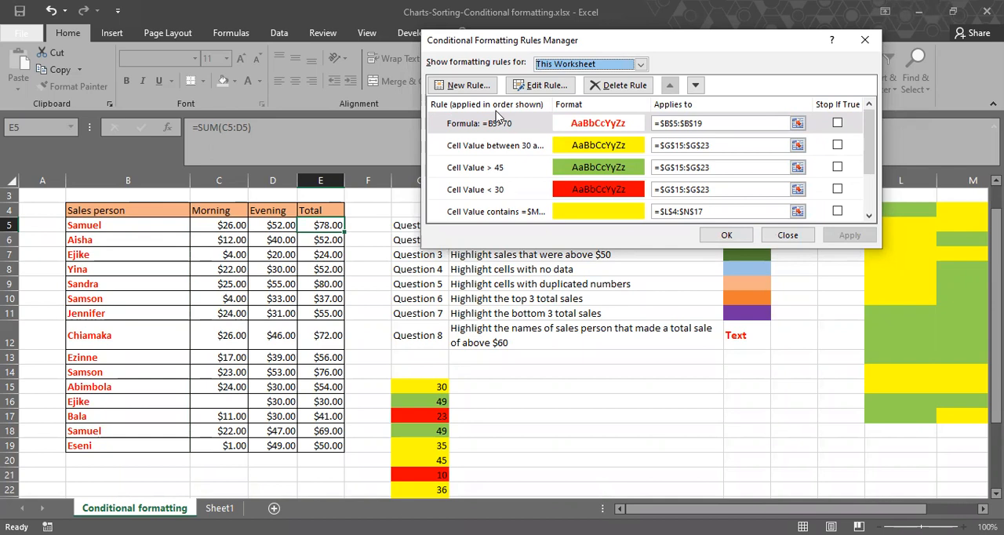
Reduce the red-text rule's range to the single name cell B5, apply it and close the rules list.
click(714, 123)
key(BackSpace)
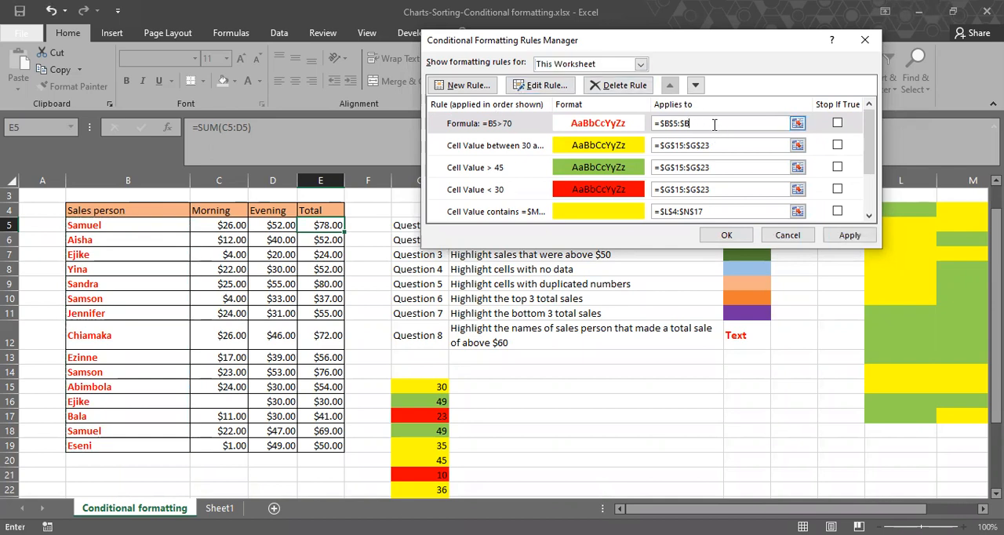
click(846, 236)
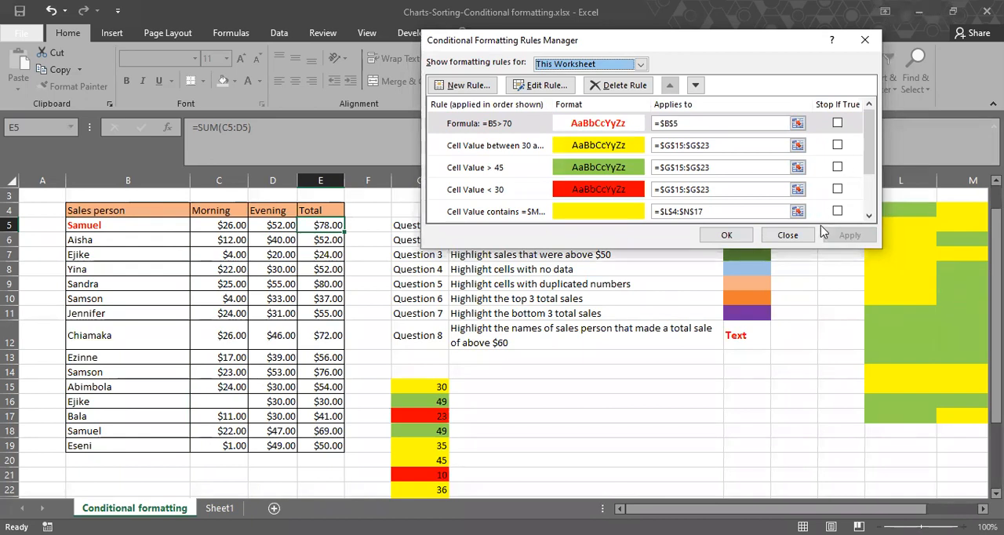
click(727, 236)
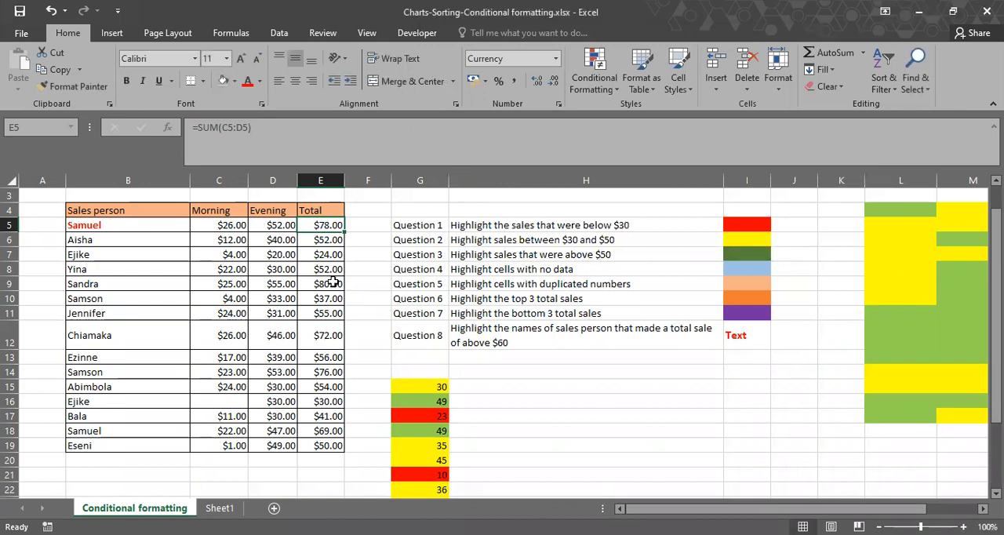
Copy the conditional formatting of B5 onto the remaining sales person names, B6:B19, with Format Painter.
click(142, 226)
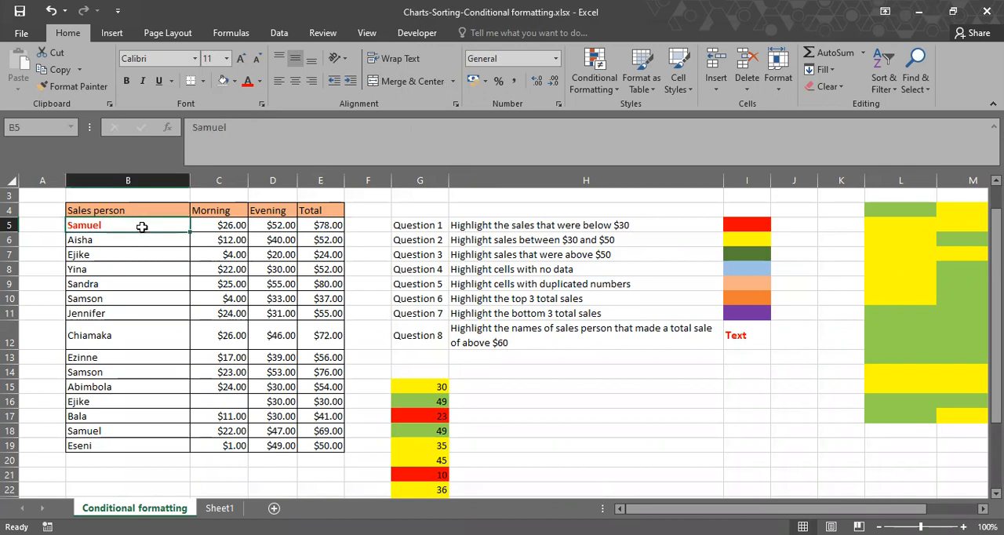
click(81, 87)
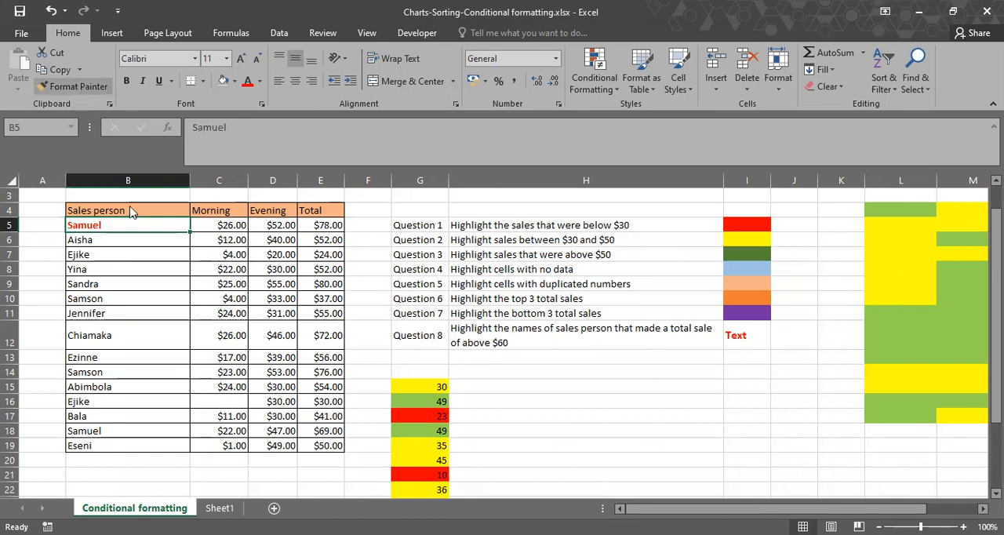
mouse_move(146, 239)
mouse_down()
mouse_move(161, 470)
mouse_move(311, 401)
mouse_move(424, 378)
mouse_move(487, 384)
mouse_move(240, 318)
mouse_up()
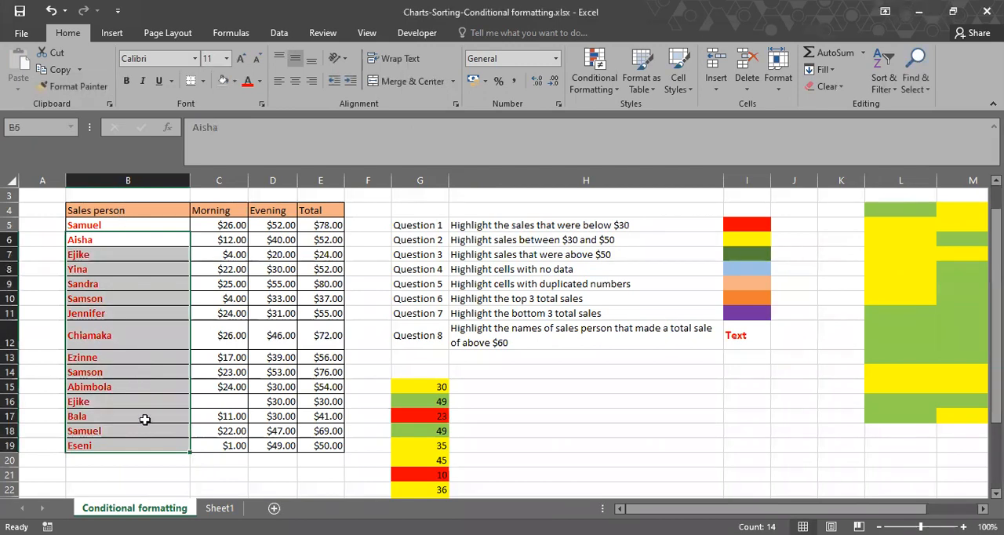
List the rules on the names B5:B19 and examine the formula of the rule covering B6:B19.
drag(149, 225, 149, 445)
click(85, 87)
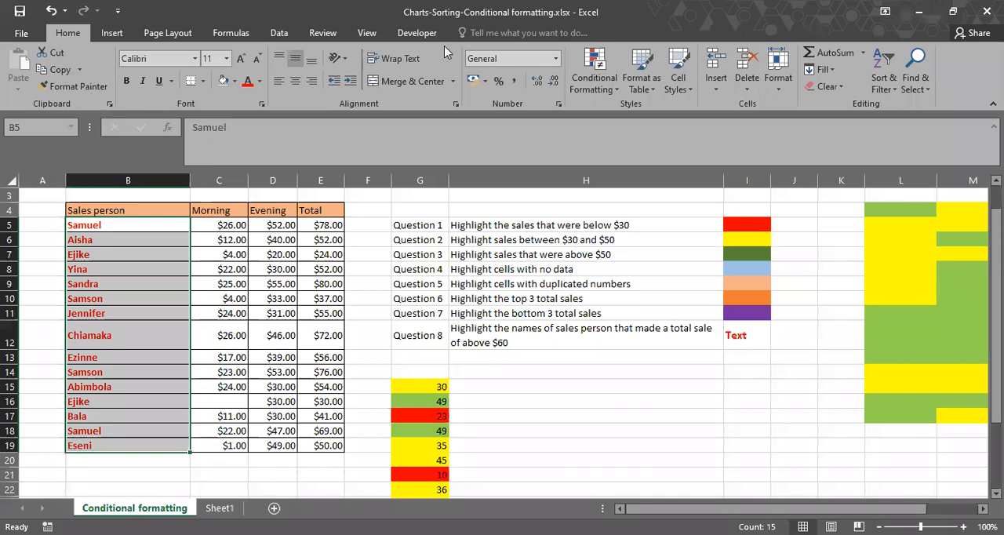
click(588, 84)
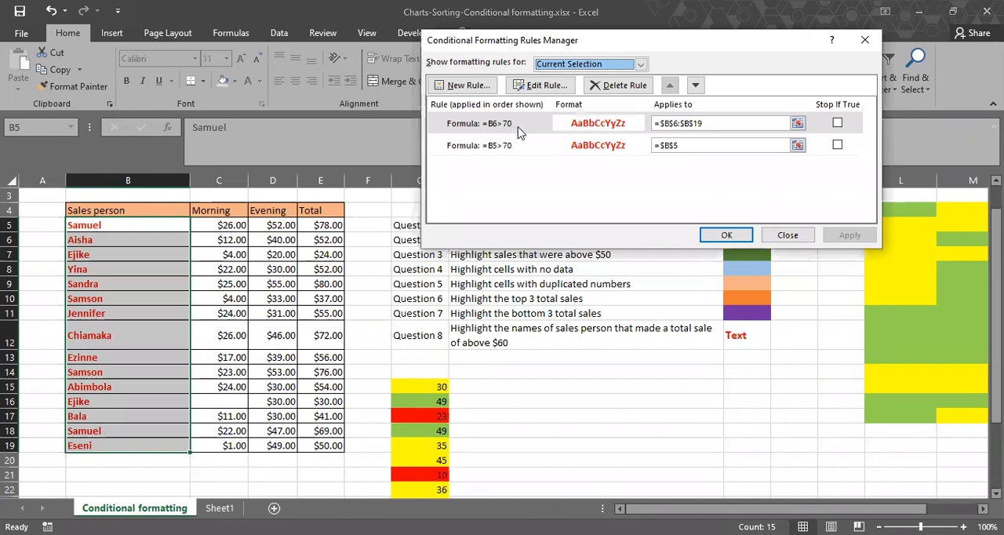
double_click(524, 129)
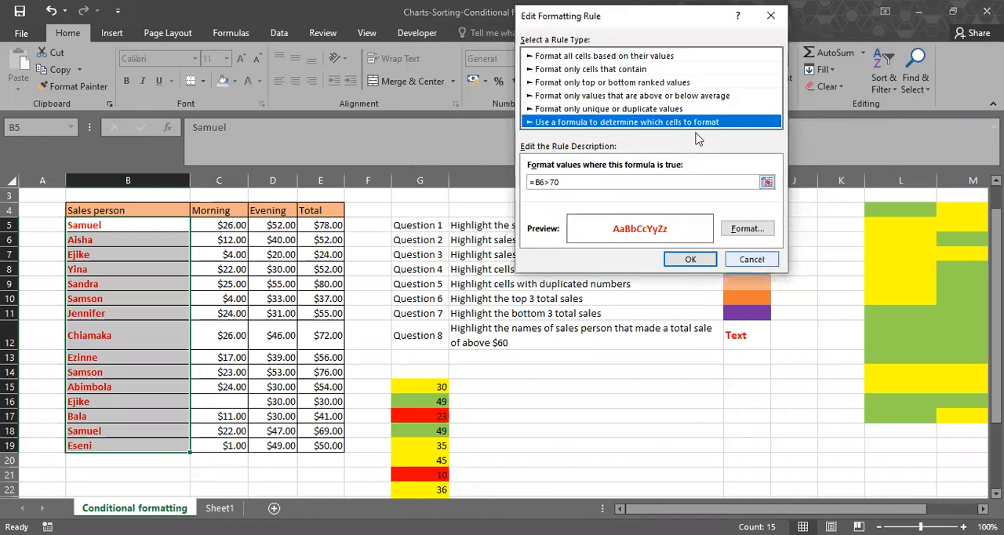
click(751, 259)
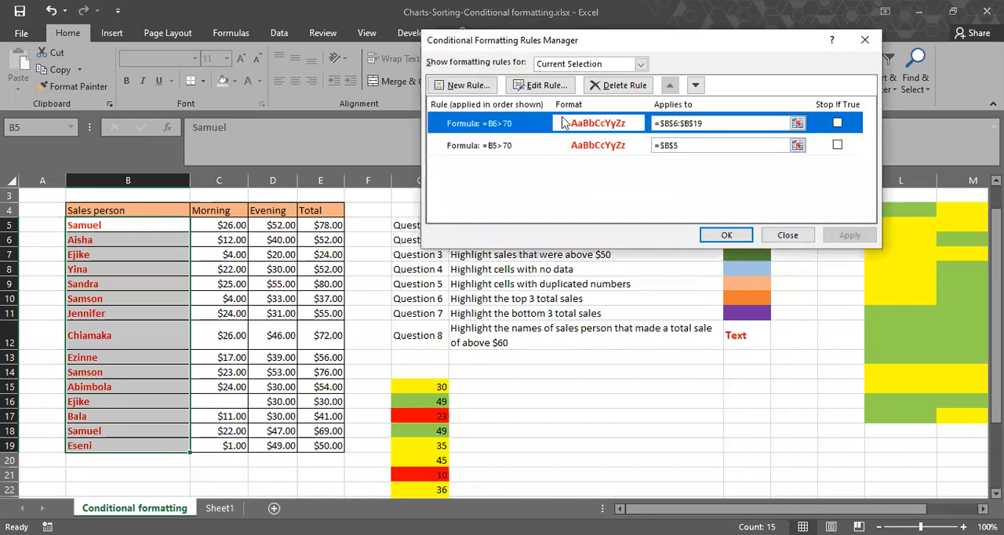
click(595, 85)
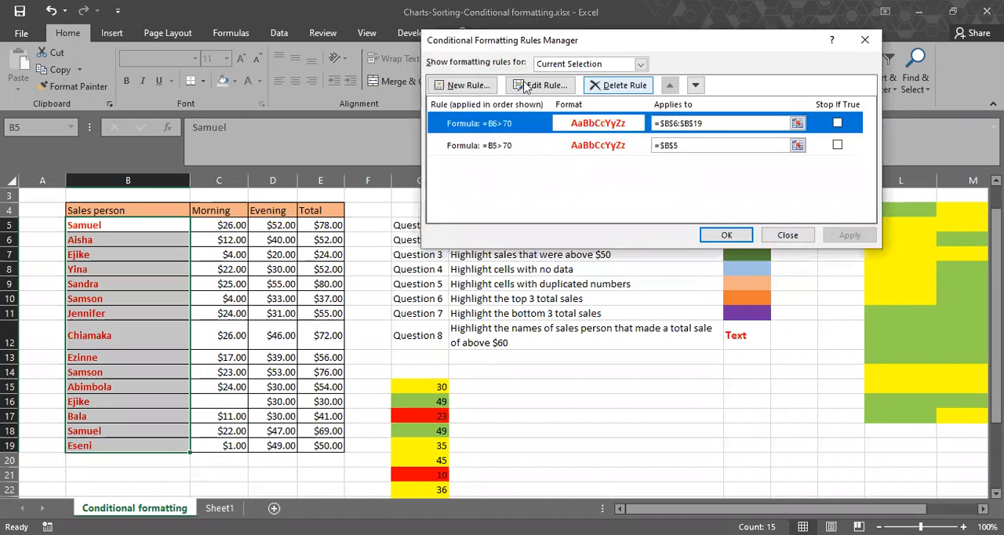
click(470, 85)
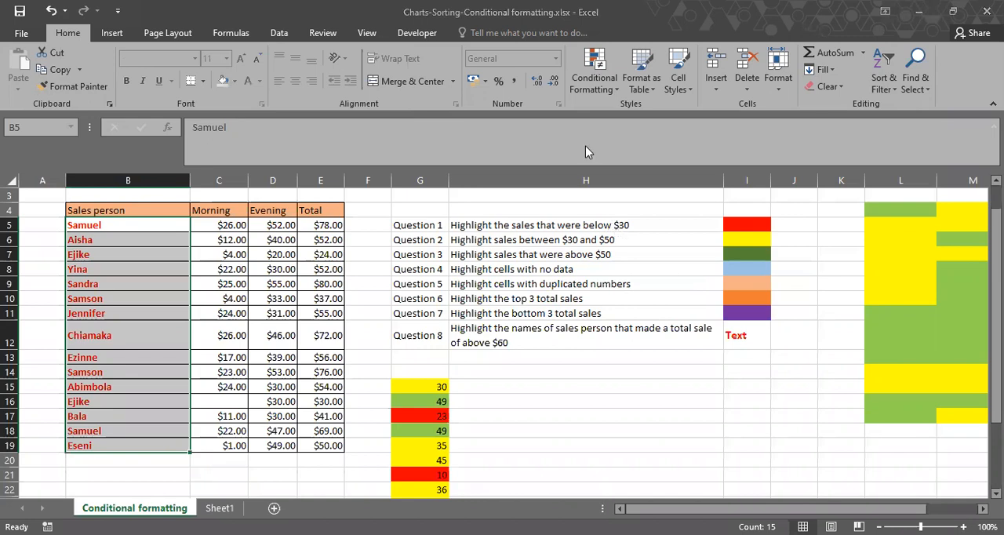
click(546, 176)
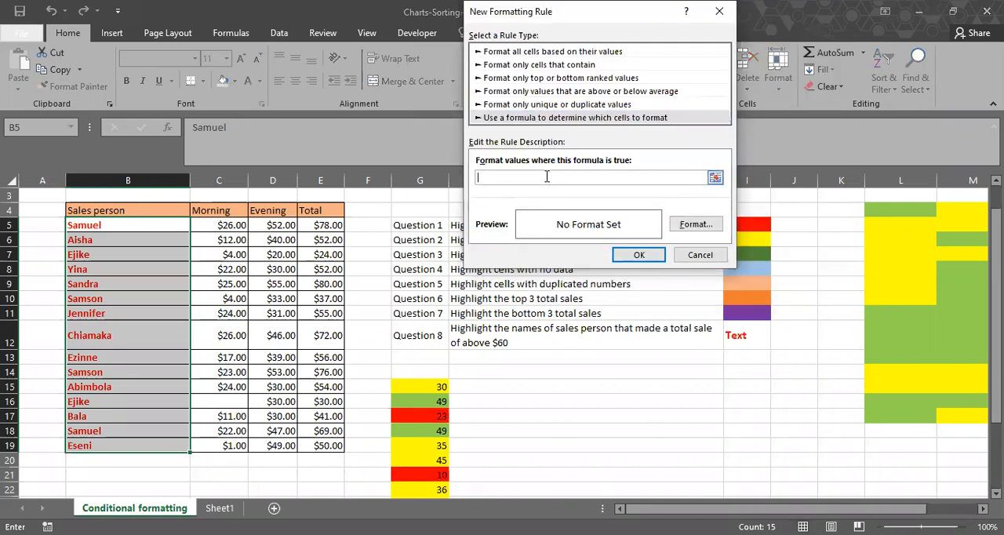
text(=)
key(Escape)
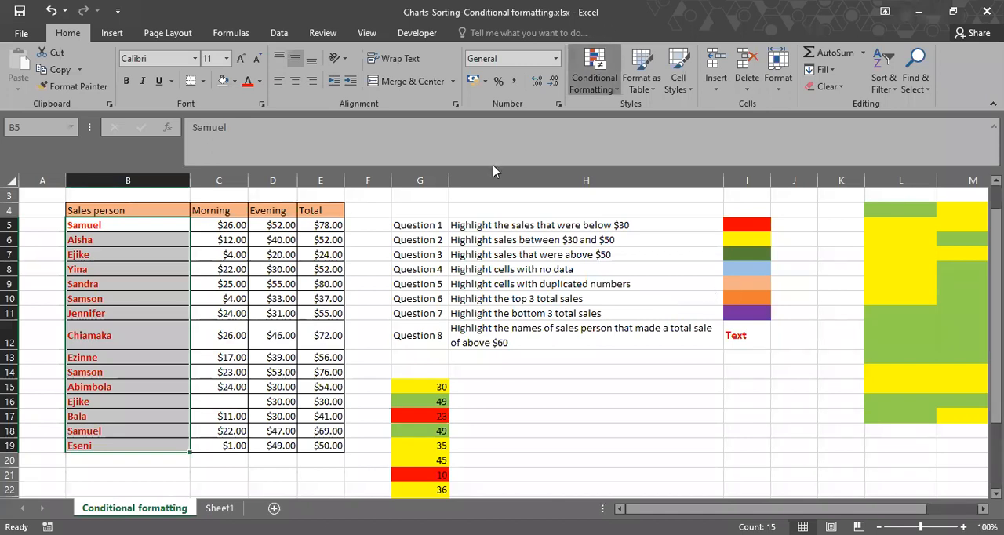
Start a formula-based rule for the total cells E5:E19 with the relative-reference condition =E5>70.
drag(338, 225, 339, 445)
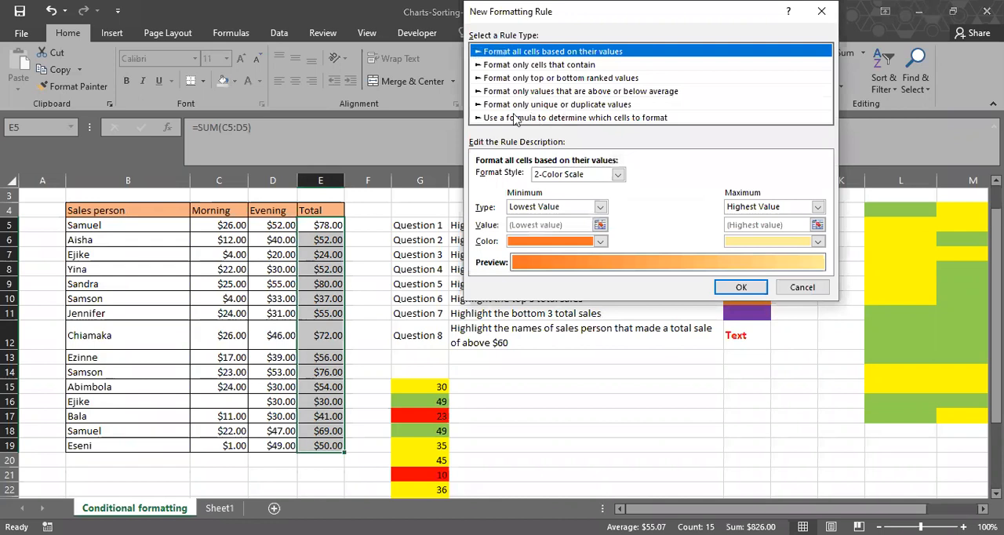
click(589, 116)
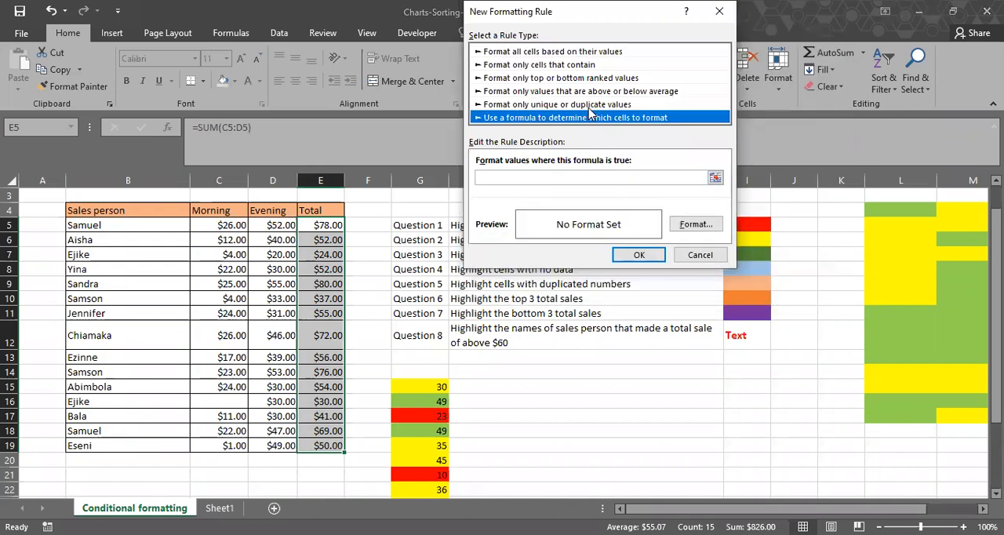
click(559, 175)
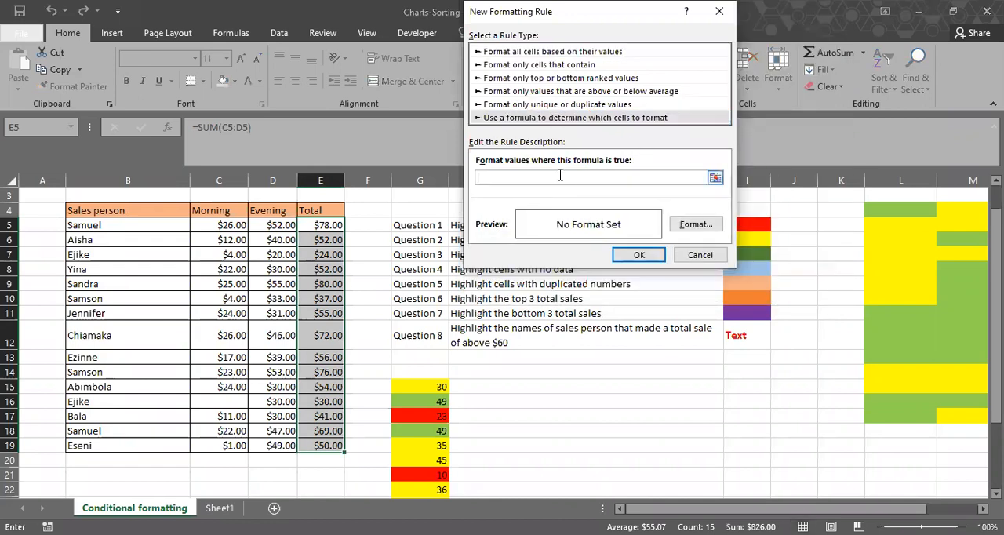
click(327, 227)
key(F4)
key(F4)
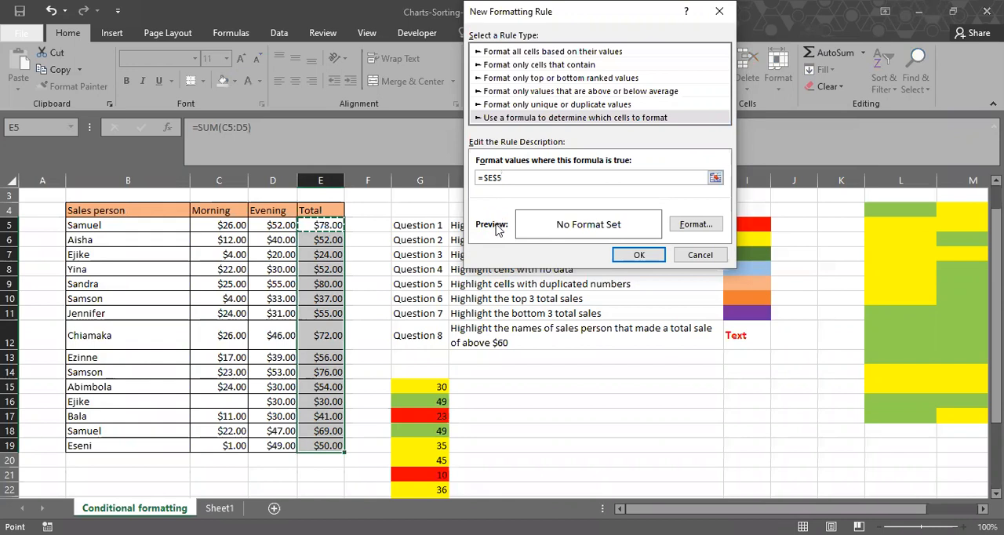
key(Right)
key(Right)
key(Right)
key(Right)
key(Right)
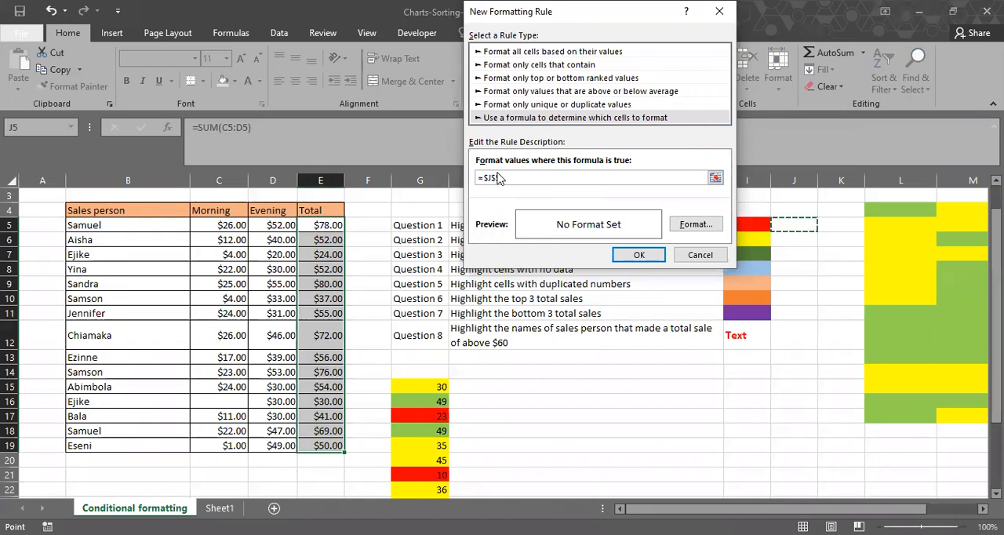
key(Left)
key(Left)
key(Left)
key(Left)
key(Left)
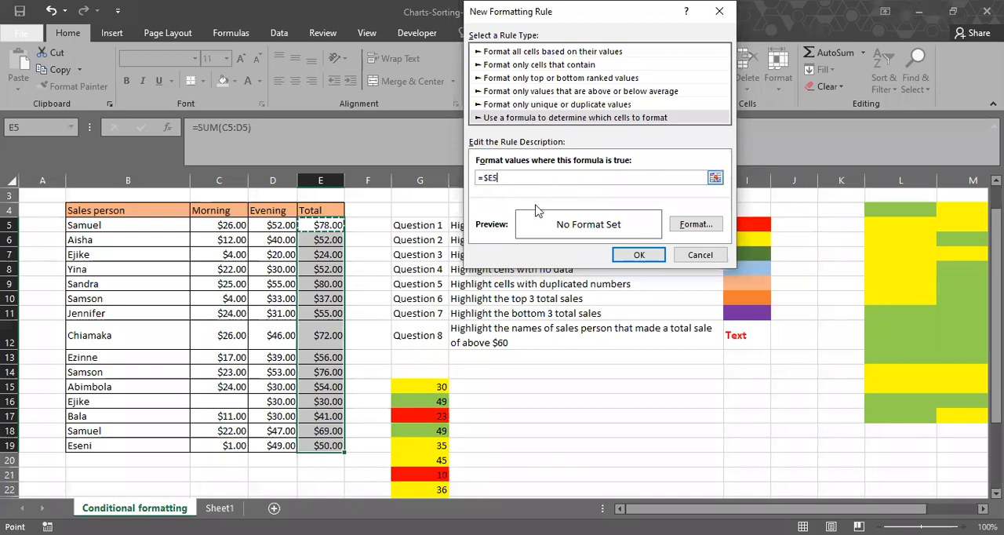
key(F4)
text(>70)
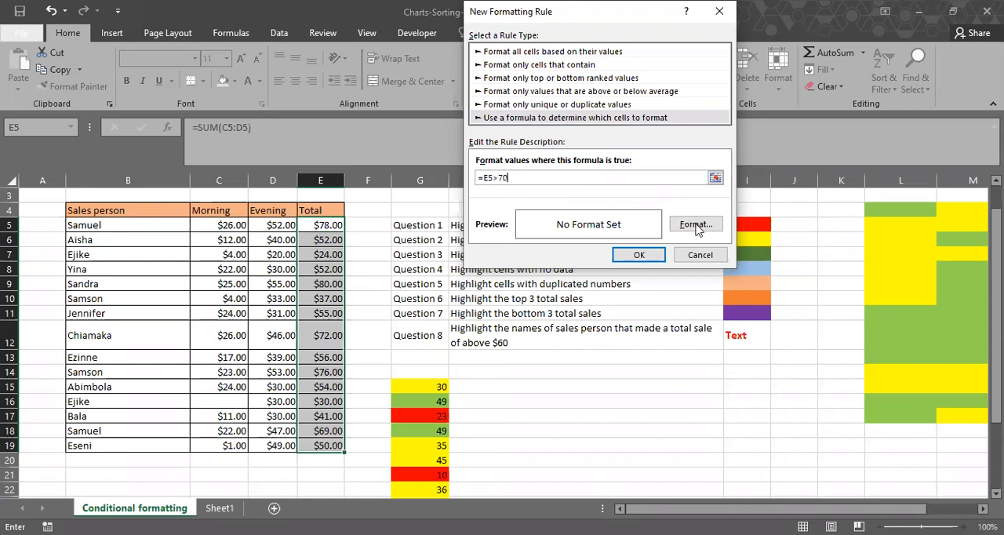
Format the totals rule with a bold dark green font and add it to the rules list.
click(696, 225)
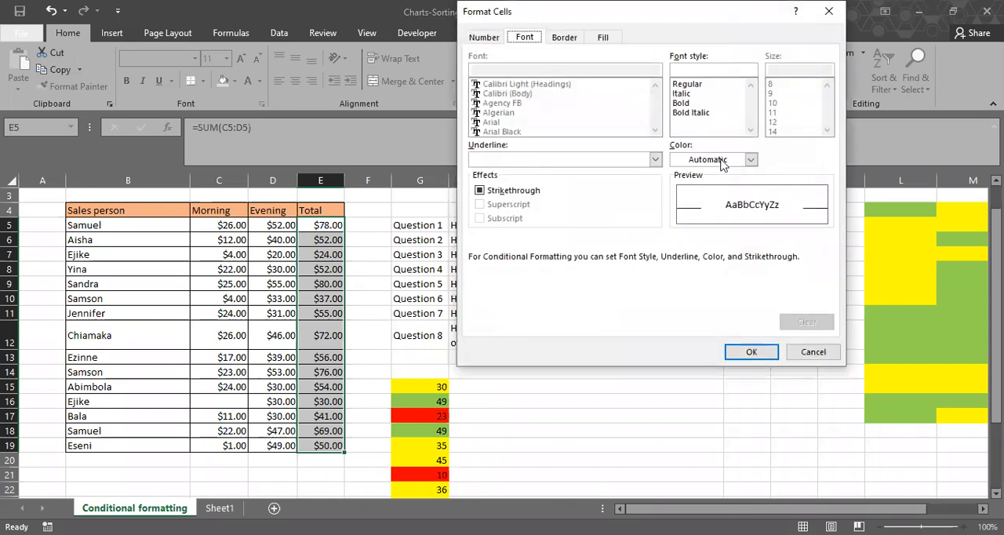
click(753, 161)
click(790, 256)
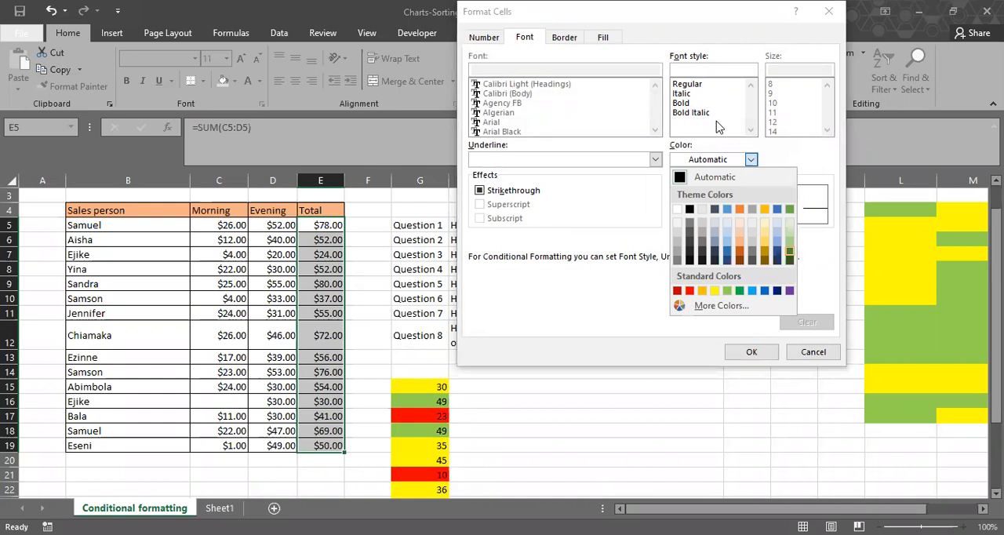
click(690, 103)
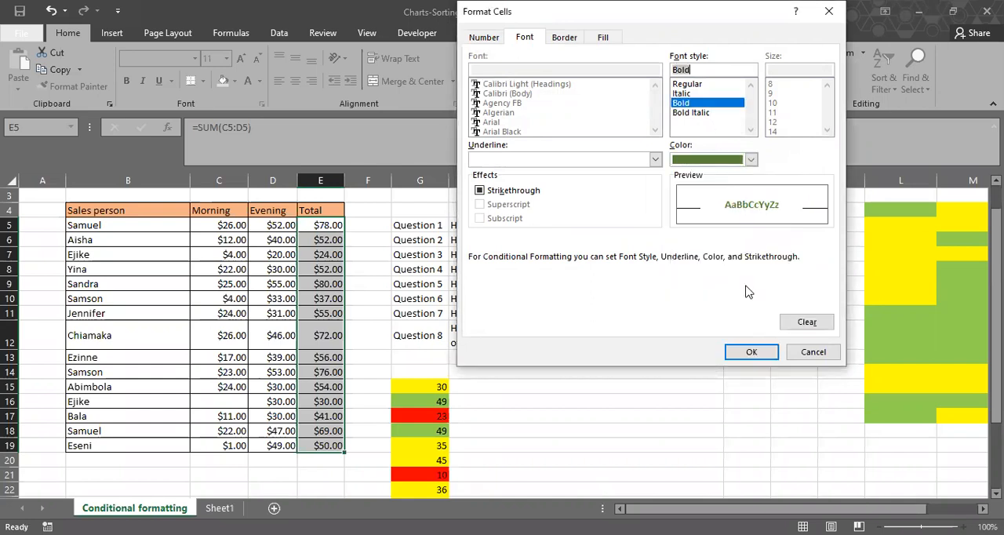
click(751, 352)
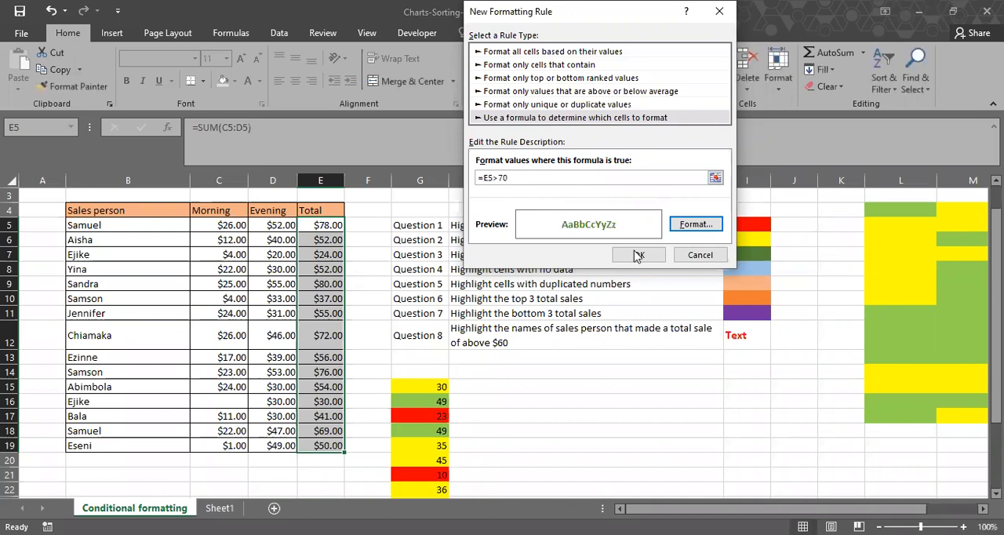
click(637, 255)
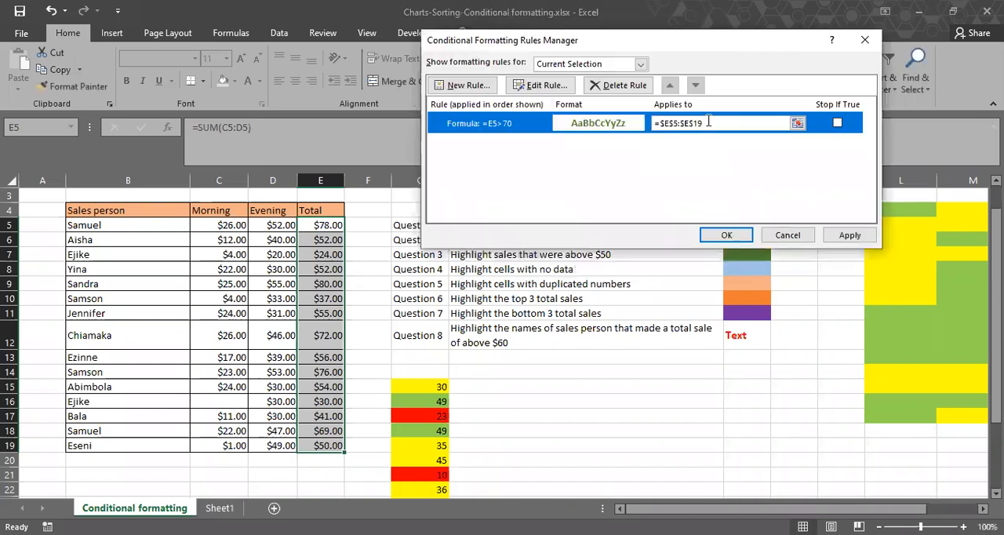
Replace the green-text rule's range with the sales person names, B5:B19.
click(705, 122)
key(BackSpace)
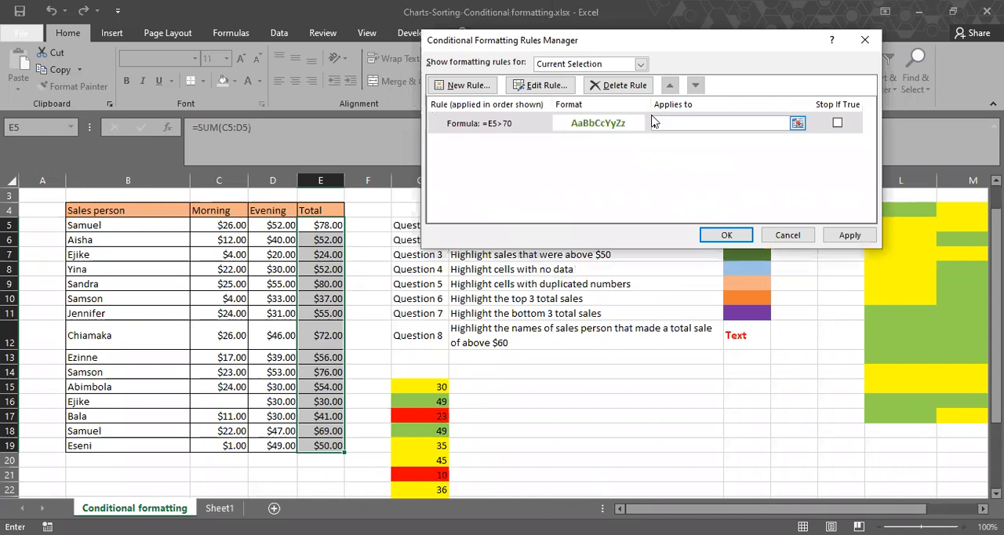
click(157, 223)
key(ctrl+shift+Down)
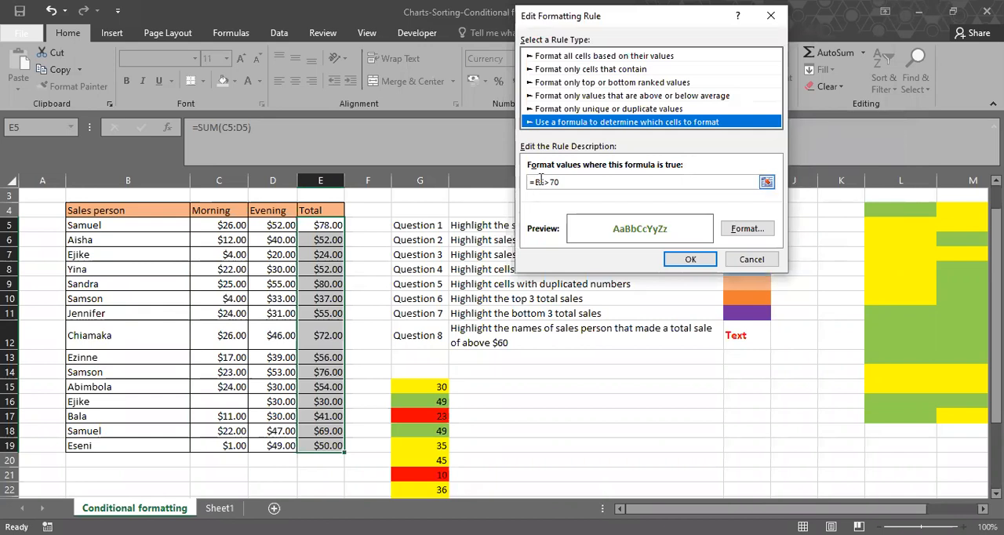
Correct the green-text rule's condition to =E5>70 and confirm the edit.
click(542, 182)
key(BackSpace)
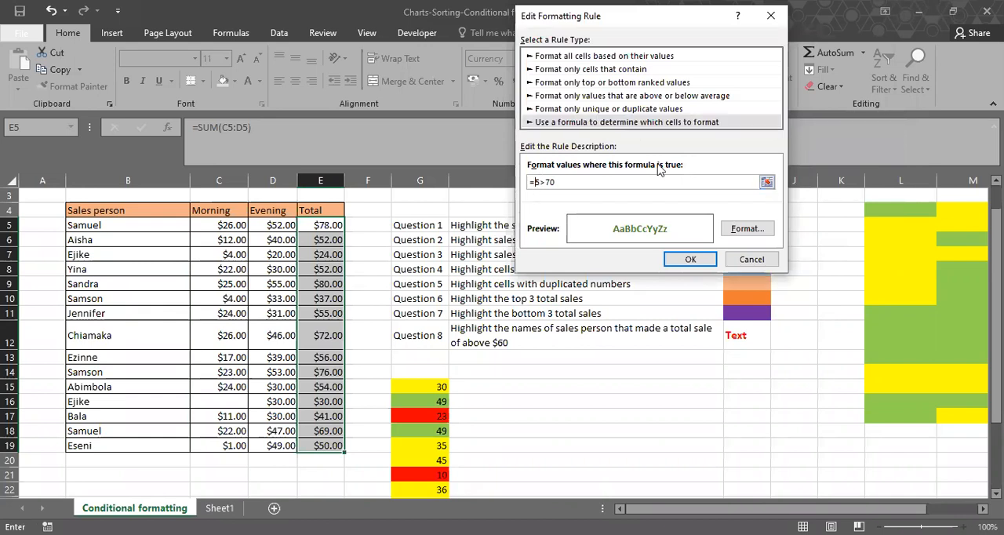
text(e)
click(692, 261)
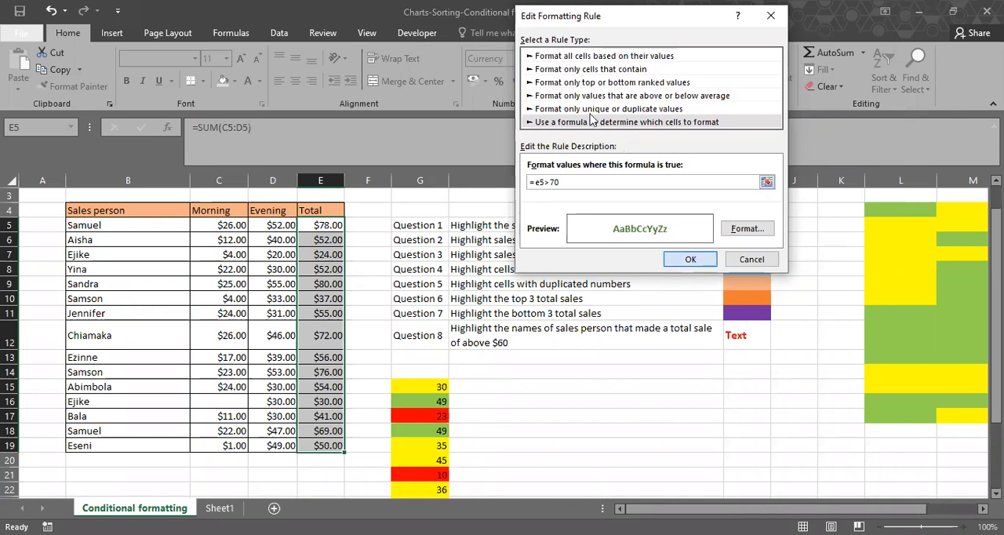
List the whole worksheet's rules and apply the corrected green-text rule to the sales person names.
click(641, 65)
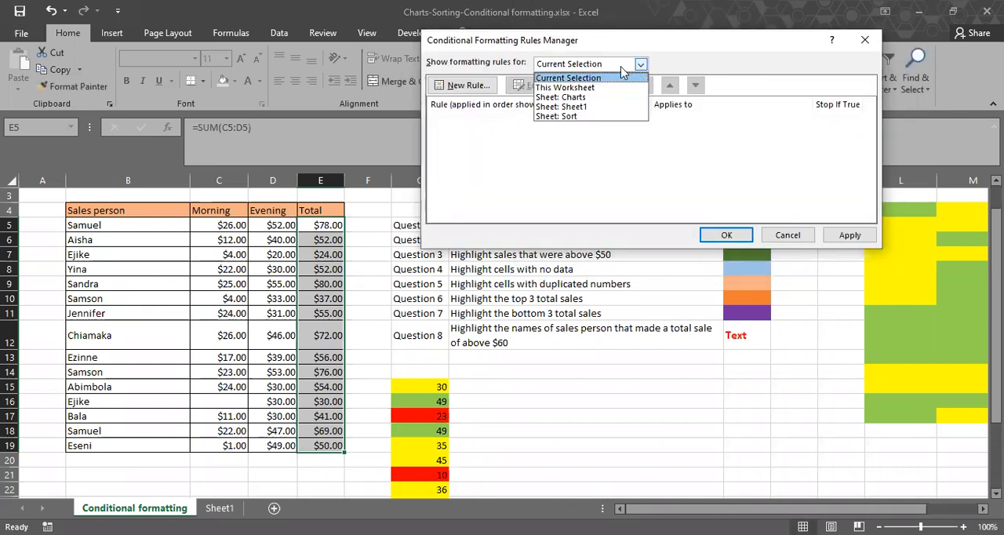
click(613, 88)
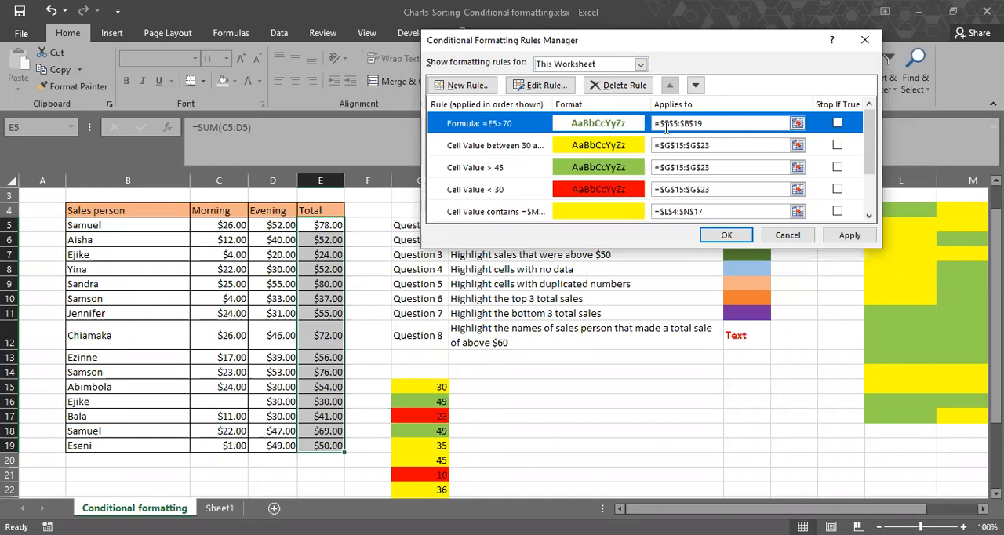
click(850, 236)
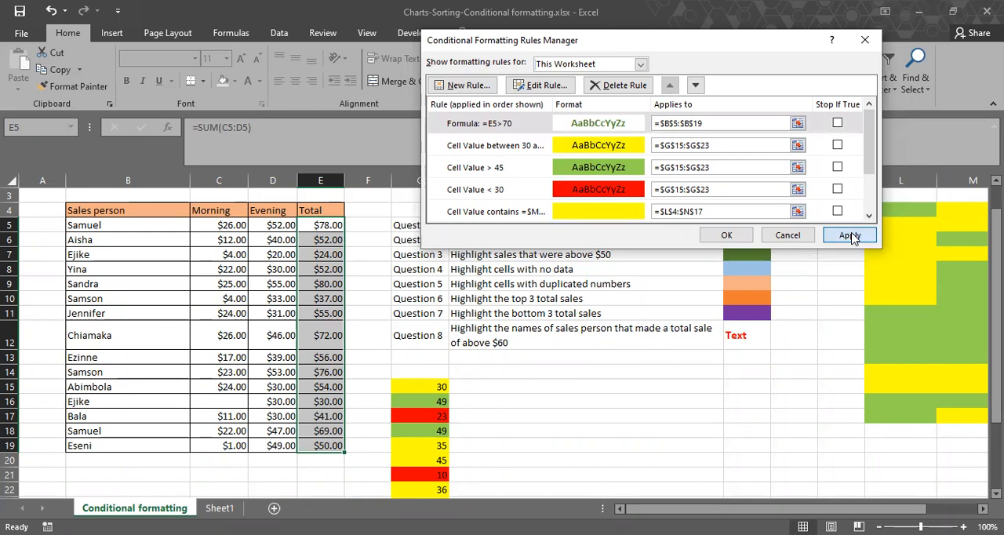
click(850, 236)
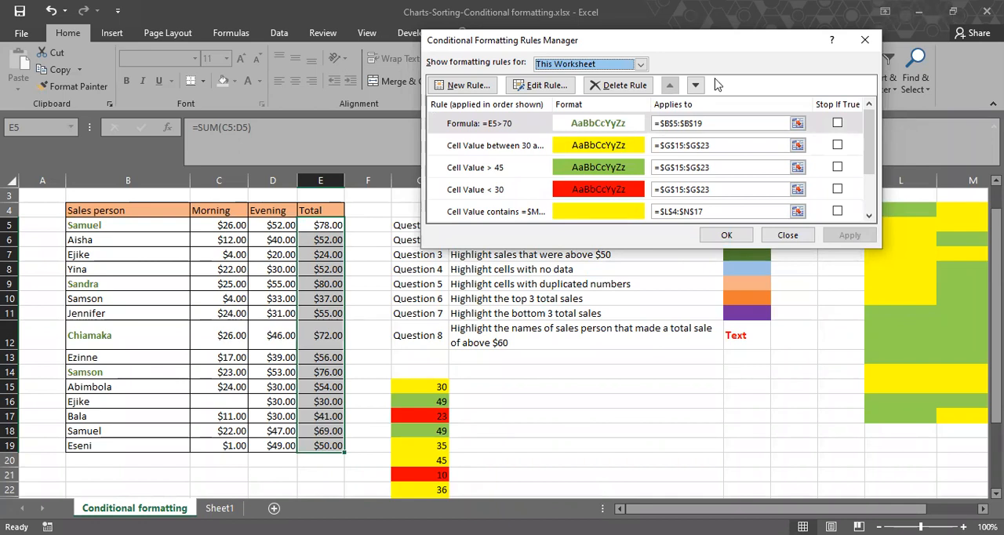
Review the font formatting of the green-text =E5>70 rule without changing it.
click(734, 228)
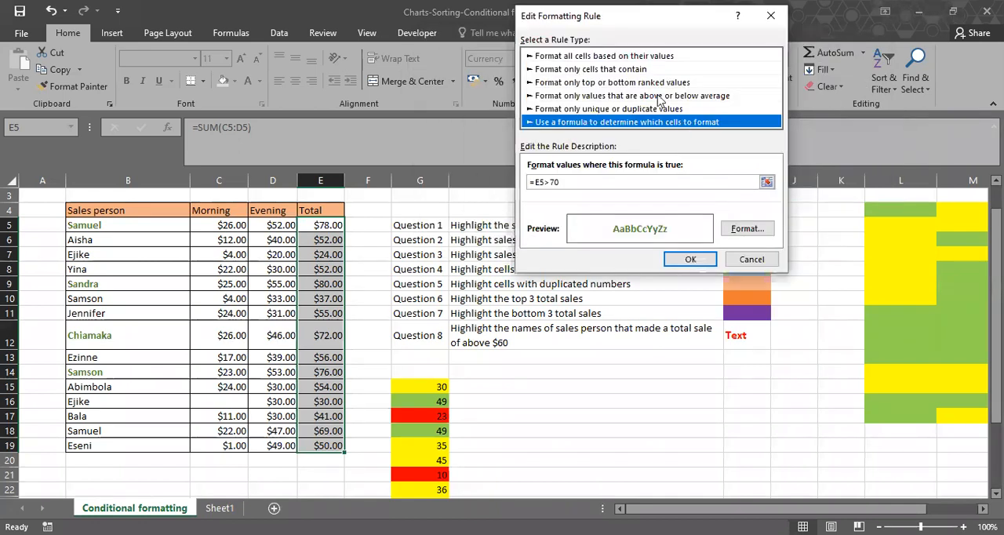
click(748, 228)
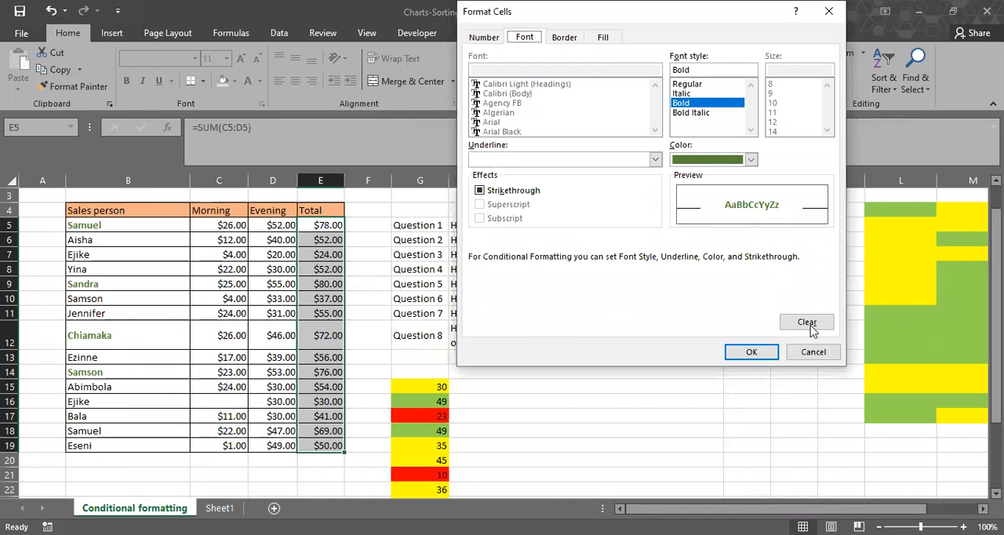
click(812, 353)
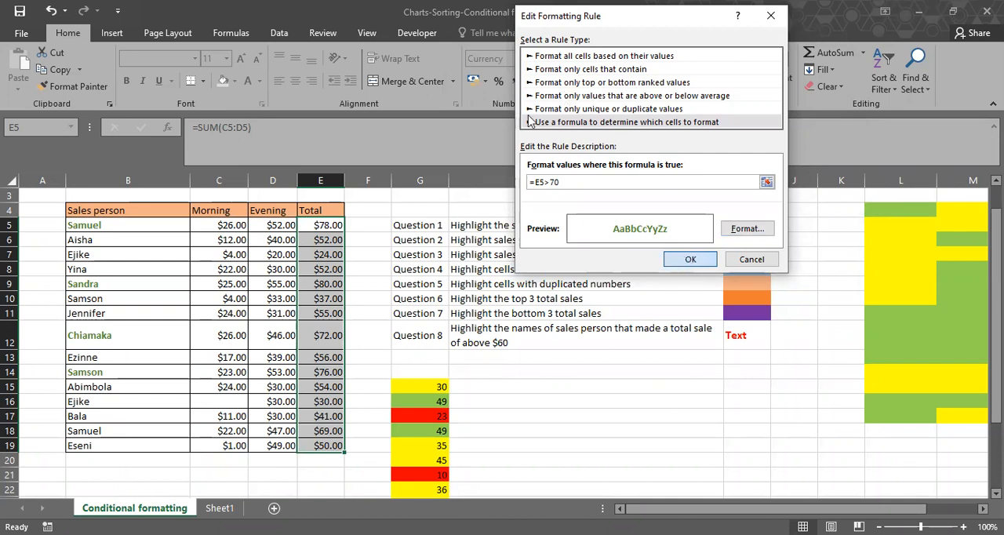
key(Return)
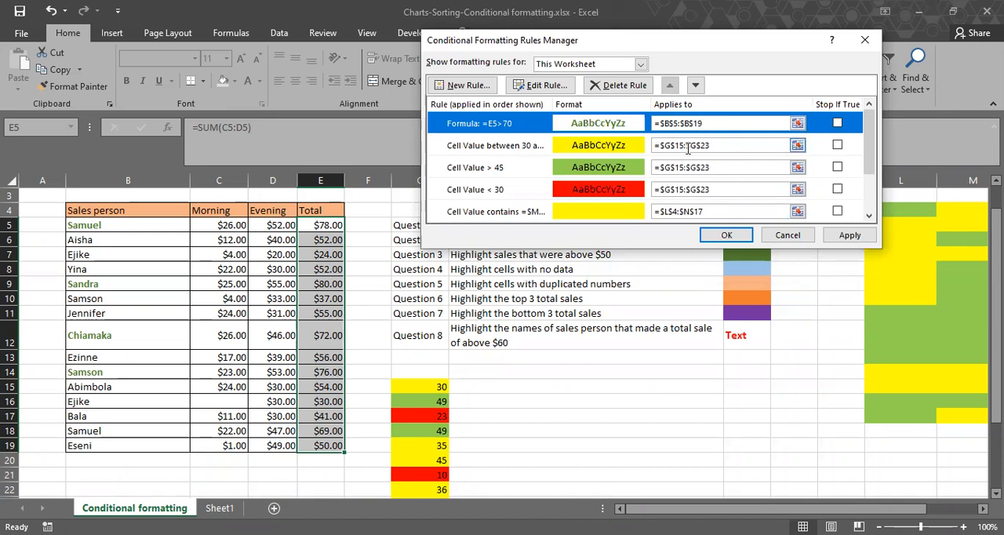
click(619, 84)
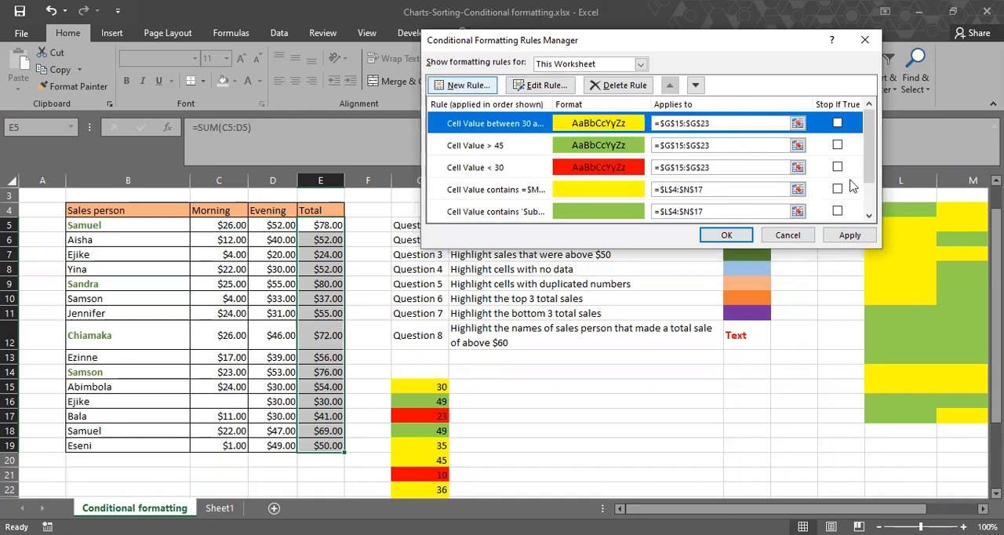
click(458, 85)
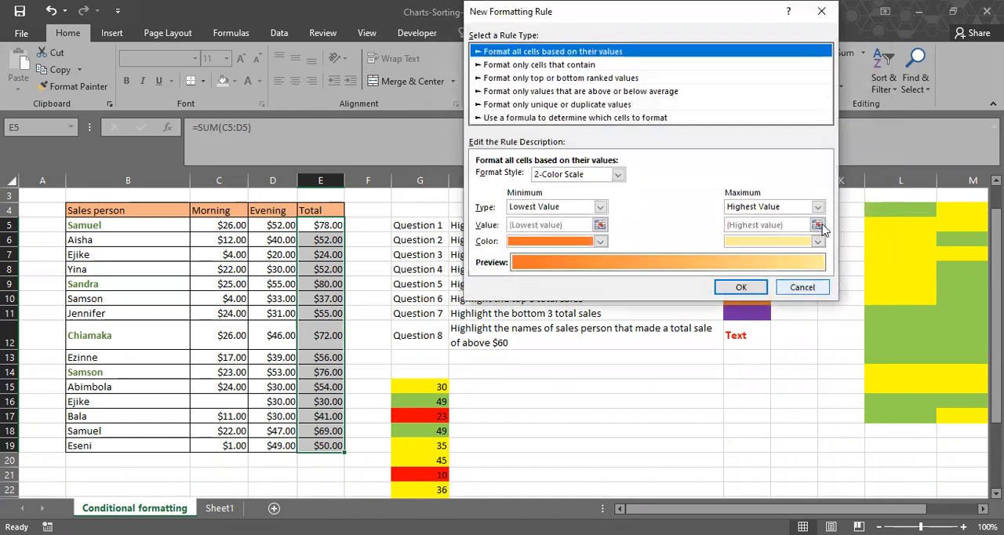
click(802, 287)
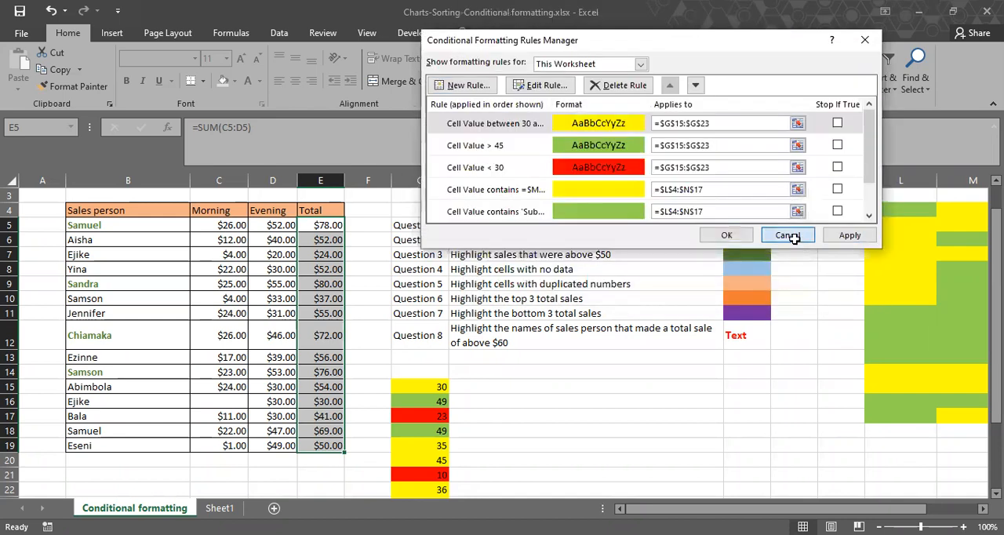
key(Escape)
Clear the conditional formatting rules from the sales person names in B5:B19.
drag(128, 225, 130, 445)
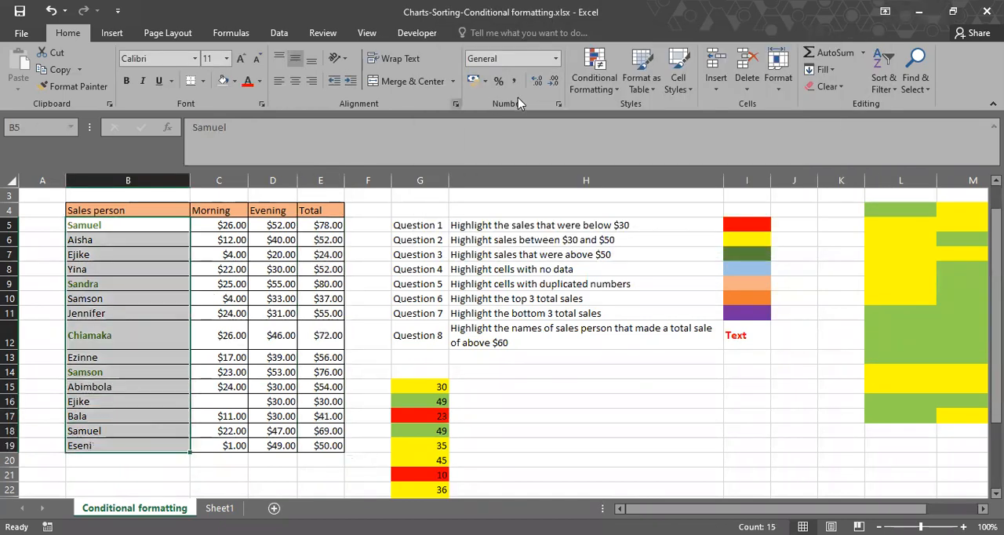
click(590, 69)
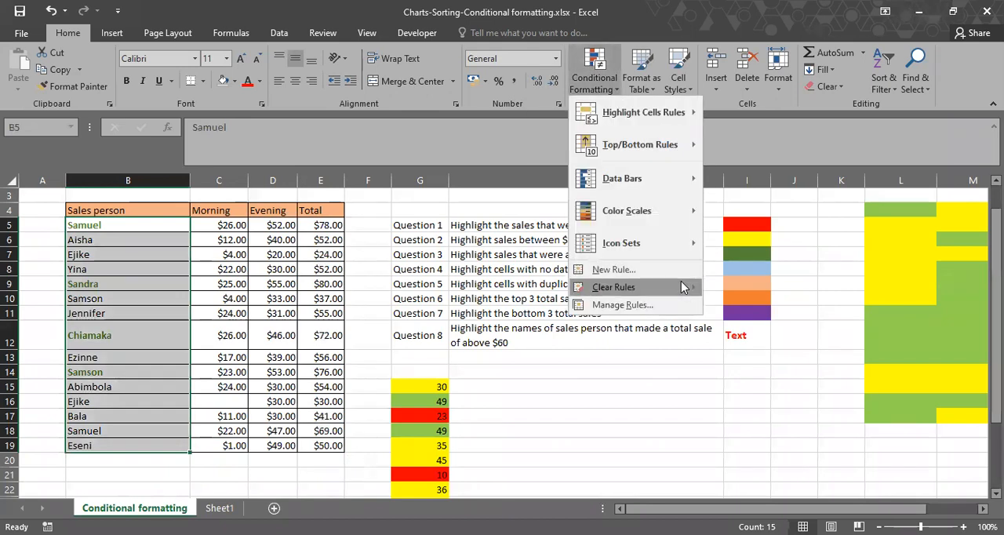
mouse_move(681, 281)
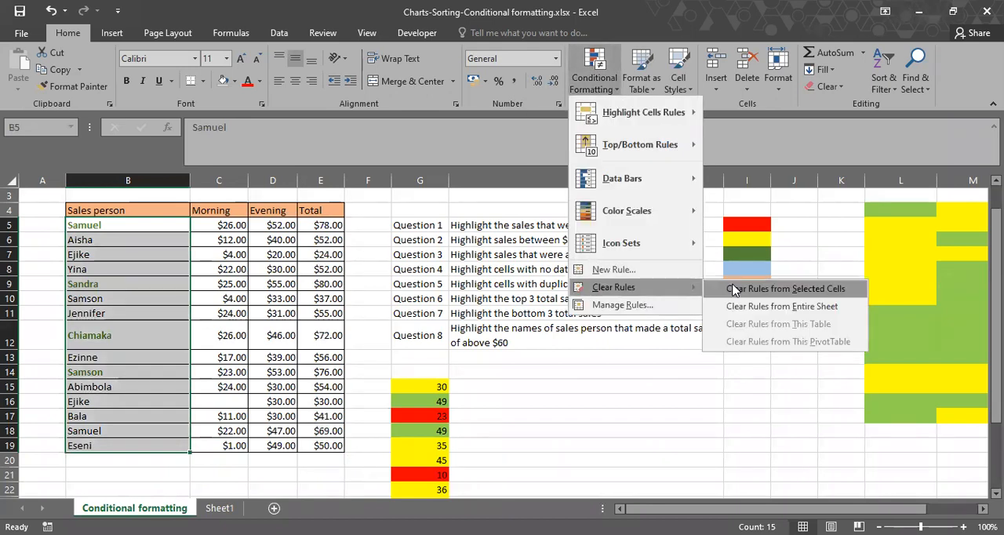
click(785, 289)
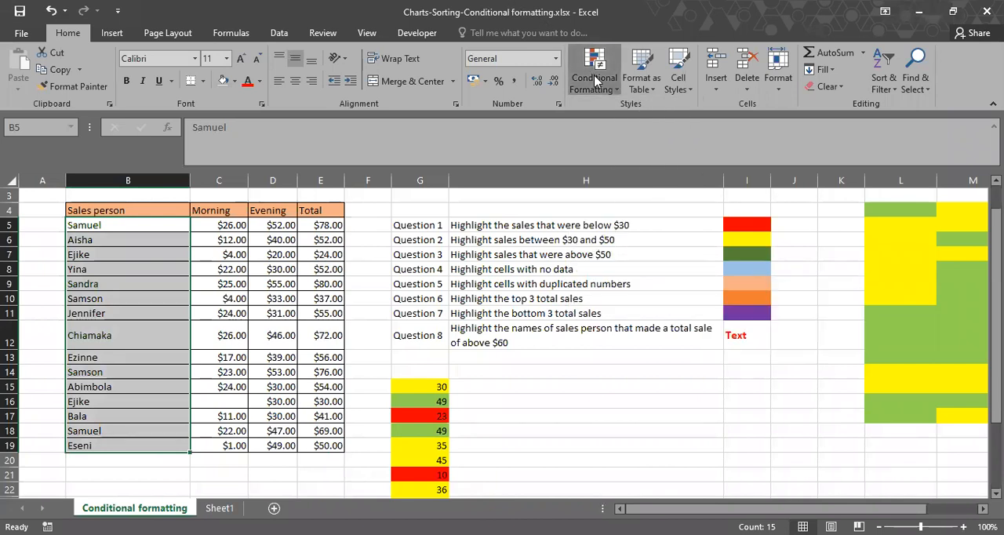
click(641, 305)
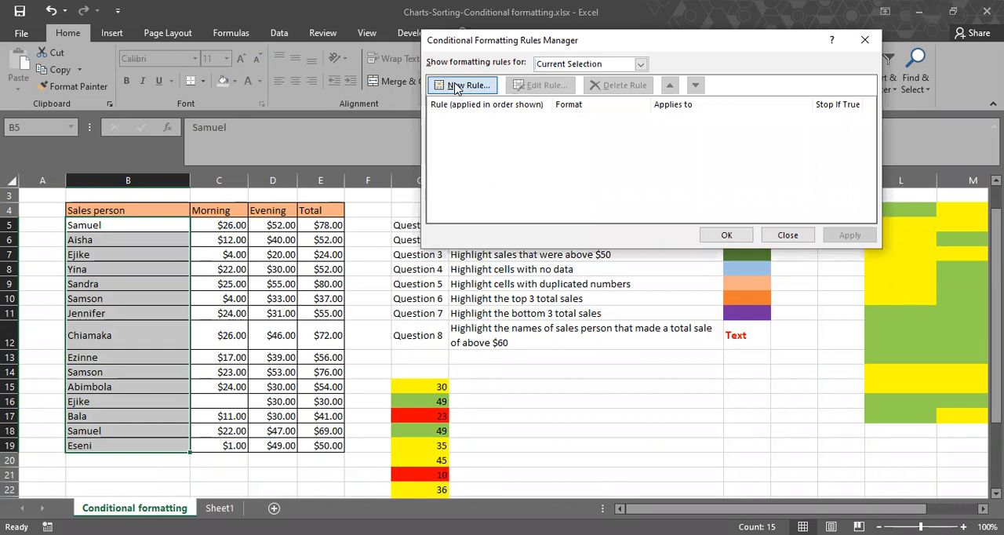
click(463, 85)
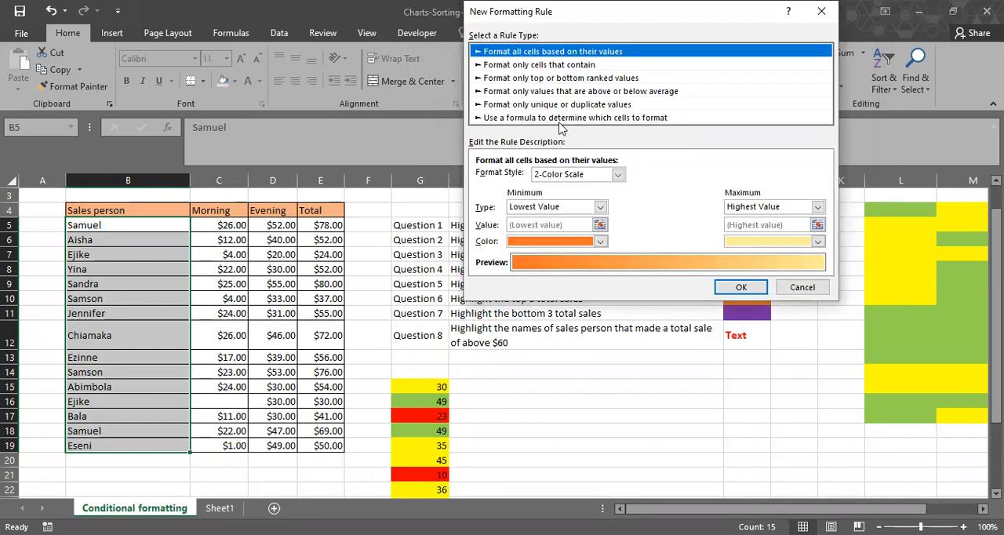
click(554, 120)
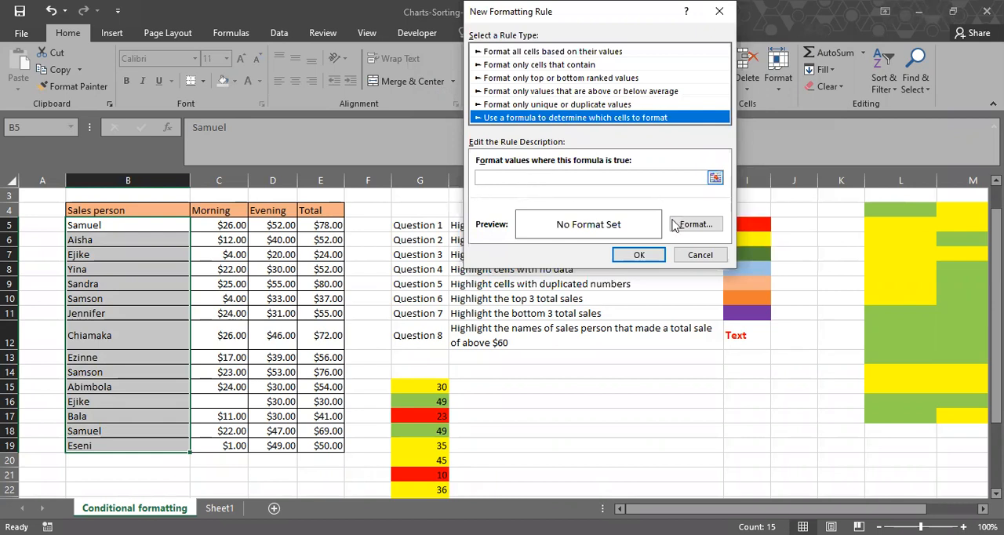
key(Escape)
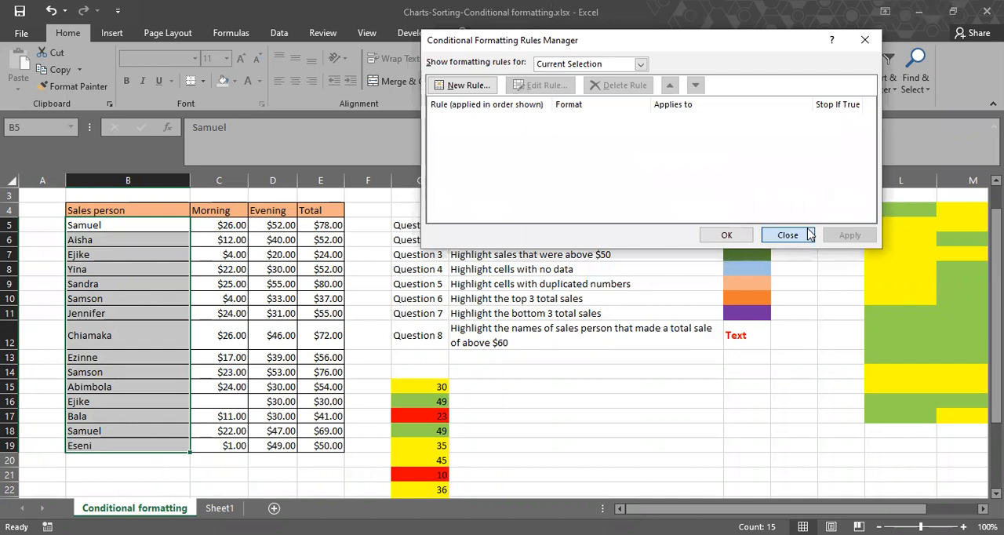
click(809, 234)
Create a formula-based formatting rule for the totals in E5:E19 with the condition =E5>70.
drag(320, 225, 322, 444)
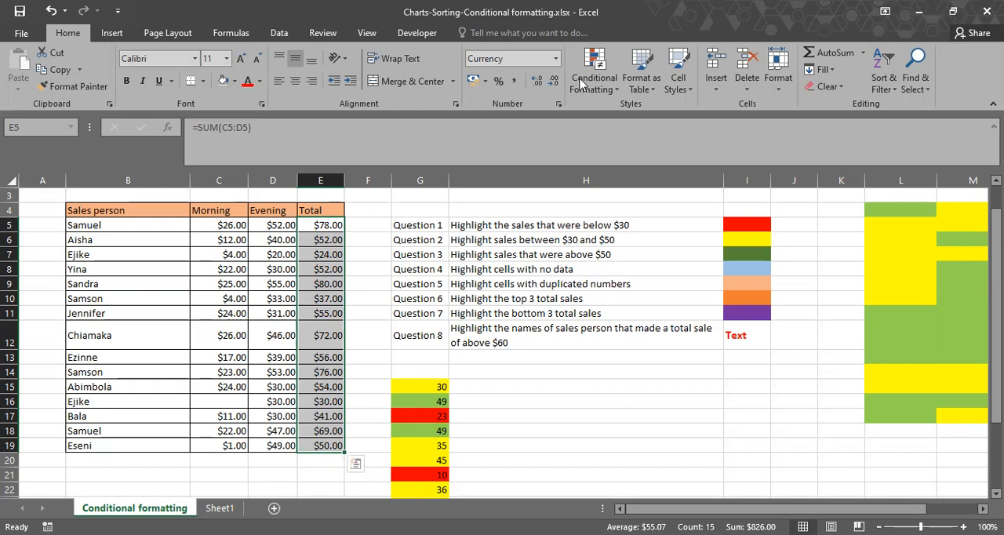
click(605, 307)
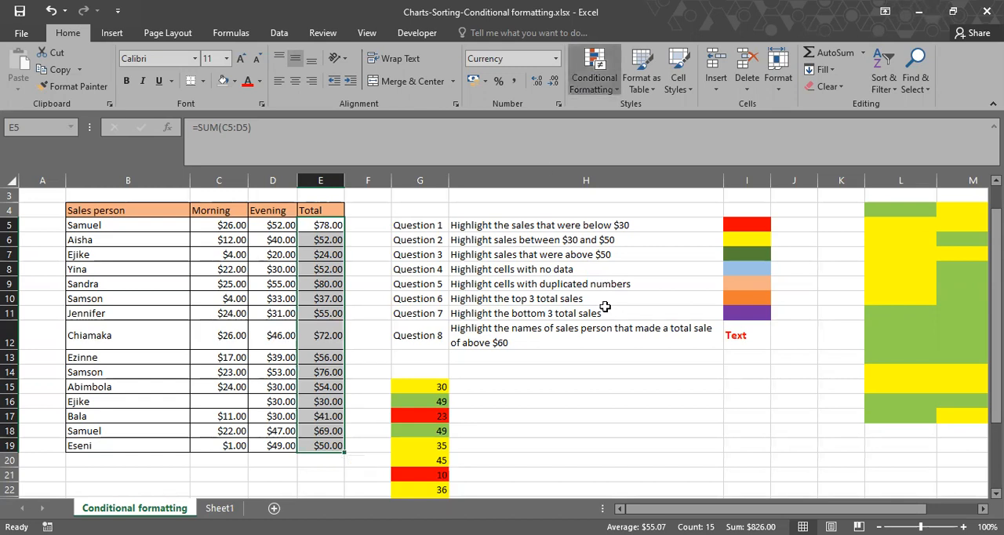
click(470, 88)
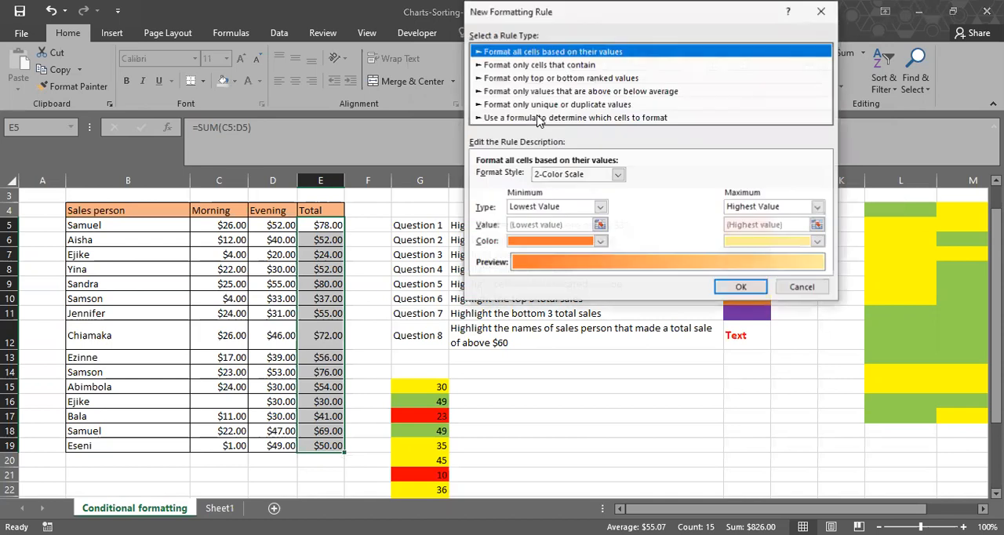
click(651, 118)
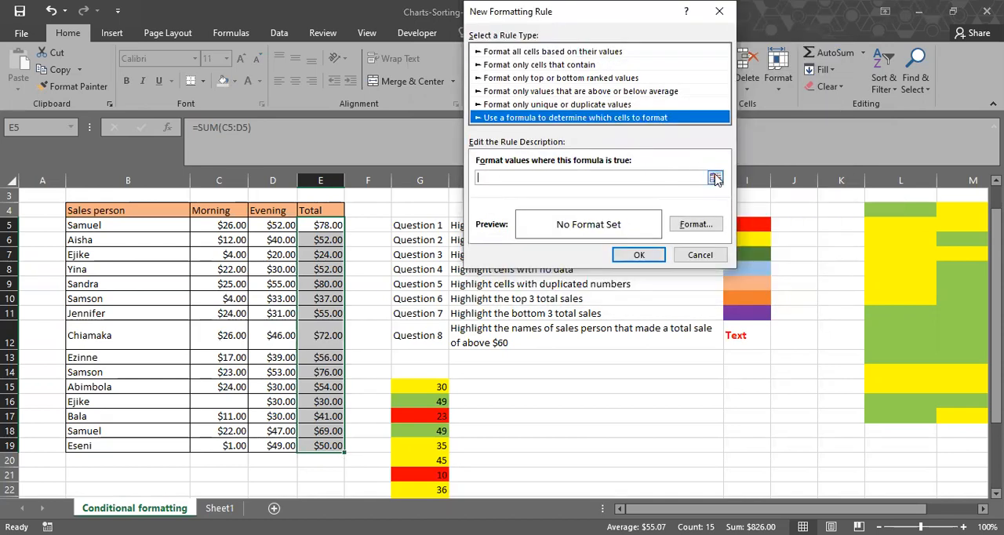
click(716, 179)
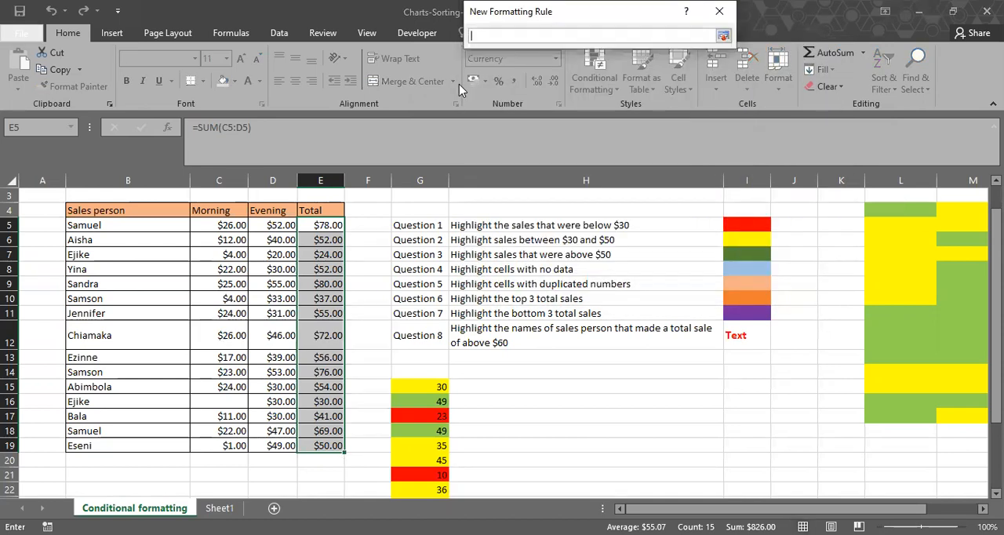
click(322, 225)
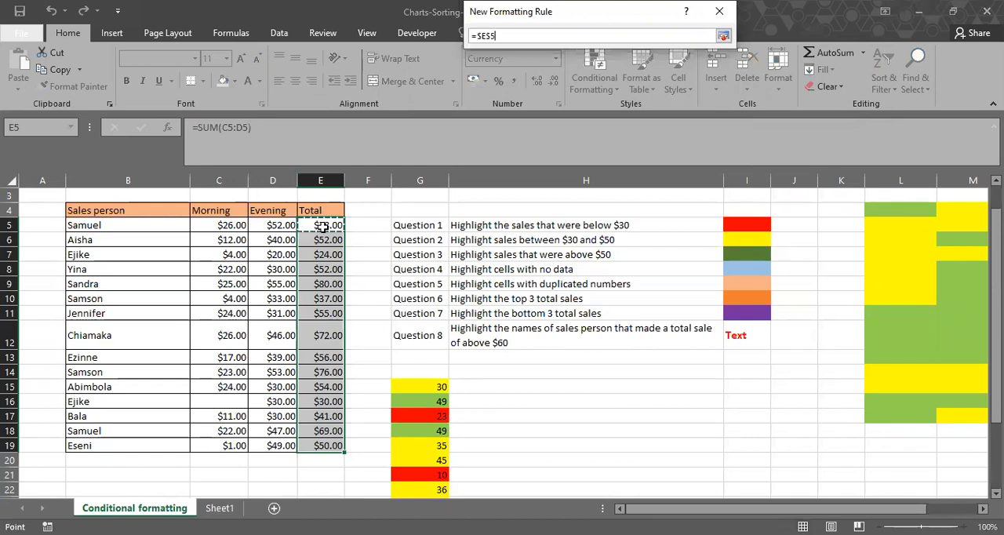
key(F4)
key(F4)
key(F4)
text(>70)
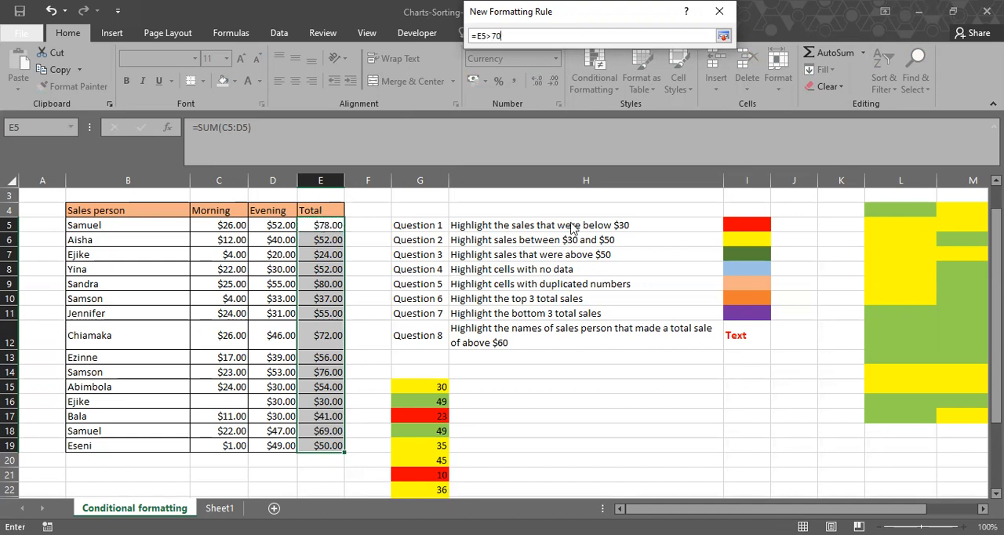
key(Return)
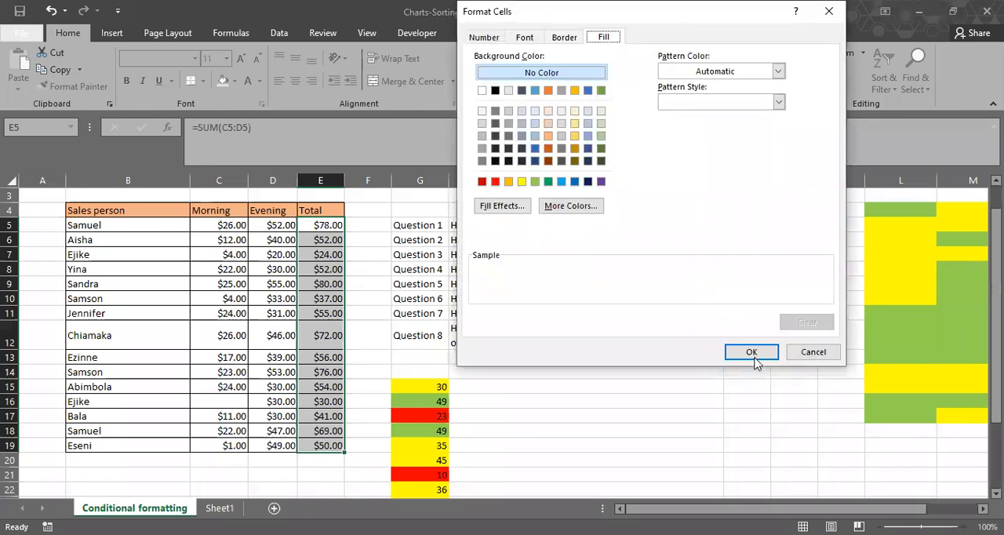
Give the new totals rule a green fill and add it to the rules list.
click(754, 358)
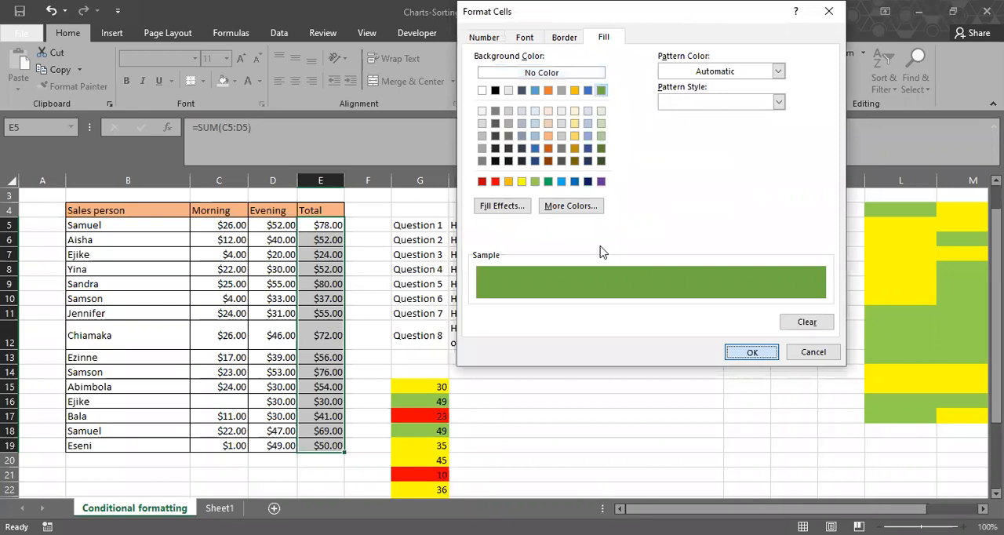
key(Return)
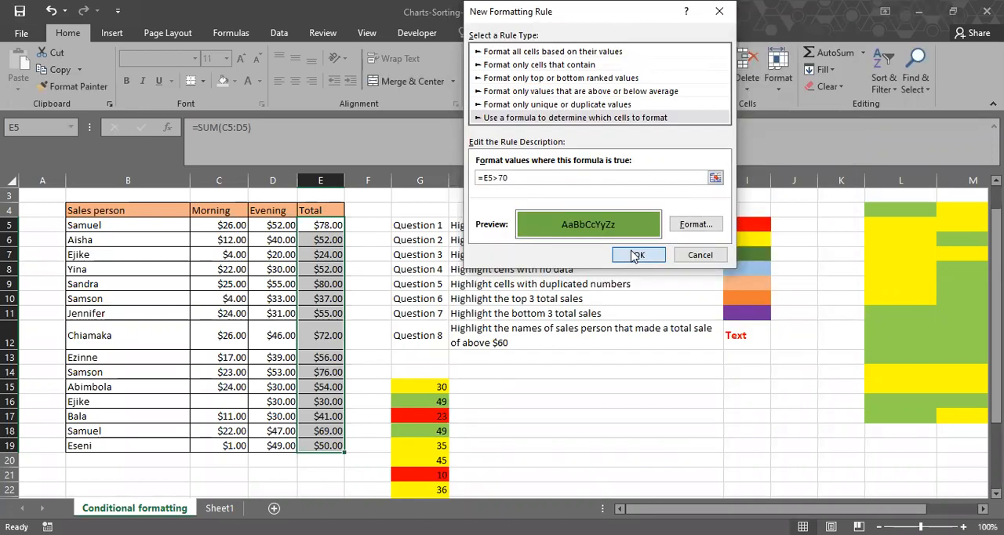
click(636, 255)
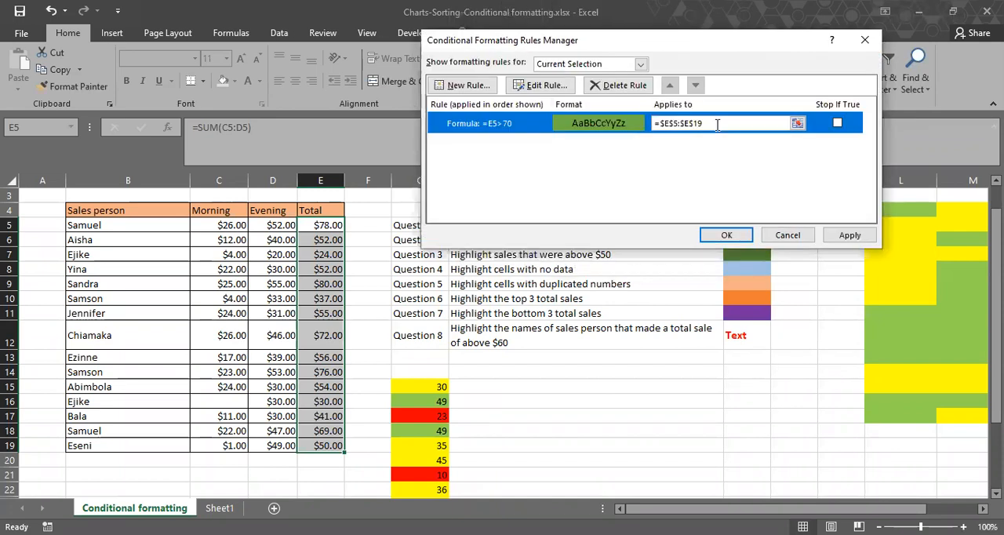
Replace the green-fill rule's range with the sales person names, B5:B19.
click(706, 124)
key(BackSpace)
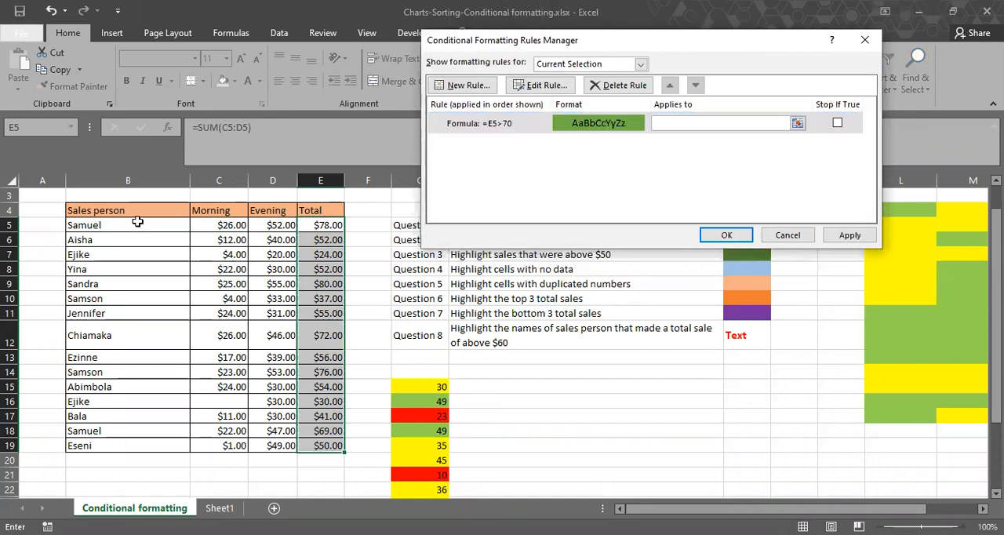
click(137, 233)
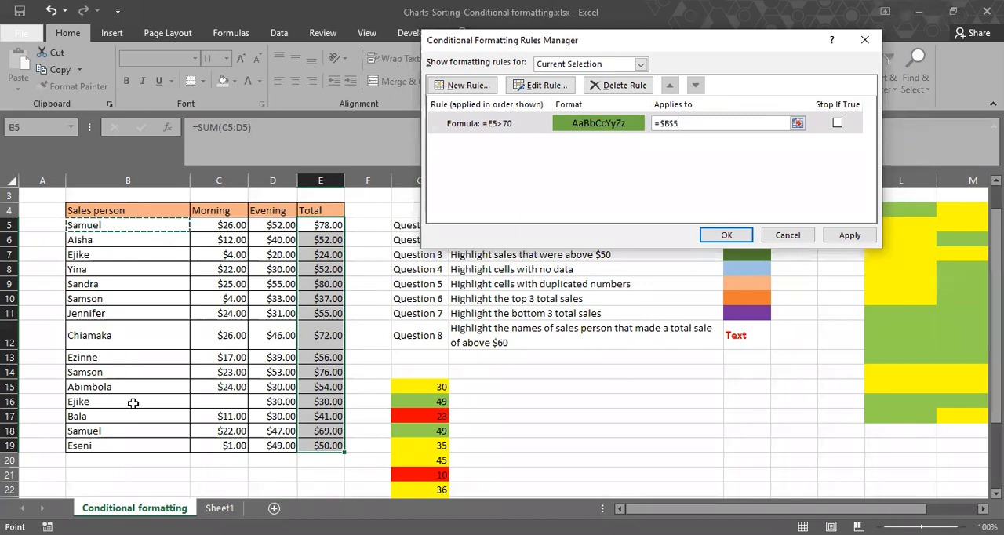
shift+click(133, 441)
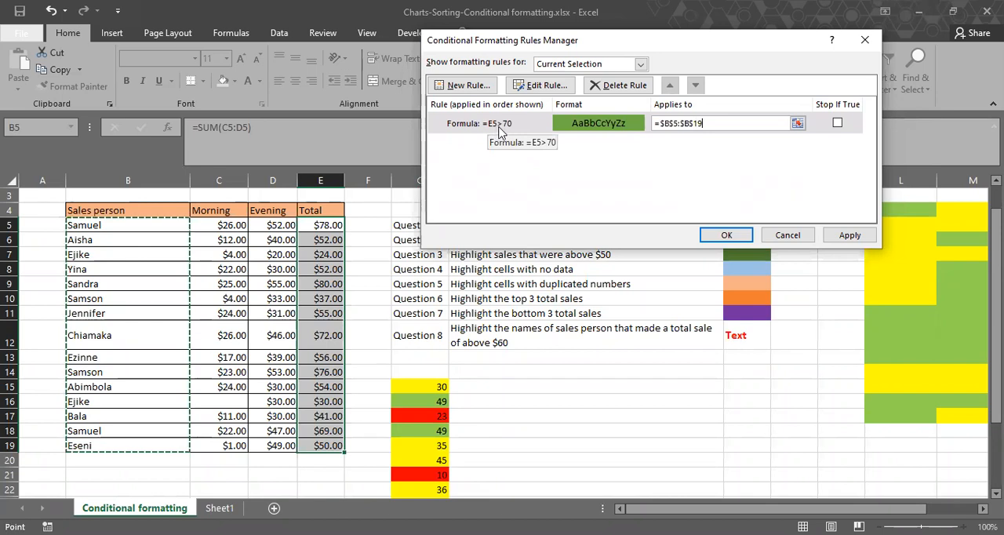
click(499, 131)
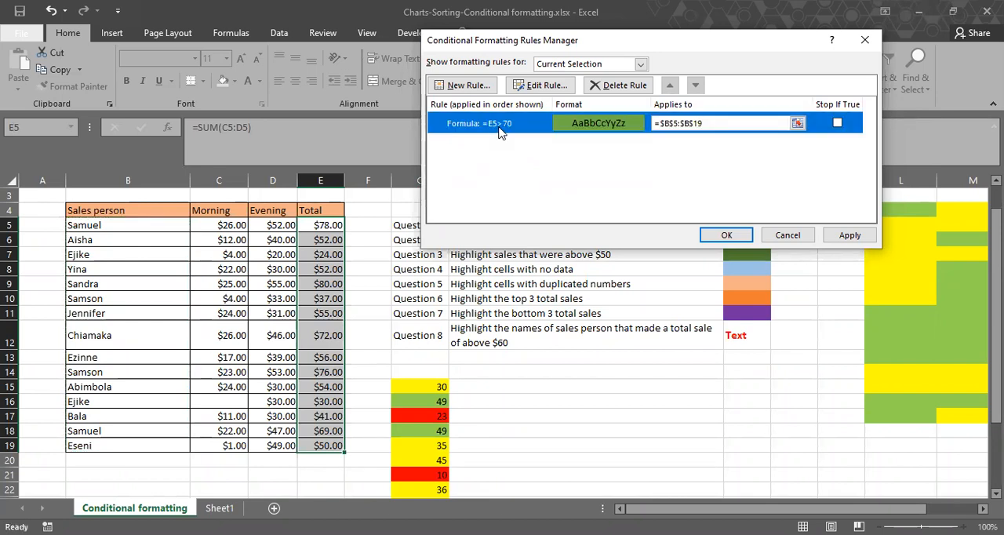
Correct the green-fill rule's condition to =E5>70 and confirm the edit.
double_click(511, 128)
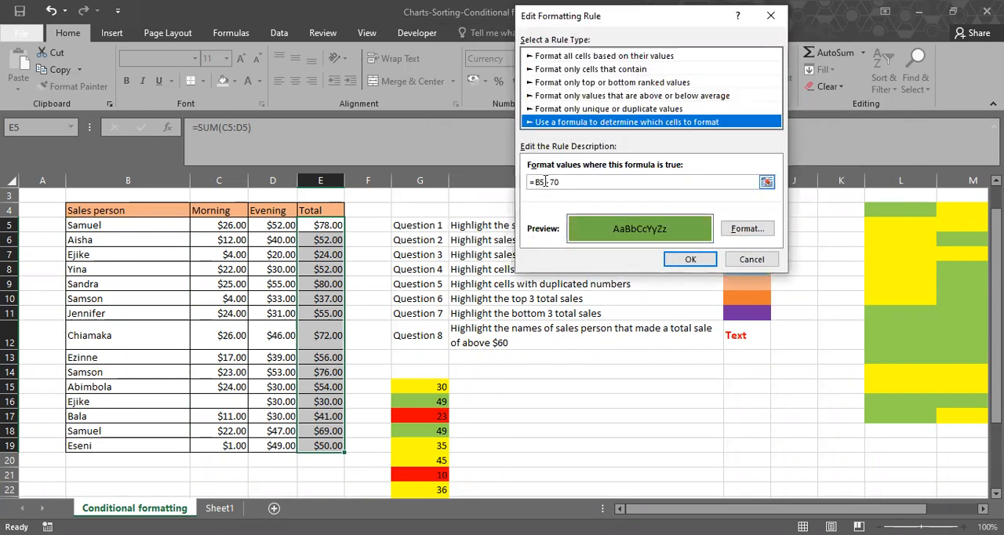
click(577, 178)
text(e)
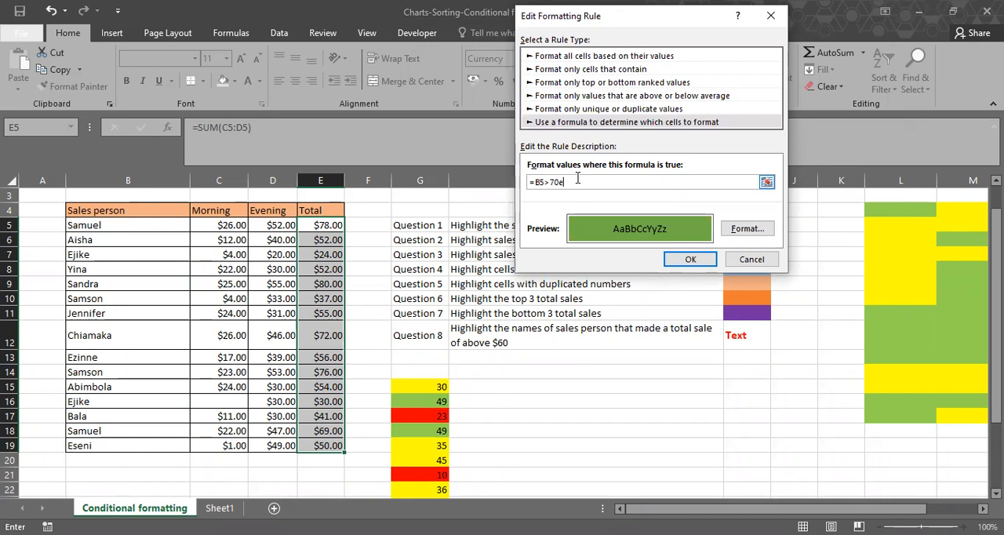
key(BackSpace)
key(BackSpace)
text(e)
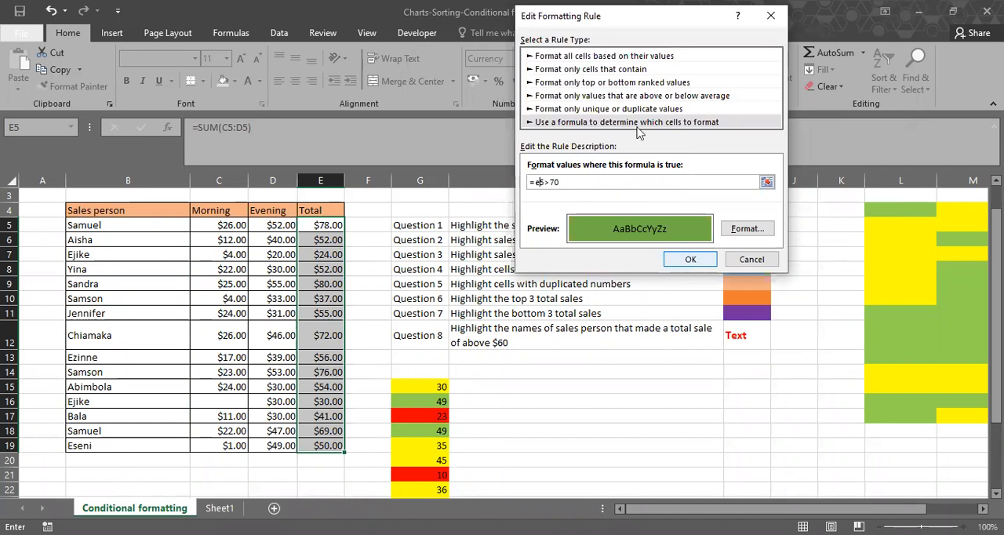
key(Return)
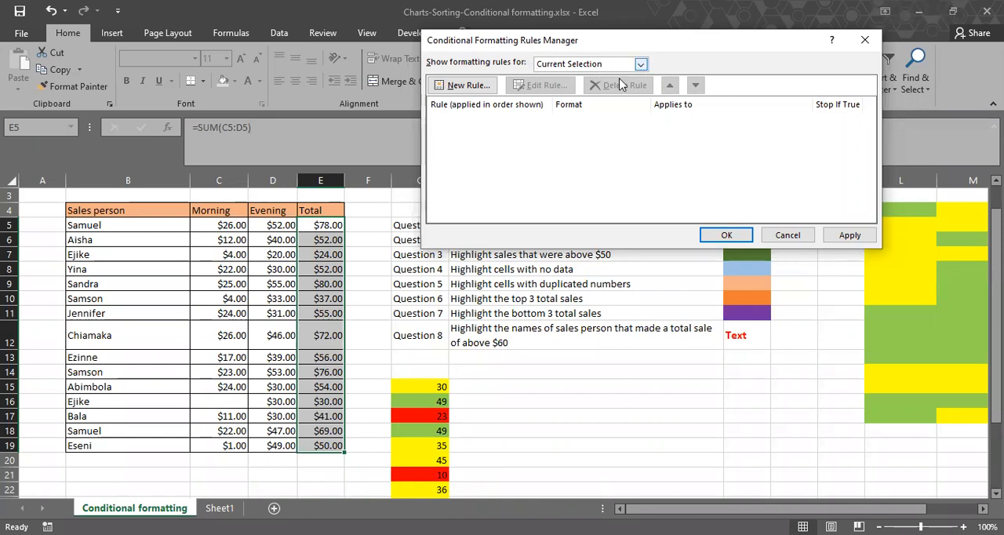
List the formatting rules for the whole worksheet and apply the =E5>70 green-fill rule to the sales person names.
click(640, 65)
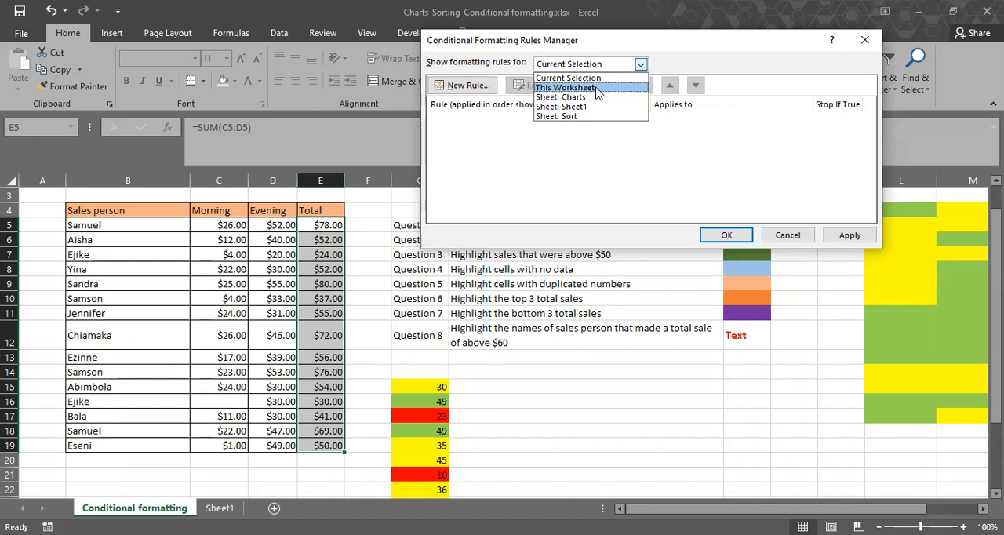
click(597, 89)
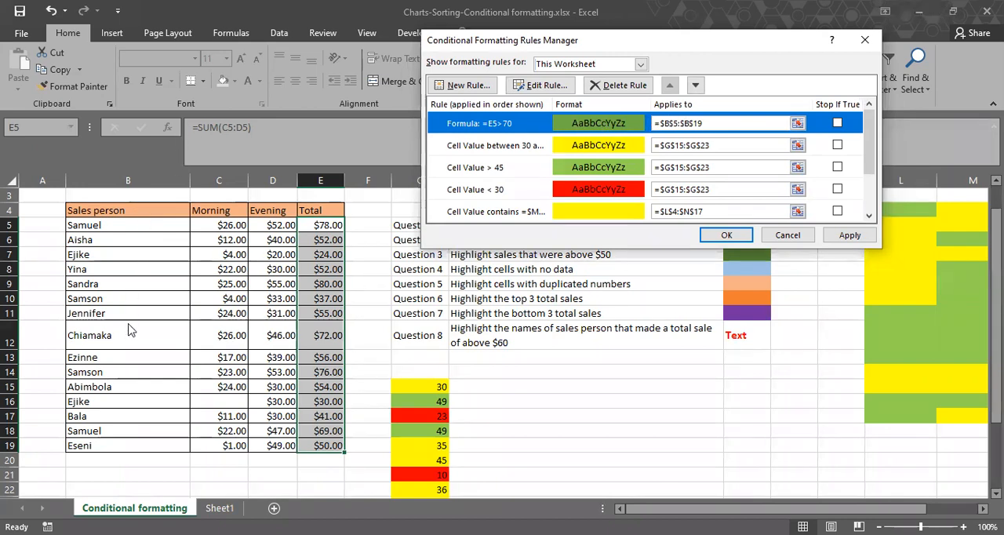
click(847, 235)
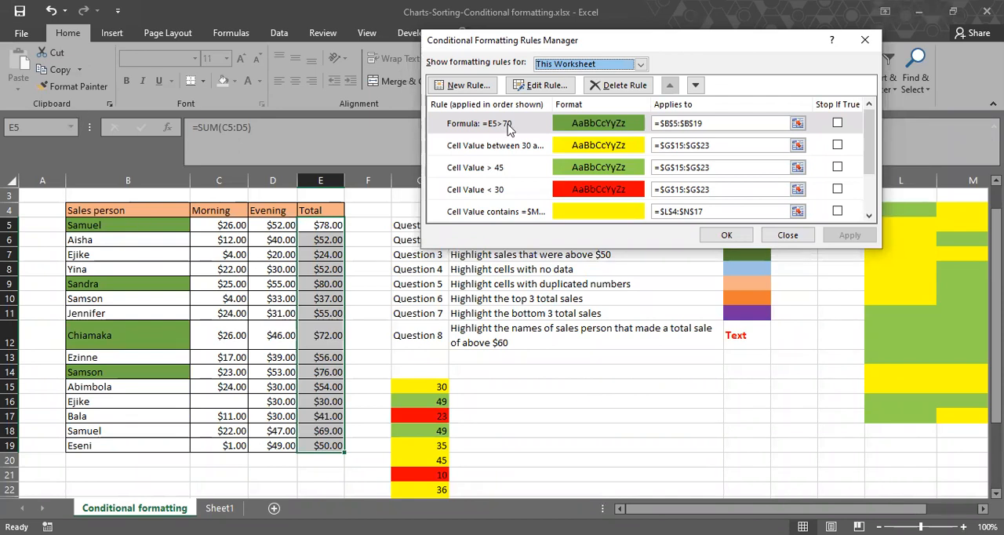
Create another formula-based formatting rule with the condition =E5<30, using a relative reference to the first total.
click(480, 91)
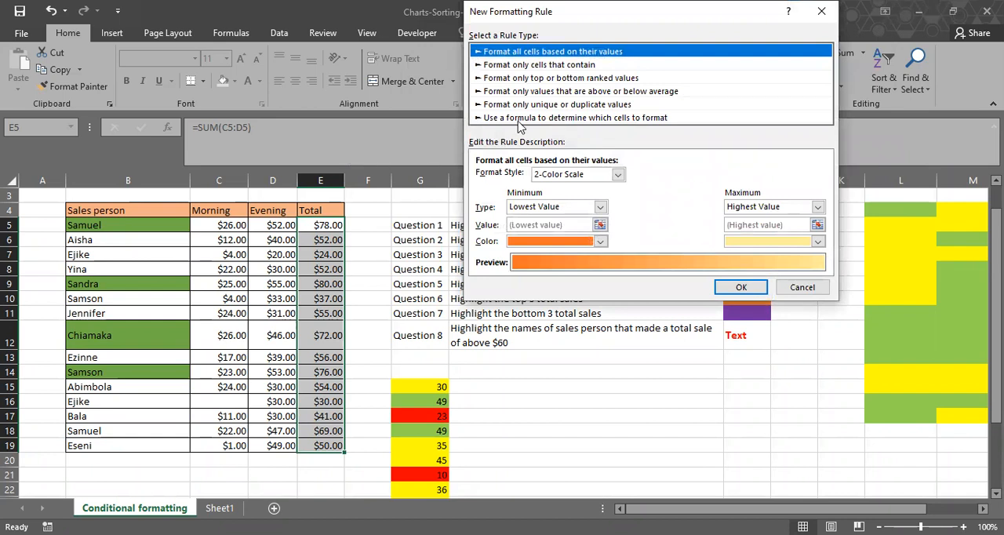
click(553, 118)
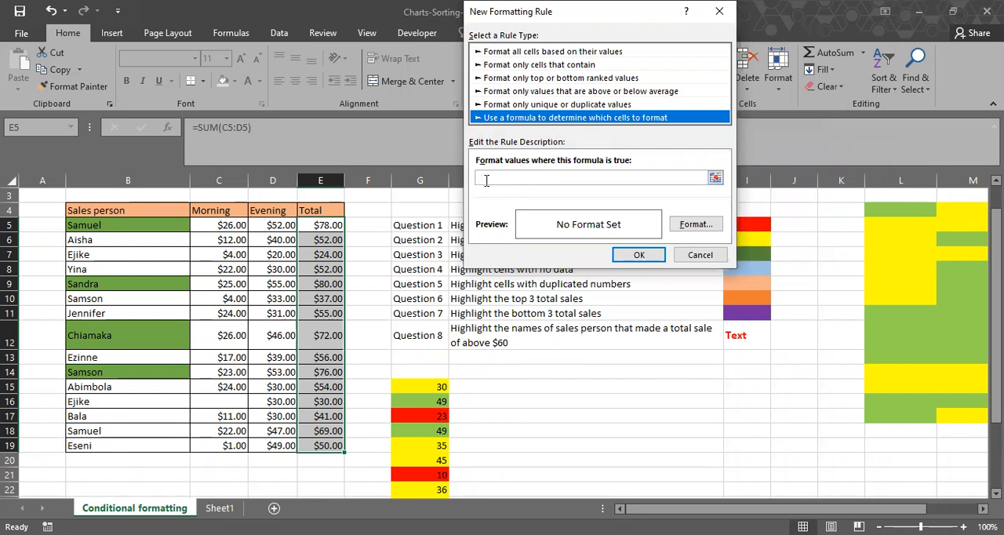
click(484, 179)
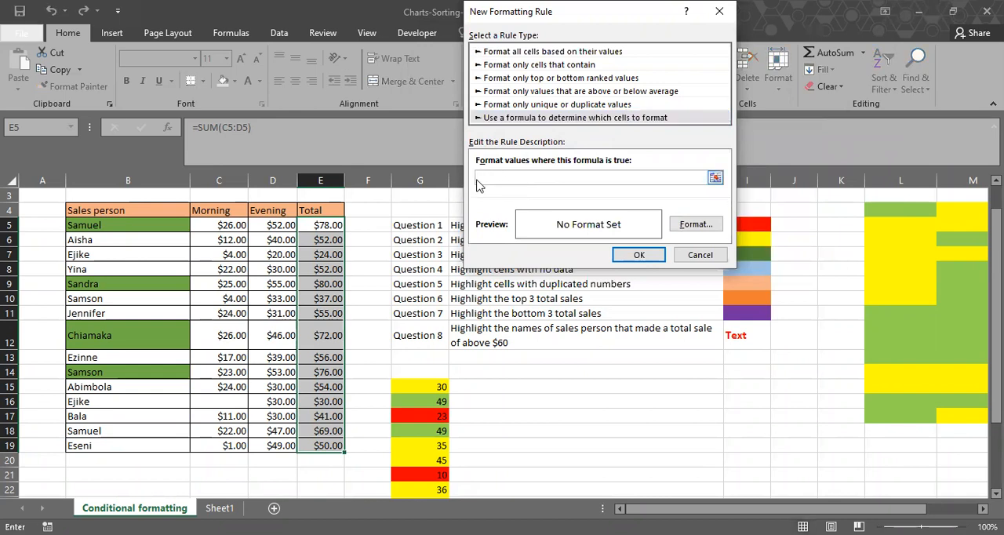
click(333, 226)
key(F4)
key(F4)
key(F4)
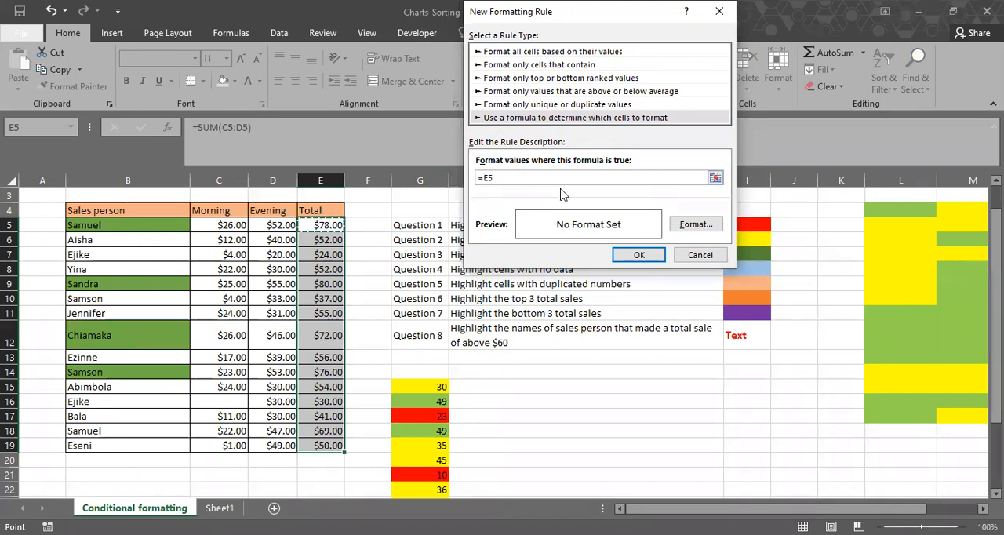
text(<)
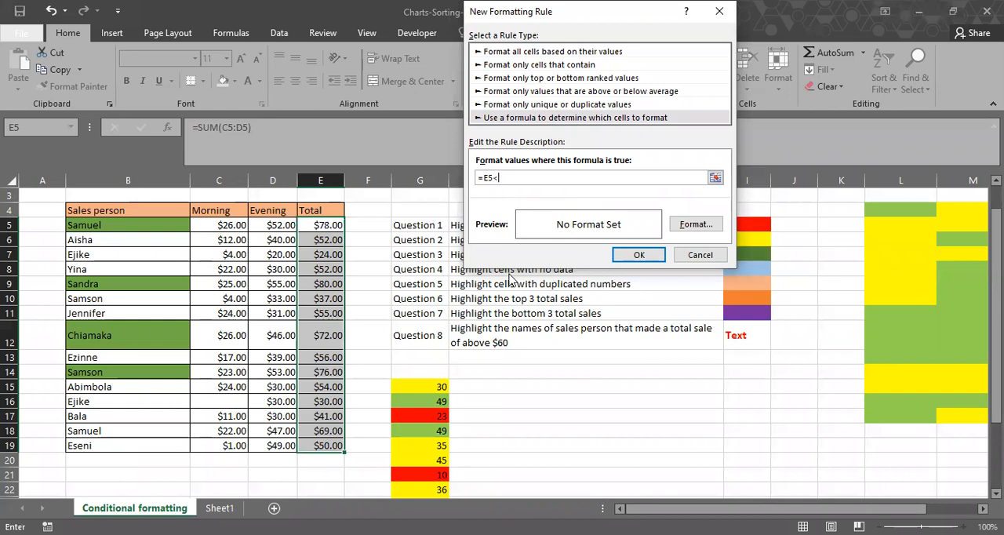
text(30)
Give the =E5<30 rule a light orange fill and add it to the rules list.
click(700, 225)
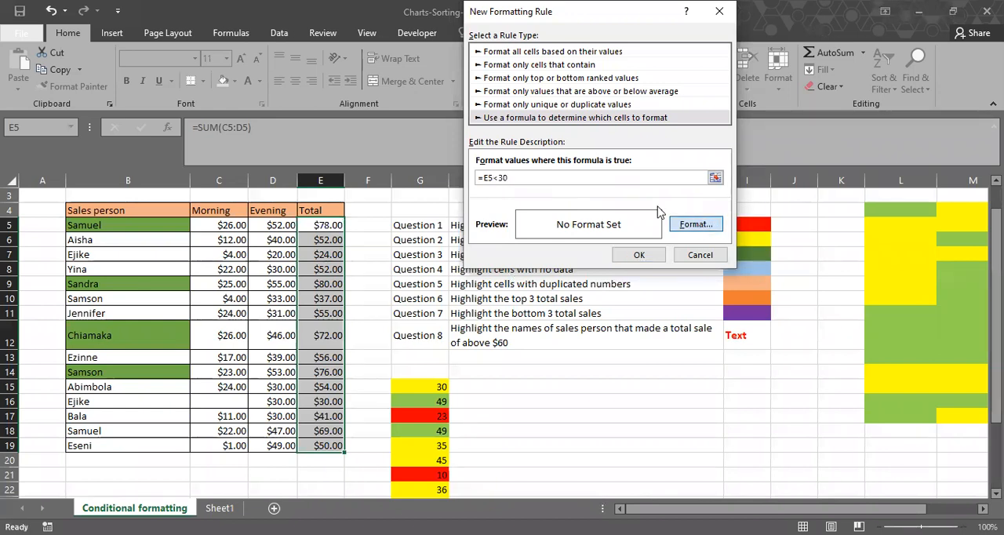
click(549, 136)
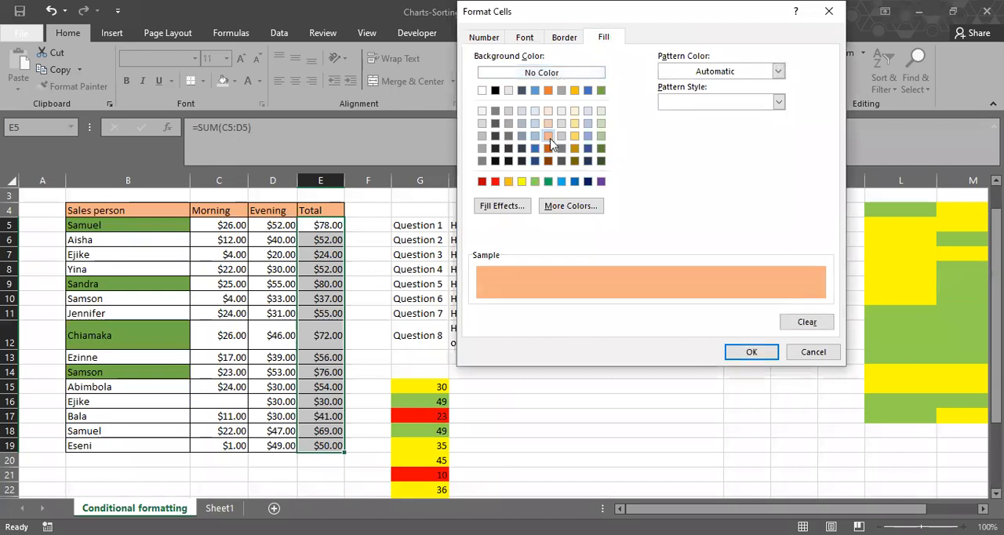
click(747, 351)
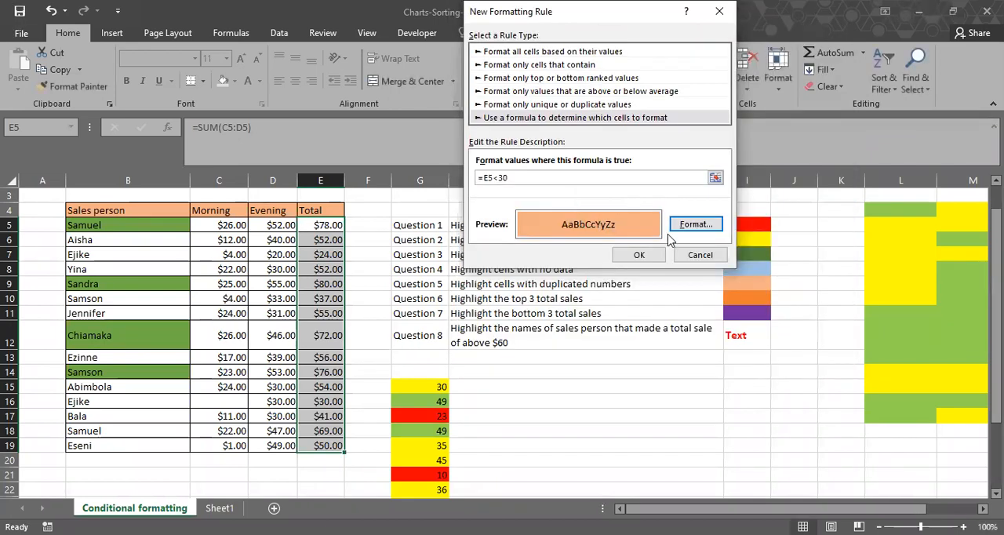
click(647, 257)
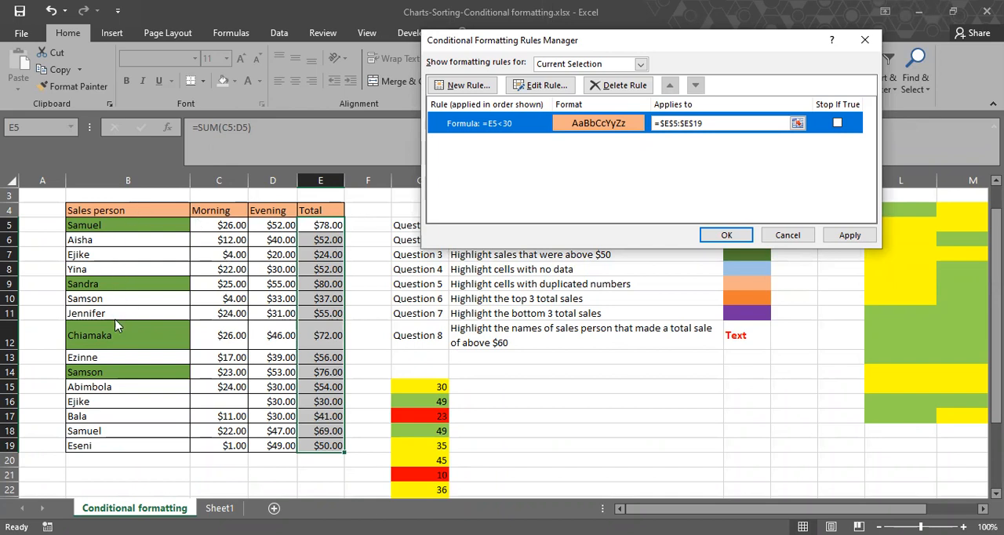
Replace the orange-fill rule's range with the sales person names, B5:B19.
drag(705, 123, 632, 126)
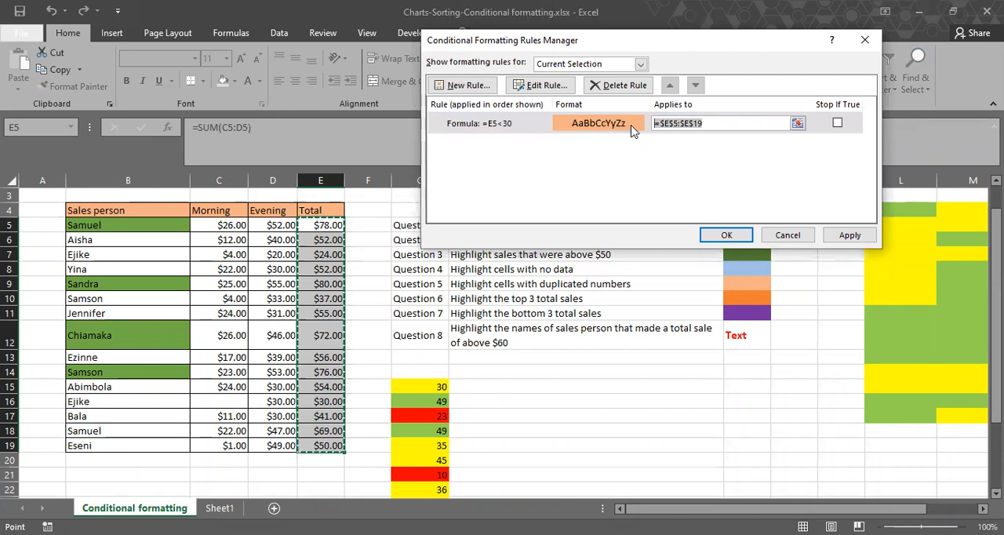
key(Delete)
click(137, 230)
shift+click(123, 445)
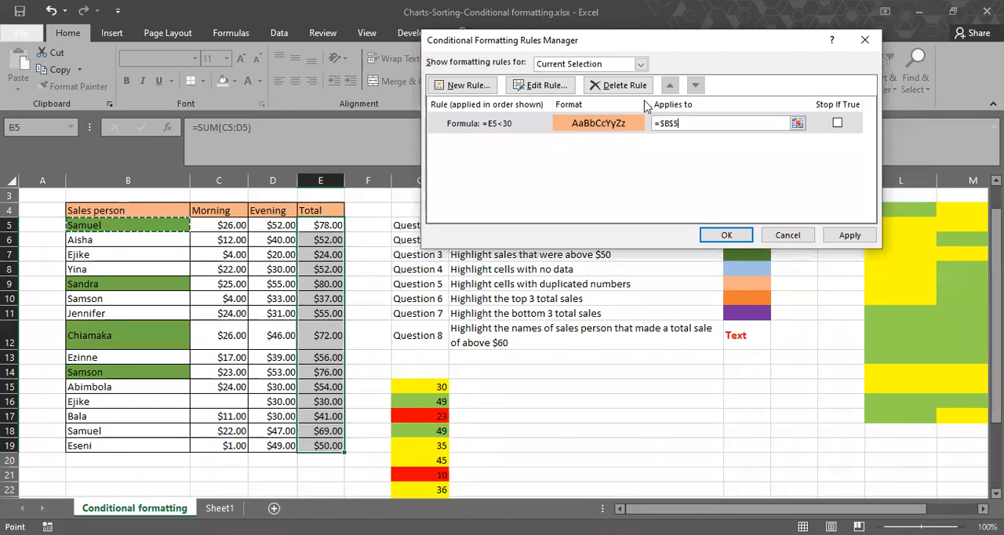
Correct the orange-fill rule's condition to =E5<30 and confirm the edit.
click(577, 127)
double_click(578, 123)
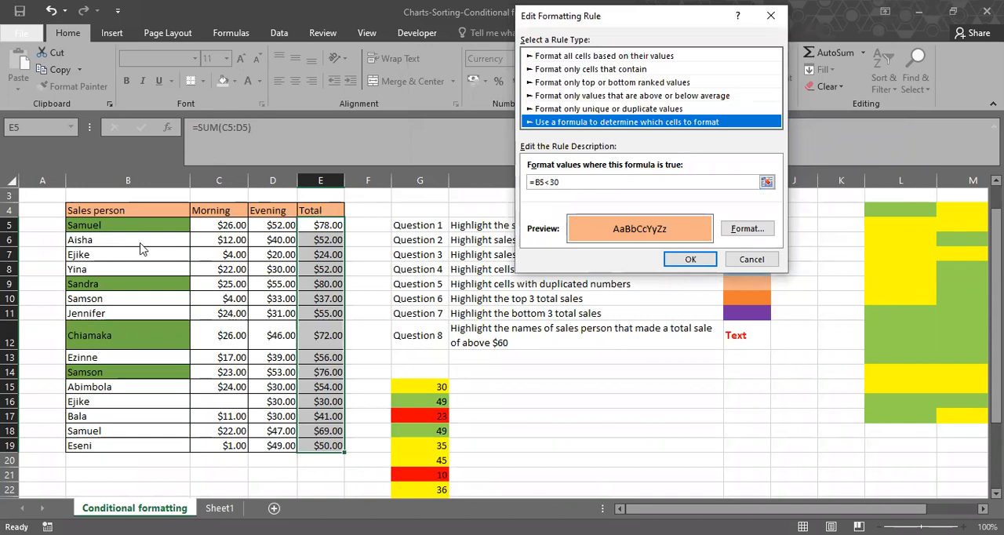
click(538, 182)
key(BackSpace)
text(e)
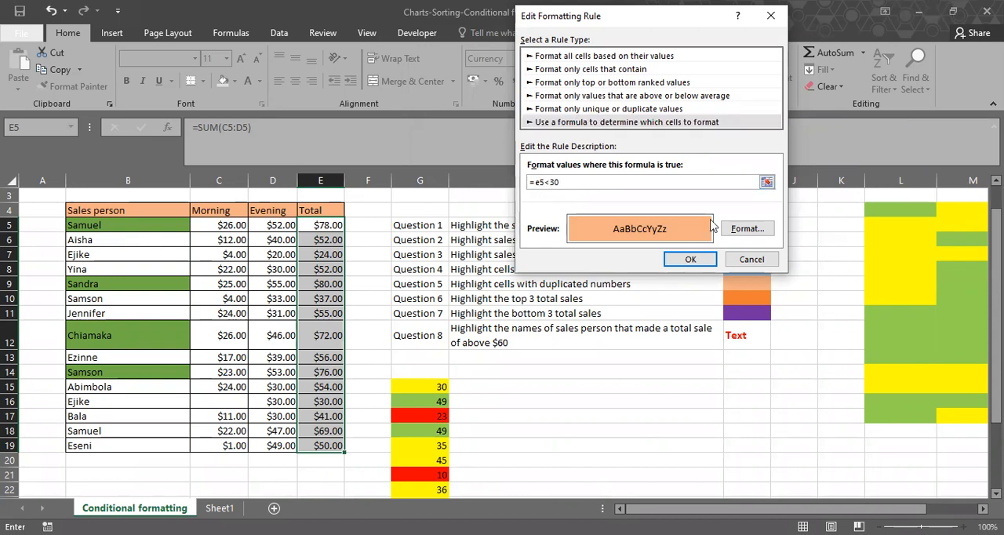
click(690, 258)
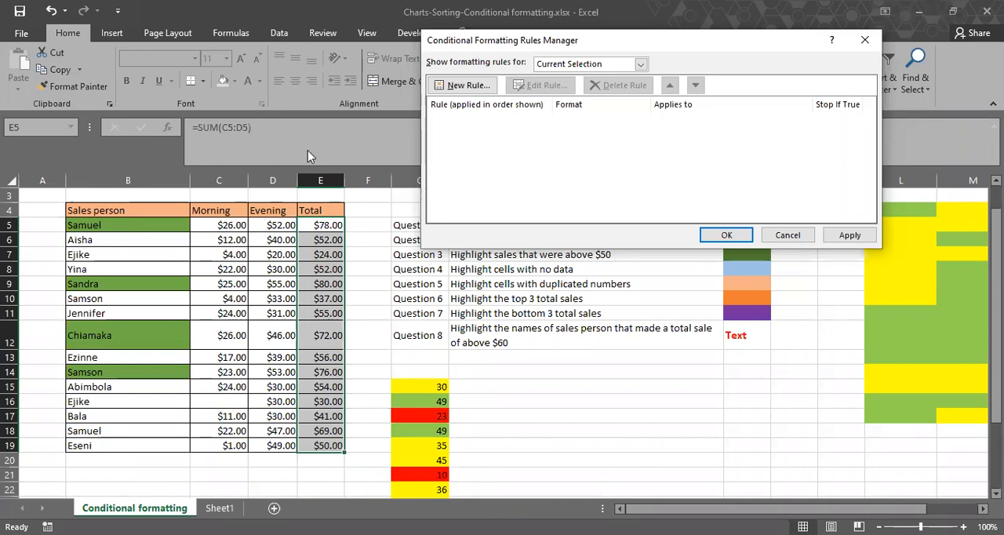
Show all rules for this worksheet, apply the orange-fill rule to the names and close the rules manager.
click(642, 65)
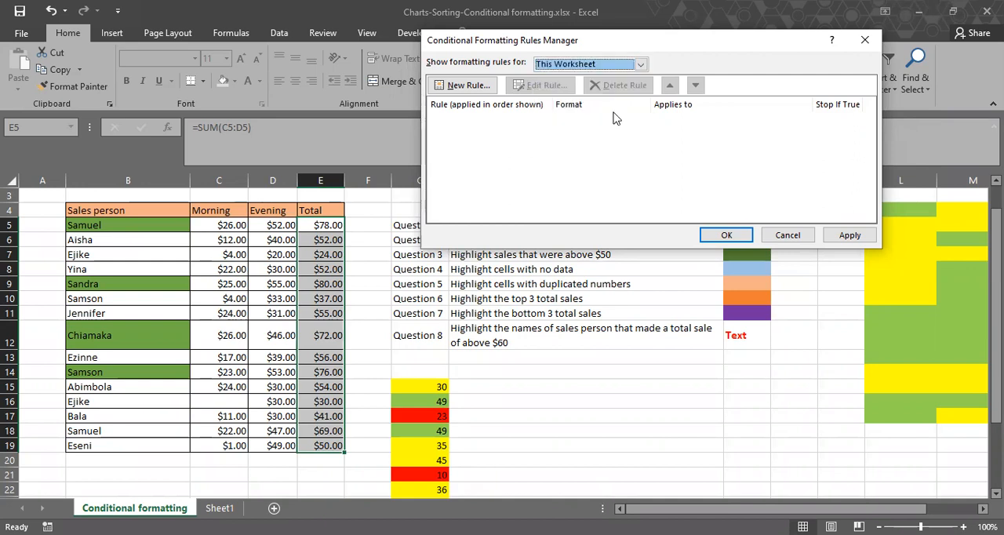
click(615, 88)
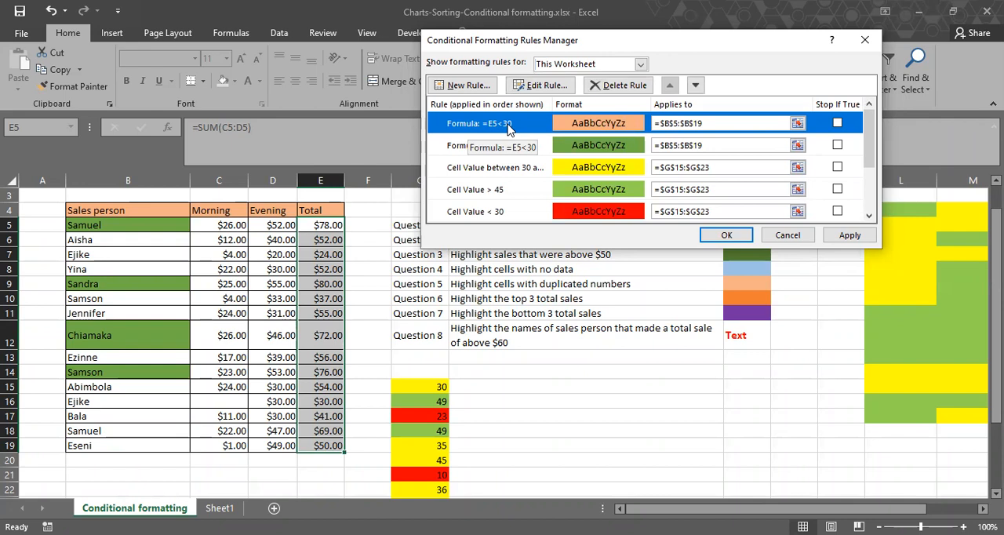
click(844, 238)
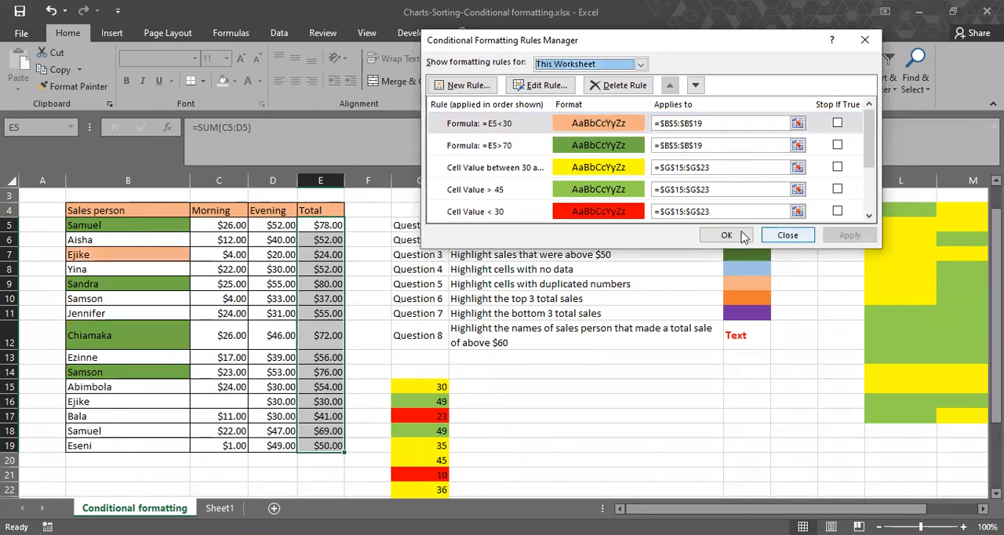
click(724, 236)
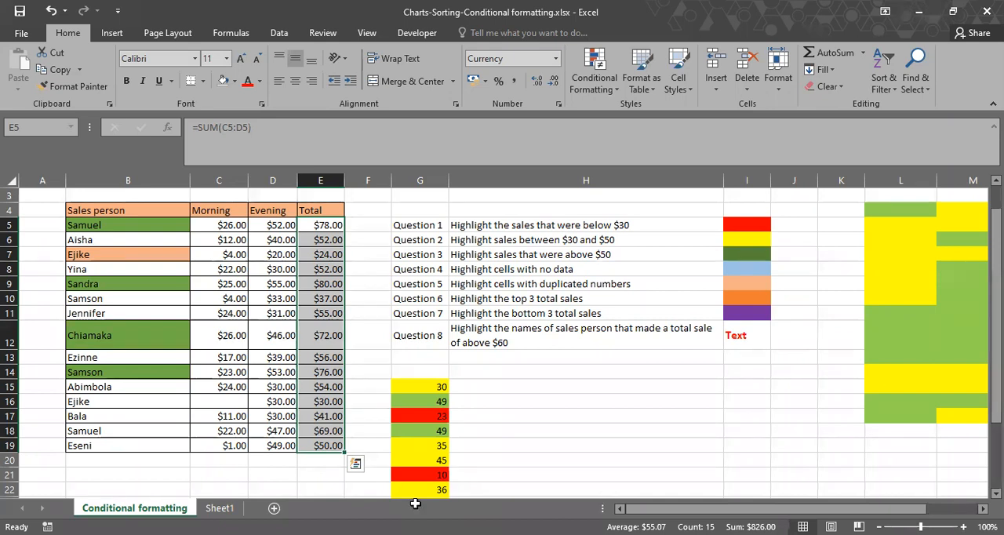
key(alt+Tab)
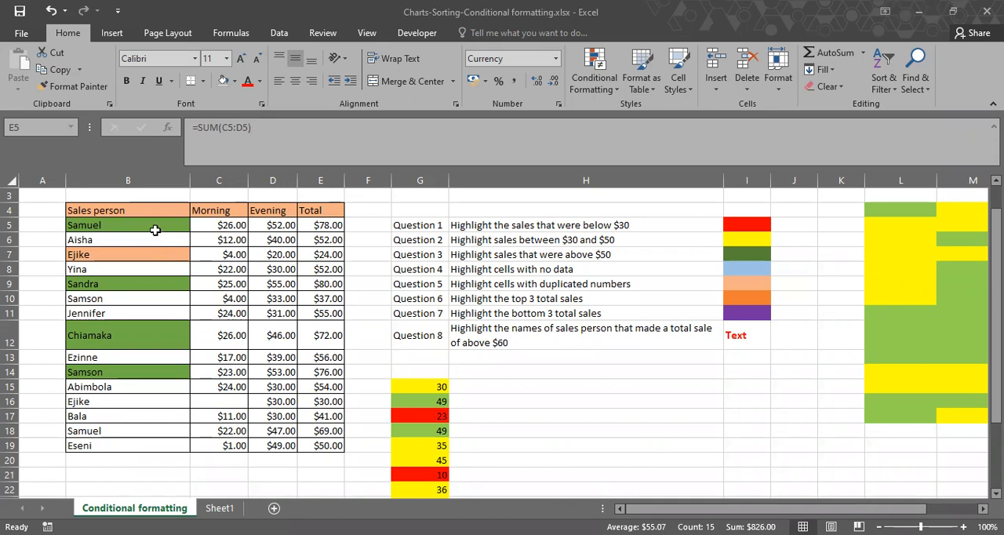
Clear the conditional formatting rules from the sales person names in B5:B19.
click(151, 228)
drag(148, 370, 144, 447)
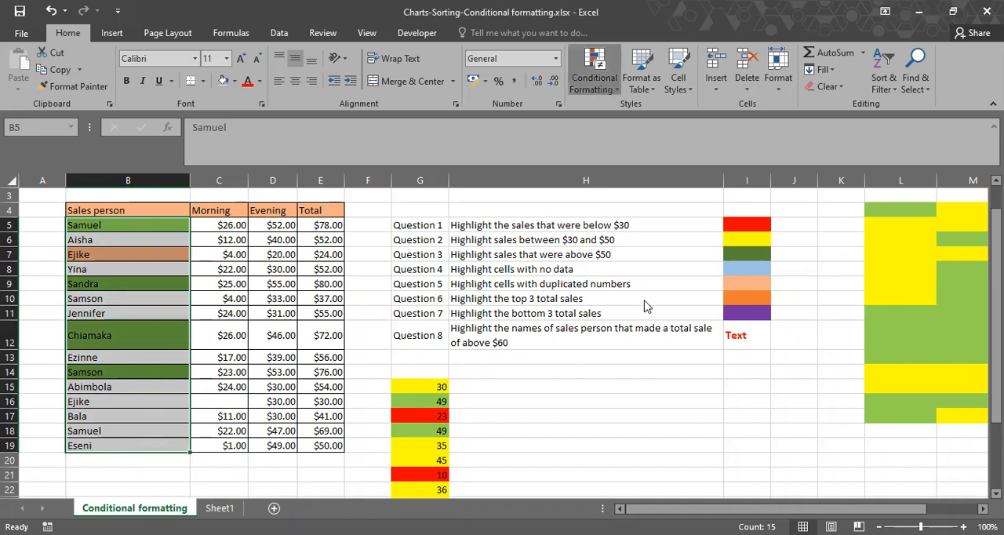
mouse_move(649, 288)
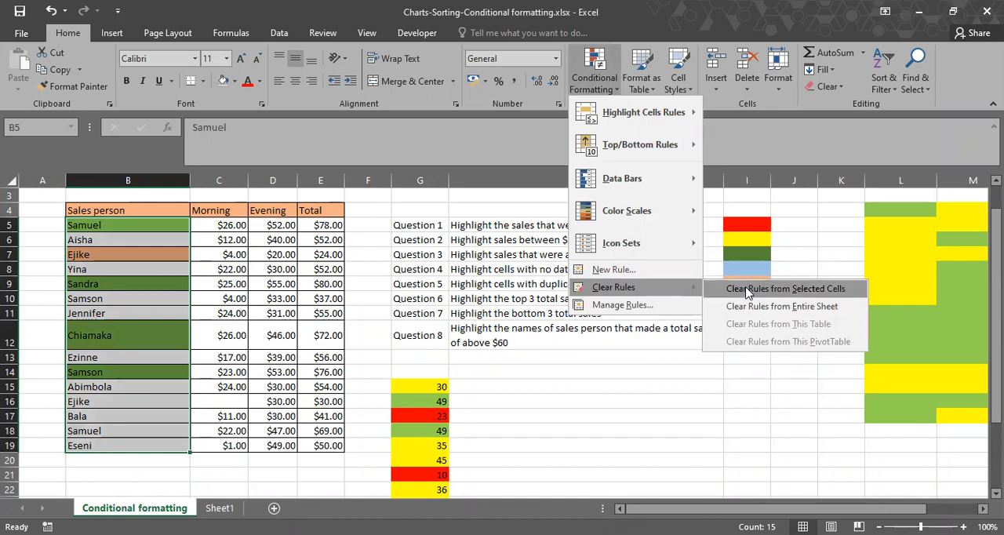
click(744, 289)
click(283, 294)
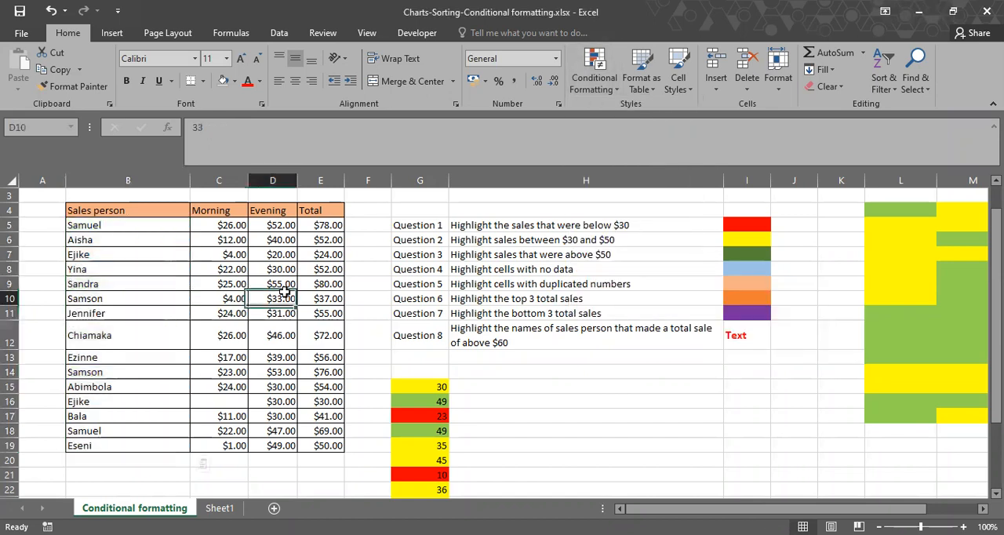
Start a new formula-based rule for the totals in E5:E19 with the relative condition =E5>70.
drag(329, 223, 326, 445)
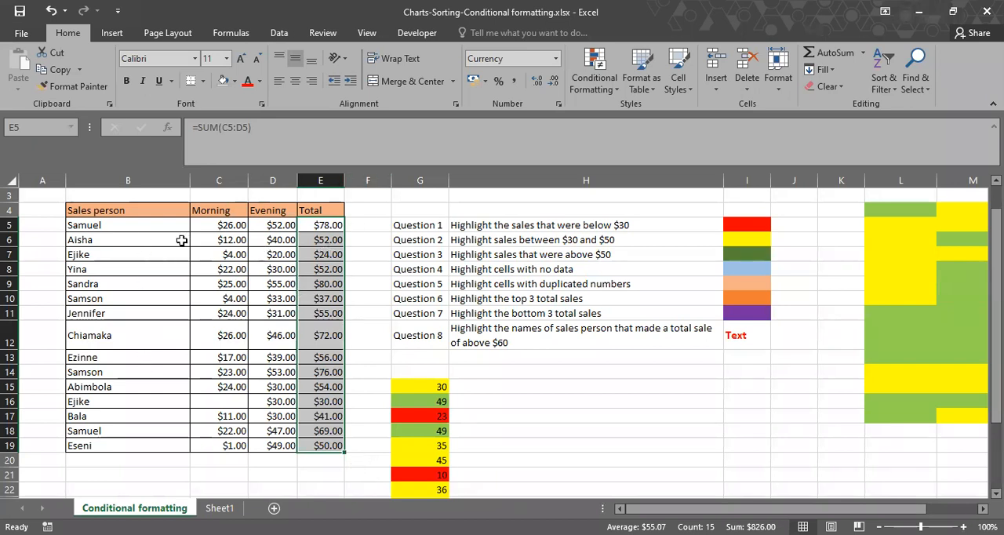
click(602, 78)
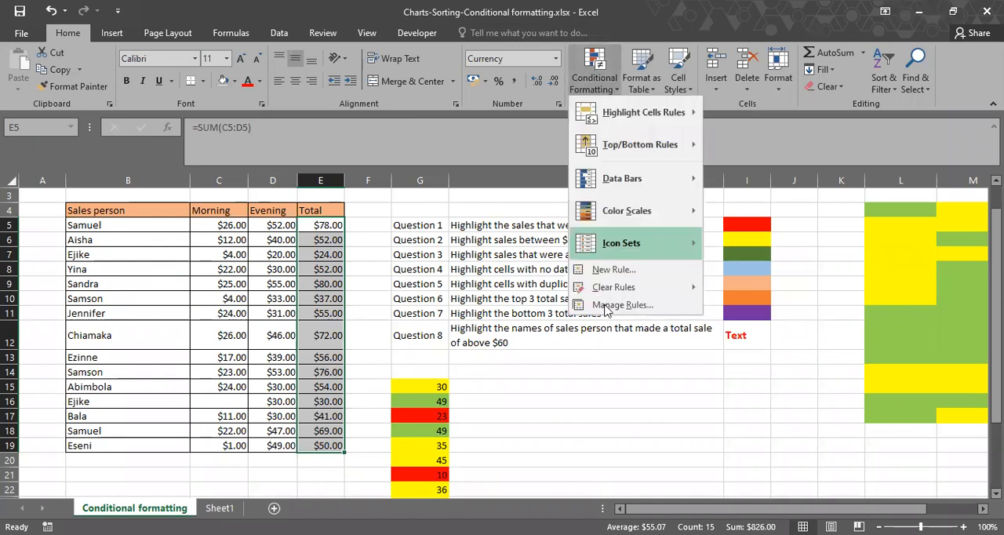
click(612, 305)
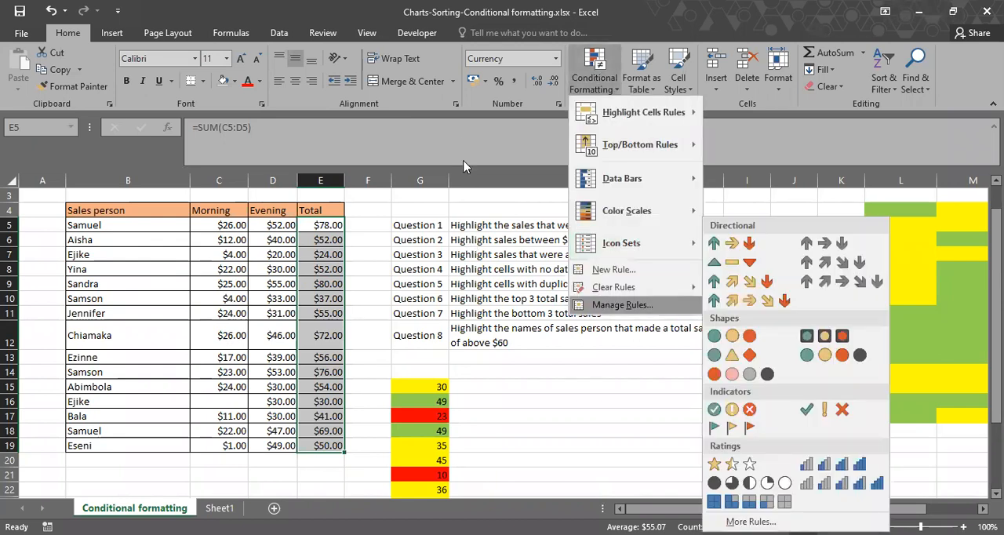
click(468, 85)
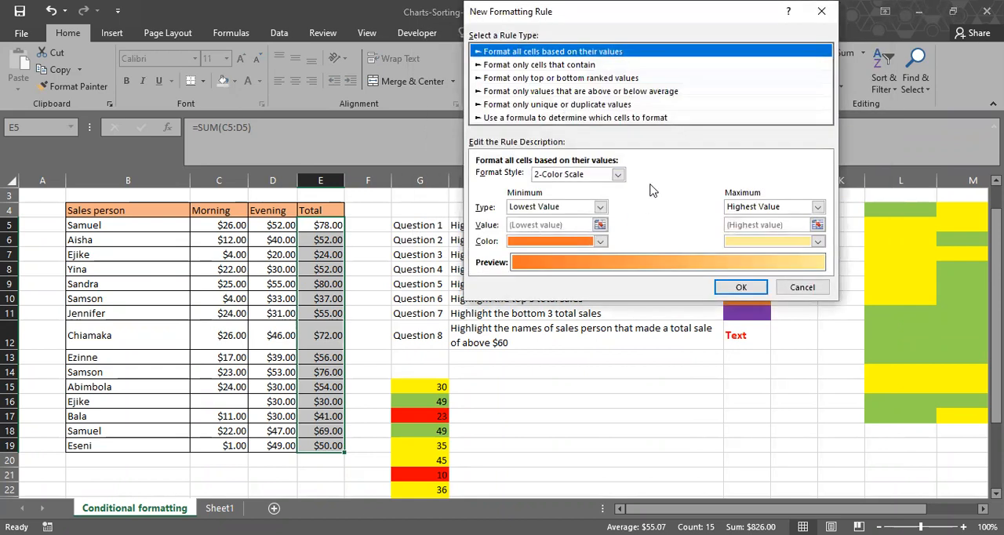
click(649, 117)
click(649, 175)
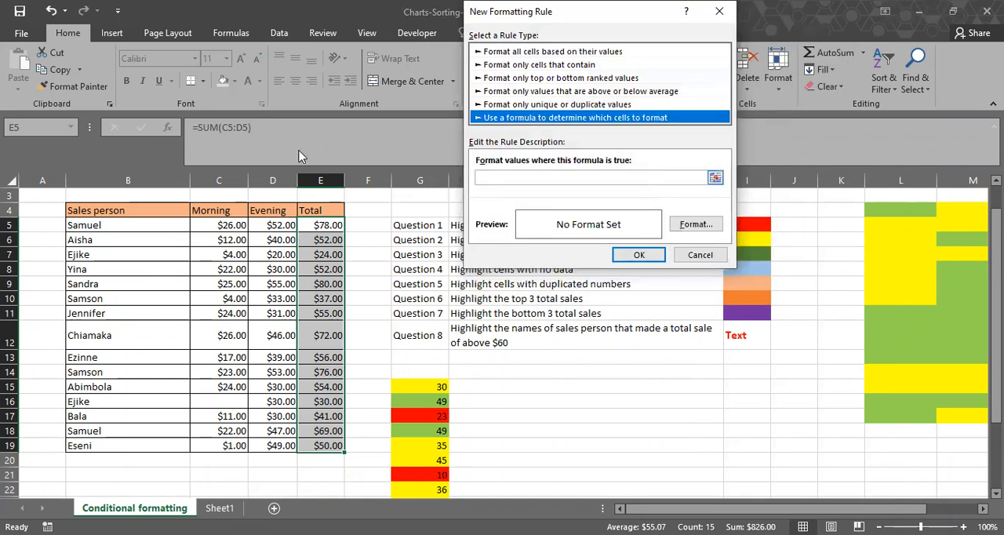
click(328, 227)
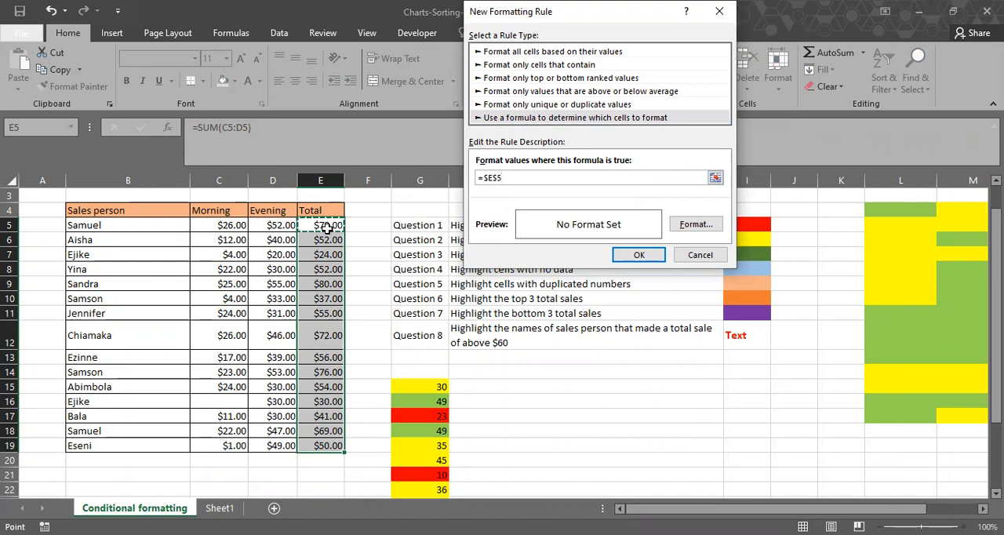
key(F4)
key(F4)
key(F4)
text(>70)
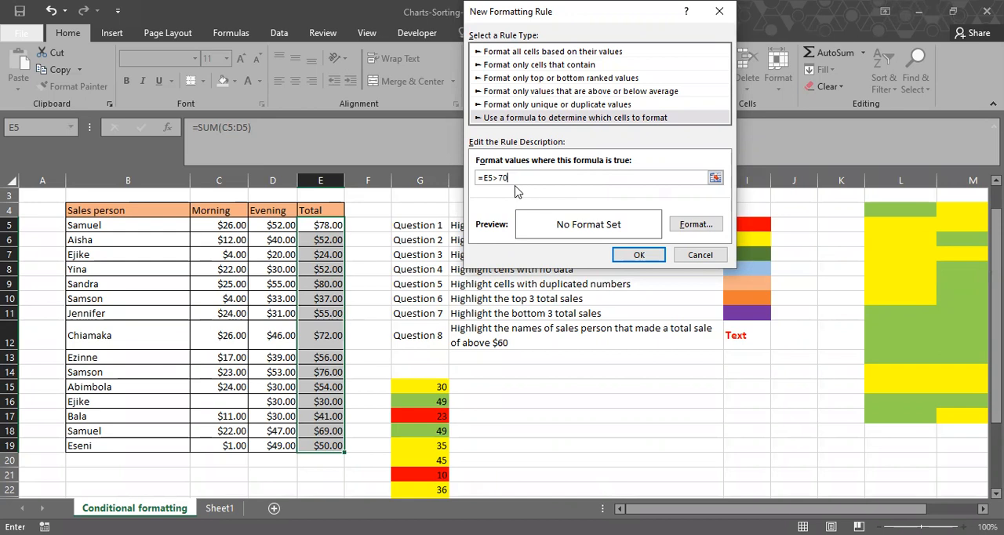
Set a light green fill as the format of the =E5>70 rule.
click(712, 225)
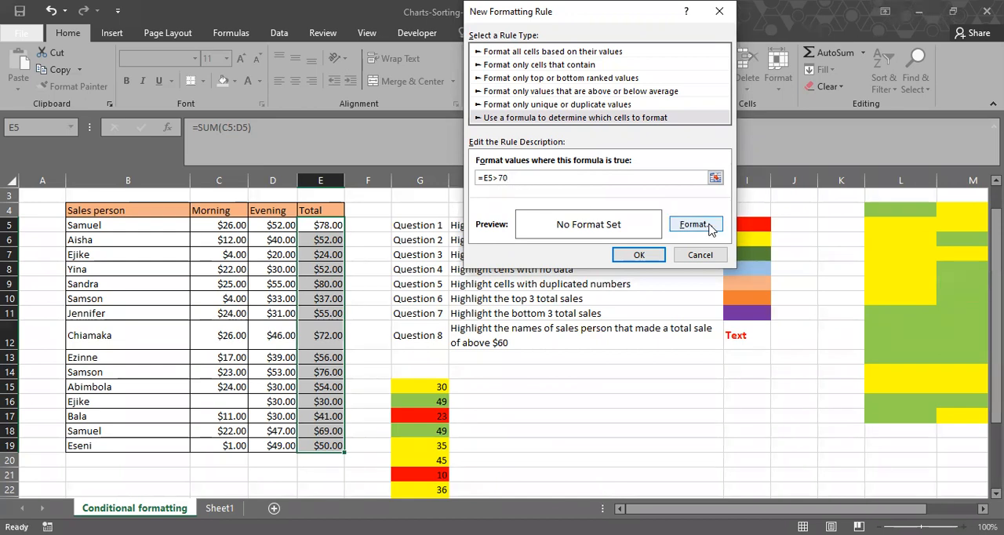
click(710, 225)
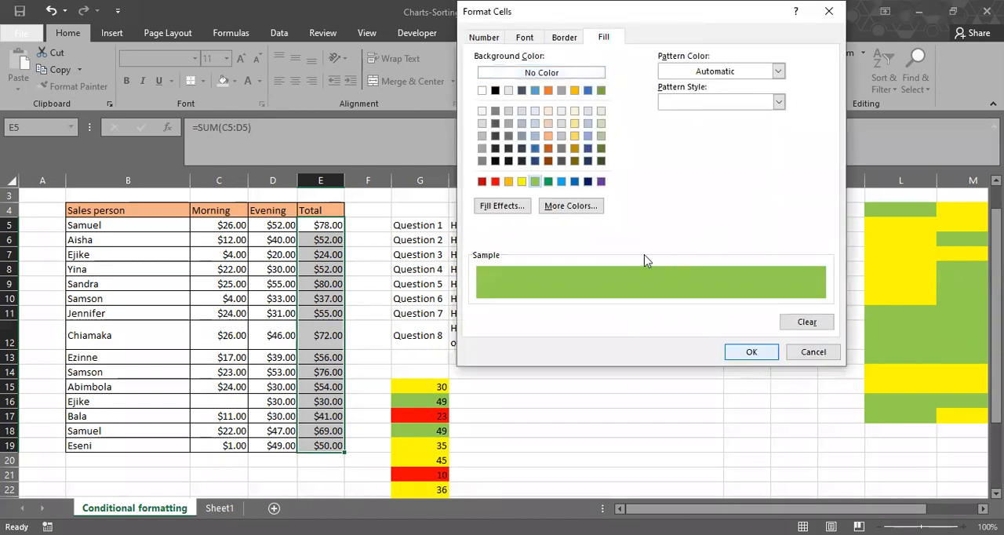
key(Return)
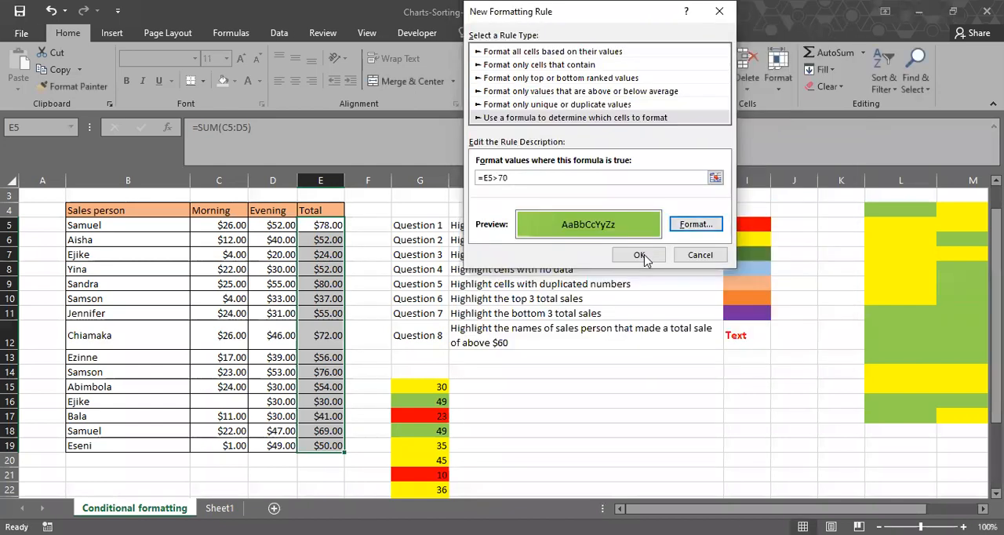
Confirm the =E5>70 rule and change its applies-to range to the sales person names in B5:B19.
click(639, 254)
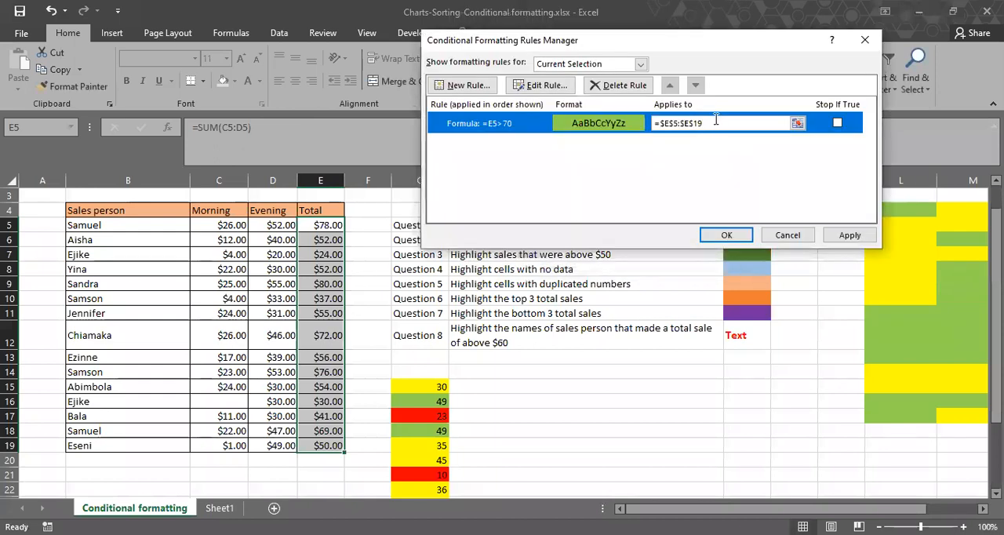
drag(715, 122, 650, 125)
key(BackSpace)
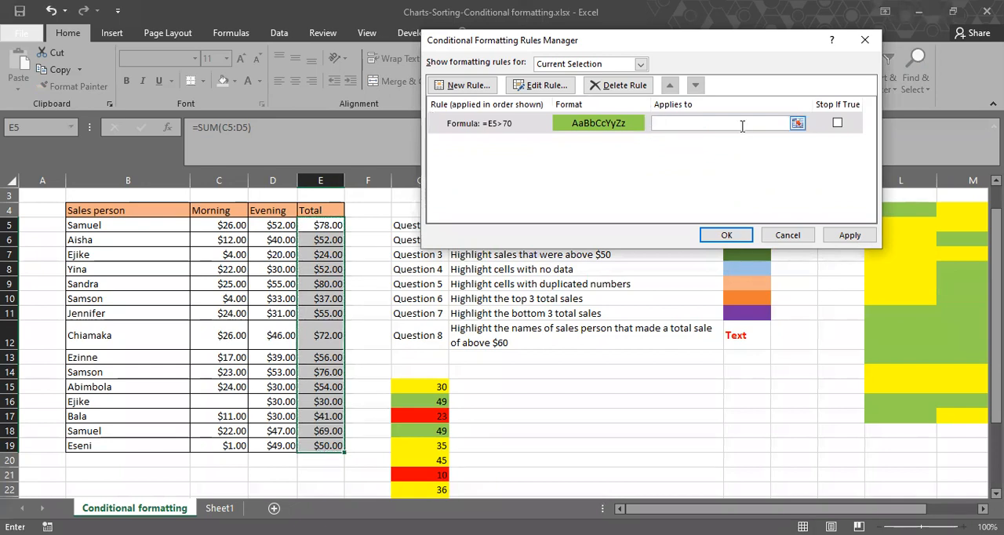
click(139, 226)
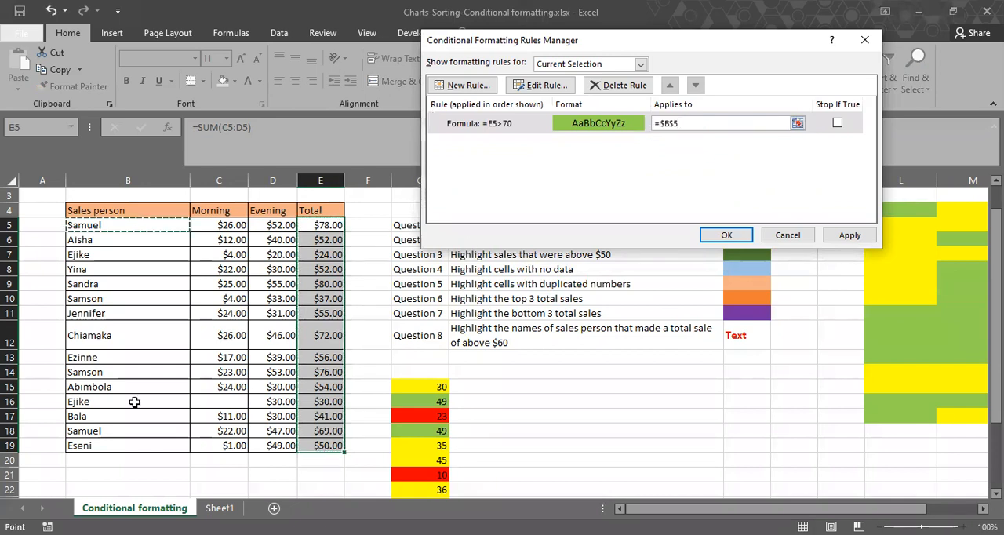
shift+click(135, 442)
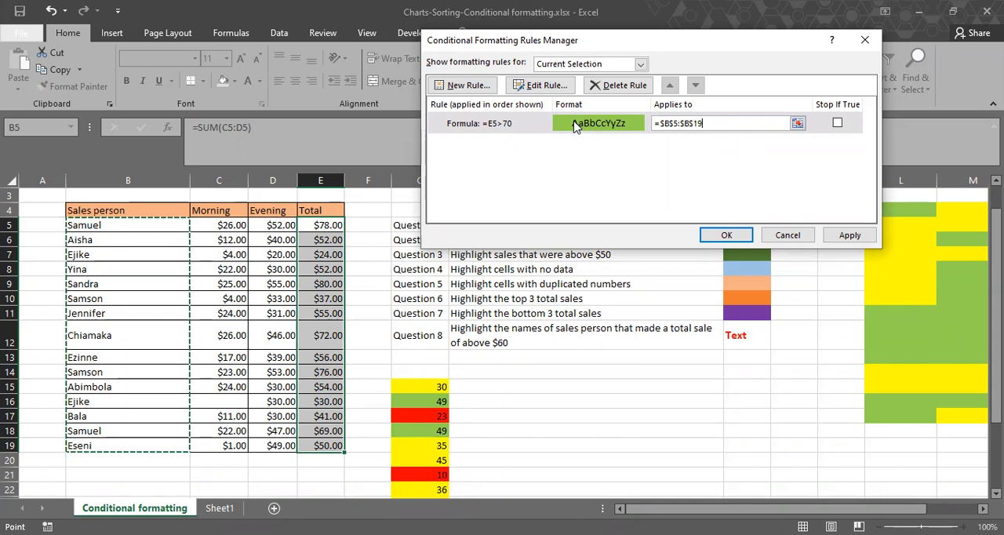
Reopen the green-fill rule and correct its condition to =E5>70.
click(502, 124)
double_click(502, 123)
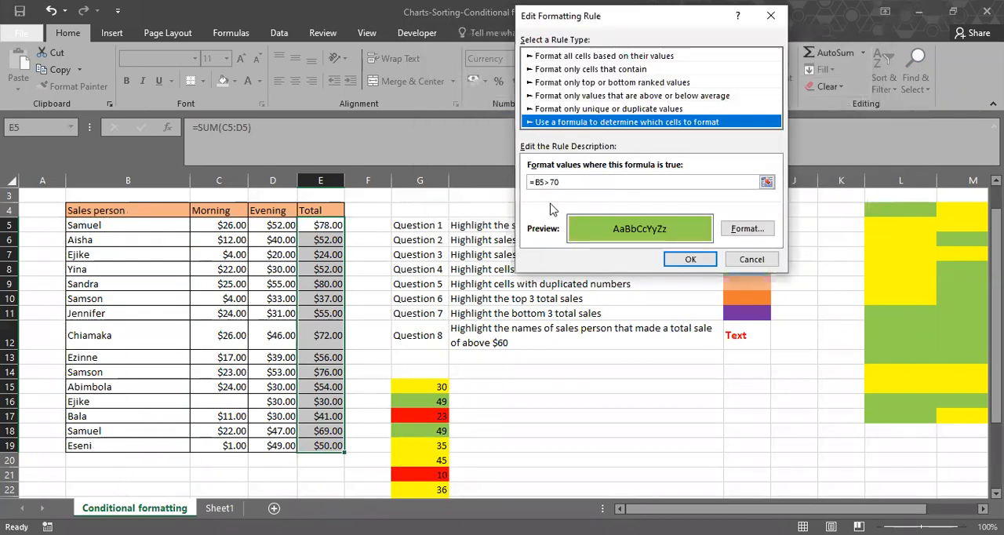
click(539, 182)
key(BackSpace)
text(B)
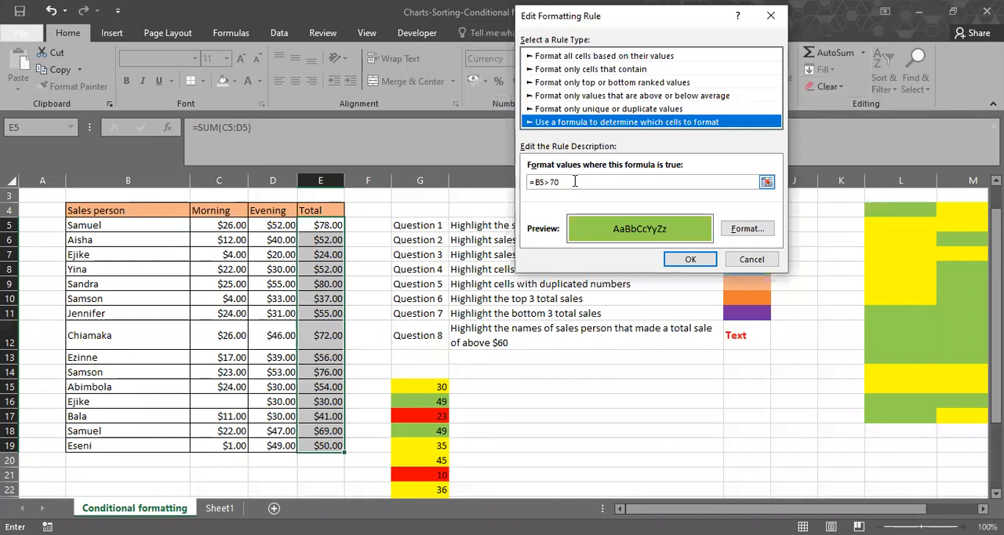
key(BackSpace)
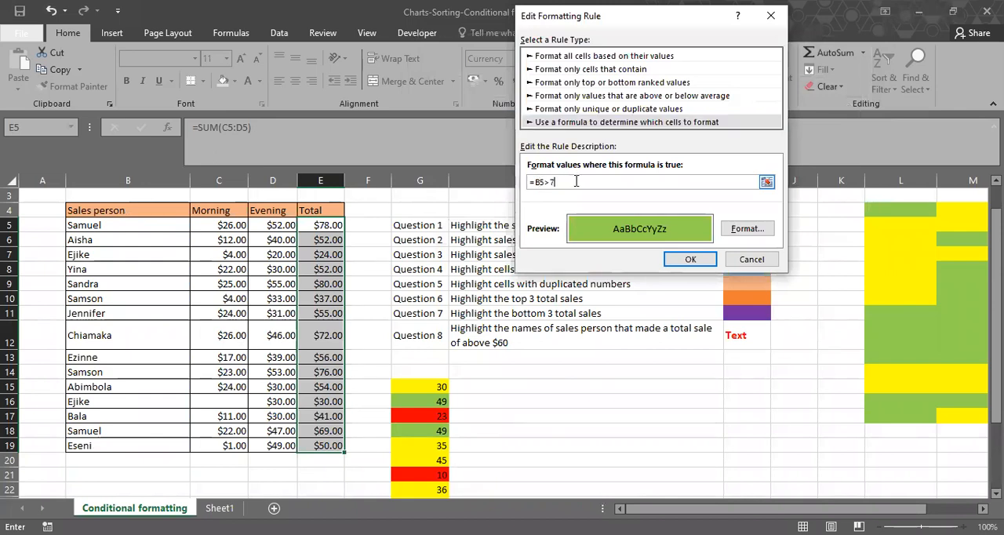
text(0)
key(BackSpace)
text(e)
key(Return)
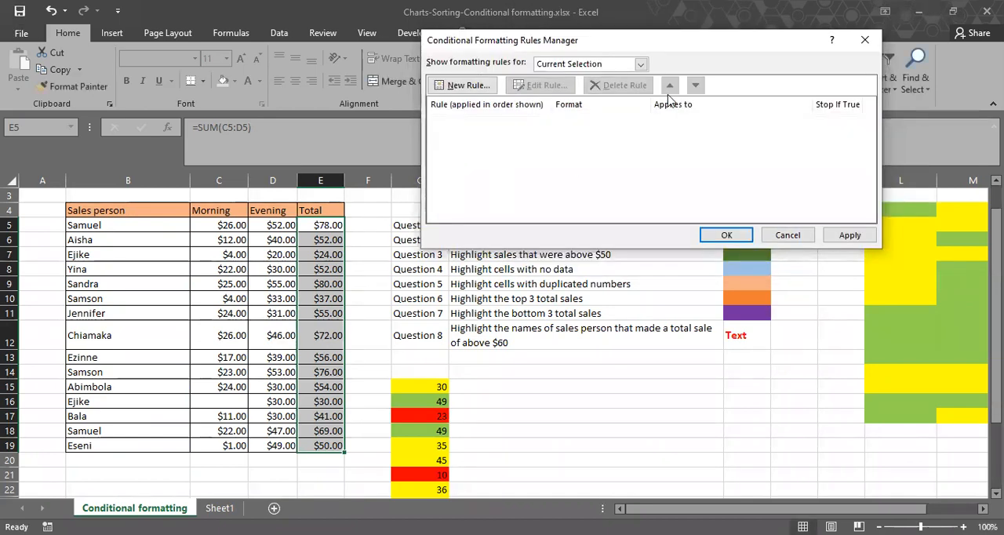
Show the rules for this worksheet, apply the =E5>70 rule to the names and close the rules manager.
click(641, 63)
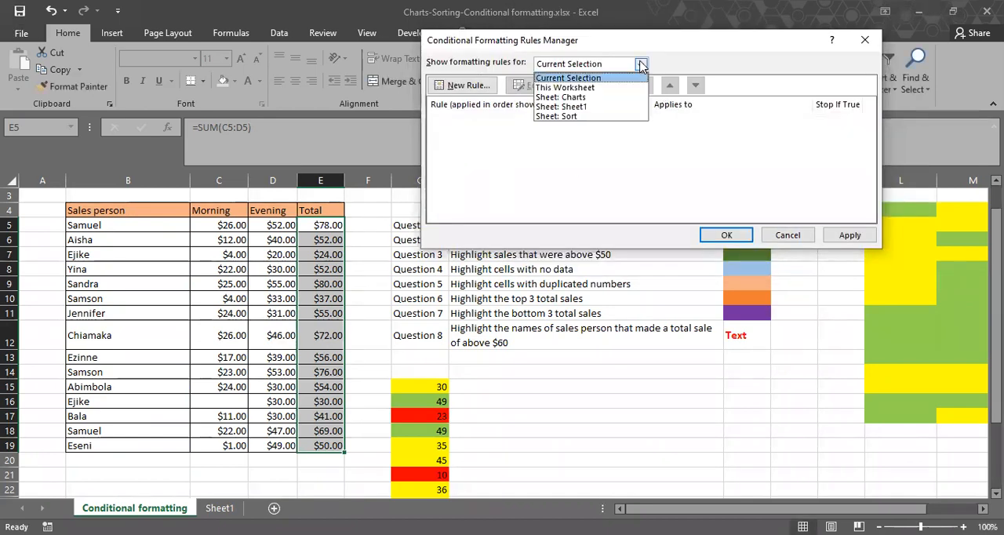
click(581, 88)
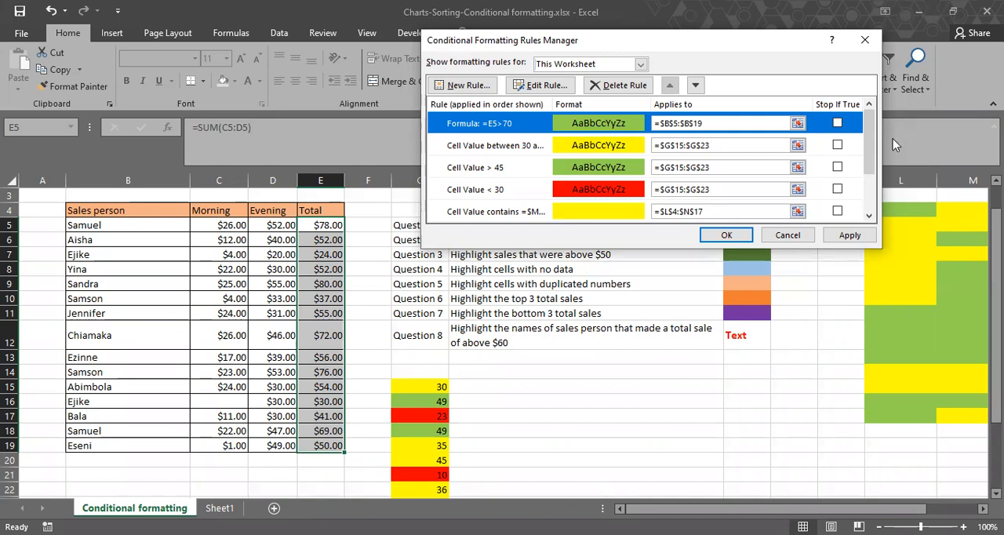
click(849, 234)
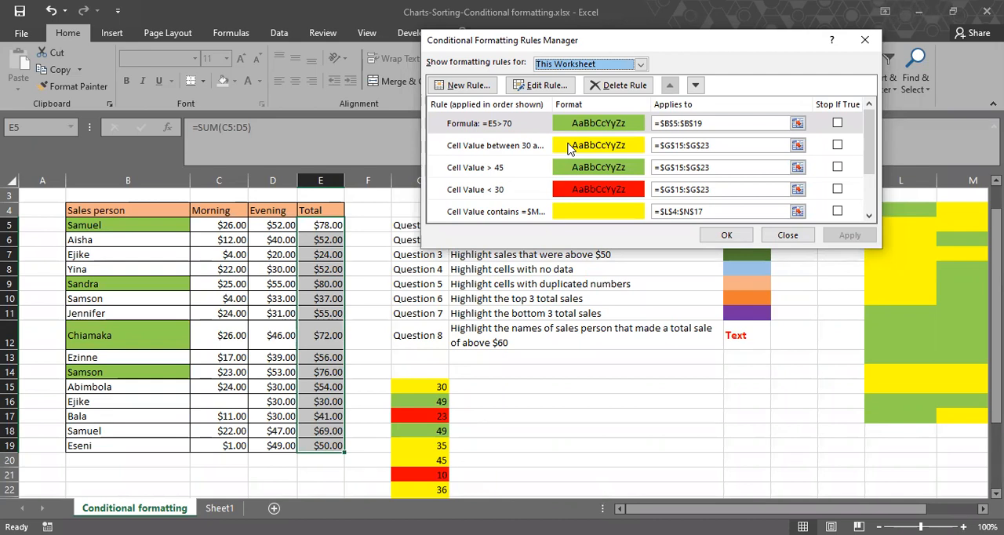
click(724, 236)
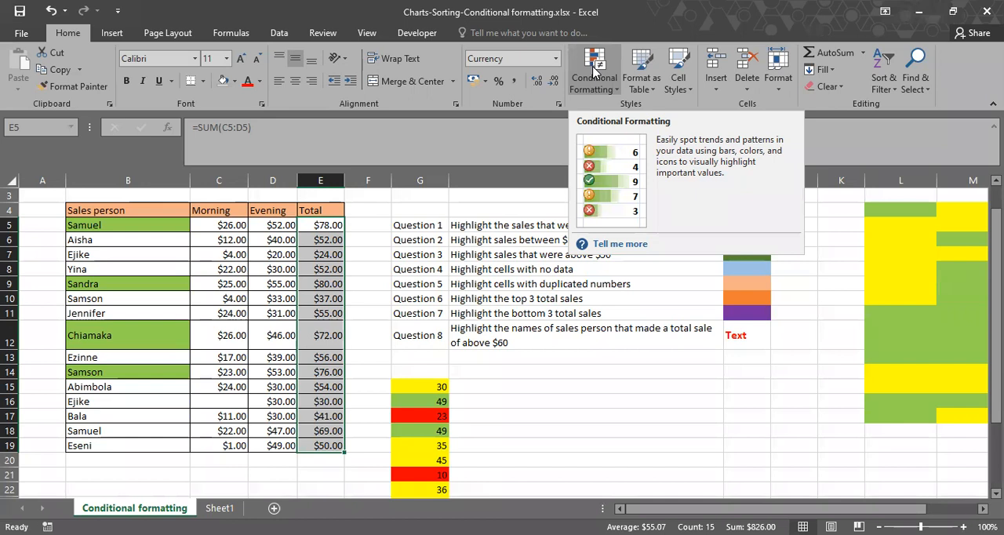
Begin a COUNTIF formula in H14 with the condition E5:E19>30 on the totals.
click(553, 386)
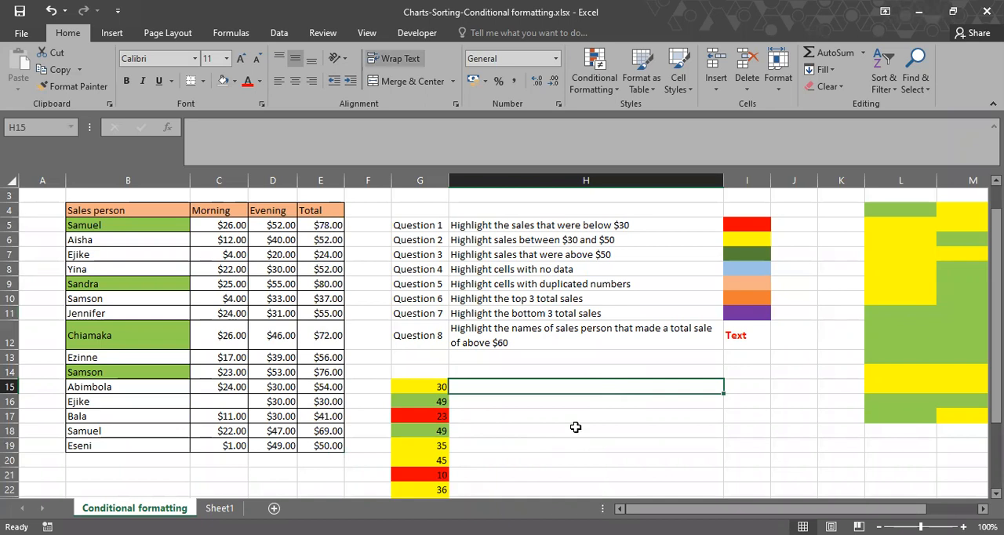
drag(317, 226, 306, 446)
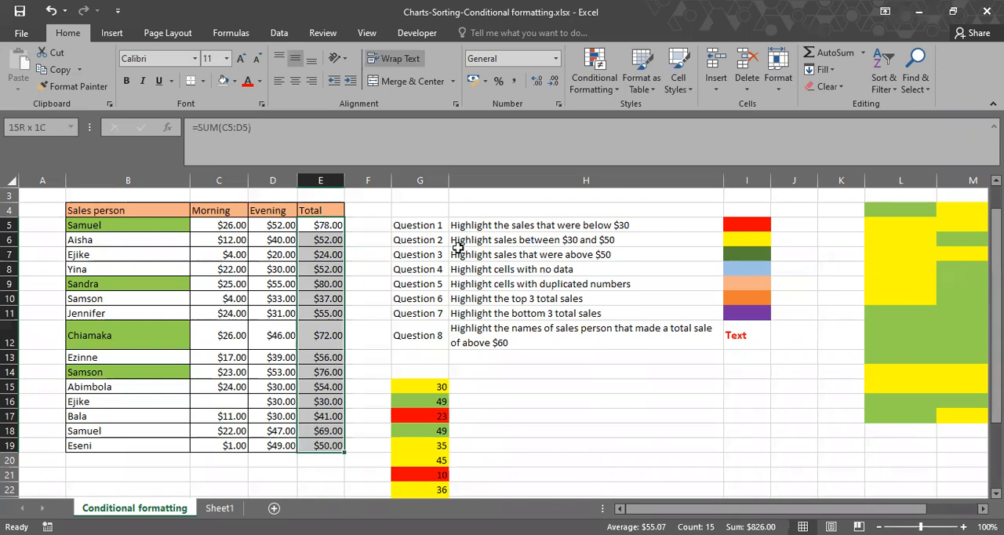
click(501, 370)
text(=c)
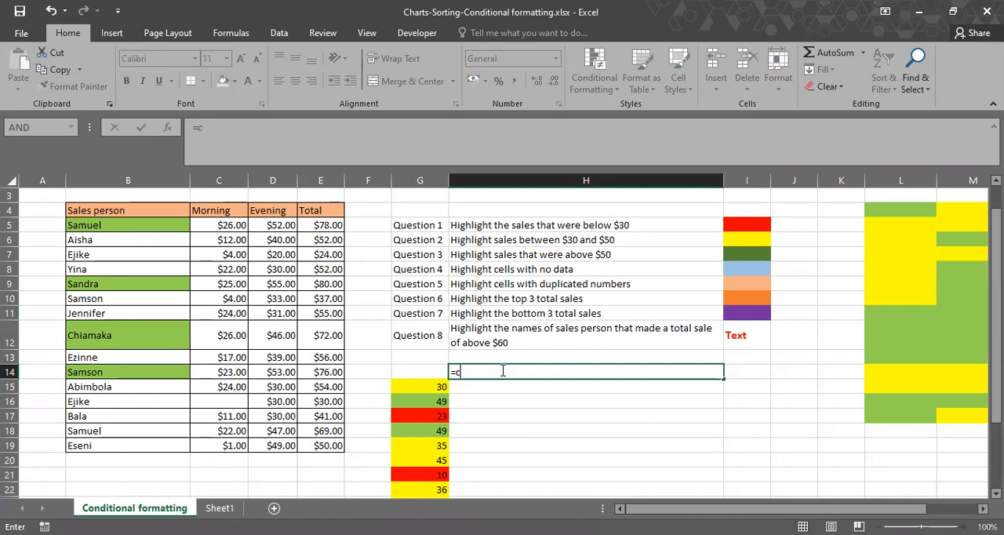
text(ountif()
click(325, 225)
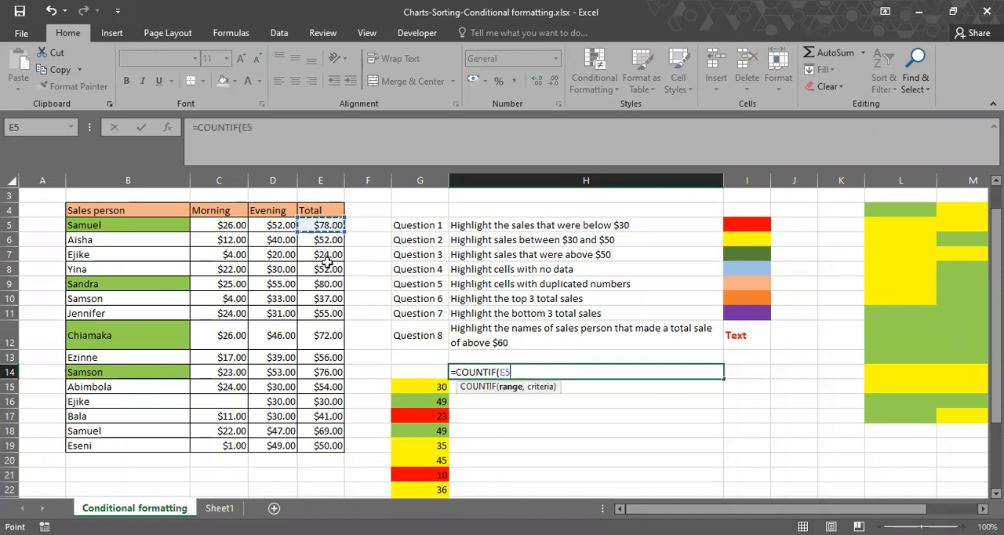
shift+click(323, 444)
text(>3)
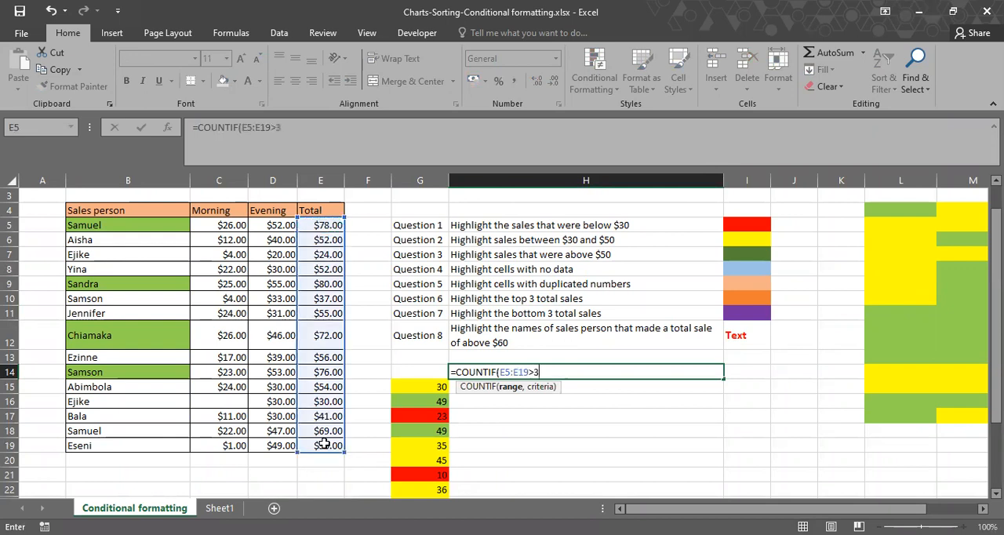
text(0,)
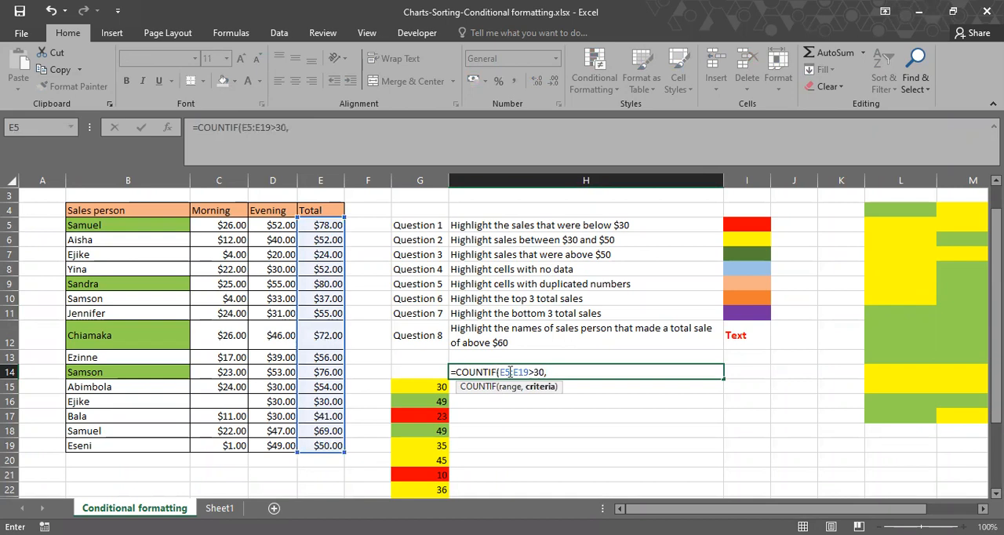
Change the H14 formula to COUNTIFS, add the second condition E5:E19<70 and try to enter it.
click(499, 372)
text(S)
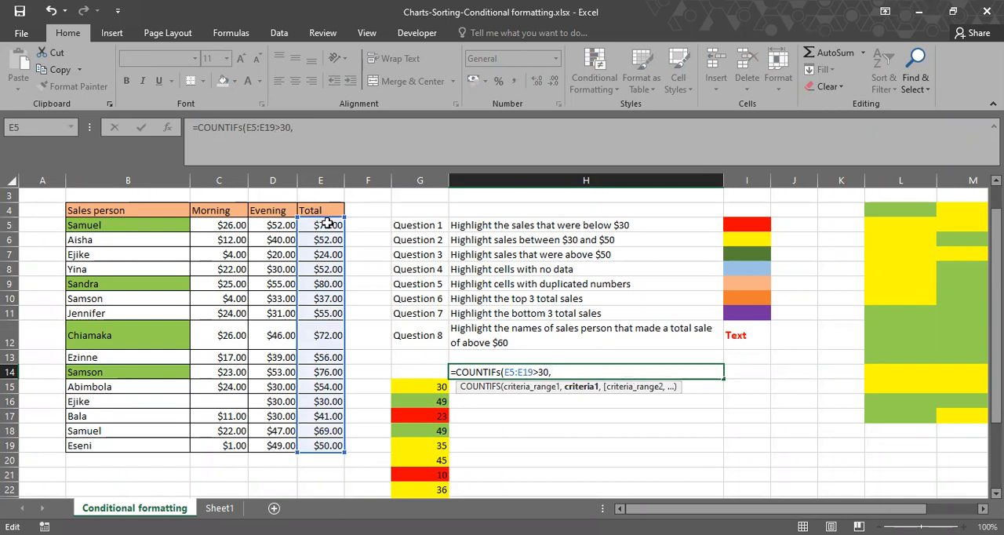
drag(327, 224, 328, 444)
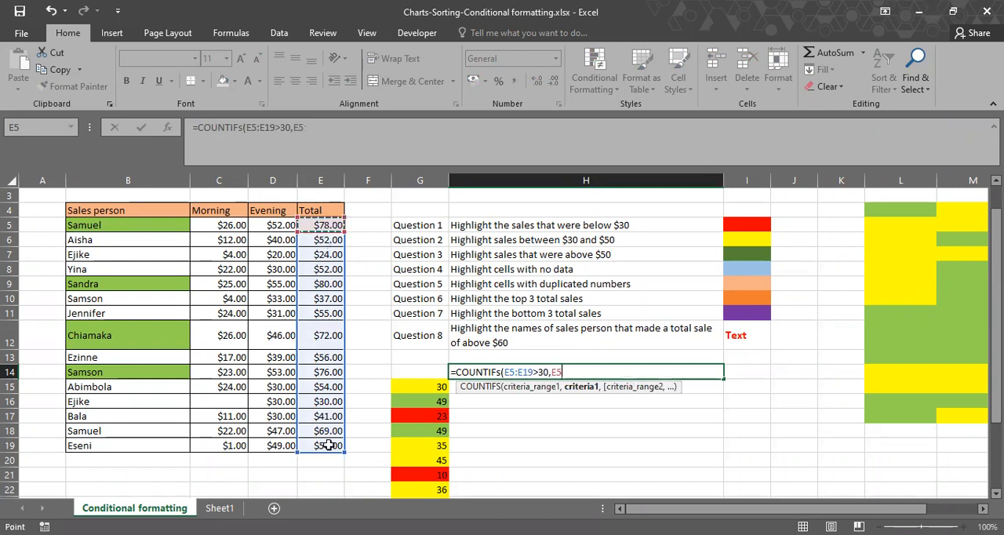
text(<)
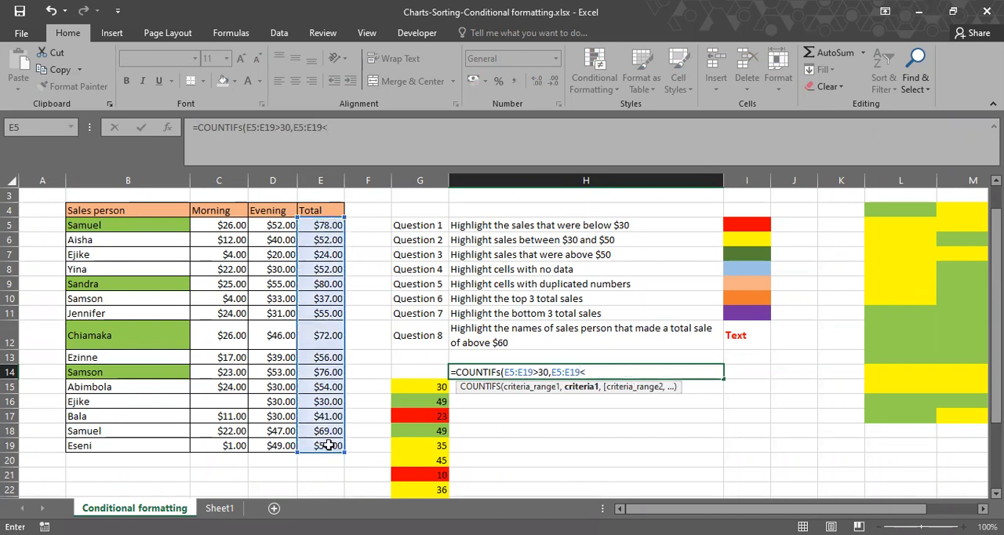
text(70))
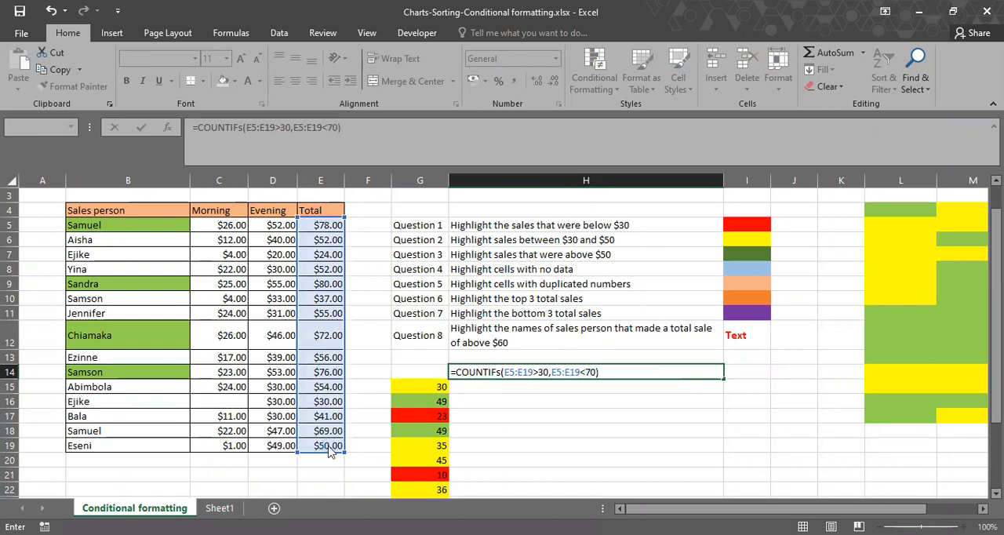
key(Return)
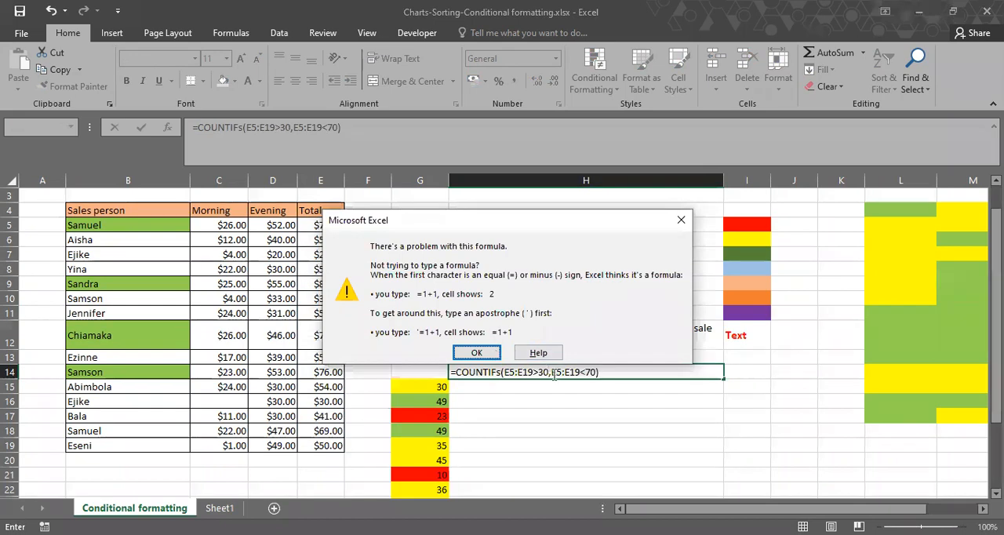
key(Return)
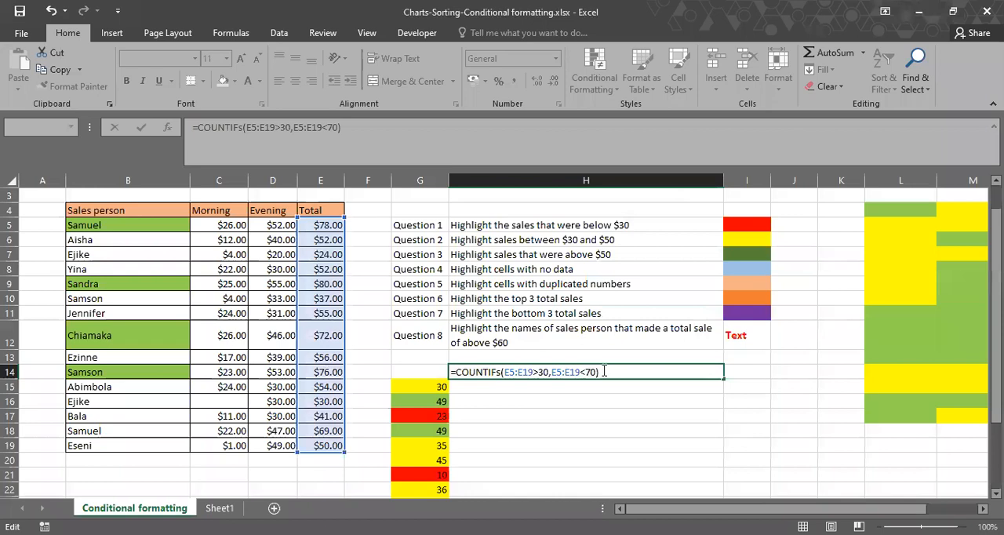
Correct the H14 formula to =COUNTIFS(E5:E19,">30",E5:E19,"<70") by separating and quoting the criteria, and enter it.
text(,>30)
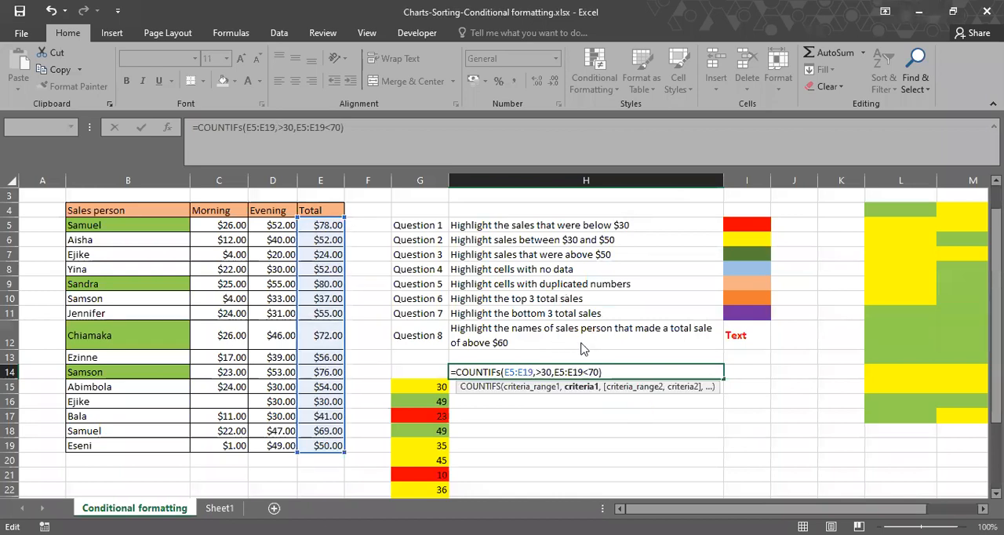
text(,)
key(Return)
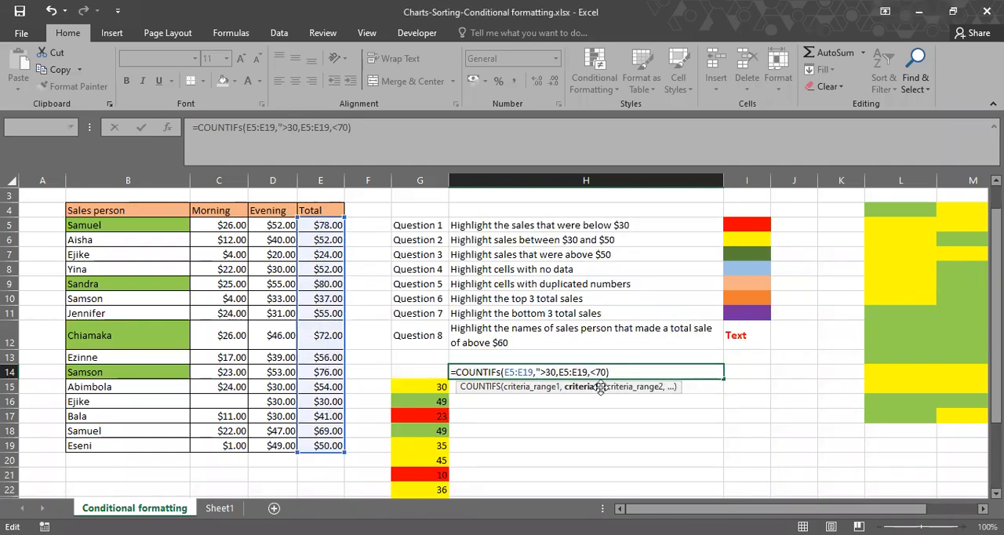
text(")
click(596, 372)
text(")
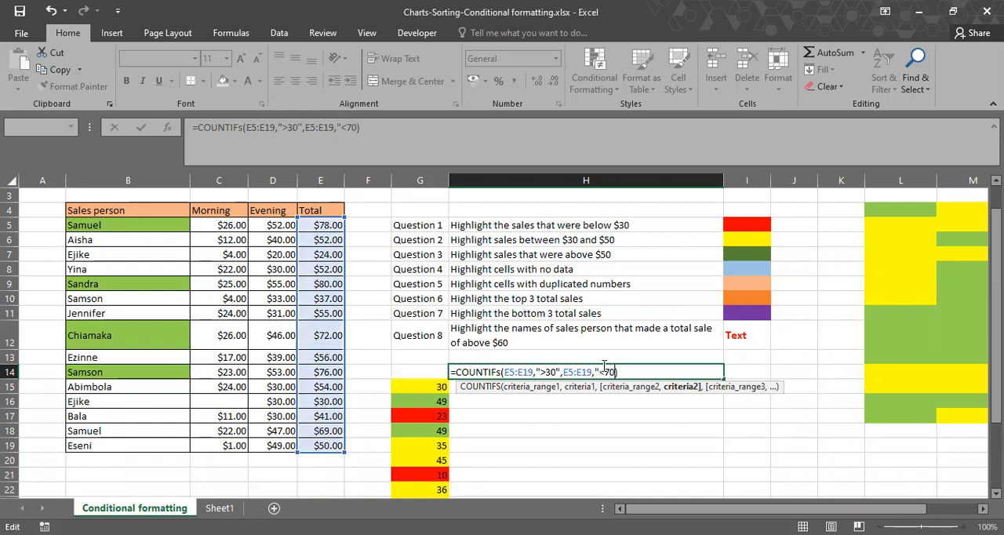
click(614, 372)
text(")
key(Return)
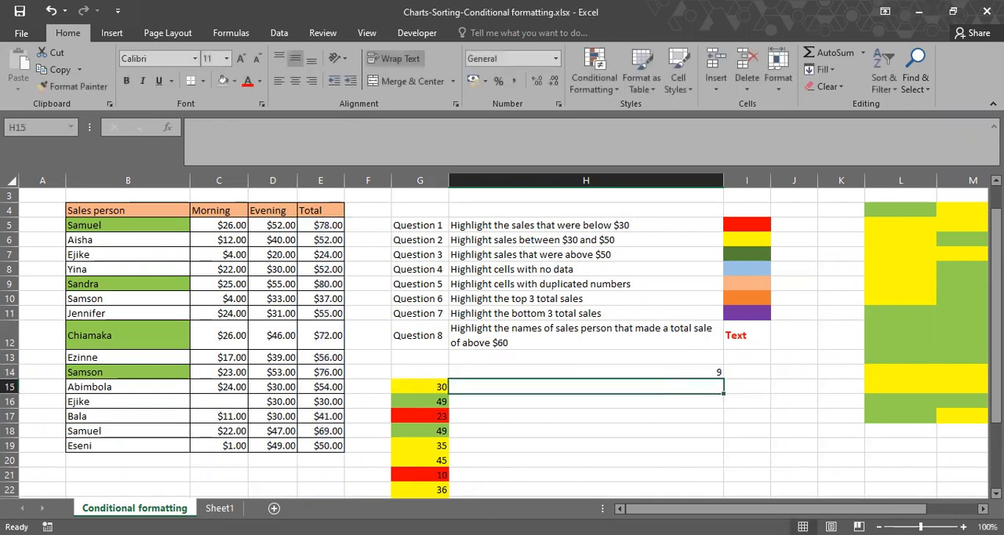
click(622, 372)
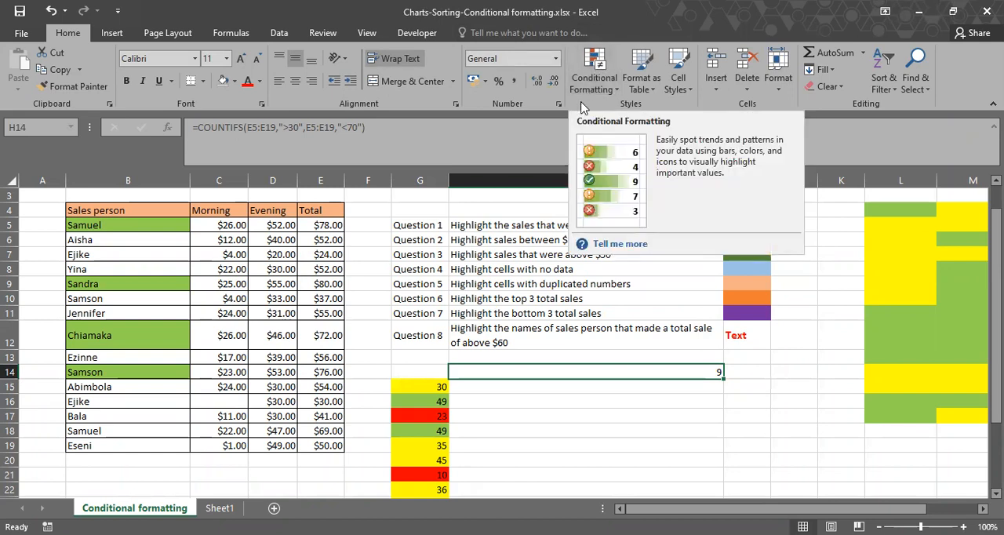
click(594, 78)
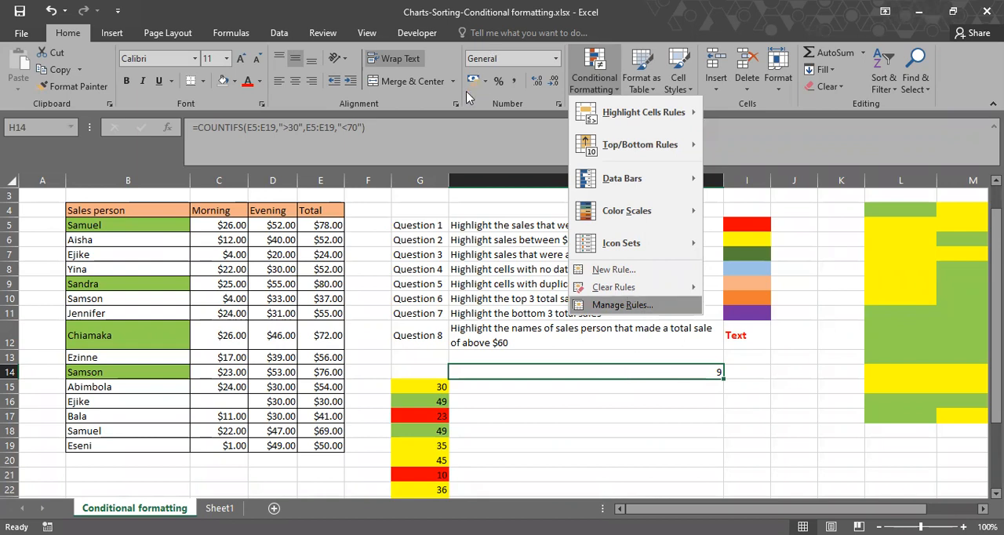
click(787, 237)
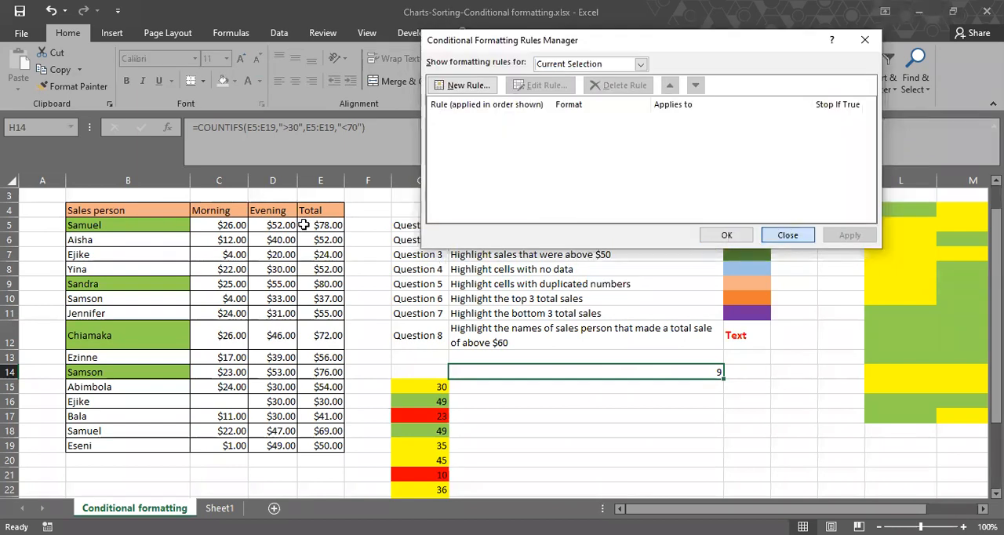
drag(304, 225, 330, 444)
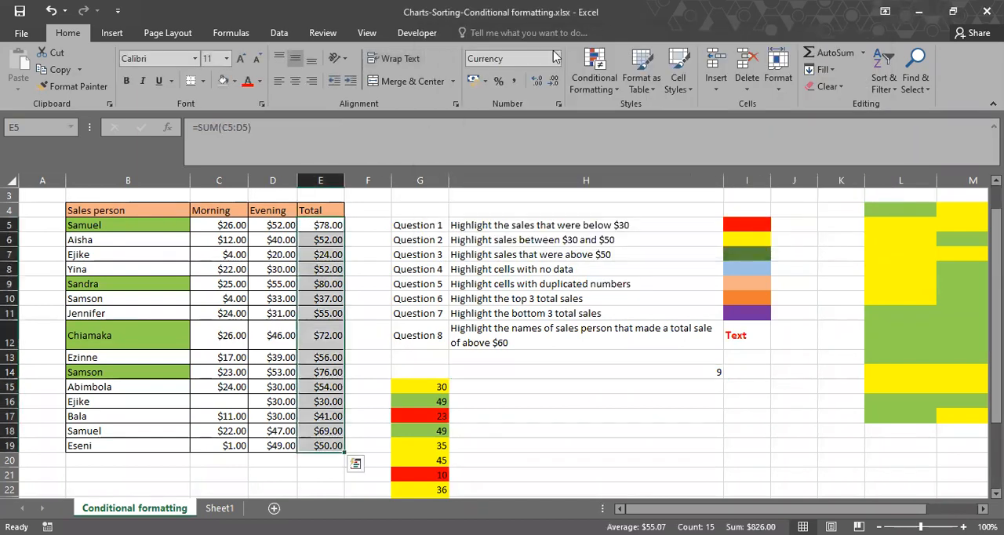
click(597, 69)
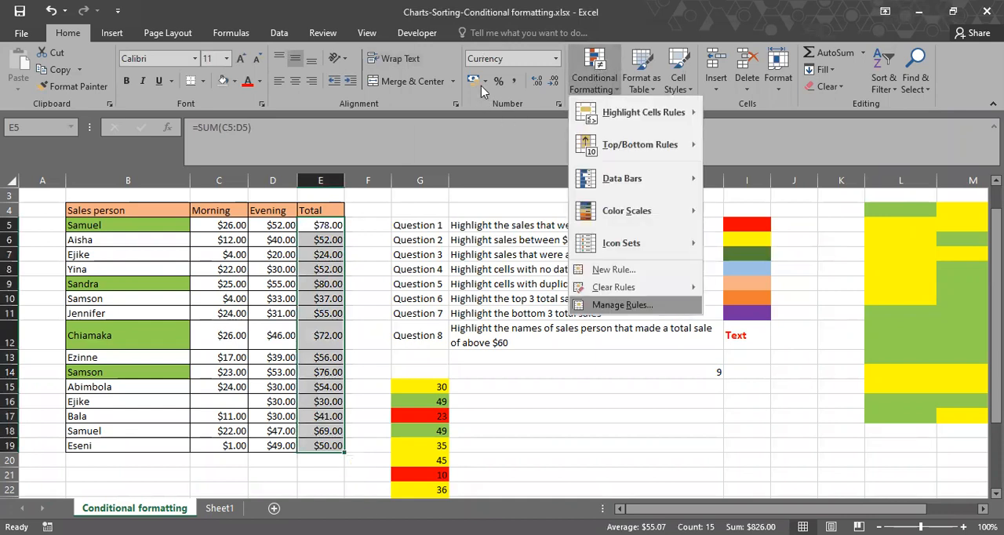
click(484, 86)
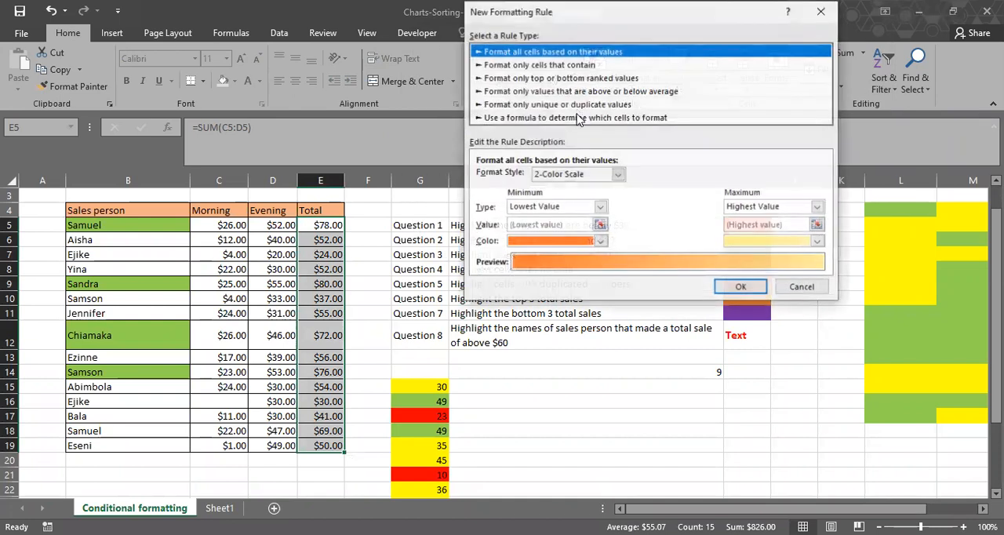
click(578, 117)
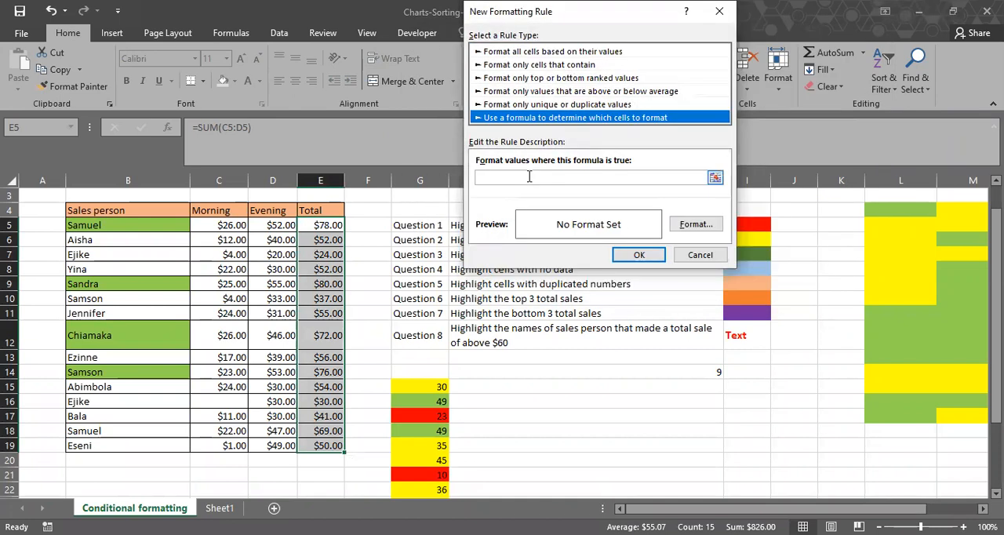
click(529, 176)
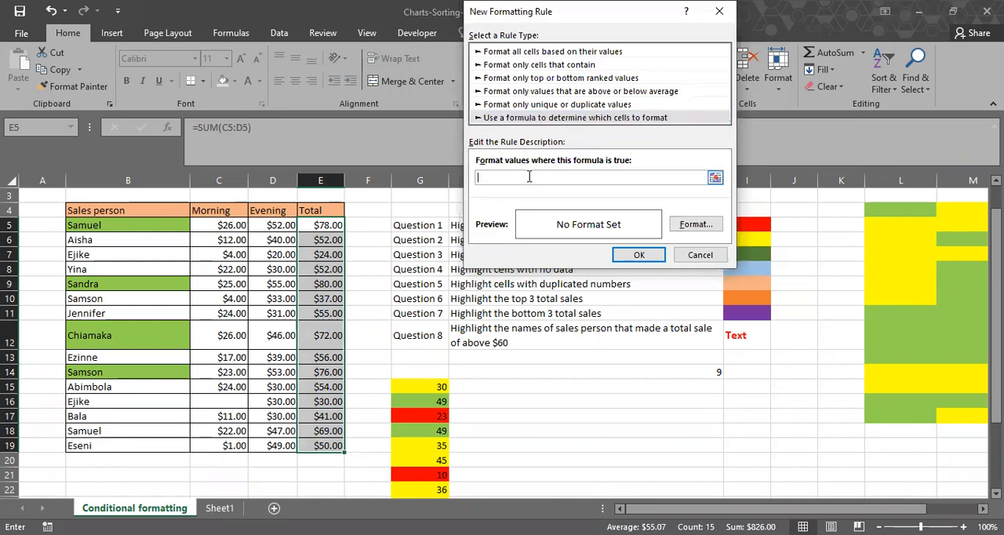
click(321, 225)
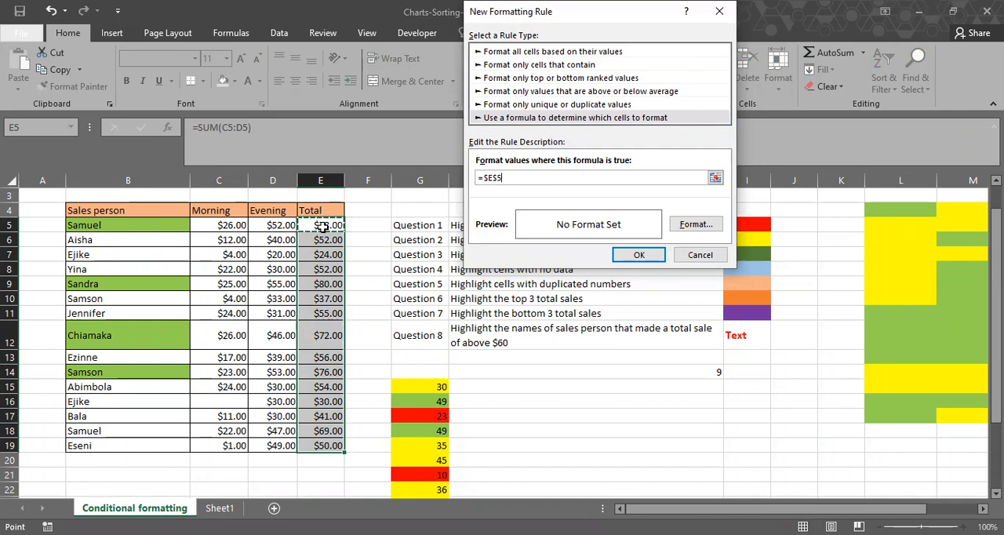
key(Right)
key(F4)
key(F4)
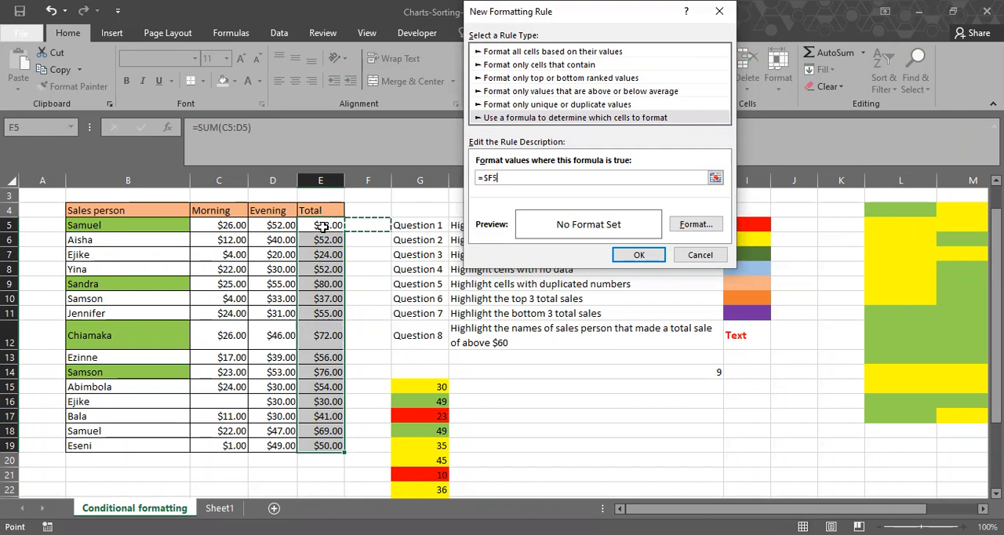
click(321, 225)
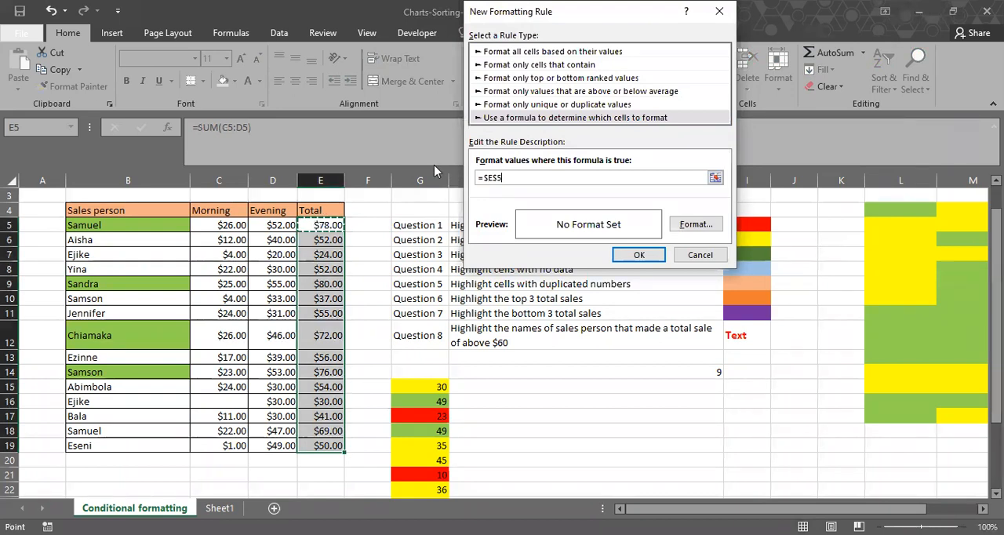
key(F4)
key(F4)
key(F4)
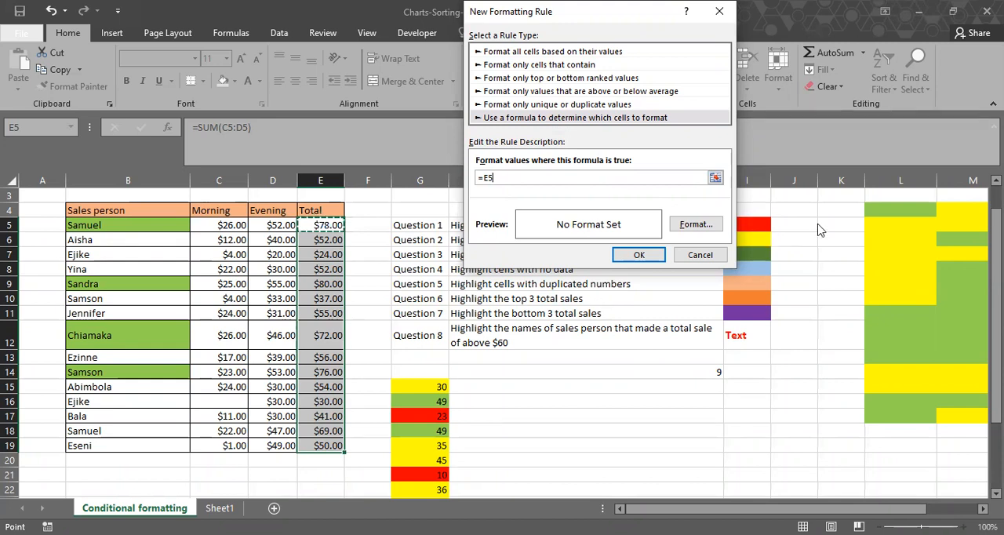
click(701, 255)
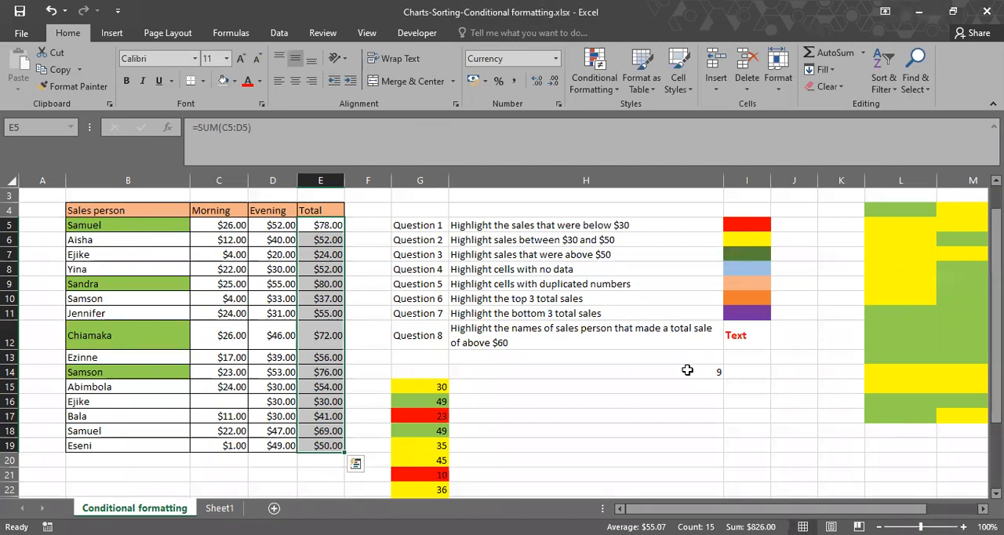
click(687, 370)
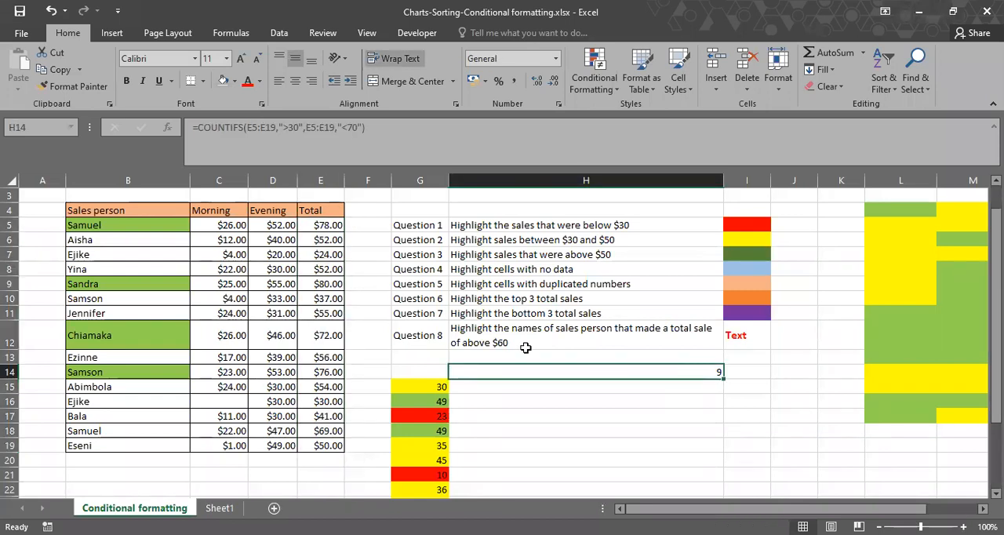
click(174, 226)
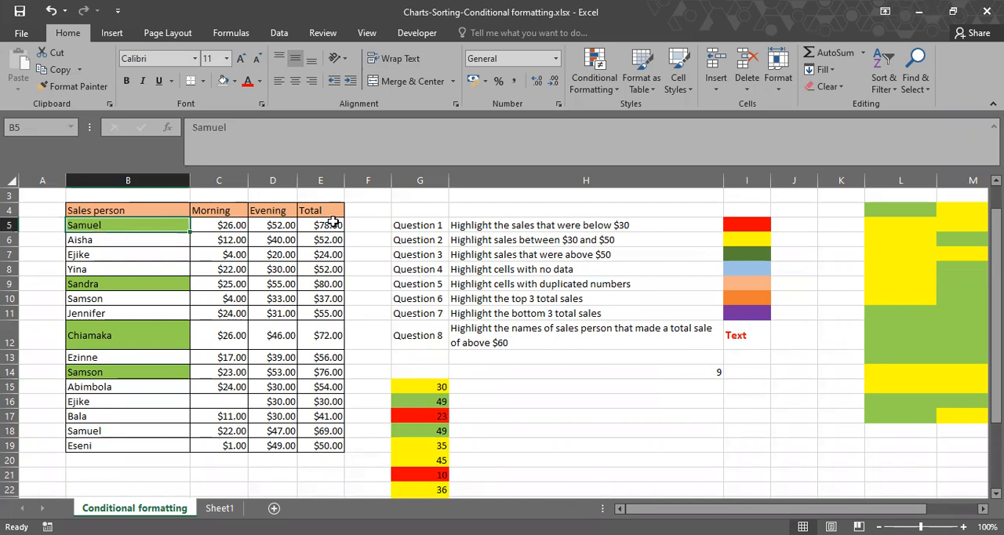
drag(333, 224, 330, 445)
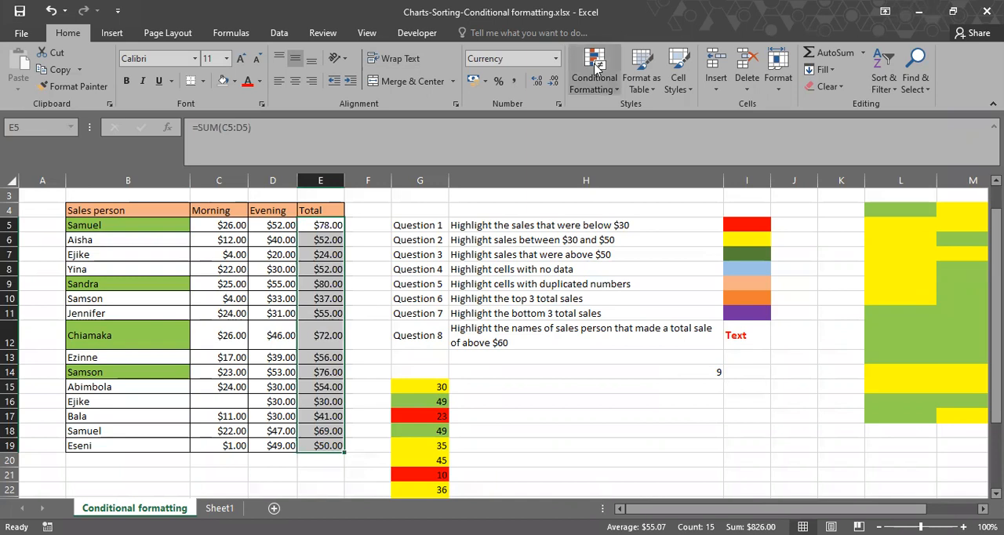
click(596, 69)
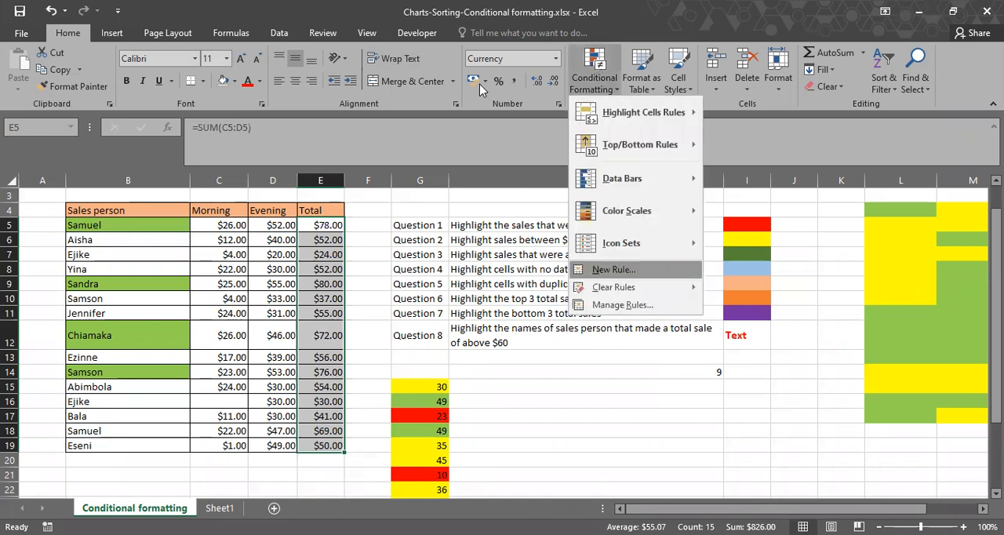
key(Return)
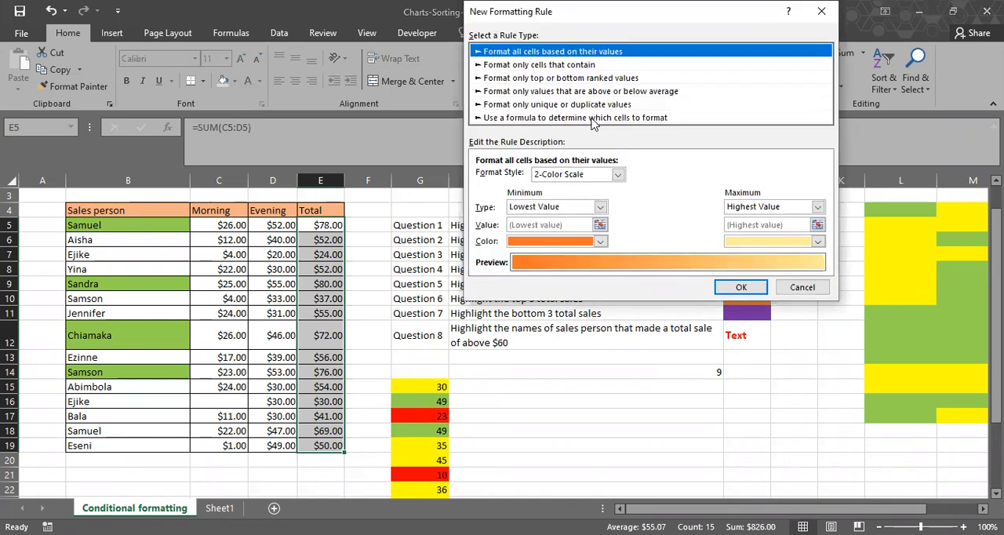
click(579, 178)
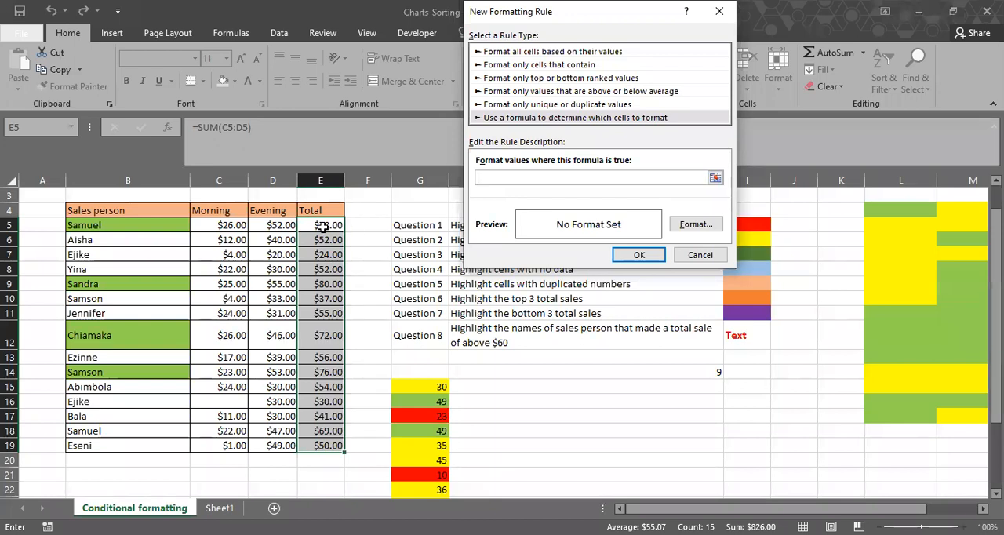
click(320, 225)
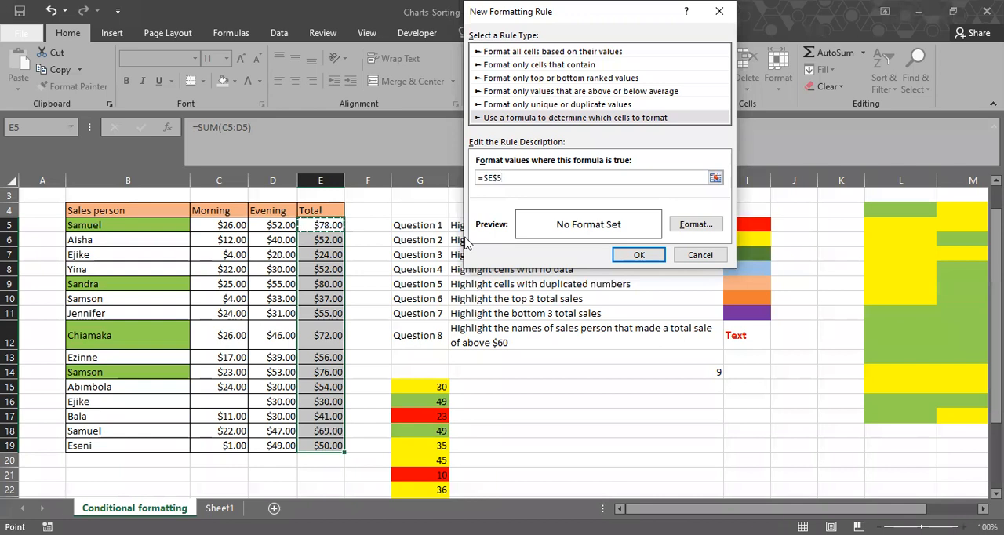
key(F4)
key(F4)
key(F4)
click(638, 255)
Review the range and criteria arguments of the COUNTIFS formula in H14, leaving the formula as it is.
click(651, 375)
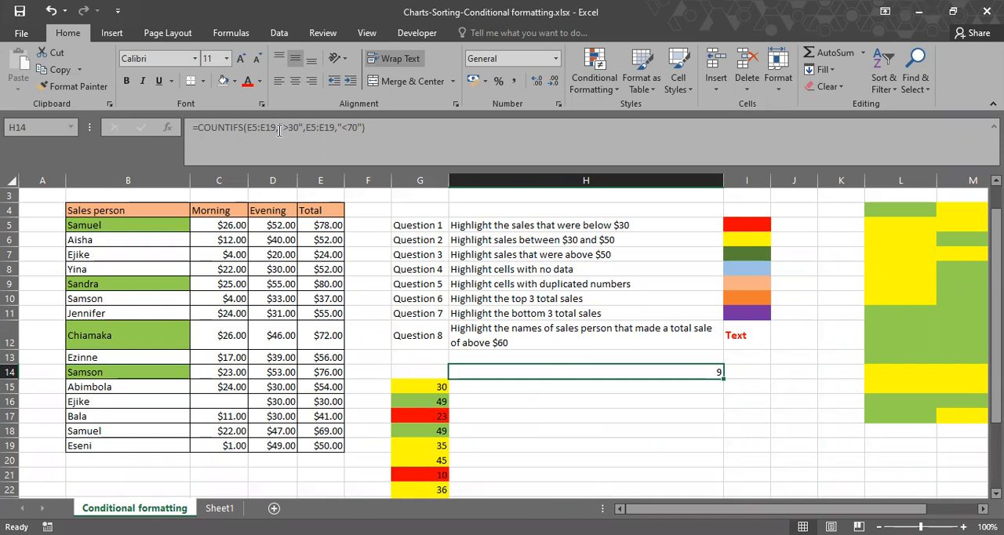
drag(279, 130, 361, 131)
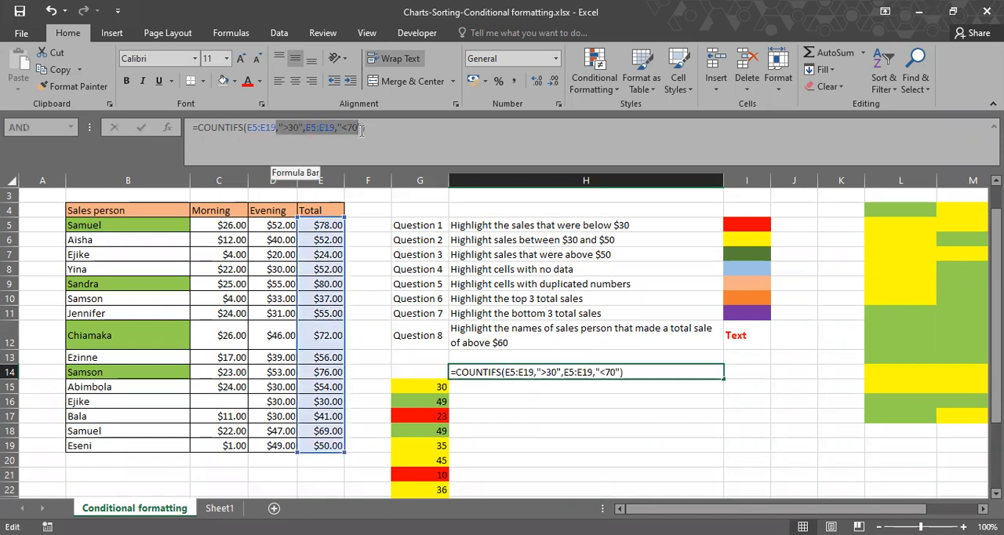
click(362, 131)
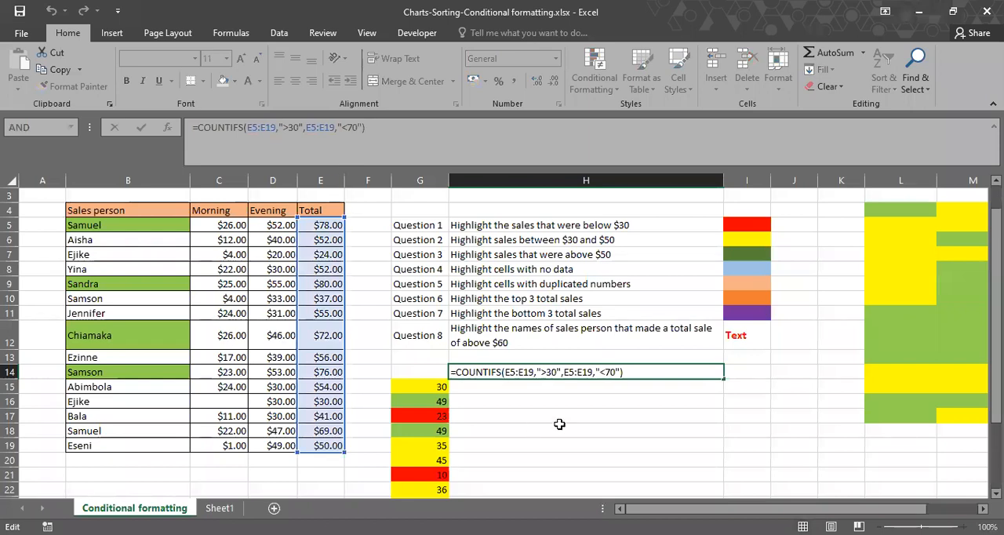
key(ctrl+Return)
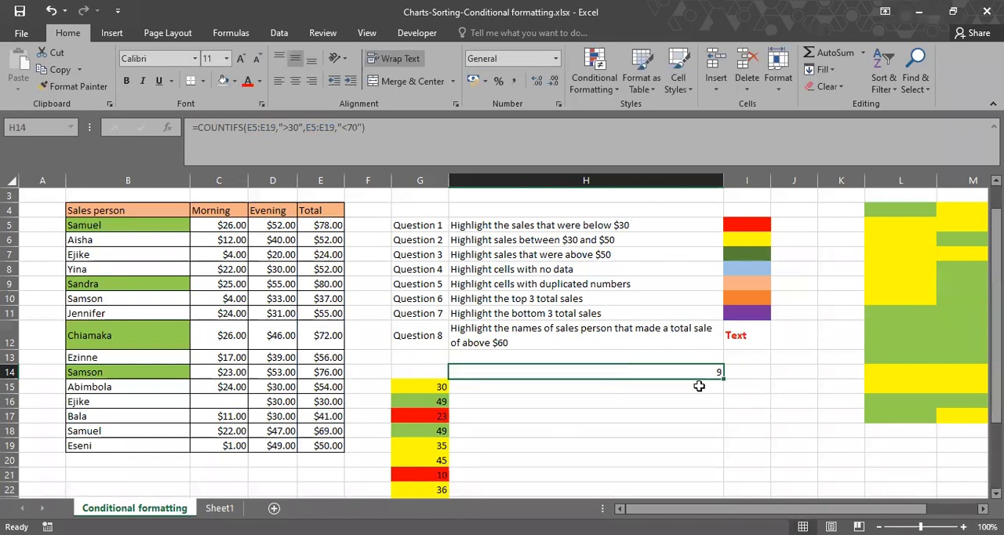
Start a new formula-based formatting rule for the totals in E5:E19 with the relative condition =E5>30.
drag(326, 223, 328, 443)
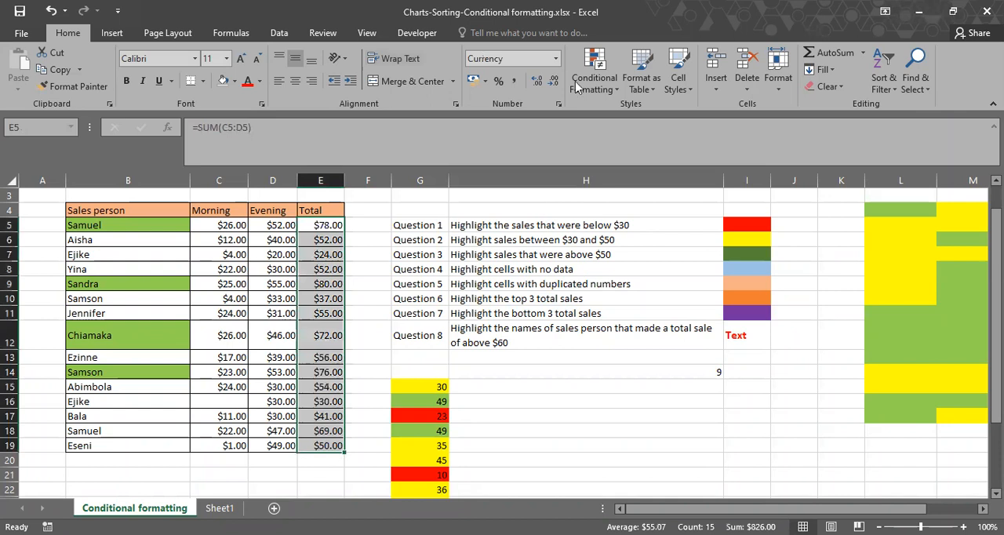
key(alt+o)
key(d)
key(alt+n)
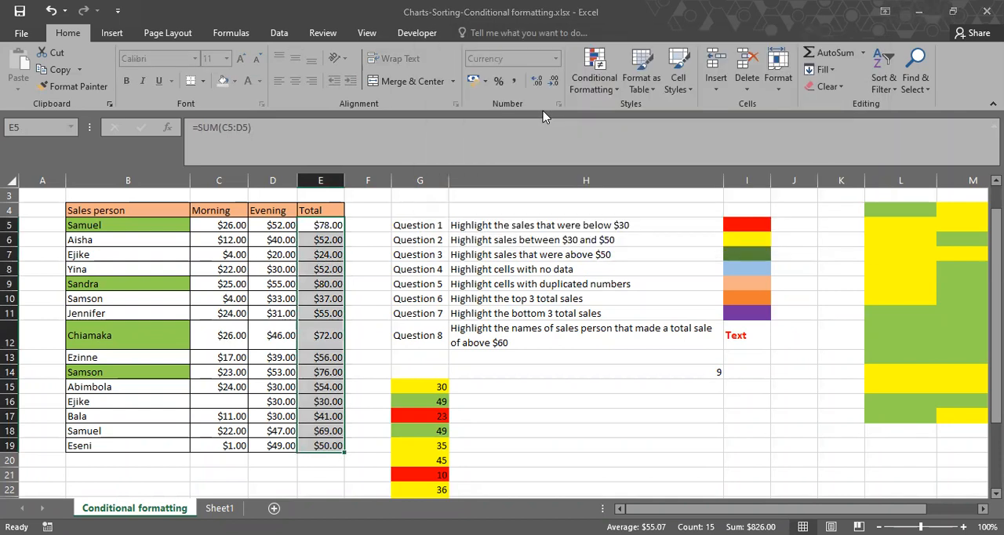
click(545, 117)
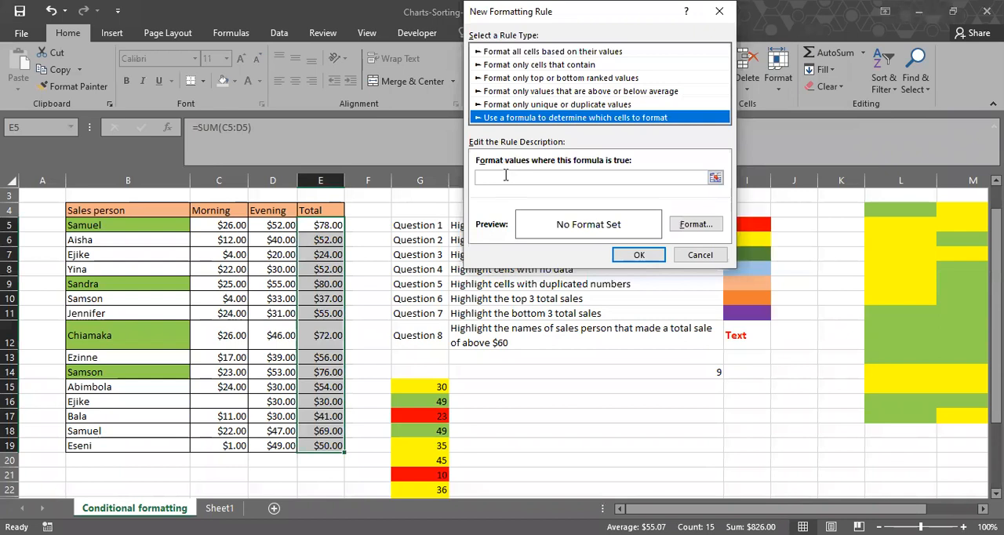
click(505, 177)
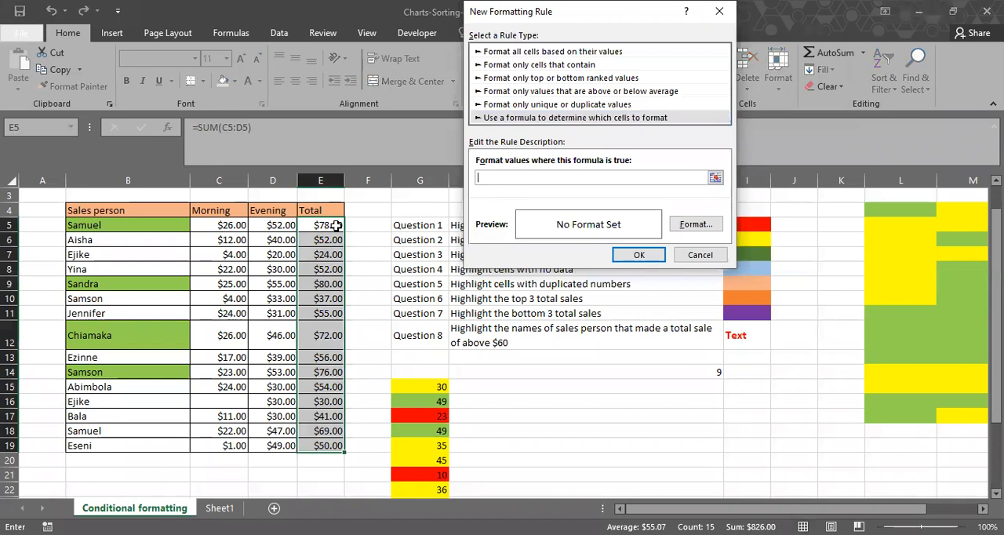
click(320, 225)
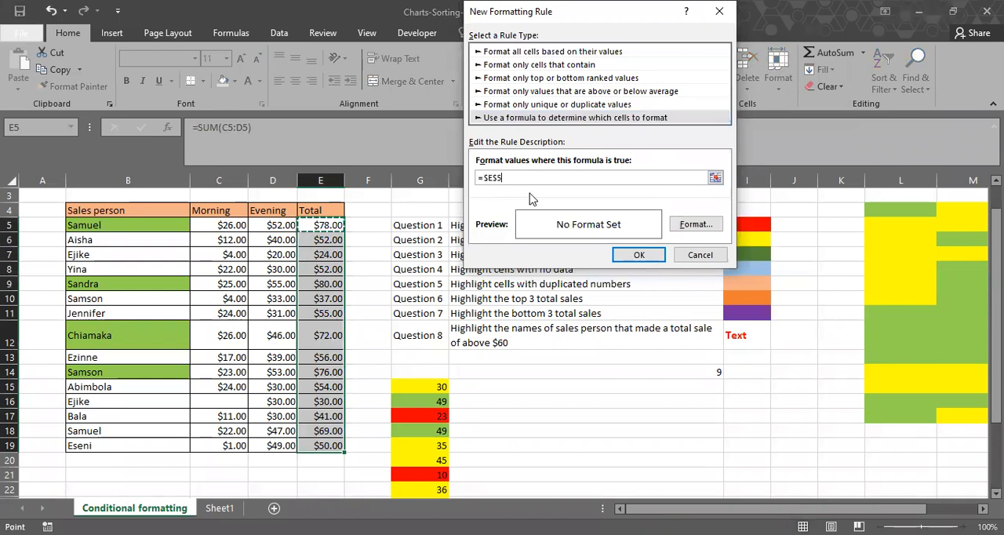
key(F4)
key(F4)
key(F4)
text(>30,)
Add the second condition E5<70 after a comma, making the rule formula =E5>30,E5<70 with relative references.
click(317, 233)
text(:$E)
key(BackSpace)
key(BackSpace)
key(BackSpace)
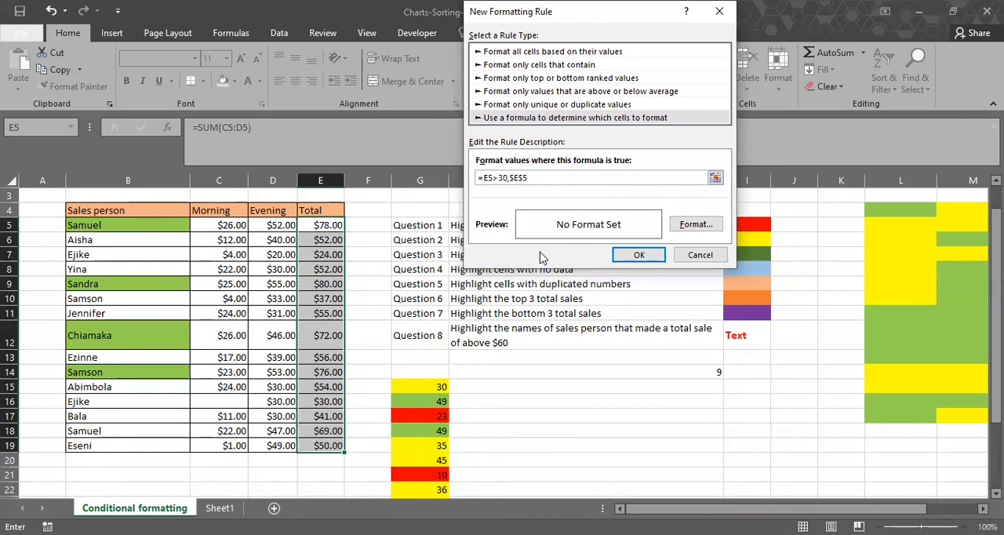
key(Left)
key(BackSpace)
key(Left)
key(BackSpace)
text(<70)
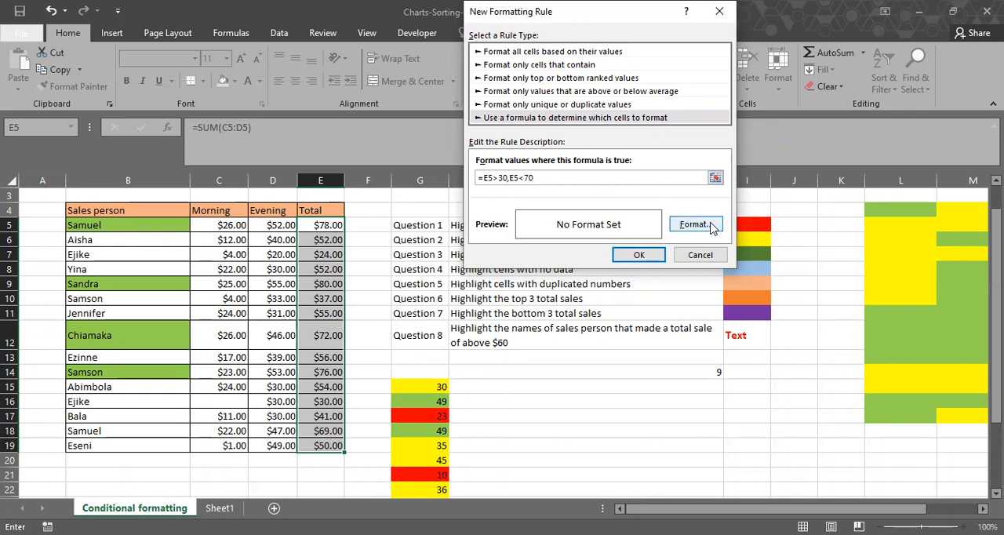
Give the rule a yellow fill and try to create it with the formula =E5>30,E5<70.
click(694, 225)
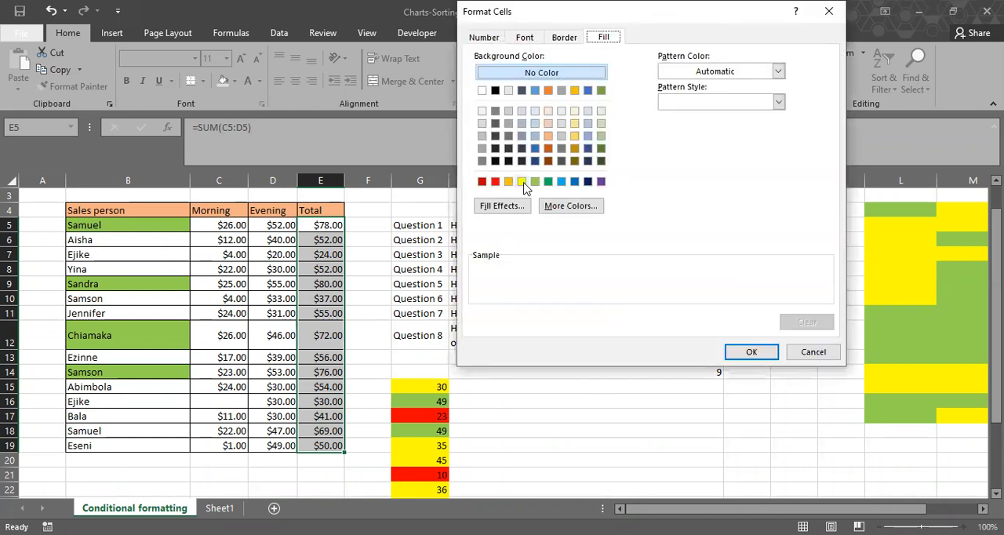
click(521, 181)
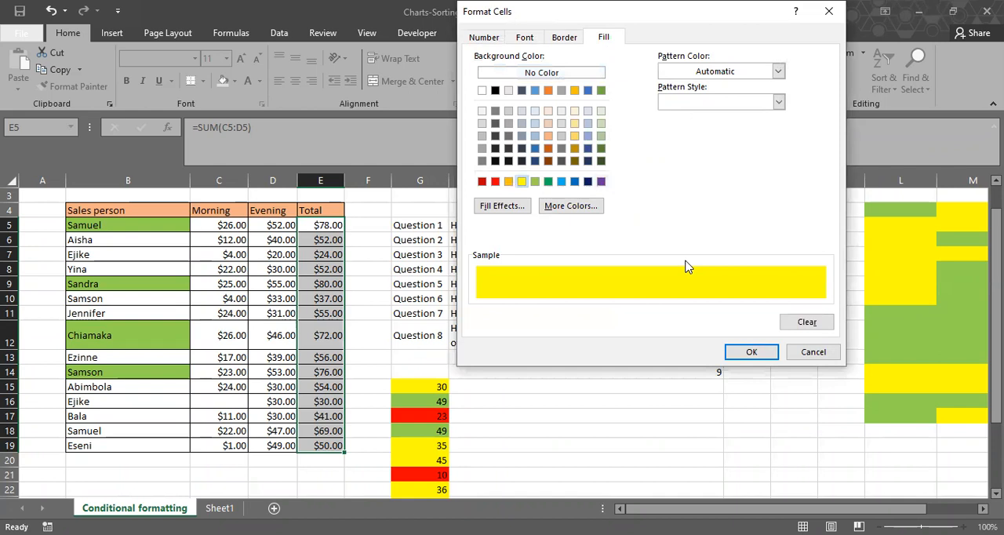
key(Return)
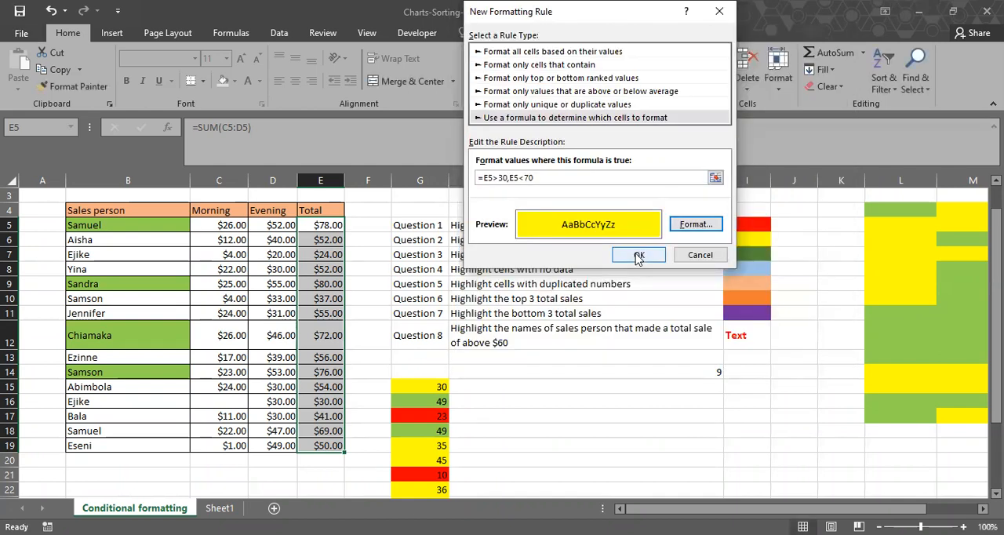
click(639, 257)
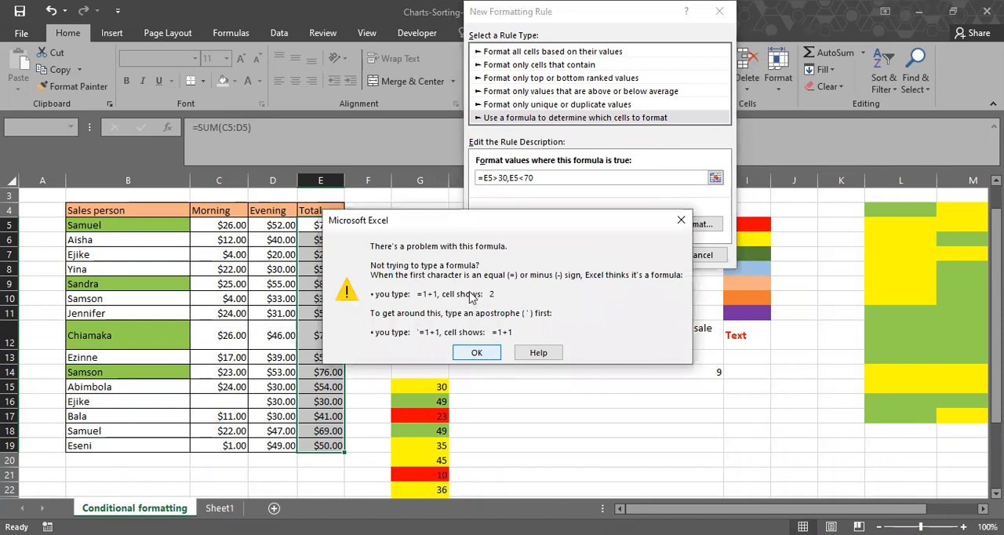
click(478, 353)
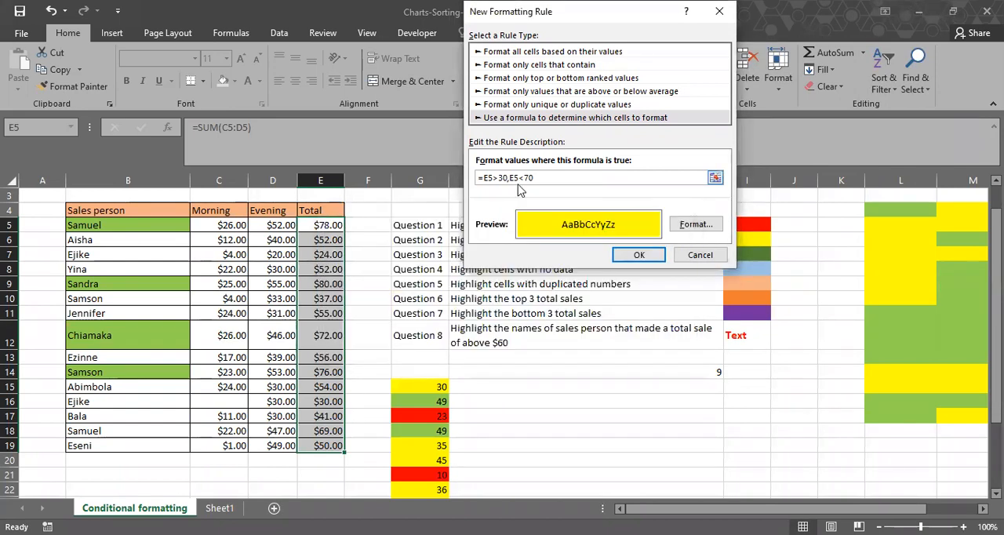
Enclose both conditions of the rule formula in parentheses, as =(E5>30,E5<70).
text(()
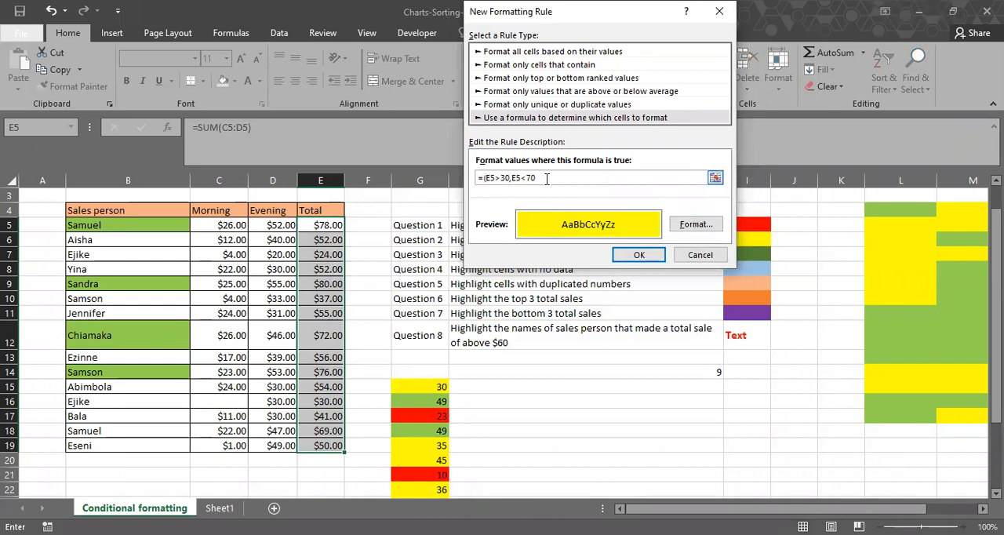
click(546, 179)
text())
Try to create the rule with the parenthesised formula, and retry with both comparisons quoted, as =(E5">30",E5"<70").
click(637, 256)
key(Return)
click(504, 179)
text(")
click(528, 178)
text(")
click(544, 179)
text(")
click(634, 255)
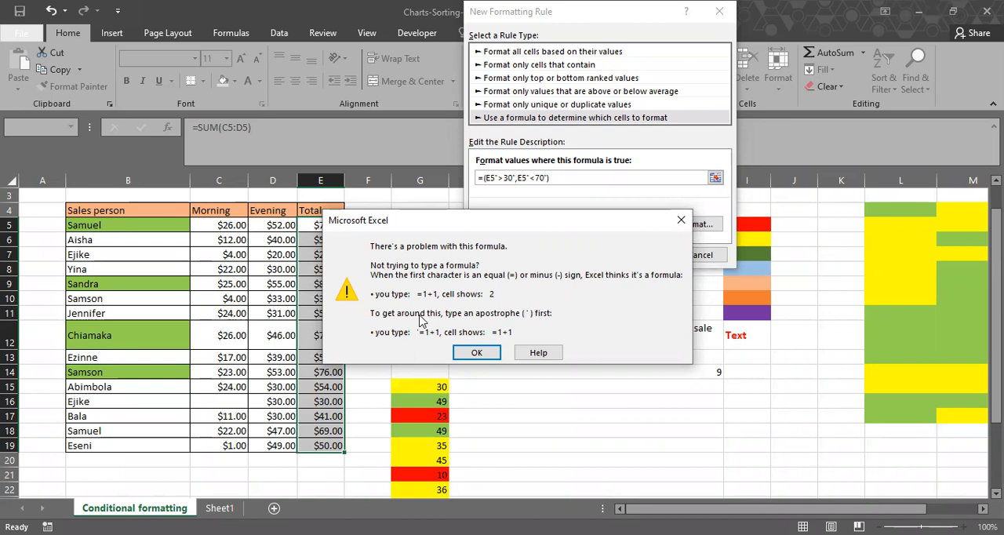
click(476, 353)
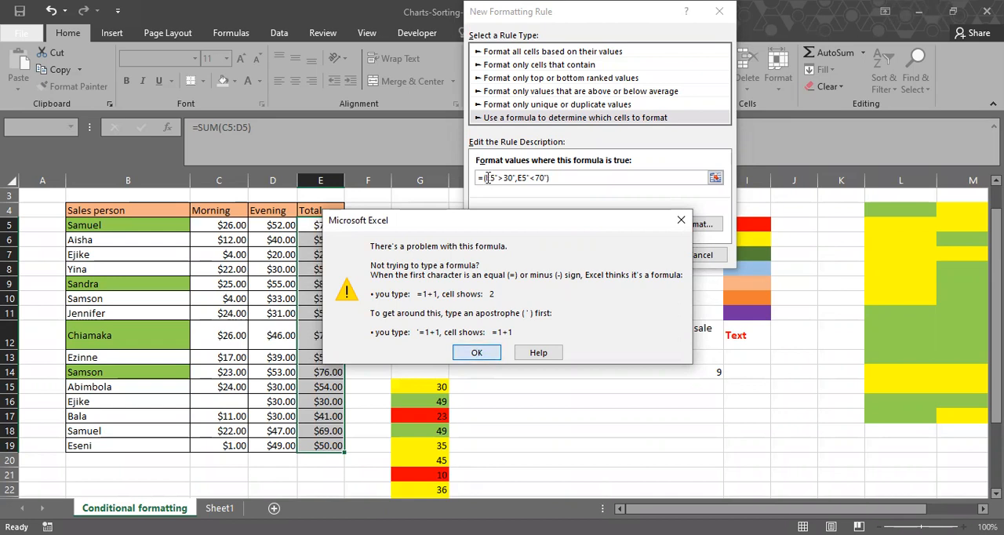
Replace the outer parentheses with quotation marks and try to create the rule with ="E5">30",E5"<70"".
click(492, 177)
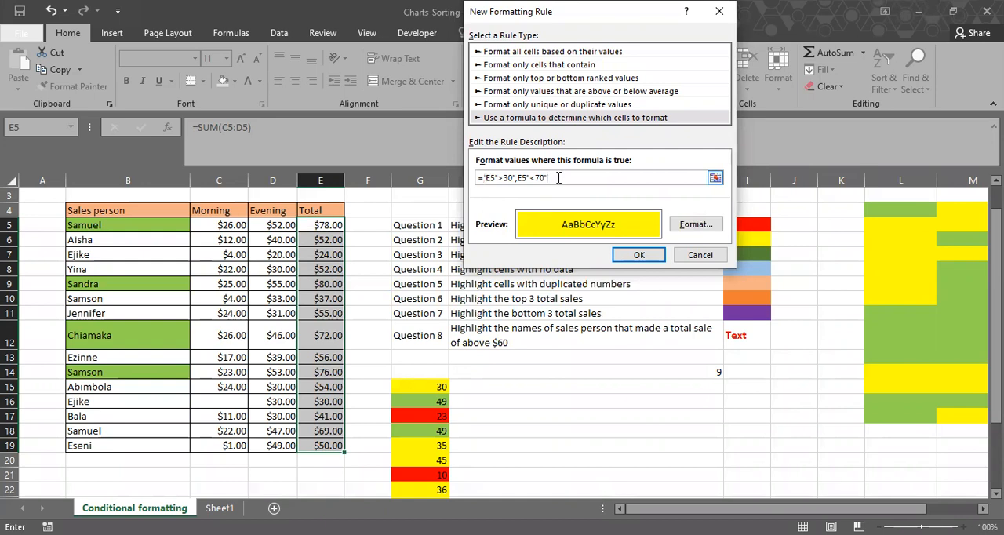
click(634, 259)
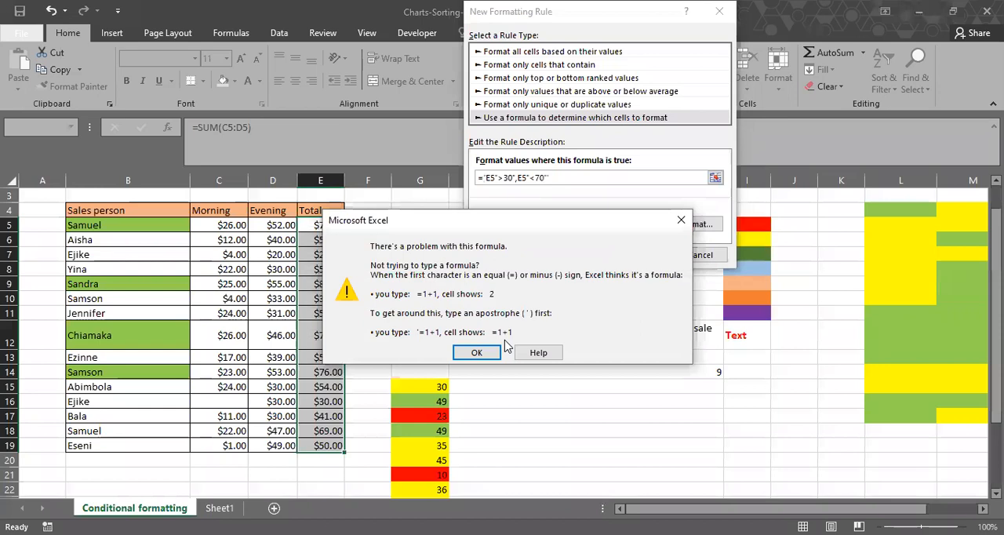
click(494, 352)
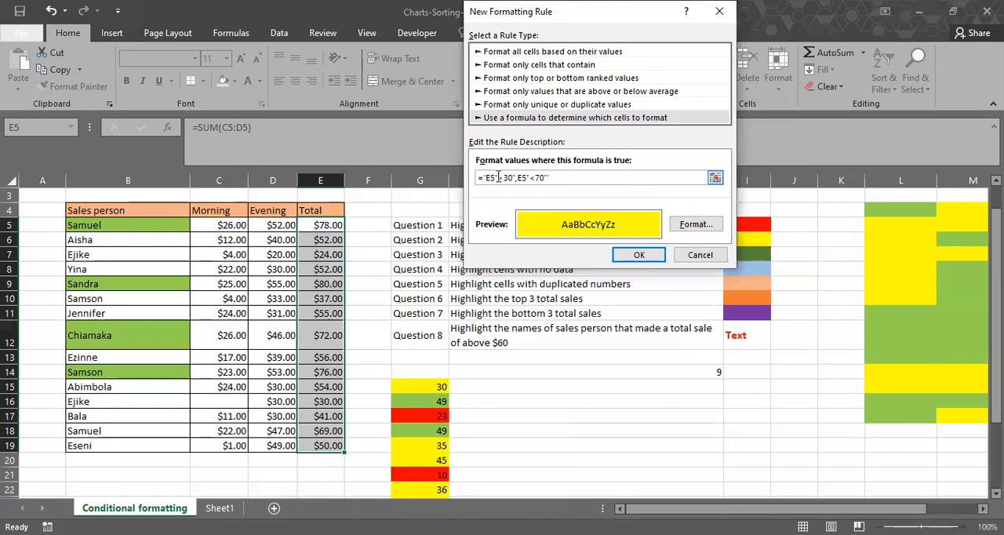
Remove the inner quotation marks and try to create the rule with the formula ="E5>30,E5<70".
click(498, 177)
key(BackSpace)
click(512, 177)
key(BackSpace)
click(550, 176)
key(BackSpace)
key(BackSpace)
click(523, 177)
key(BackSpace)
text(<)
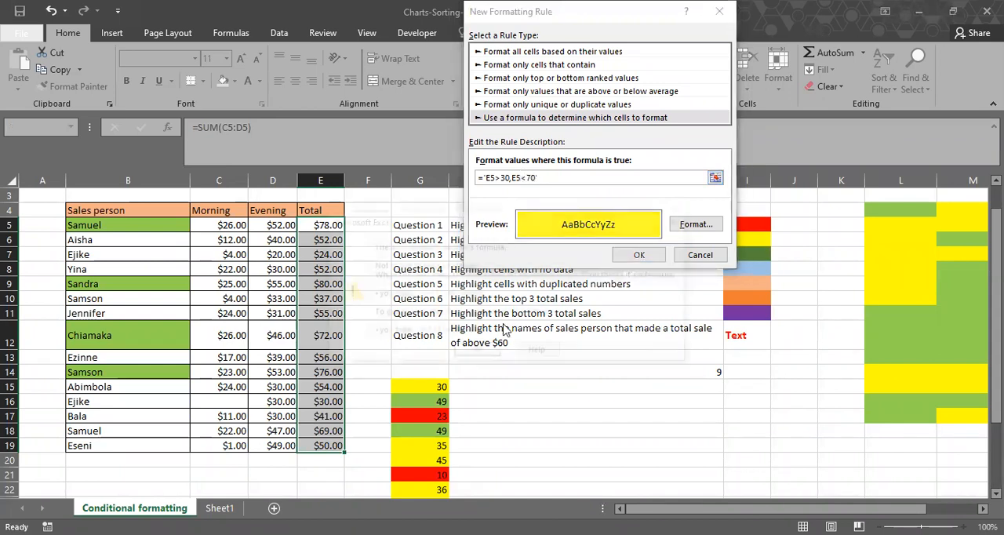
click(638, 254)
click(479, 351)
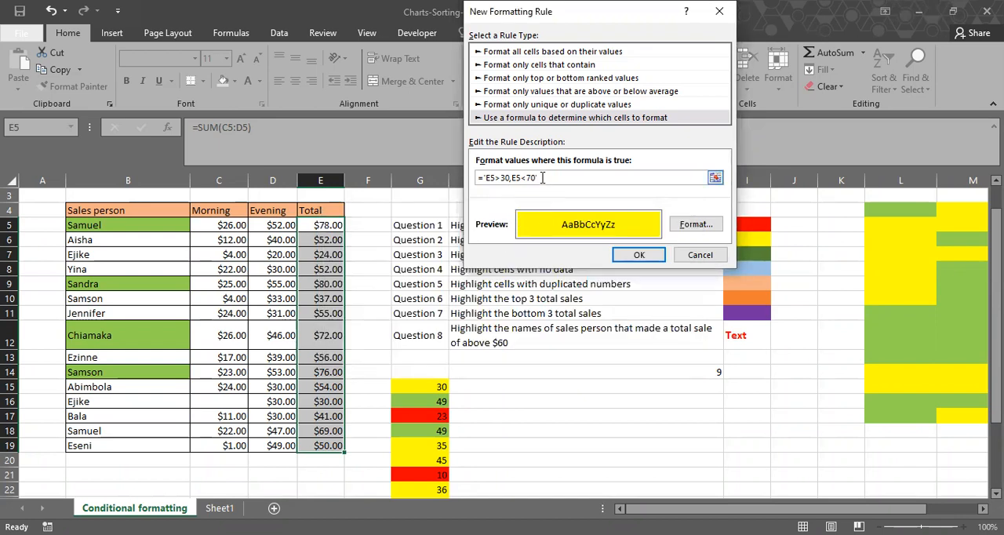
Clear the whole rule formula and discard the new formatting rule.
drag(543, 177, 469, 177)
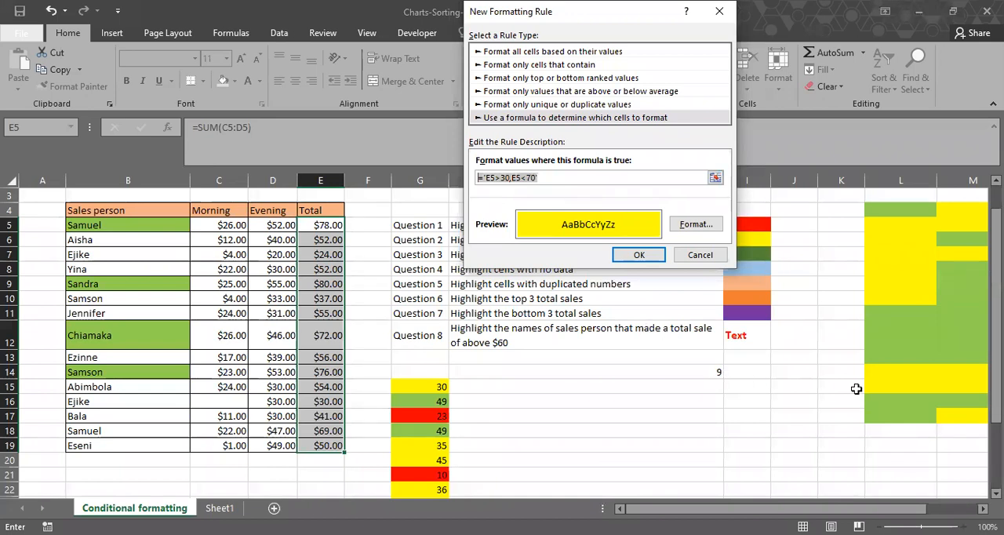
key(BackSpace)
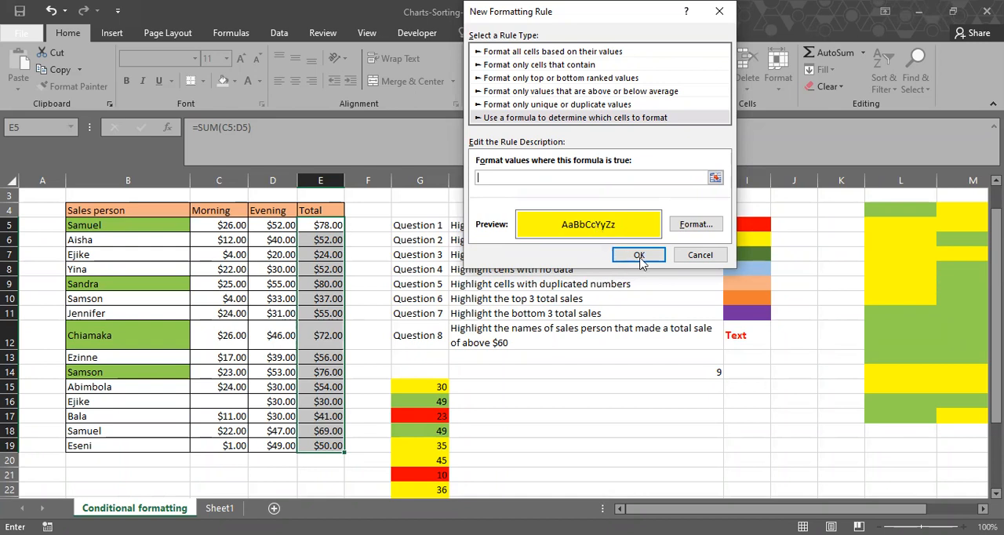
click(680, 261)
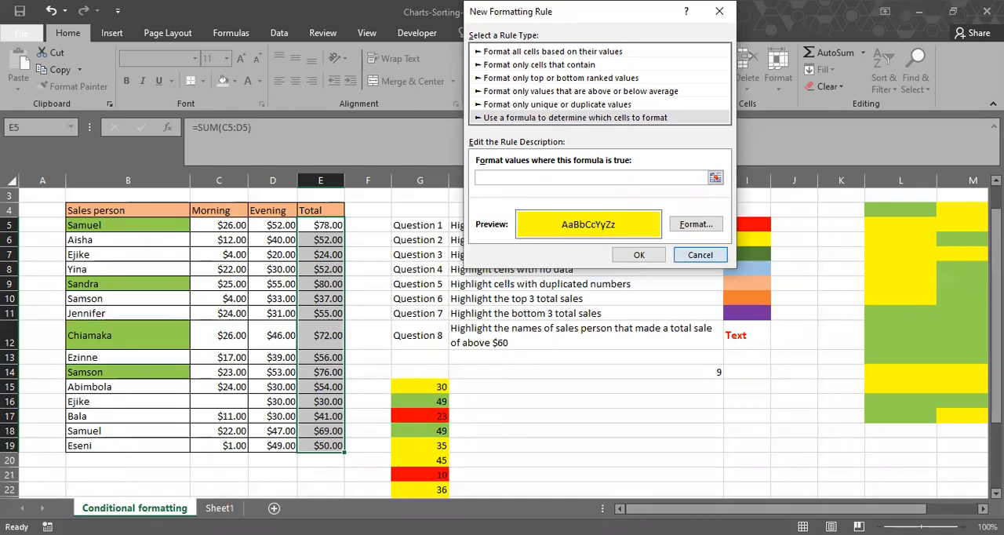
Start another new conditional formatting rule for the current selection of totals.
click(463, 86)
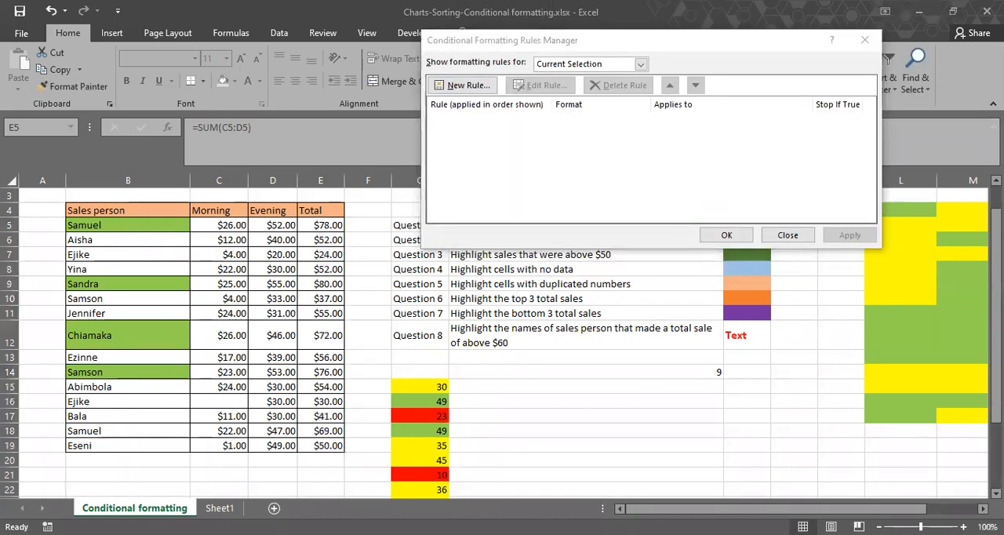
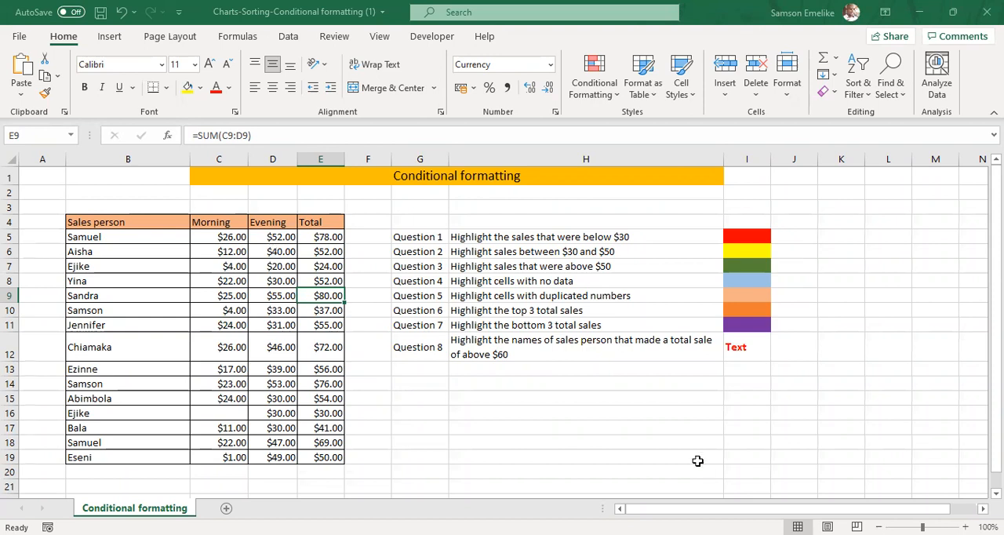
Start a new formatting rule for totals E5:E19 that formats only cells whose value is between two limits.
drag(324, 236, 324, 453)
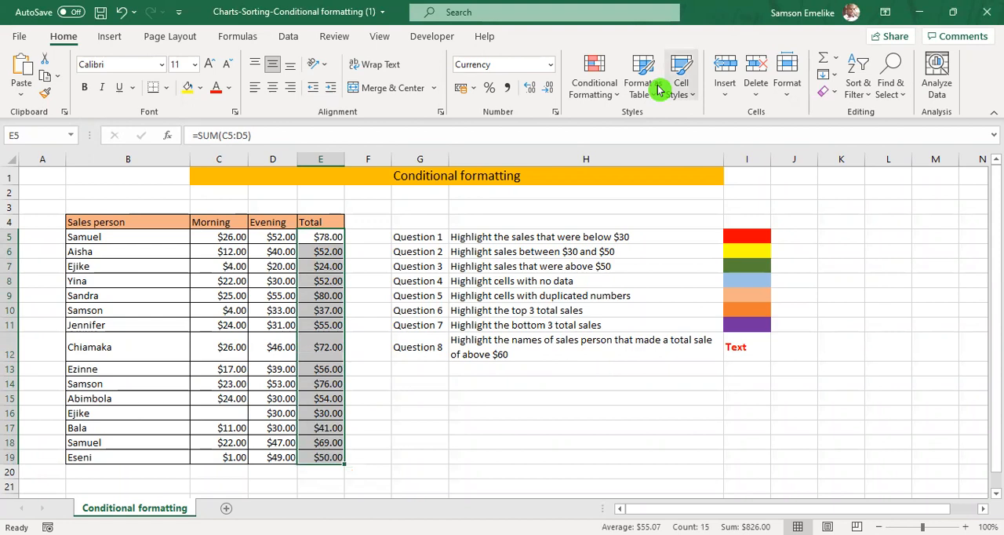
click(319, 238)
key(ctrl+shift+Down)
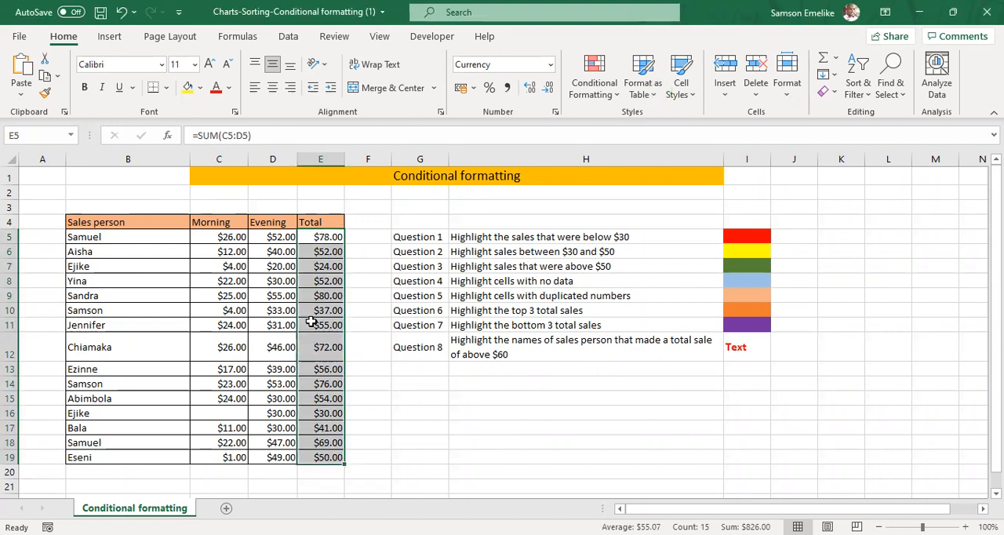
click(594, 76)
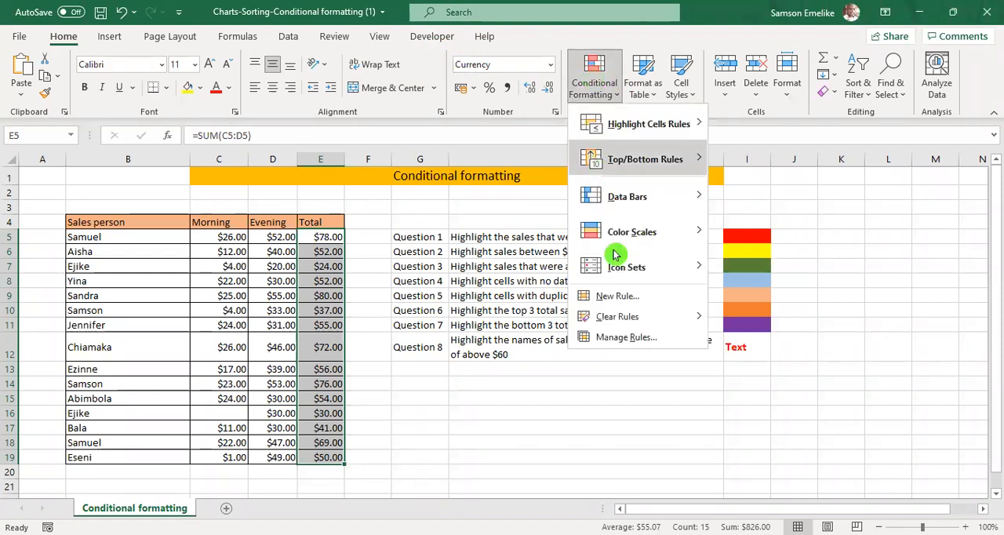
click(618, 337)
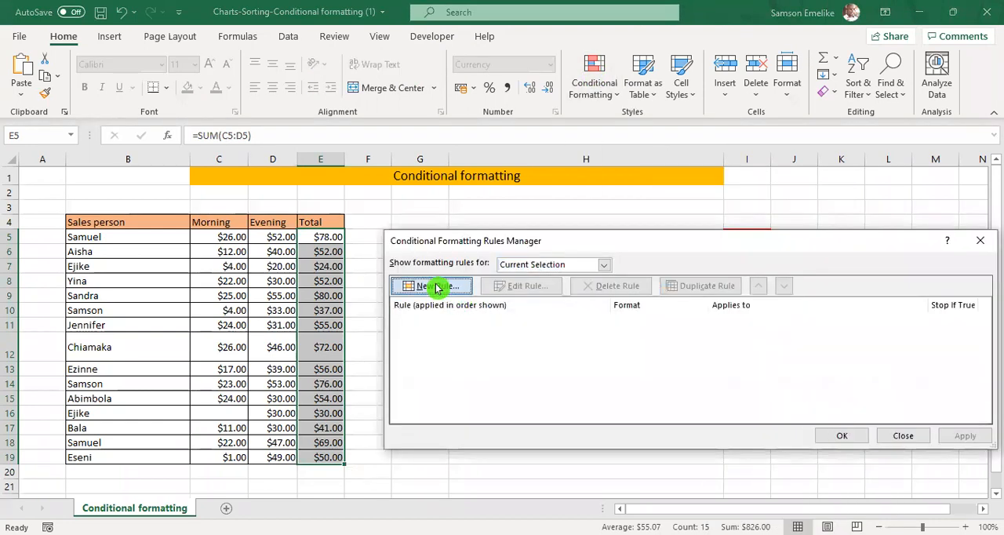
click(437, 286)
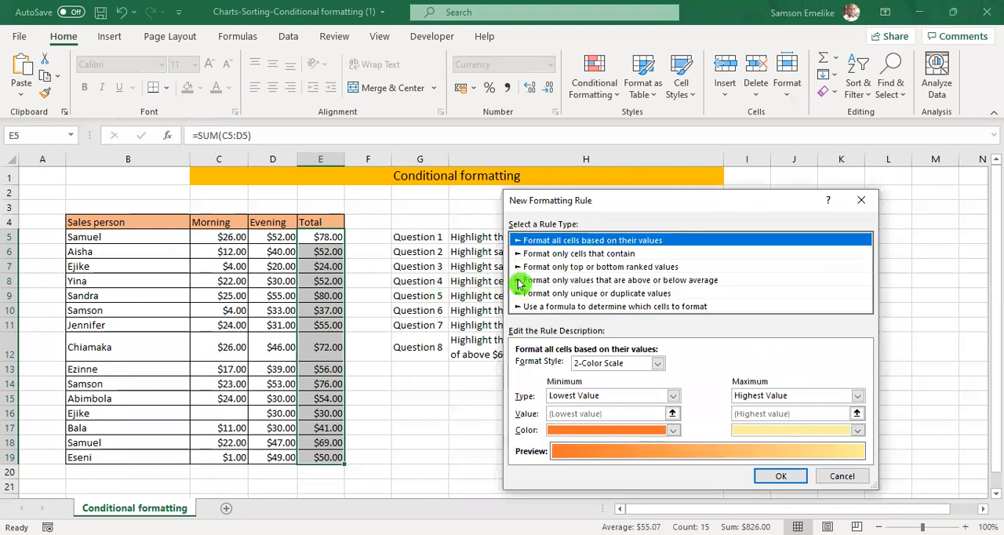
click(585, 256)
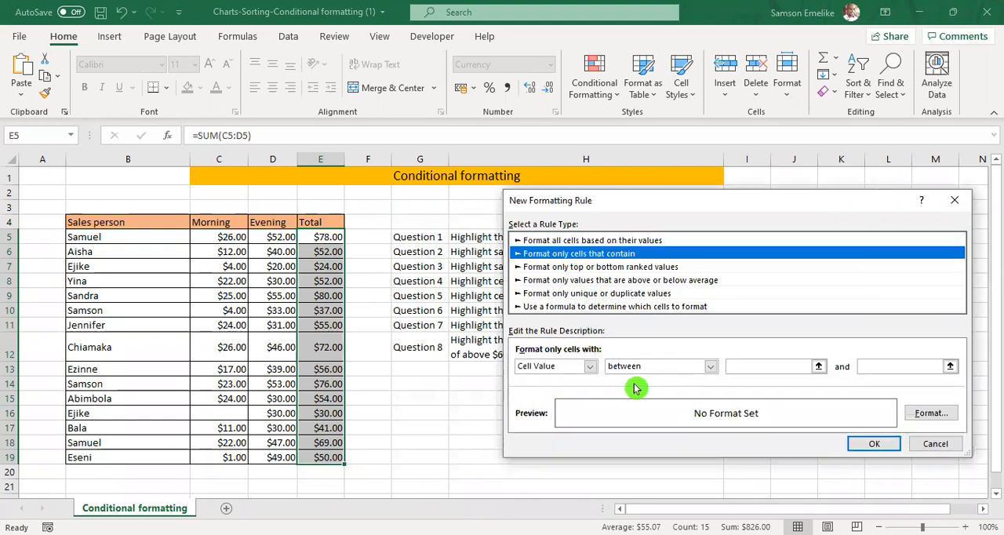
click(711, 368)
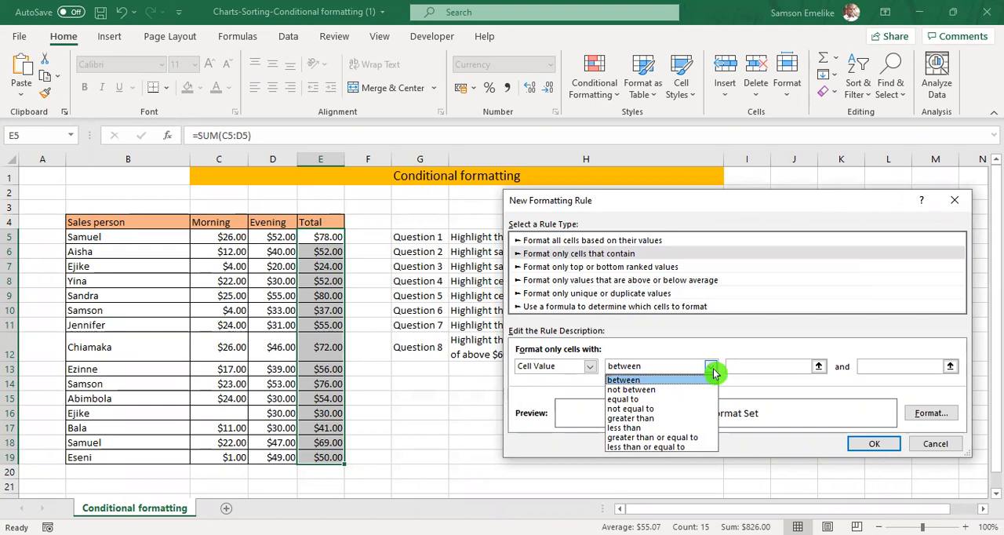
click(713, 368)
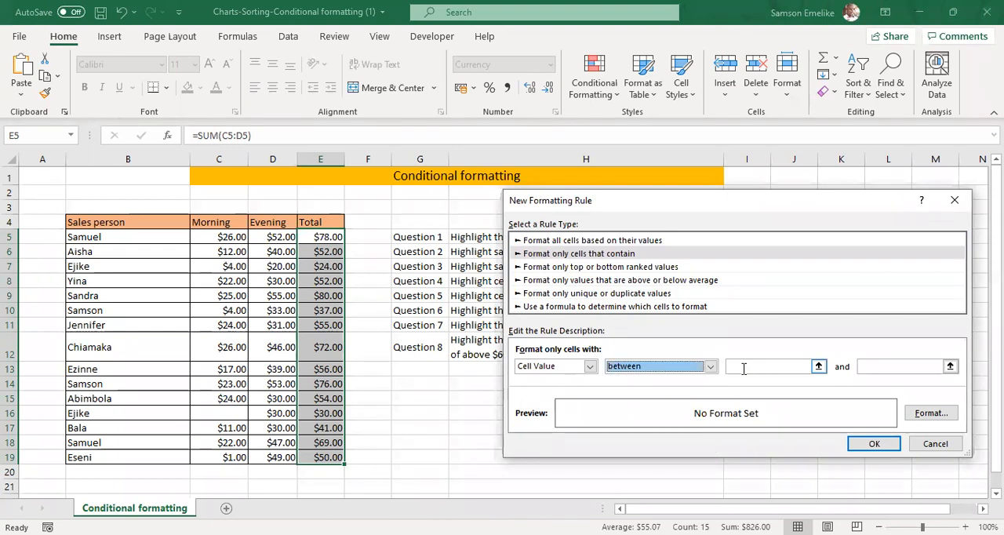
Set the rule's lower limit to 30 and its upper limit to 80.
click(741, 367)
text(30)
click(852, 368)
click(870, 366)
text(80)
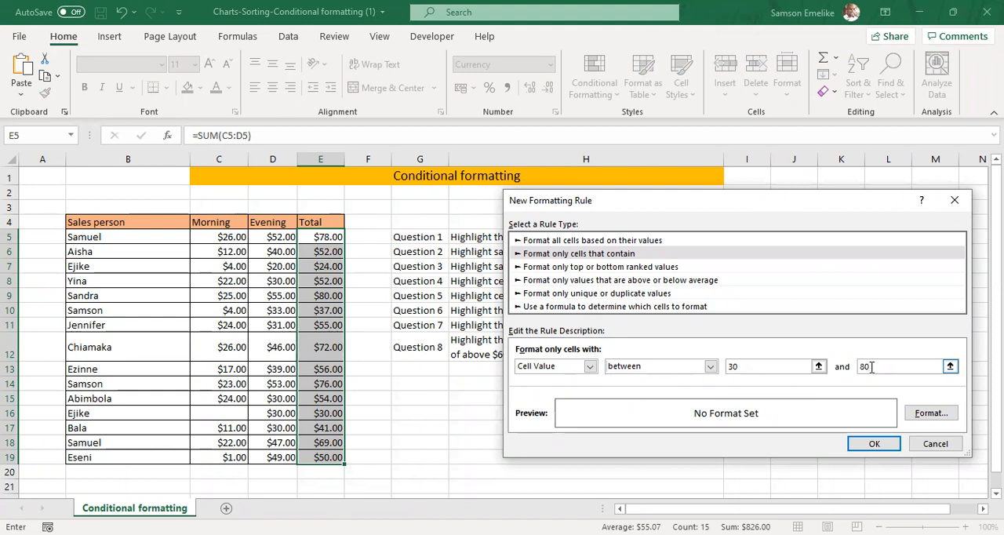
Give the rule a yellow background fill and create it.
click(931, 414)
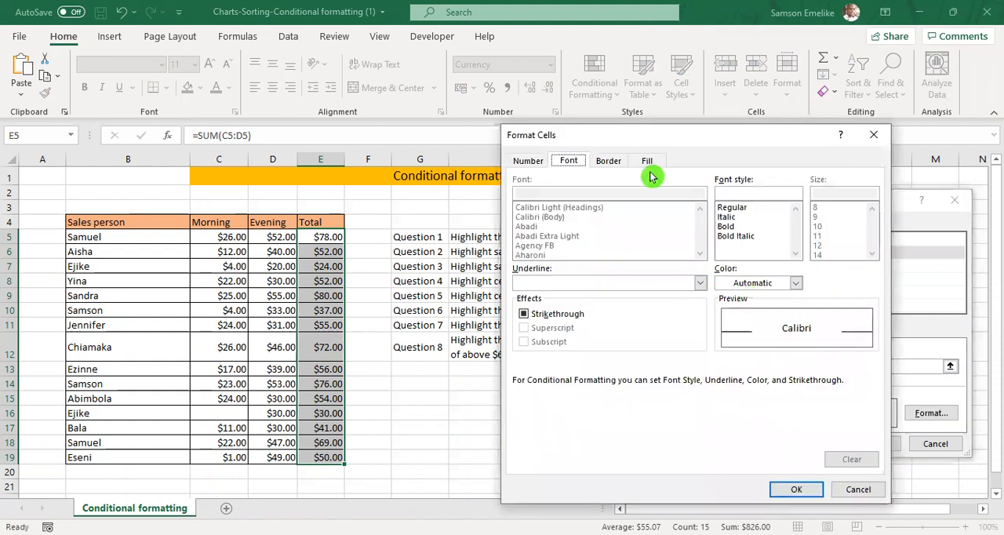
click(648, 161)
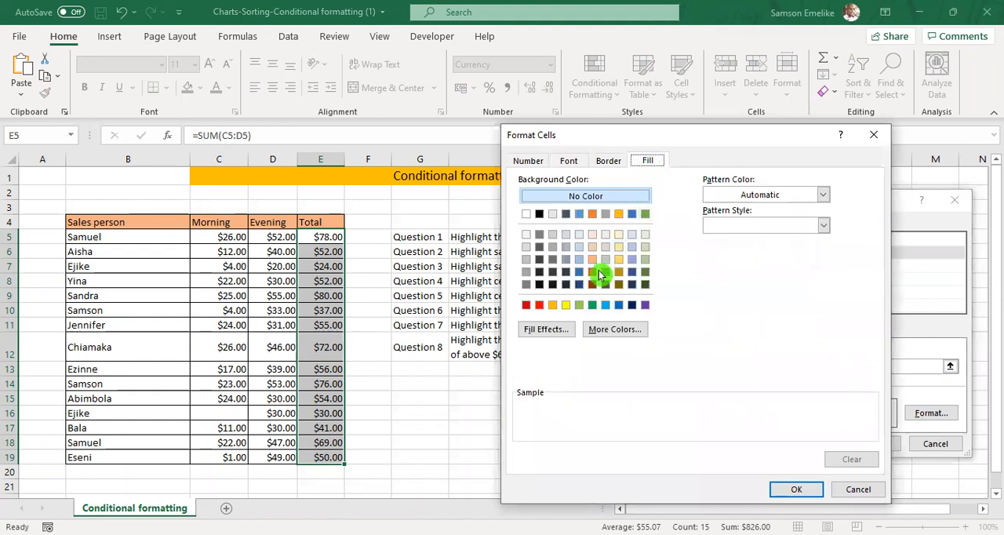
click(564, 303)
key(Return)
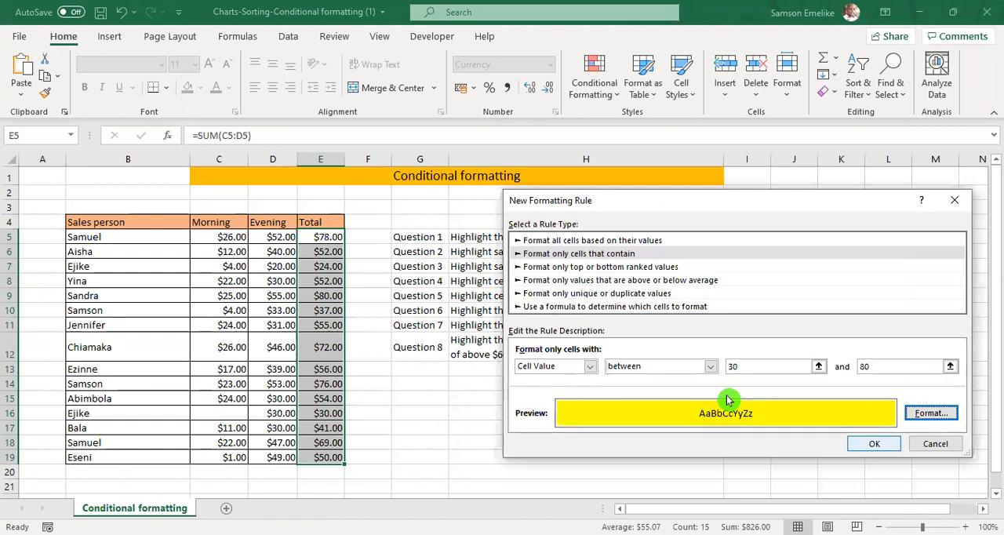
key(Return)
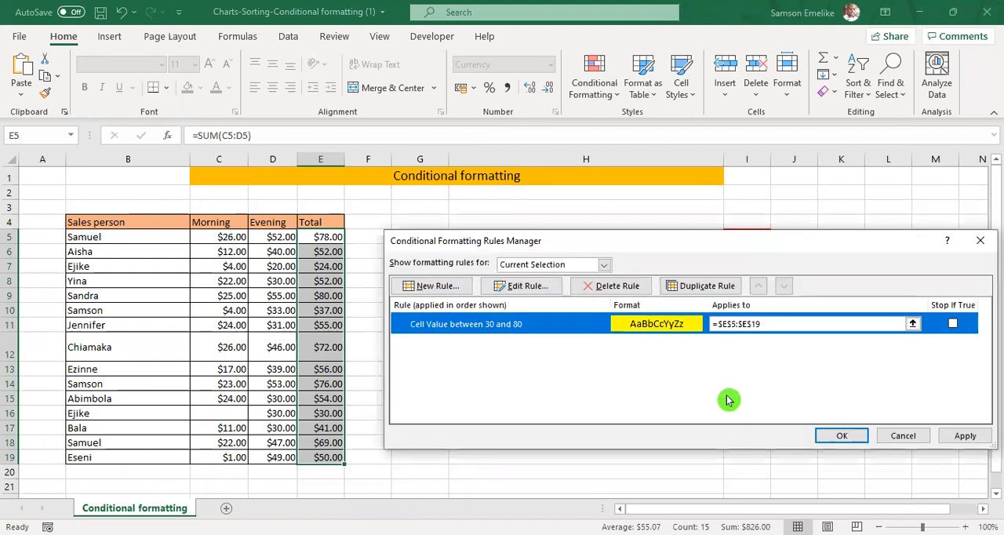
Change the range the rule applies to to =$B$5:$B$19, the sales person names, and save it.
click(730, 323)
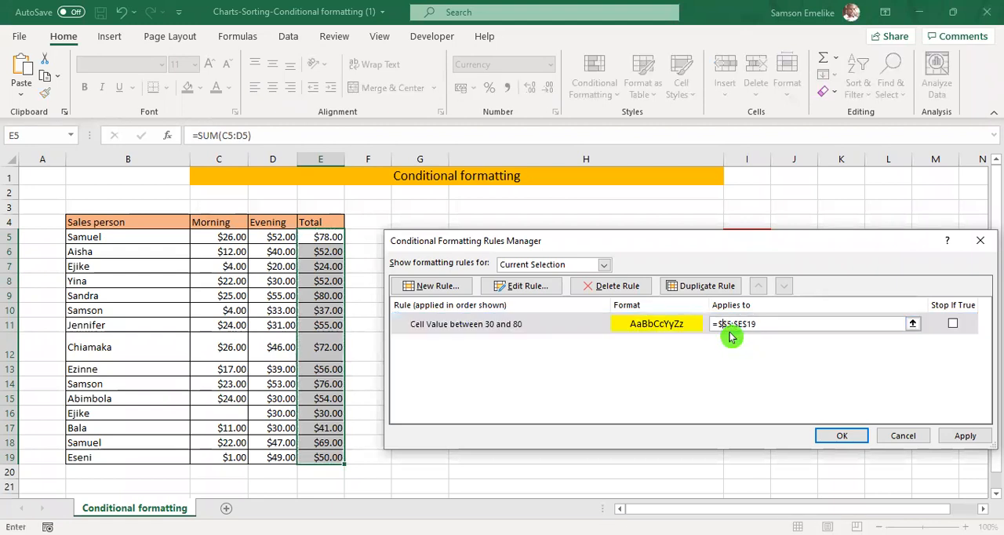
click(749, 323)
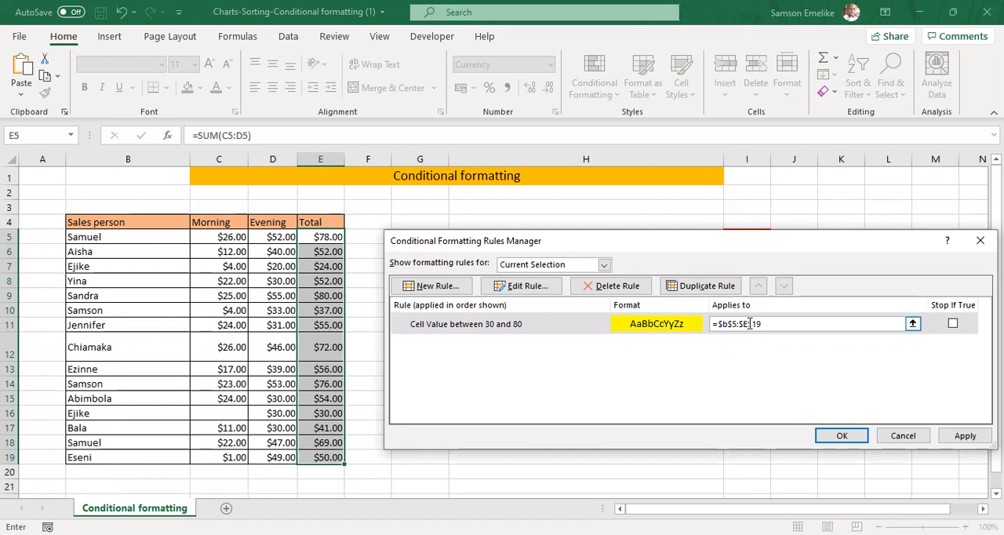
key(BackSpace)
text(b)
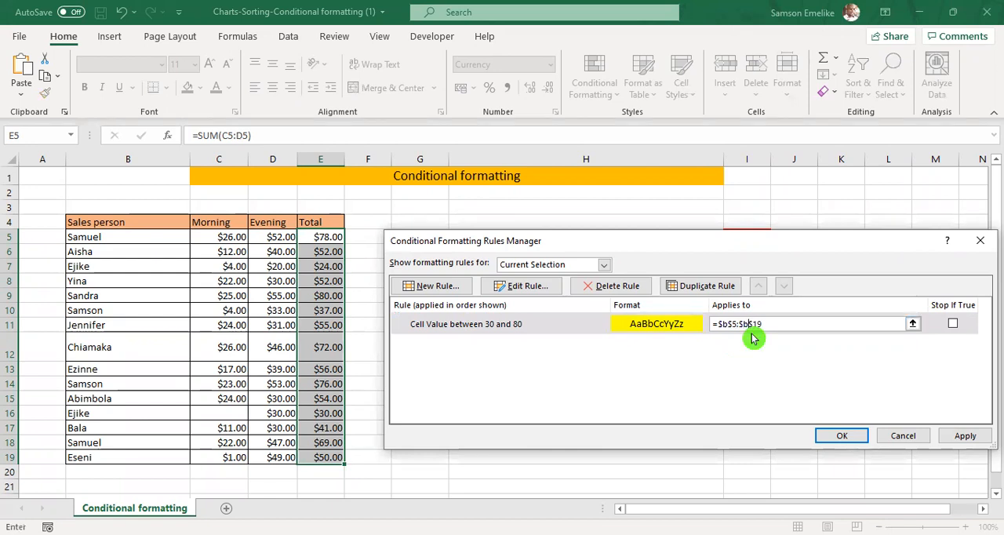
click(873, 409)
key(Return)
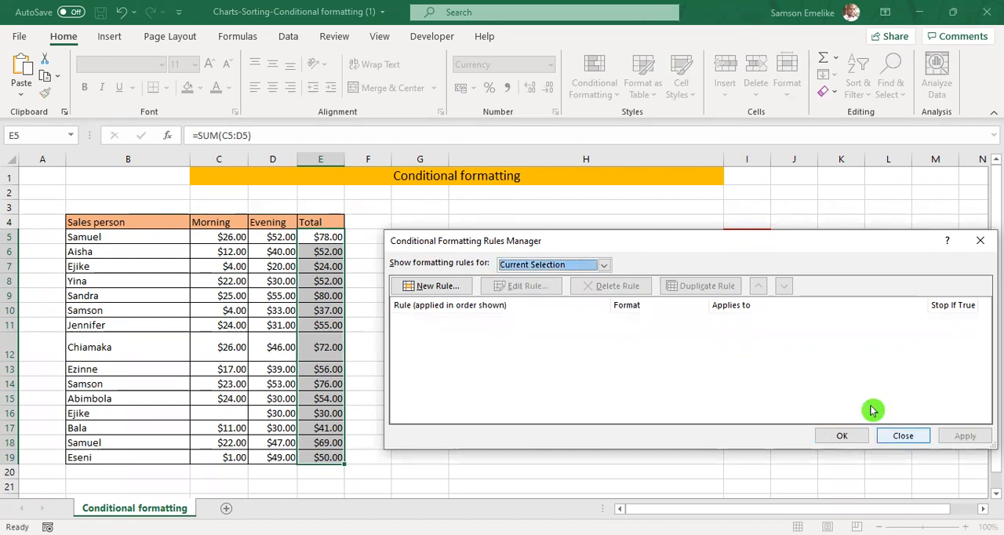
key(Return)
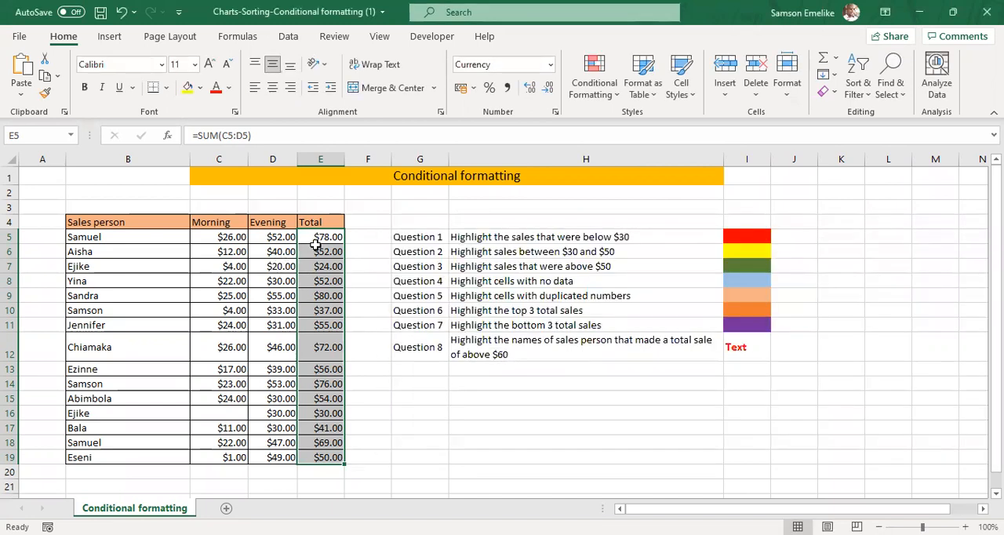
List the conditional formatting rules for This Worksheet and examine the settings of the yellow 30-to-80 rule without changing them.
click(599, 81)
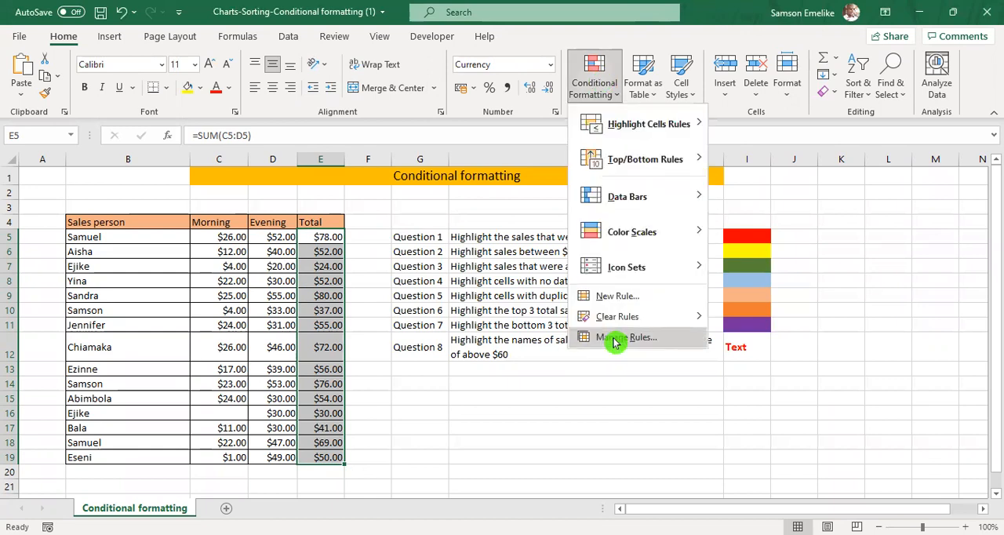
click(615, 339)
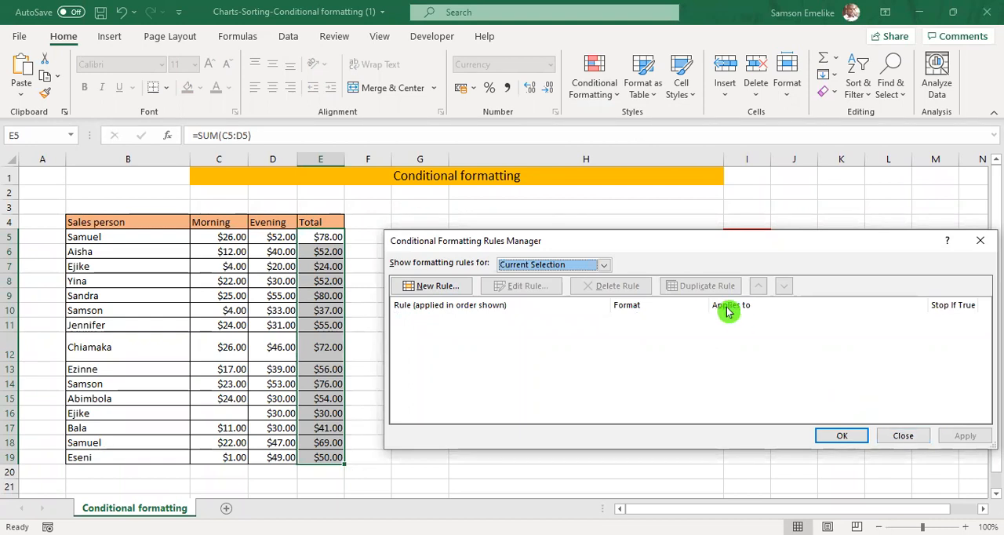
click(605, 267)
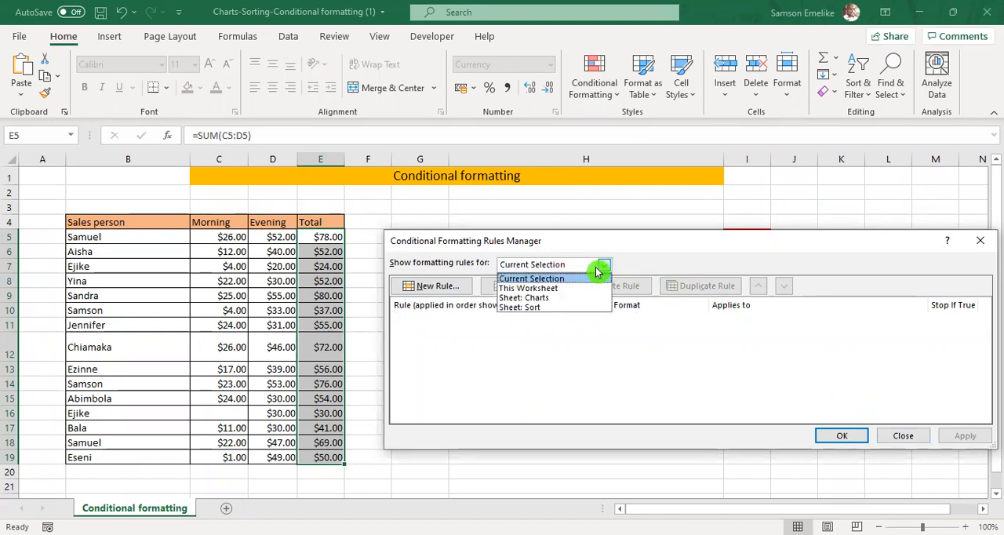
click(548, 290)
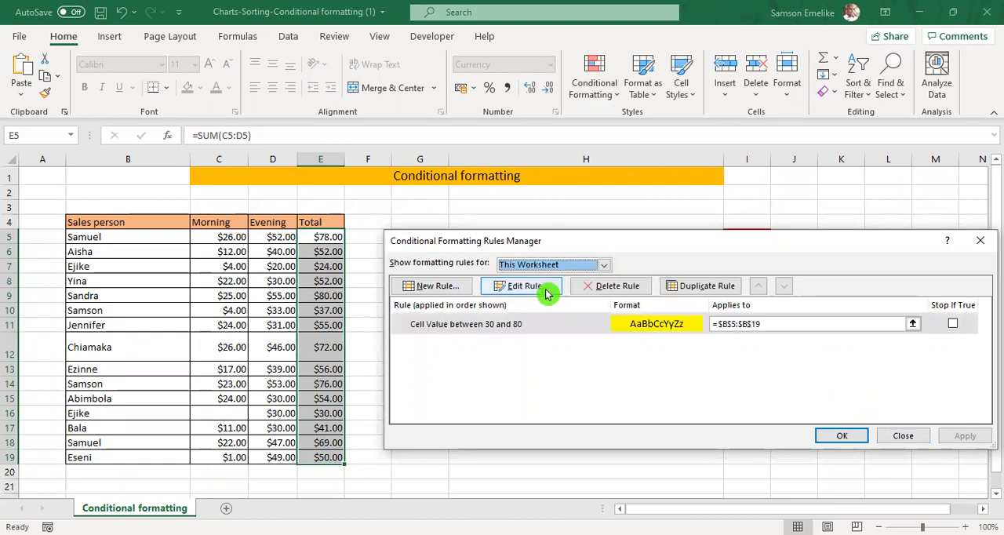
click(486, 328)
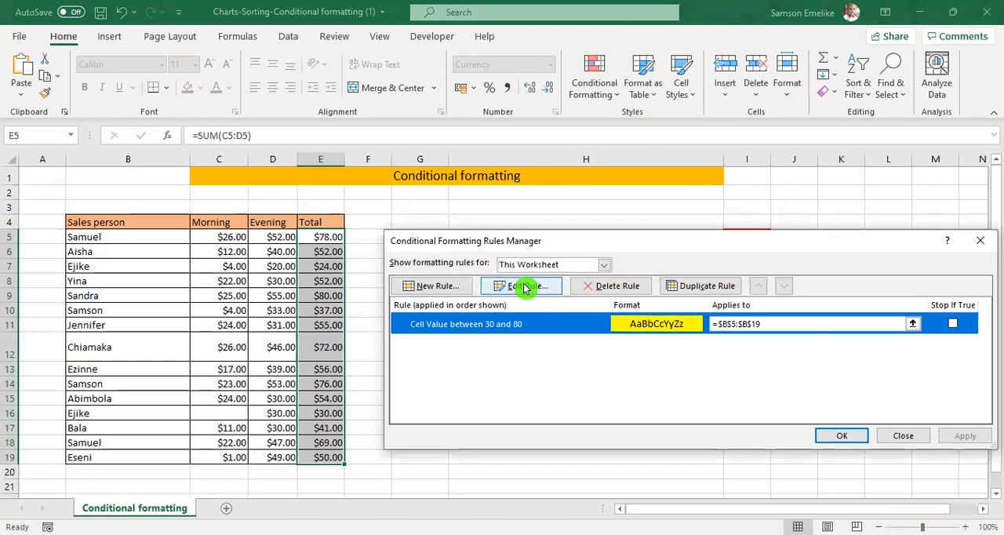
click(525, 287)
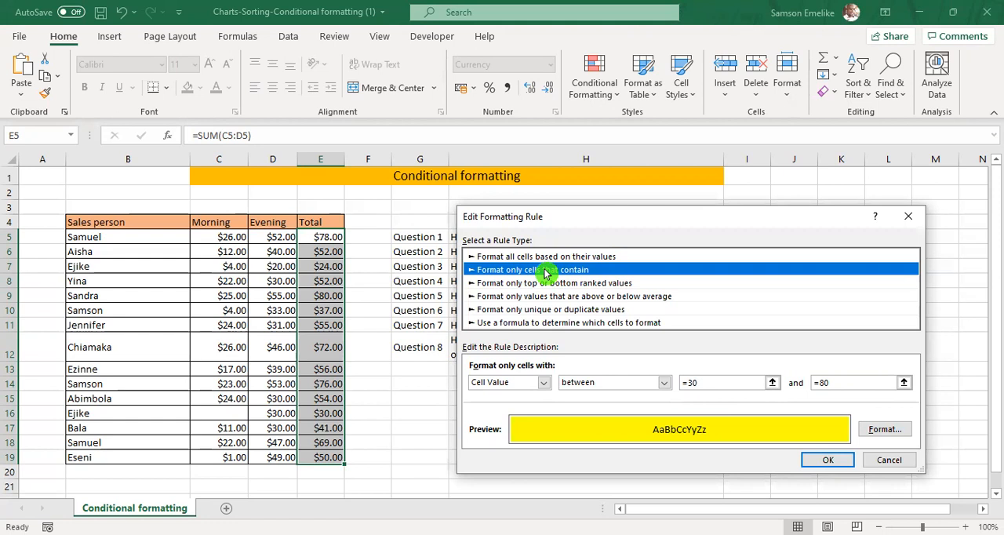
click(820, 380)
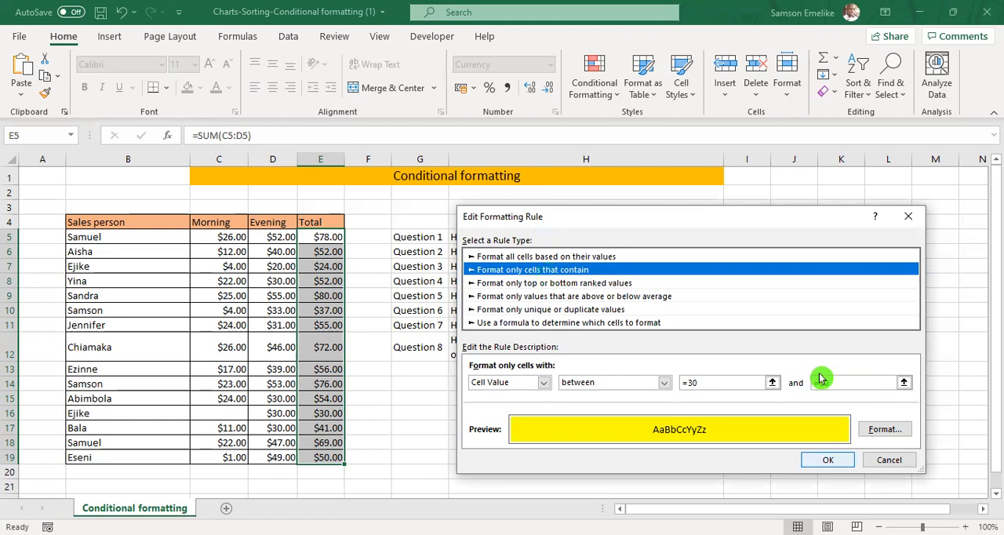
key(Return)
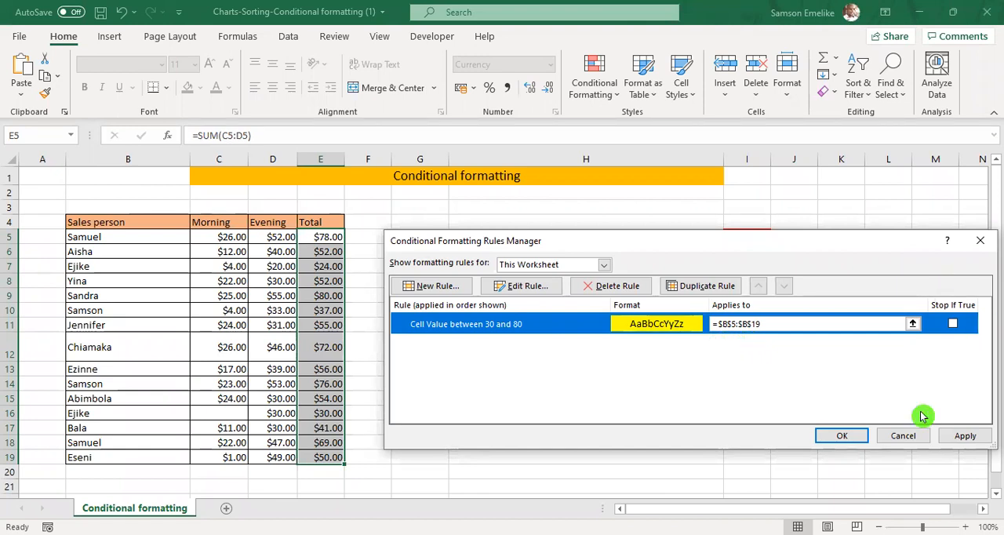
click(913, 434)
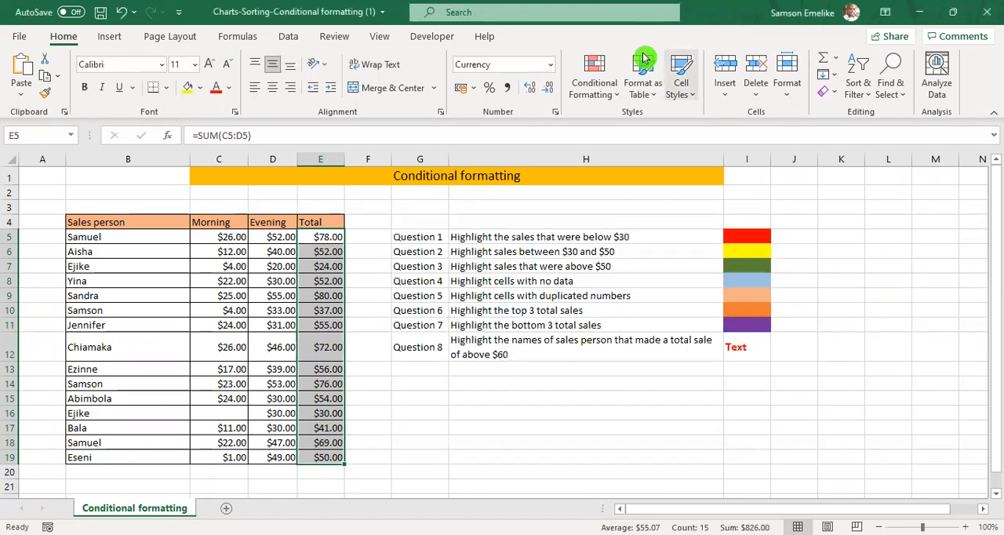
Clear the conditional formatting rules from the selected total cells E5:E19.
click(599, 75)
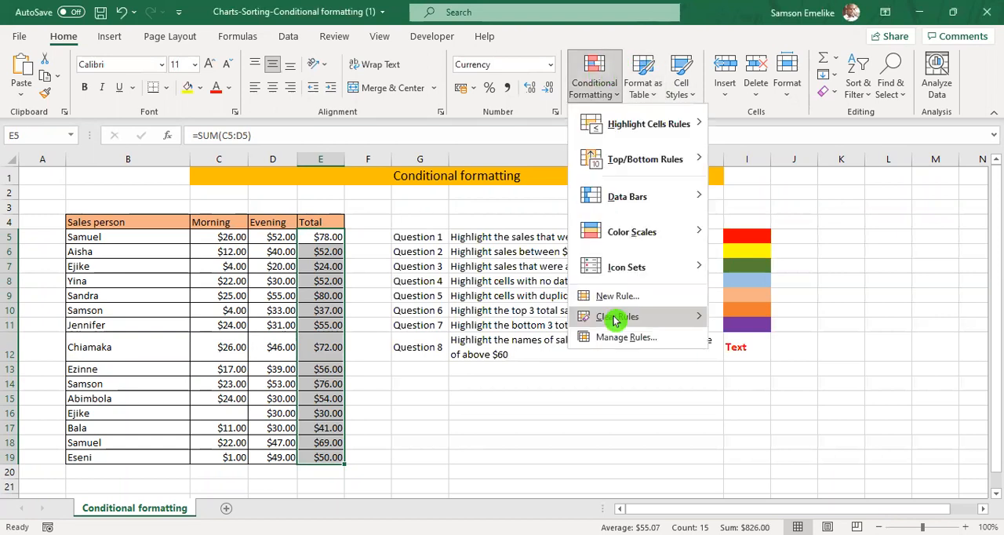
mouse_move(694, 321)
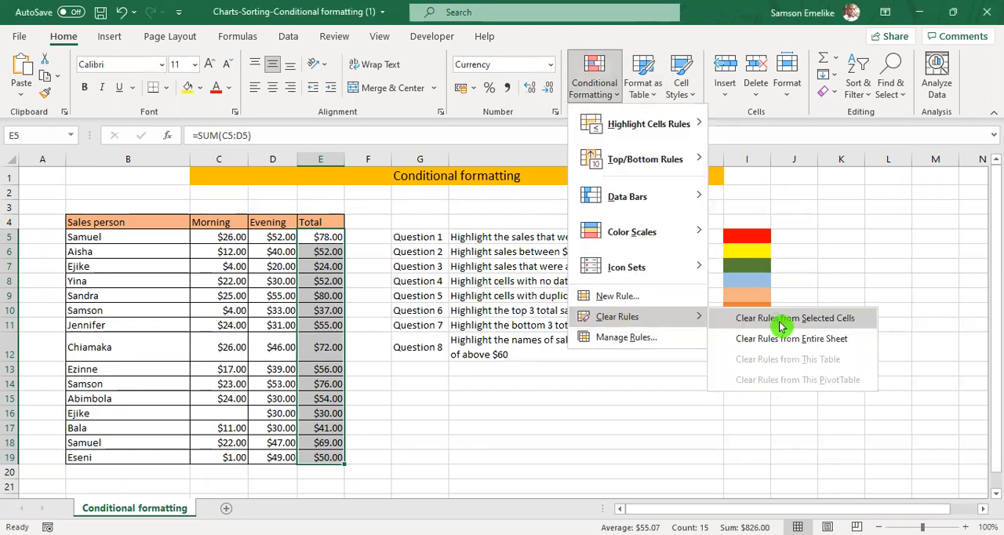
click(778, 318)
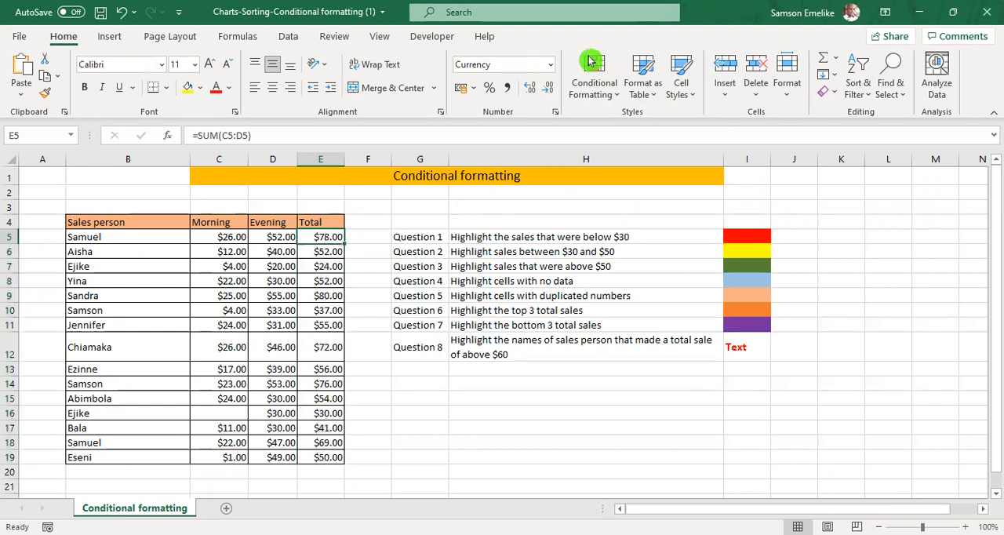
Start a new rule for cell E5 that formats only cells with a value between 30 and 80.
click(593, 71)
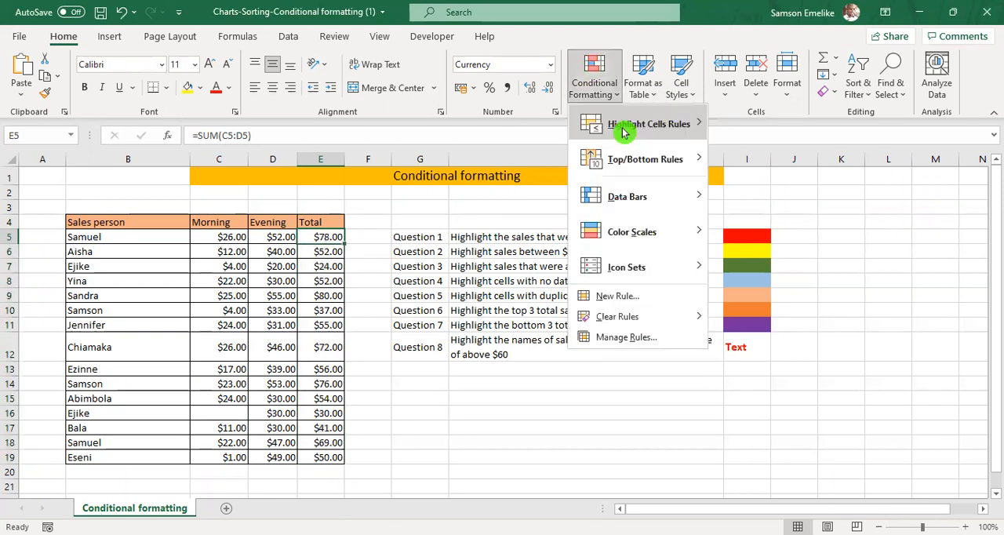
key(Return)
click(429, 287)
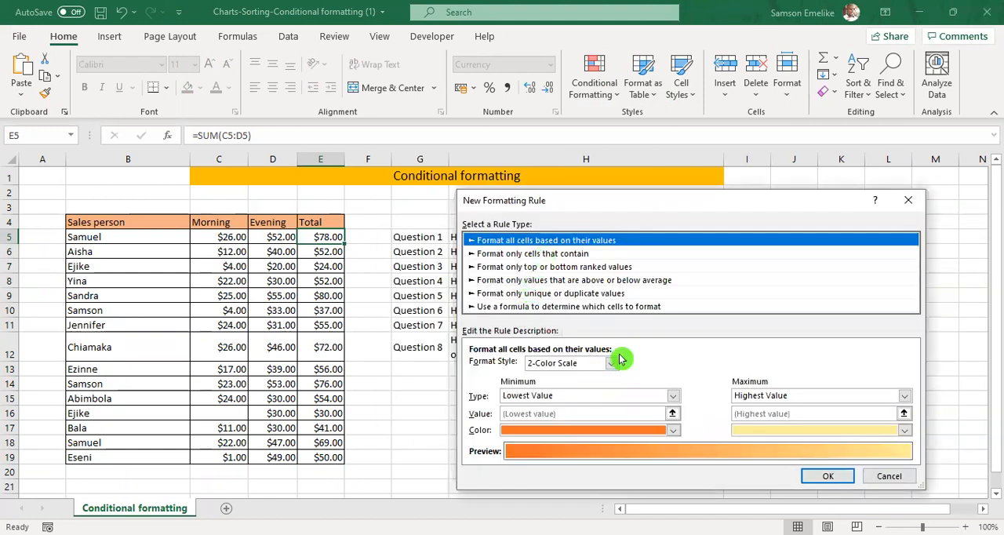
key(Down)
click(720, 367)
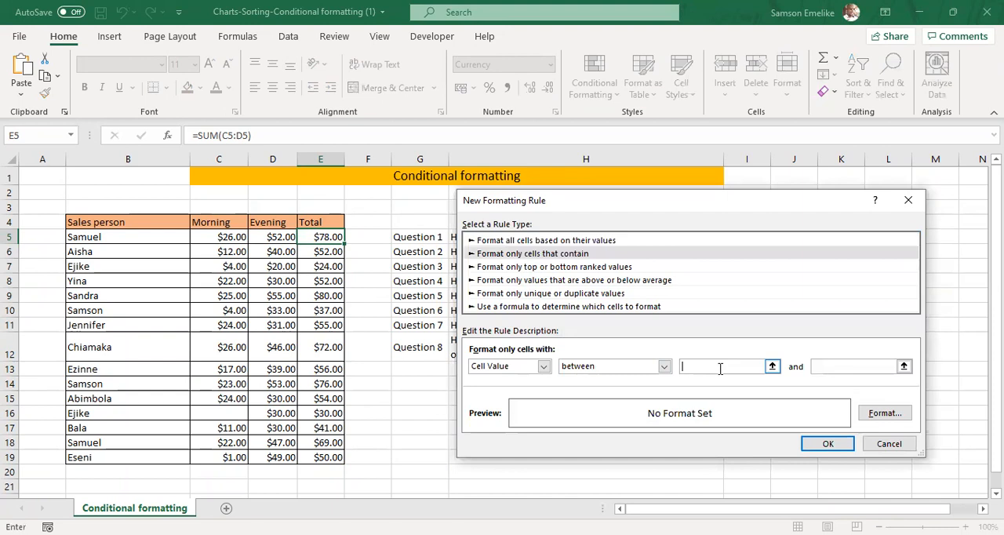
text(30)
key(Tab)
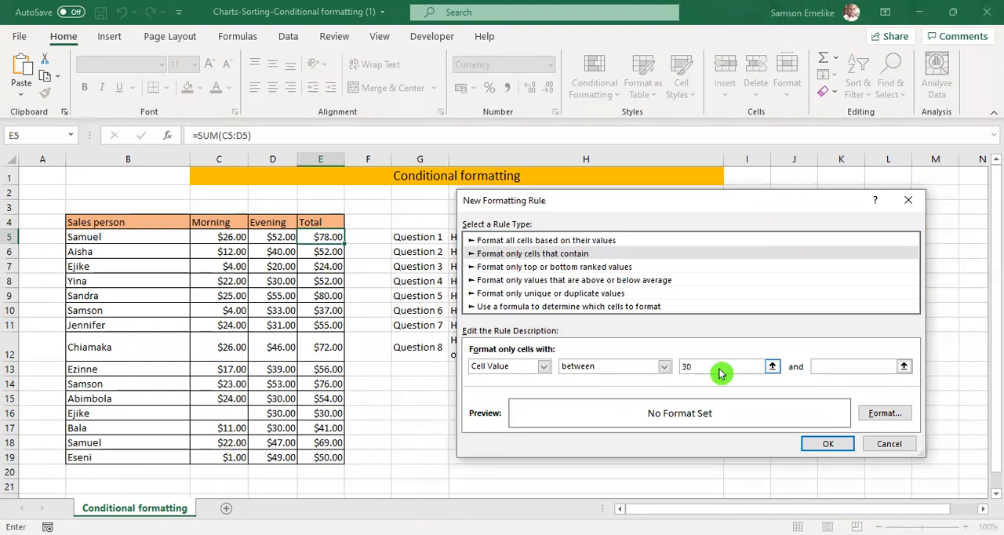
text(80)
key(Tab)
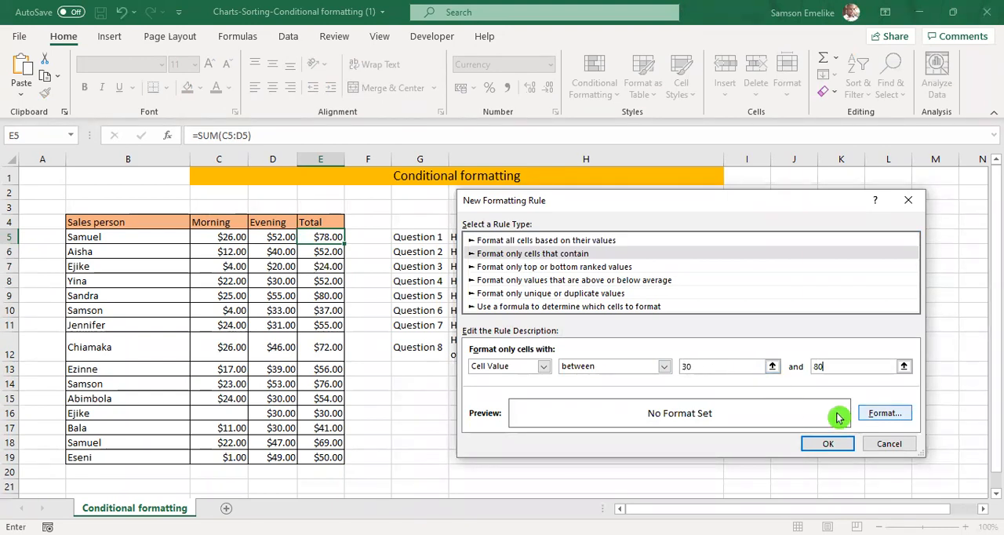
Give the new 30-to-80 rule a yellow fill and apply it to cell E5.
click(862, 414)
click(565, 304)
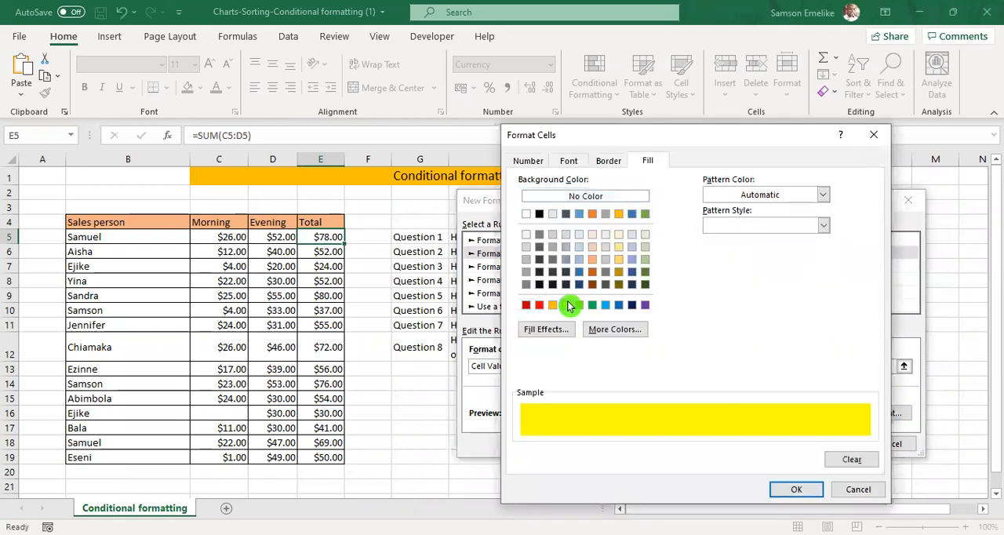
key(Return)
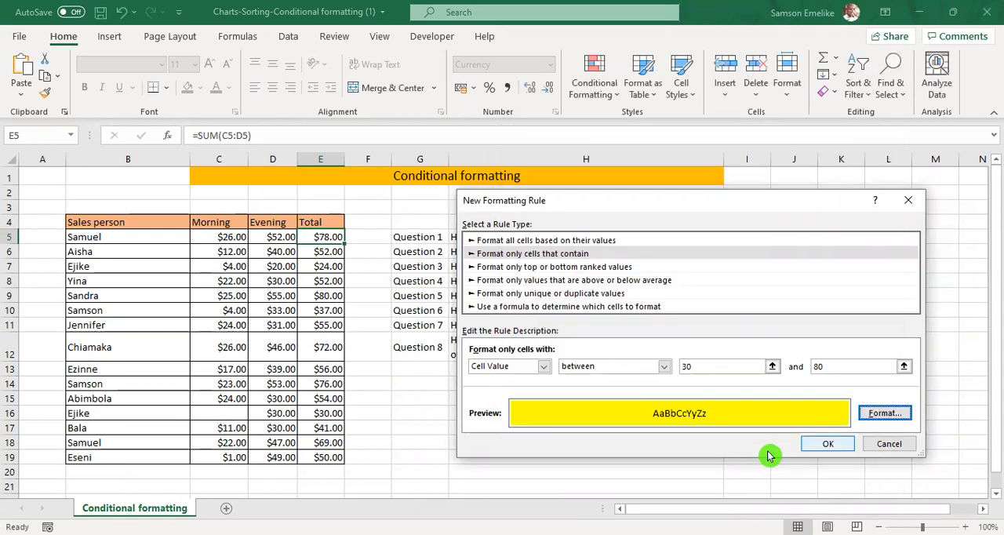
key(Return)
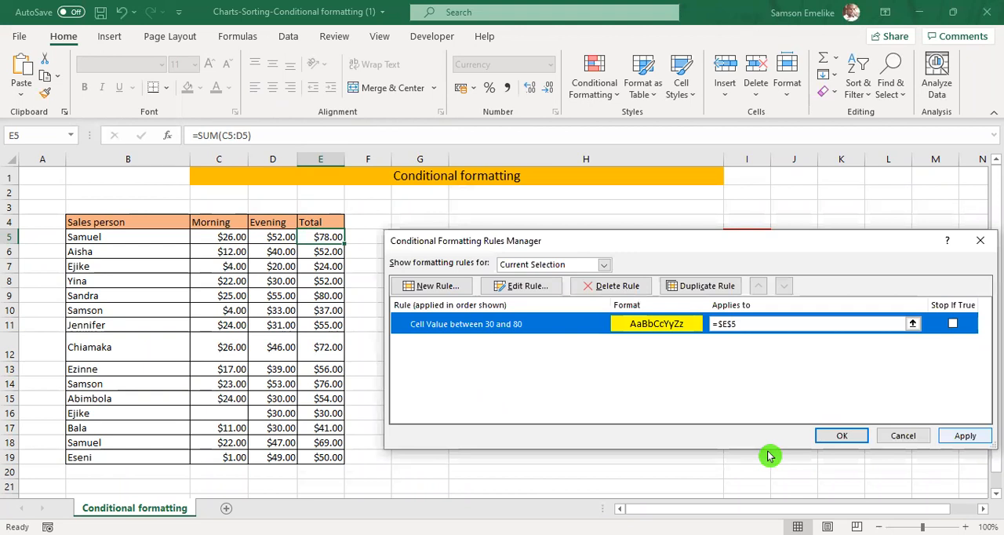
key(alt+a)
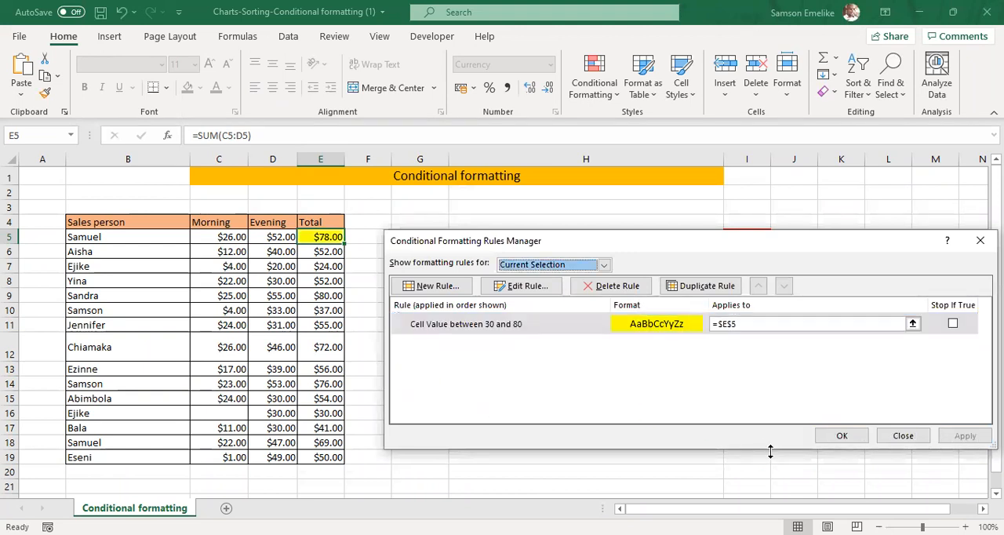
Change the range the yellow rule applies to from the total cell to =$B$5 and apply it.
click(729, 324)
key(BackSpace)
text(b)
click(965, 435)
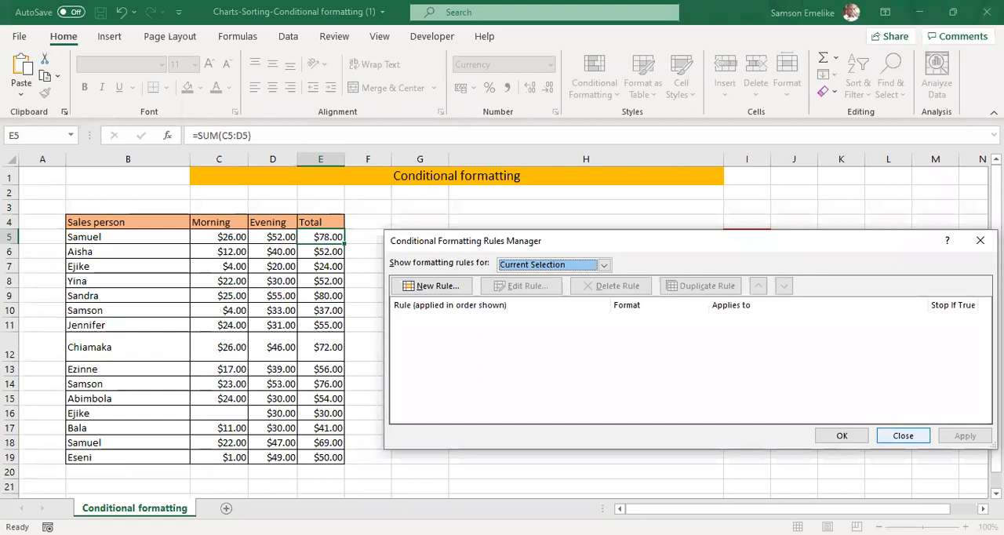
List the rules for This Worksheet and delete the one applied to =$B$5:$B$19, saving the change.
click(603, 265)
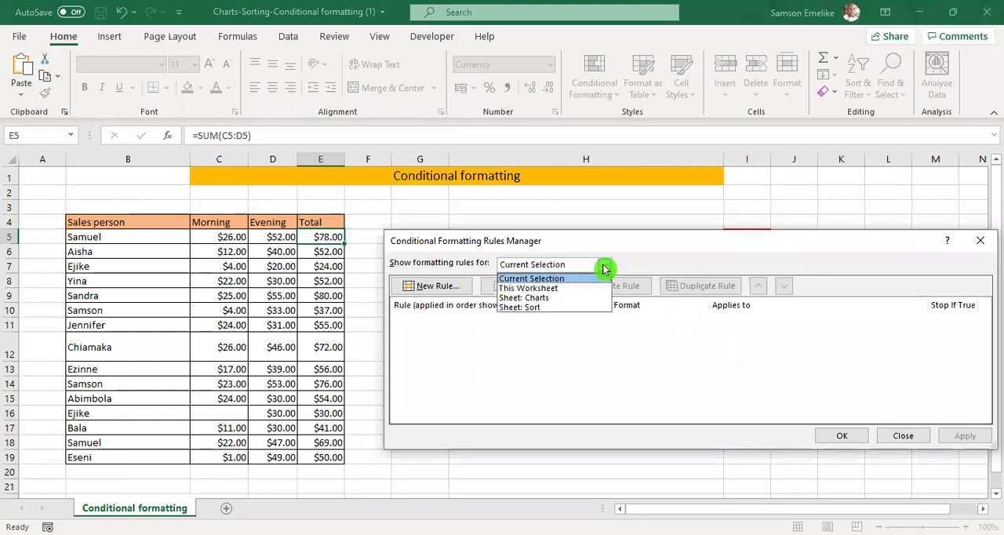
click(566, 288)
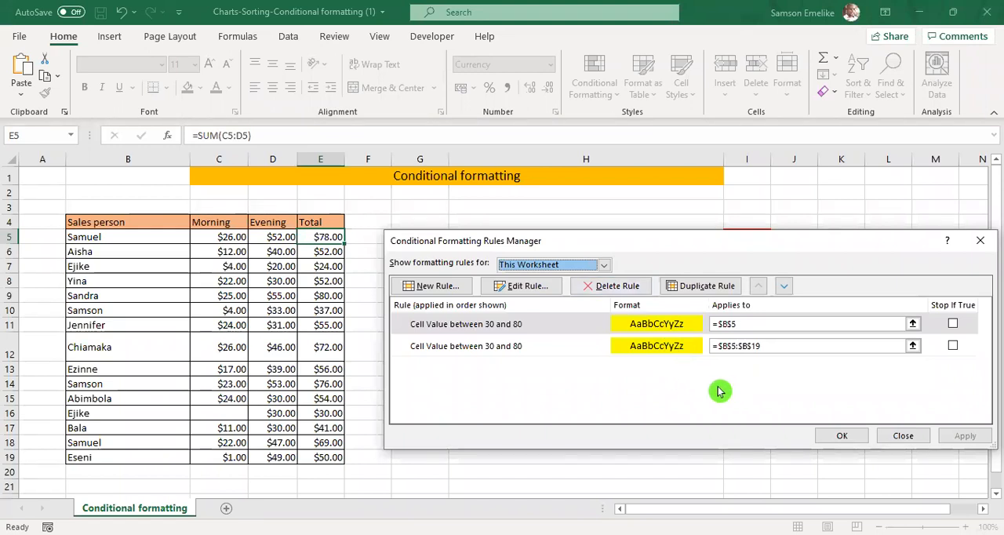
click(953, 346)
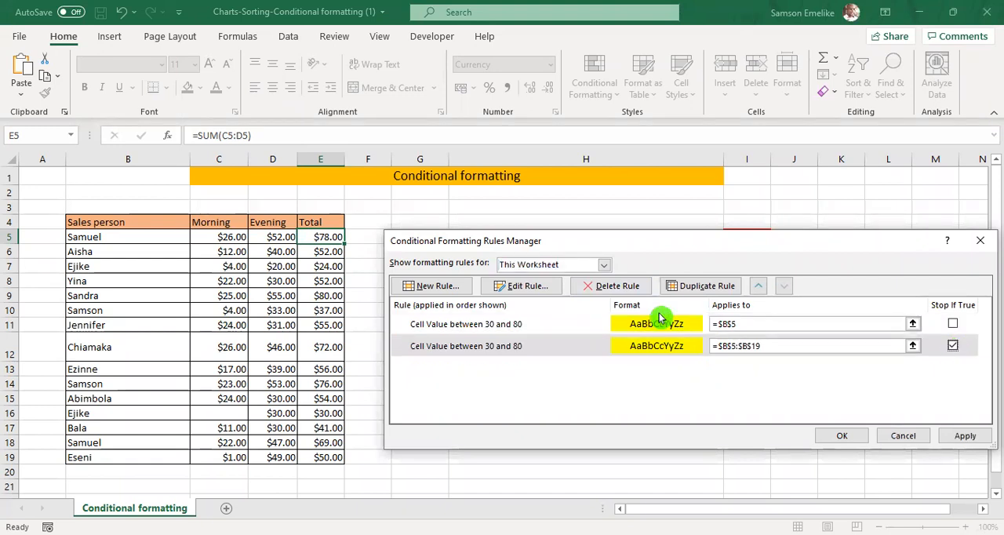
click(617, 286)
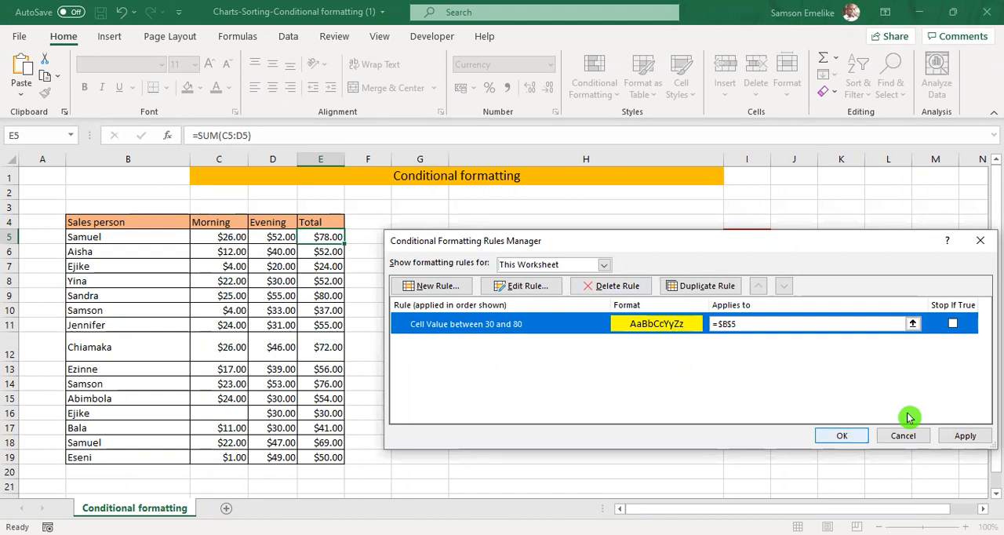
key(Return)
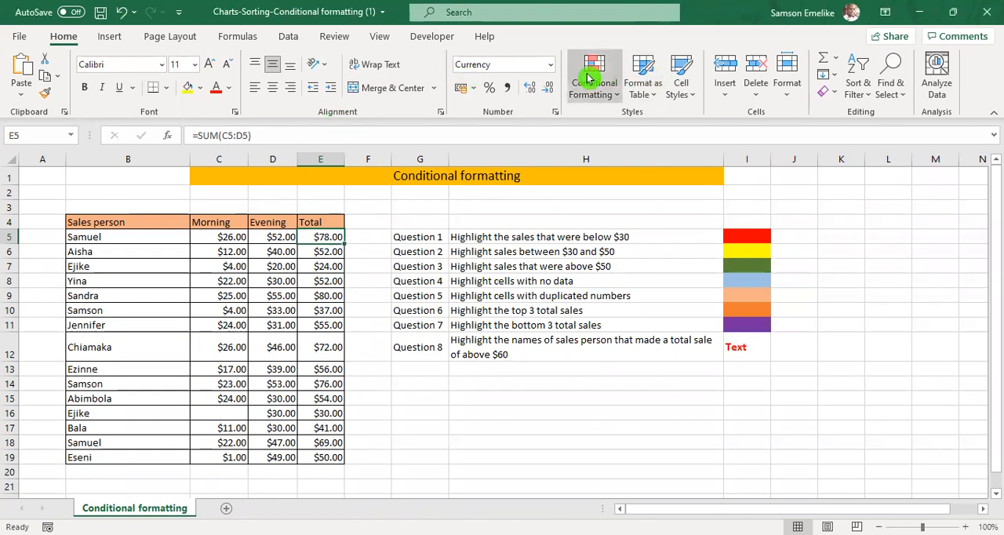
List the conditional formatting rules for This Worksheet and examine the settings of the rule applied to =$B$5 without changing them.
click(616, 343)
click(606, 268)
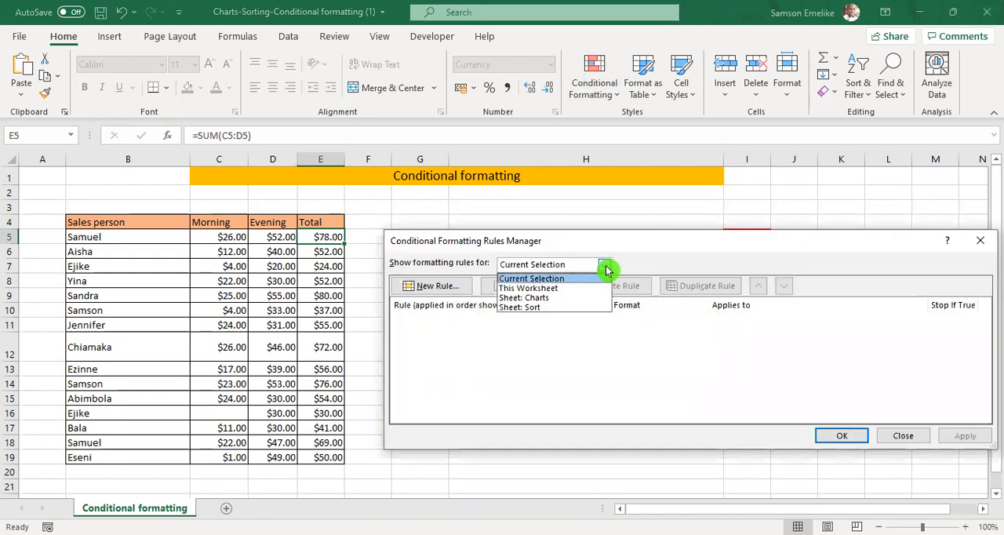
click(552, 289)
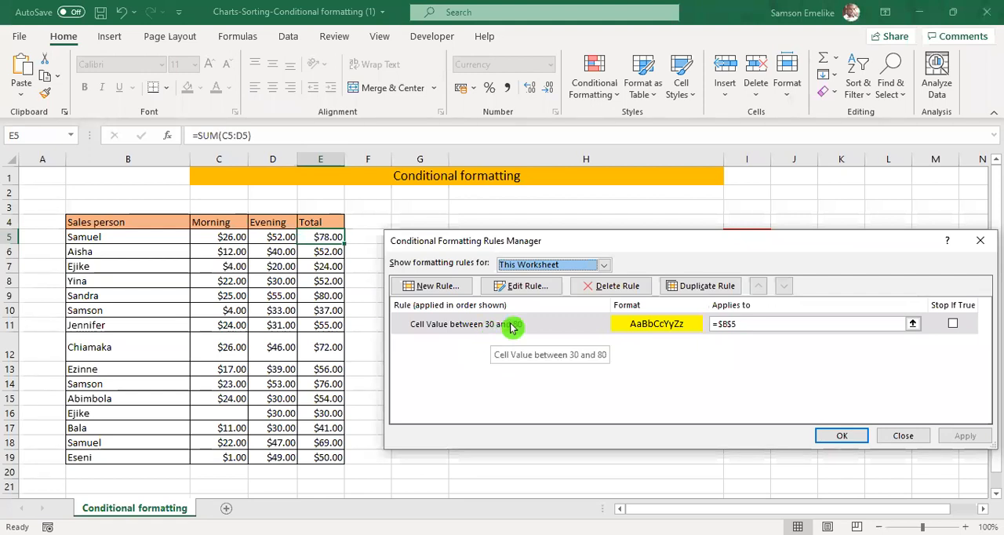
click(510, 328)
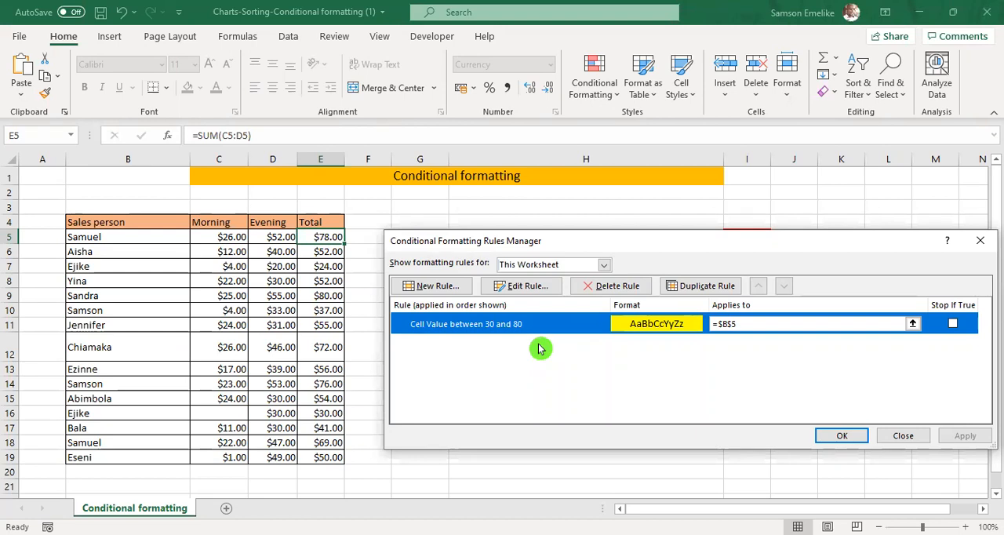
click(524, 287)
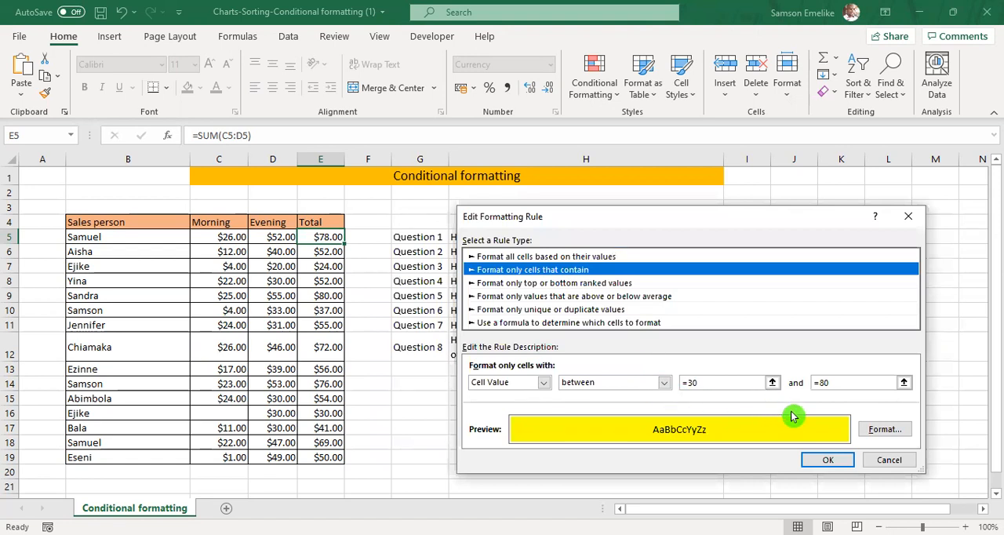
click(828, 461)
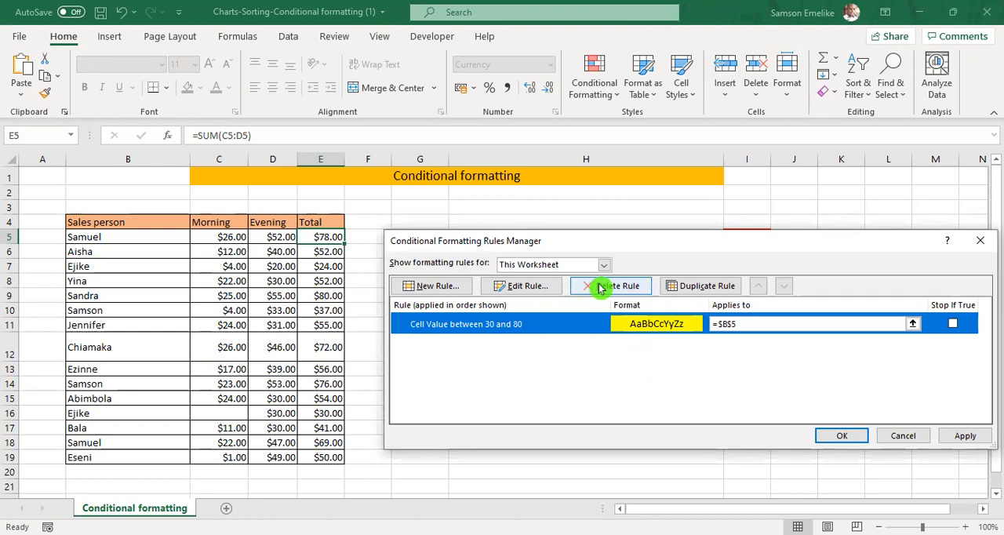
Start another new rule for cell E5 that formats only cells with a value between 30 and 80.
click(432, 289)
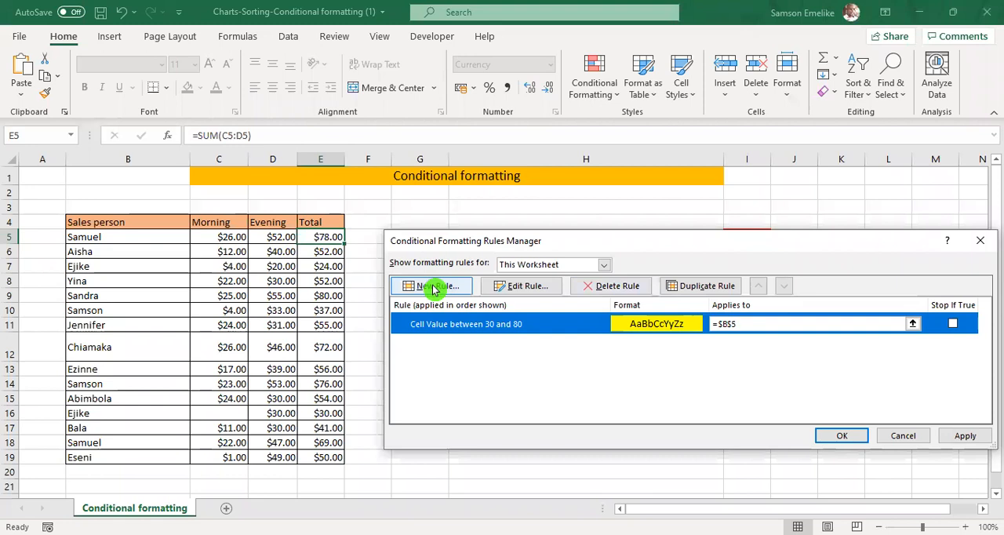
click(558, 258)
click(702, 367)
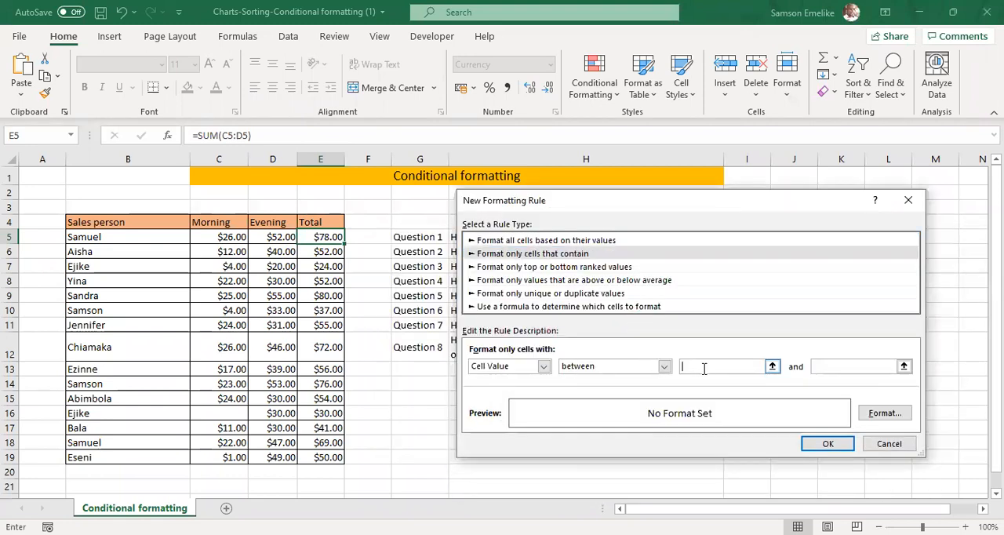
text(30)
key(Tab)
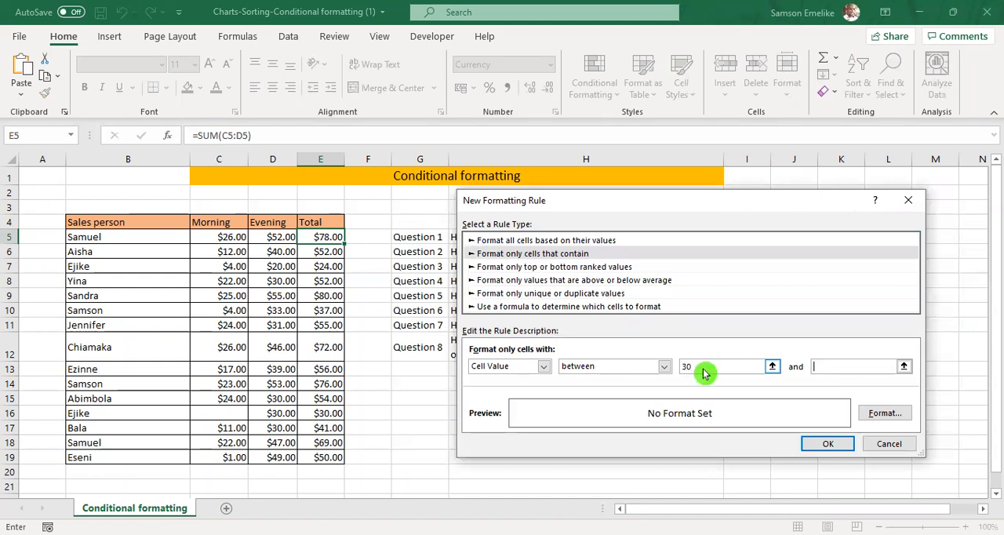
text(80)
key(Tab)
Set a green fill as the format of the new rule and add it to the rules.
click(870, 414)
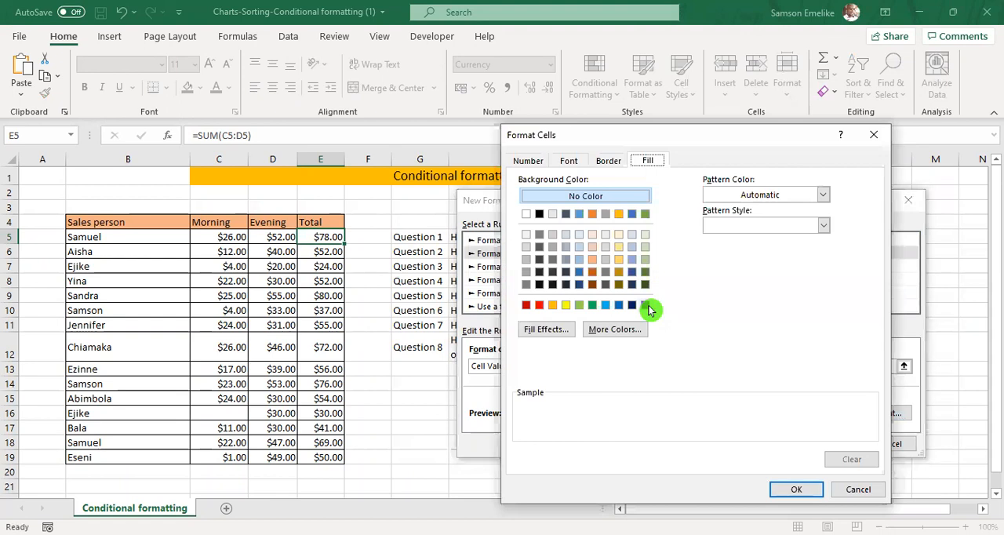
click(593, 305)
click(796, 490)
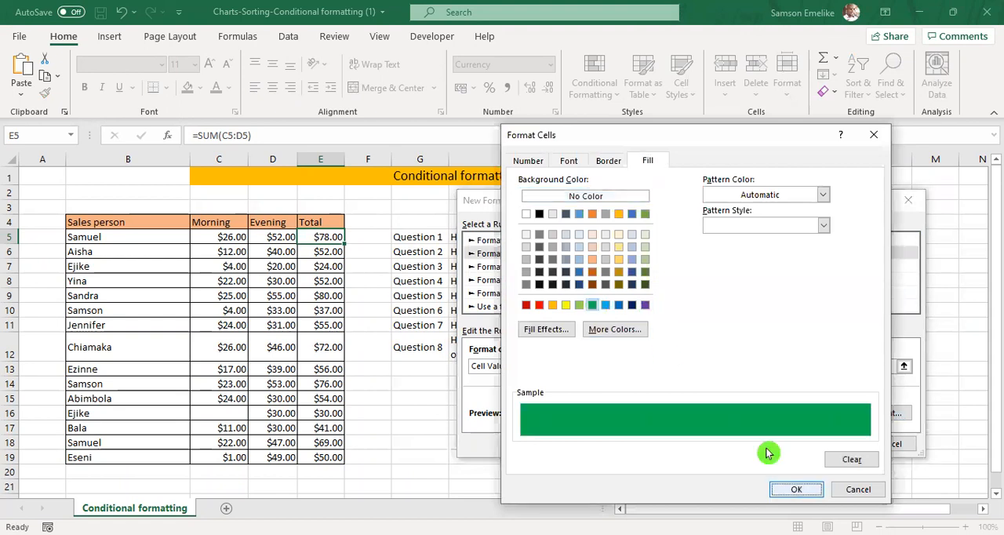
click(816, 444)
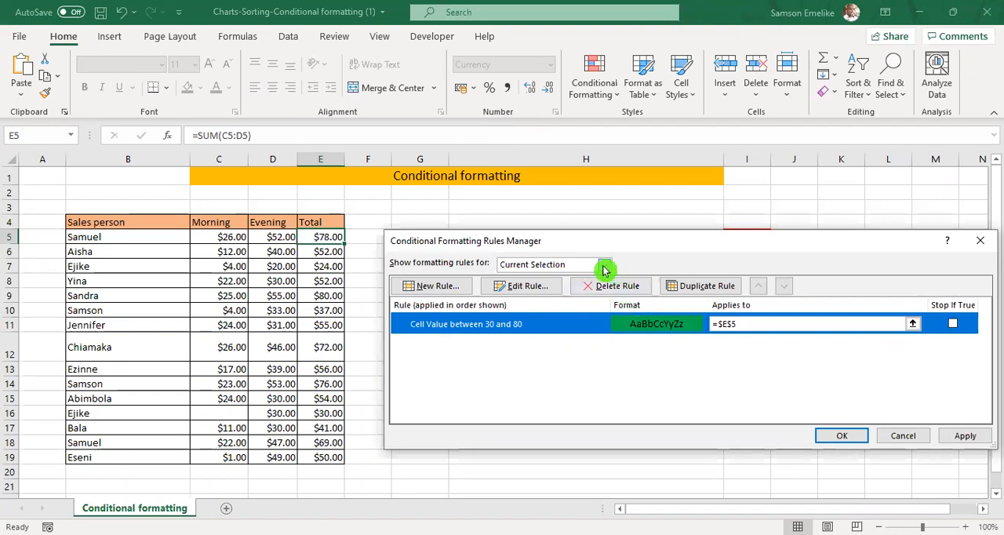
Delete the yellow rule applied to =$B$5 from the This Worksheet rules and apply the remaining green rule.
click(605, 266)
click(567, 286)
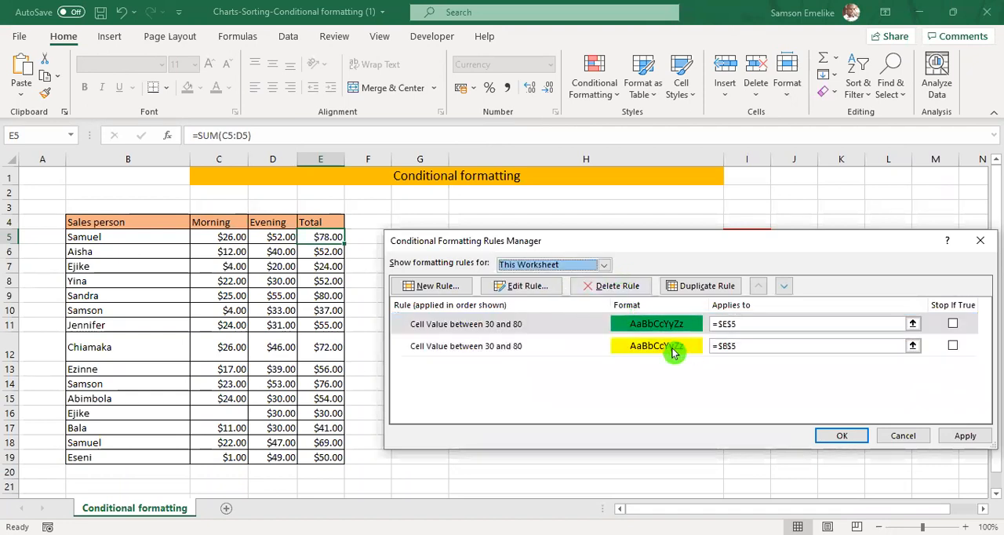
click(952, 345)
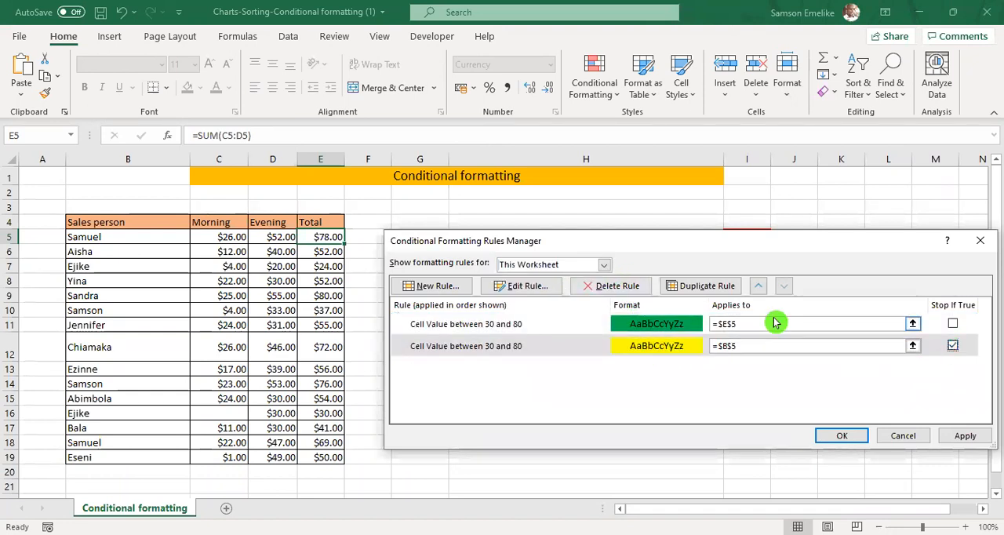
click(611, 286)
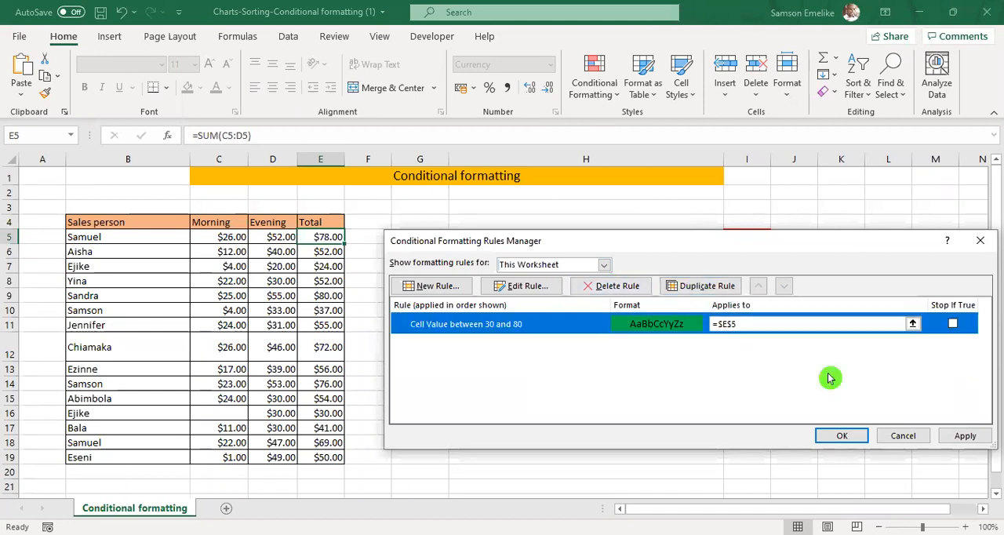
key(alt+a)
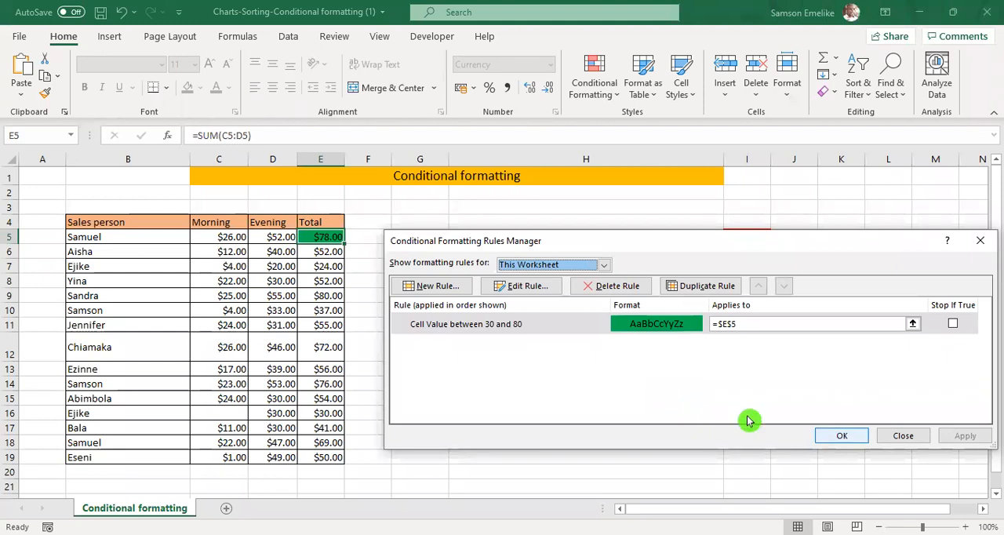
click(841, 435)
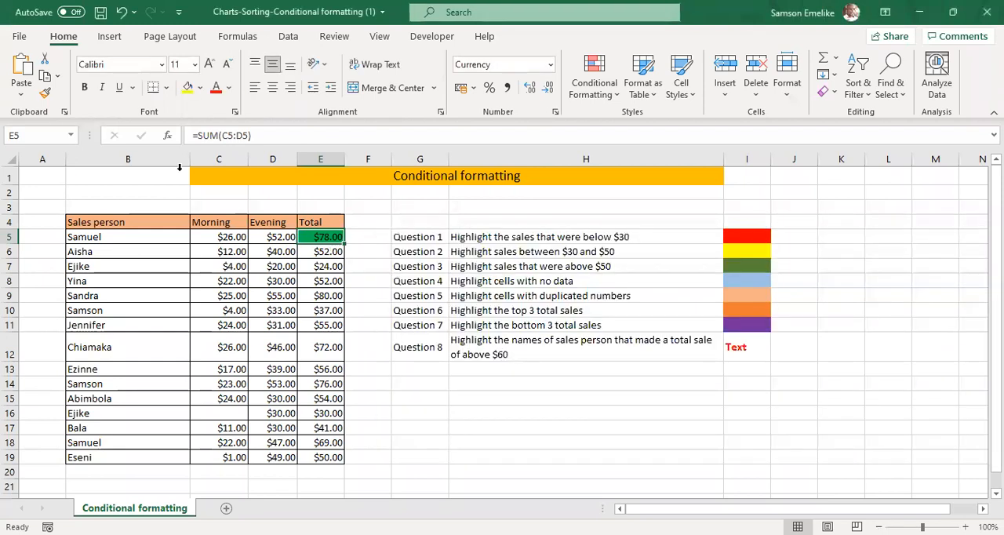
Try copying the formatting of total cell E5 onto totals E6:E19 with Format Painter, and undo it.
click(44, 93)
drag(327, 253, 326, 453)
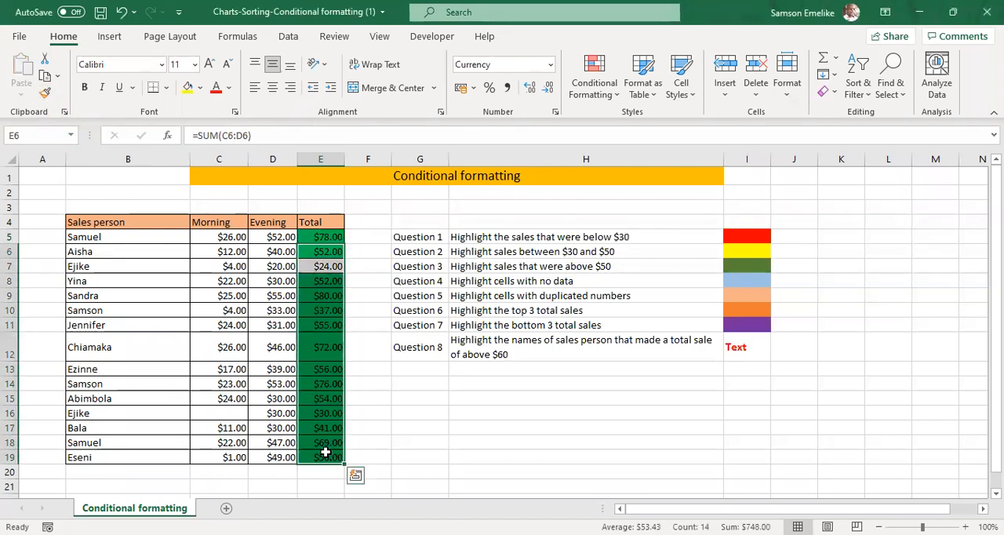
key(ctrl+z)
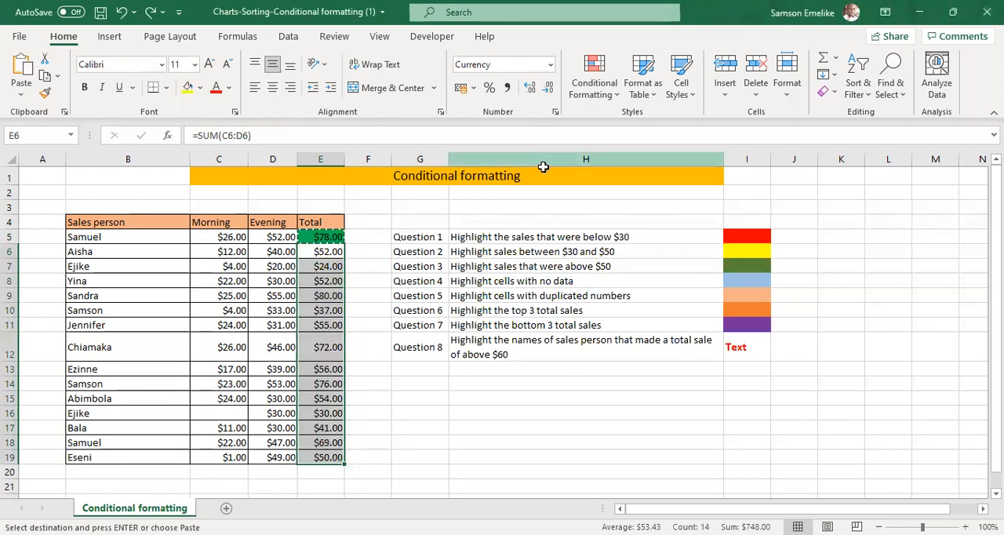
List the rules for This Worksheet and examine the settings of the green 30-to-80 rule without changing them.
click(589, 79)
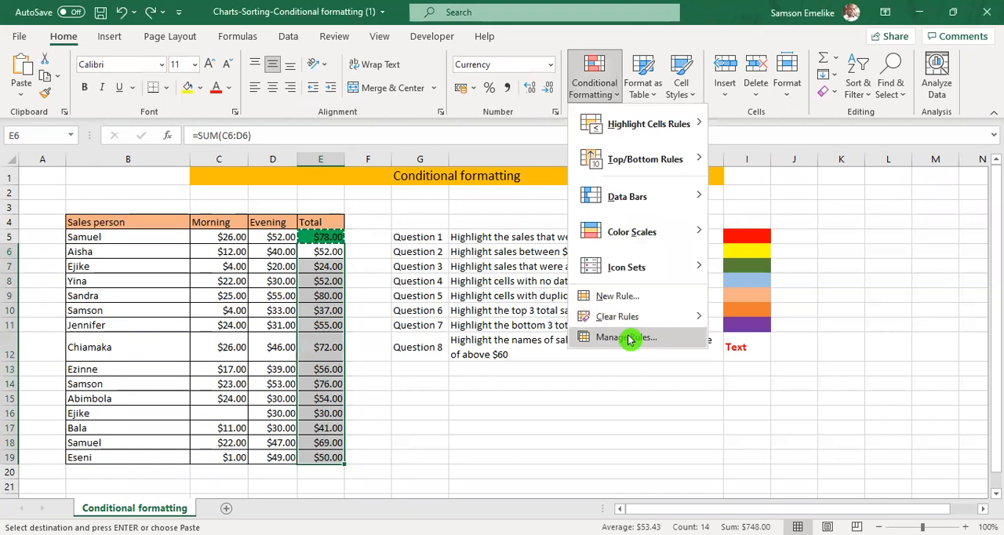
click(628, 337)
click(602, 265)
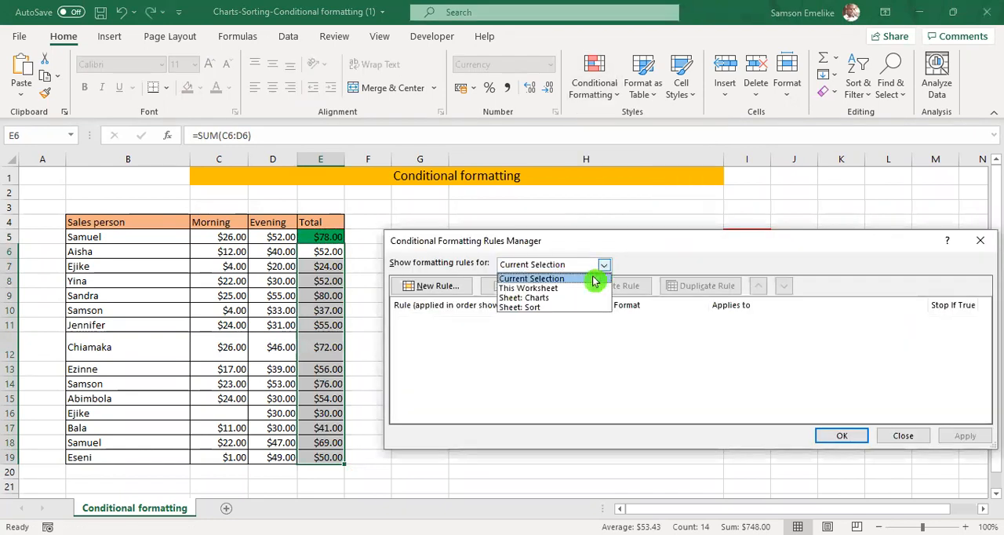
click(563, 289)
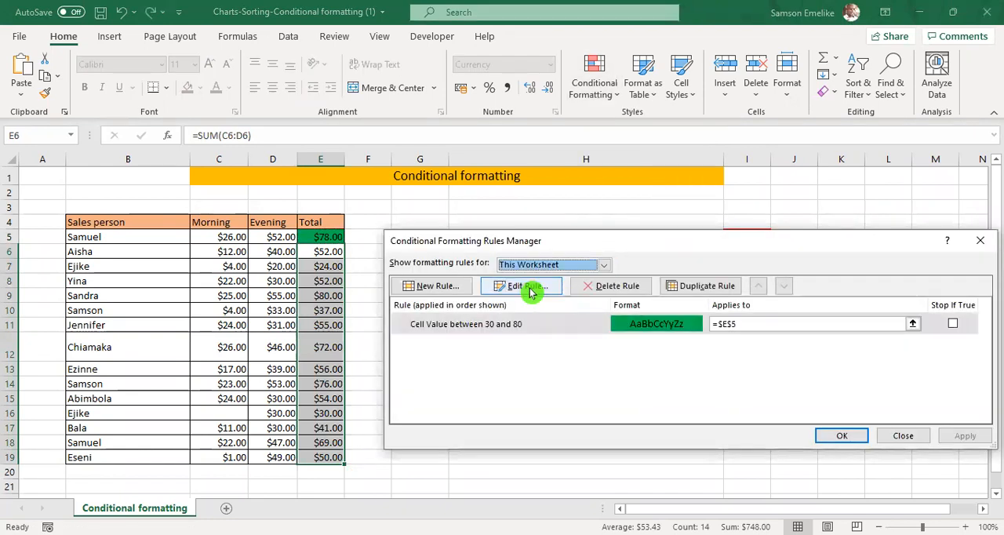
click(529, 288)
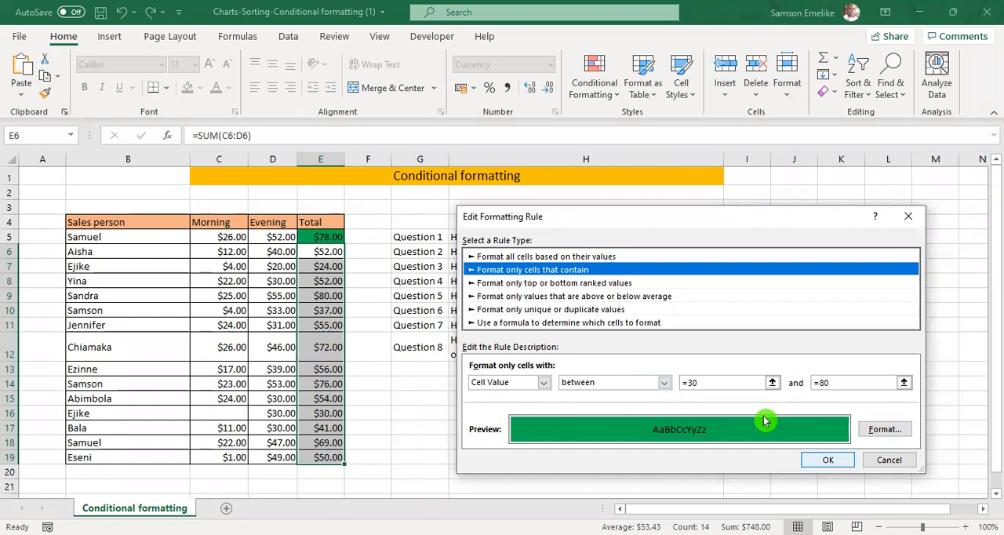
key(Return)
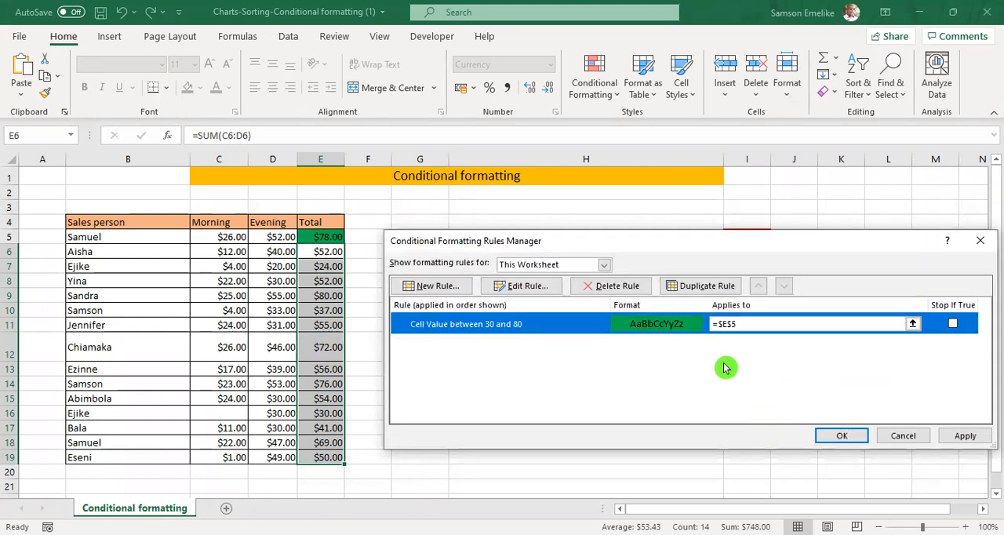
Try to change the green rule's applied range to the relative reference =E5, and apply the rules.
click(726, 324)
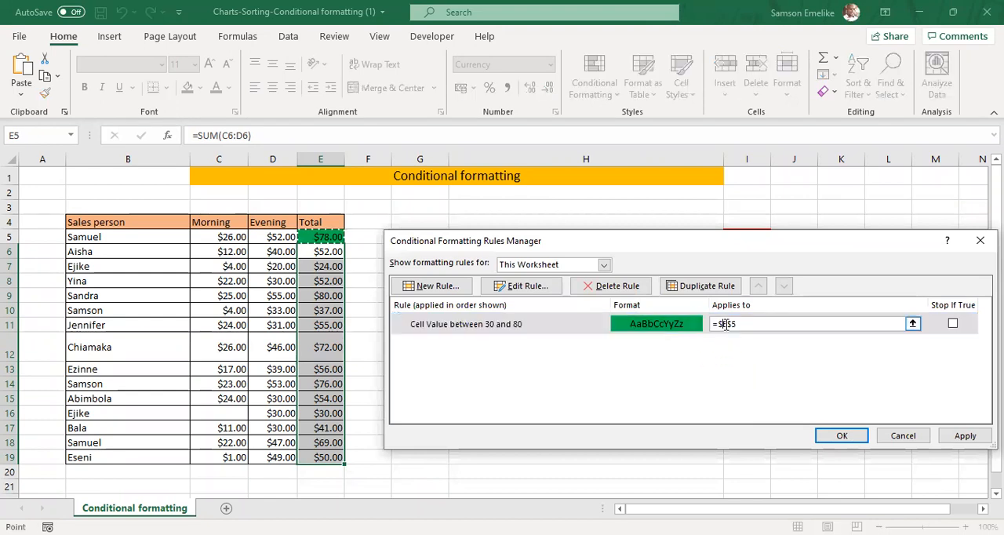
key(BackSpace)
key(BackSpace)
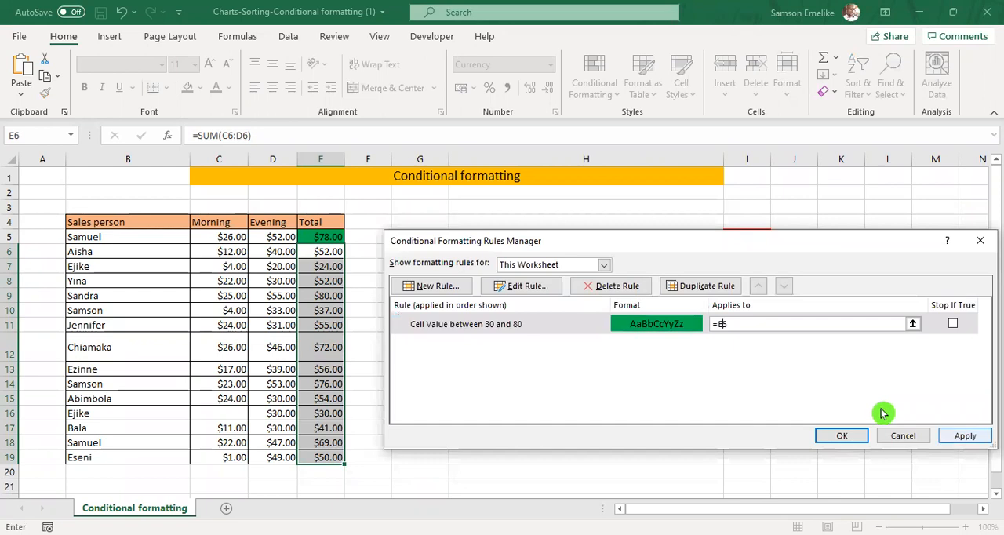
click(959, 435)
click(831, 436)
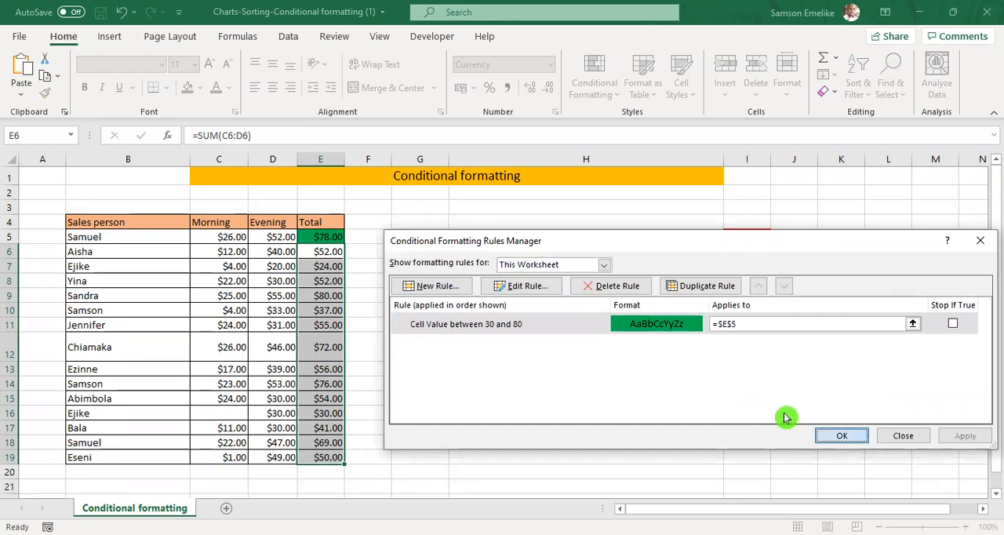
Copy the formatting of total cell E5 onto totals E6:E19 with Format Painter.
click(333, 236)
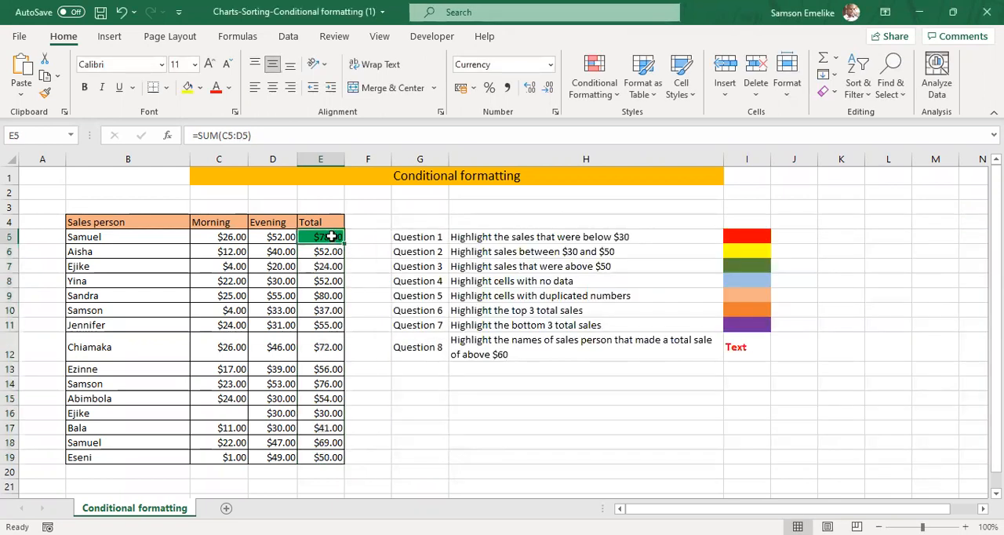
click(45, 92)
drag(318, 249, 321, 457)
click(461, 423)
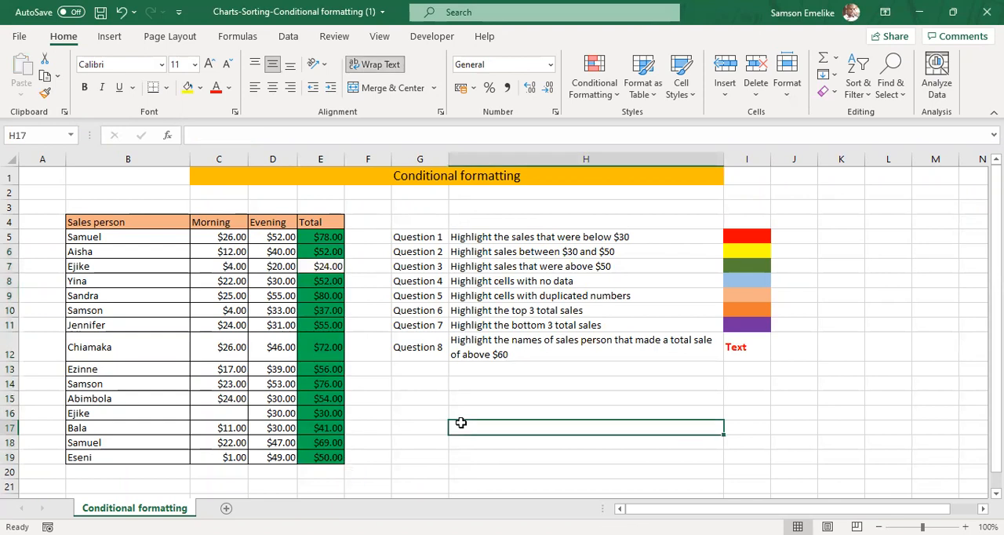
List the conditional formatting rules for totals E5:E19 and turn on Stop If True for the =$E$5 rule.
click(324, 279)
drag(329, 235, 334, 455)
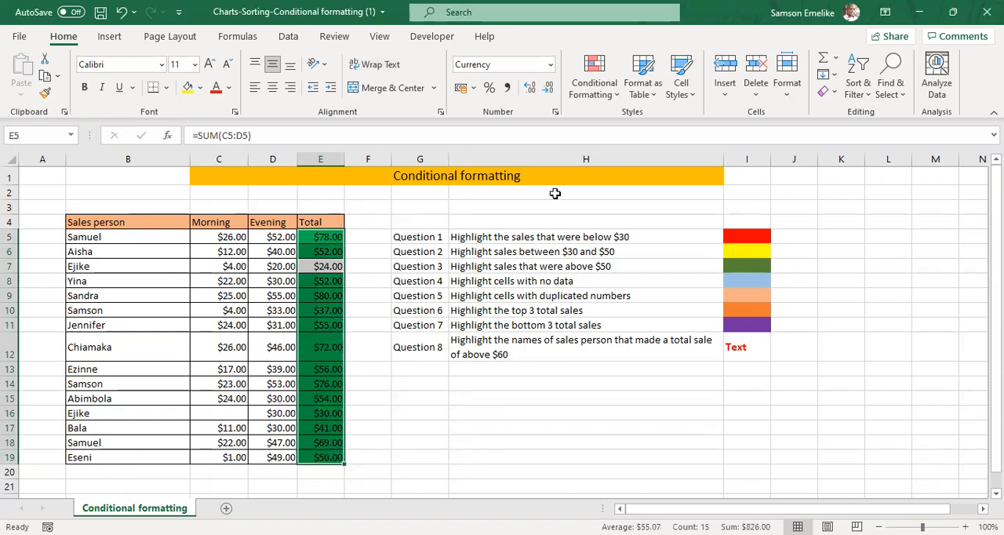
click(594, 82)
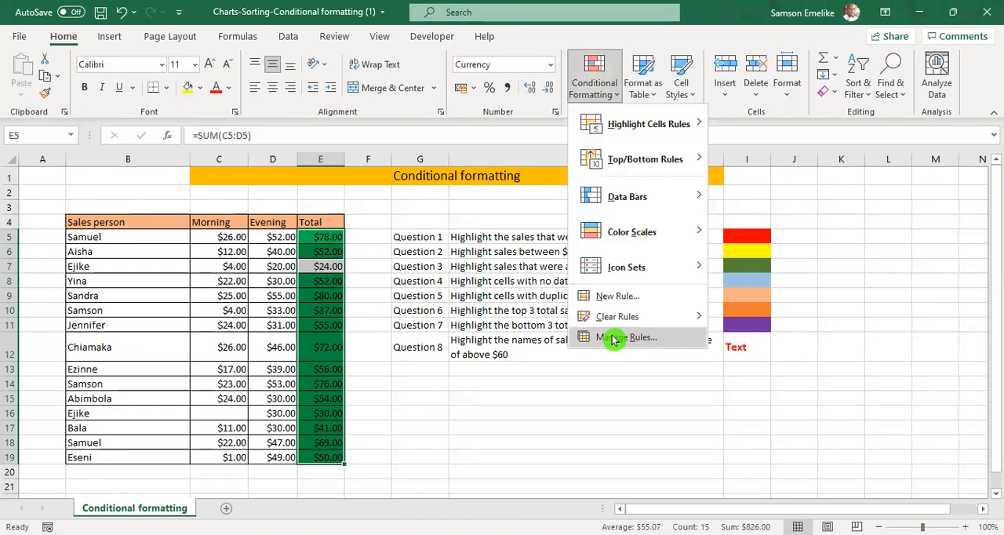
click(620, 345)
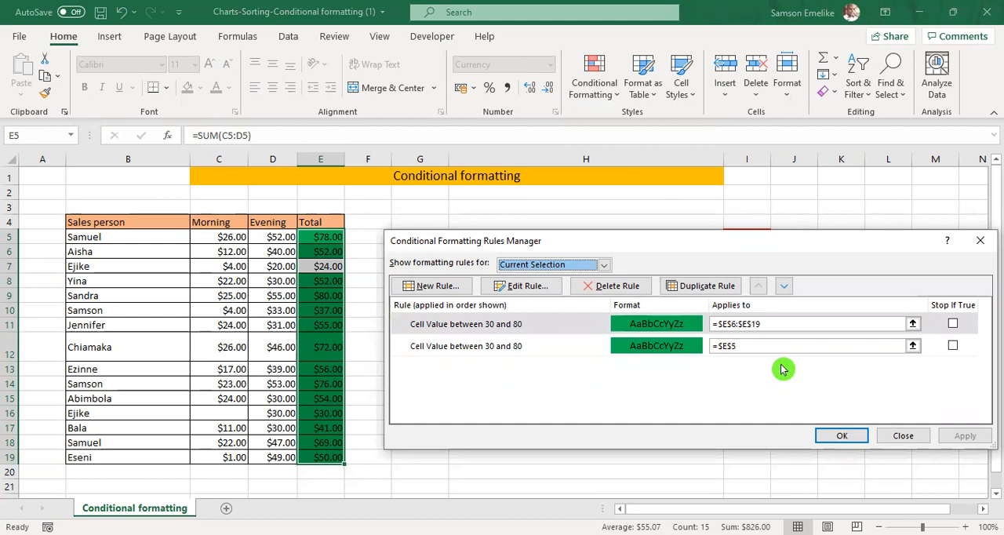
click(952, 345)
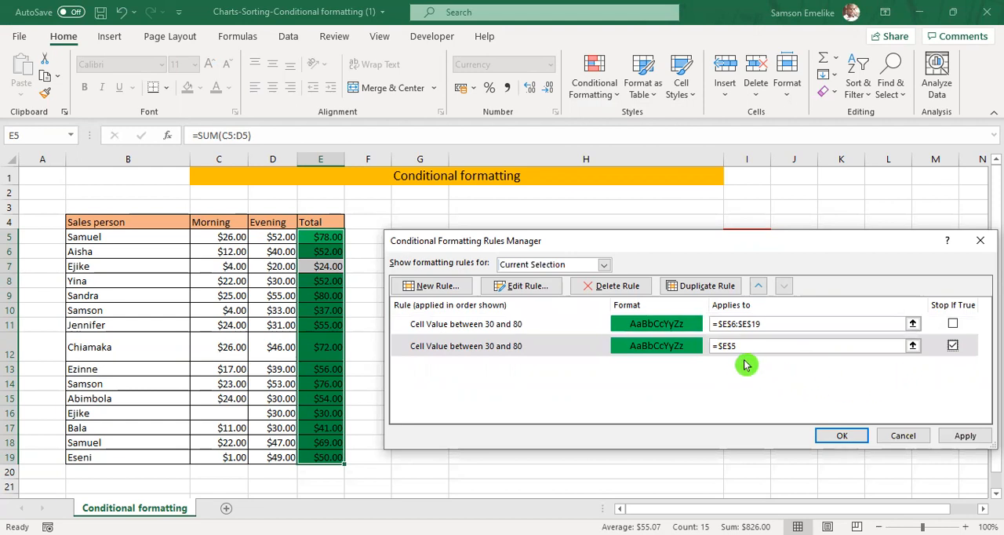
Set the applied range of the =$E$5 rule to =$E$6:$E$19.
drag(764, 324, 721, 349)
text($)
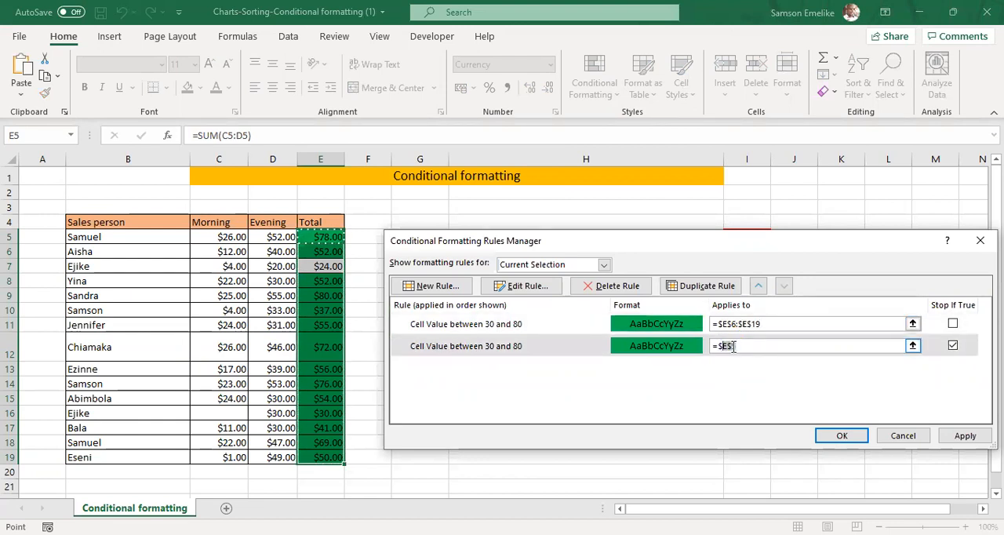
key(BackSpace)
text($E$6:$E$19)
Turn on Stop If True for the first rule and delete the duplicate =$E$6:$E$19 rule, applying the change.
click(954, 325)
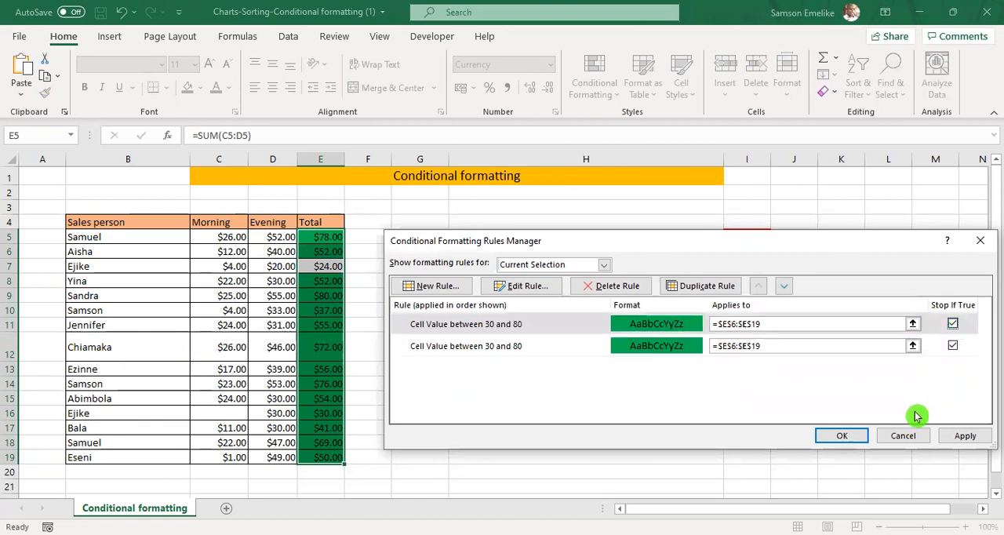
click(632, 286)
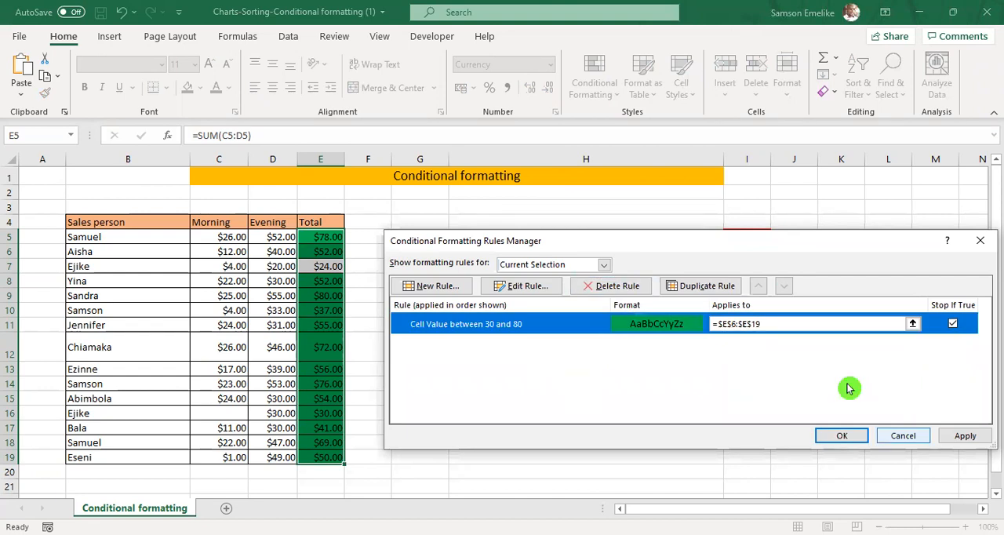
click(964, 436)
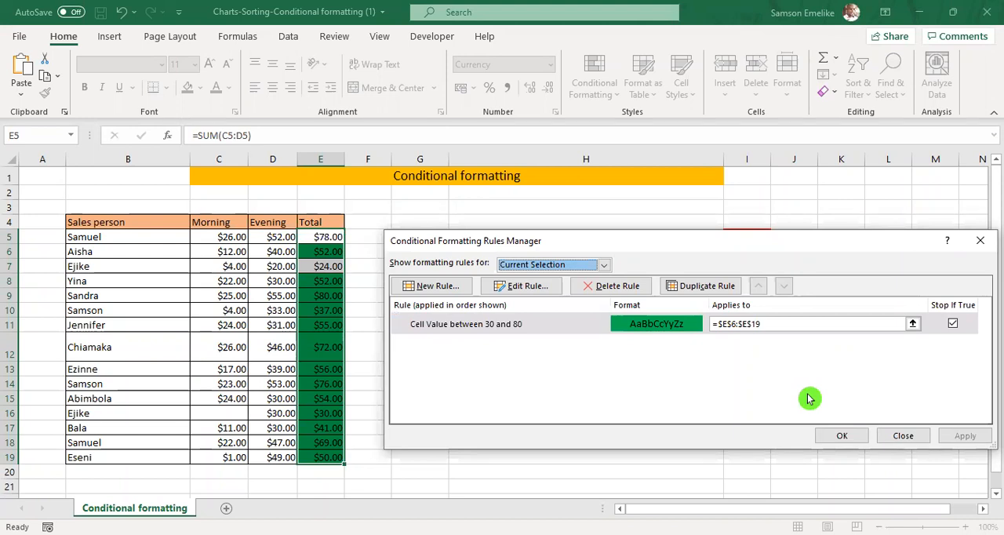
Set the remaining 30-to-80 rule's applied range to =$E$5:$E$19 and apply it.
click(735, 324)
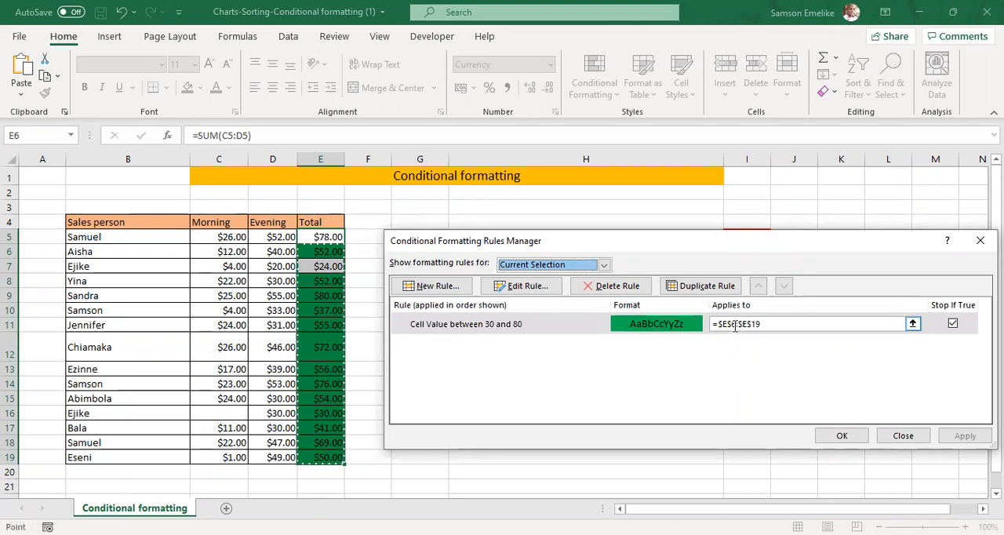
key(BackSpace)
text(5)
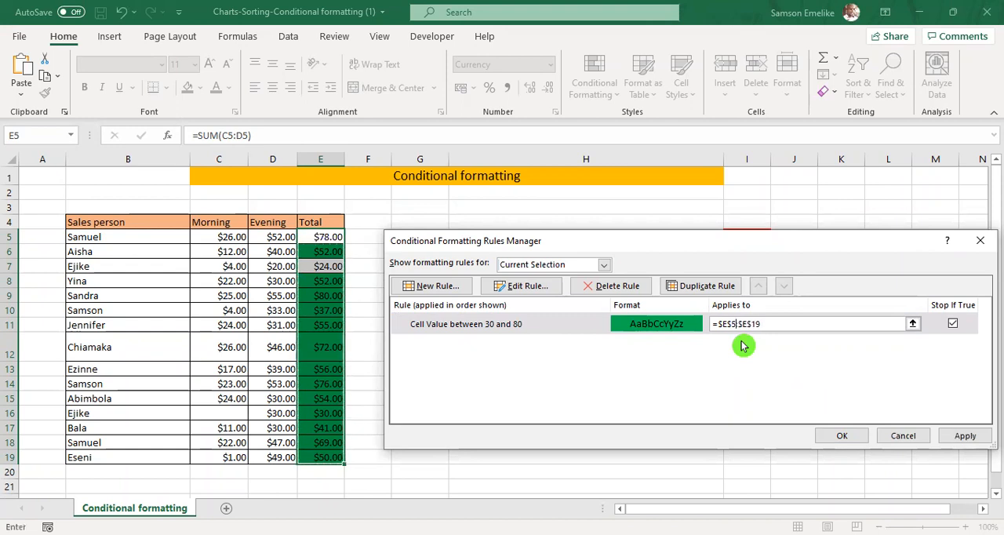
key(alt+a)
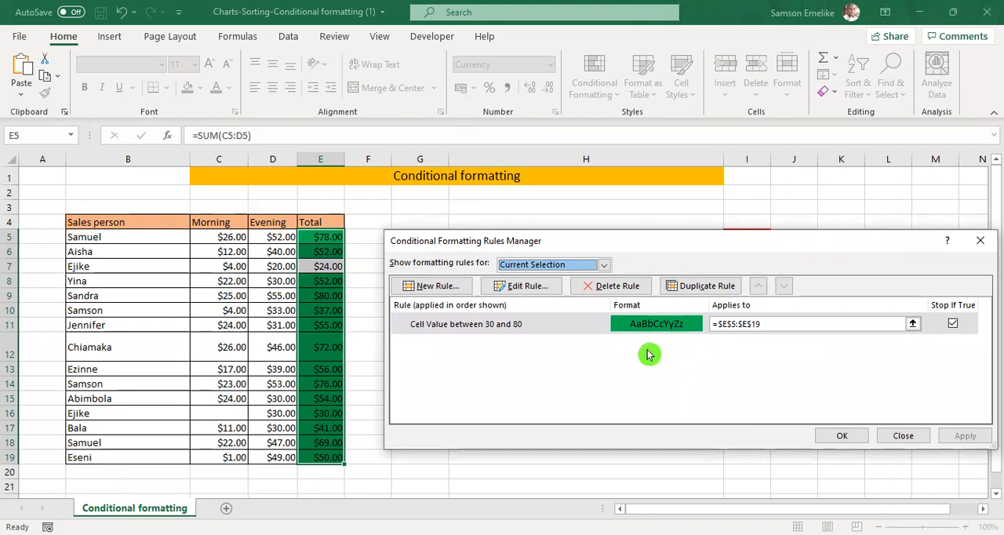
Open the green 30-to-80 rule for editing and move its dialog clear to examine the rule type and description.
click(570, 321)
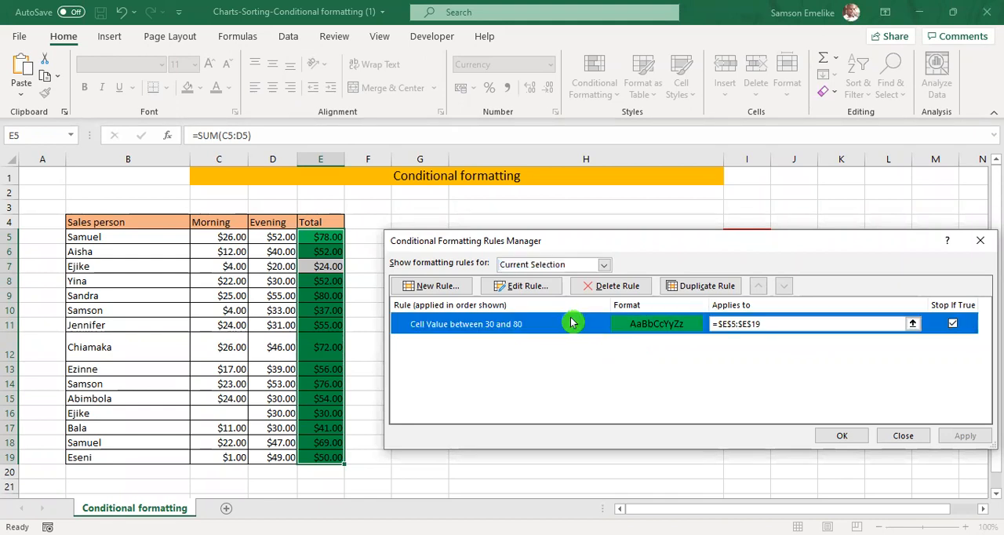
double_click(572, 322)
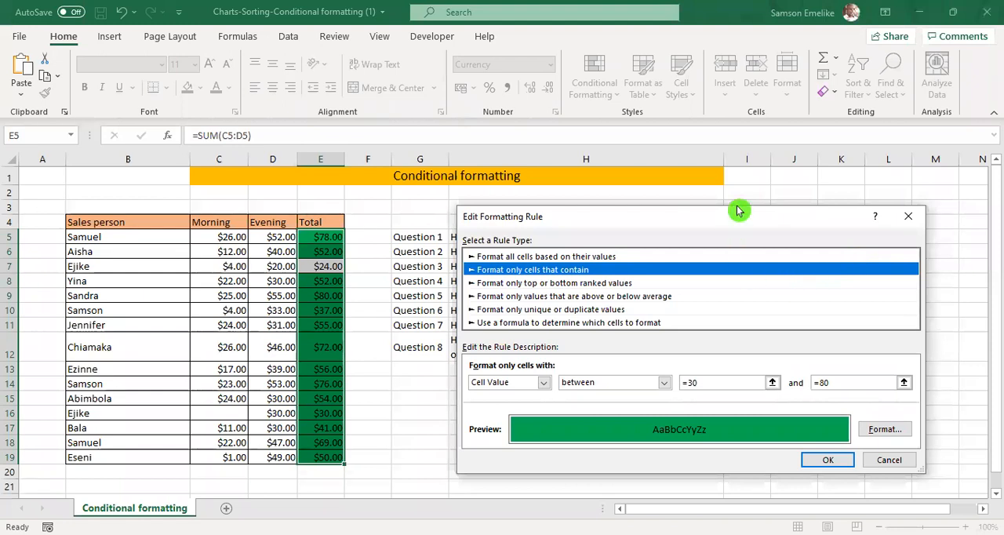
drag(729, 212, 736, 192)
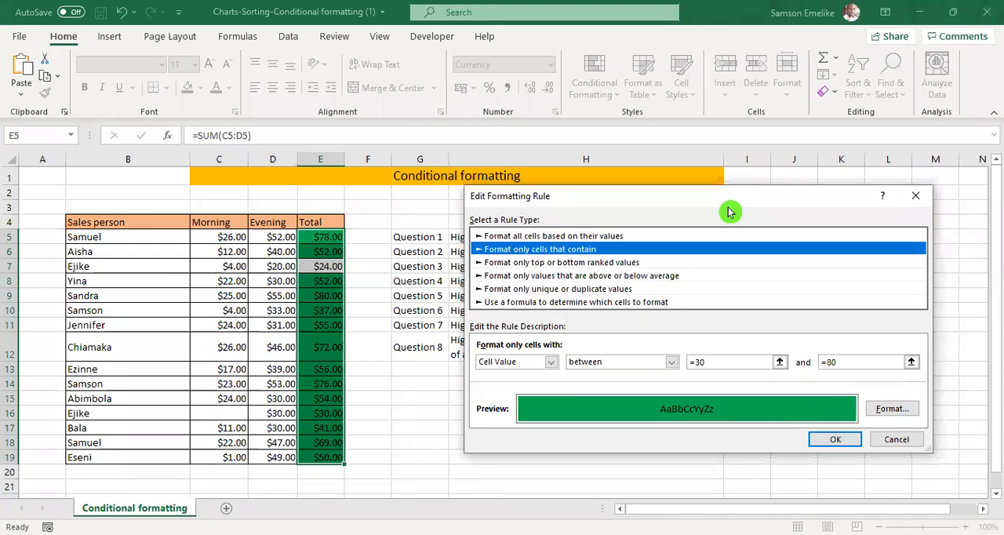